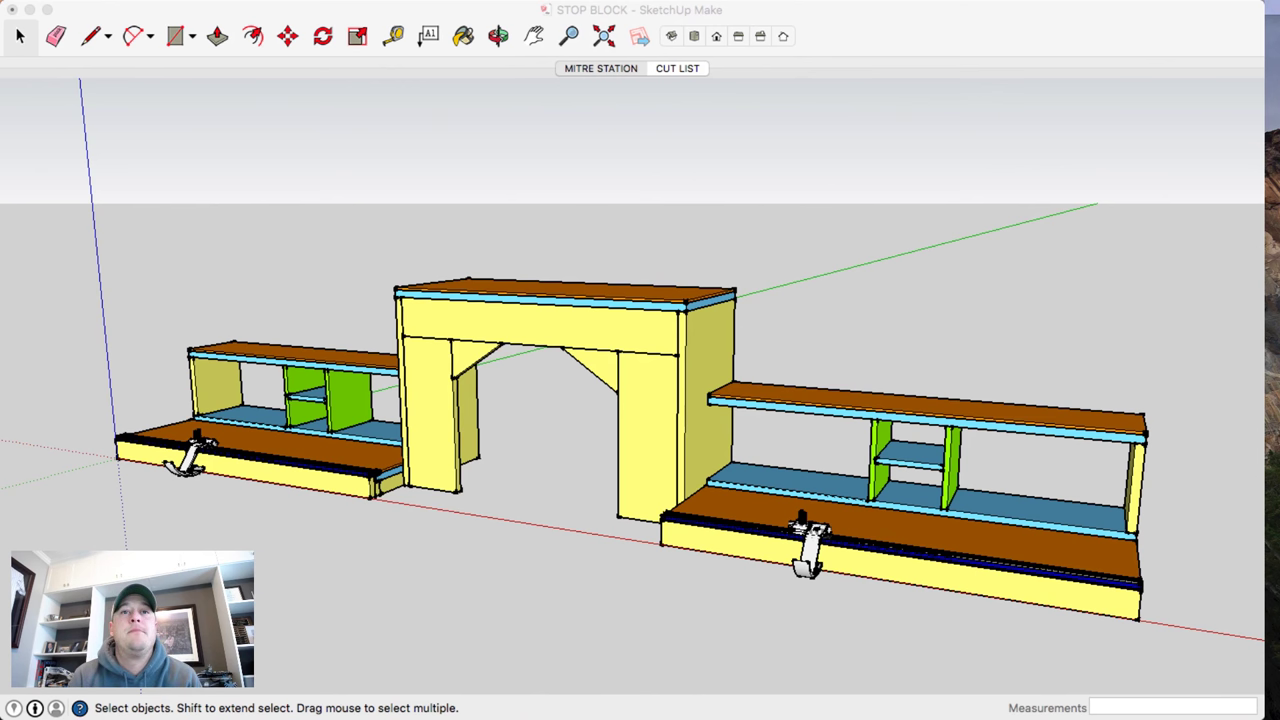
- Bring up the stop-block model and switch from the CUT LIST scene back to MITRE STATION
{"action": "key", "text": "super+Tab"}
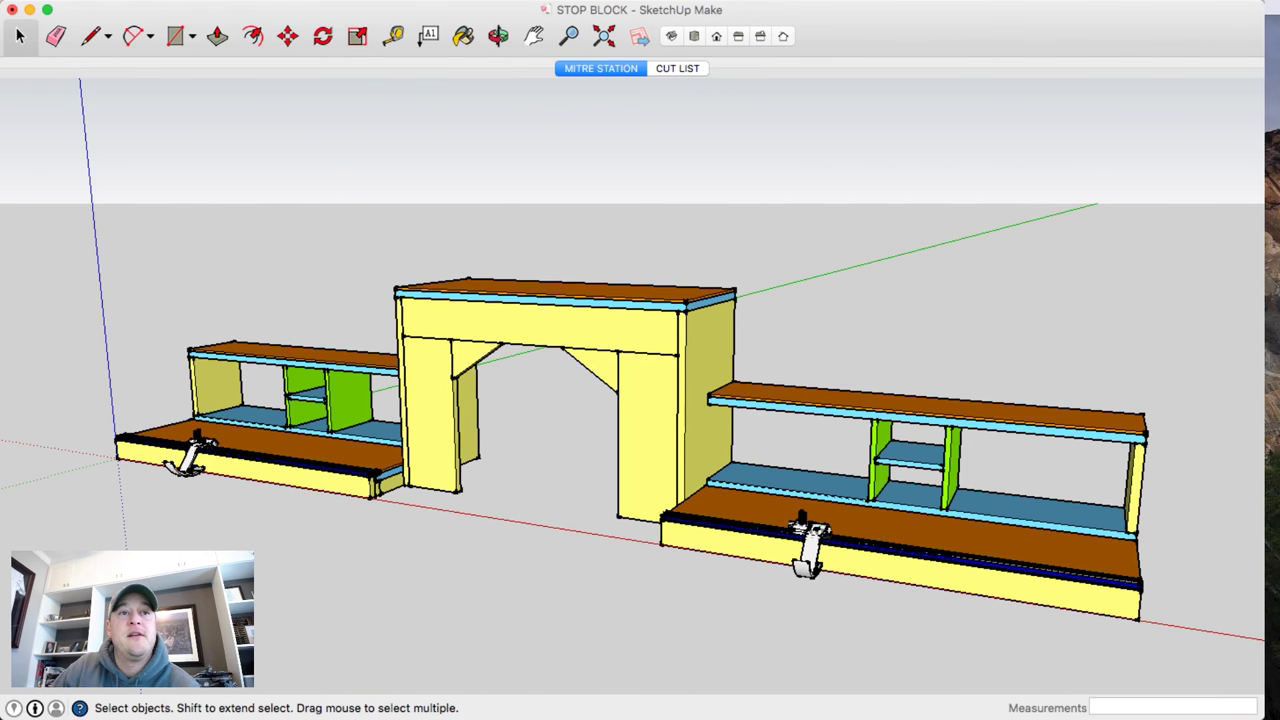
{"action": "key", "text": "Page_Down"}
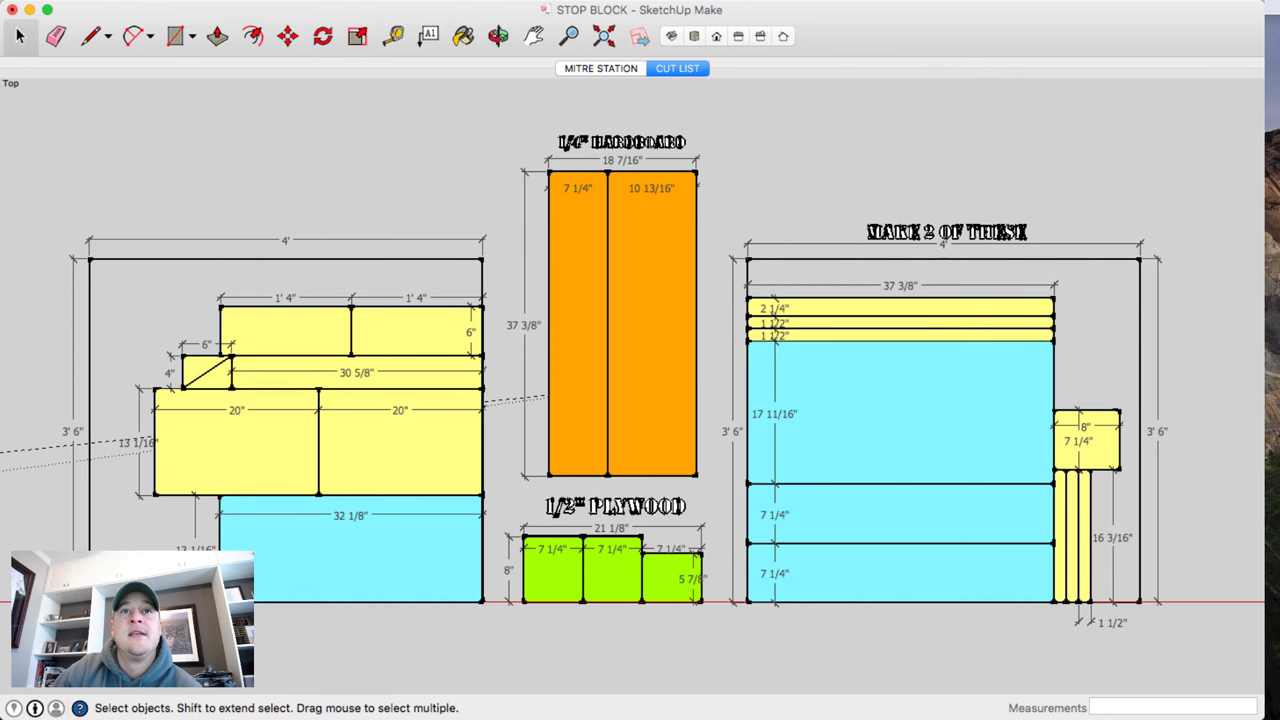
{"action": "key", "text": "Page_Up"}
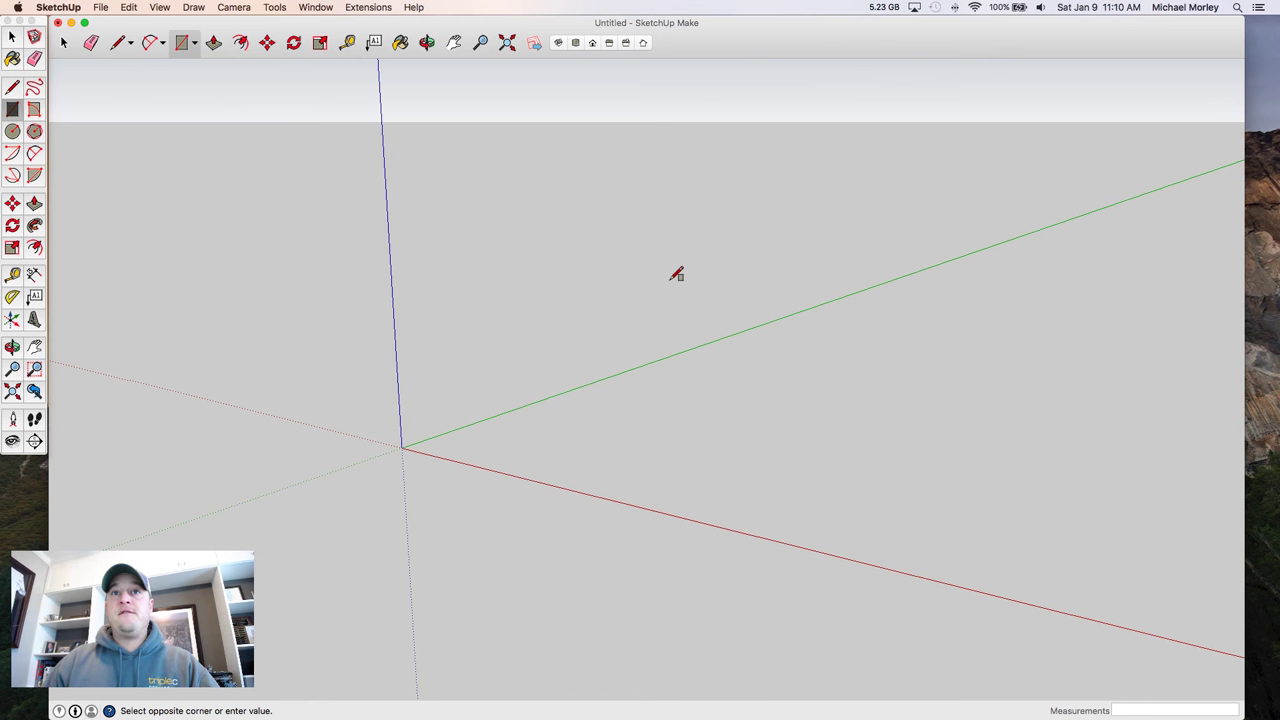
- From the top view, draw a flat rectangle 37 3/8 long from the origin along the red axis
{"action": "key", "text": "space"}
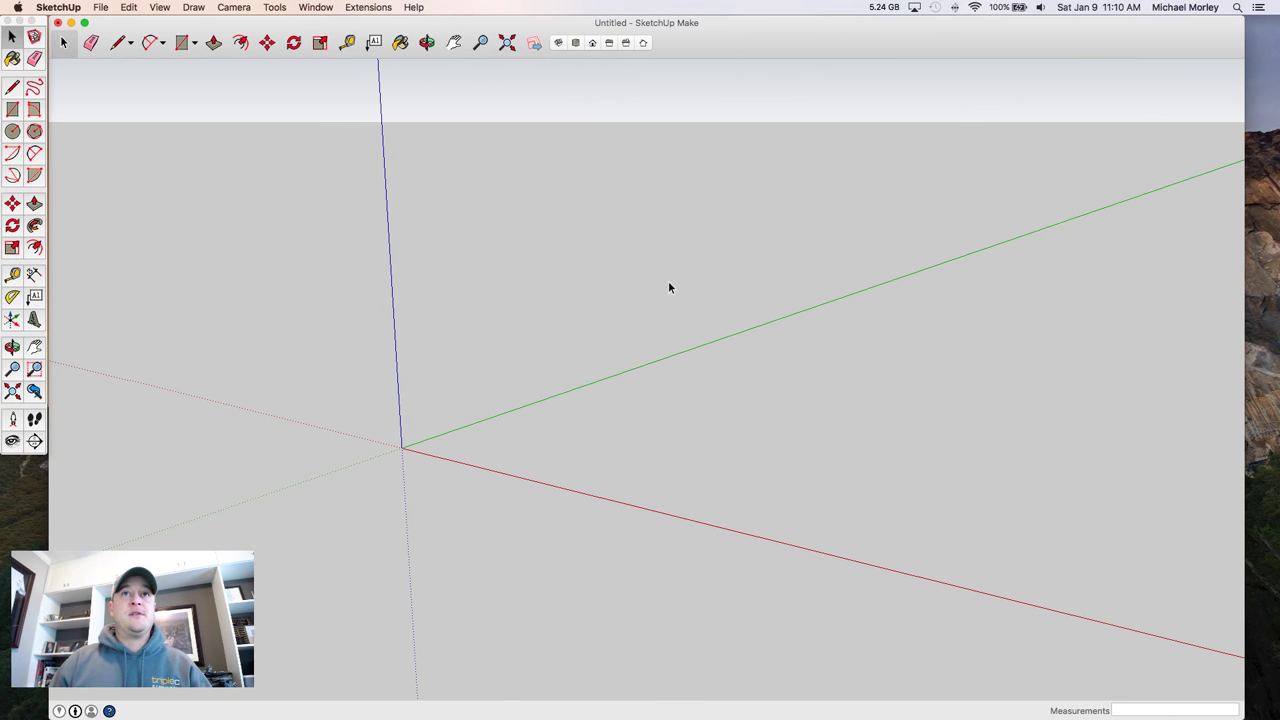
{"action": "left_click", "coordinate": [576, 43]}
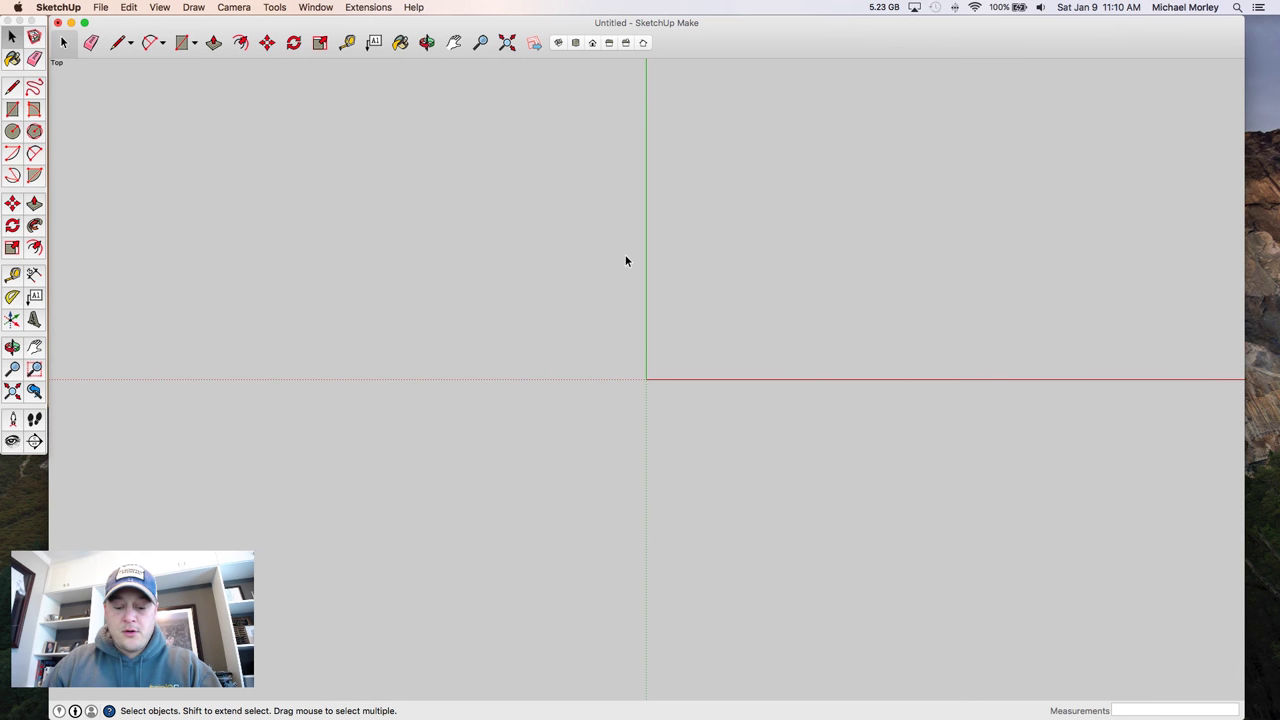
{"action": "key", "text": "r"}
{"action": "left_click_drag", "start_coordinate": [646, 379], "coordinate": [884, 374]}
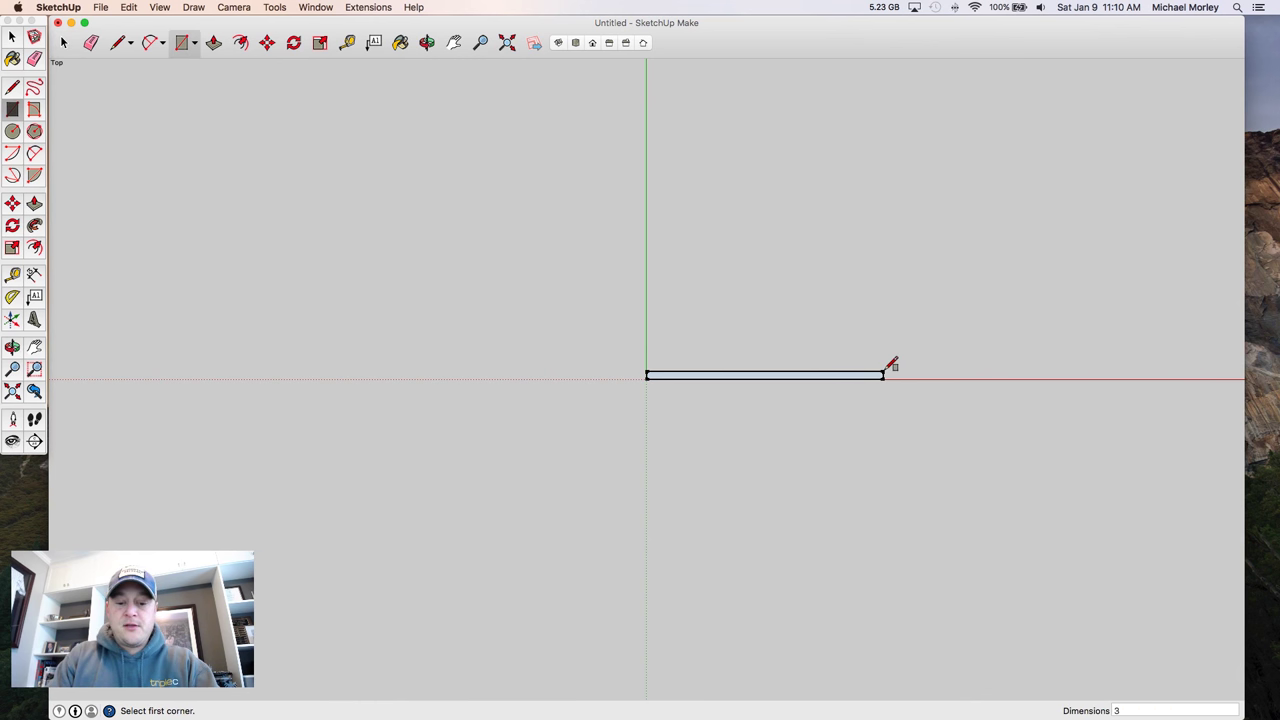
{"action": "type", "text": "37 3/"}
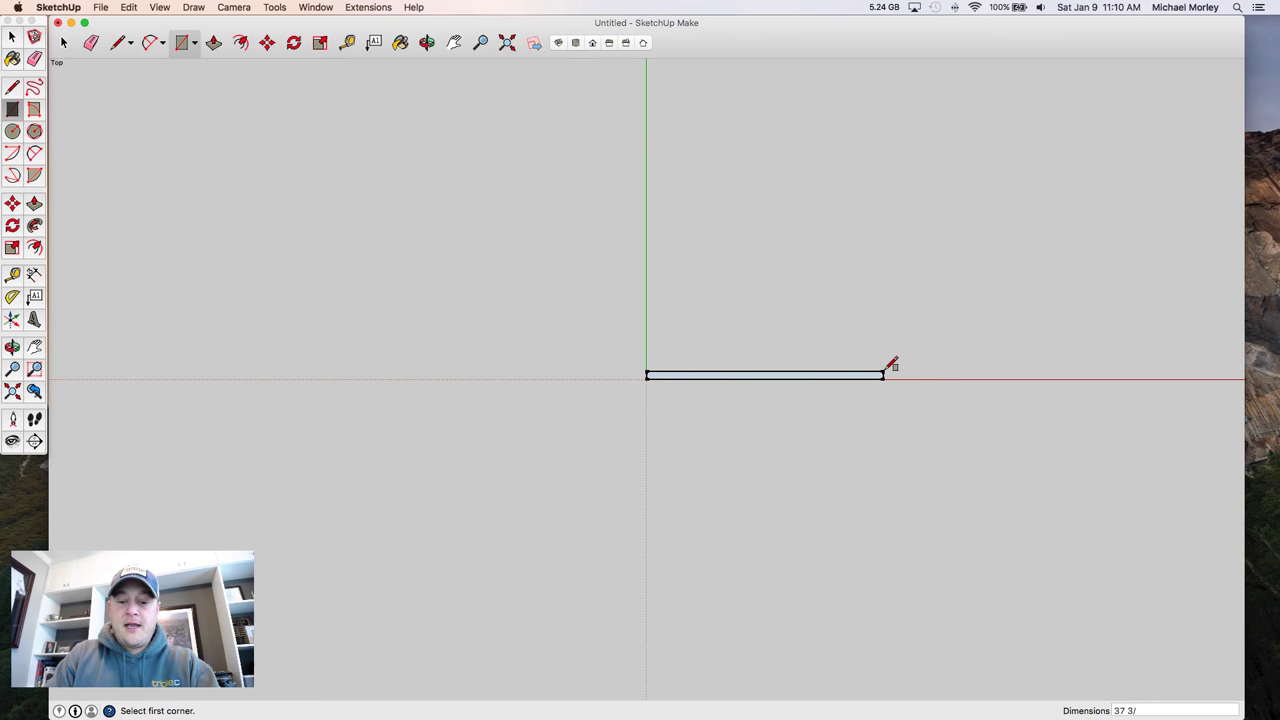
- Push/pull the rectangle up 2 into a thin board and select it
{"action": "middle_click_drag", "start_coordinate": [891, 365], "coordinate": [600, 160]}
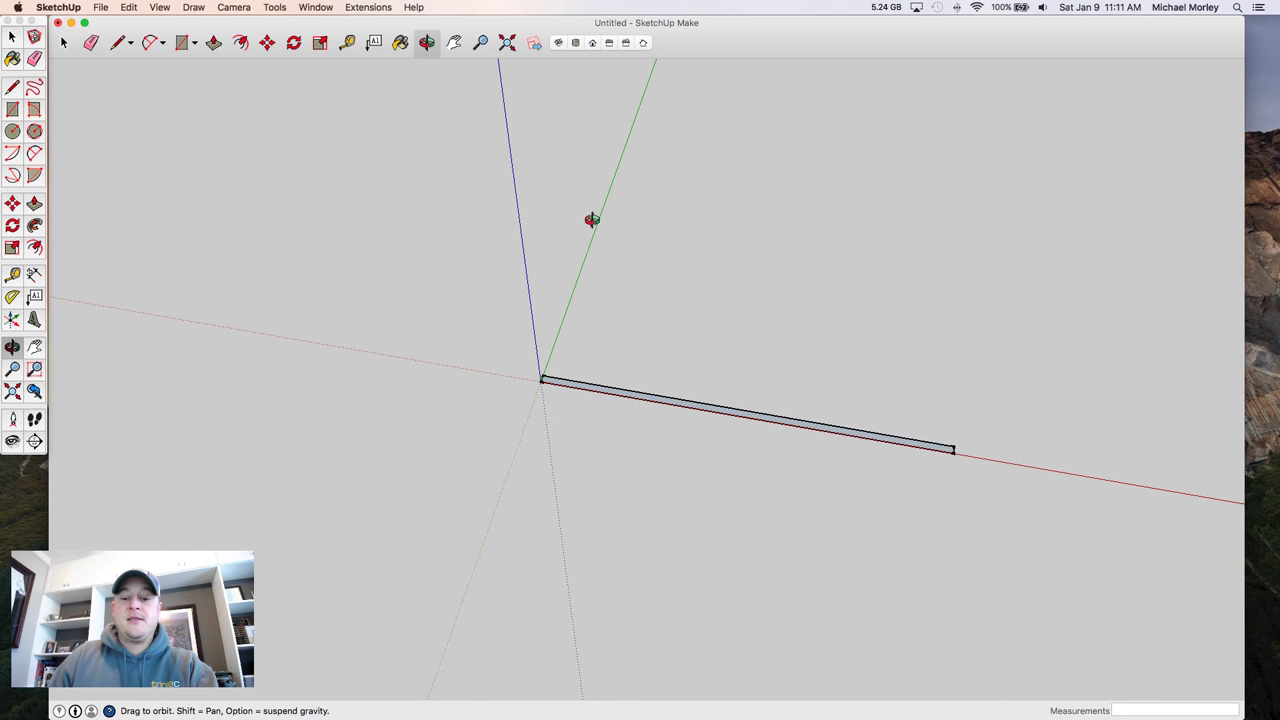
{"action": "key", "text": "p"}
{"action": "double_click", "coordinate": [689, 389]}
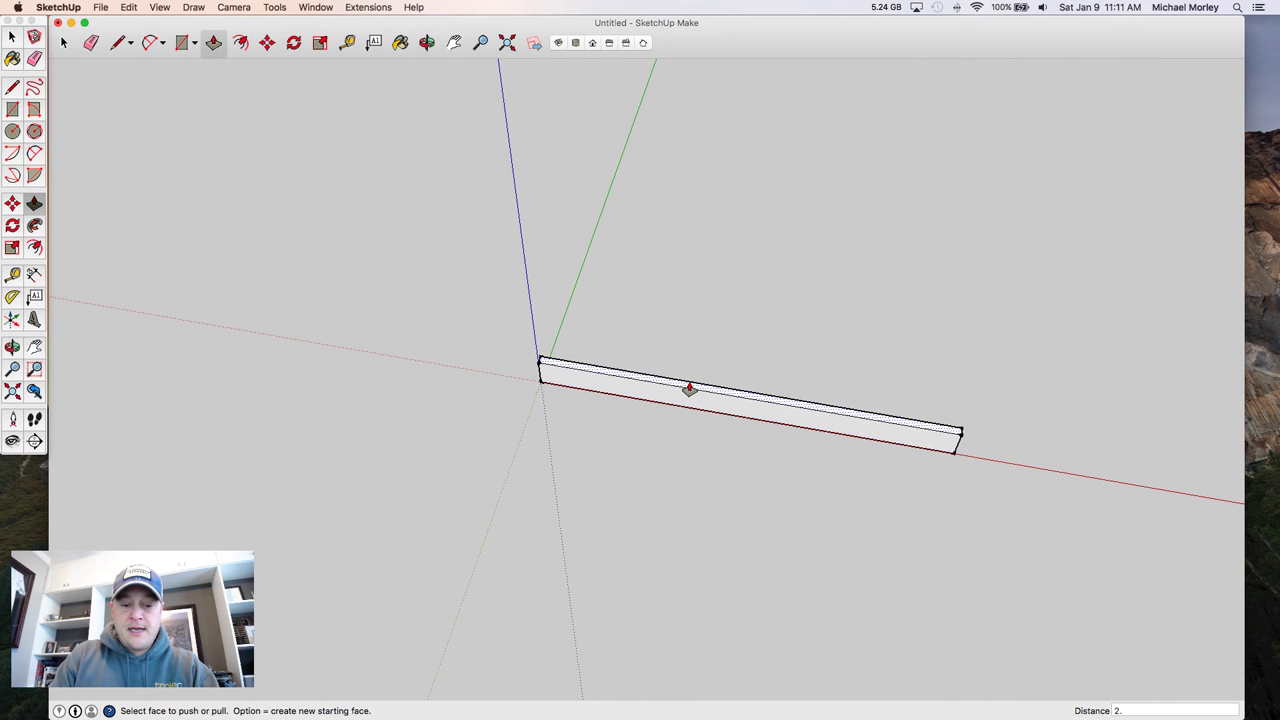
{"action": "type", "text": "2"}
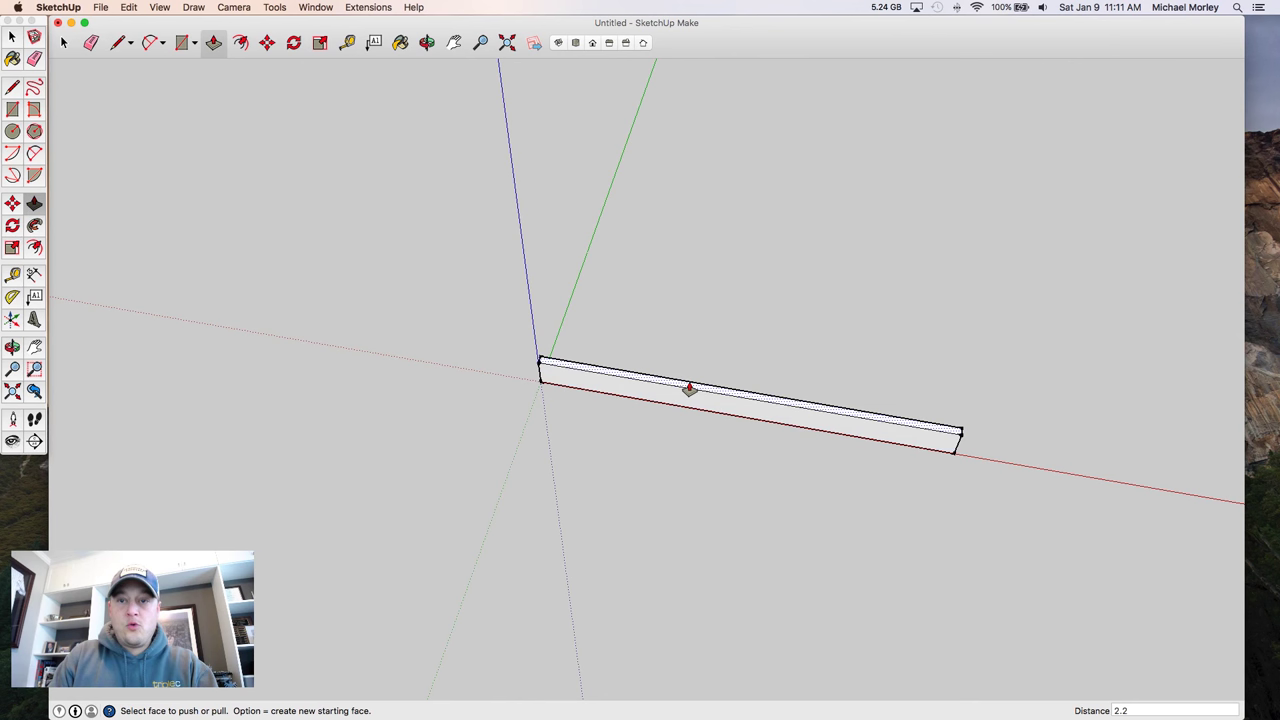
{"action": "middle_click_drag", "start_coordinate": [689, 389], "coordinate": [581, 418]}
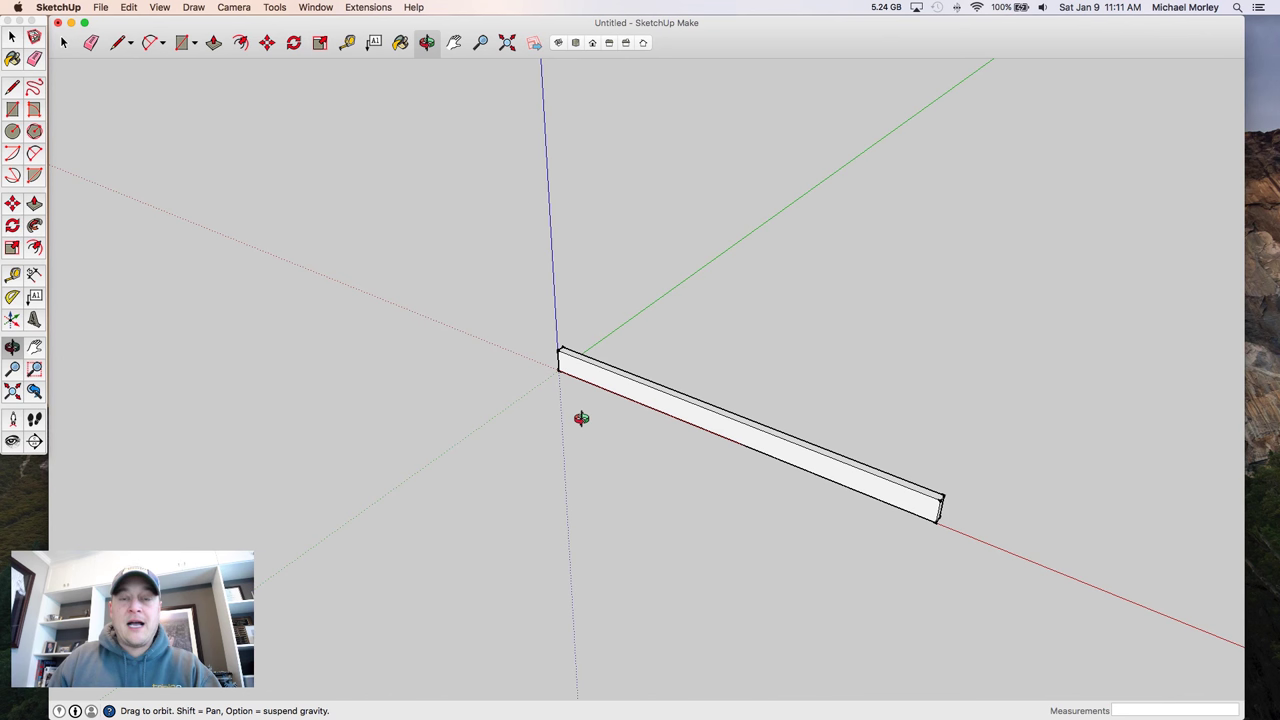
{"action": "key", "text": "space"}
{"action": "left_click", "coordinate": [746, 443]}
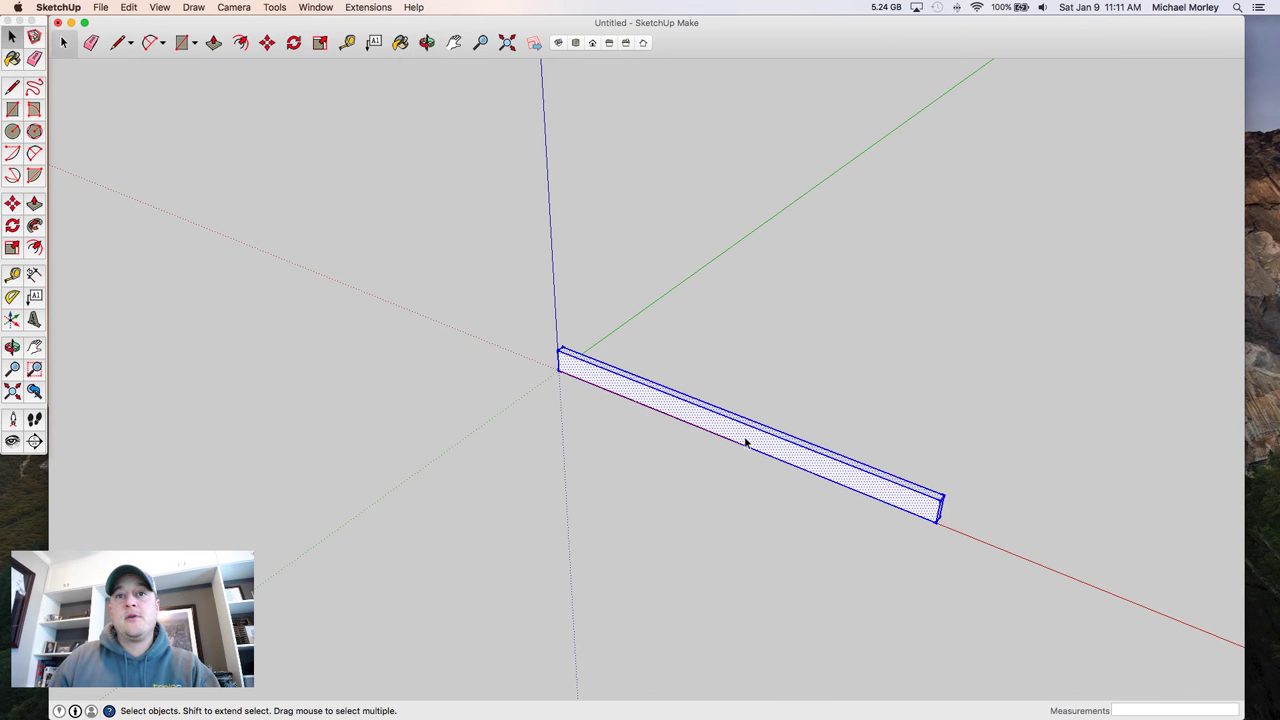
- Make the selected board a component, then begin a new rectangle at its end corner
{"action": "key", "text": "g"}
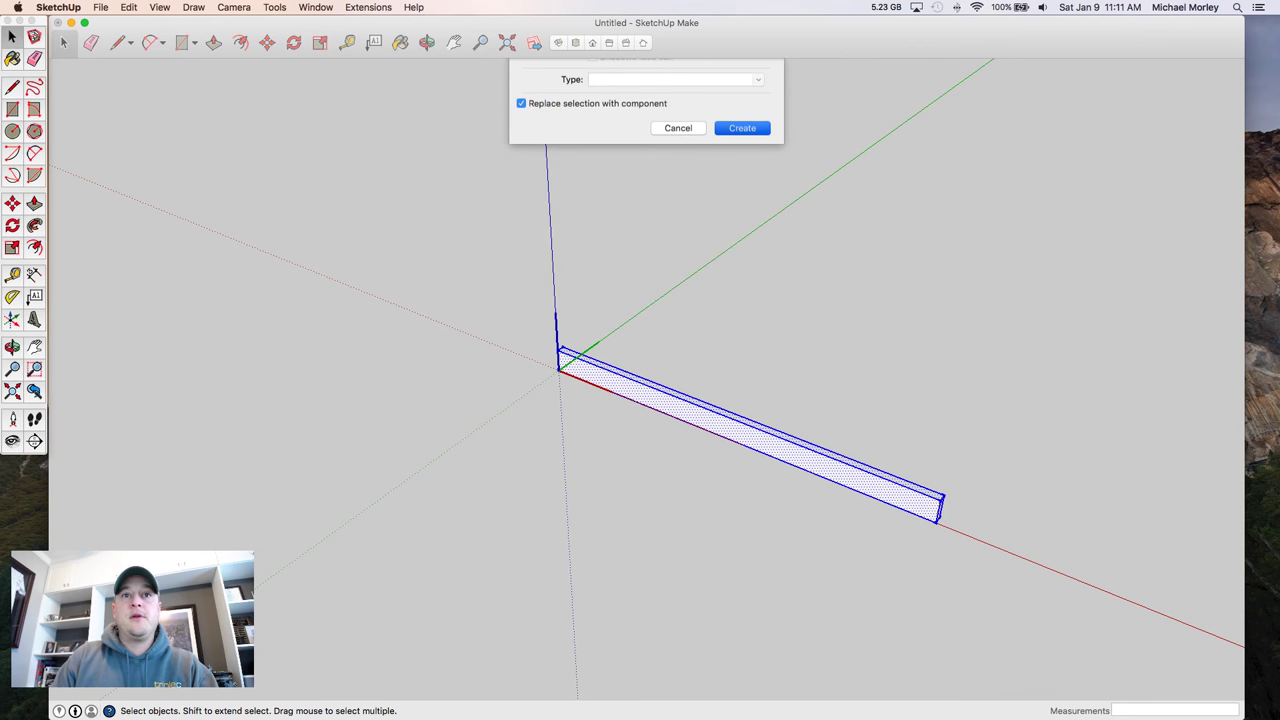
{"action": "key", "text": "Return"}
{"action": "middle_click_drag", "start_coordinate": [900, 480], "coordinate": [603, 489]}
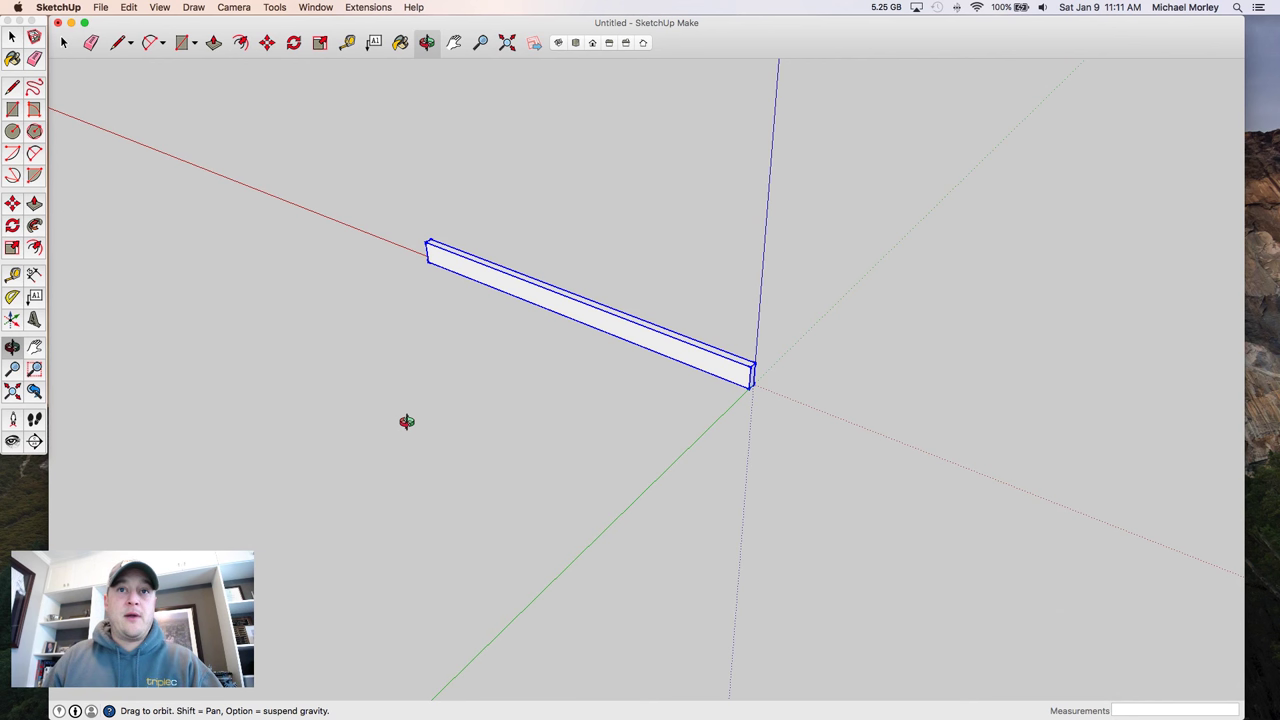
{"action": "key", "text": "space"}
{"action": "left_click", "coordinate": [469, 428]}
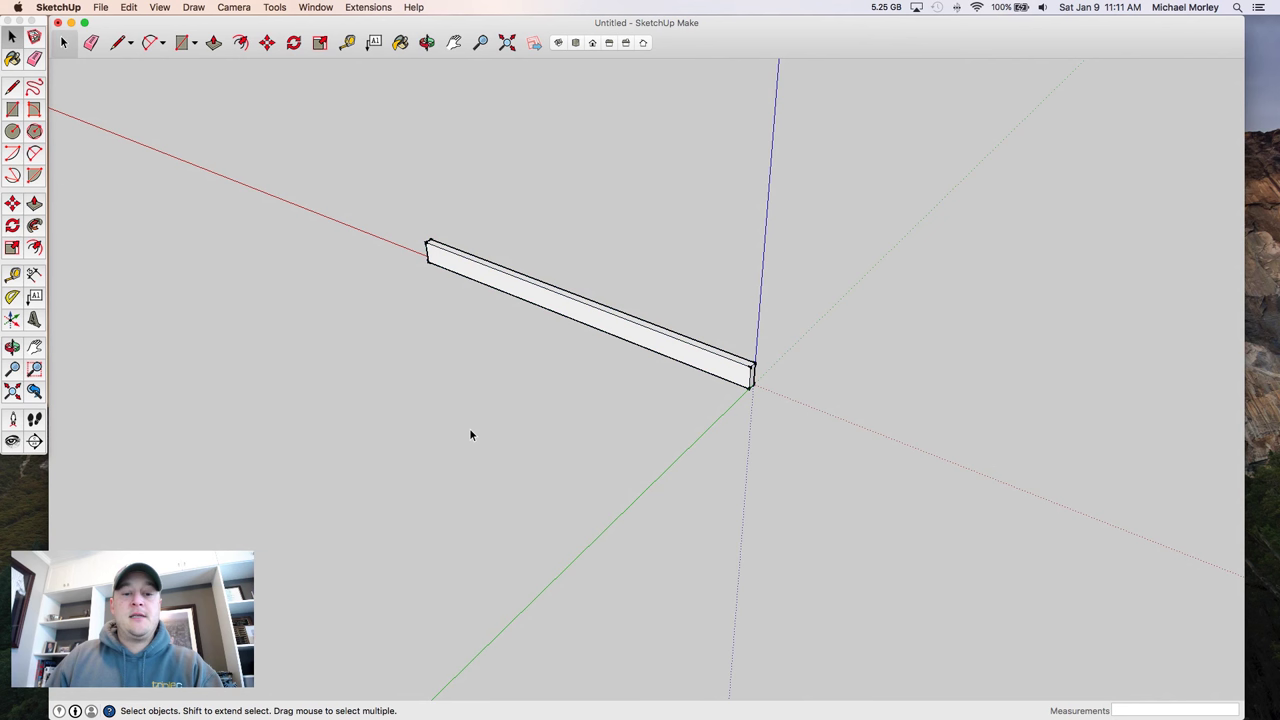
{"action": "key", "text": "r"}
{"action": "left_click", "coordinate": [752, 385]}
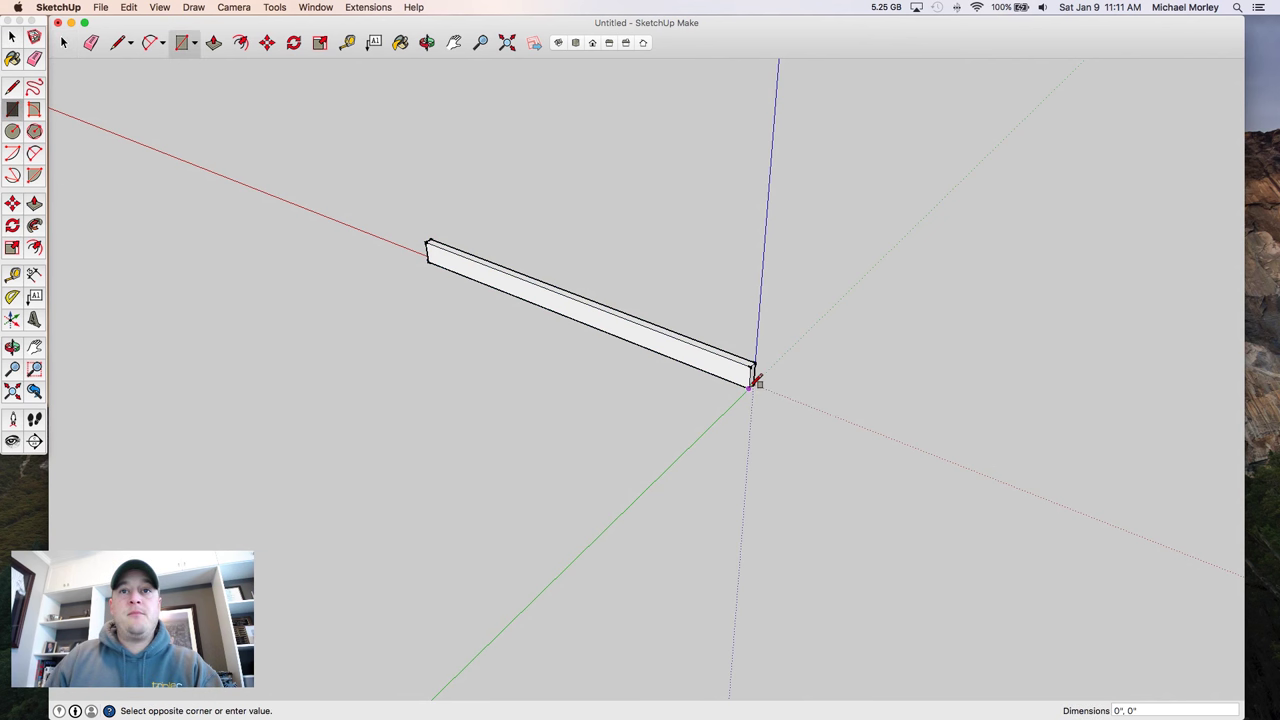
- Draw a 0.75-inch-wide strip along the board and raise it 1 1/2 inches
{"action": "left_click", "coordinate": [413, 269]}
{"action": "type", "text": ".75"}
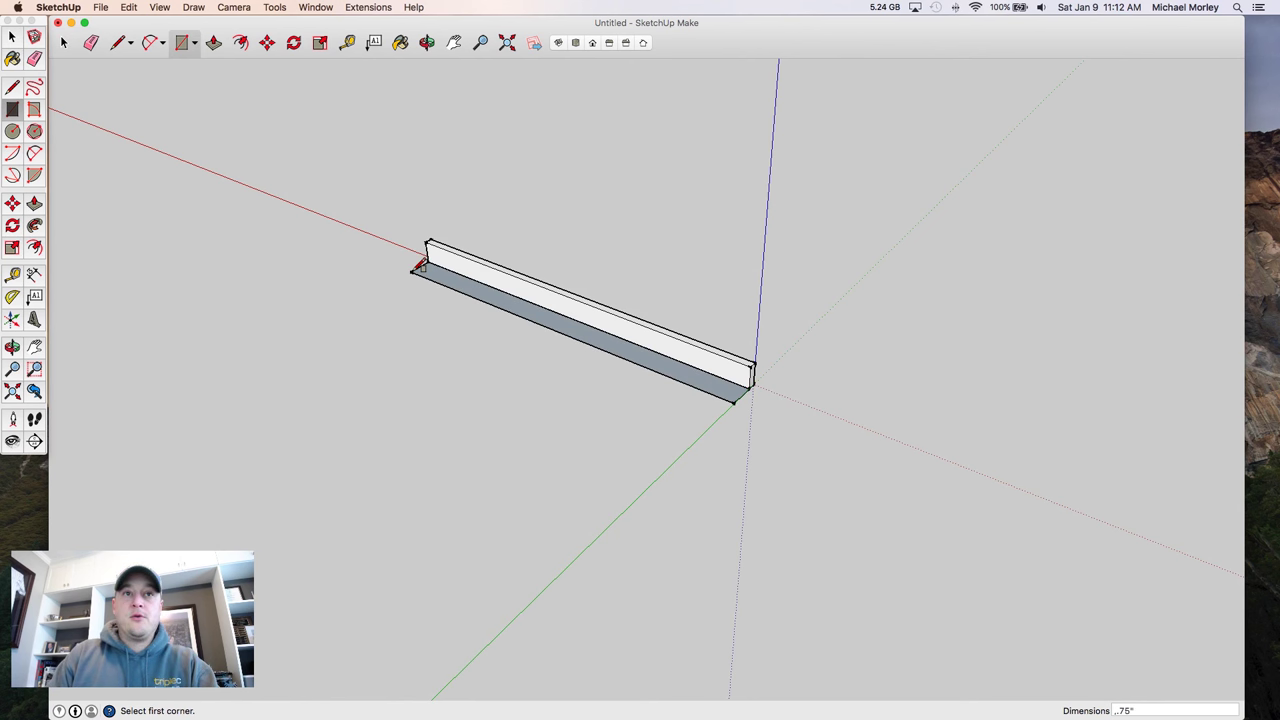
{"action": "key", "text": "Return"}
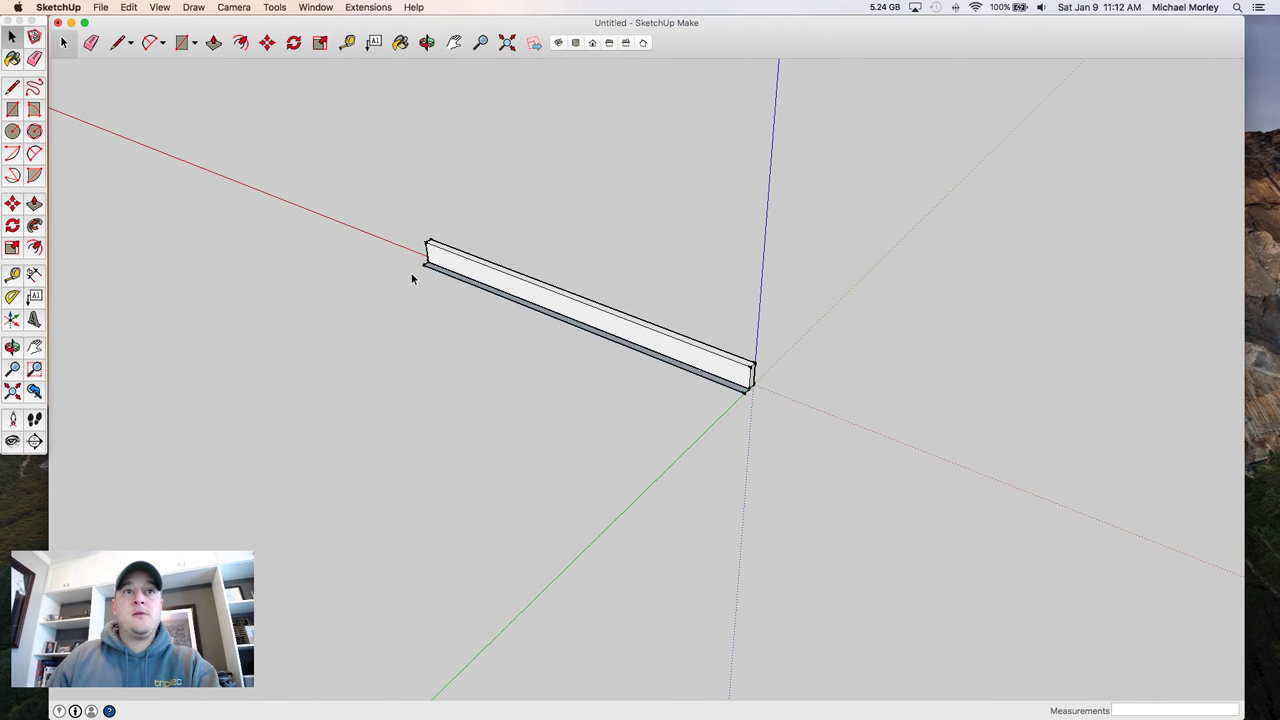
{"action": "key", "text": "p"}
{"action": "left_click", "coordinate": [476, 290]}
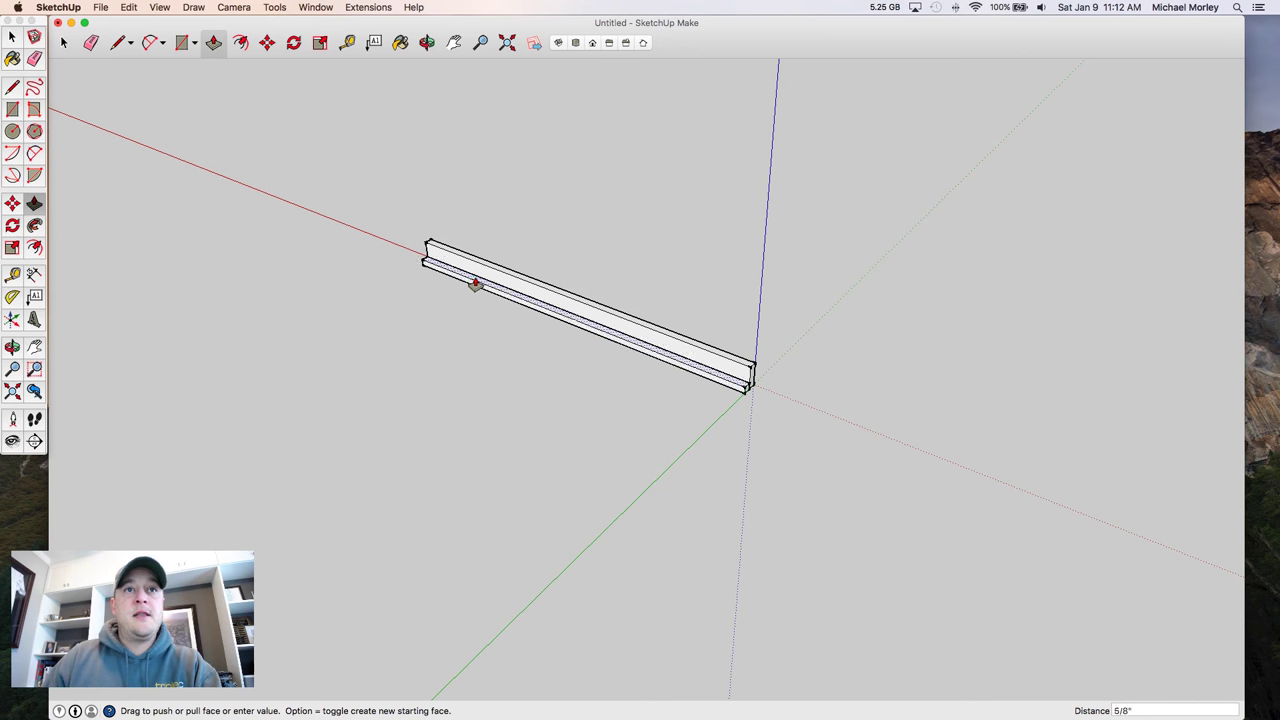
{"action": "left_click", "coordinate": [476, 283]}
{"action": "type", "text": "1"}
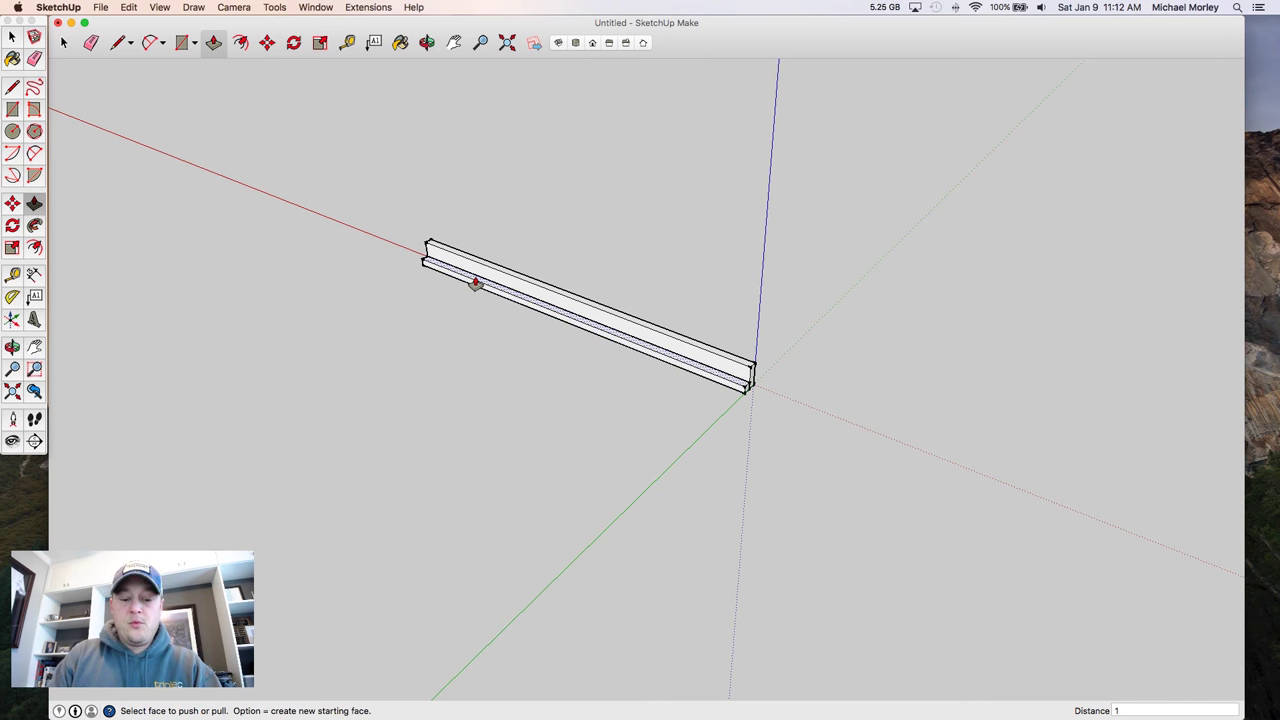
{"action": "type", "text": " 1/2"}
{"action": "key", "text": "Return"}
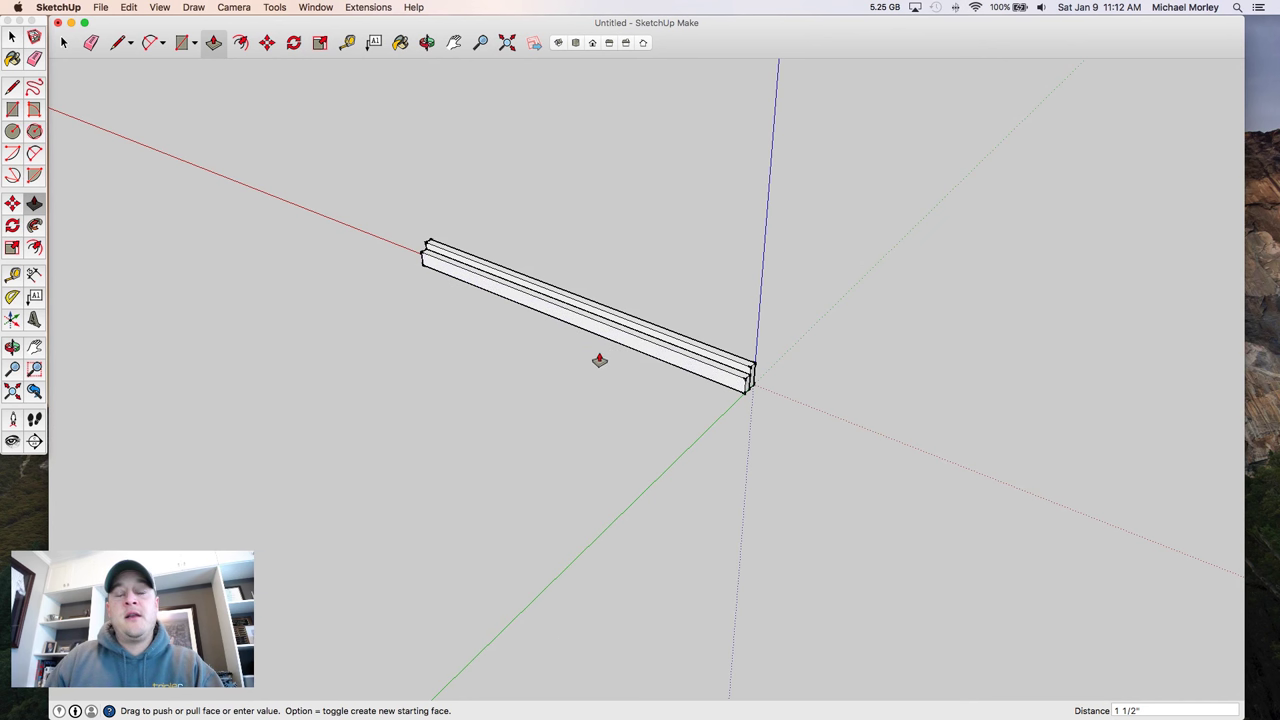
- Select the new lower strip and make it a separate component
{"action": "key", "text": "space"}
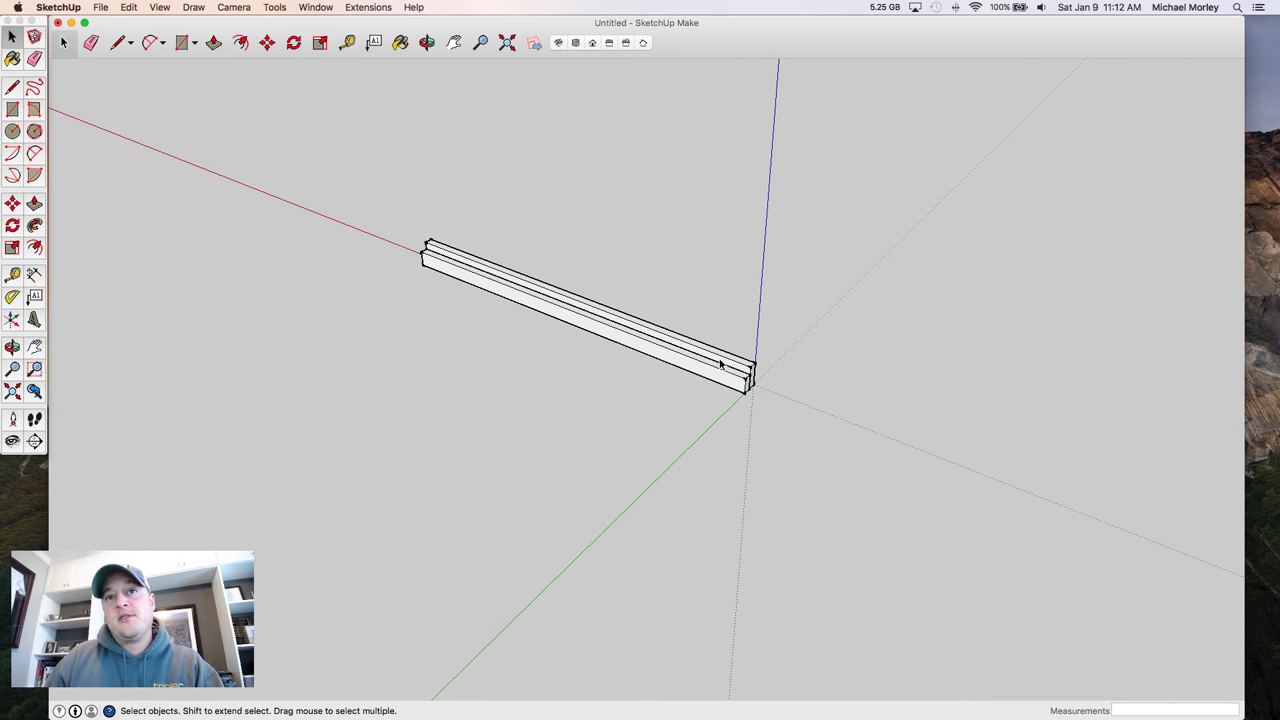
{"action": "left_click", "coordinate": [699, 371]}
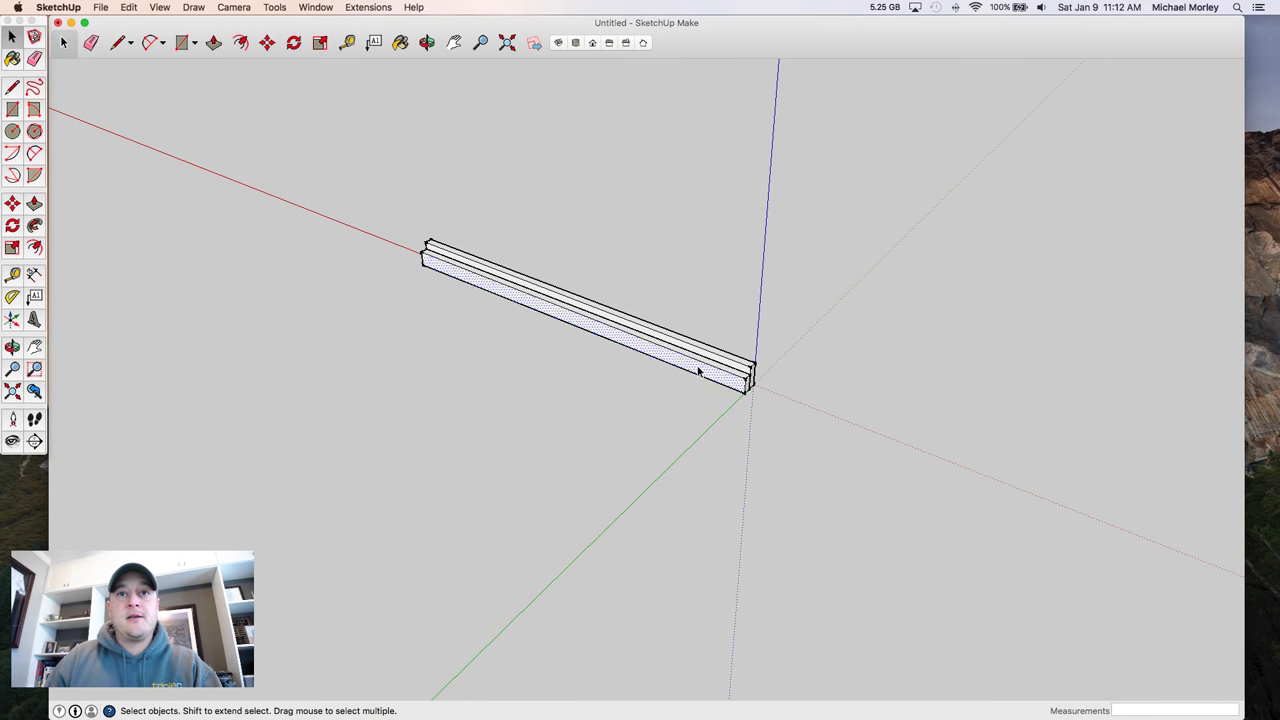
{"action": "key", "text": "g"}
{"action": "key", "text": "Return"}
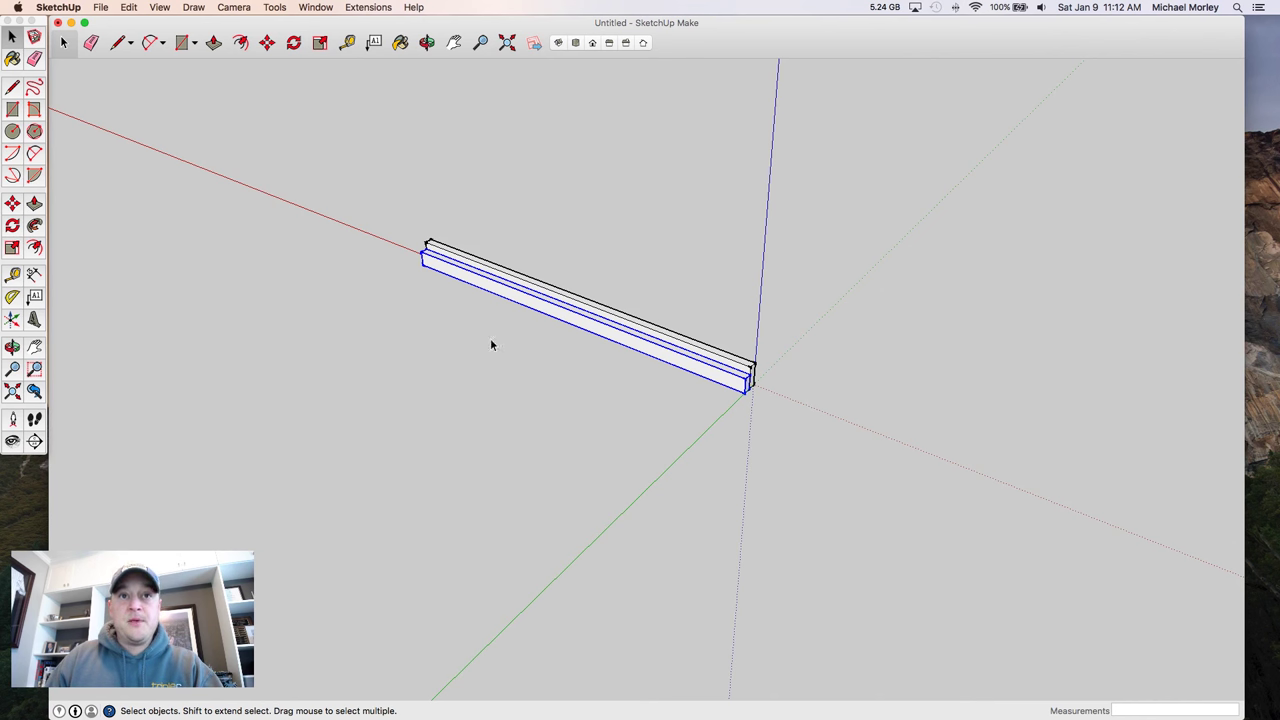
{"action": "left_click", "coordinate": [365, 341]}
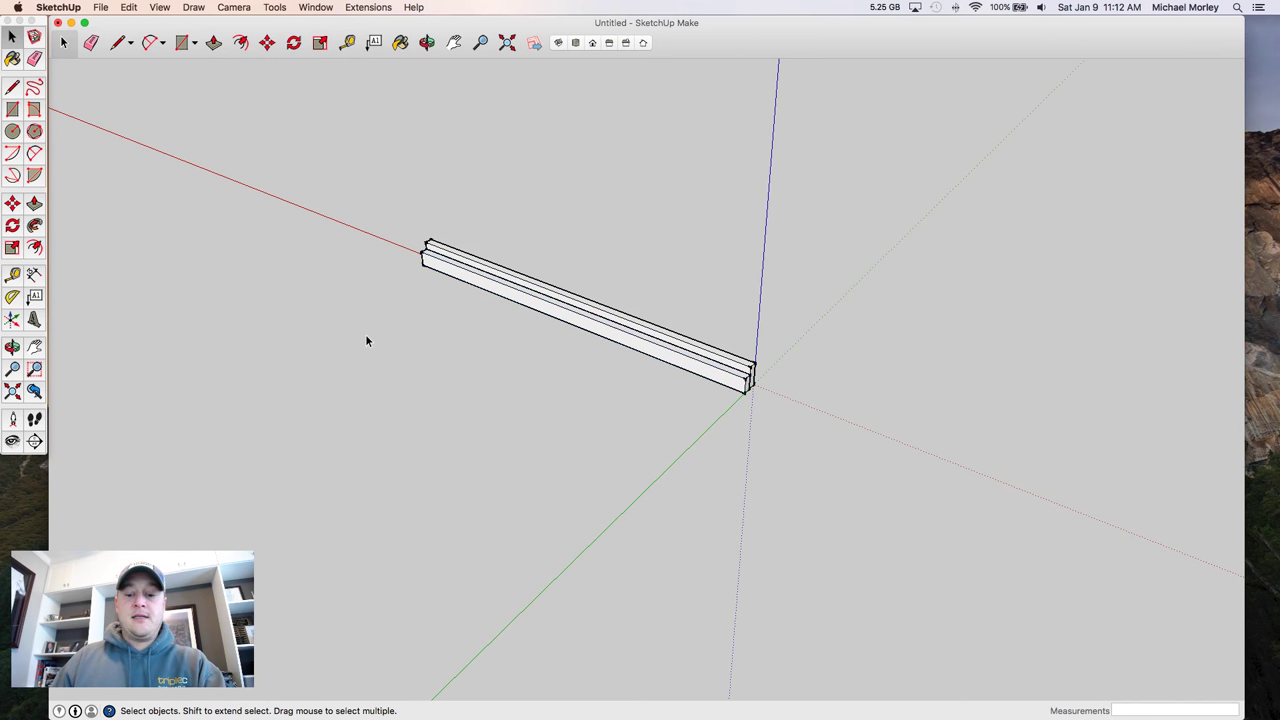
- Draw a 16 3/16 by 0.75 inch rectangle out from the beam's end corner
{"action": "key", "text": "r"}
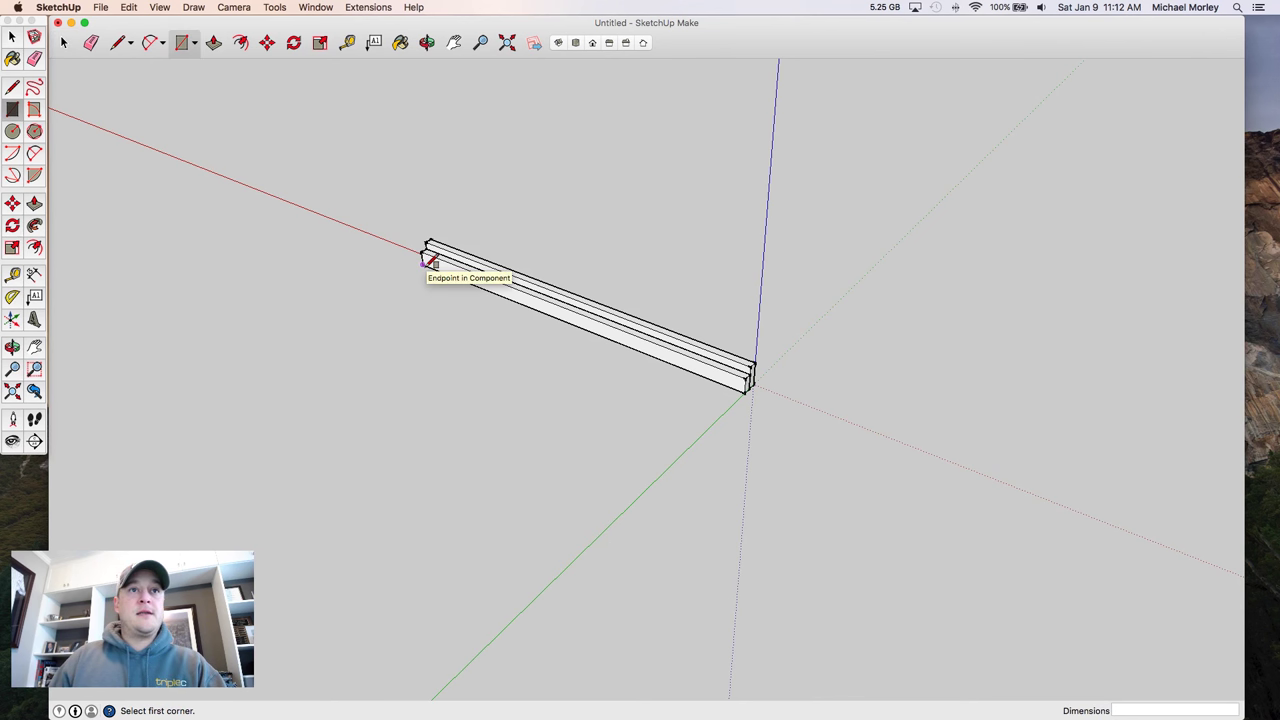
{"action": "left_click", "coordinate": [423, 261]}
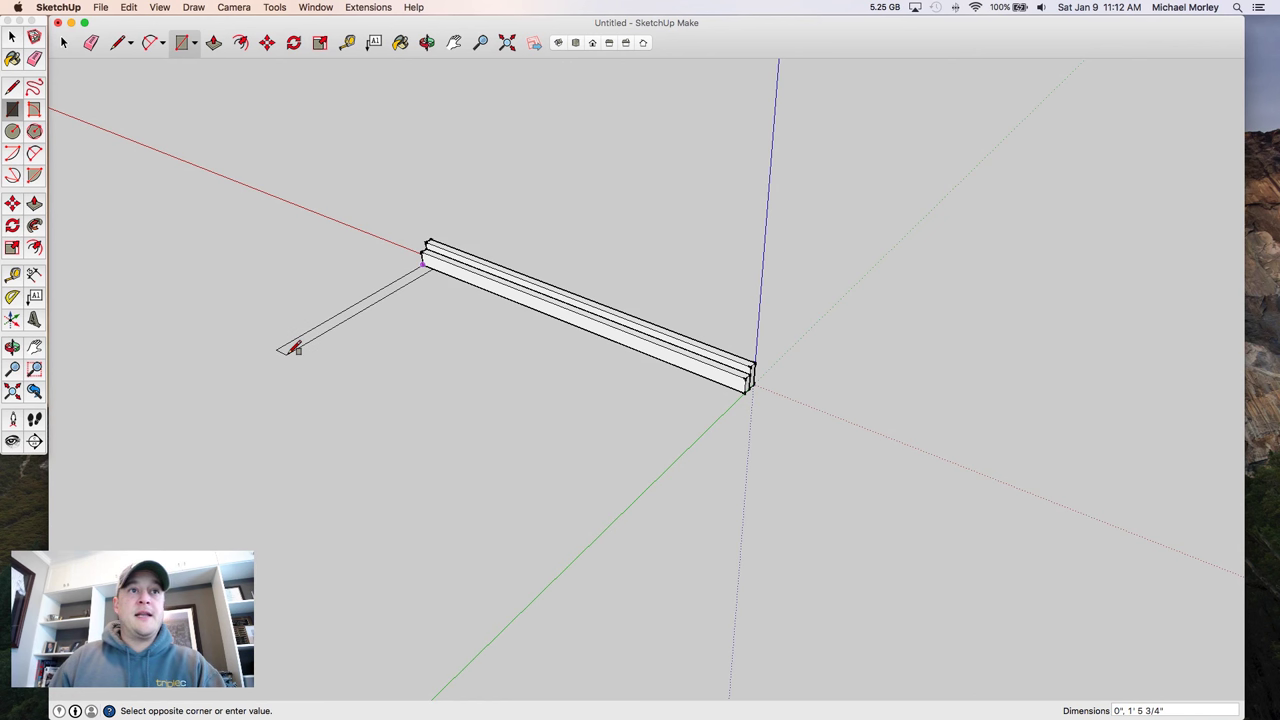
{"action": "left_click", "coordinate": [294, 348]}
{"action": "type", "text": ".7"}
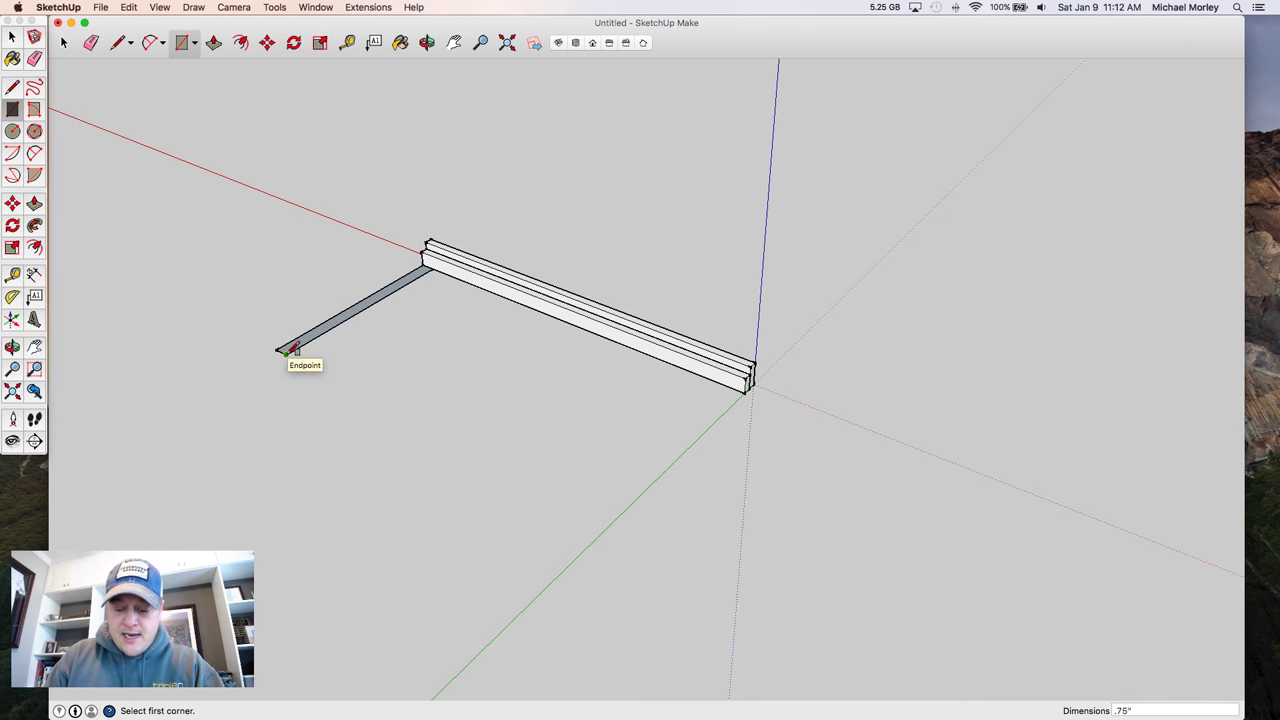
{"action": "type", "text": "5\""}
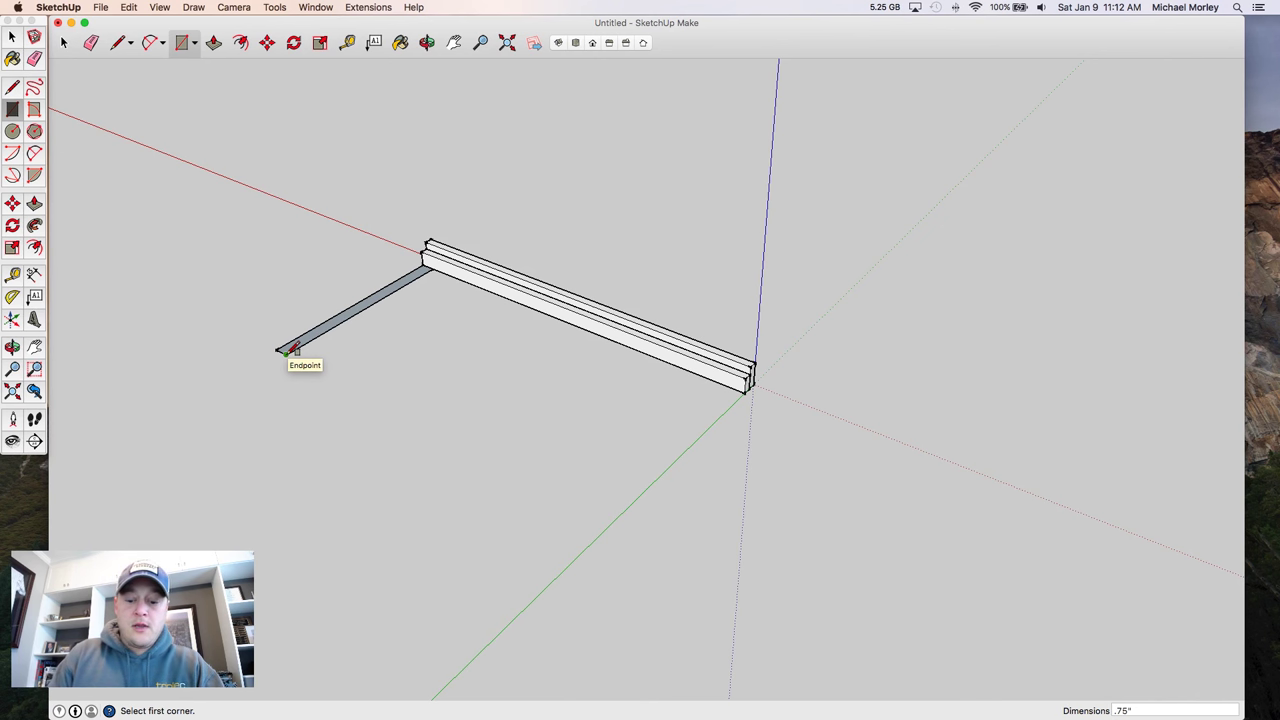
{"action": "type", "text": ",16 3/16\""}
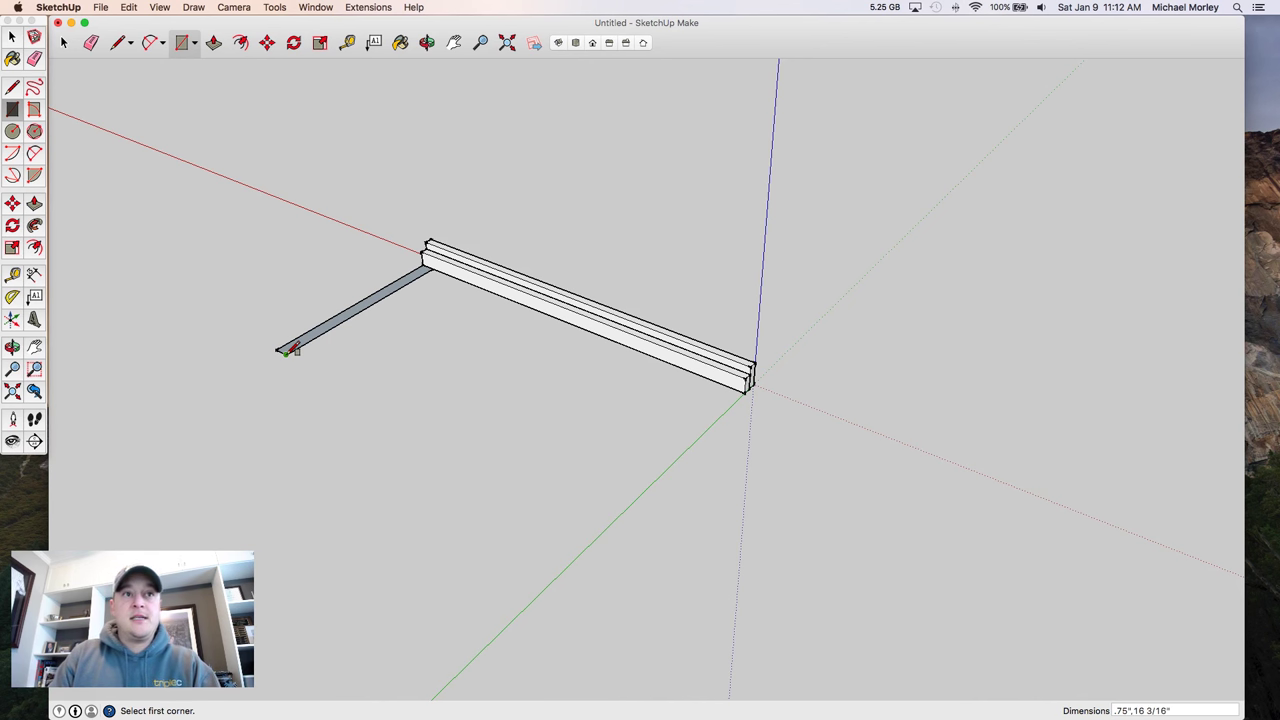
{"action": "key", "text": "Return"}
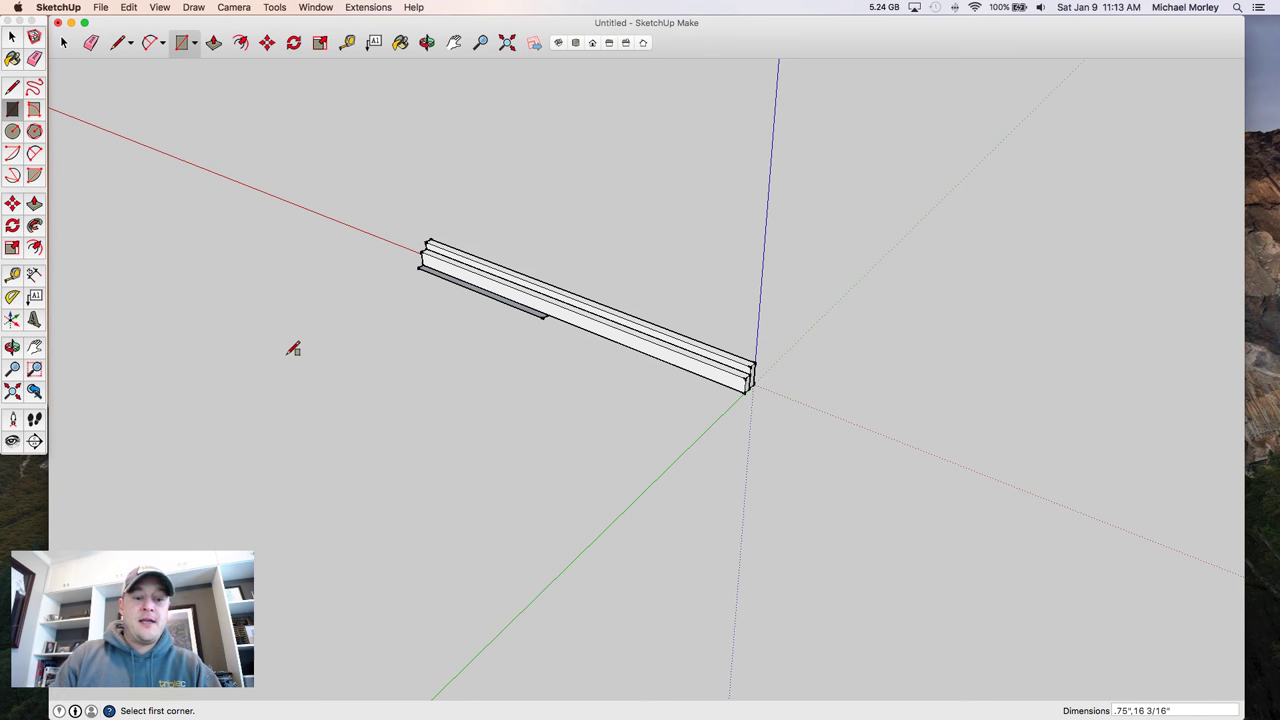
{"action": "type", "text": "16"}
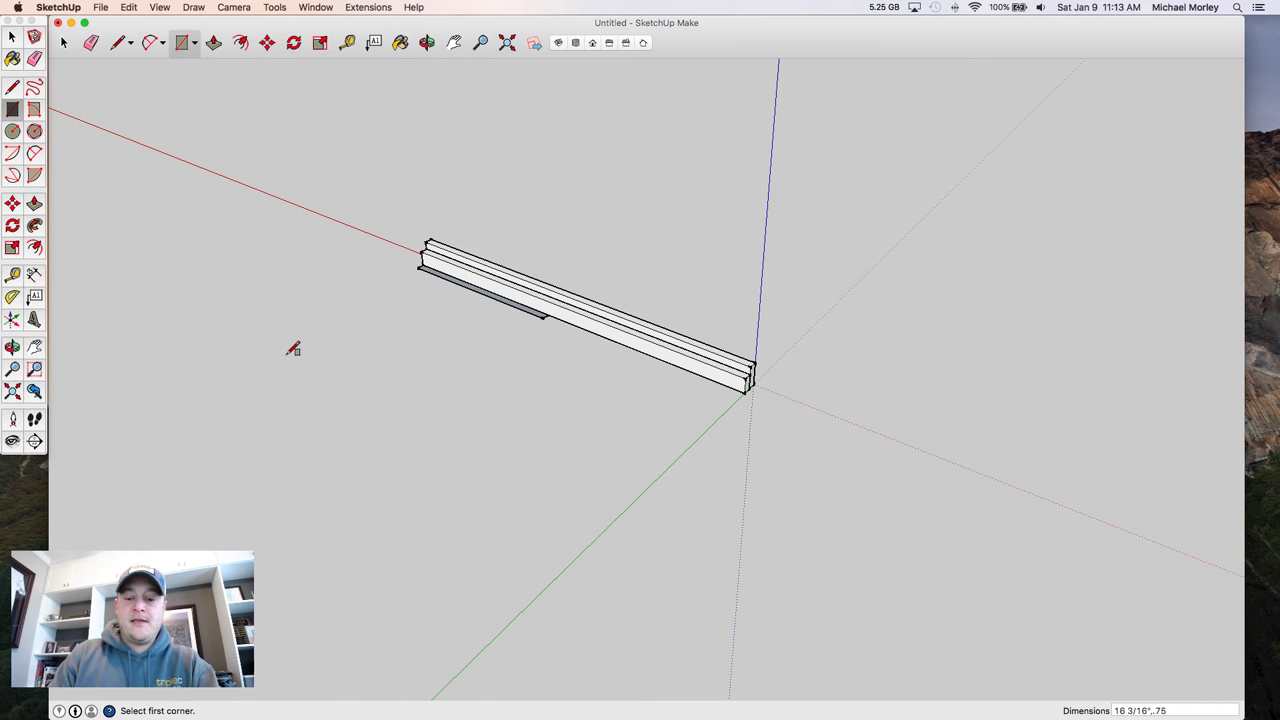
{"action": "type", "text": "\""}
{"action": "key", "text": "Return"}
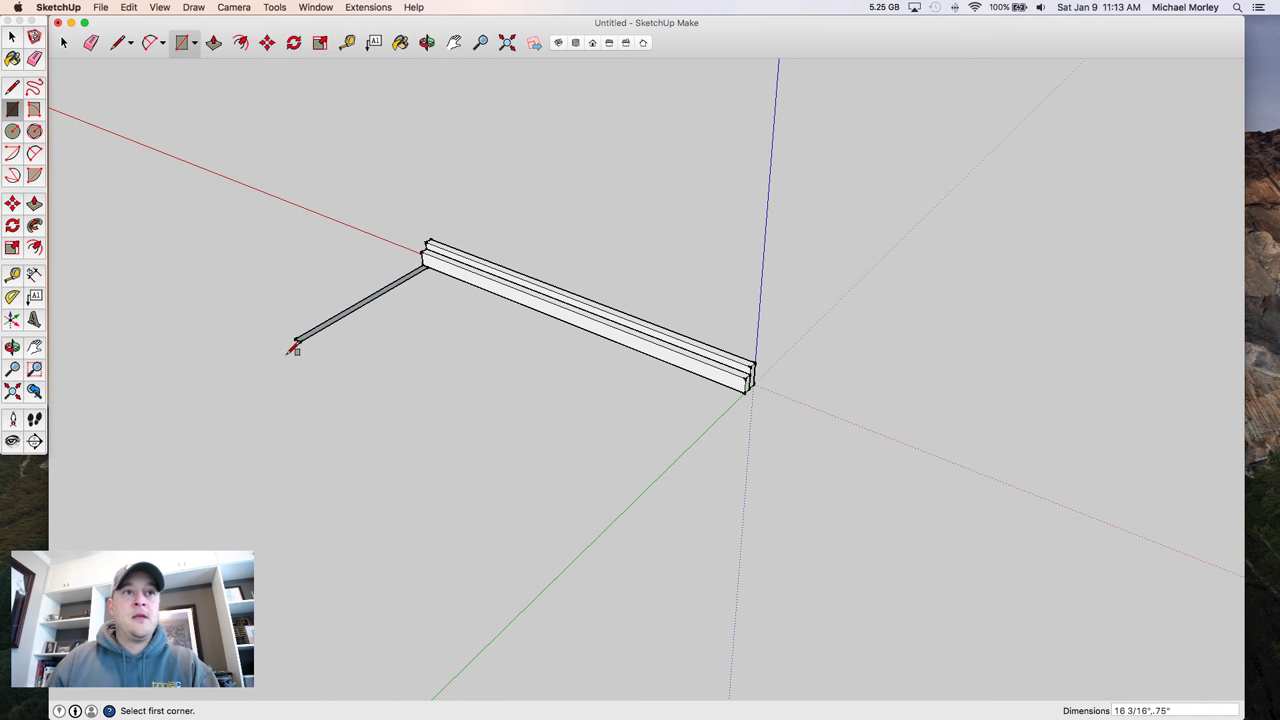
- Push/pull the rectangle up 1.5 inches into a short bar
{"action": "key", "text": "space"}
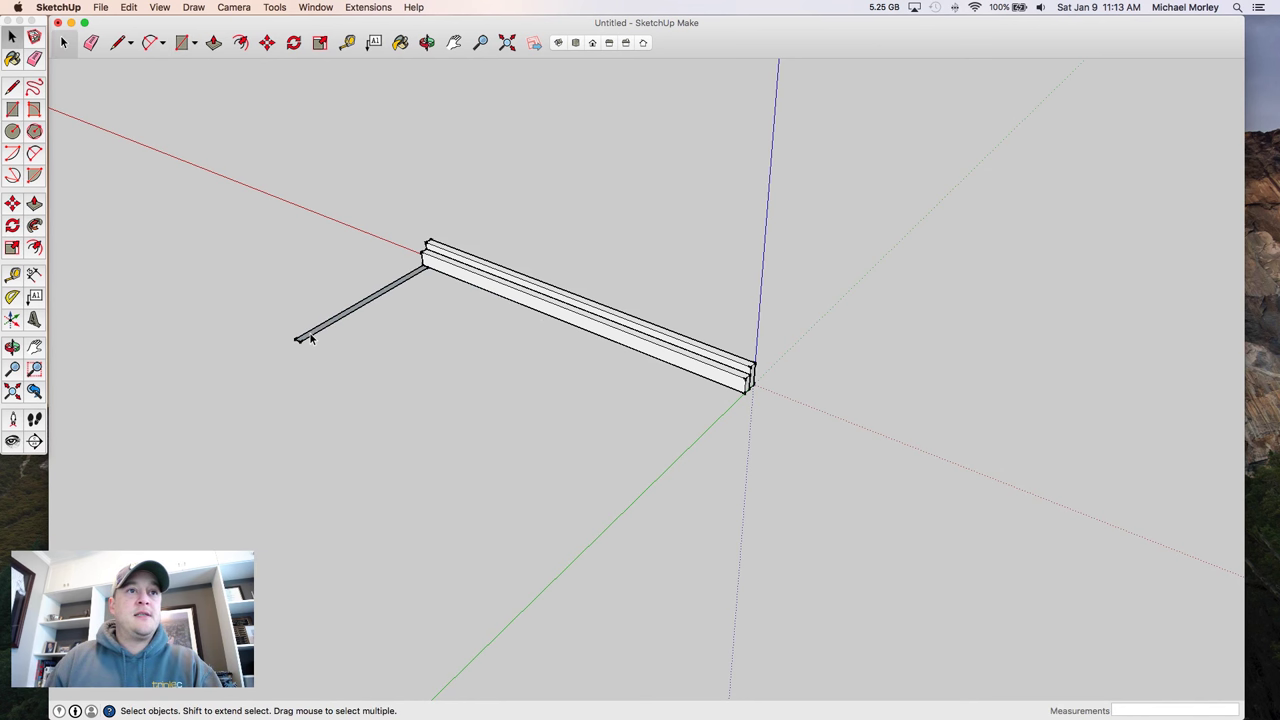
{"action": "key", "text": "p"}
{"action": "left_click_drag", "start_coordinate": [311, 339], "coordinate": [310, 333]}
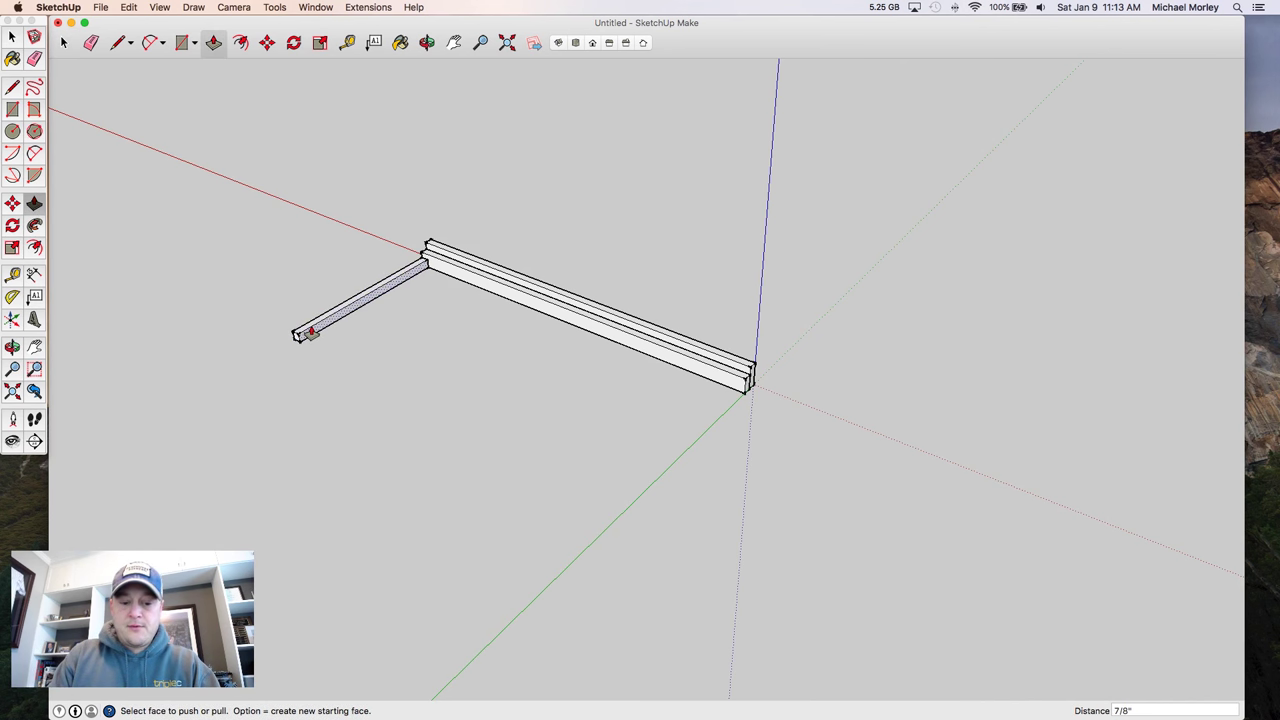
{"action": "type", "text": "1.5"}
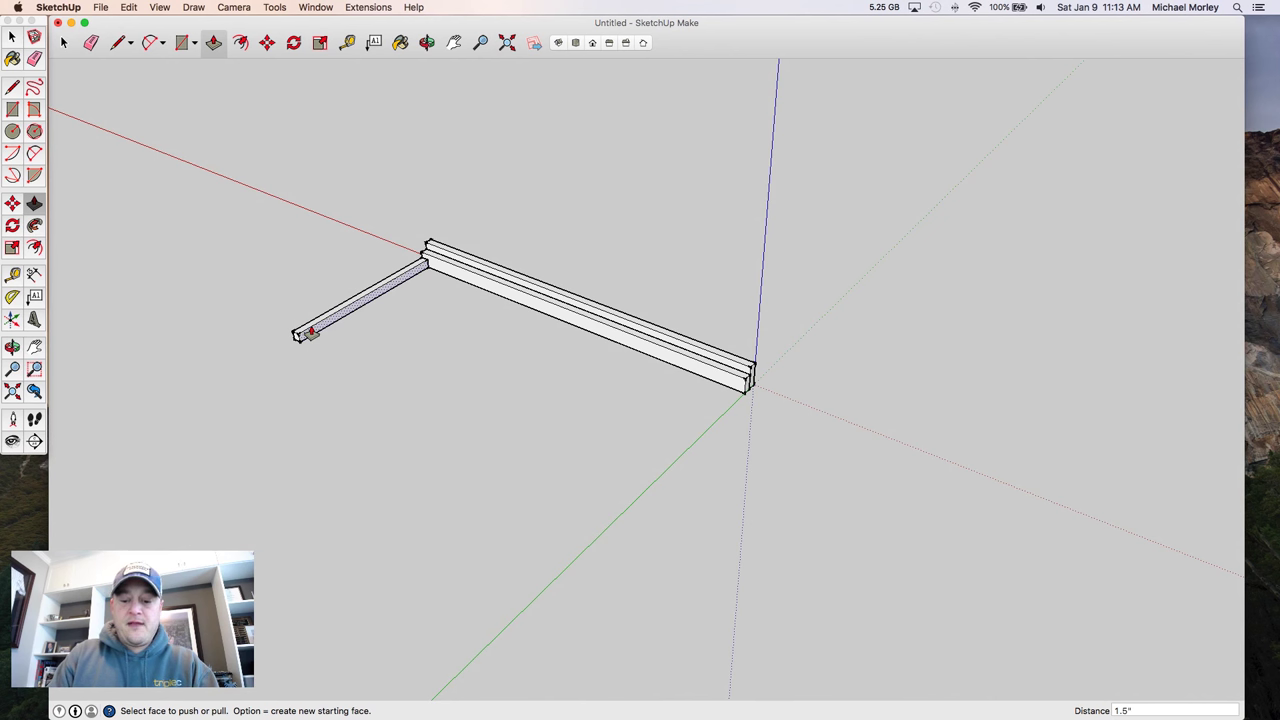
{"action": "key", "text": "Return"}
{"action": "key", "text": "space"}
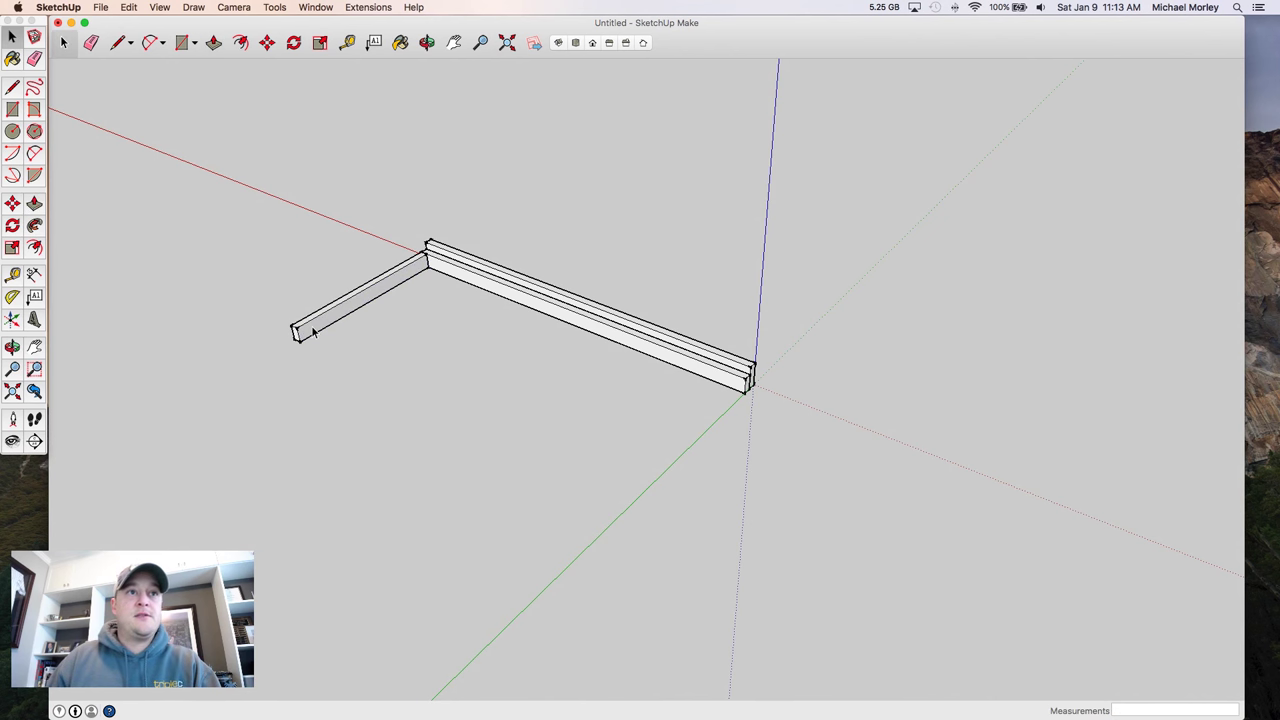
- Make the short 16 3/16-inch bar a component and zoom in closer
{"action": "triple_click", "coordinate": [312, 332]}
{"action": "key", "text": "g"}
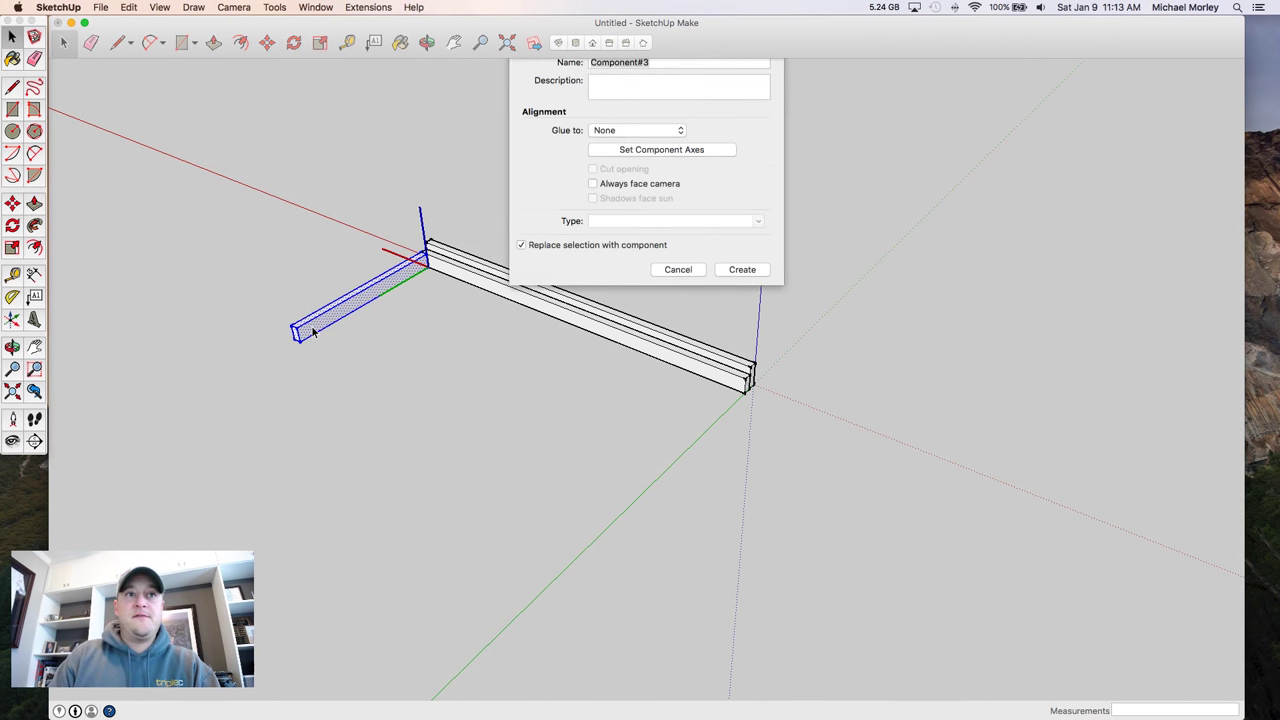
{"action": "key", "text": "Return"}
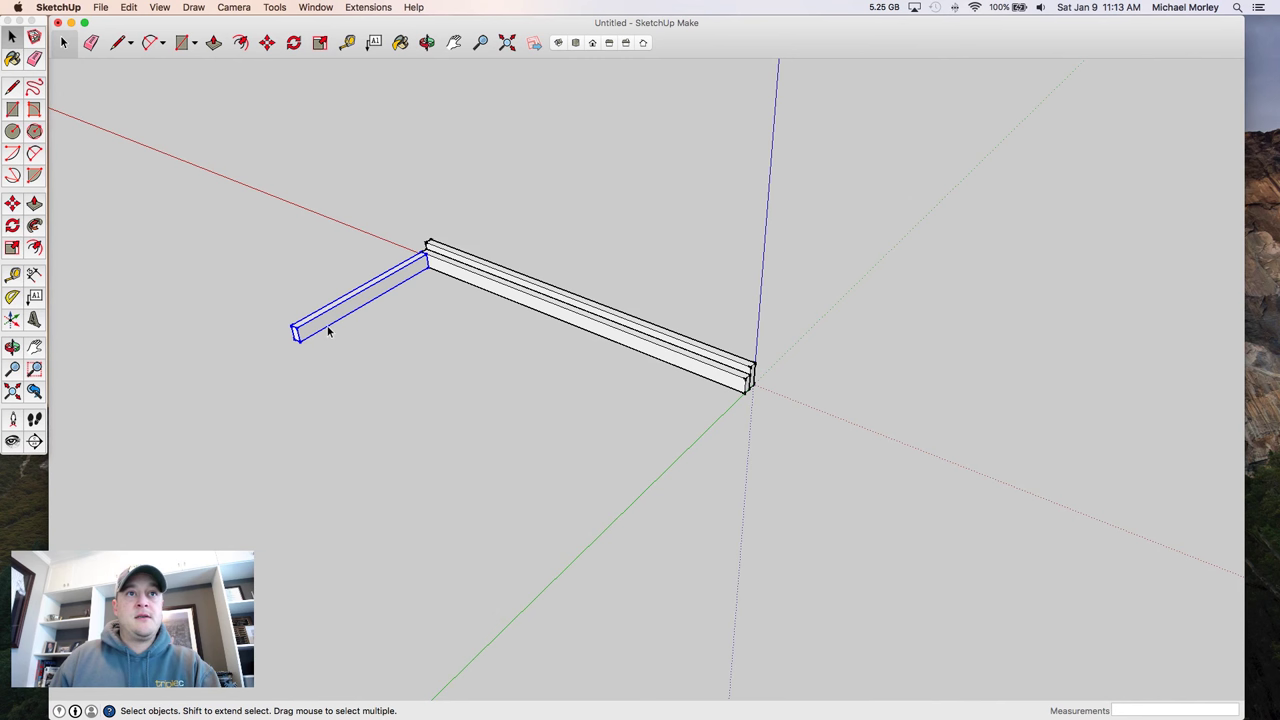
{"action": "key", "text": "z"}
{"action": "scroll", "coordinate": [460, 285], "scroll_direction": "up", "scroll_amount": 3}
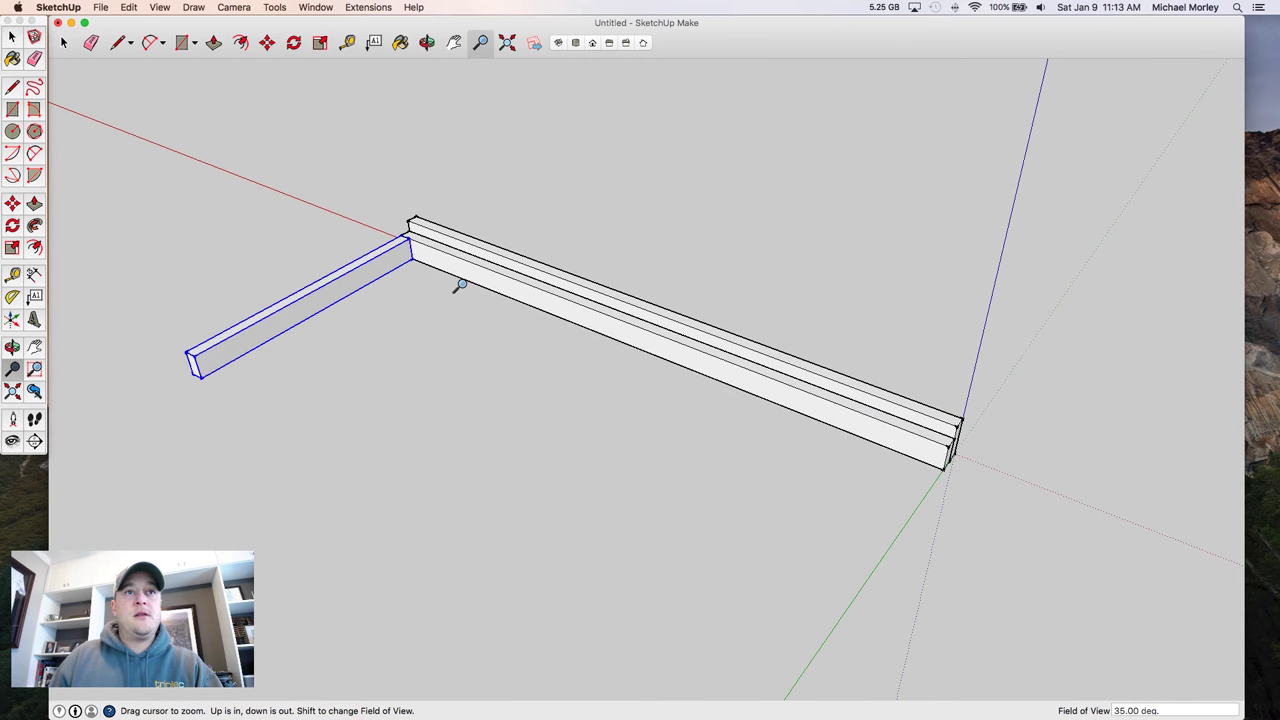
{"action": "key", "text": "space"}
{"action": "key", "text": "m"}
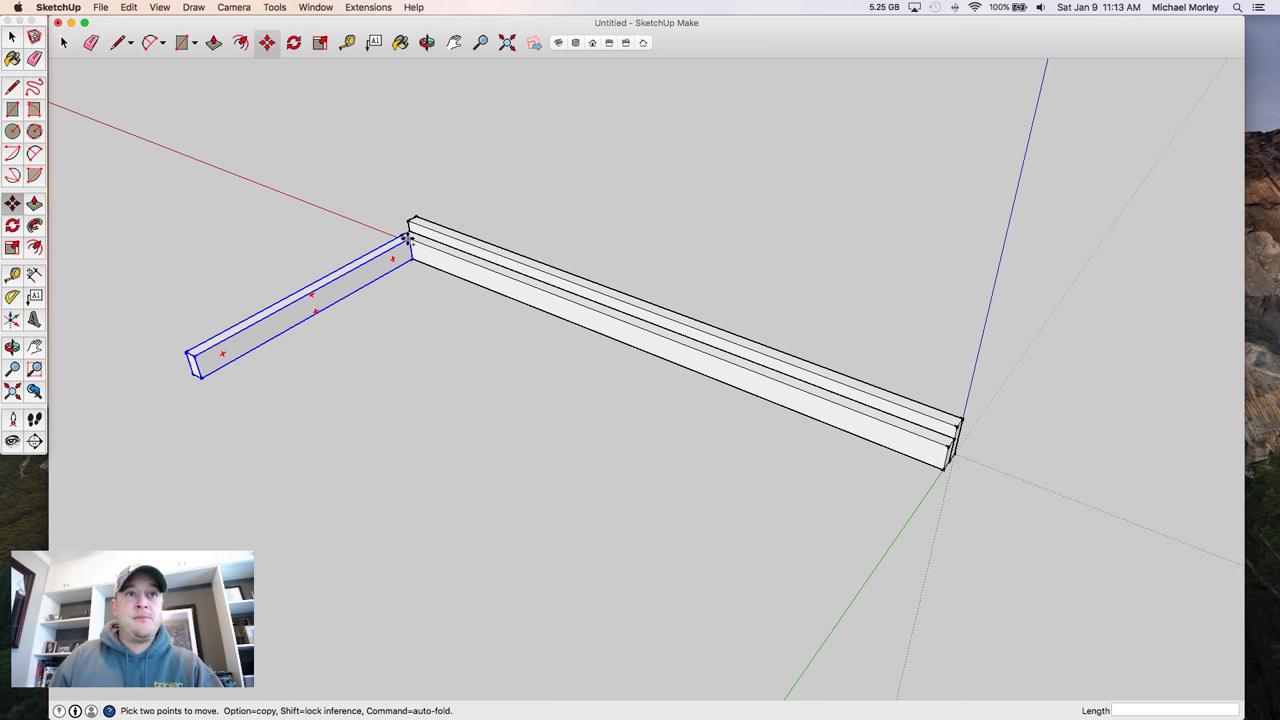
- Copy the short bar from its corner to the long beam's far end, then reselect the original
{"action": "left_click", "coordinate": [407, 238]}
{"action": "key", "text": "alt"}
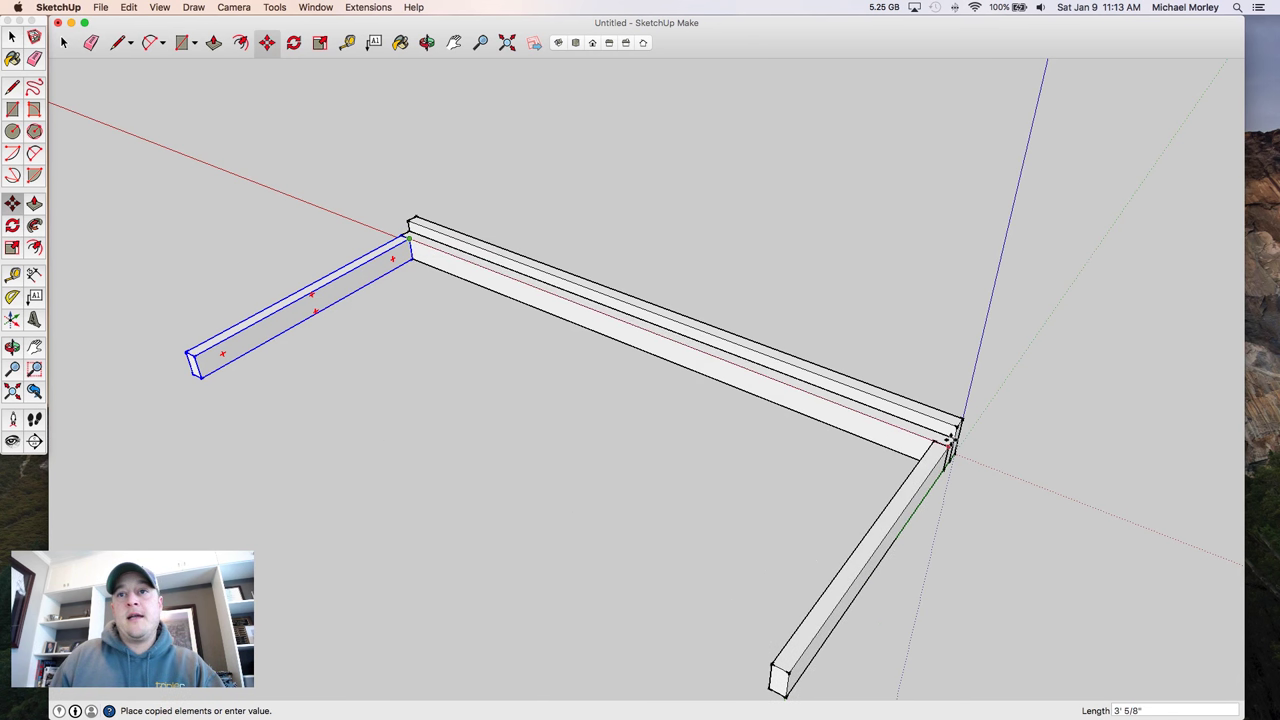
{"action": "left_click", "coordinate": [948, 437]}
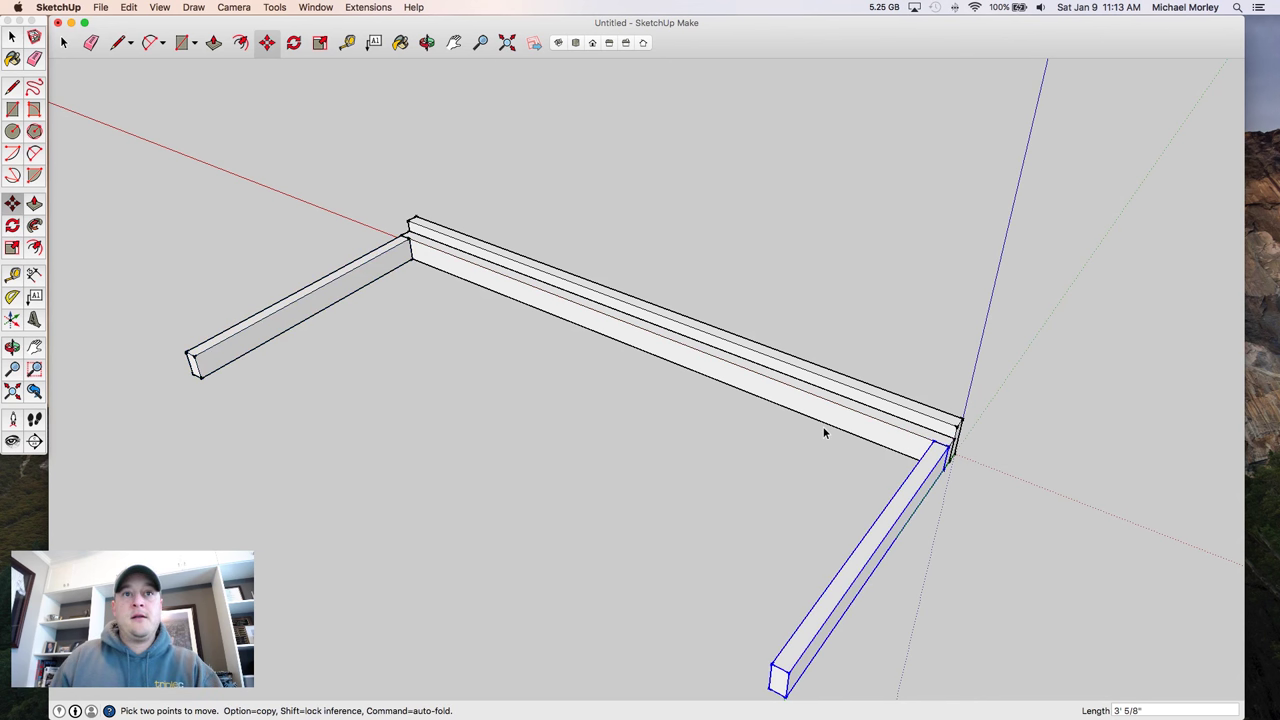
{"action": "key", "text": "space"}
{"action": "left_click", "coordinate": [329, 296]}
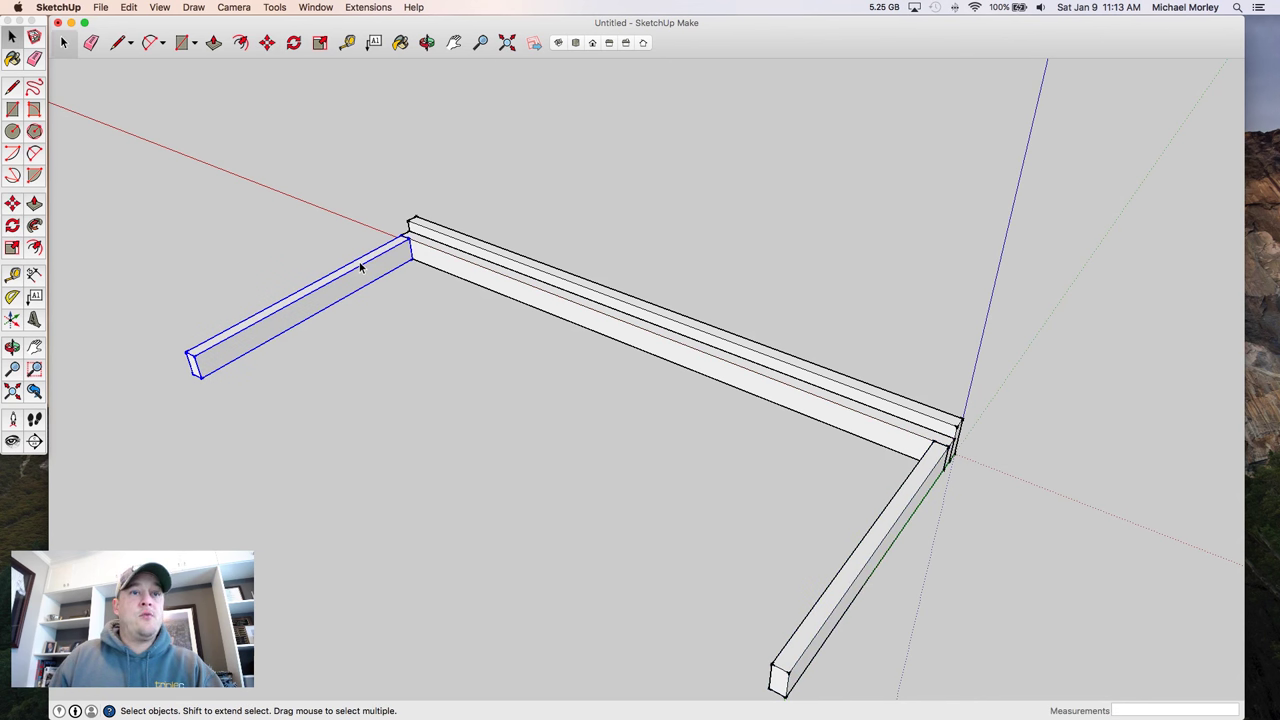
- Copy the short bar to the long beam's midpoint as a centre crosspiece
{"action": "key", "text": "m"}
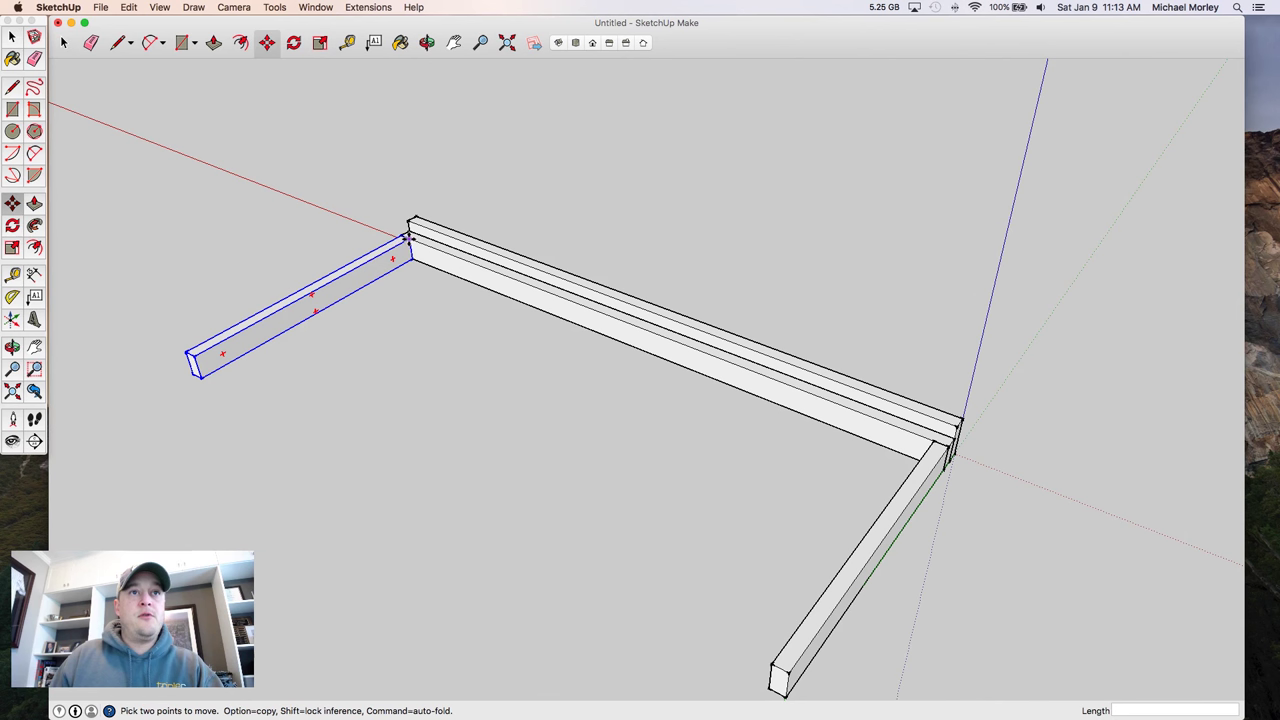
{"action": "left_click", "coordinate": [408, 237]}
{"action": "key", "text": "alt"}
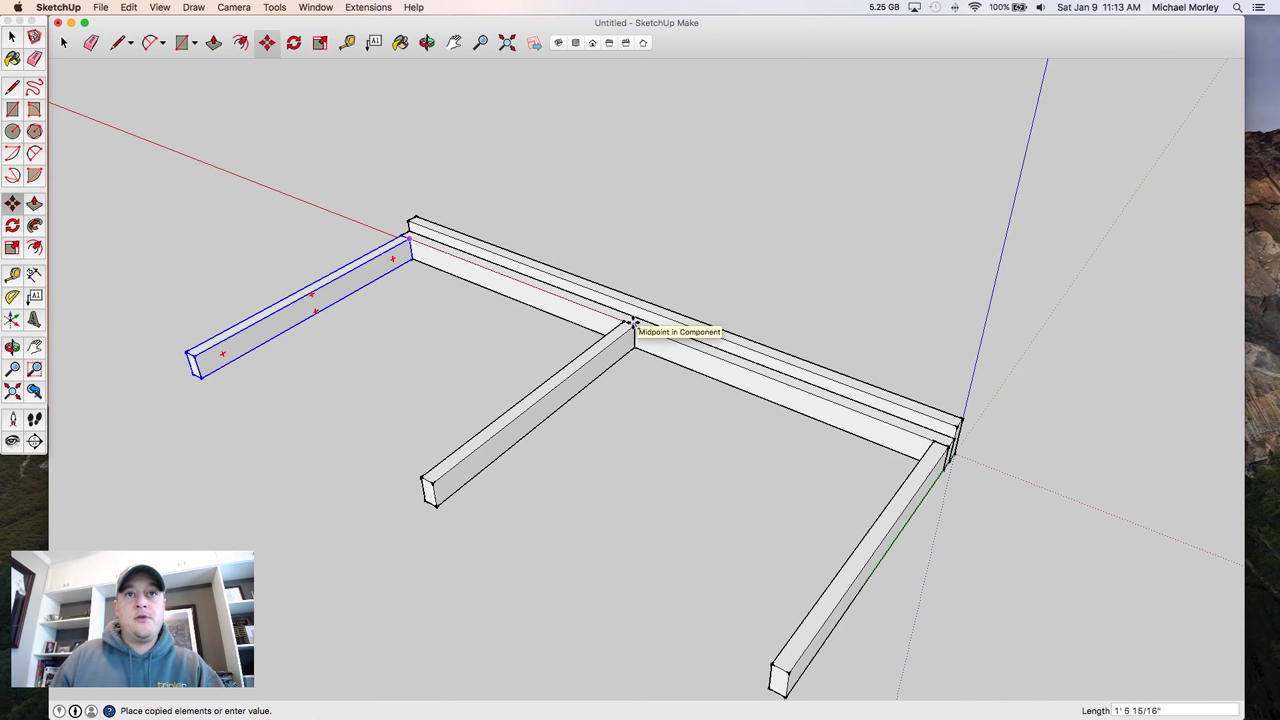
{"action": "left_click", "coordinate": [631, 322]}
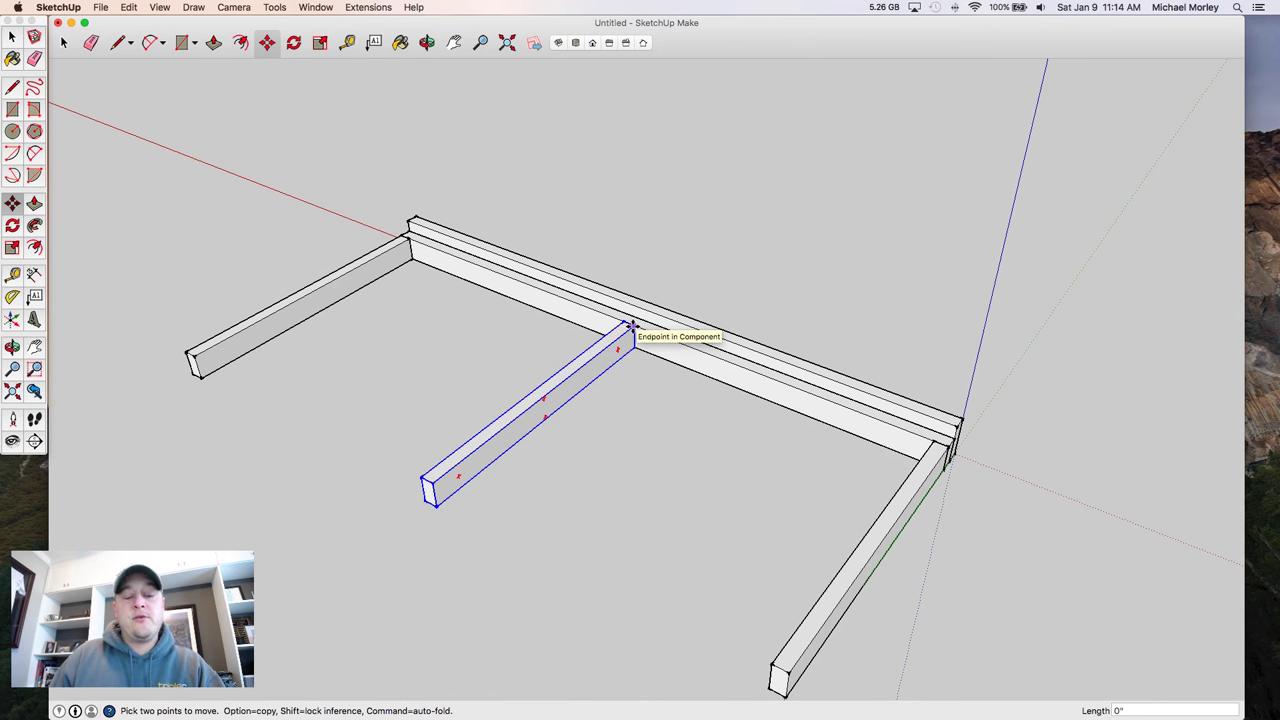
{"action": "left_click", "coordinate": [631, 326]}
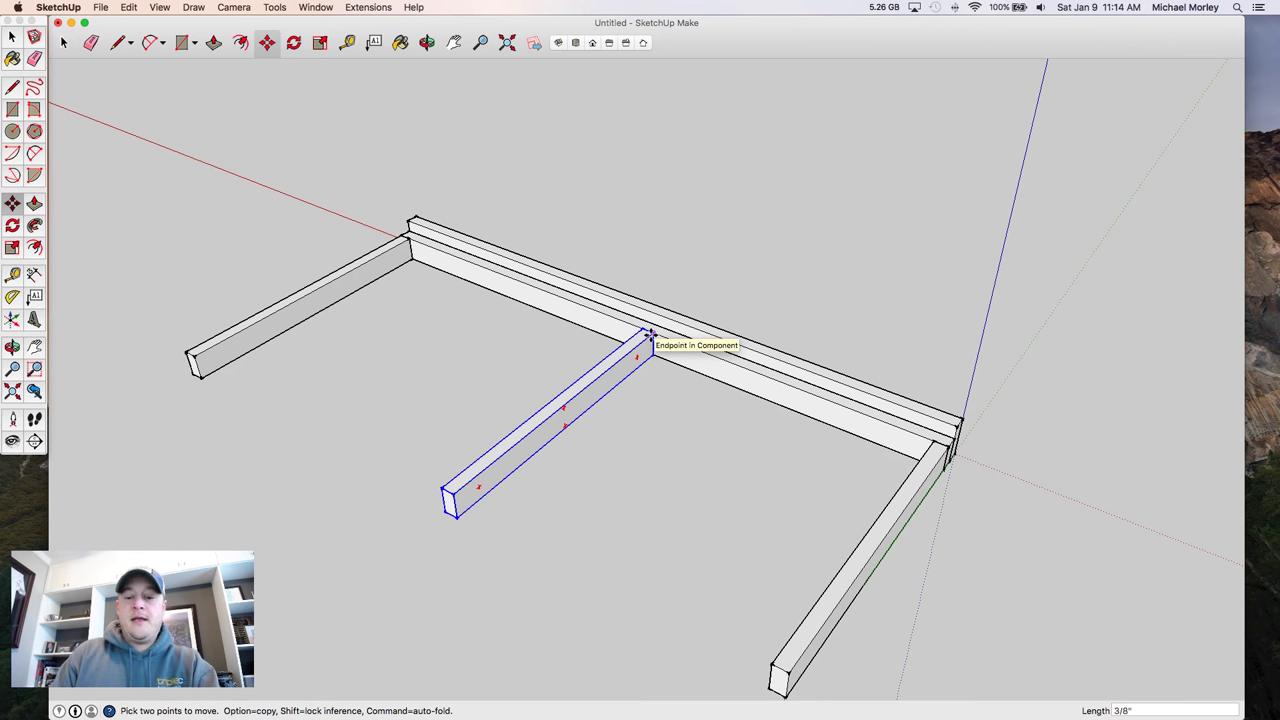
{"action": "key", "text": "Escape"}
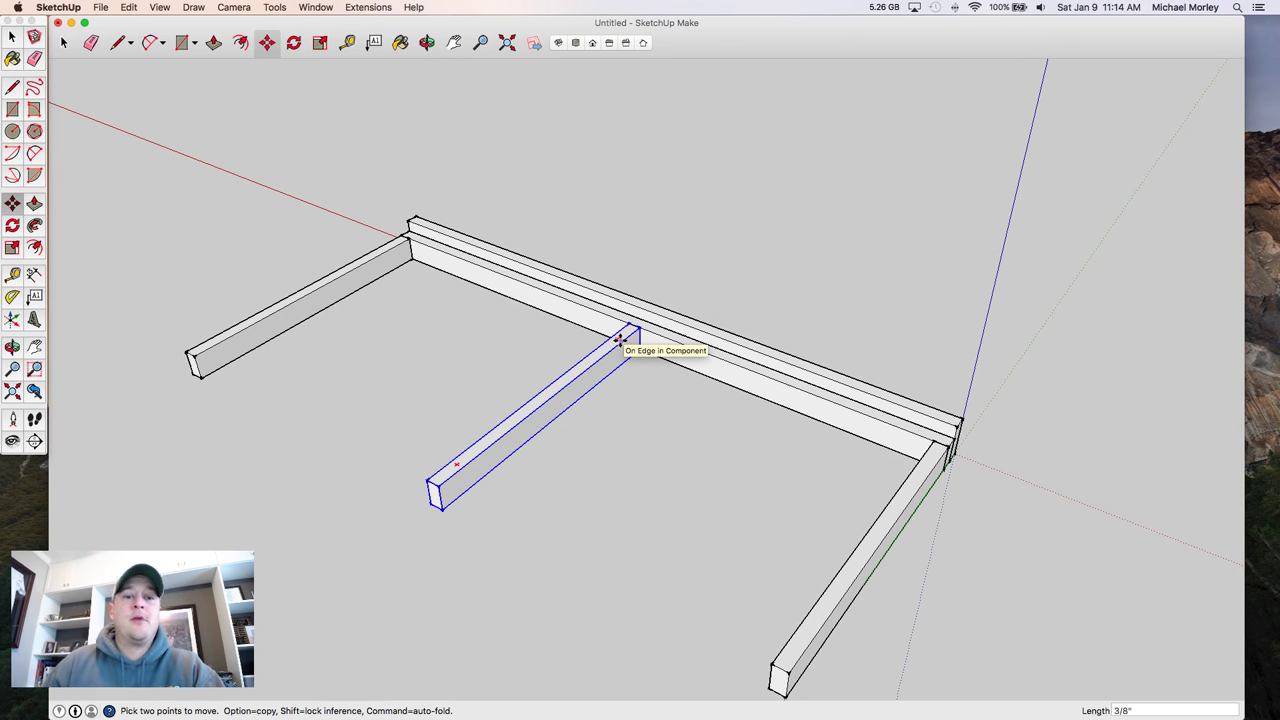
- Copy the long back beam onto the short bars' front ends to close the rectangle
{"action": "key", "text": "o"}
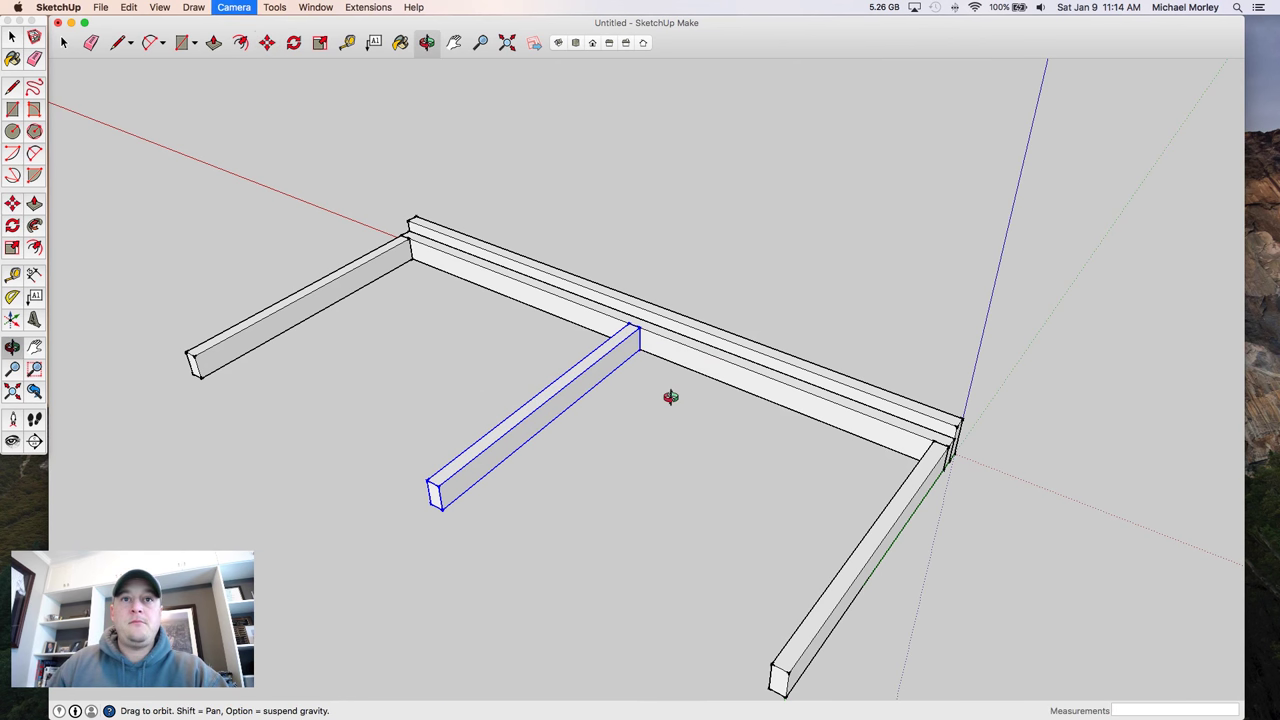
{"action": "left_click_drag", "start_coordinate": [709, 449], "coordinate": [563, 297]}
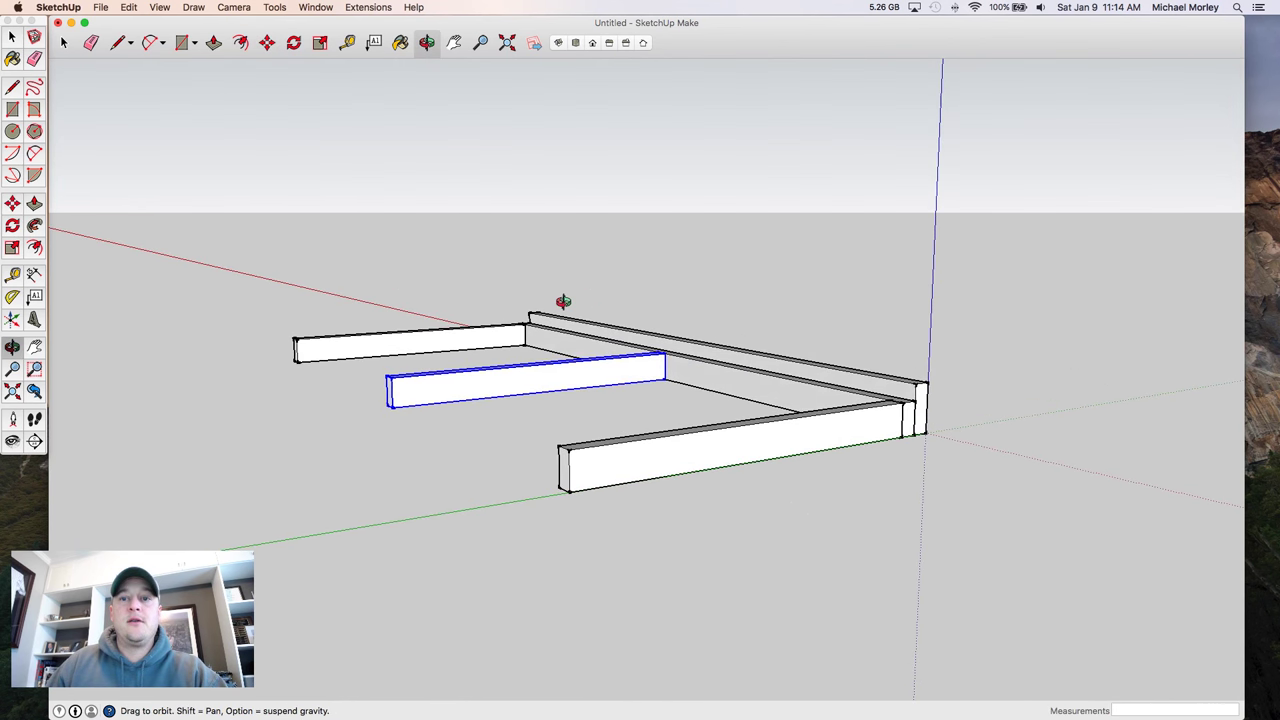
{"action": "key", "text": "space"}
{"action": "left_click", "coordinate": [873, 500]}
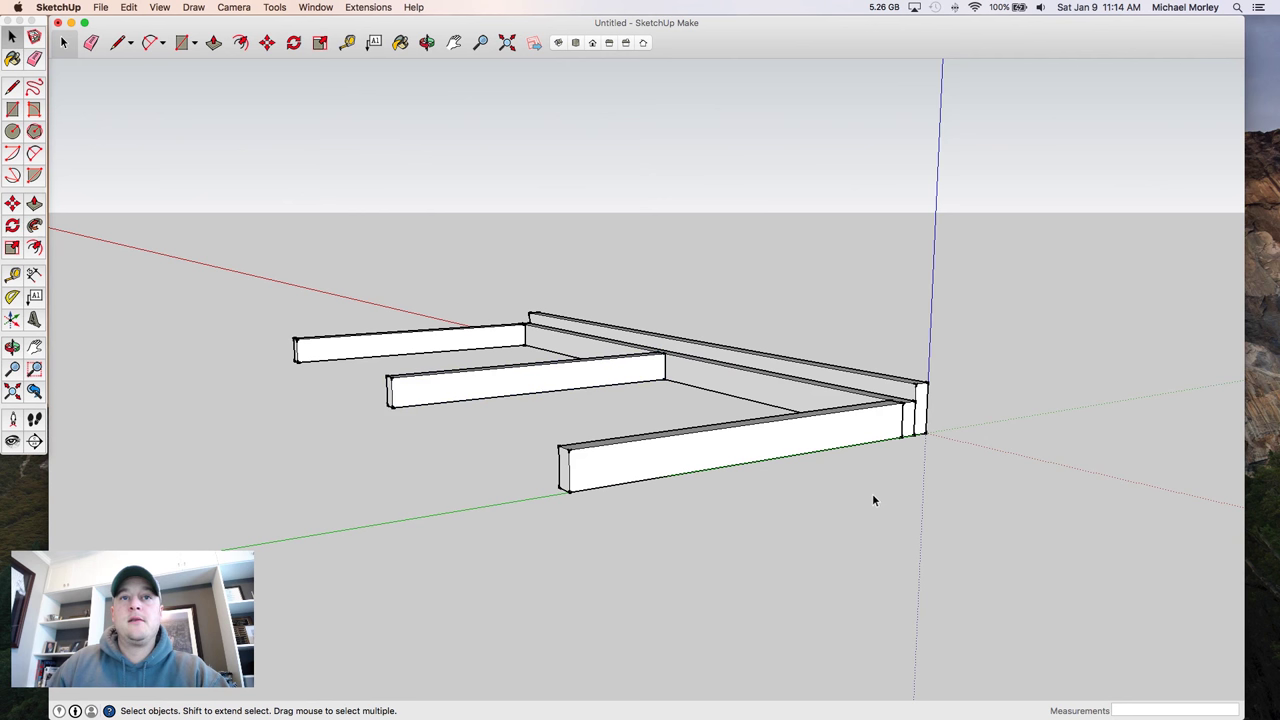
{"action": "left_click", "coordinate": [912, 427]}
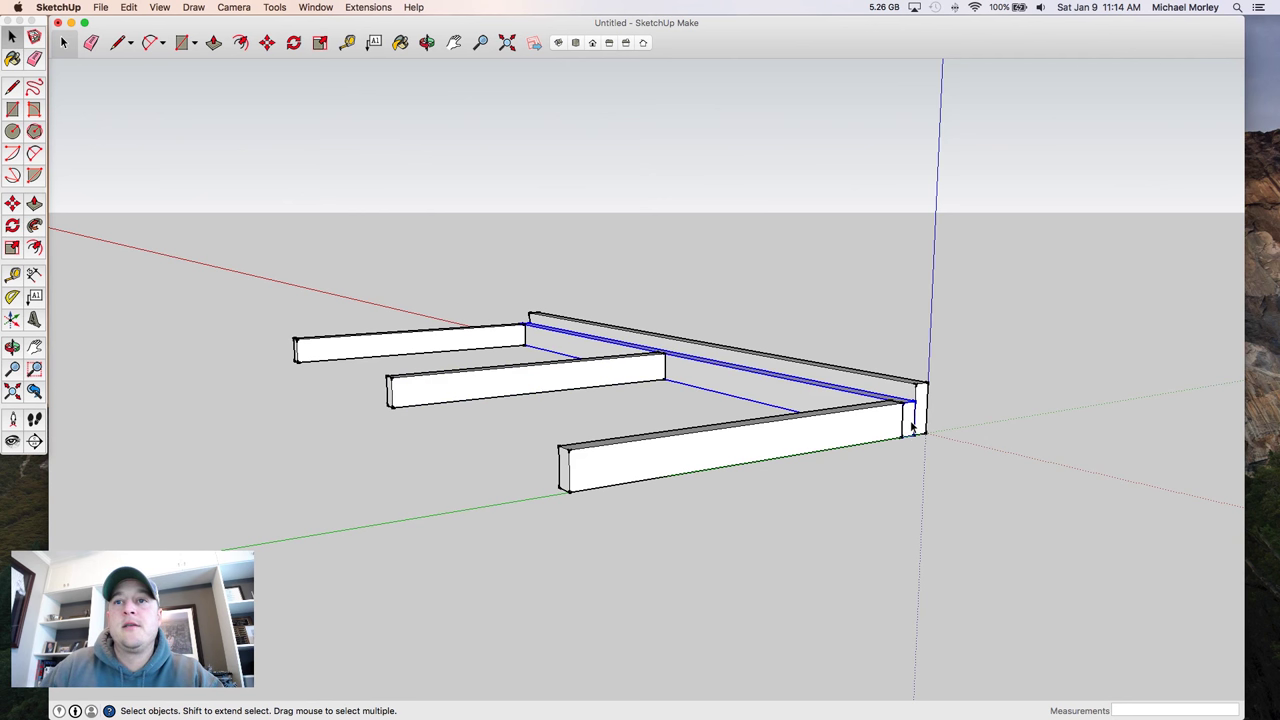
{"action": "key", "text": "m"}
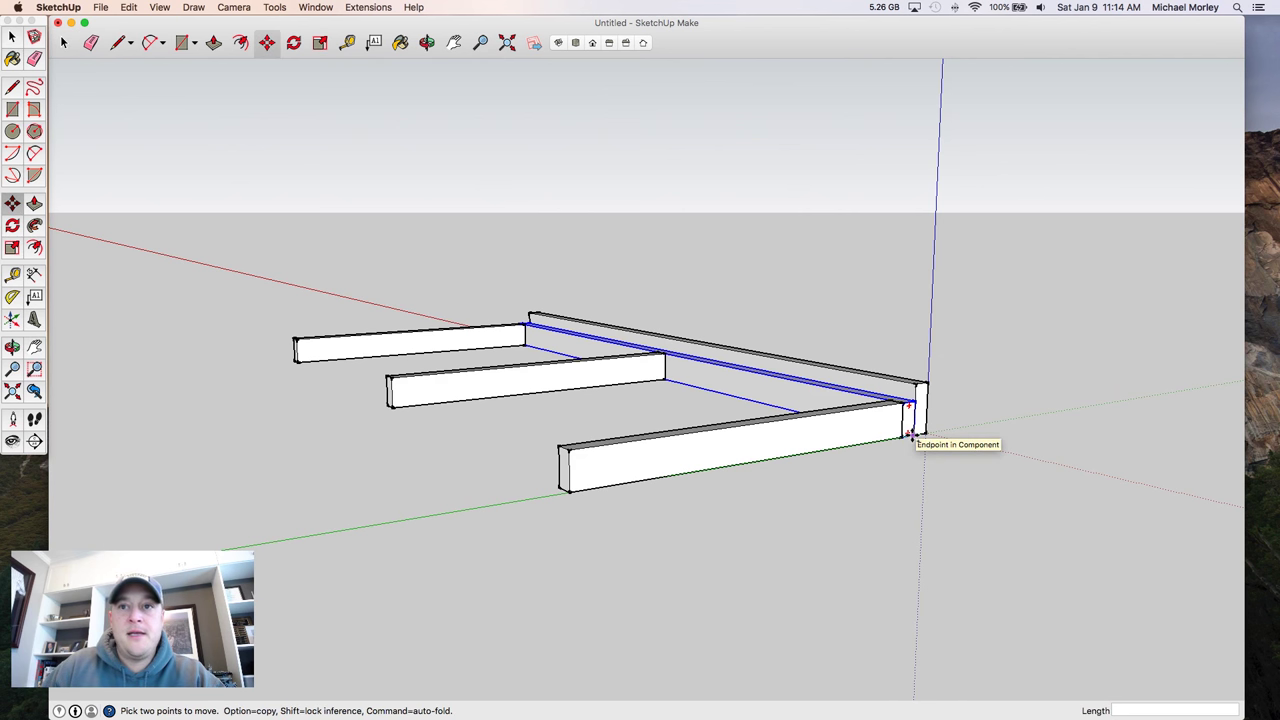
{"action": "left_click", "coordinate": [912, 432], "text": "alt"}
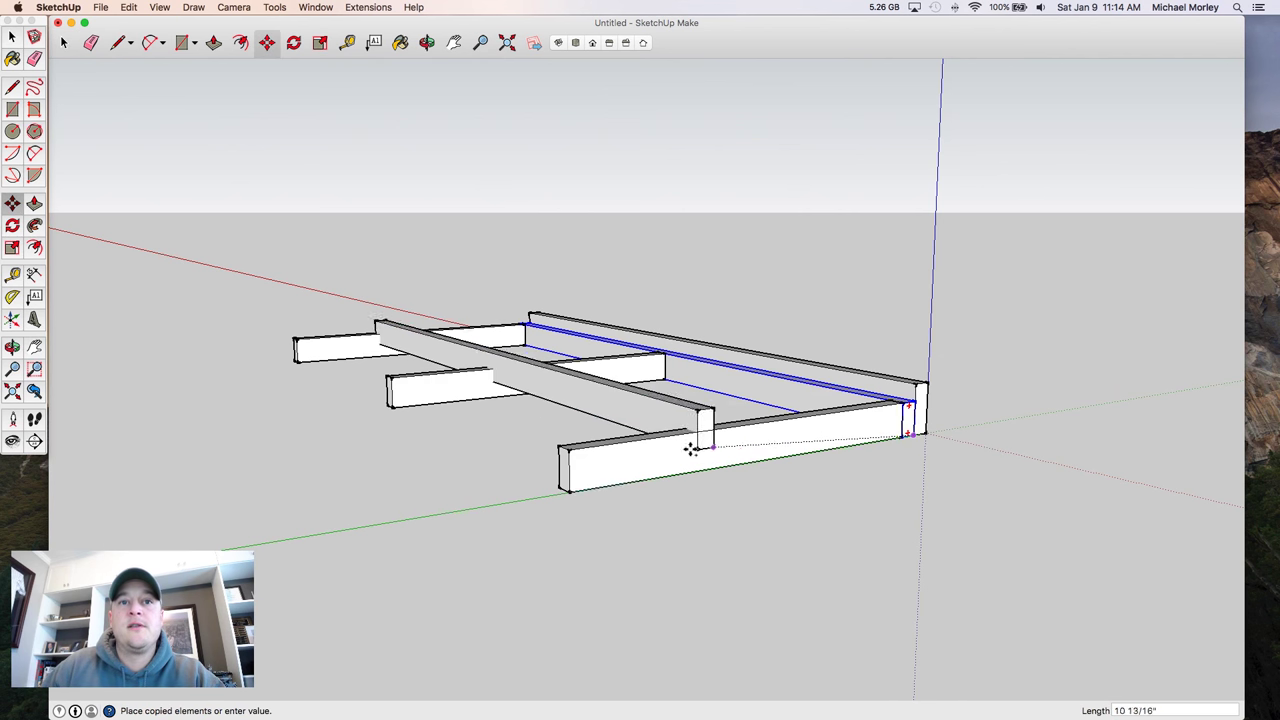
{"action": "left_click", "coordinate": [560, 491]}
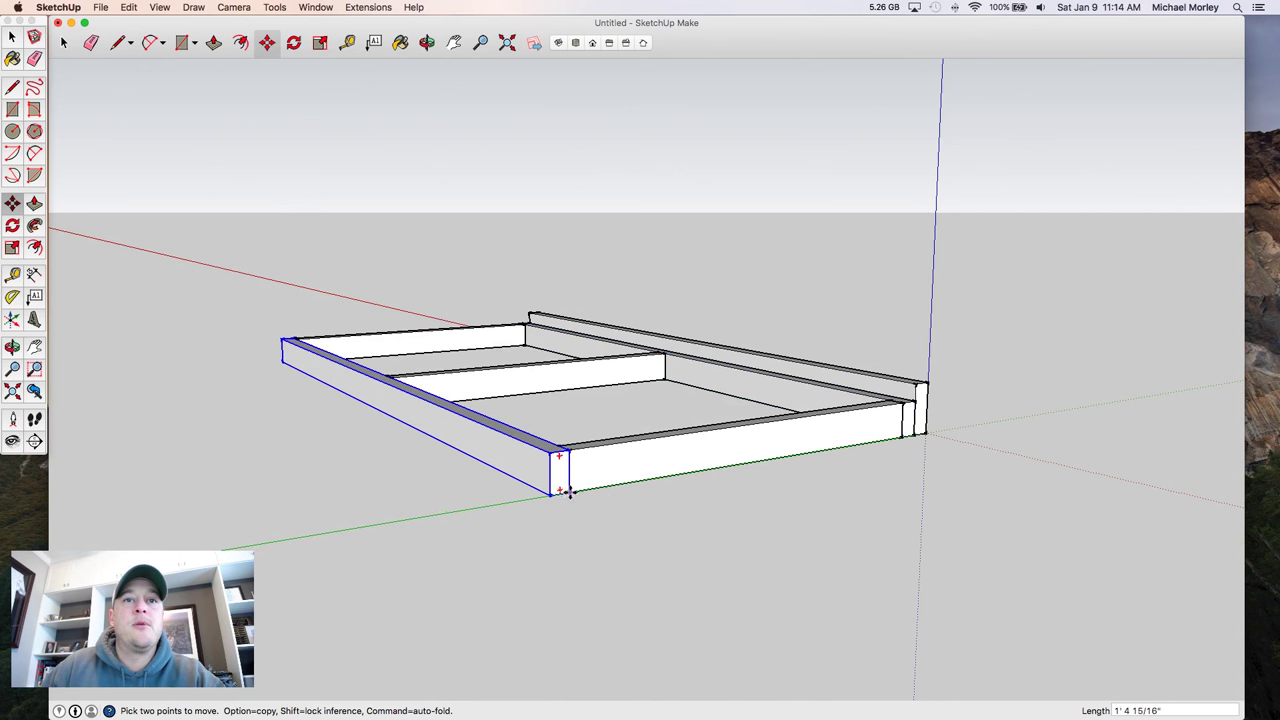
{"action": "key", "text": "space"}
{"action": "left_click", "coordinate": [639, 499]}
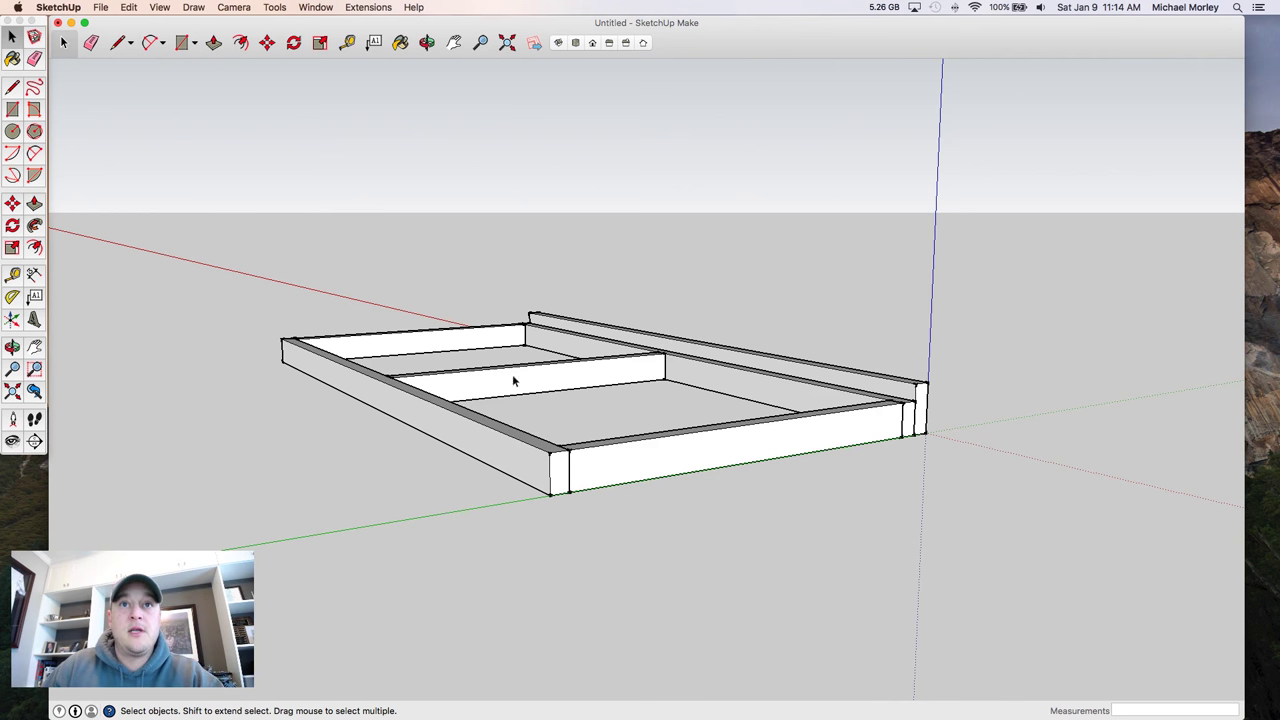
- Draw a rectangle over the whole frame top and raise it 0.75 inch
{"action": "key", "text": "o"}
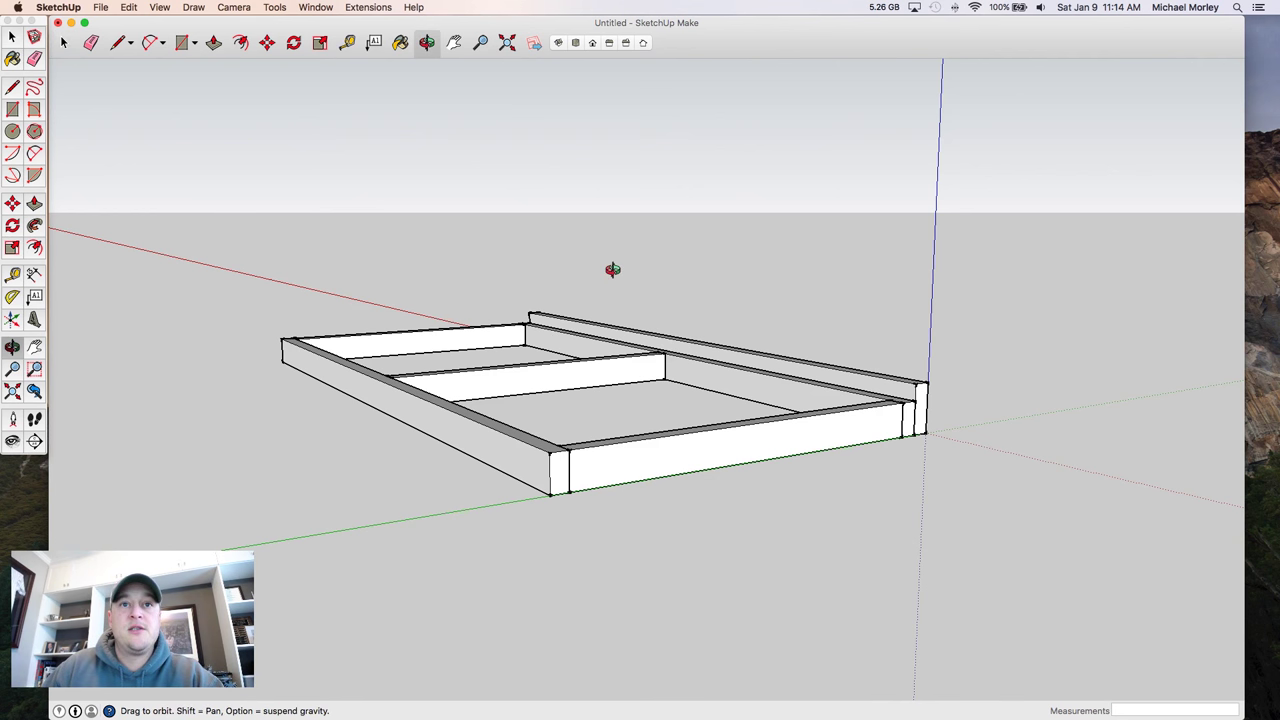
{"action": "left_click_drag", "start_coordinate": [608, 271], "coordinate": [646, 380]}
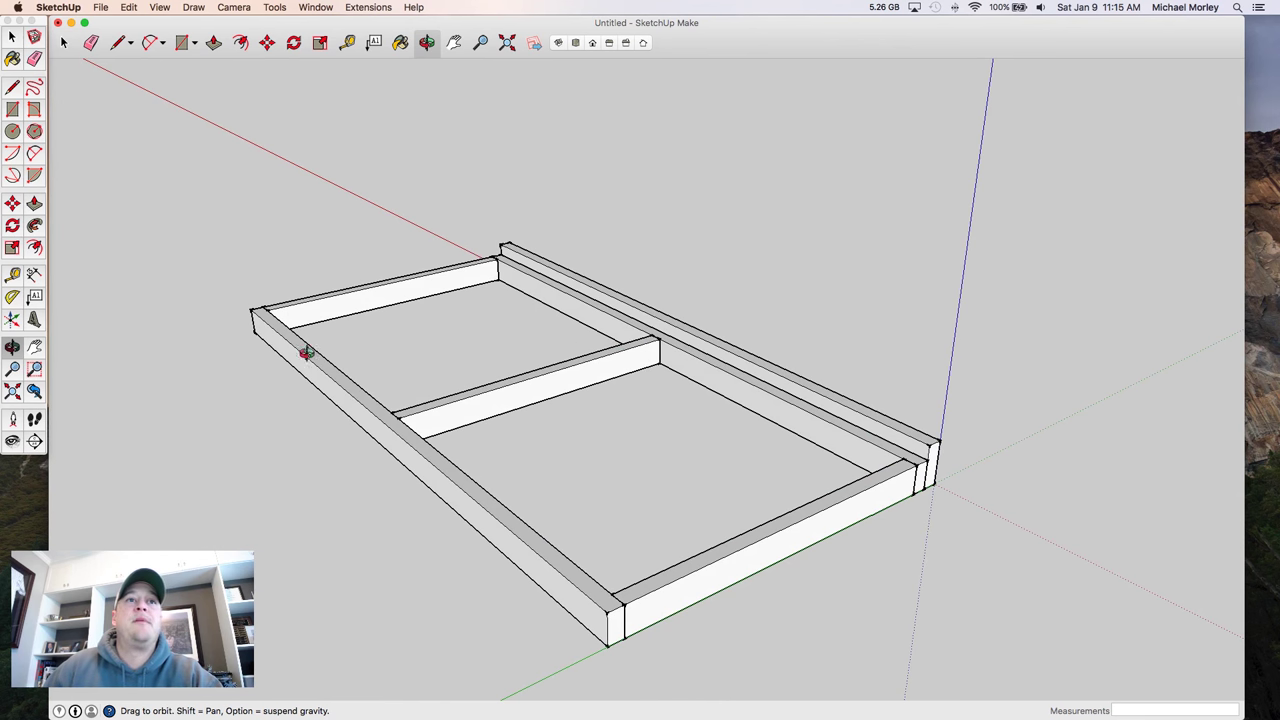
{"action": "left_click_drag", "start_coordinate": [546, 451], "coordinate": [468, 107]}
{"action": "key", "text": "r"}
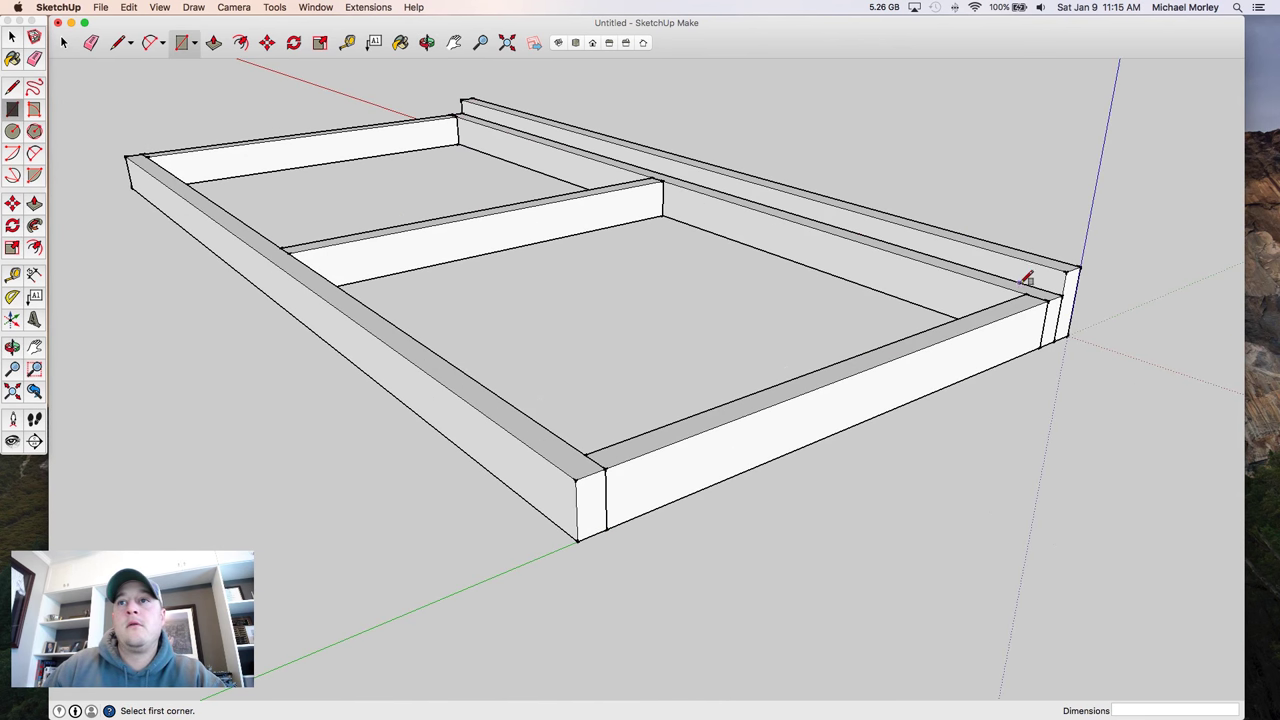
{"action": "left_click", "coordinate": [1063, 295]}
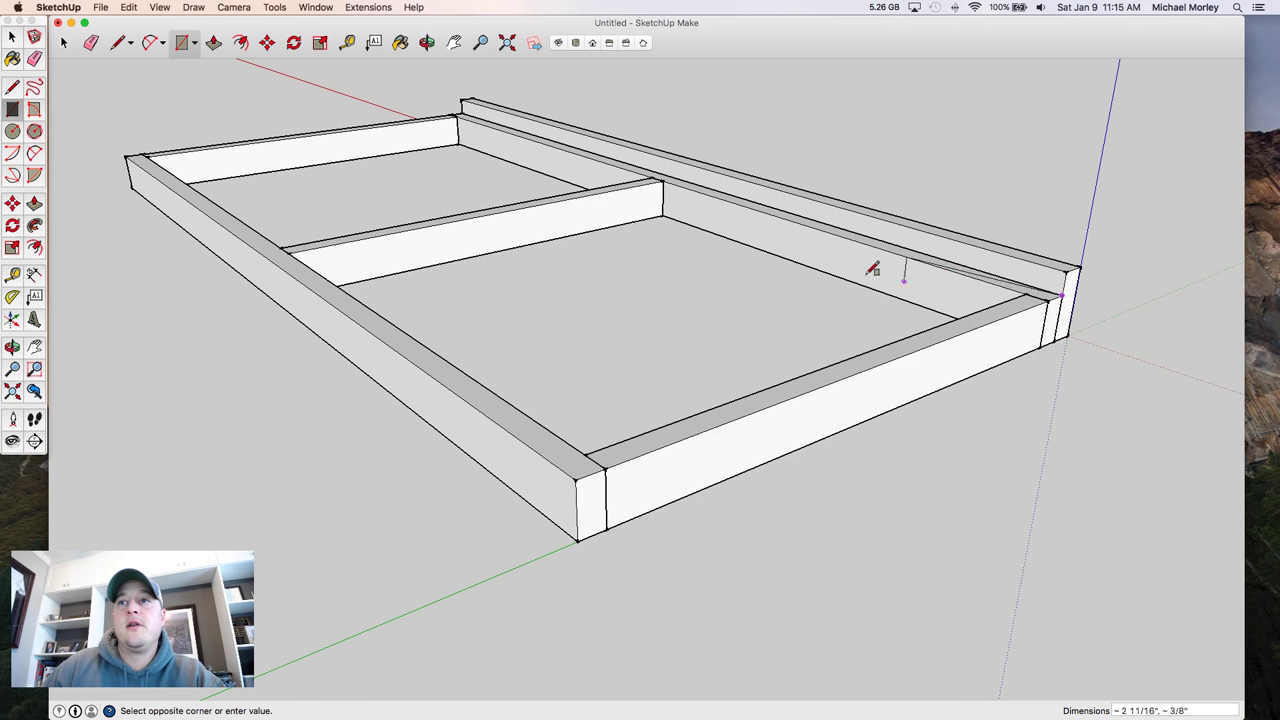
{"action": "left_click", "coordinate": [132, 150]}
{"action": "key", "text": "p"}
{"action": "left_click", "coordinate": [294, 191]}
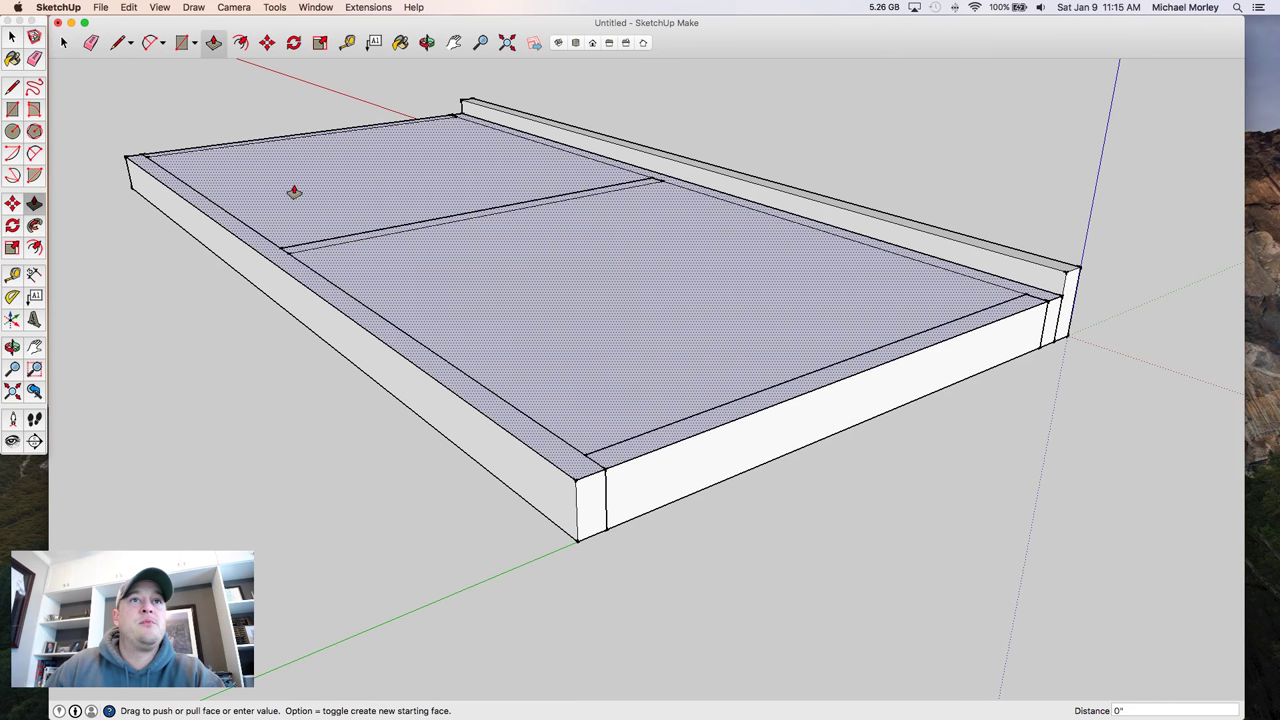
{"action": "left_click", "coordinate": [294, 186]}
{"action": "type", "text": ".75"}
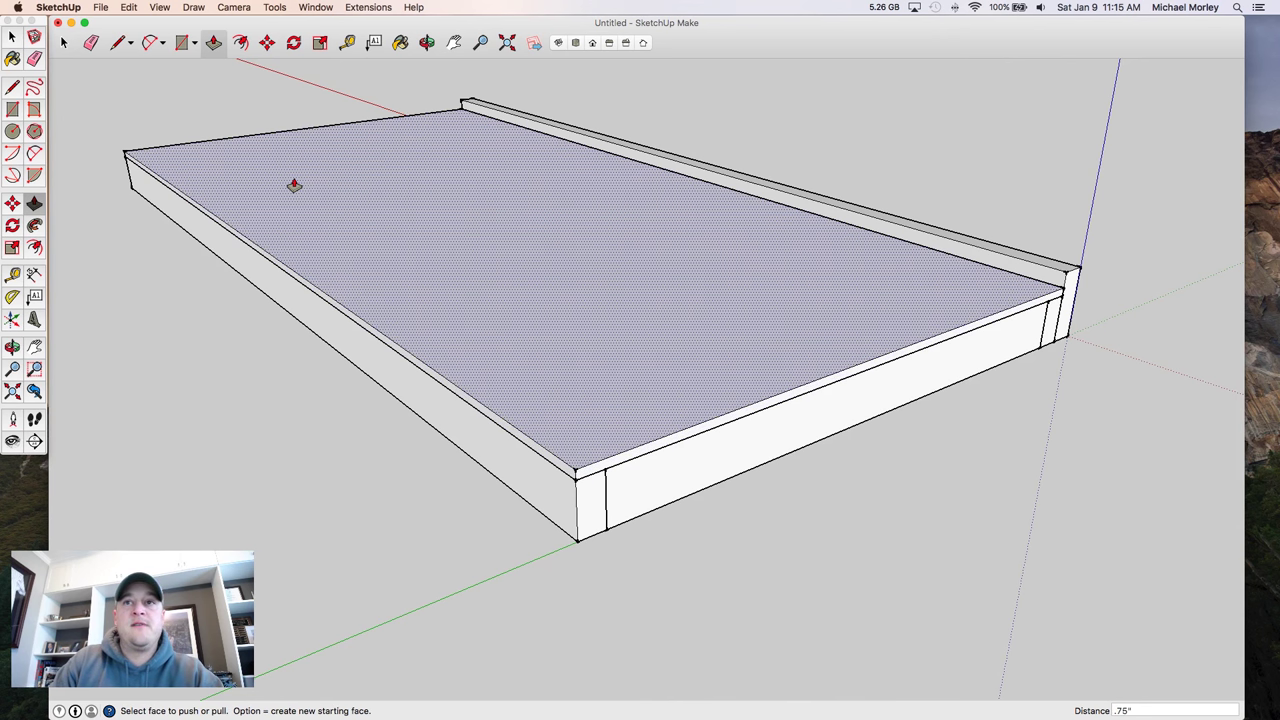
{"action": "key", "text": "Return"}
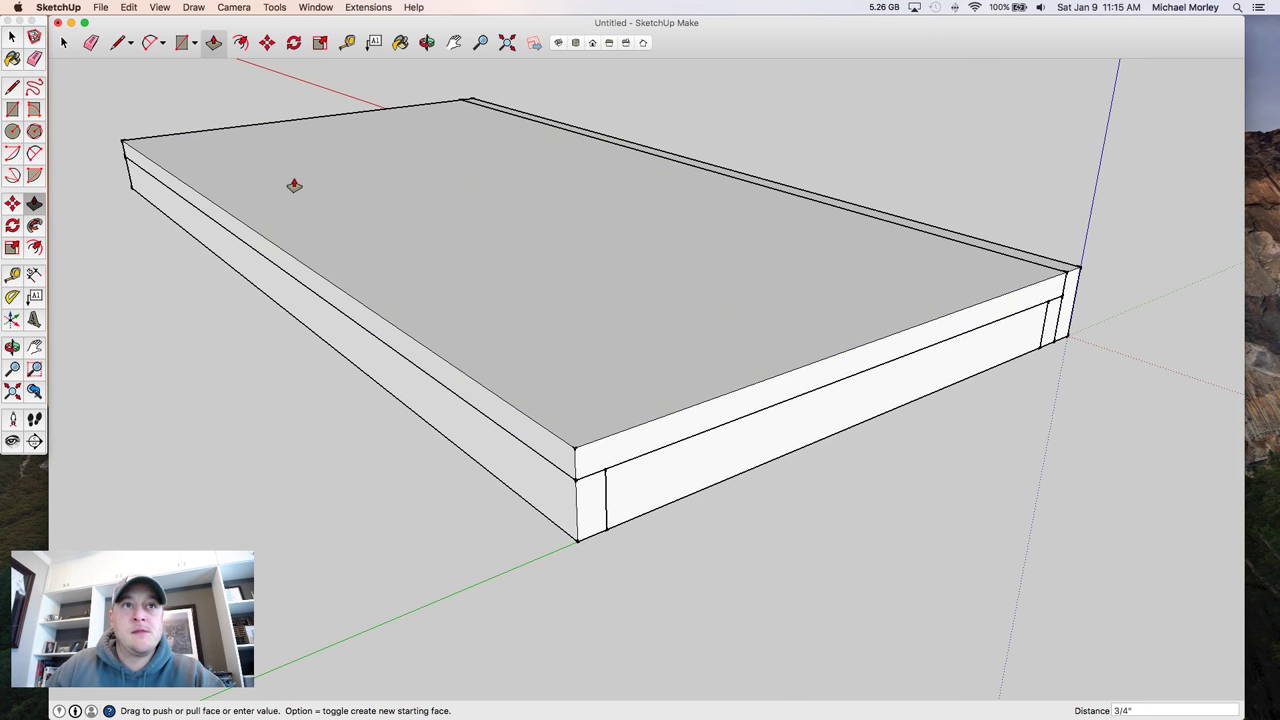
- Select the new top slab and make it a component
{"action": "key", "text": "space"}
{"action": "triple_click", "coordinate": [294, 180]}
{"action": "key", "text": "g"}
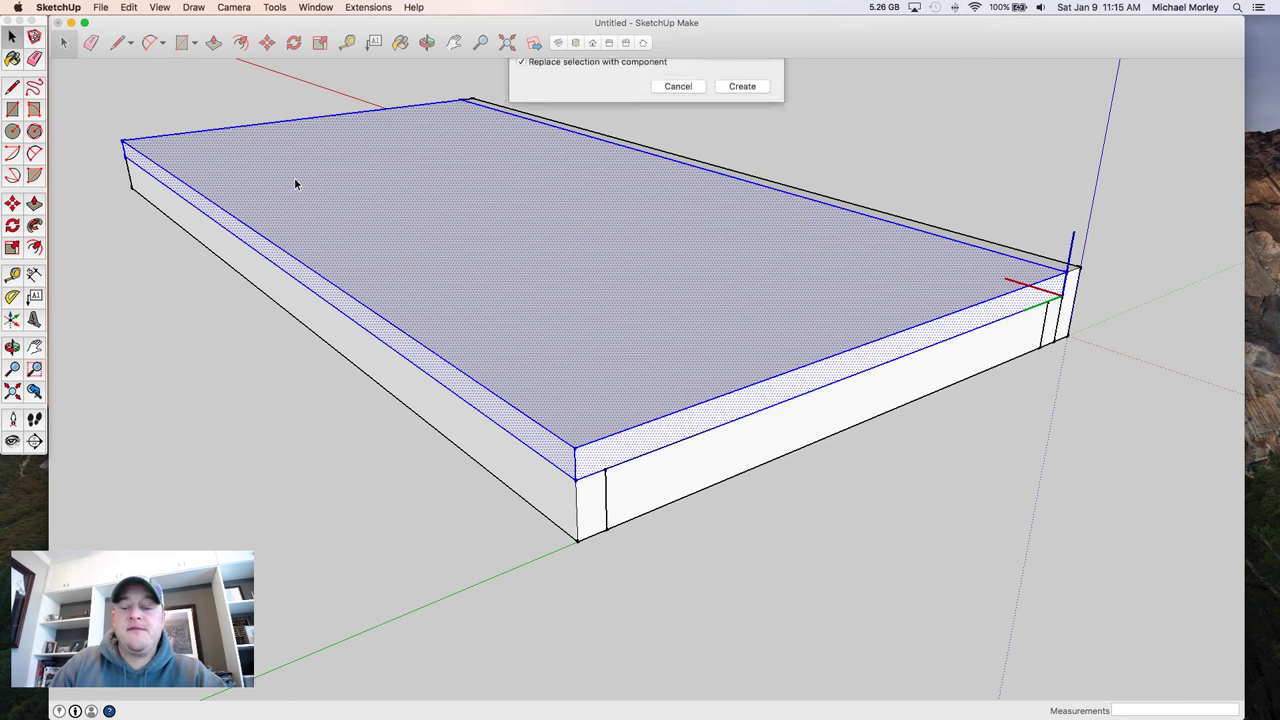
{"action": "key", "text": "Return"}
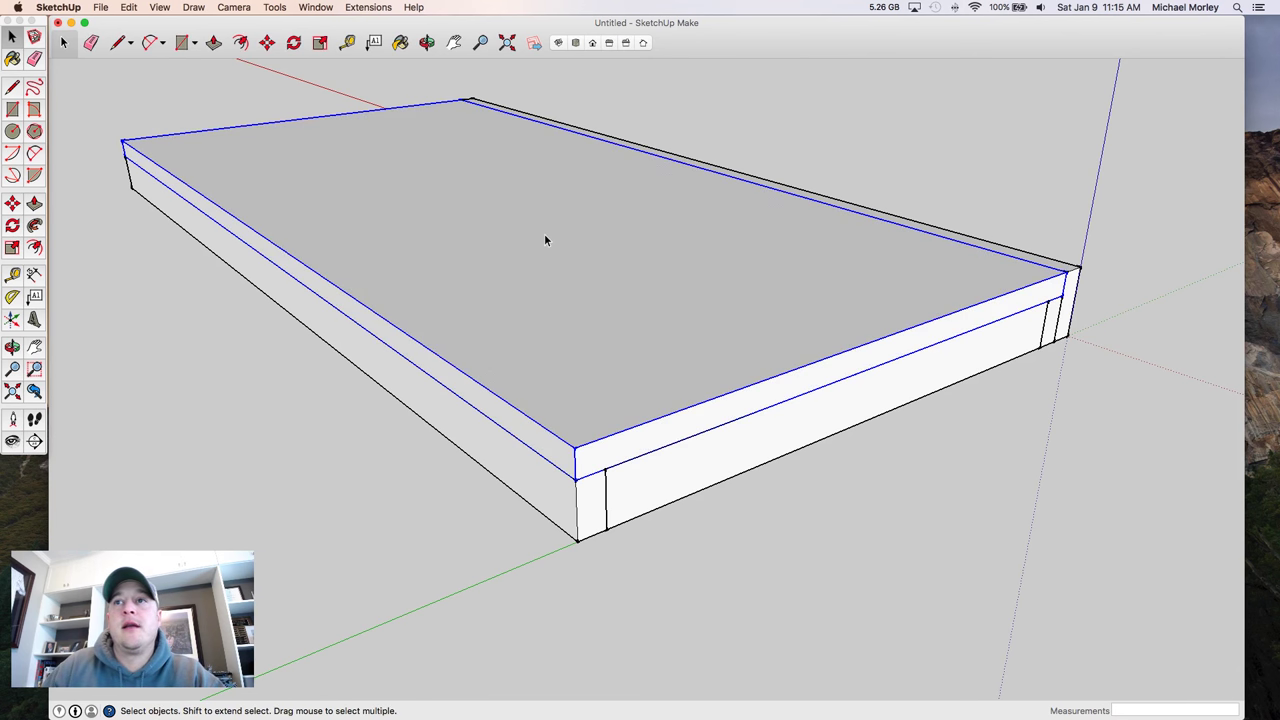
- Orbit to the slab's right end and delete the box's right-end piece
{"action": "middle_click_drag", "start_coordinate": [645, 233], "coordinate": [862, 375]}
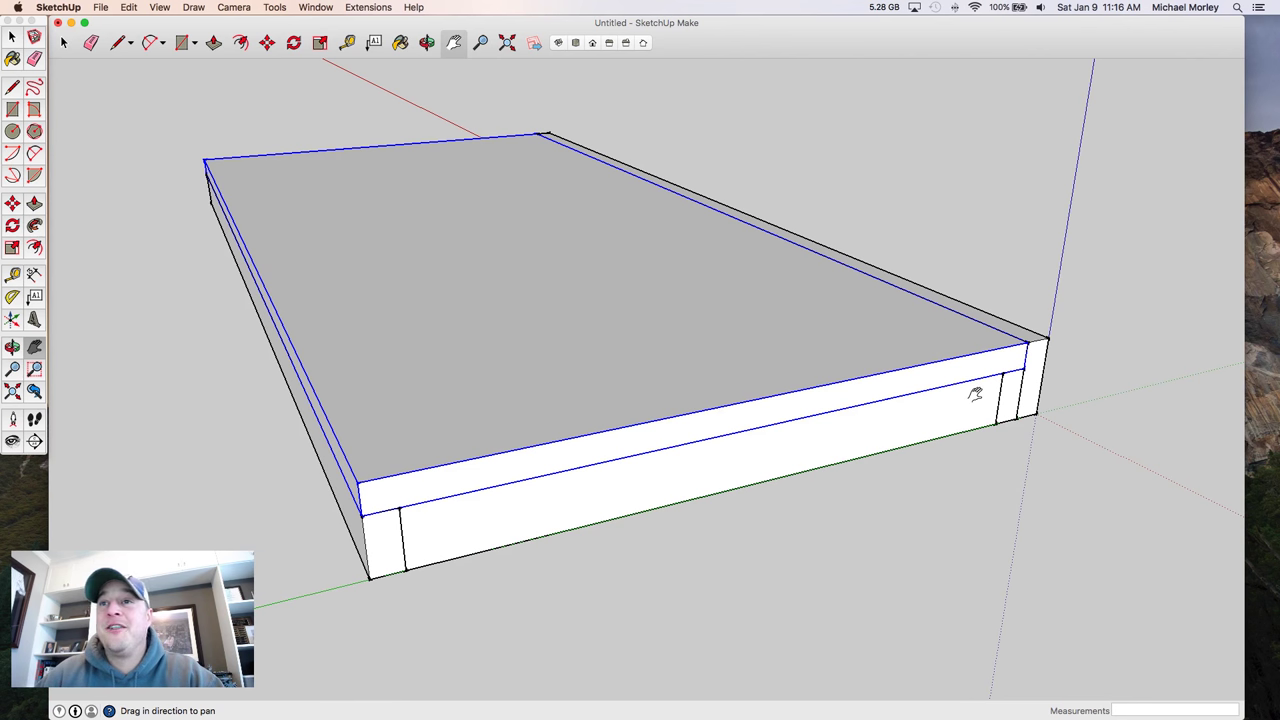
{"action": "middle_click_drag", "start_coordinate": [977, 391], "coordinate": [947, 363]}
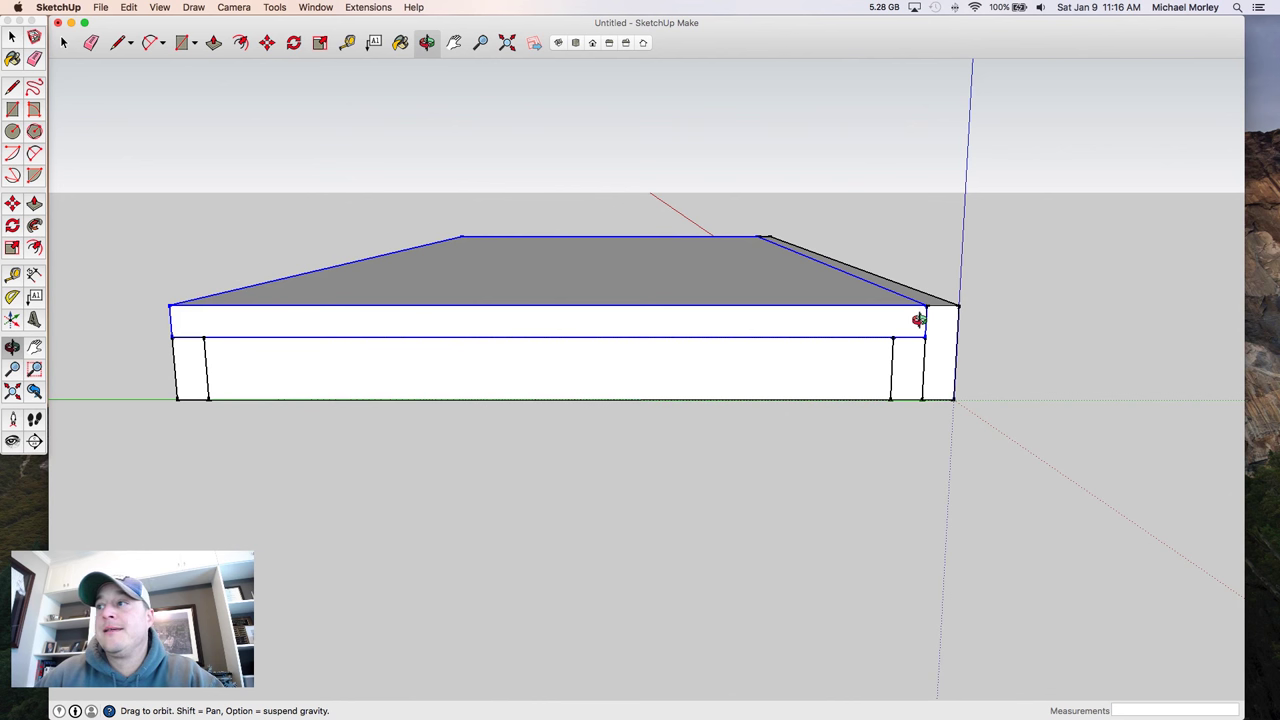
{"action": "left_click_drag", "start_coordinate": [918, 320], "coordinate": [803, 309]}
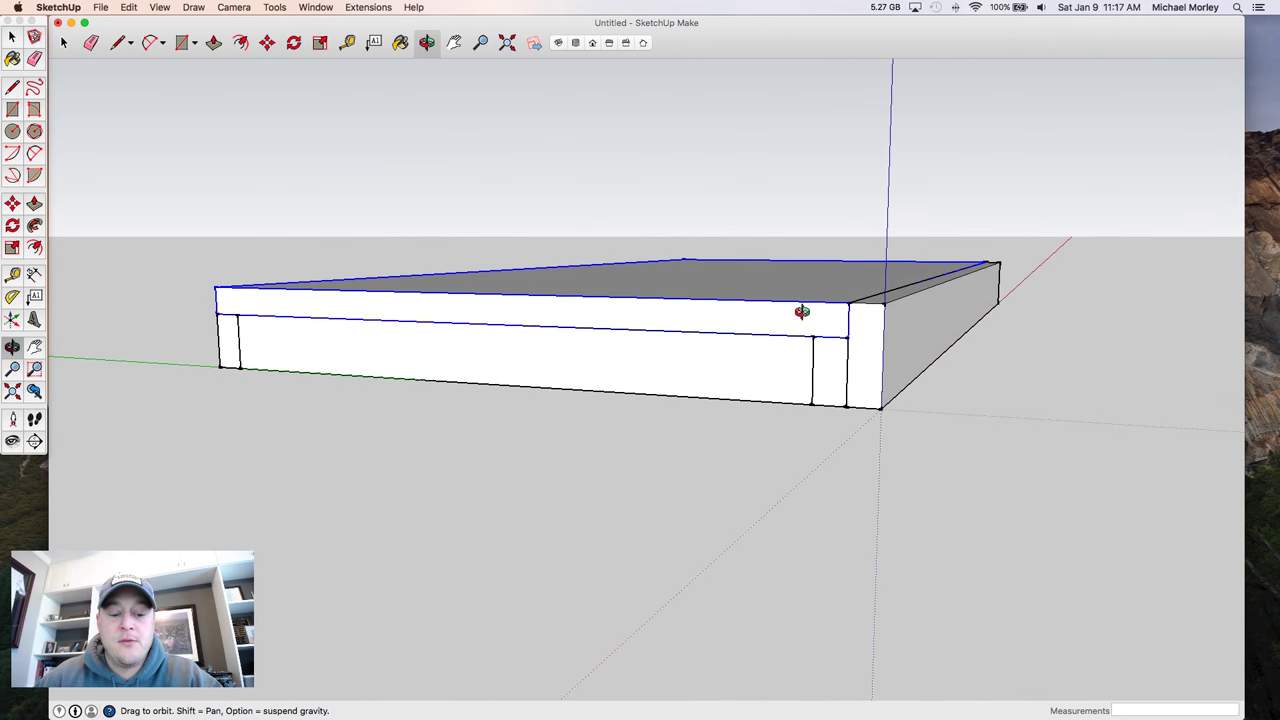
{"action": "key", "text": "space"}
{"action": "left_click", "coordinate": [875, 330]}
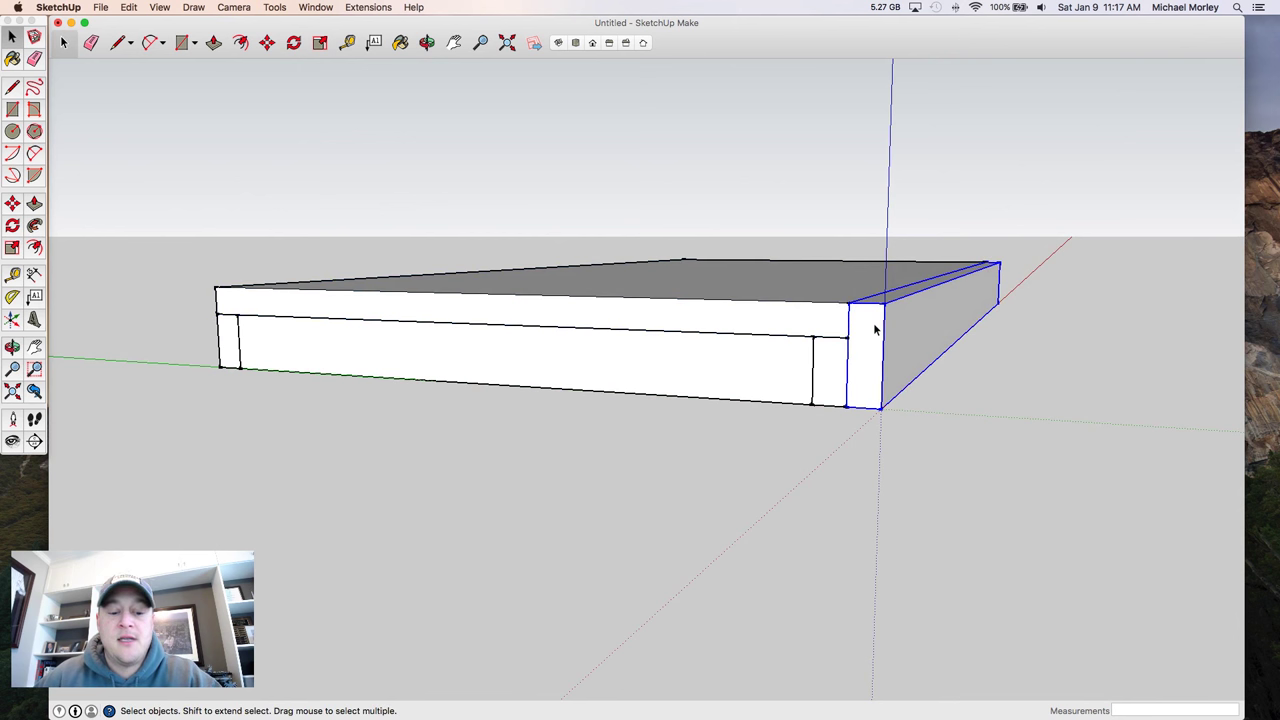
{"action": "key", "text": "Delete"}
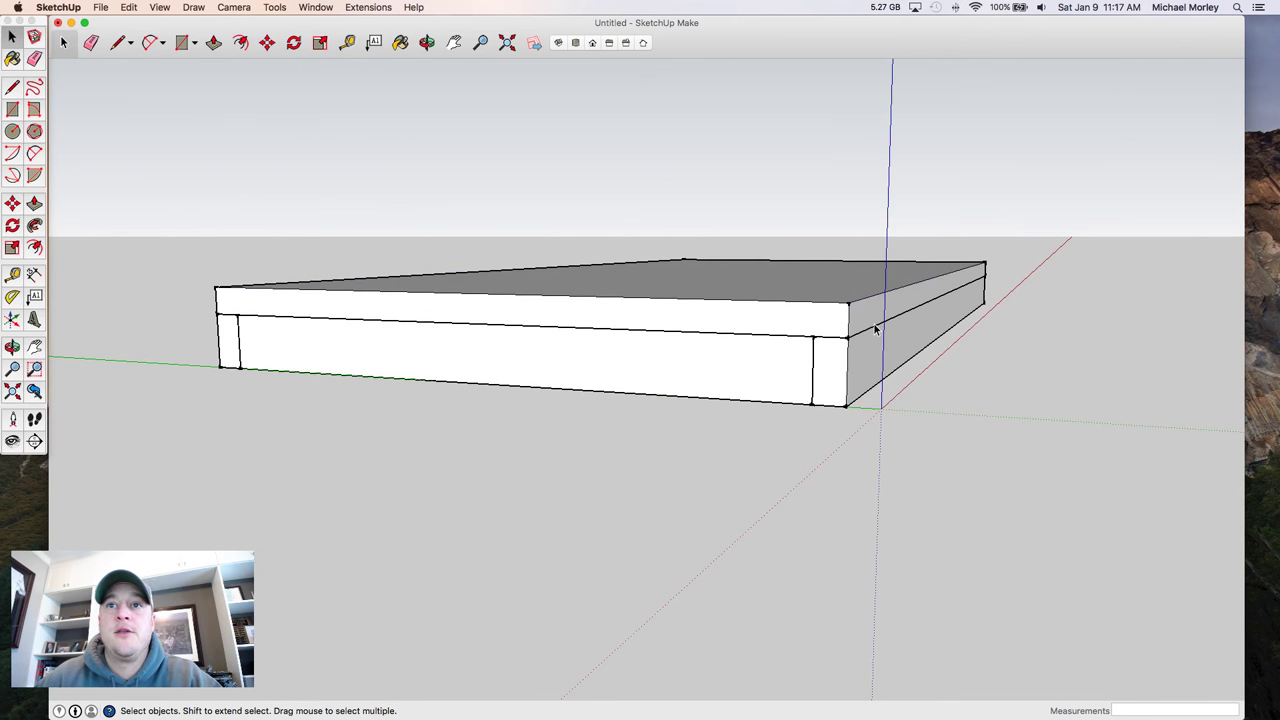
- Inside the top slab's group, push its right end face inward to leave a small gap
{"action": "left_click", "coordinate": [858, 316]}
{"action": "double_click", "coordinate": [858, 318]}
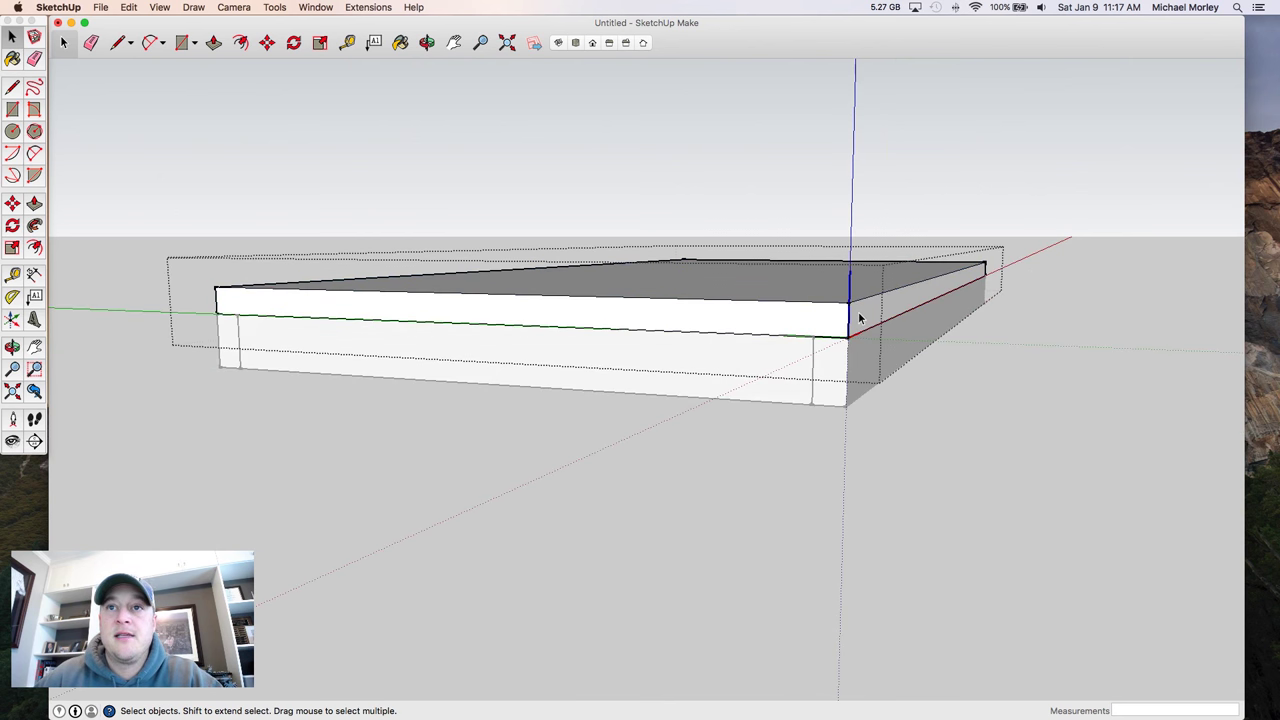
{"action": "left_click", "coordinate": [871, 314]}
{"action": "key", "text": "p"}
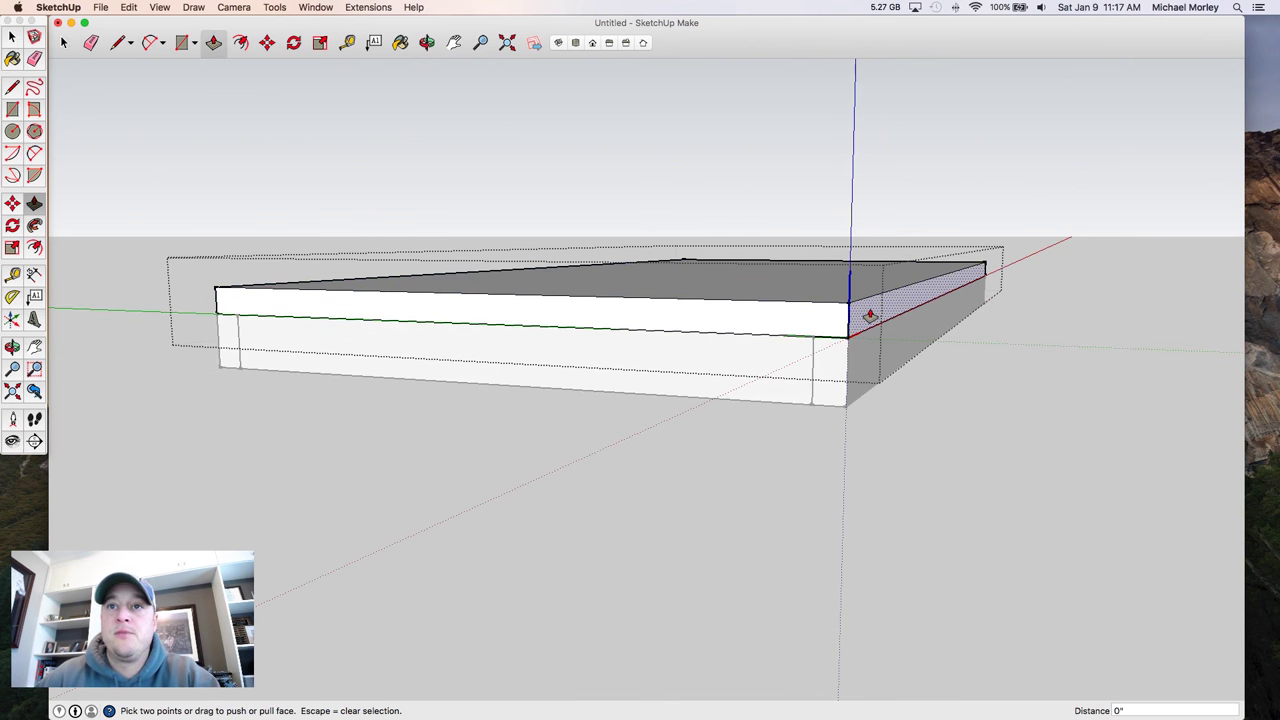
{"action": "left_click", "coordinate": [866, 313]}
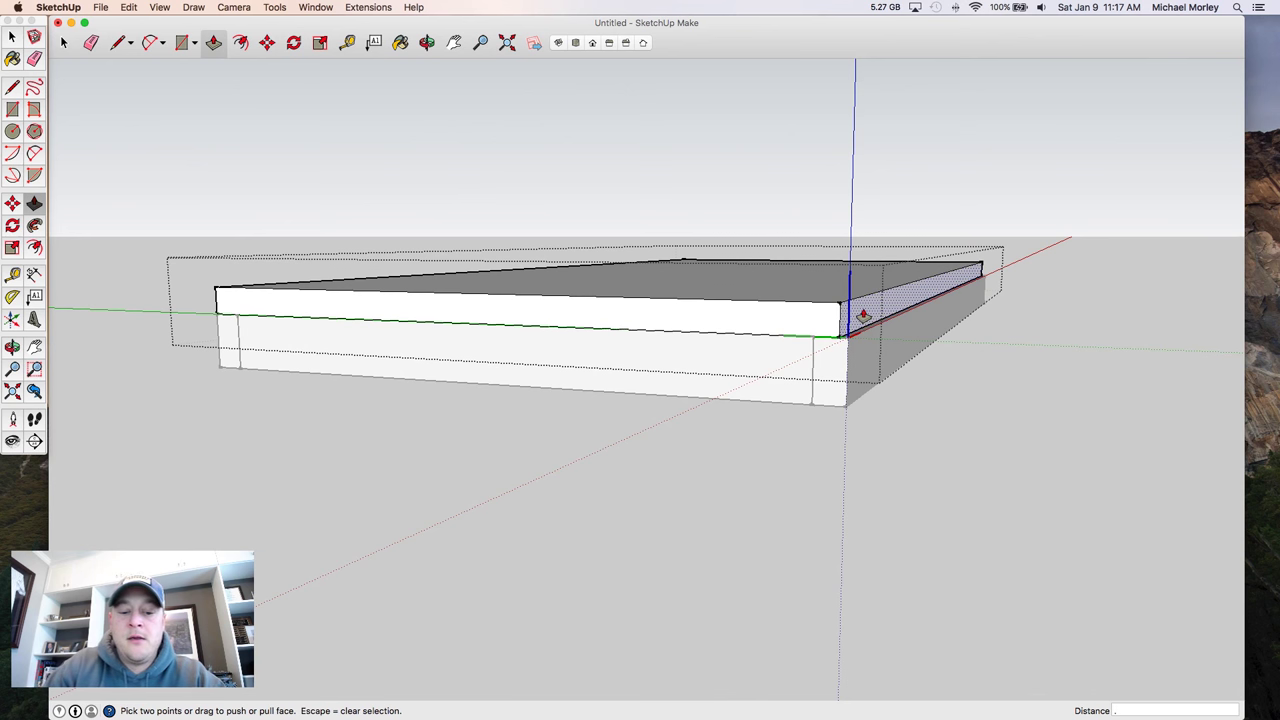
{"action": "left_click", "coordinate": [862, 315]}
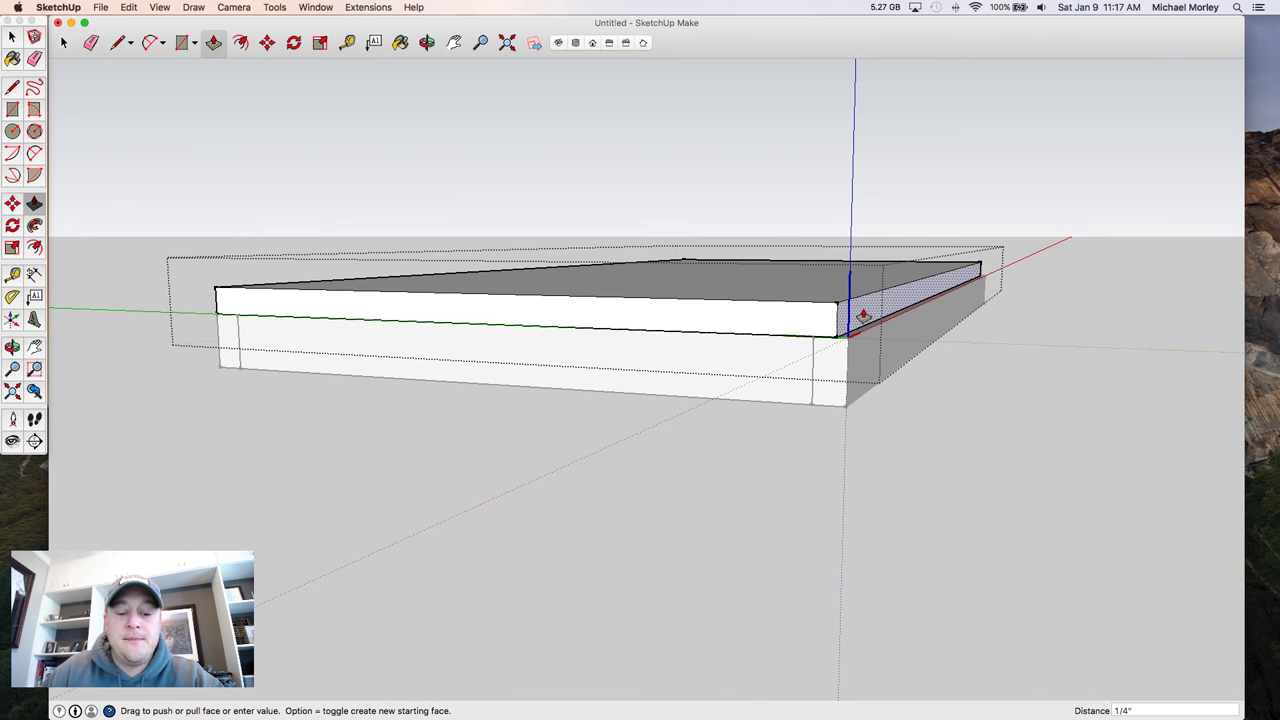
{"action": "left_click", "coordinate": [862, 315]}
{"action": "key", "text": "space"}
{"action": "left_click", "coordinate": [929, 393]}
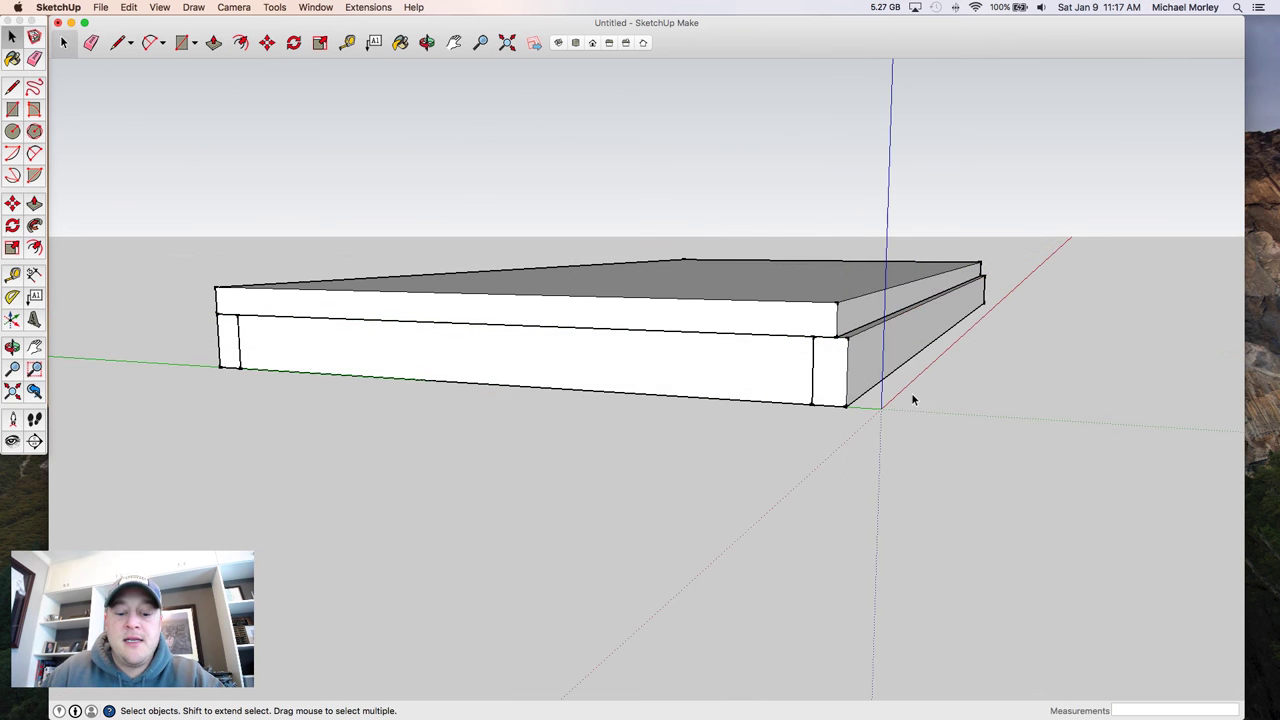
- Undo to restore the deleted end rail, then orbit to view the box from above
{"action": "key", "text": "o"}
{"action": "left_click_drag", "start_coordinate": [903, 394], "coordinate": [965, 380]}
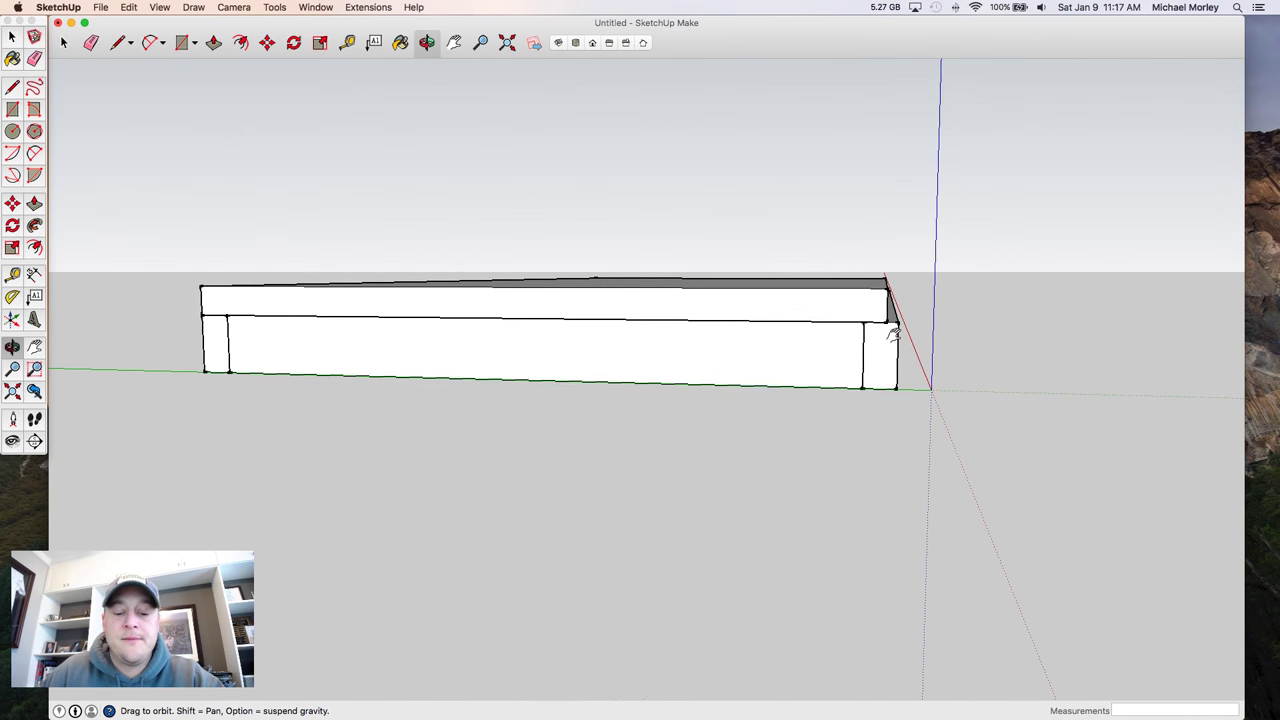
{"action": "key", "text": "super+z"}
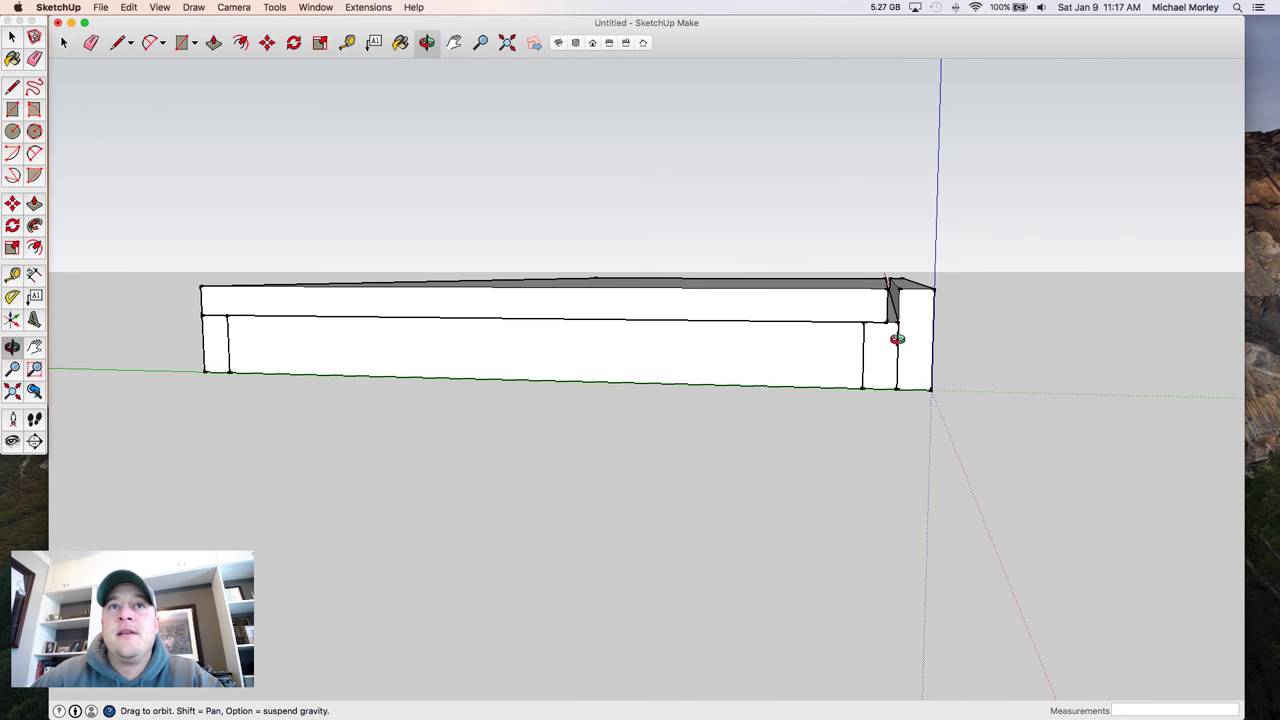
{"action": "left_click_drag", "start_coordinate": [1000, 409], "coordinate": [914, 434]}
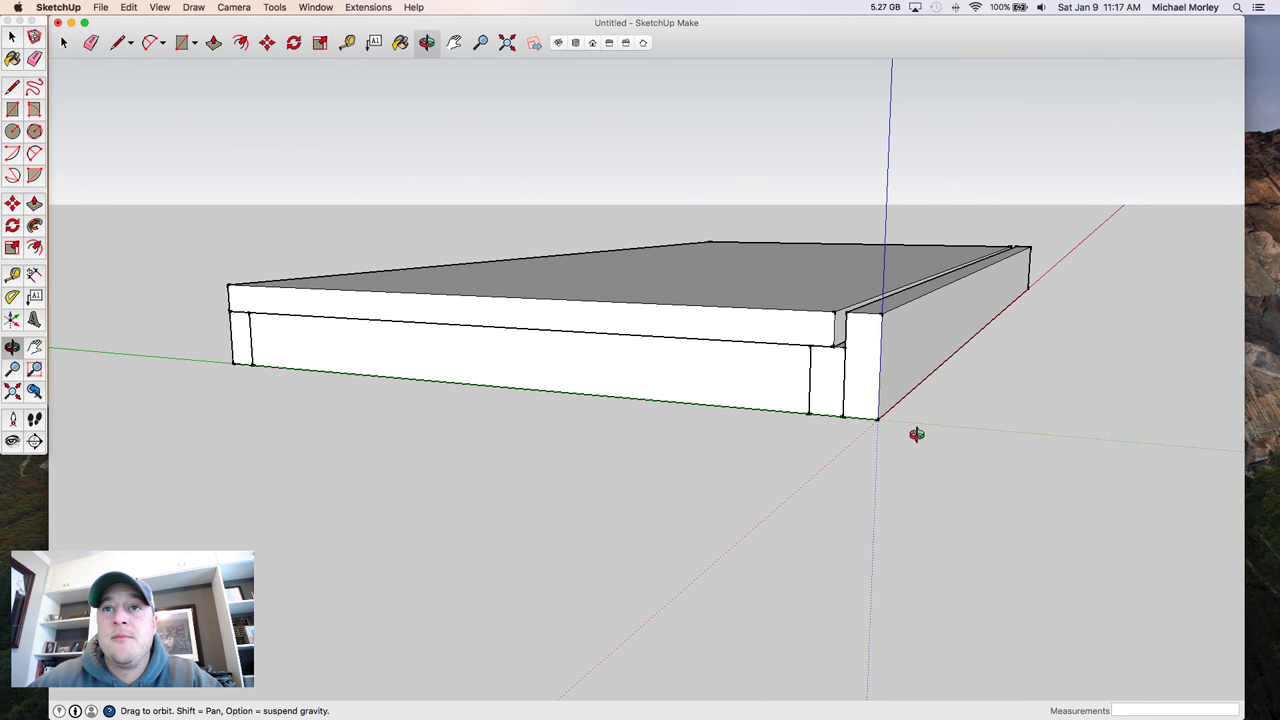
{"action": "key", "text": "z"}
{"action": "left_click_drag", "start_coordinate": [916, 434], "coordinate": [749, 216]}
{"action": "scroll", "coordinate": [737, 171], "scroll_direction": "up", "scroll_amount": 2}
{"action": "key", "text": "h"}
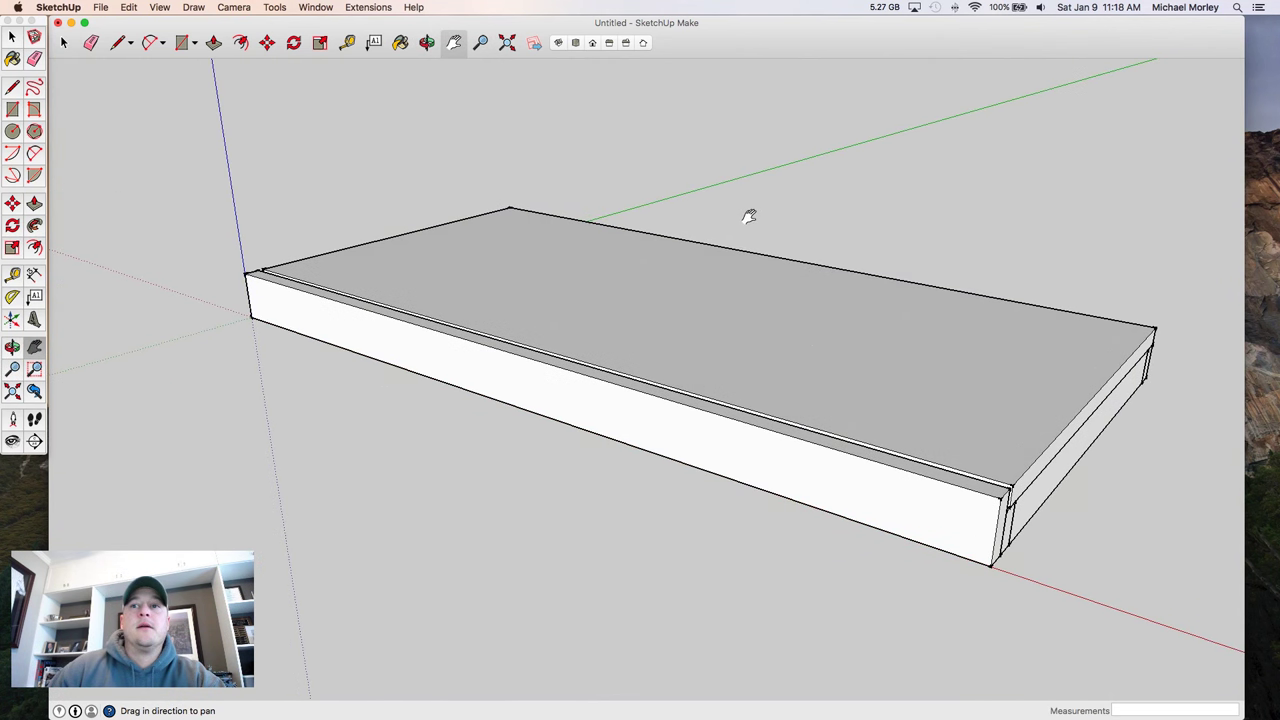
- Save the current view as a new scene named STOP BLOCK
{"action": "left_click", "coordinate": [160, 8]}
{"action": "mouse_move", "coordinate": [245, 207]}
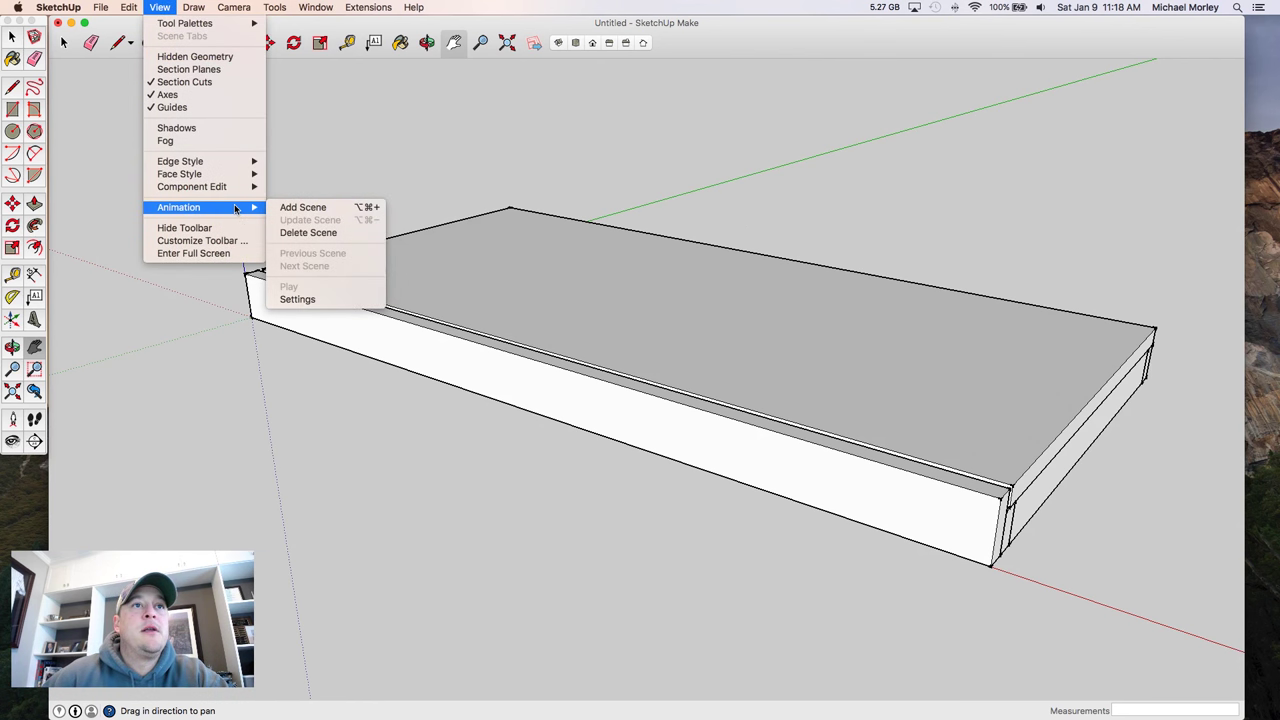
{"action": "left_click", "coordinate": [302, 207]}
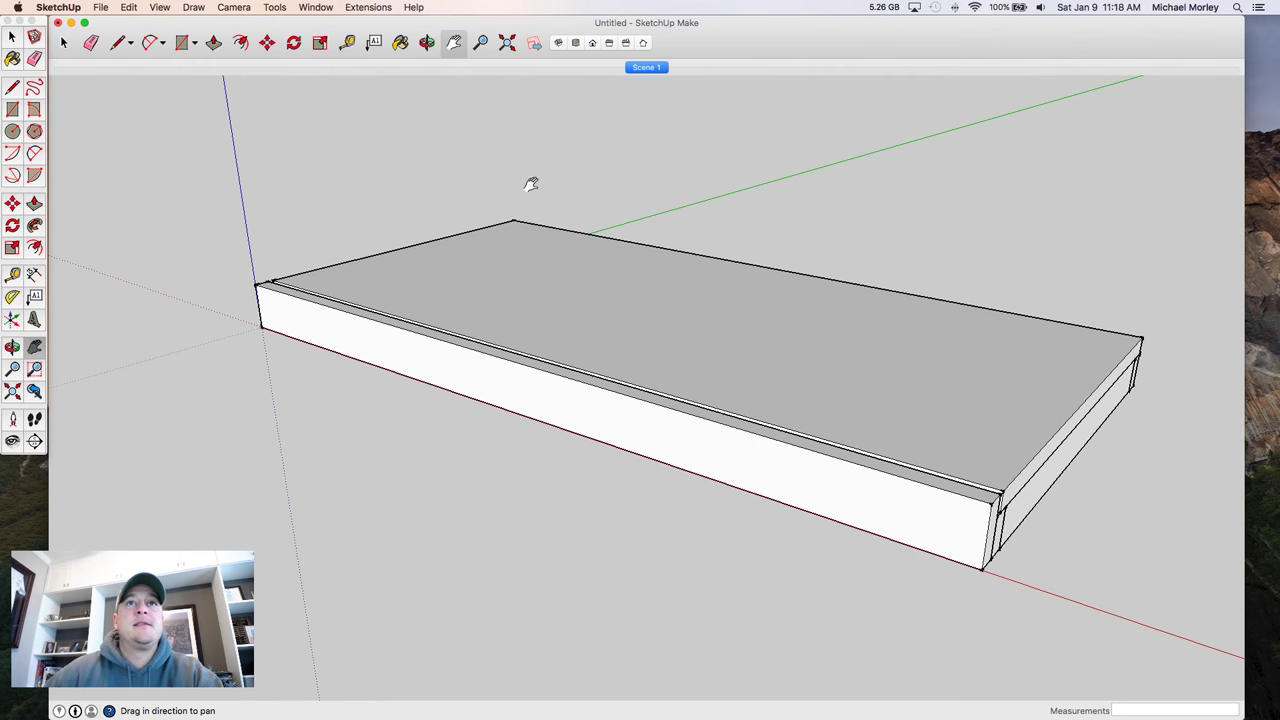
{"action": "right_click", "coordinate": [651, 70]}
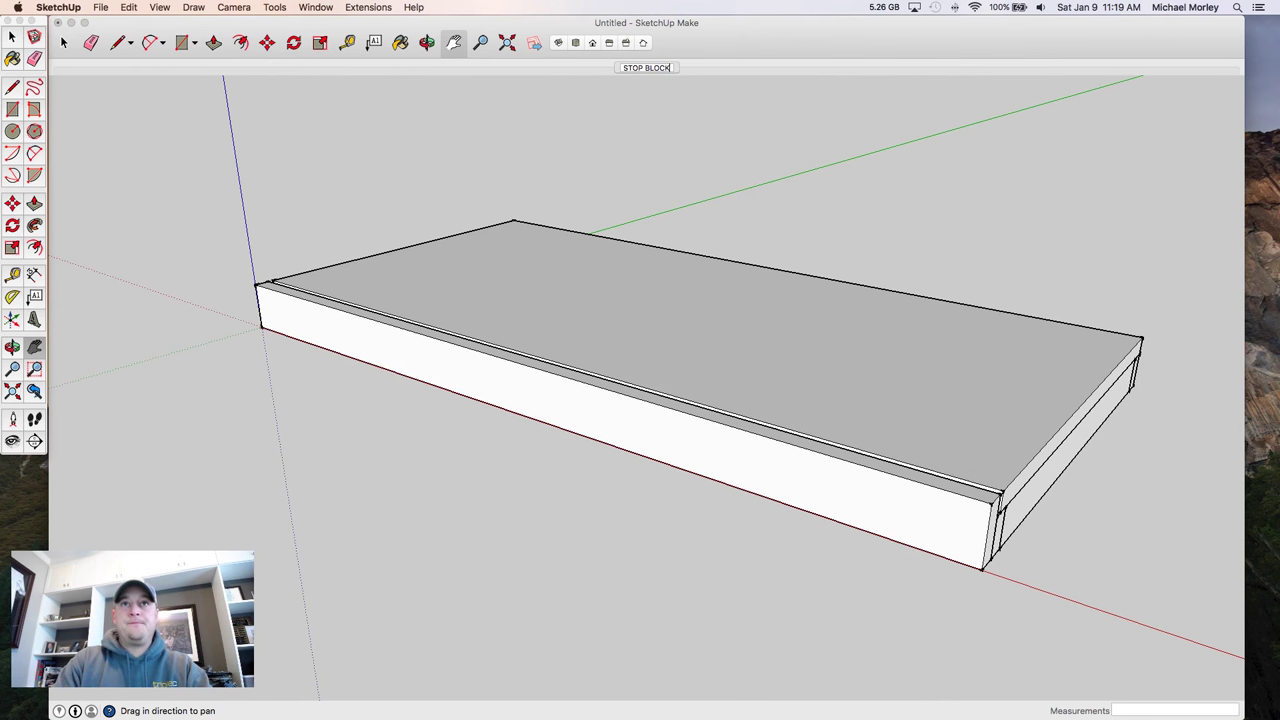
{"action": "key", "text": "Return"}
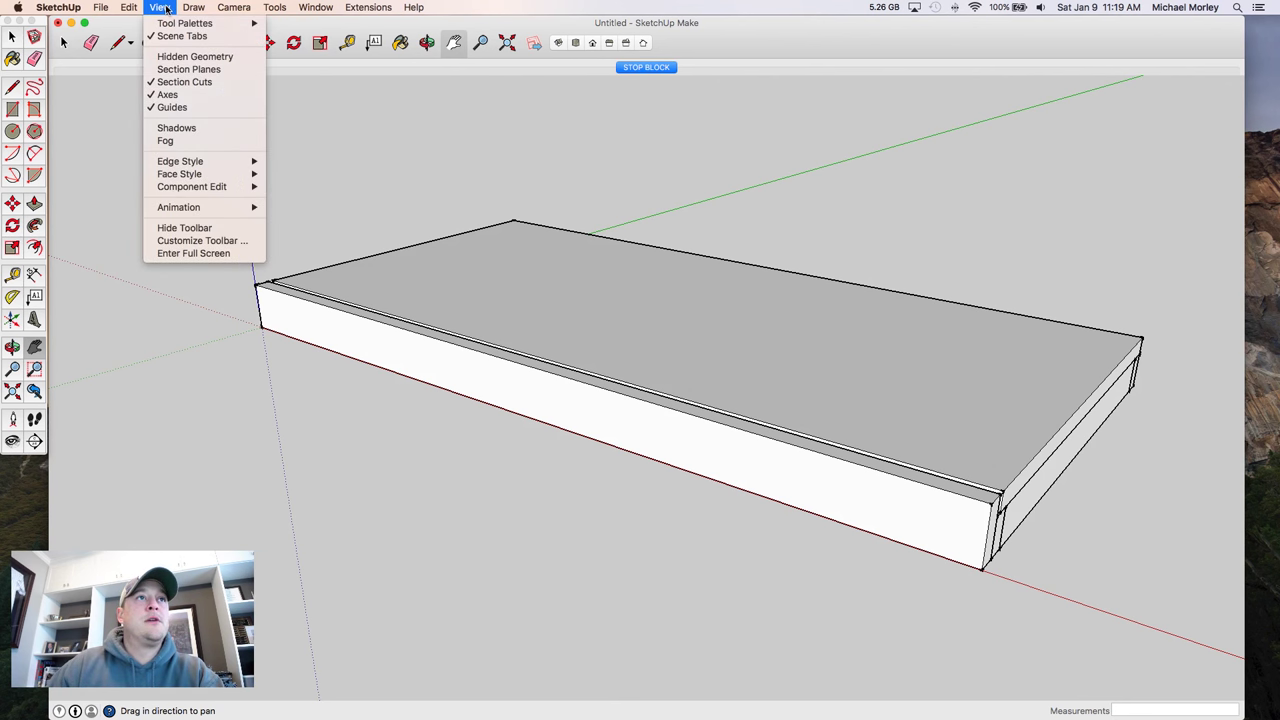
- Disable scene transitions in Model Info's Animation settings and close the window
{"action": "left_click", "coordinate": [166, 9]}
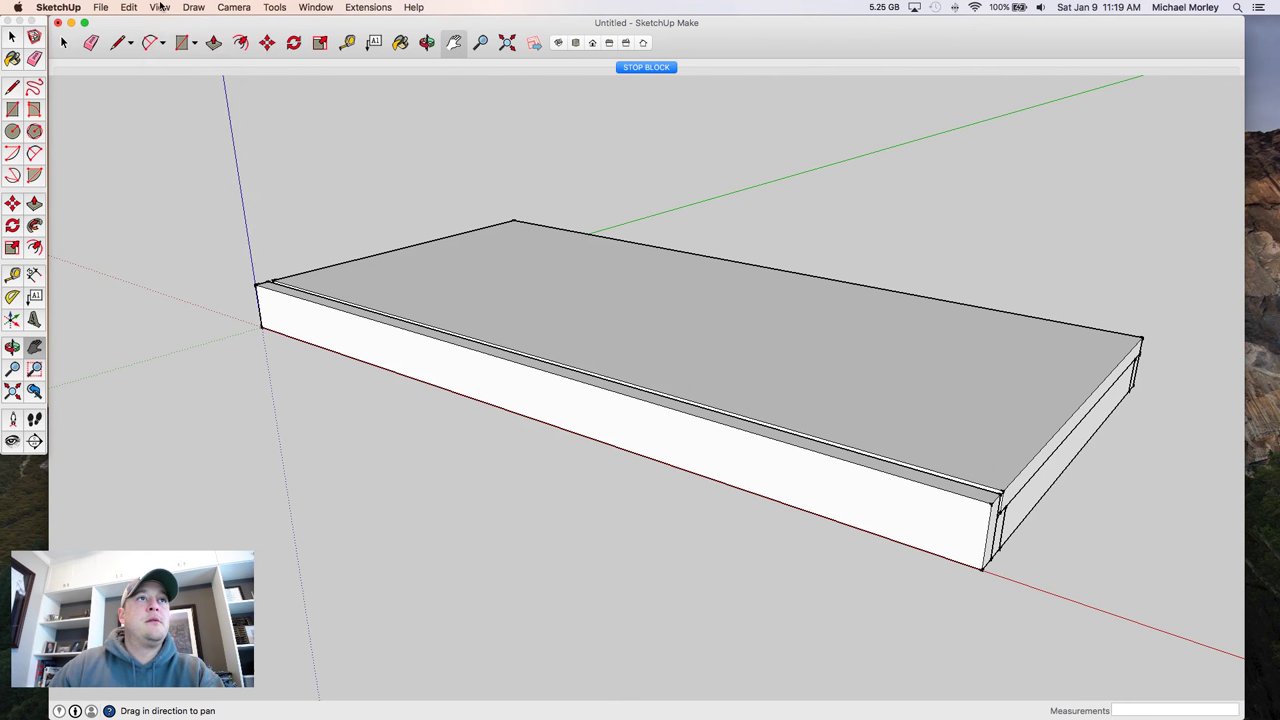
{"action": "mouse_move", "coordinate": [215, 209]}
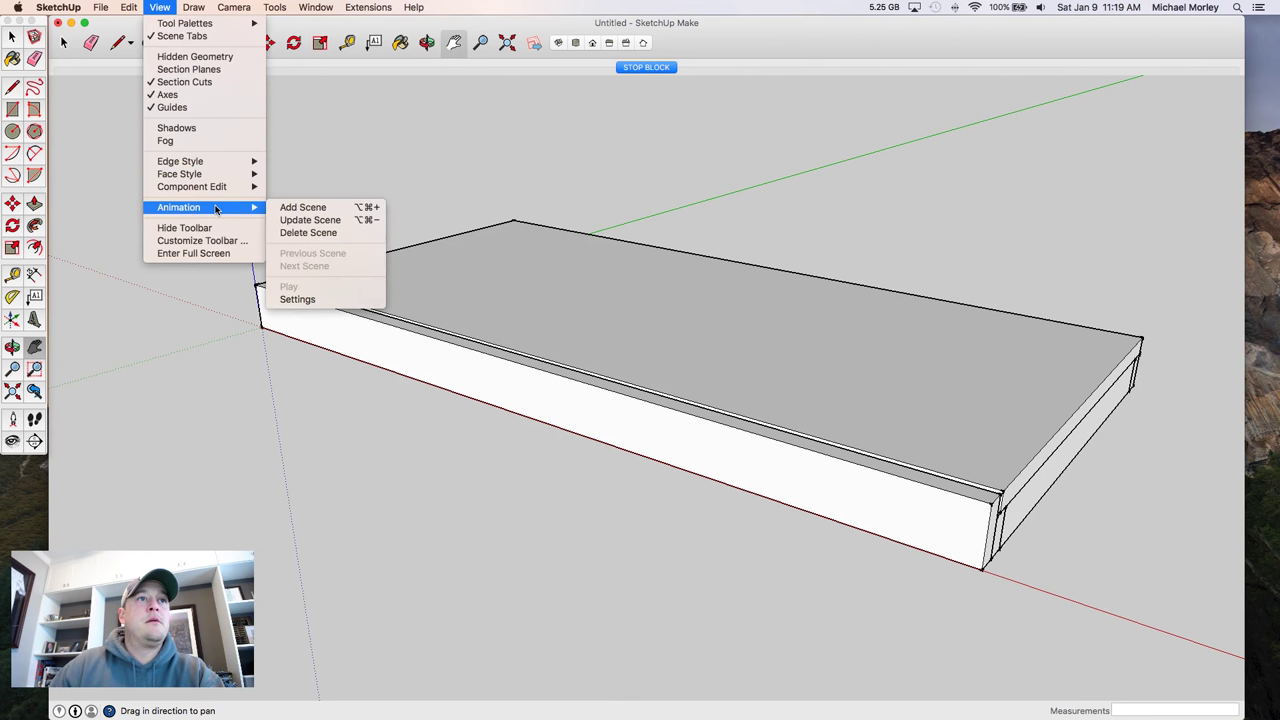
{"action": "left_click", "coordinate": [300, 300]}
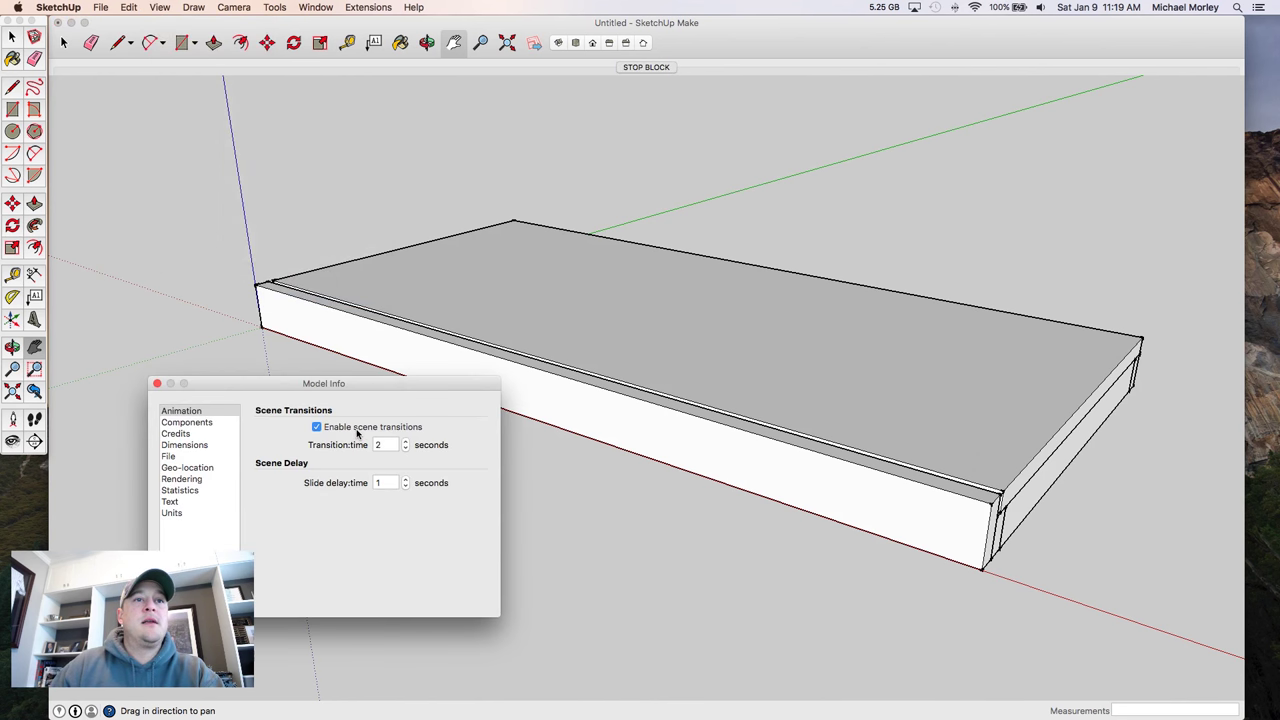
{"action": "left_click", "coordinate": [316, 427]}
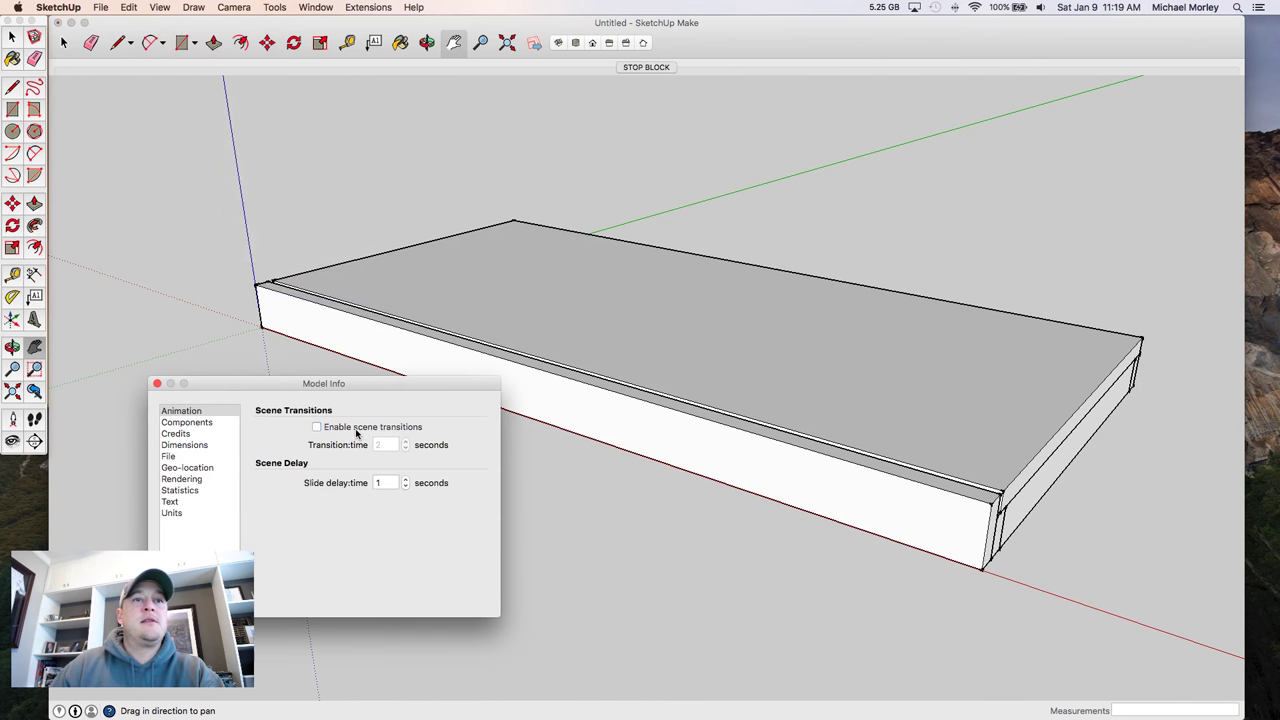
{"action": "left_click", "coordinate": [157, 385]}
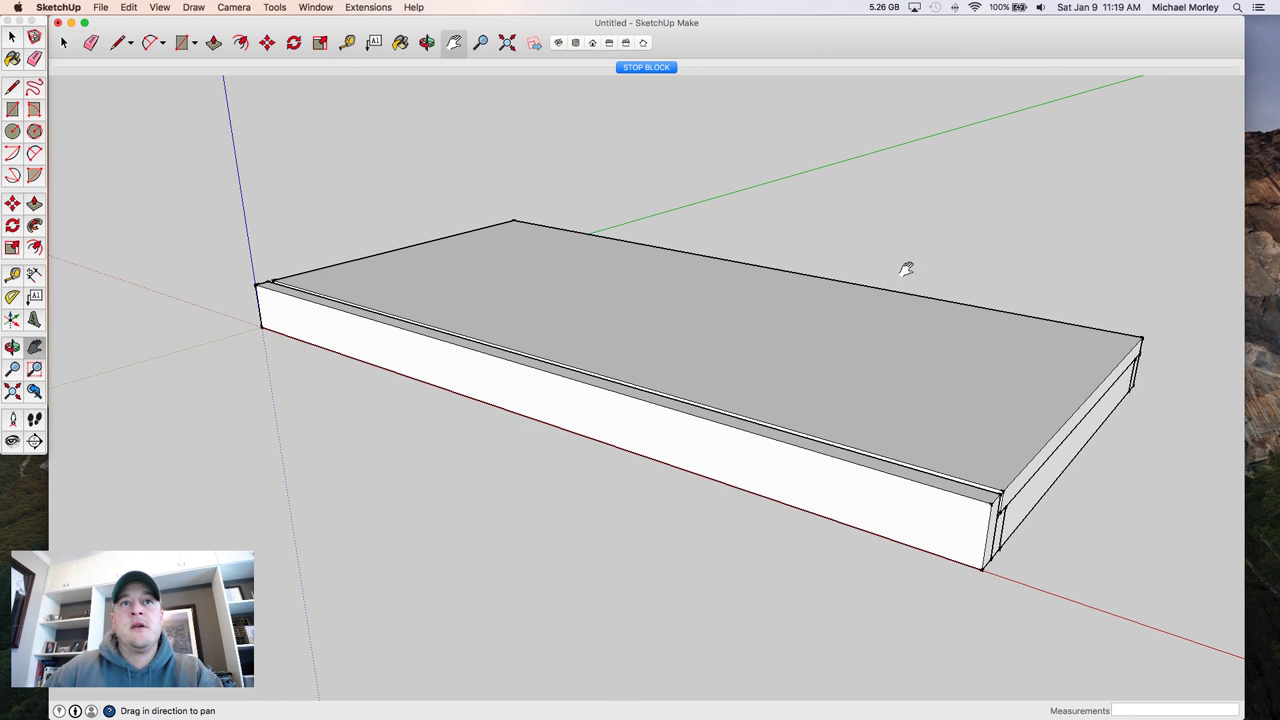
{"action": "middle_click_drag", "start_coordinate": [737, 326], "coordinate": [1175, 305]}
{"action": "left_click_drag", "start_coordinate": [571, 457], "coordinate": [500, 528]}
- Draw a 37 3/8" by 7.25" rectangle on the base top and raise it .75"
{"action": "key", "text": "r"}
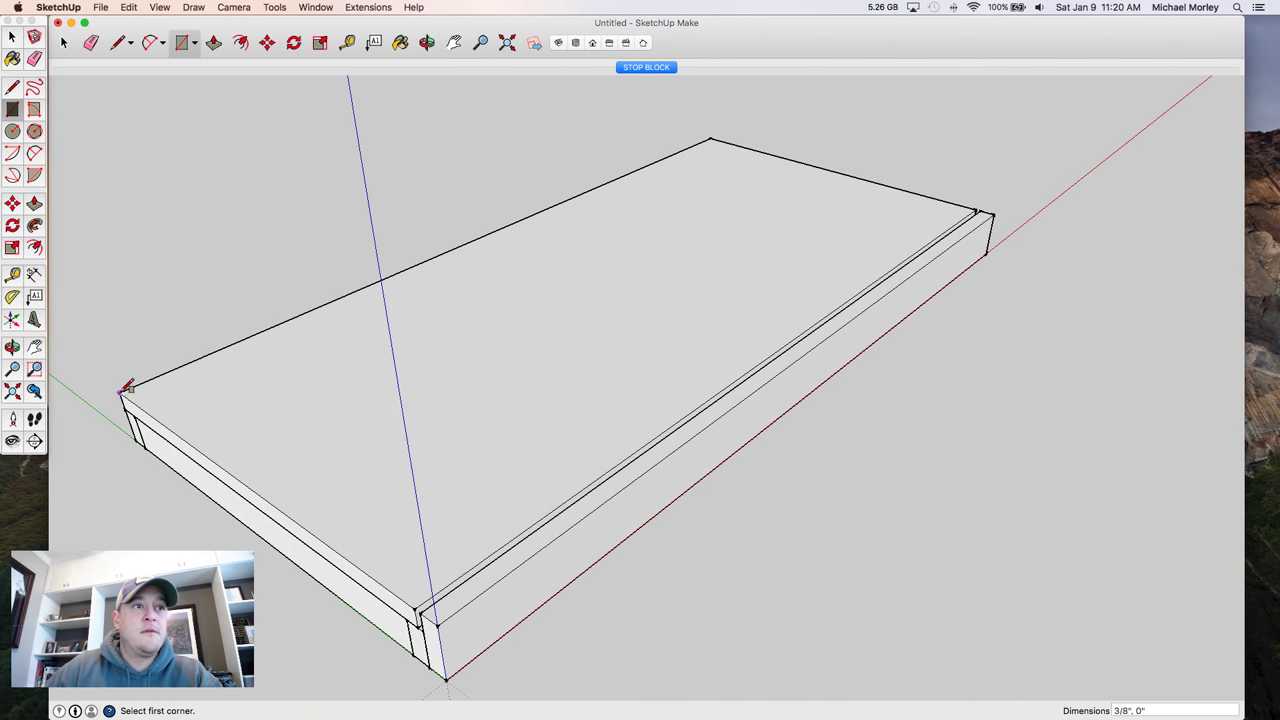
{"action": "left_click", "coordinate": [121, 389]}
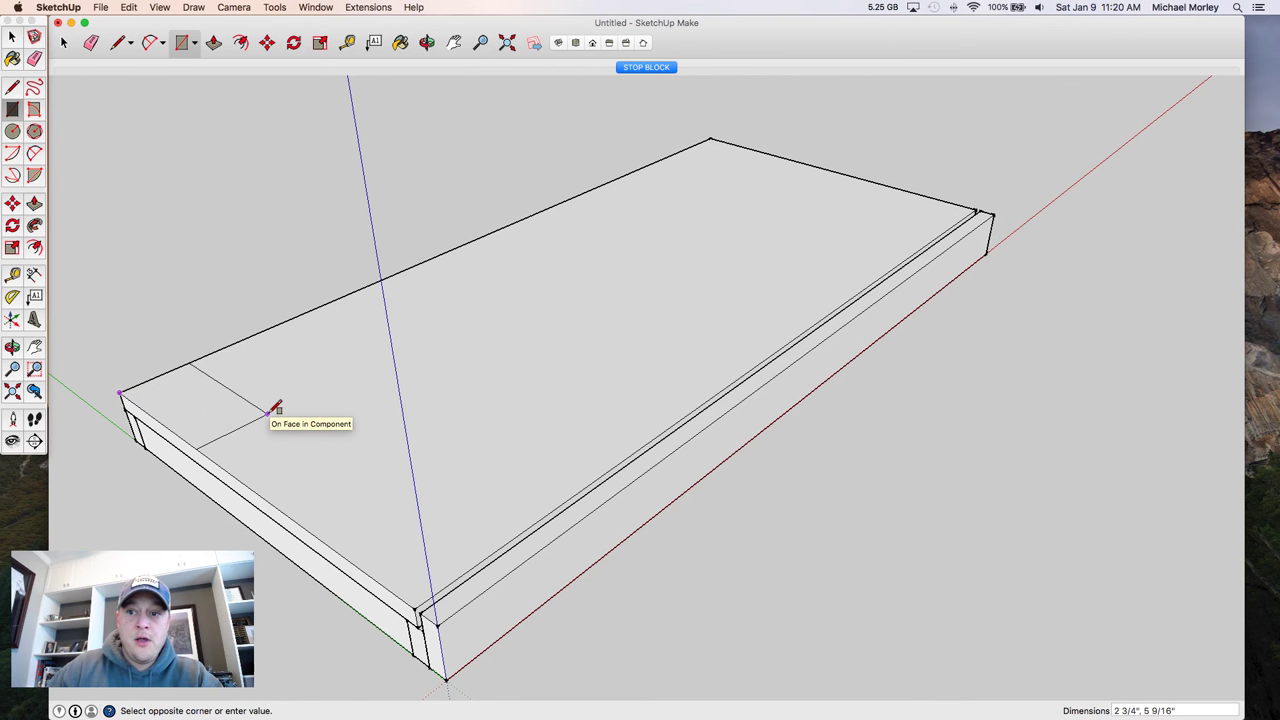
{"action": "left_click", "coordinate": [232, 437]}
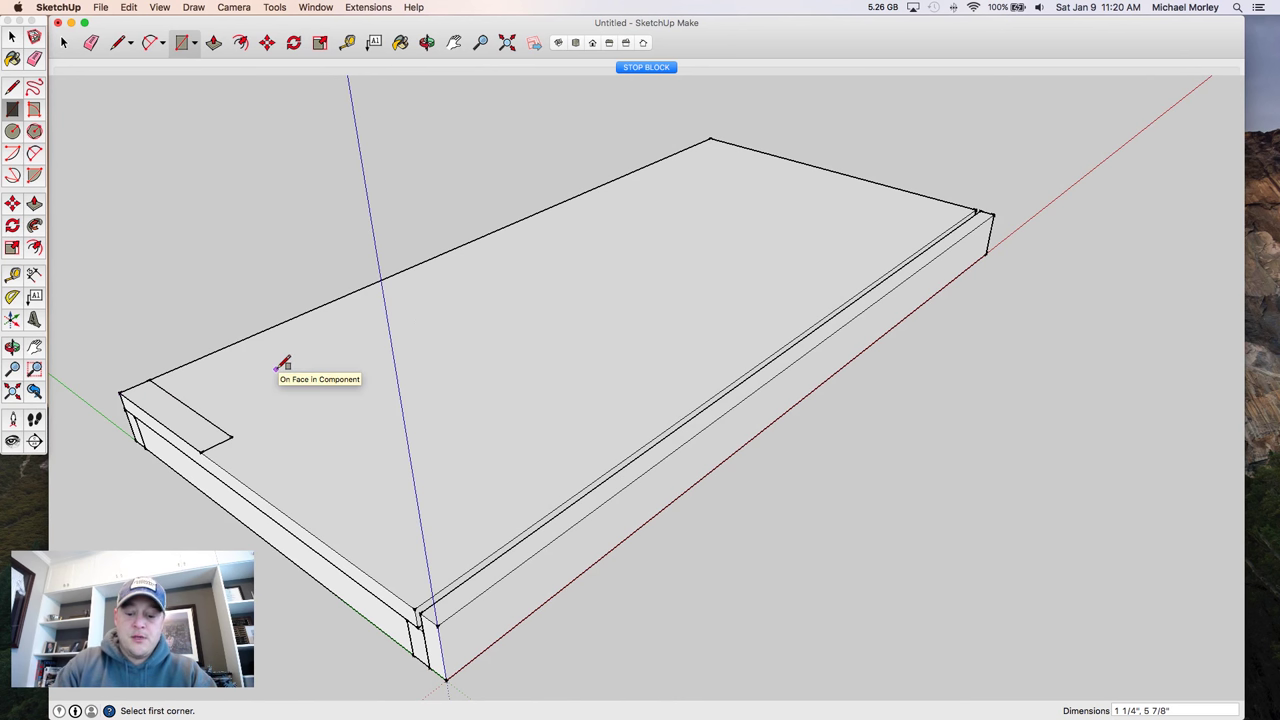
{"action": "type", "text": "37"}
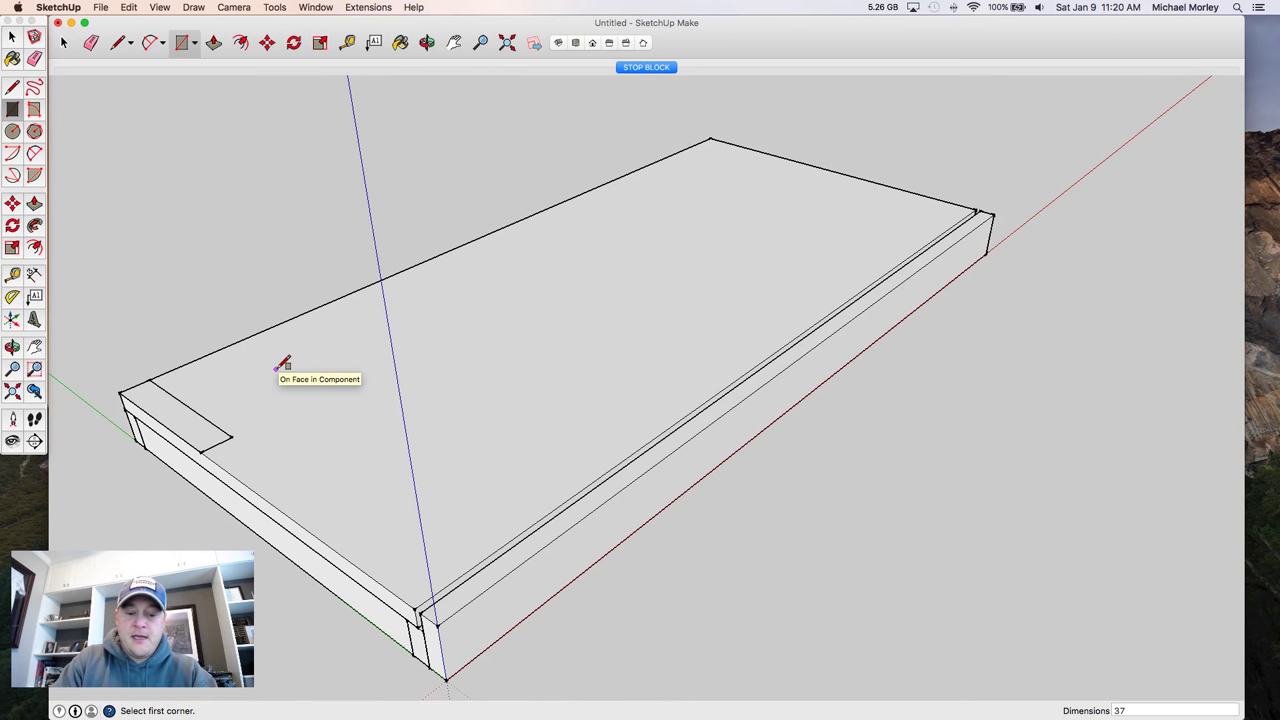
{"action": "type", "text": " 3/8\",7.25"}
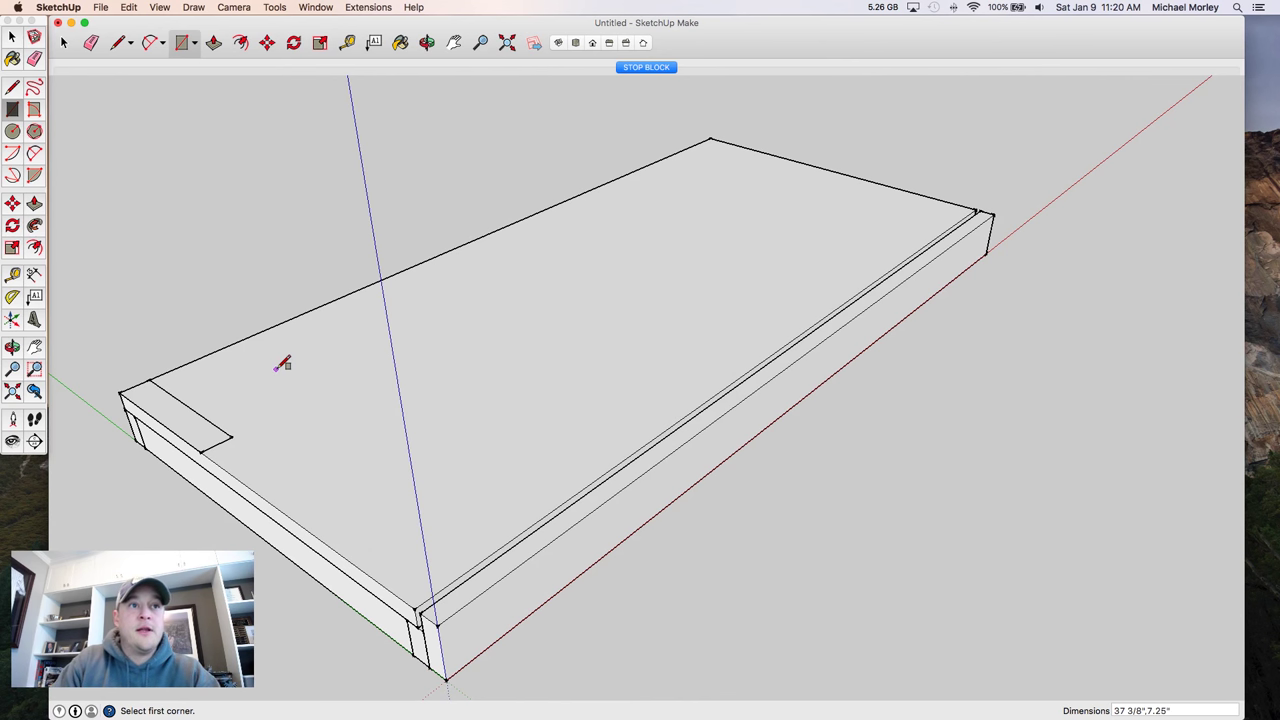
{"action": "key", "text": "Return"}
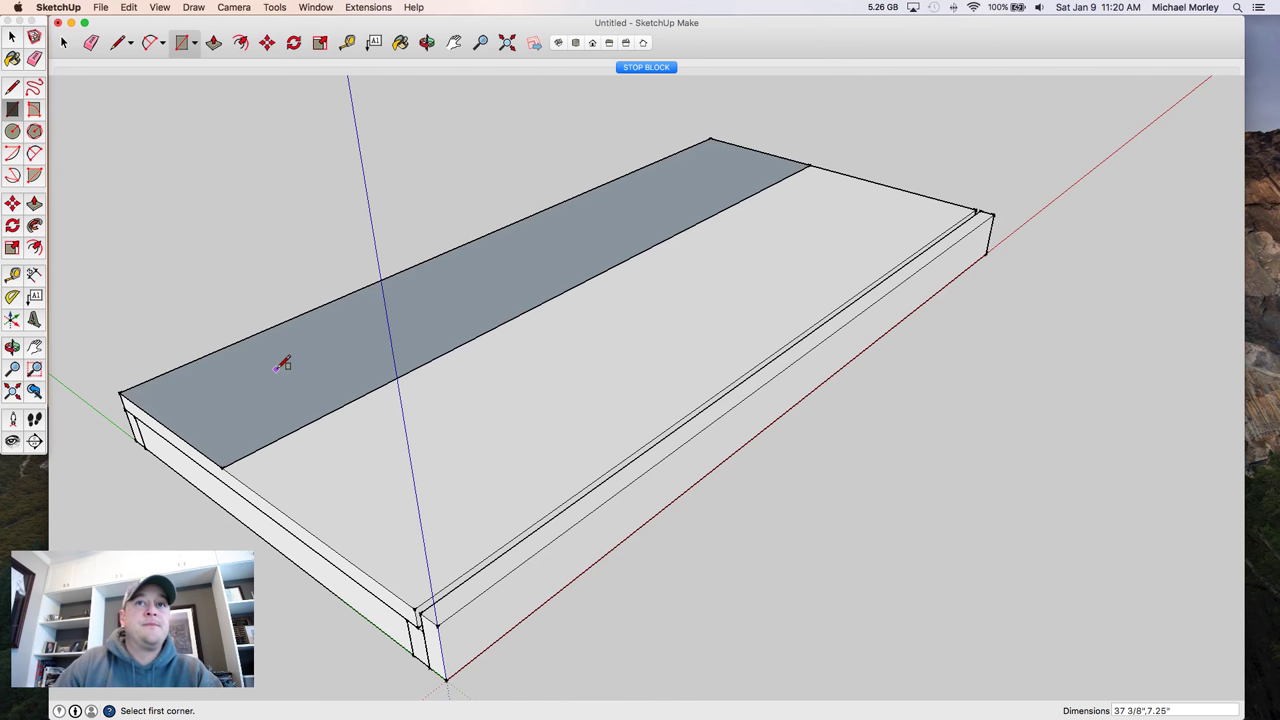
{"action": "key", "text": "space"}
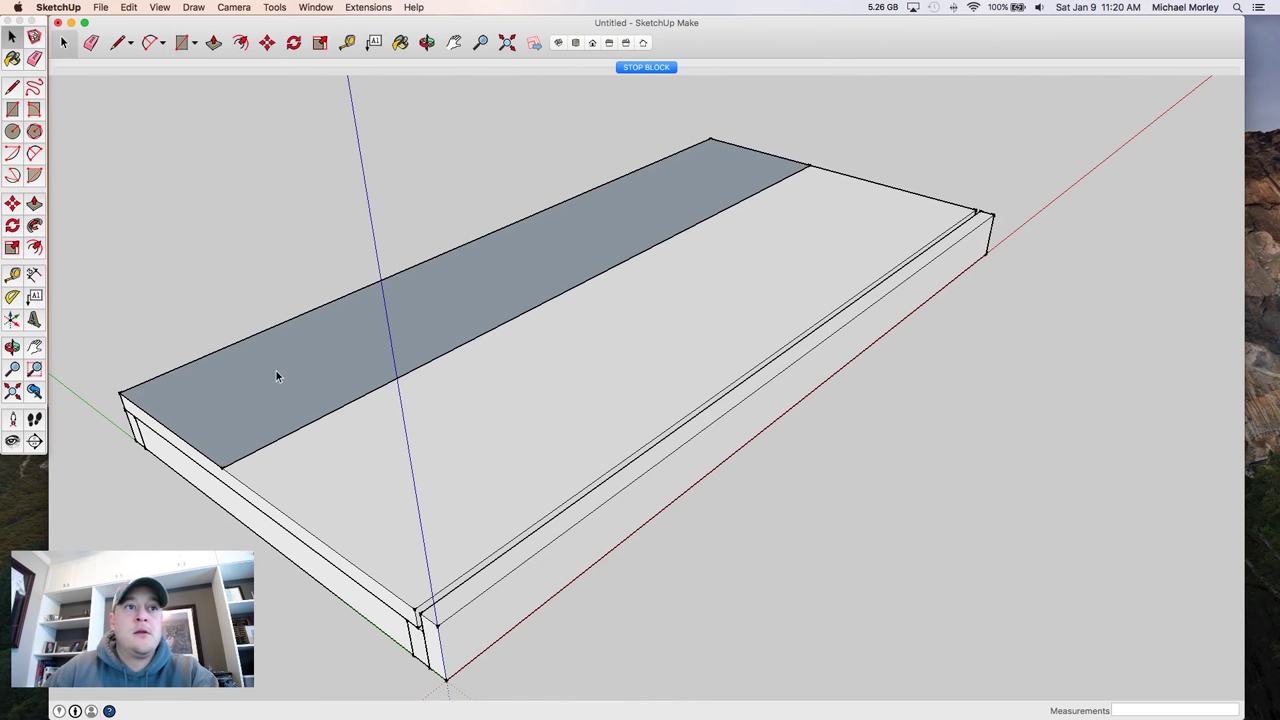
{"action": "left_click", "coordinate": [276, 372]}
{"action": "key", "text": "p"}
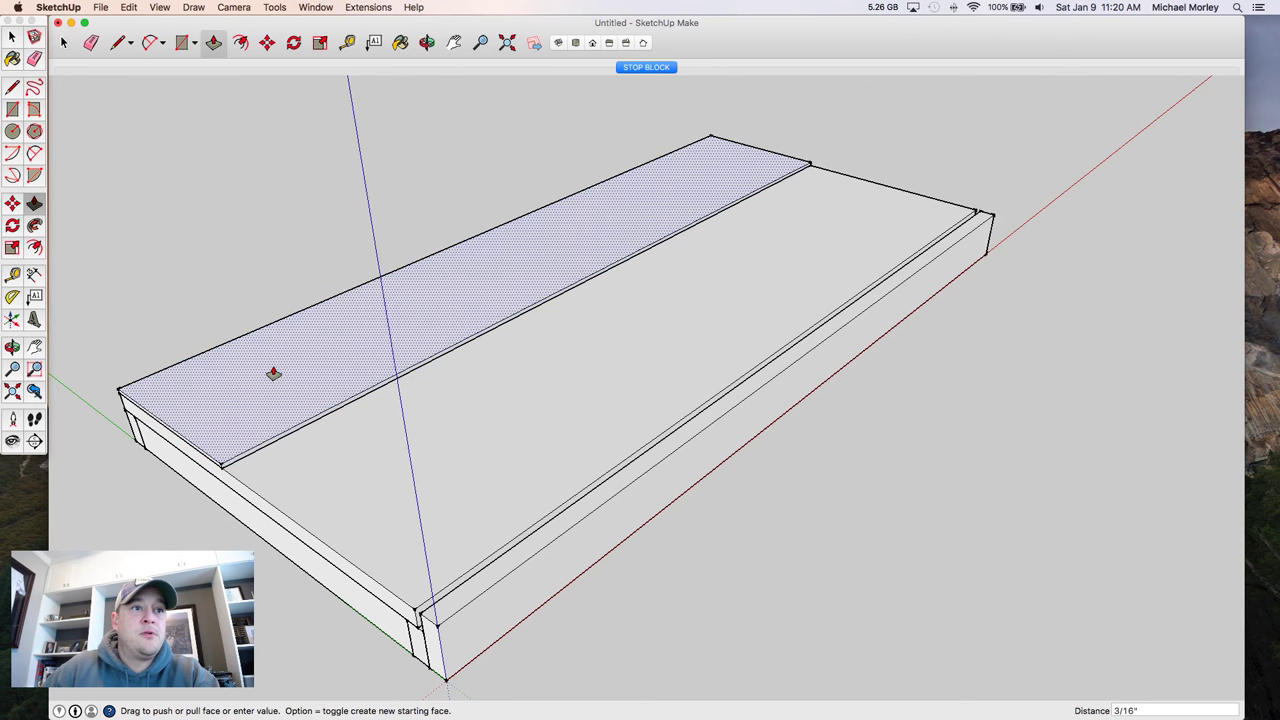
{"action": "left_click", "coordinate": [274, 372]}
{"action": "type", "text": ".75"}
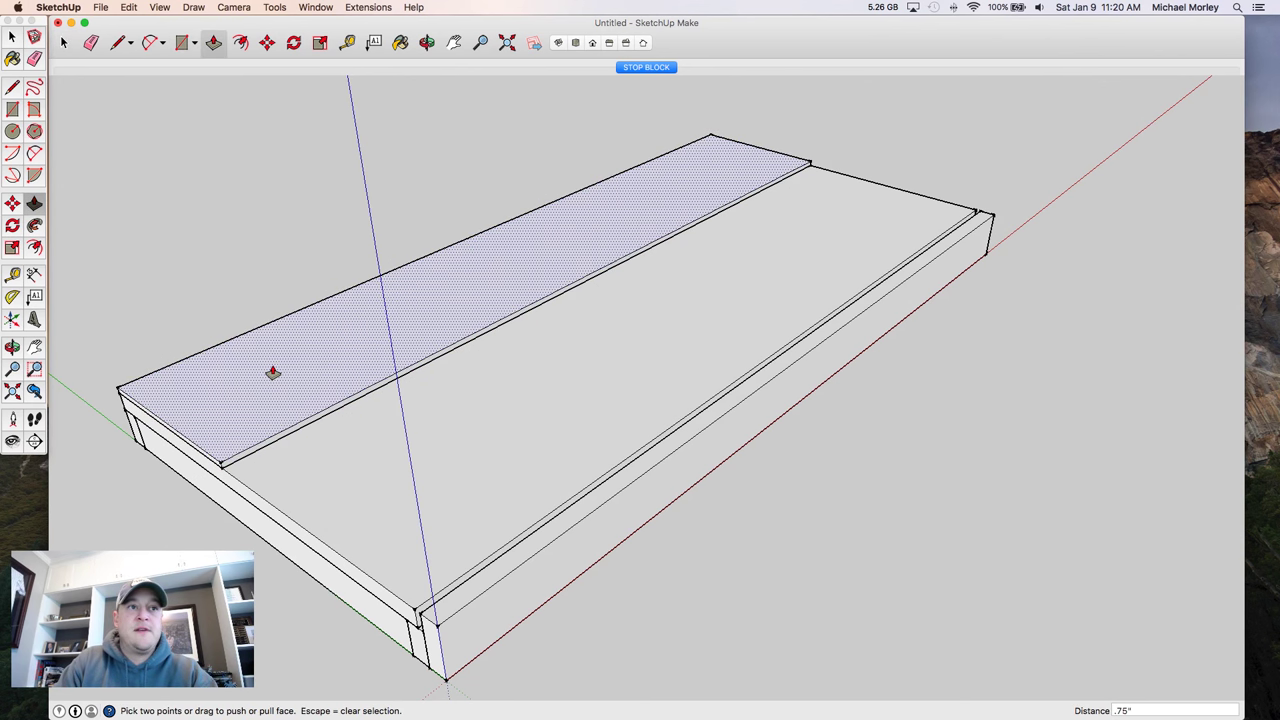
{"action": "key", "text": "Return"}
- Turn the raised strip into its own component
{"action": "key", "text": "space"}
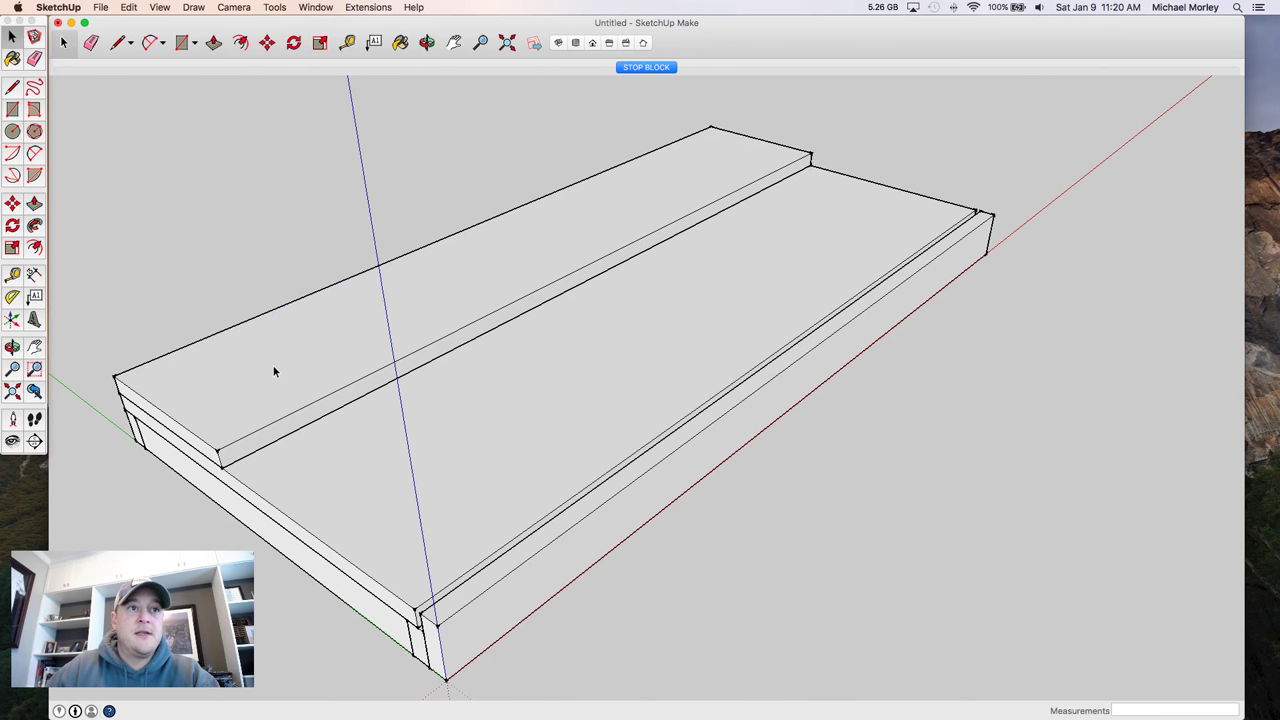
{"action": "triple_click", "coordinate": [274, 371]}
{"action": "key", "text": "g"}
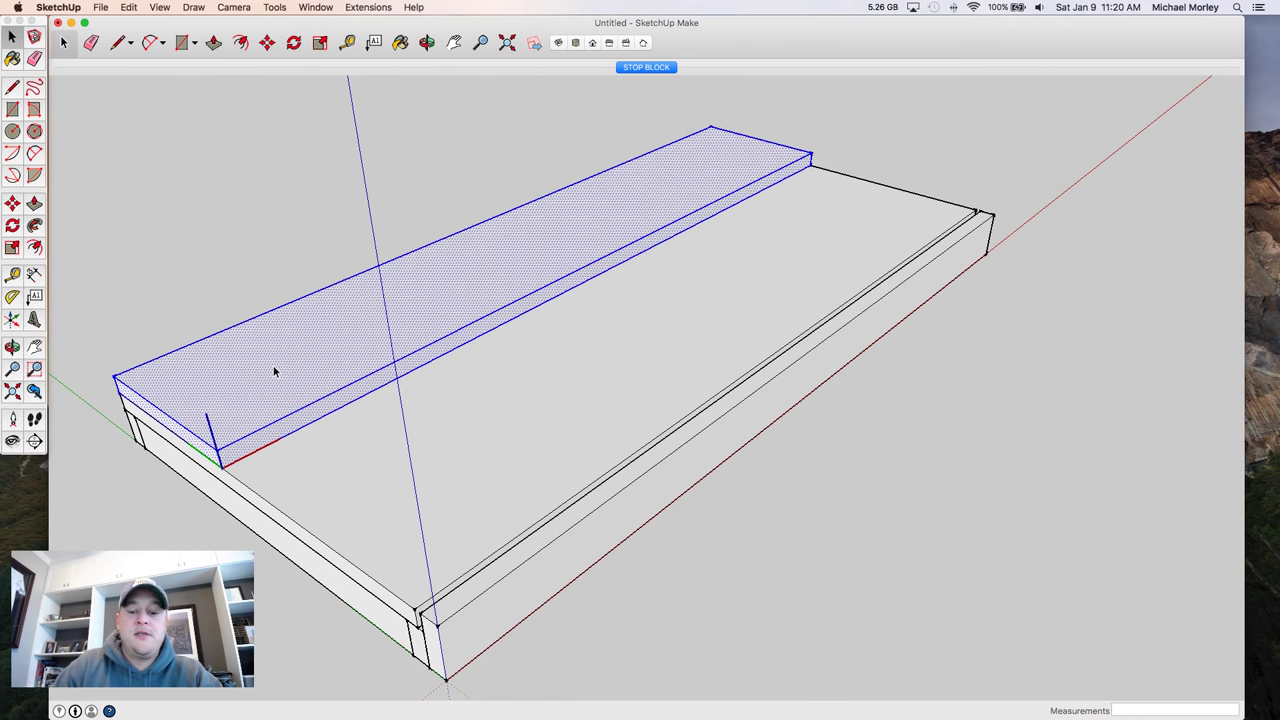
{"action": "key", "text": "Return"}
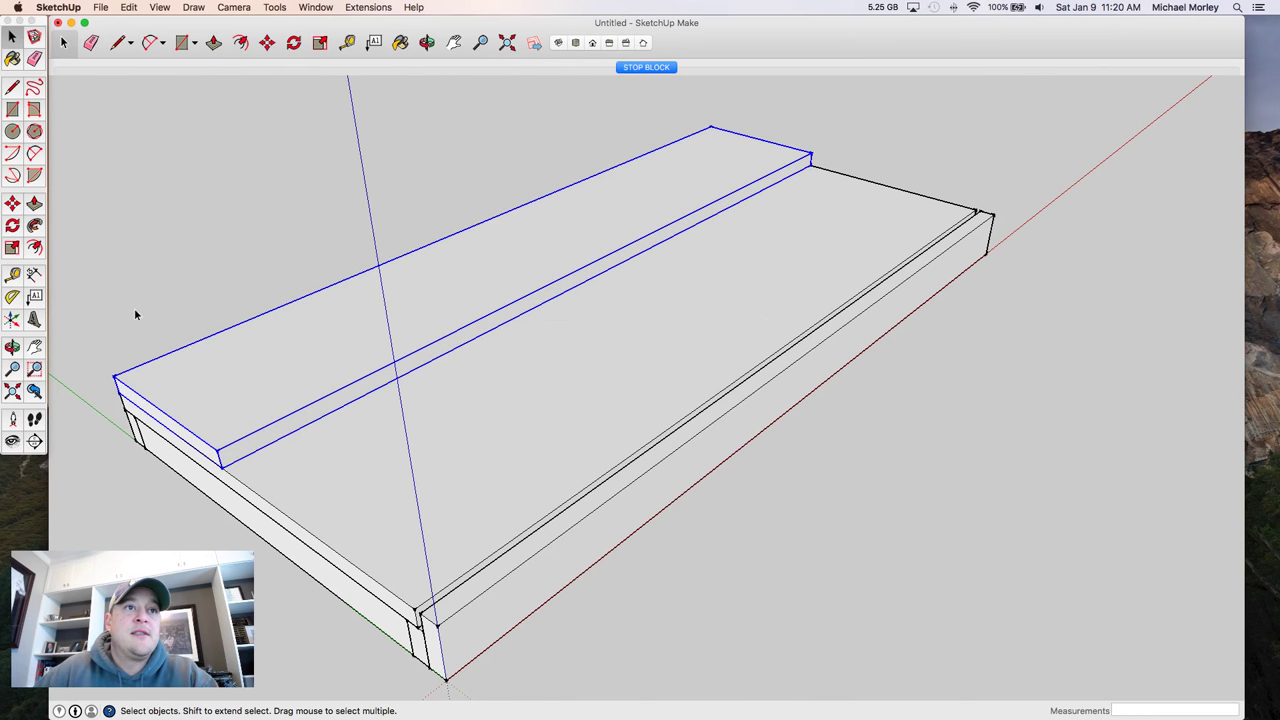
{"action": "left_click", "coordinate": [125, 303]}
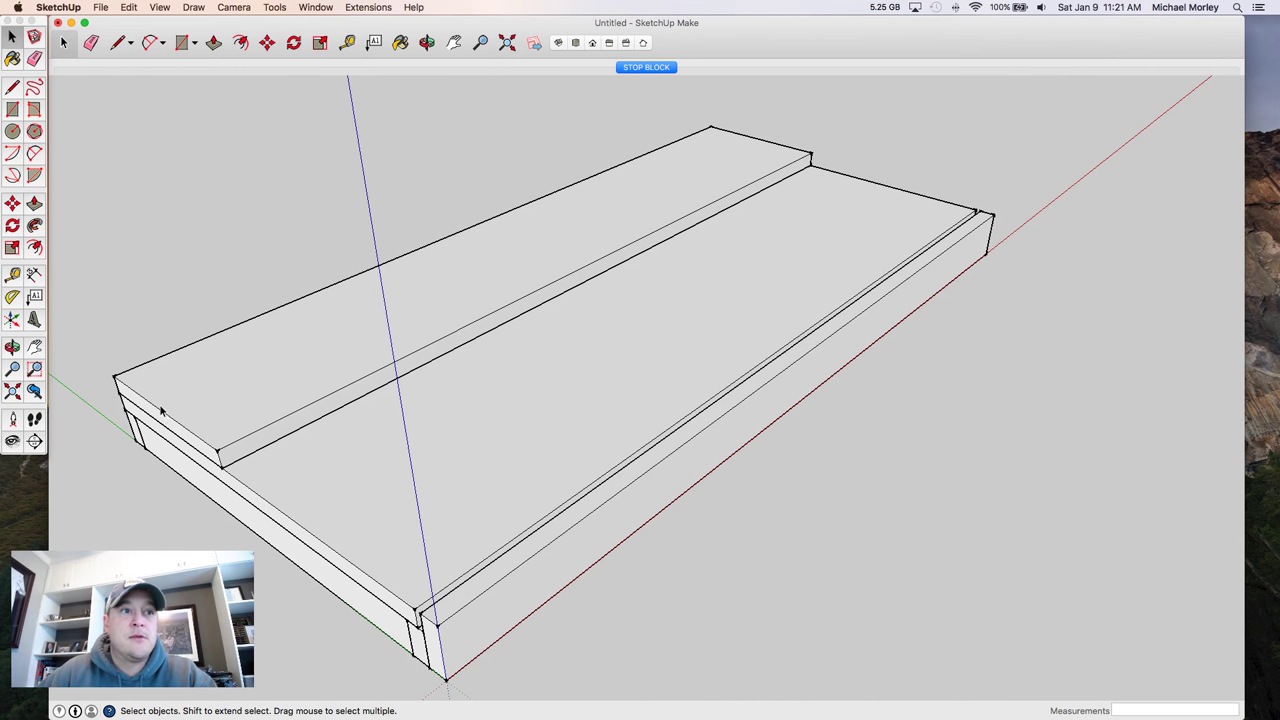
- Draw a thin .75" rectangle at the strip's end and pull it up into a tall board
{"action": "key", "text": "r"}
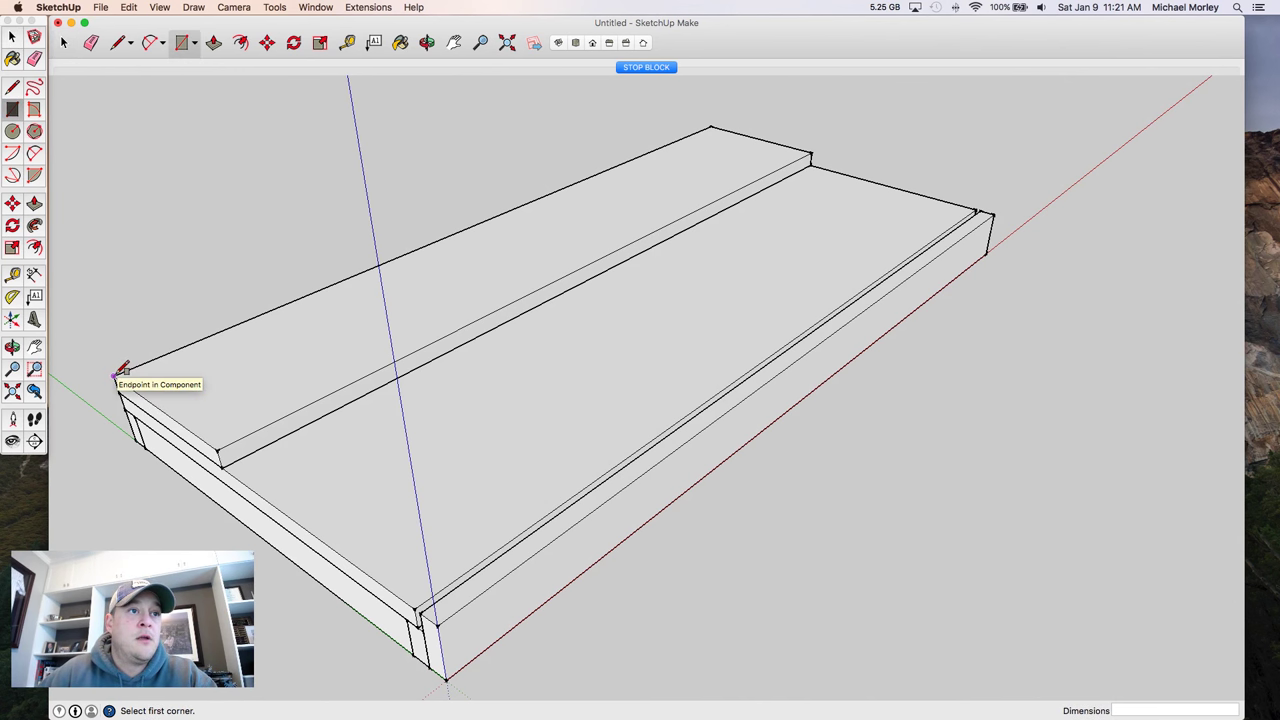
{"action": "left_click", "coordinate": [114, 376]}
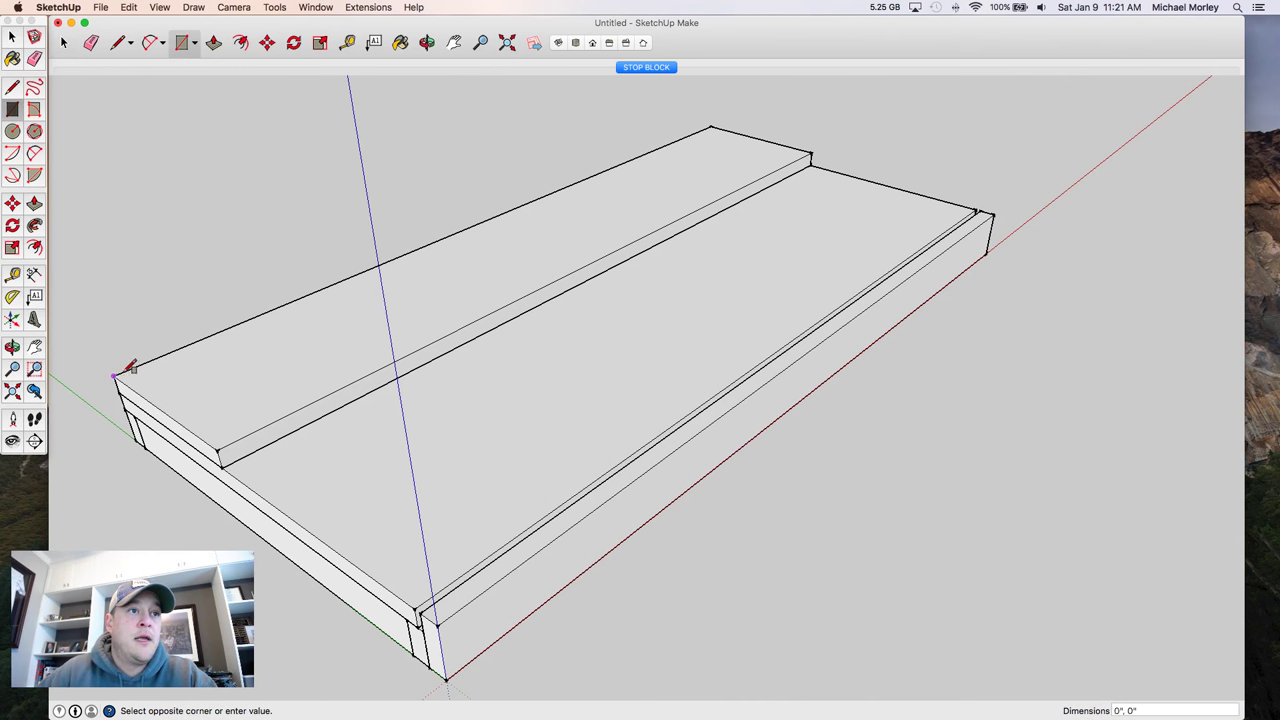
{"action": "left_click", "coordinate": [240, 440]}
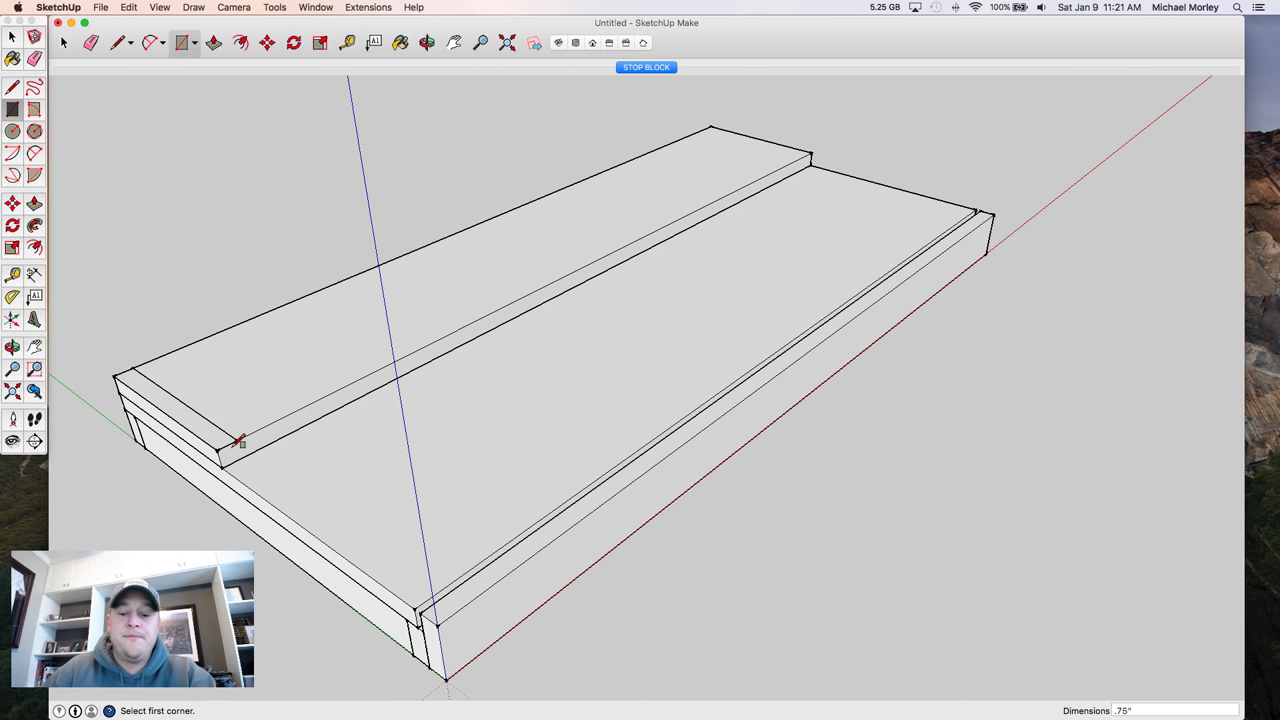
{"action": "key", "text": "p"}
{"action": "left_click", "coordinate": [230, 453]}
{"action": "left_click", "coordinate": [209, 416]}
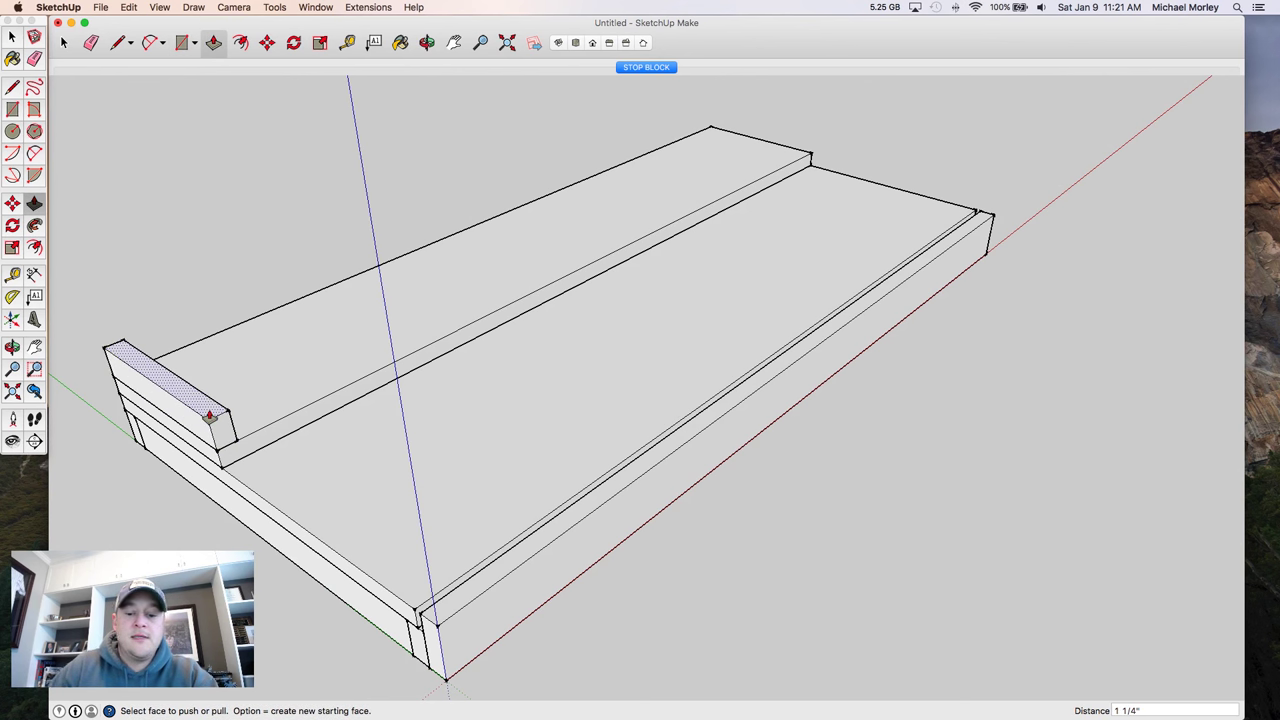
{"action": "double_click", "coordinate": [209, 416]}
- Make the upright board a component
{"action": "key", "text": "space"}
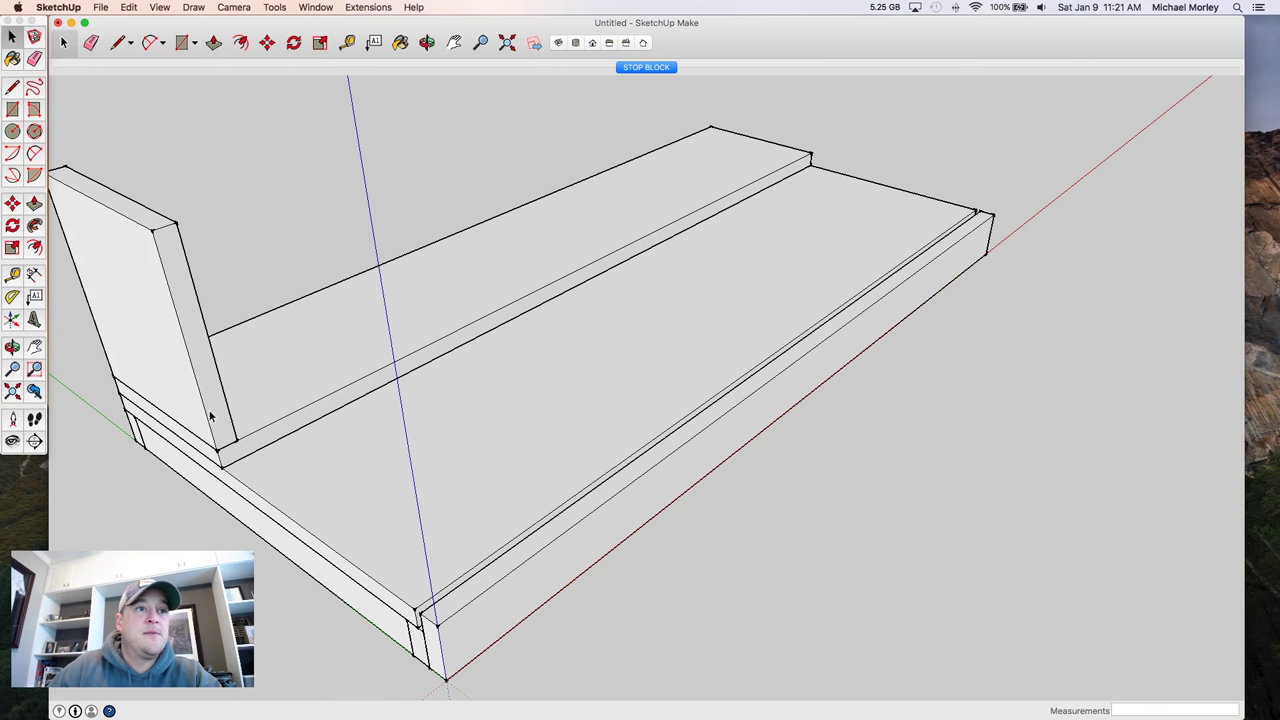
{"action": "triple_click", "coordinate": [201, 374]}
{"action": "key", "text": "g"}
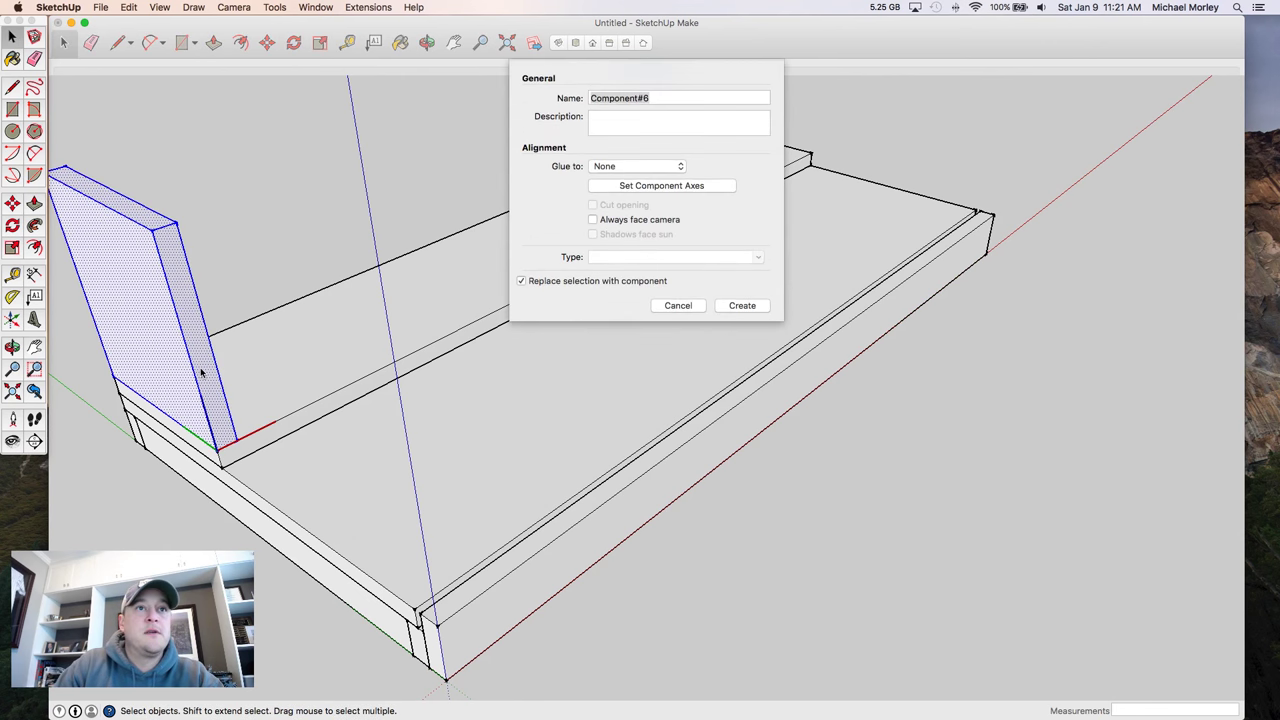
{"action": "key", "text": "Return"}
{"action": "middle_click_drag", "start_coordinate": [566, 374], "coordinate": [414, 268]}
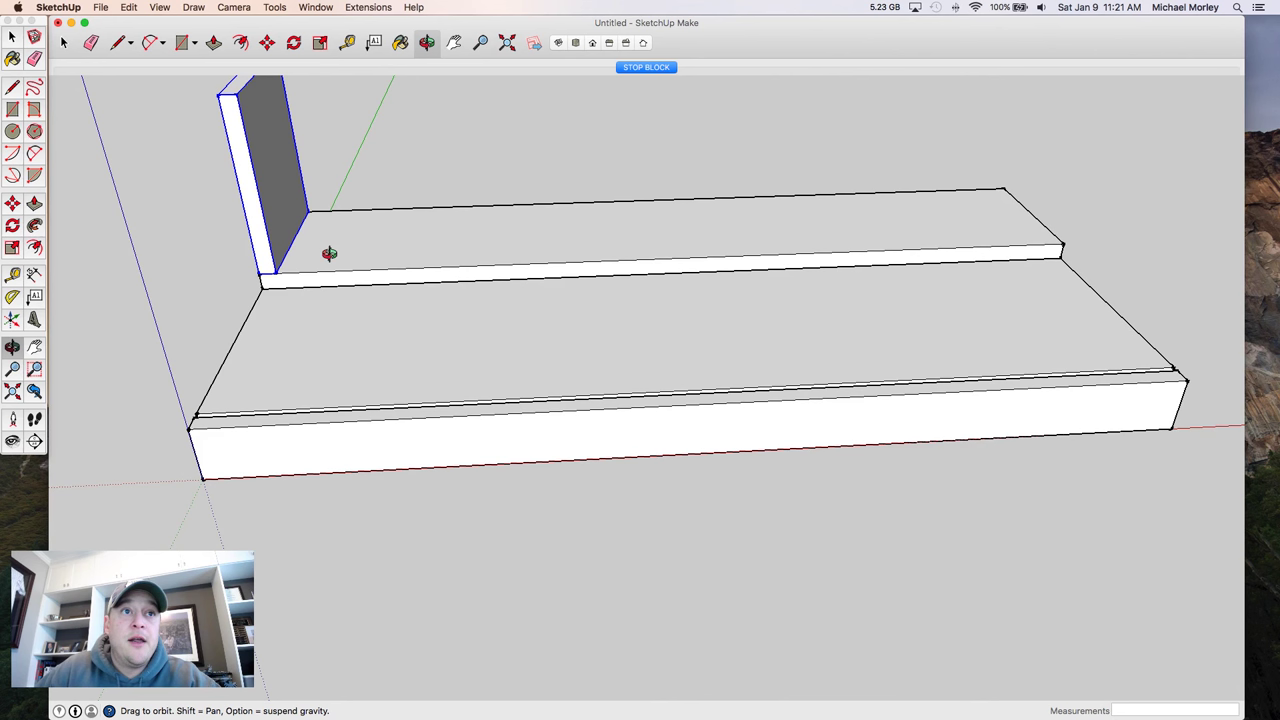
- Place a Tape Measure guide point 15" along the strip's front edge
{"action": "key", "text": "space"}
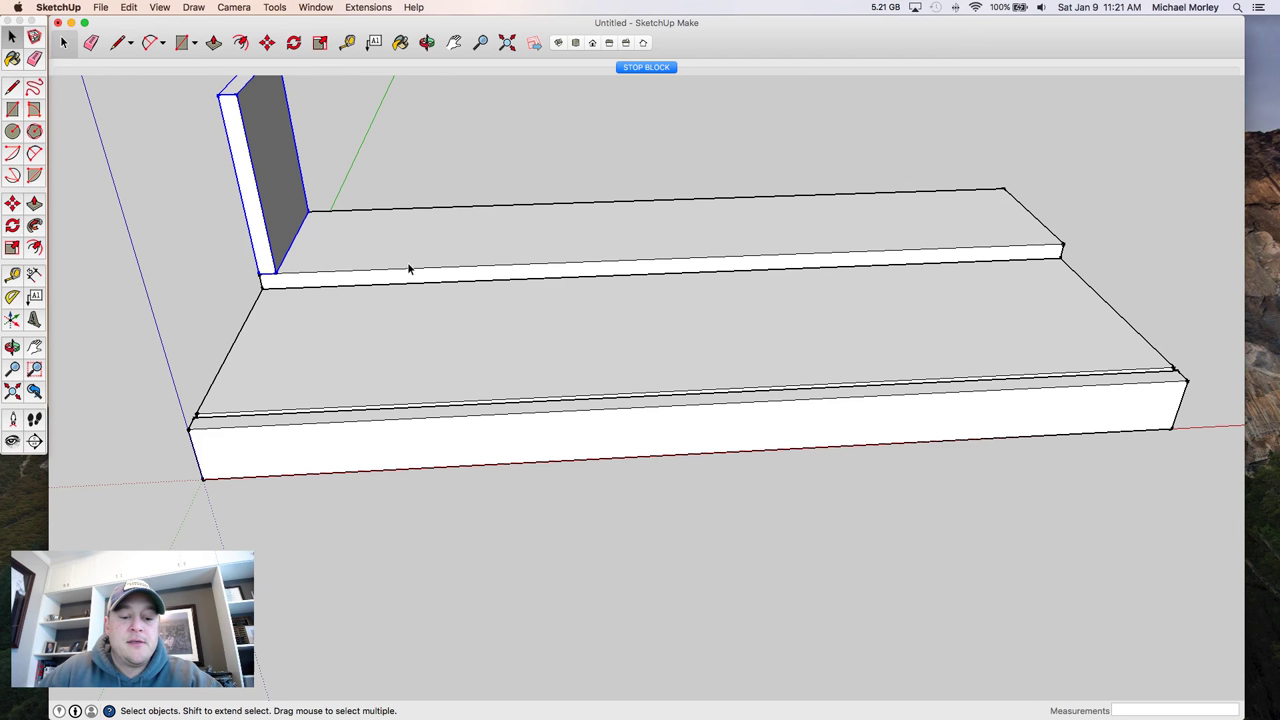
{"action": "key", "text": "t"}
{"action": "left_click", "coordinate": [275, 272]}
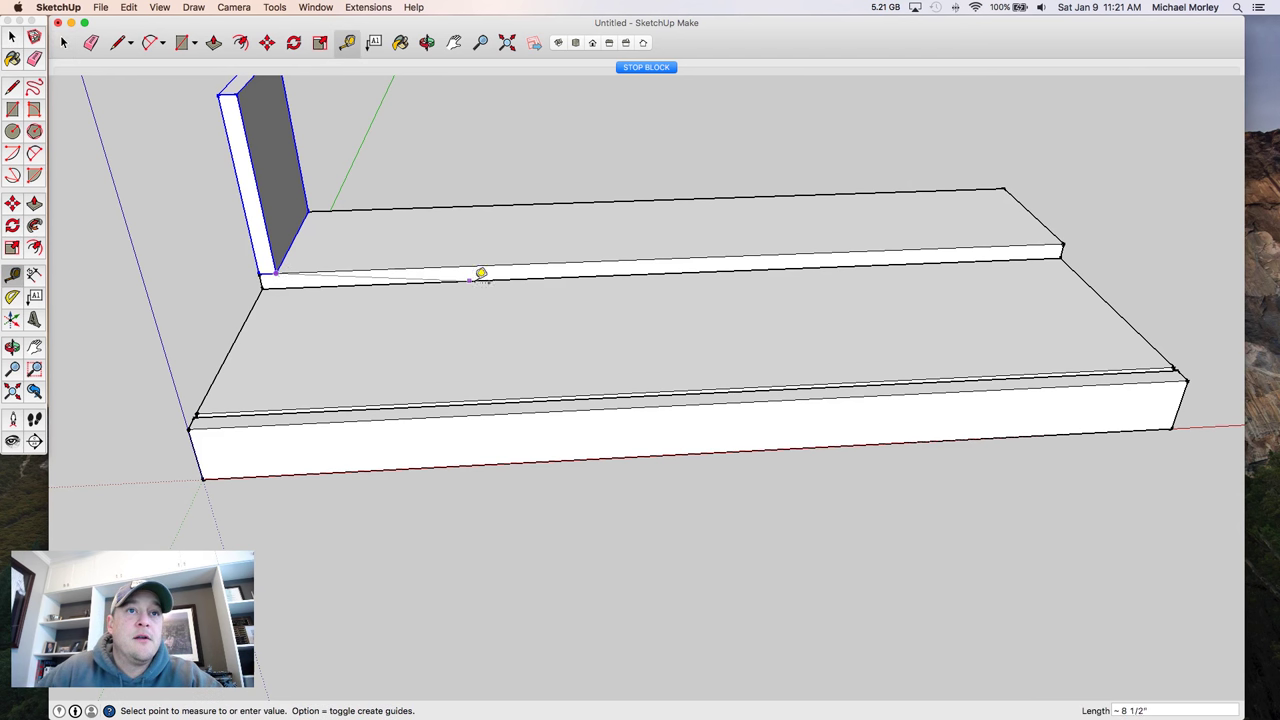
{"action": "left_click", "coordinate": [518, 256]}
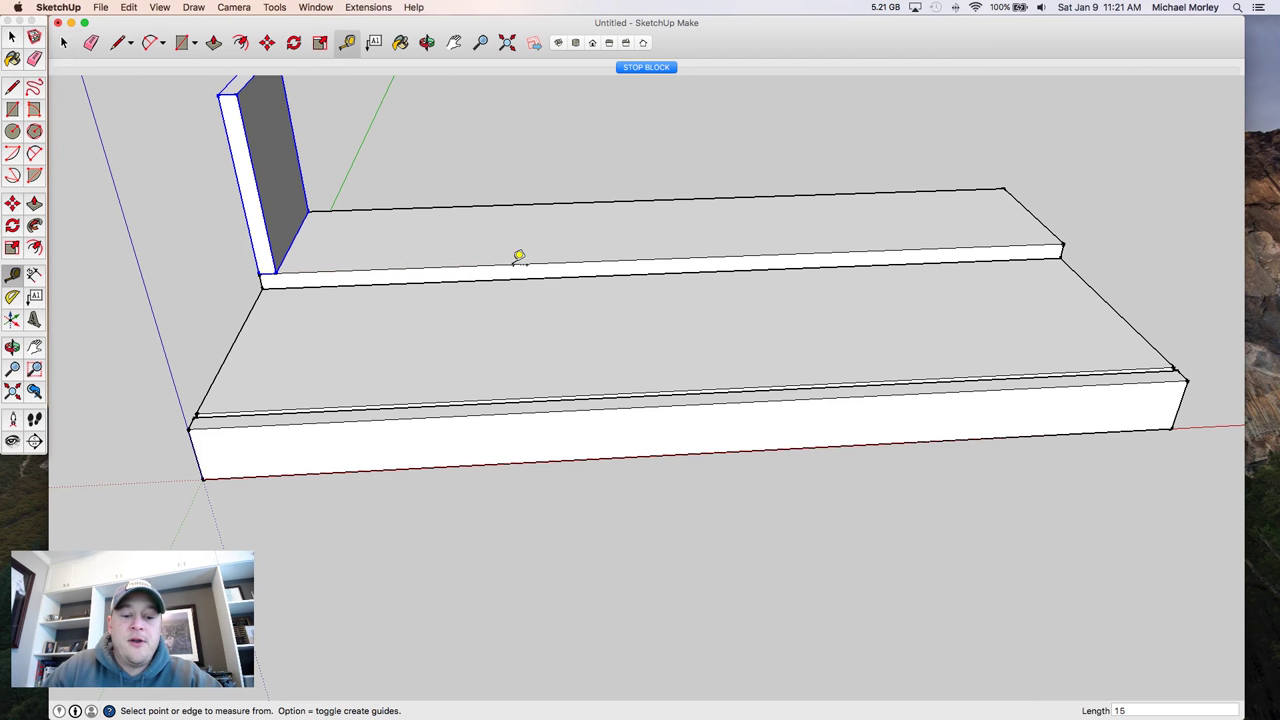
{"action": "key", "text": "Return"}
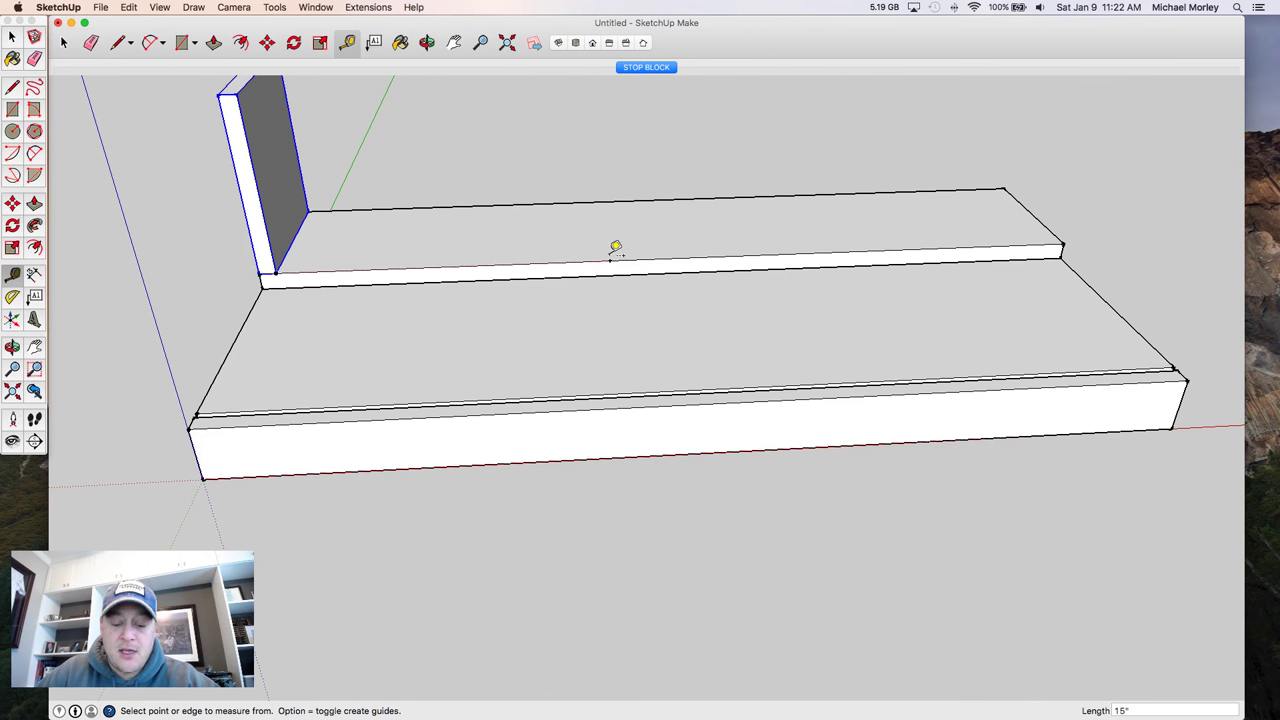
{"action": "key", "text": "space"}
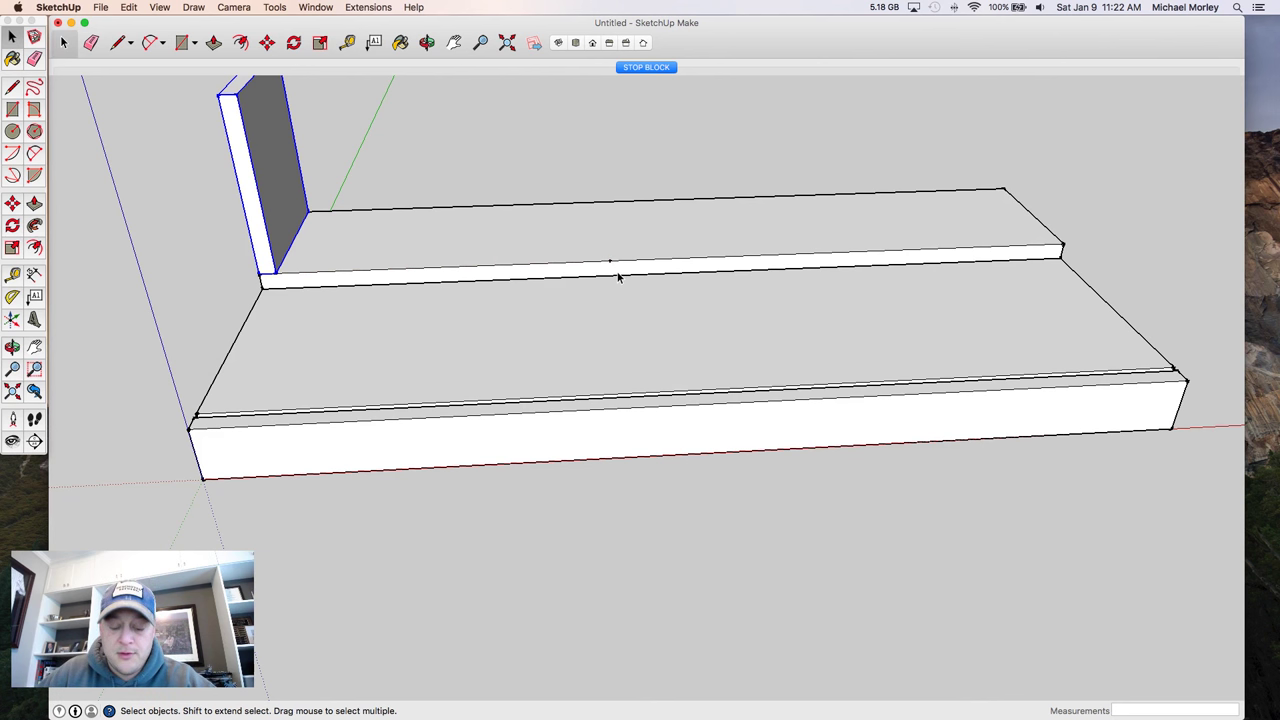
- Draw a 0.5" rectangle at the guide point across the back board and raise it 8"
{"action": "key", "text": "r"}
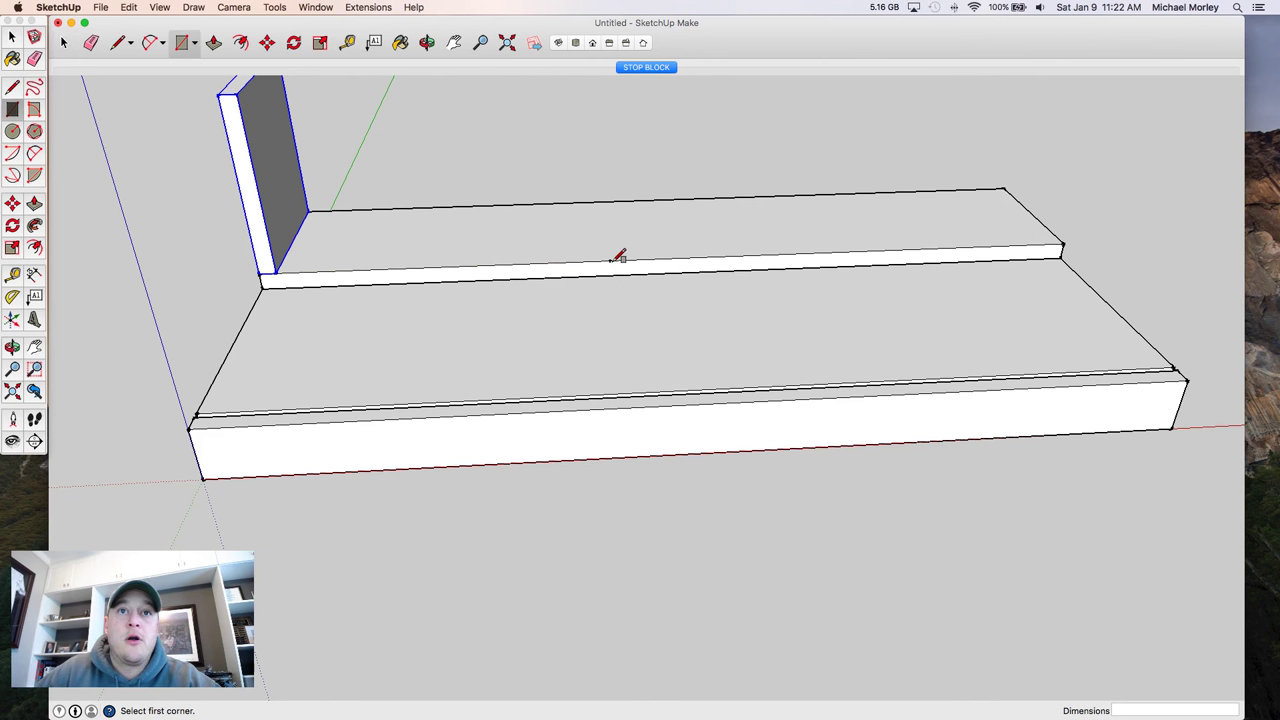
{"action": "left_click", "coordinate": [610, 260]}
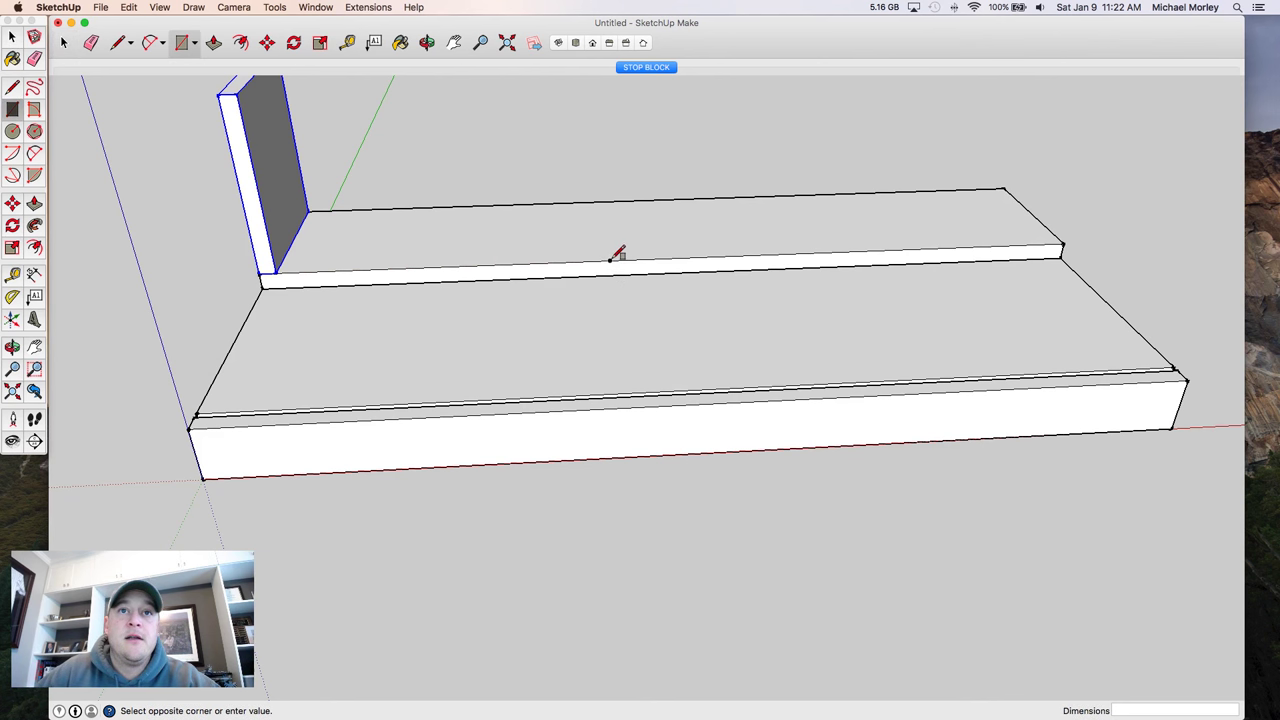
{"action": "left_click", "coordinate": [617, 201]}
{"action": "type", "text": ".5"}
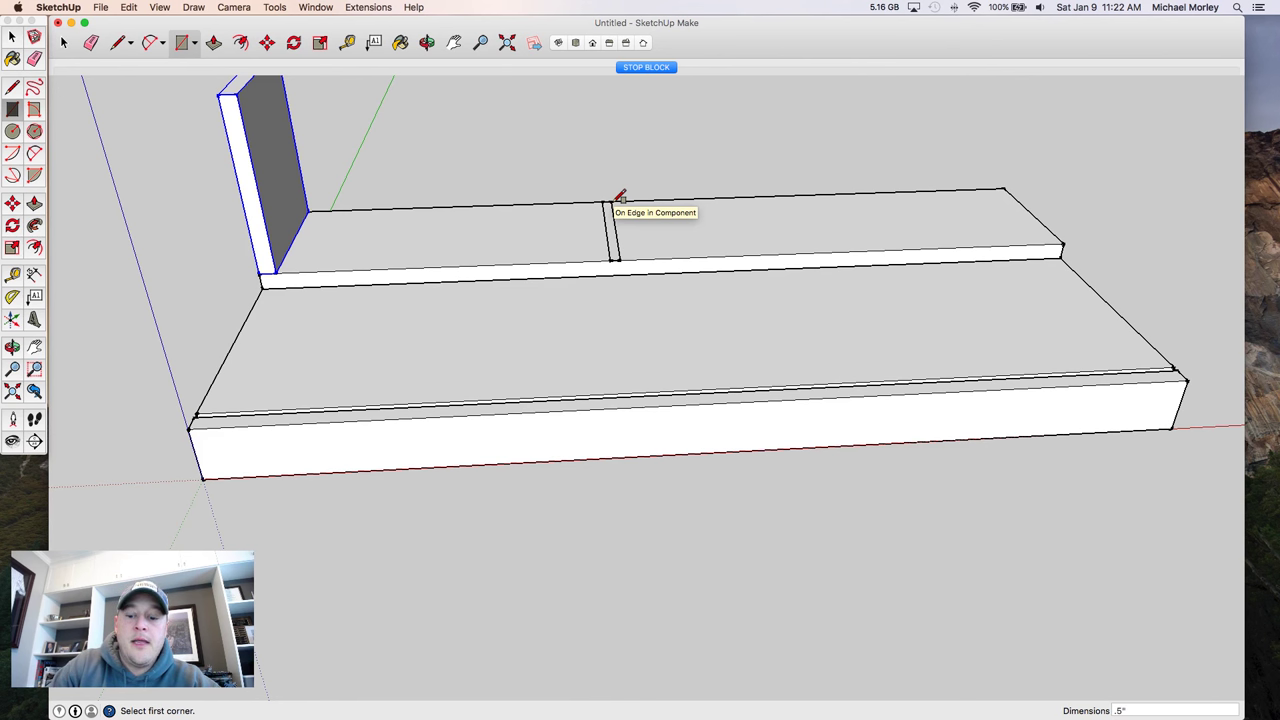
{"action": "type", "text": "p"}
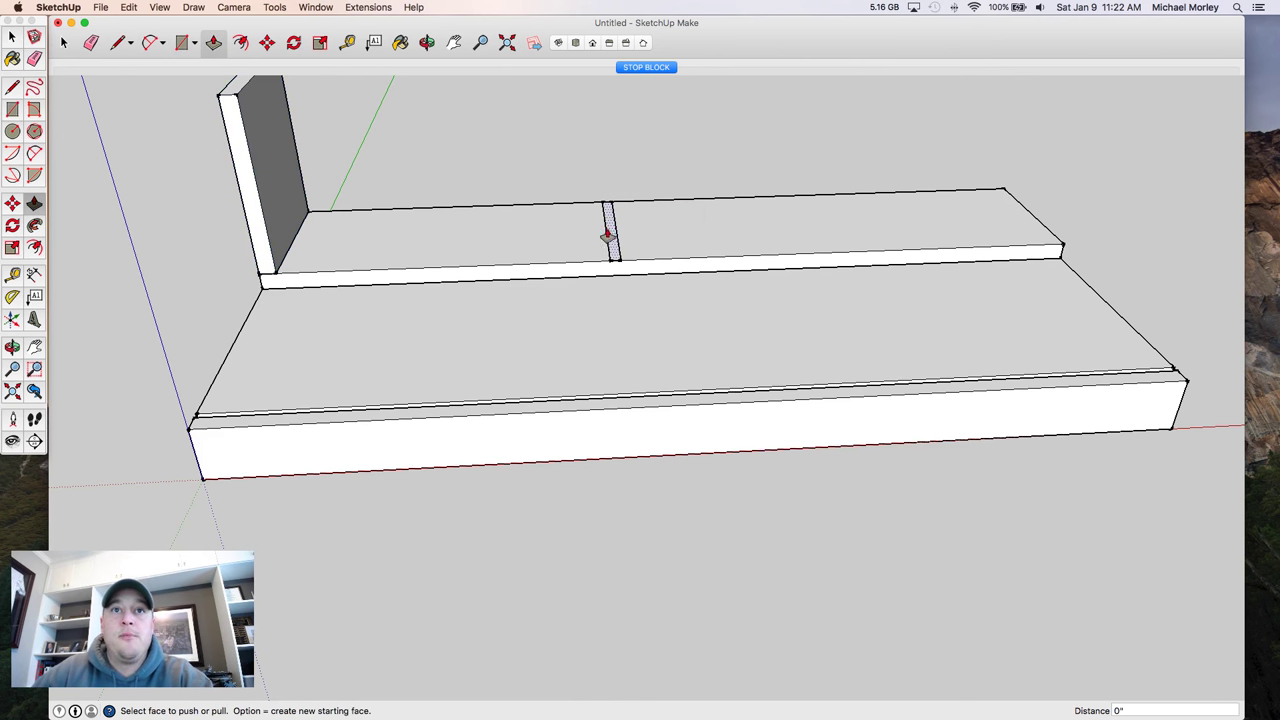
{"action": "left_click", "coordinate": [610, 230]}
{"action": "left_click", "coordinate": [608, 210]}
{"action": "type", "text": "8"}
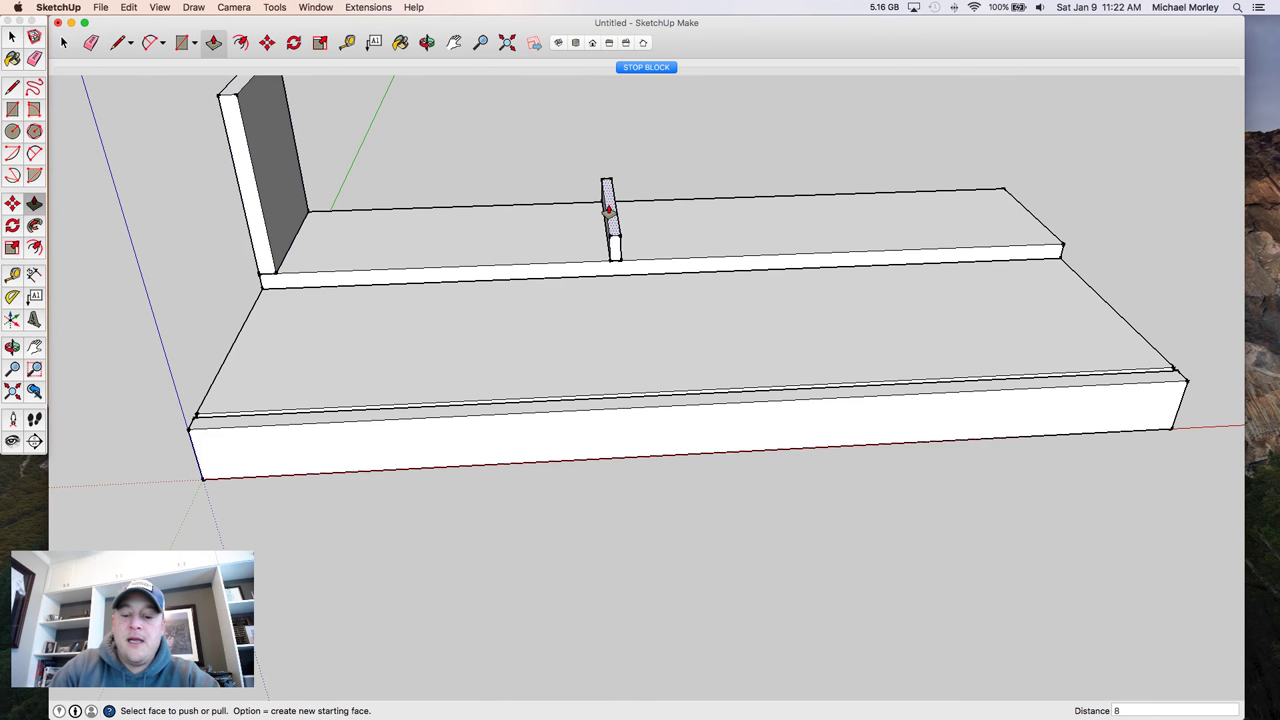
{"action": "left_click", "coordinate": [608, 210]}
{"action": "left_click", "coordinate": [608, 210]}
{"action": "key", "text": "o"}
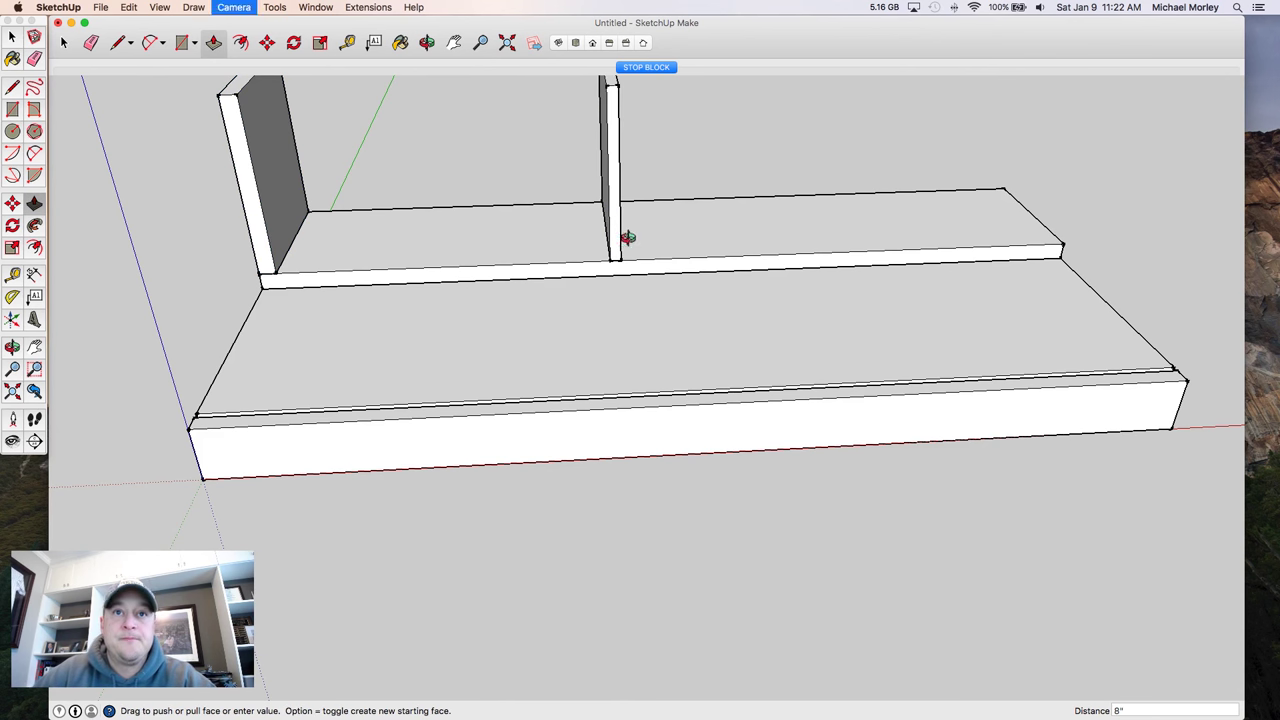
{"action": "key", "text": "h"}
{"action": "left_click_drag", "start_coordinate": [677, 209], "coordinate": [637, 291]}
{"action": "key", "text": "o"}
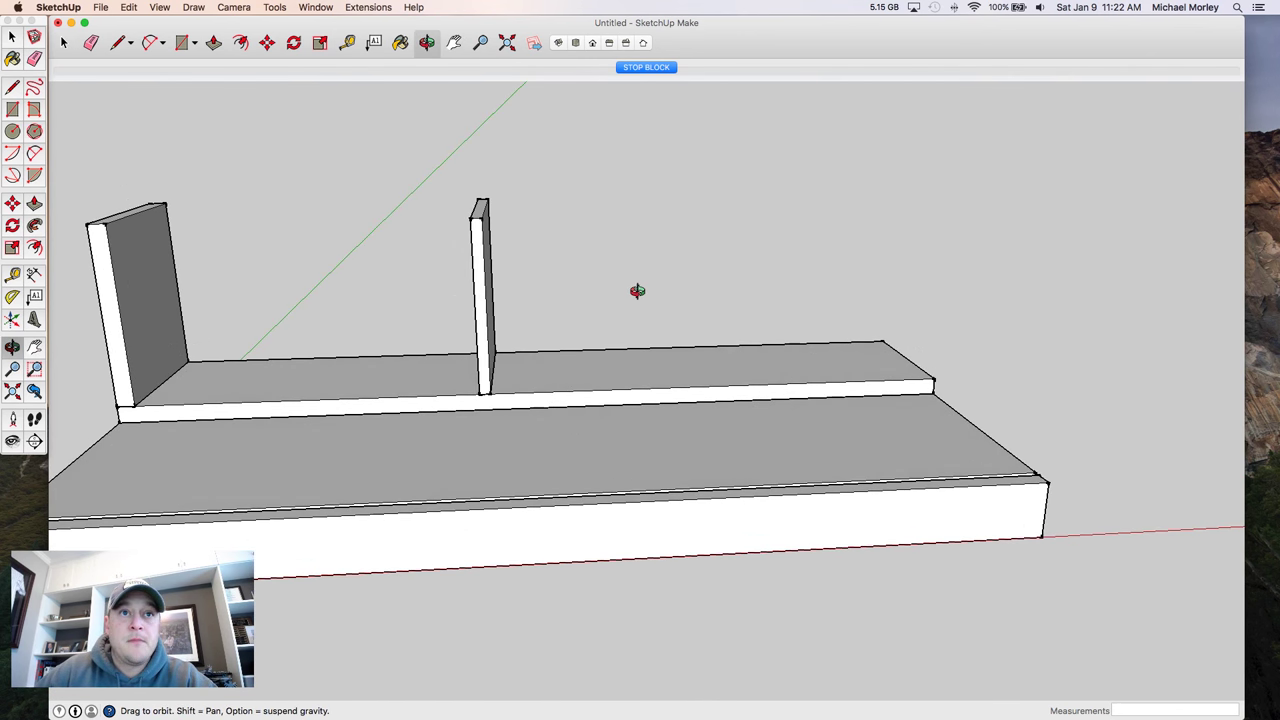
- Place a guide point 15" in from the back board's right end
{"action": "key", "text": "space"}
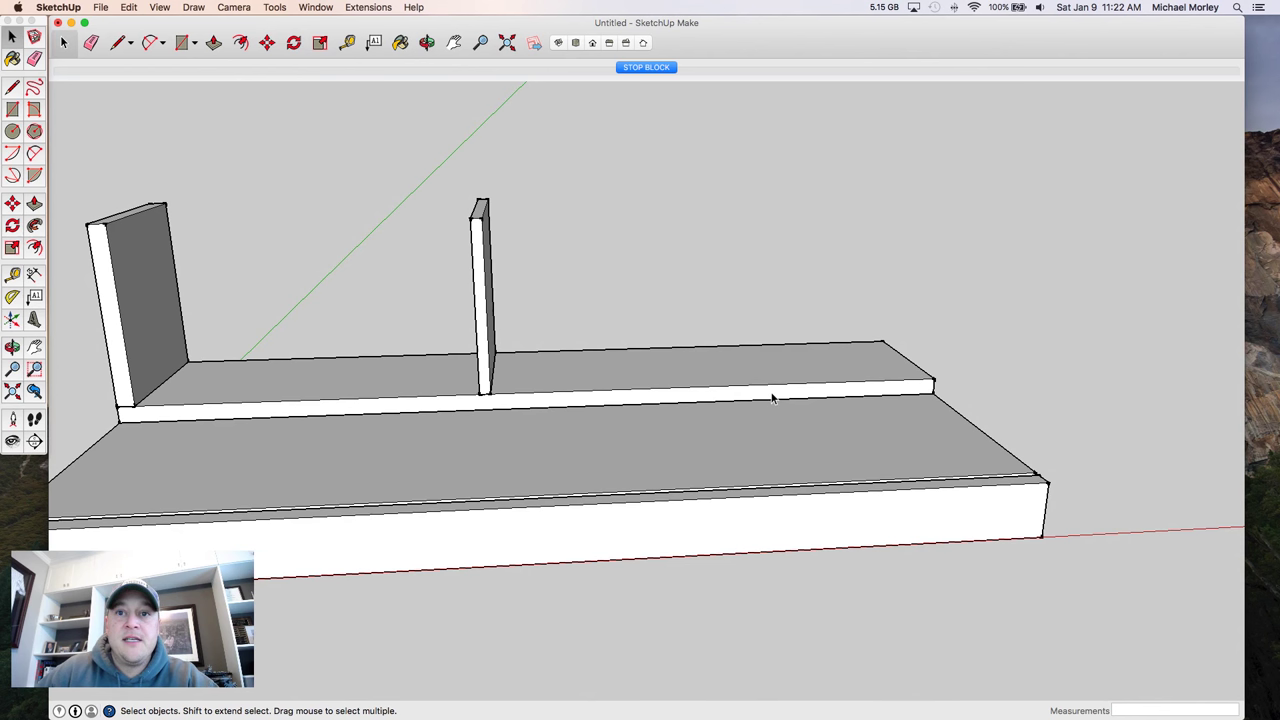
{"action": "key", "text": "t"}
{"action": "left_click", "coordinate": [933, 379]}
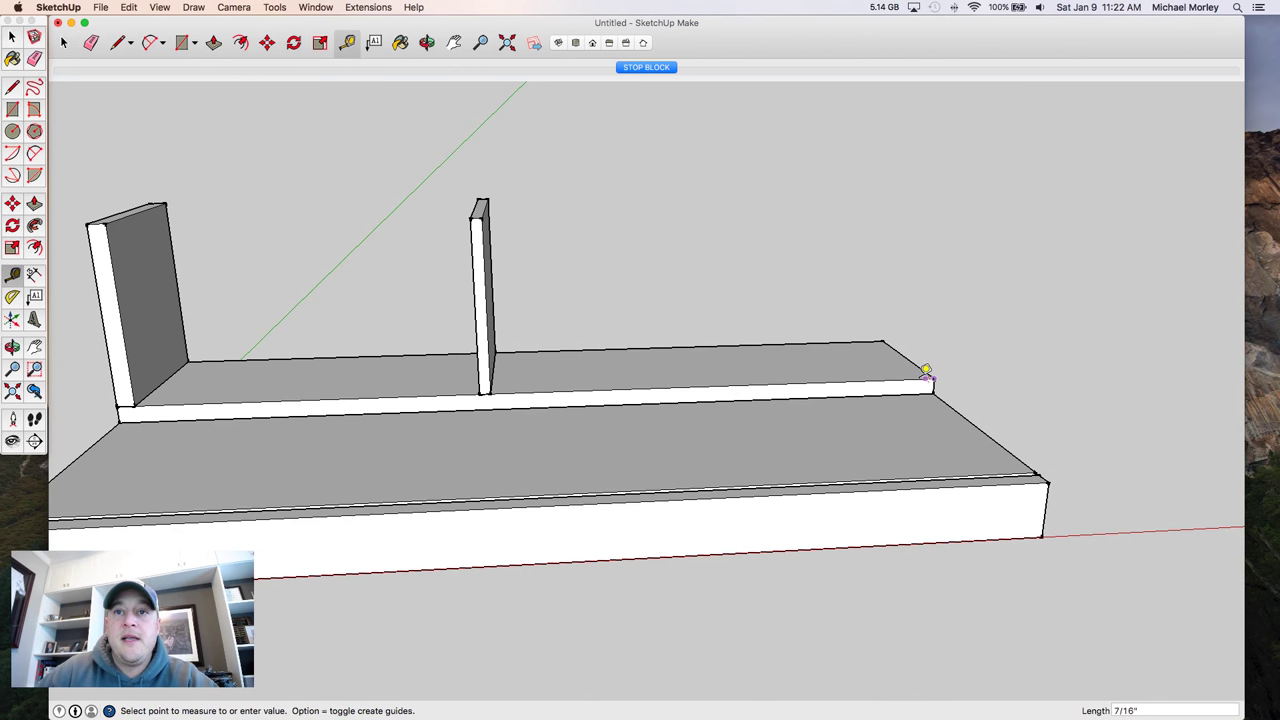
{"action": "type", "text": "15"}
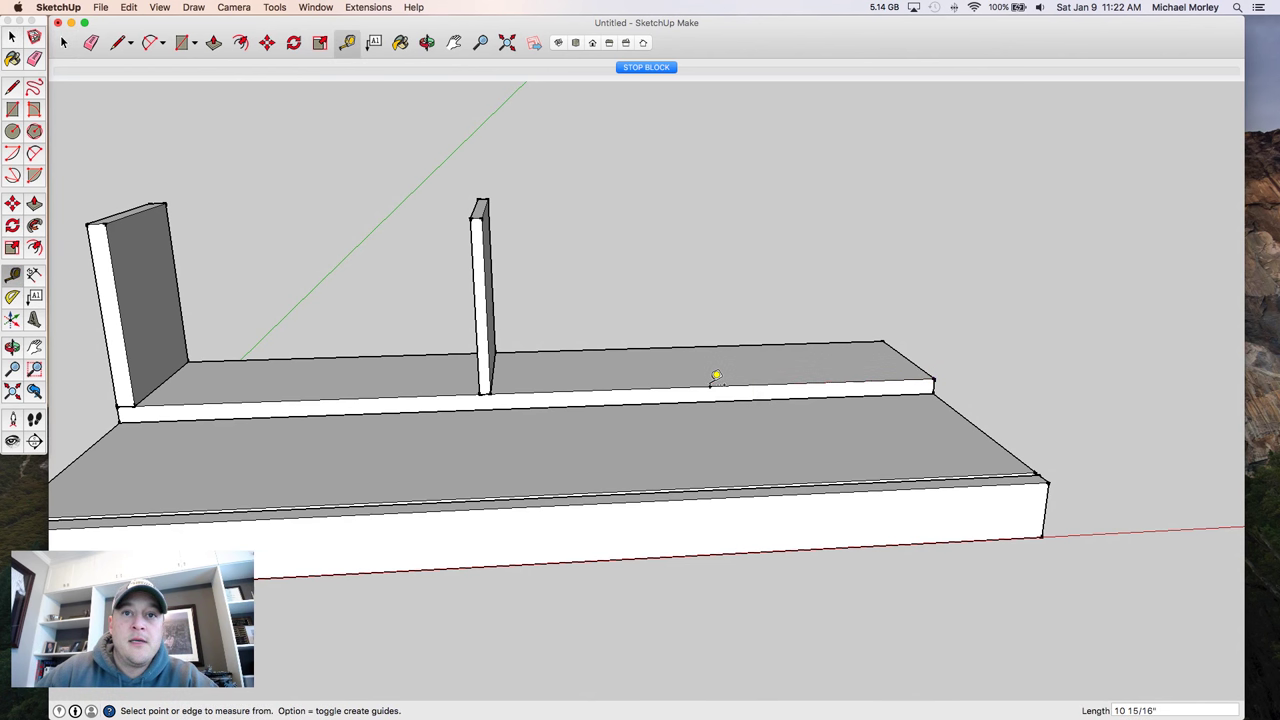
{"action": "key", "text": "Return"}
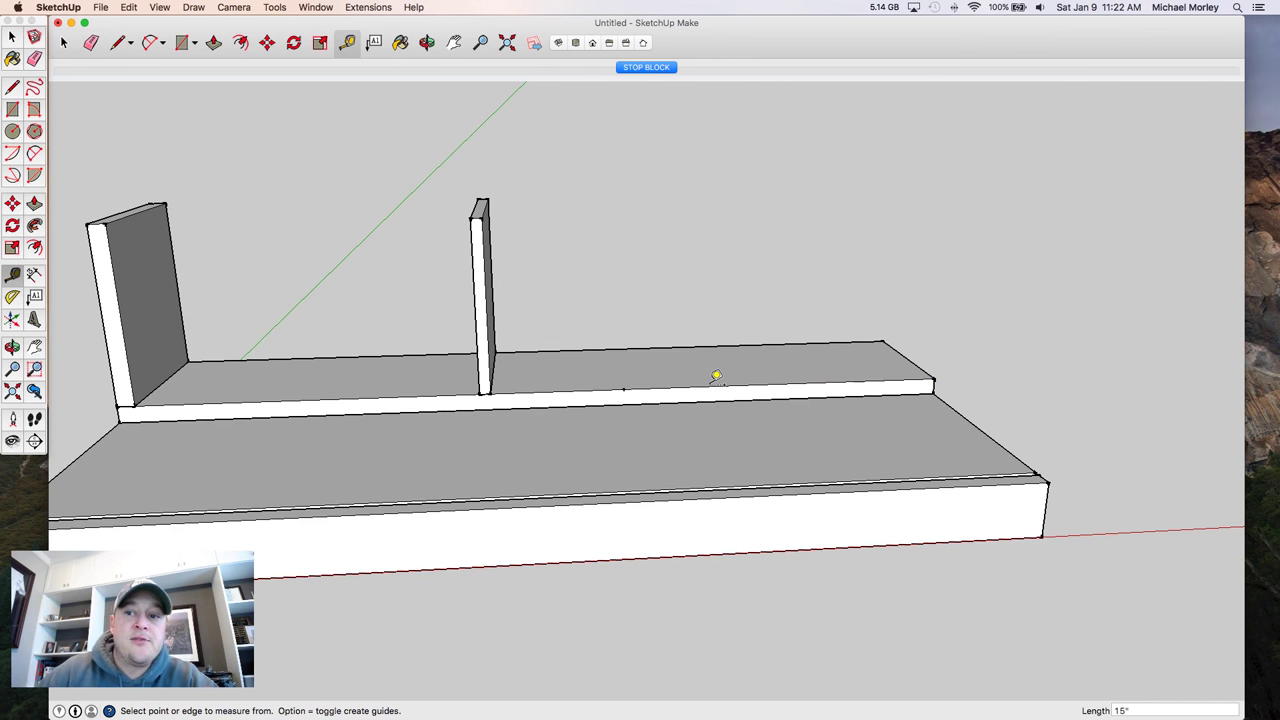
- Draw a thin rectangle at the guide point and pull it up 8" to match the middle post
{"action": "key", "text": "r"}
{"action": "left_click", "coordinate": [623, 388]}
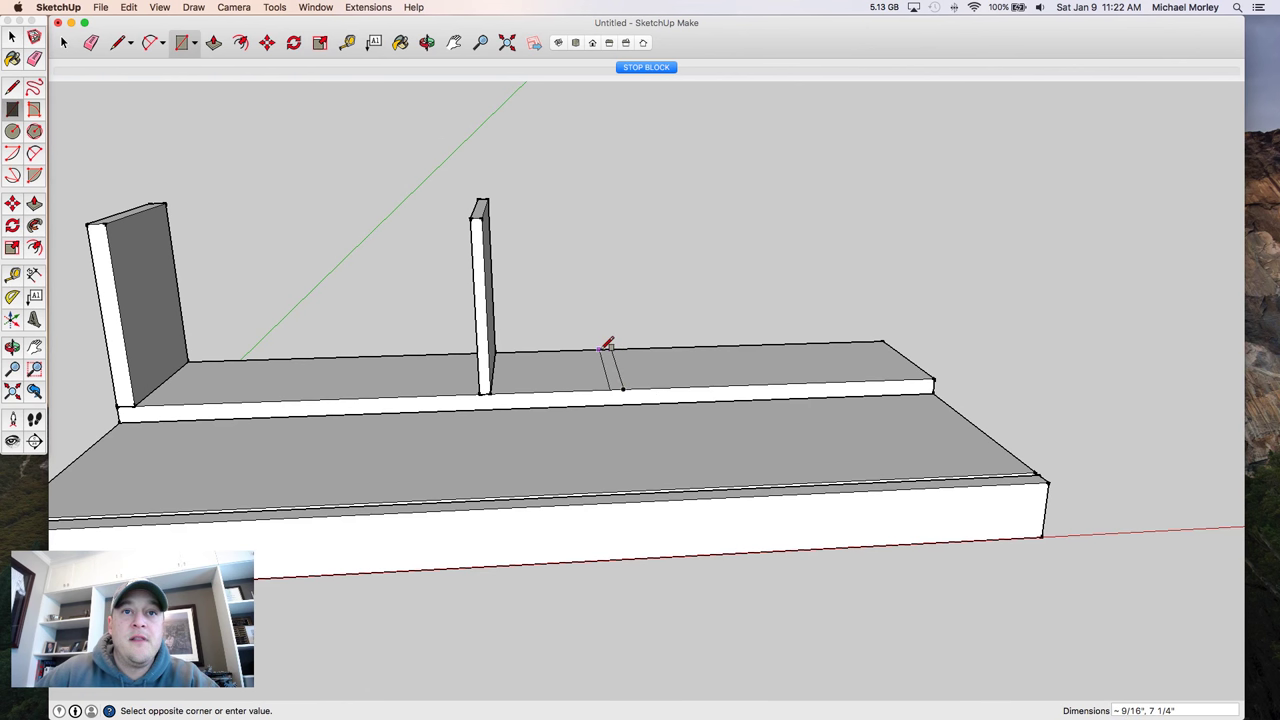
{"action": "left_click", "coordinate": [603, 349]}
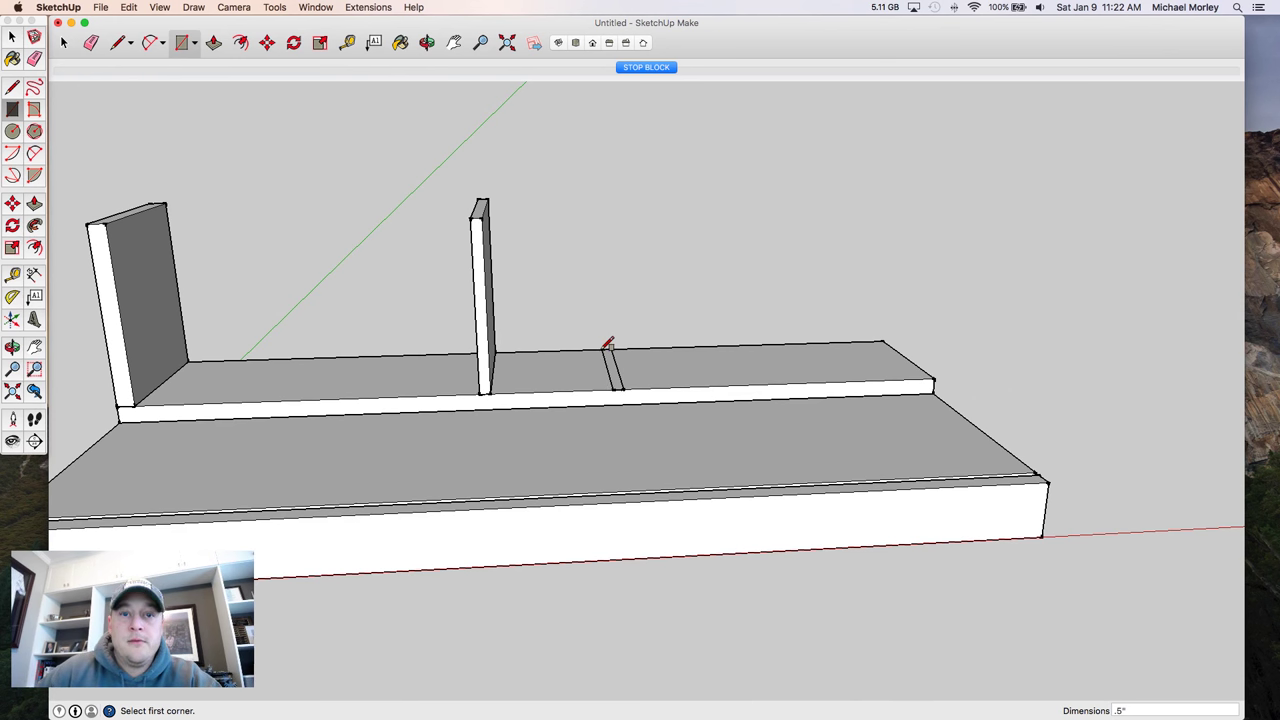
{"action": "key", "text": "space"}
{"action": "key", "text": "p"}
{"action": "left_click", "coordinate": [608, 365]}
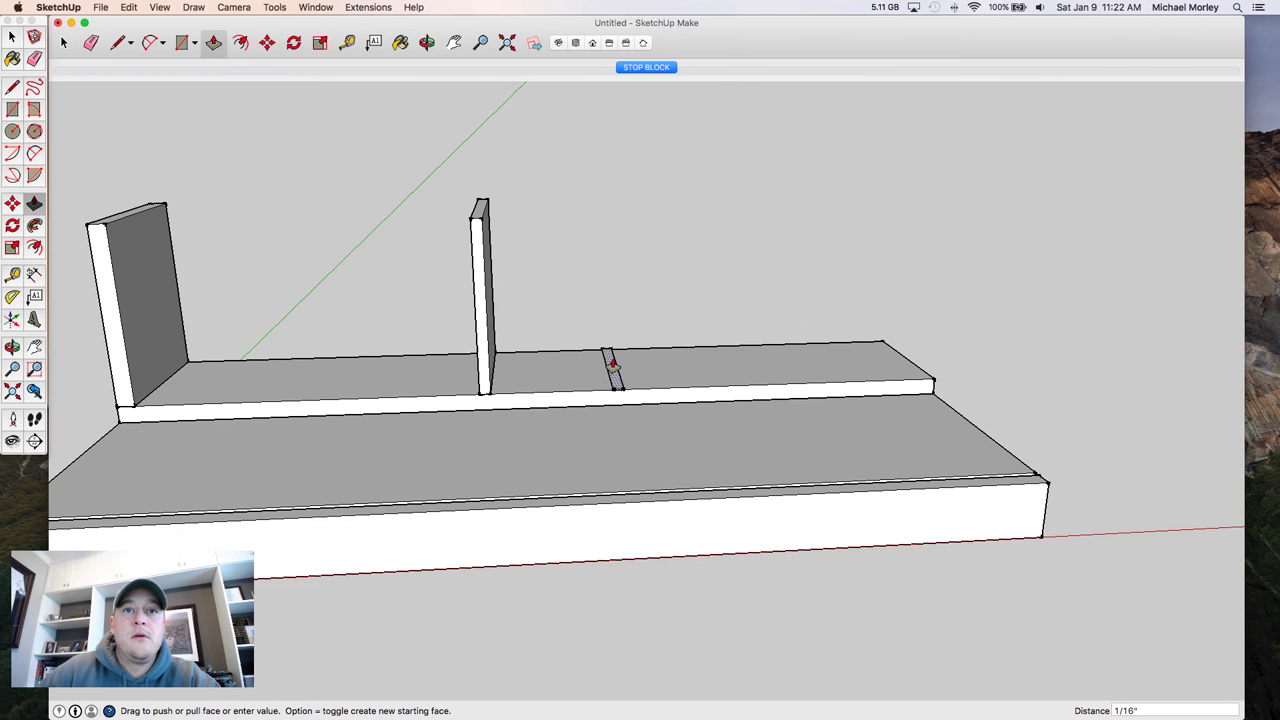
{"action": "left_click", "coordinate": [611, 335]}
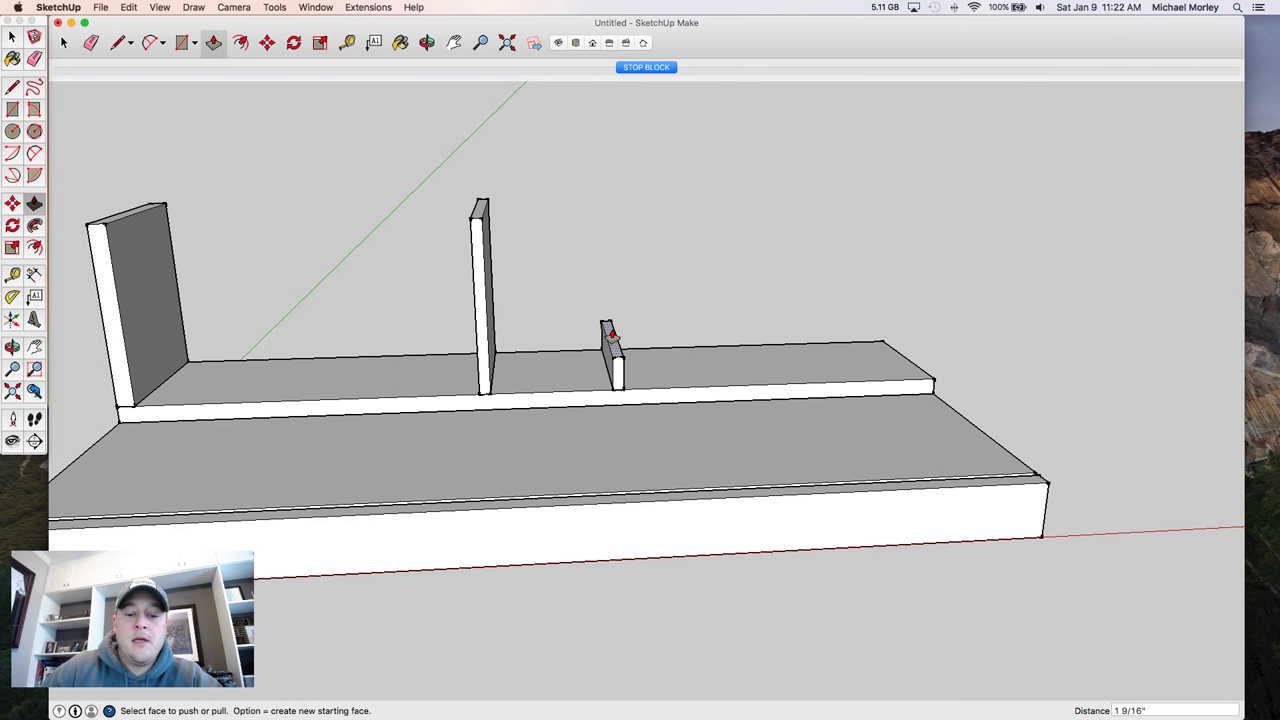
{"action": "double_click", "coordinate": [611, 335]}
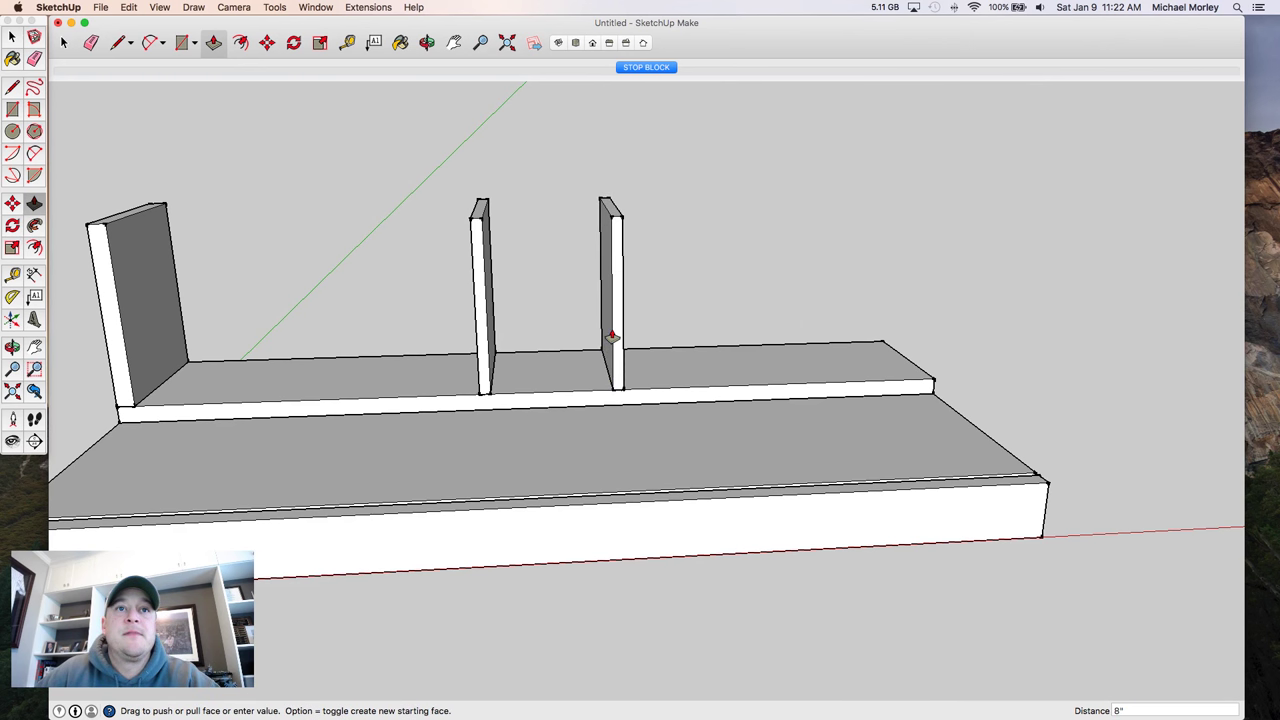
{"action": "key", "text": "space"}
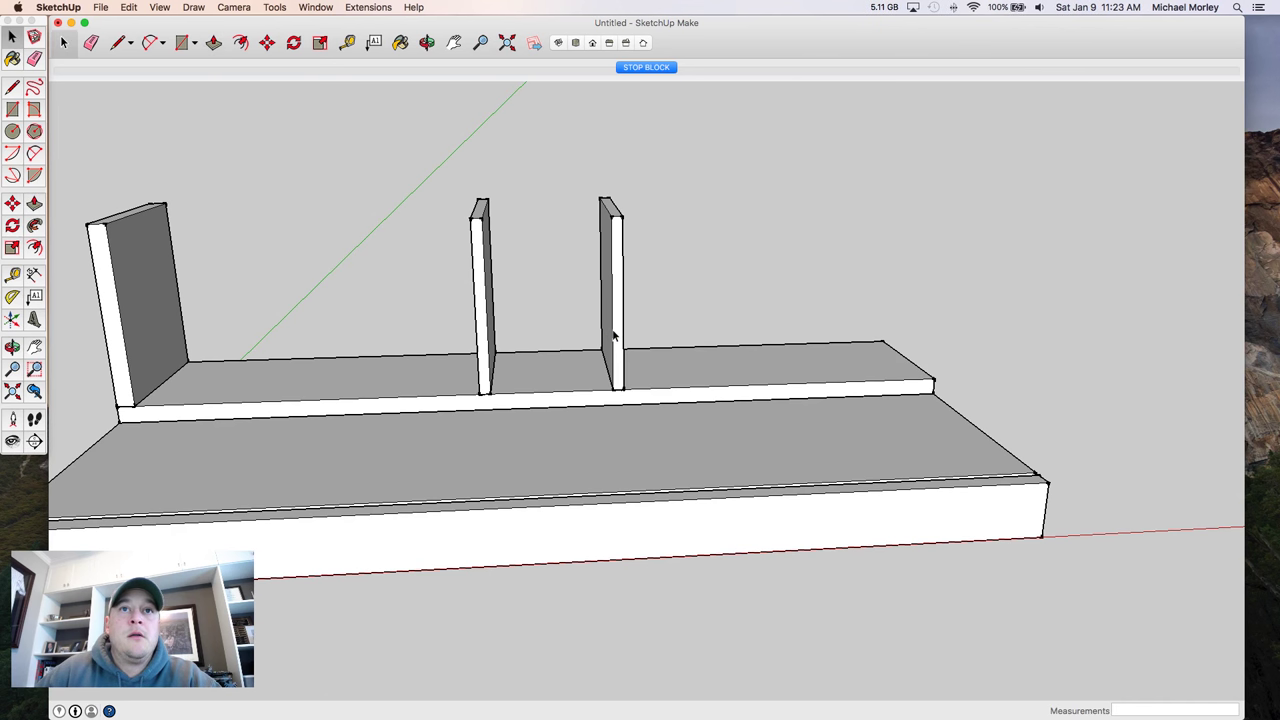
{"action": "triple_click", "coordinate": [614, 336]}
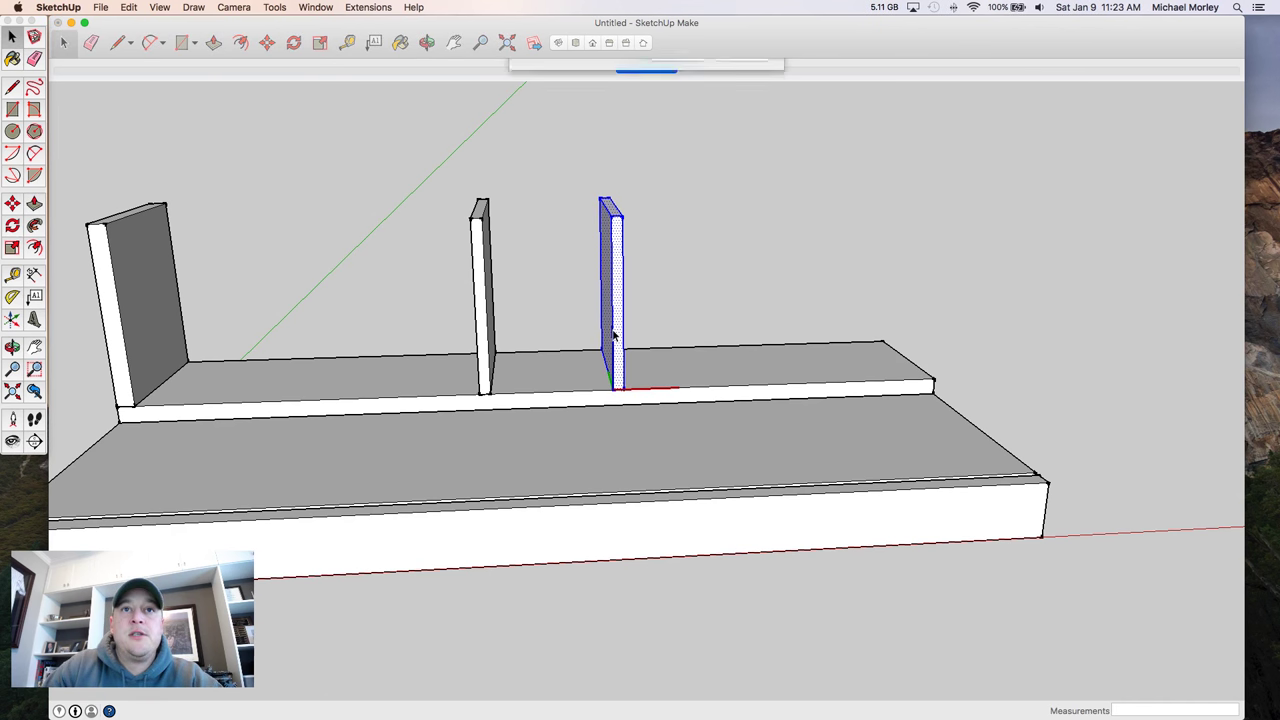
- Make the right and middle 8" posts into components
{"action": "key", "text": "g"}
{"action": "key", "text": "Return"}
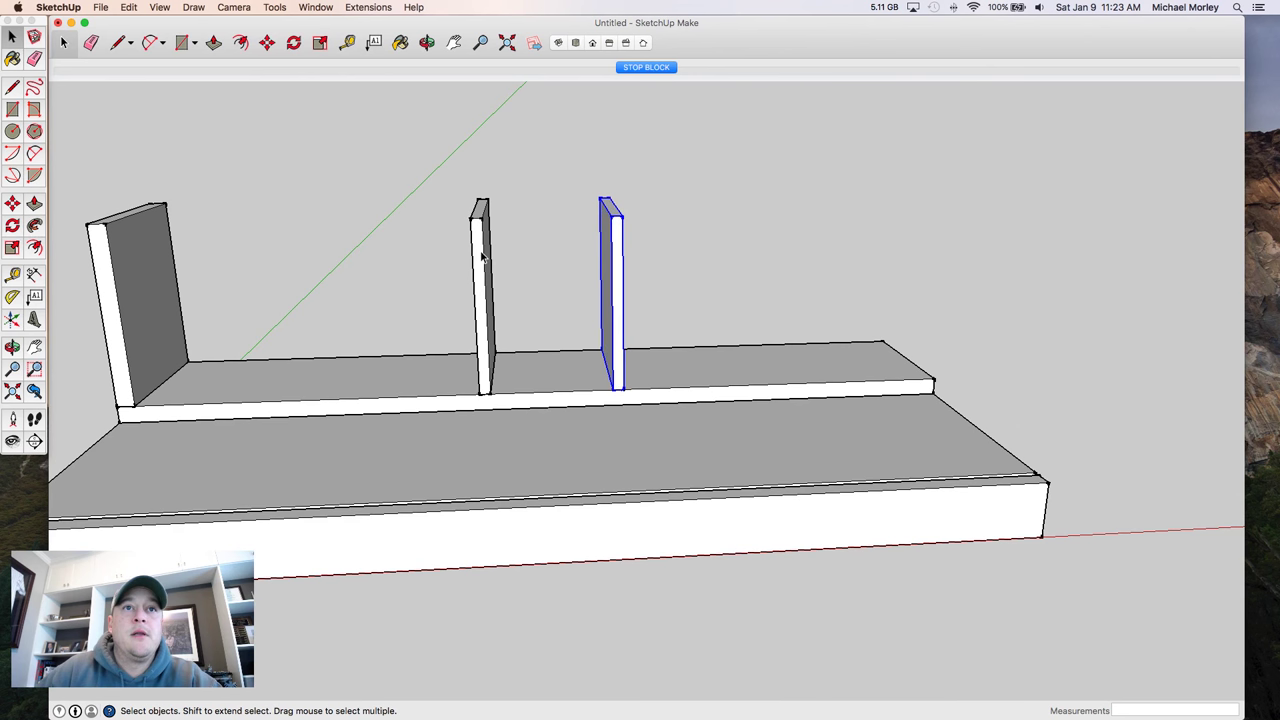
{"action": "triple_click", "coordinate": [482, 257]}
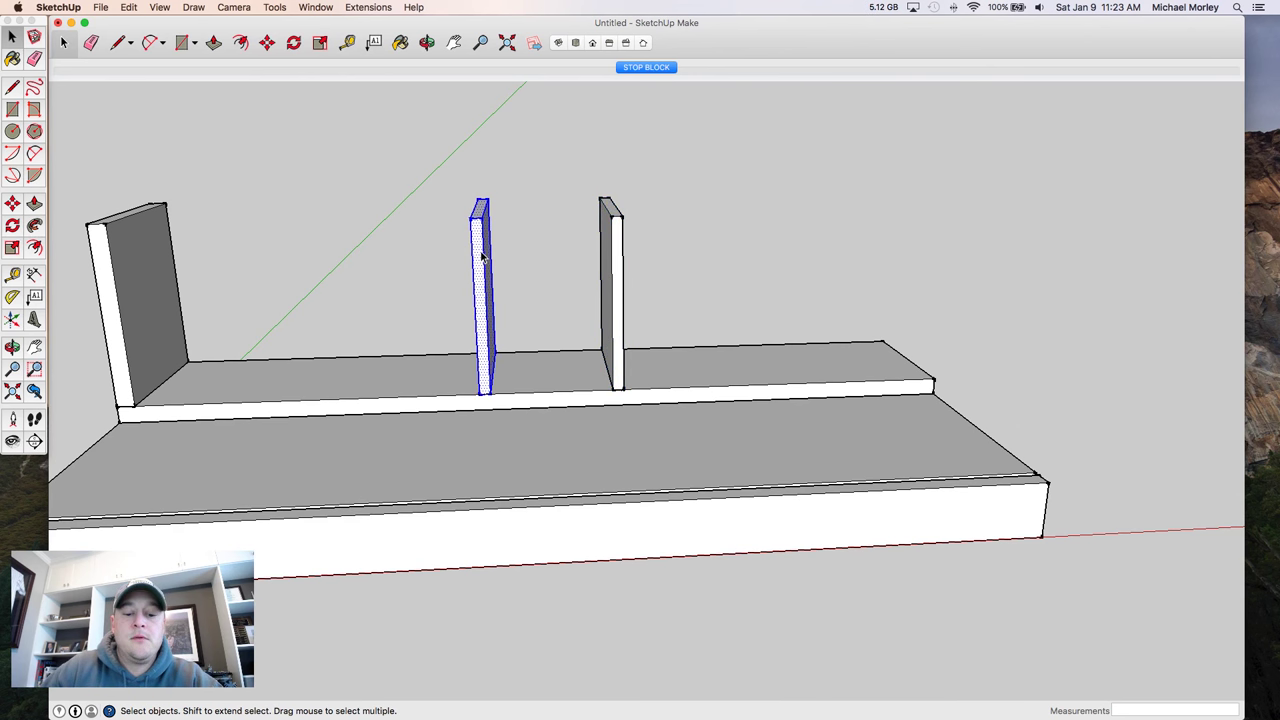
{"action": "key", "text": "g"}
{"action": "key", "text": "Return"}
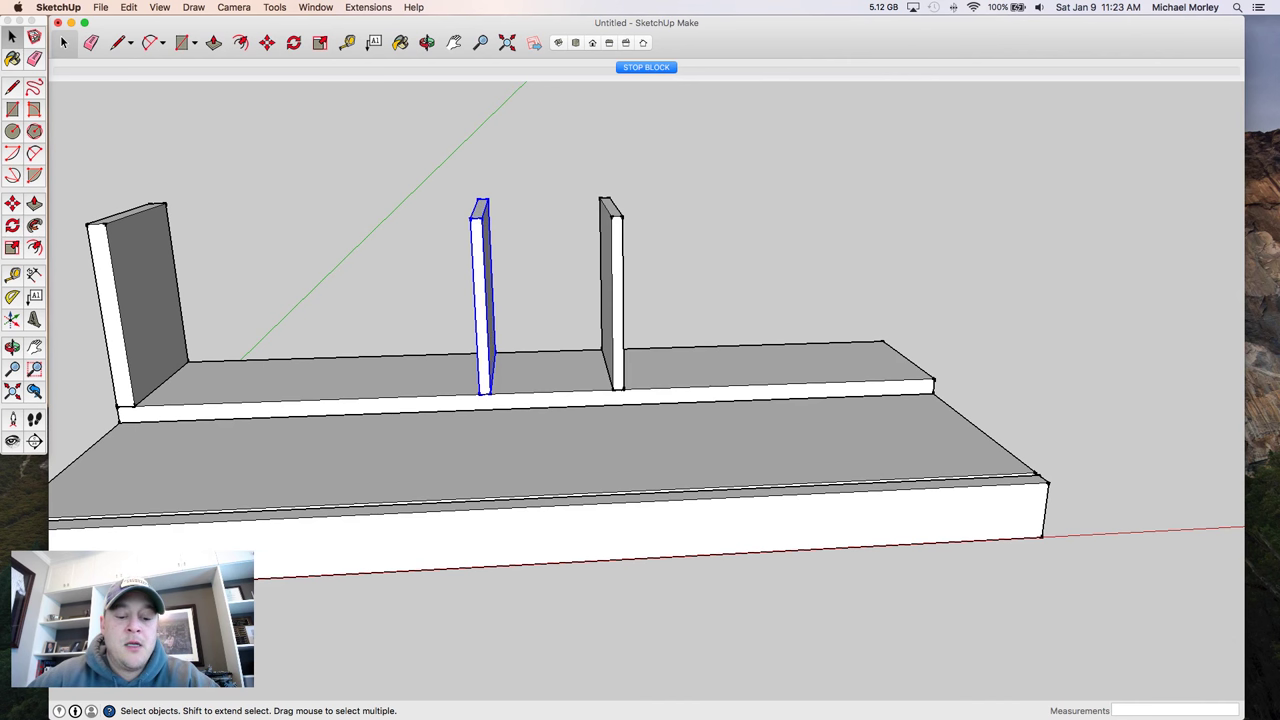
- Switch to the Front standard view of the station
{"action": "key", "text": "o"}
{"action": "left_click", "coordinate": [592, 42]}
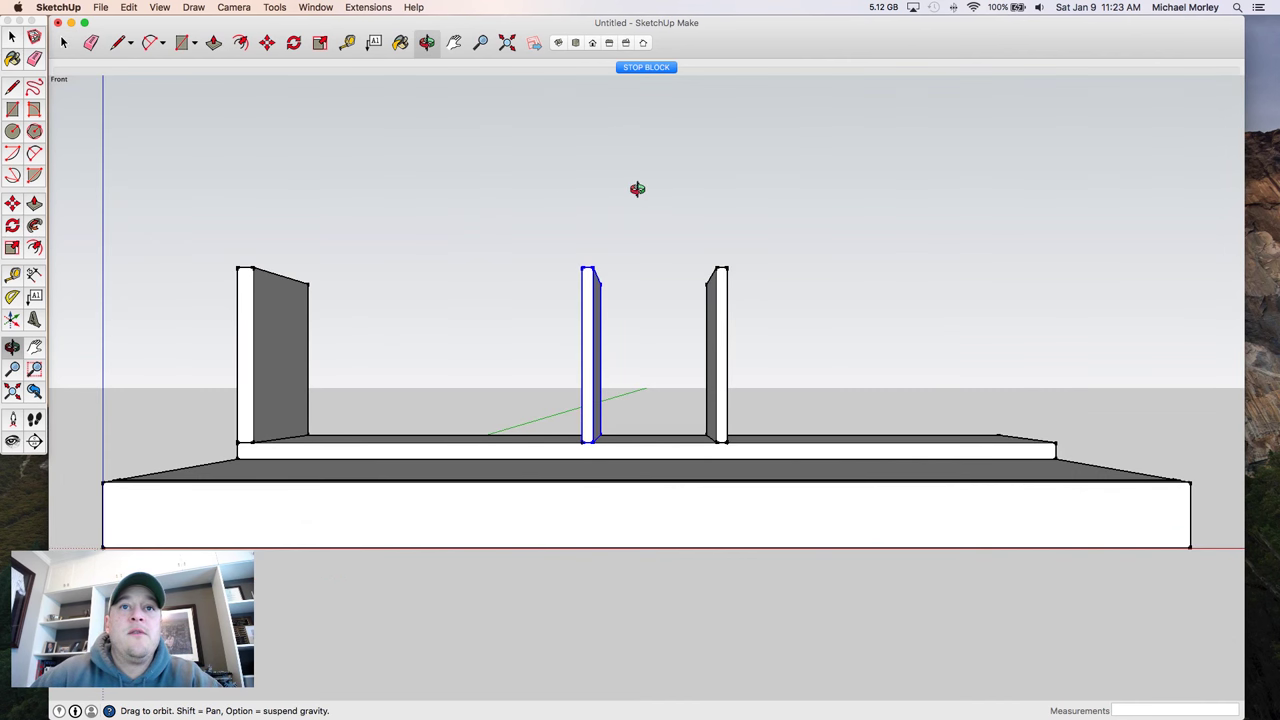
{"action": "key", "text": "space"}
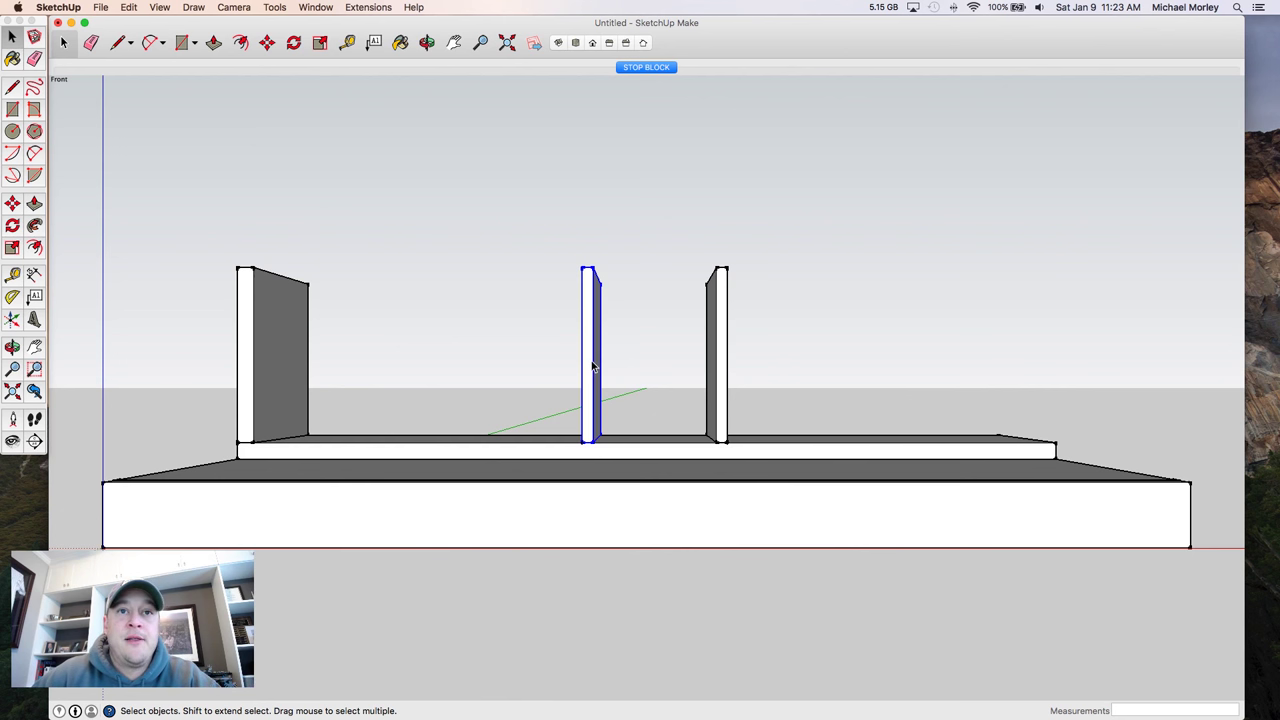
{"action": "key", "text": "t"}
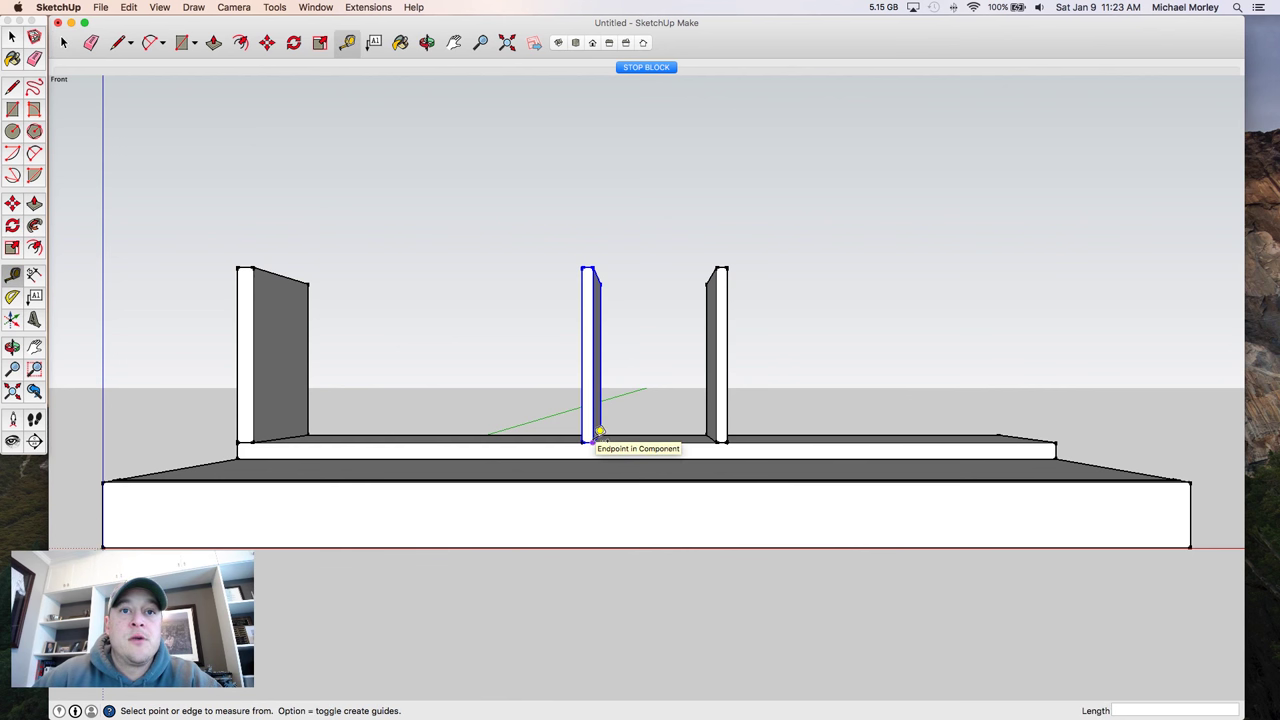
- Mark 3.75" up the middle post and draw a half-inch shelf rectangle between the posts
{"action": "left_click", "coordinate": [599, 356]}
{"action": "type", "text": "3.7"}
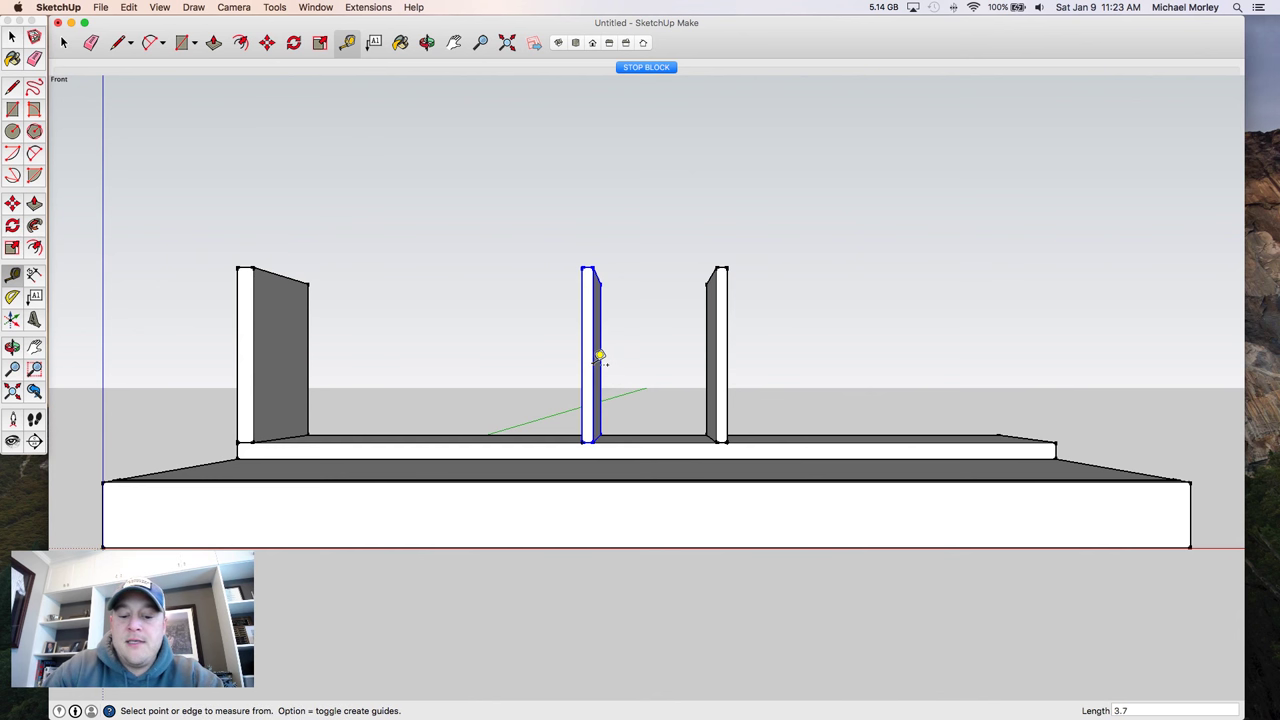
{"action": "type", "text": "5\""}
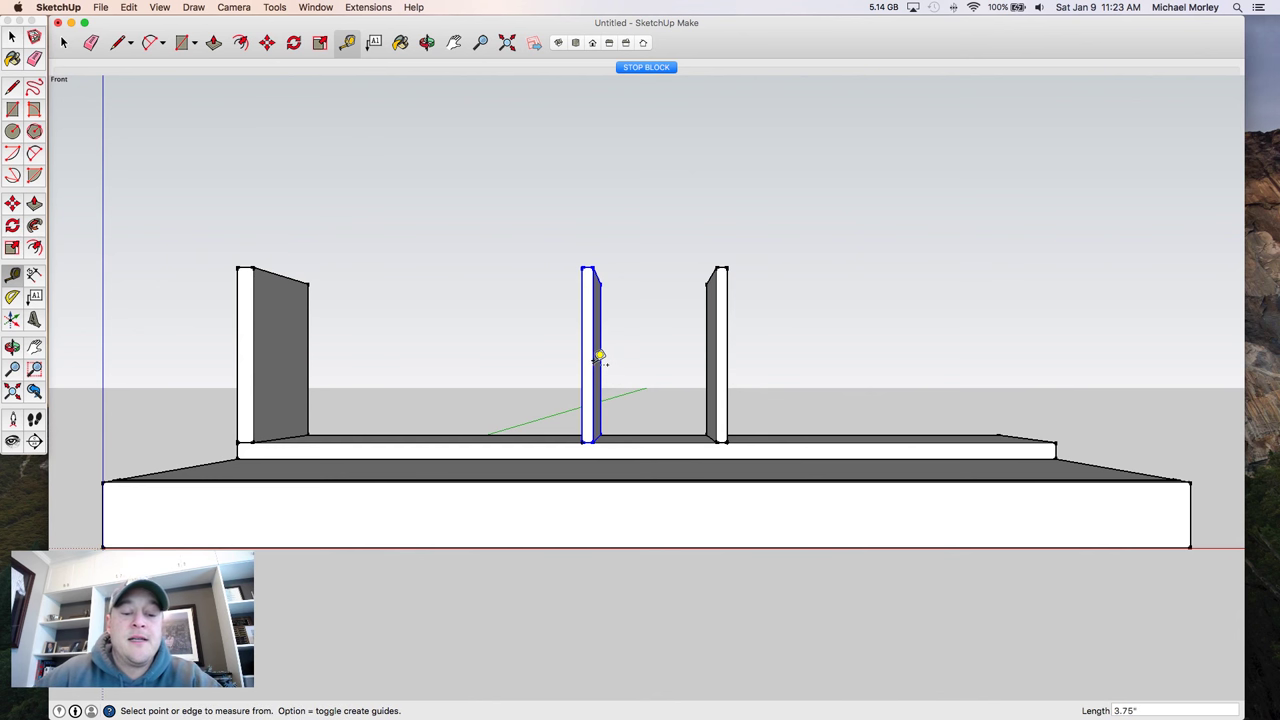
{"action": "type", "text": "r"}
{"action": "middle_click_drag", "start_coordinate": [599, 356], "coordinate": [620, 366]}
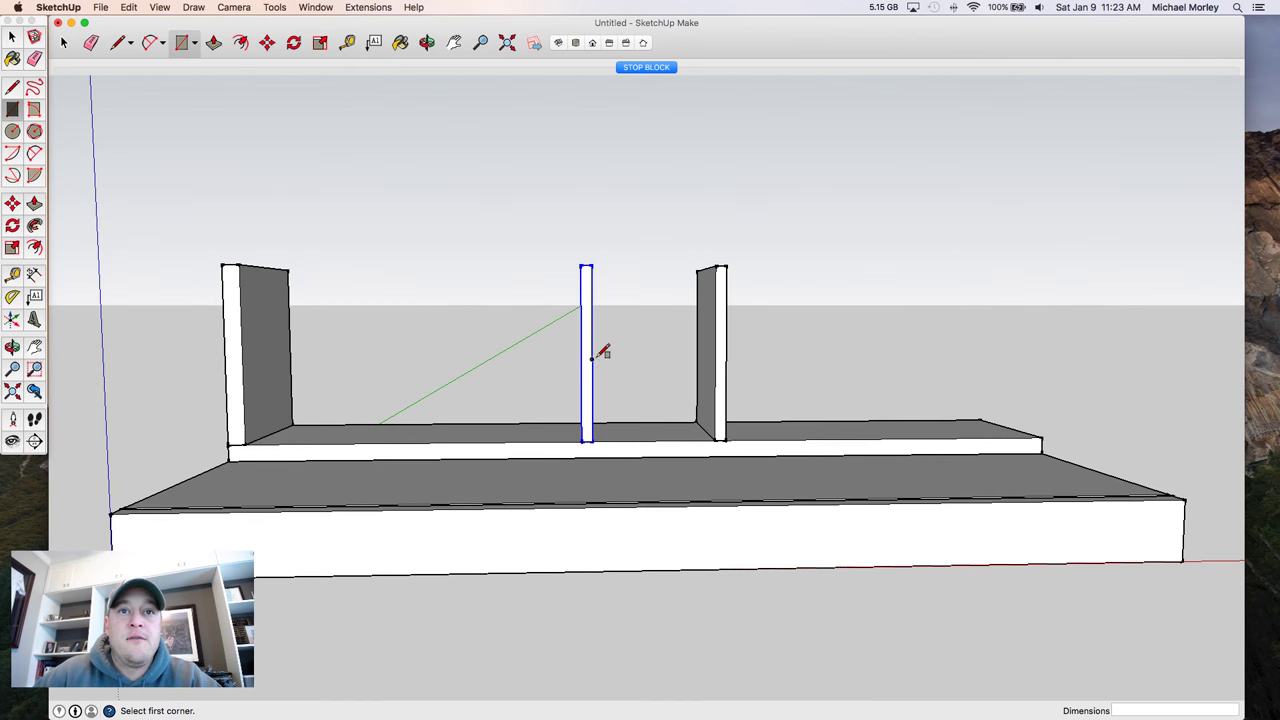
{"action": "left_click", "coordinate": [592, 358]}
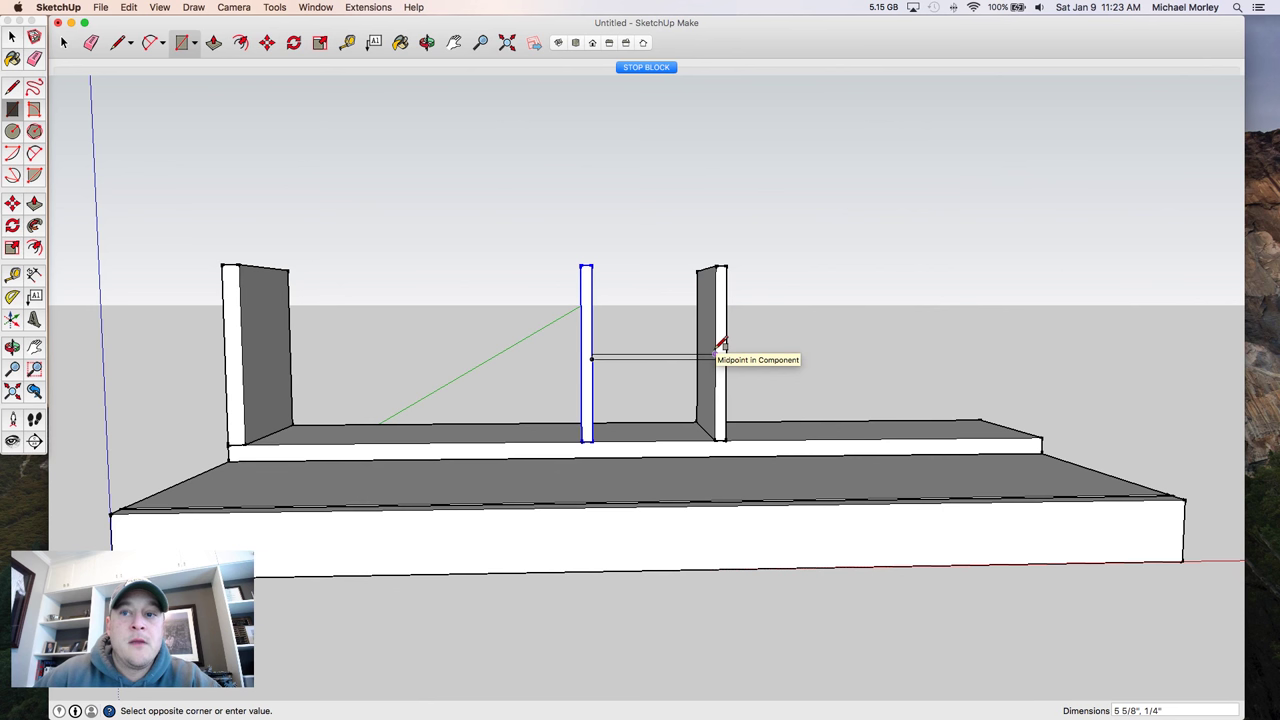
{"action": "left_click", "coordinate": [718, 350]}
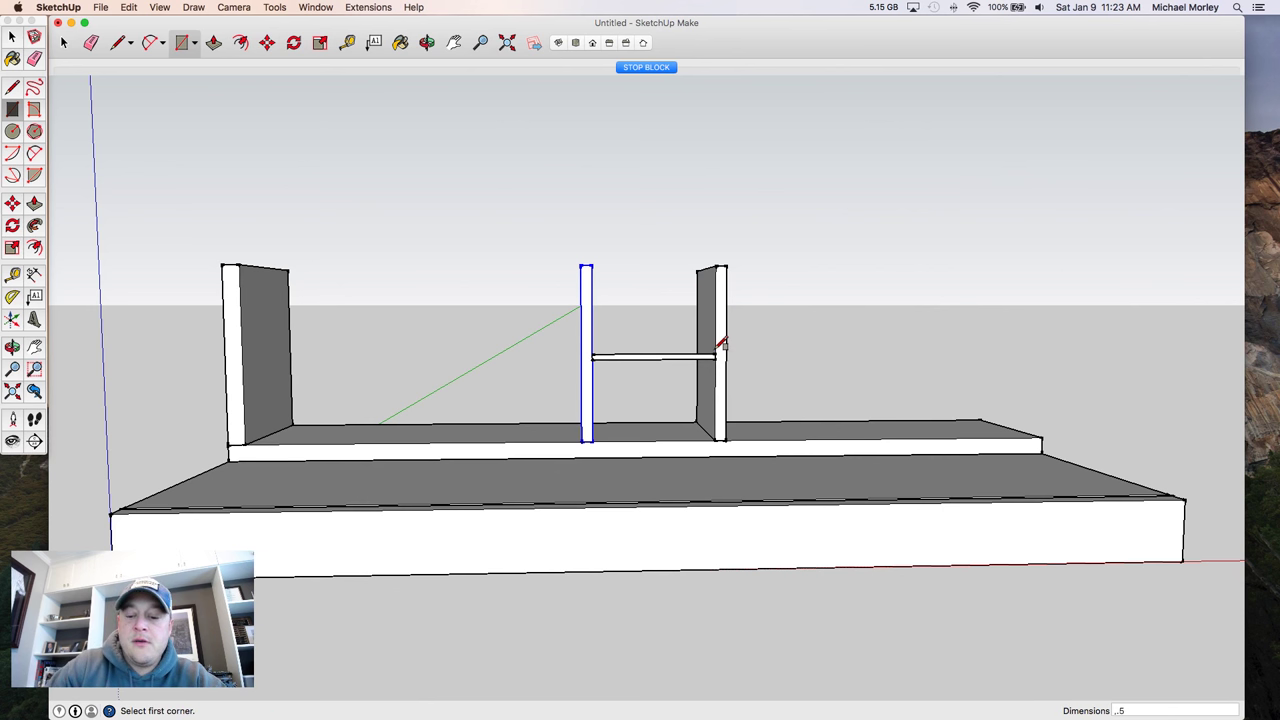
{"action": "type", "text": "\""}
{"action": "key", "text": "Return"}
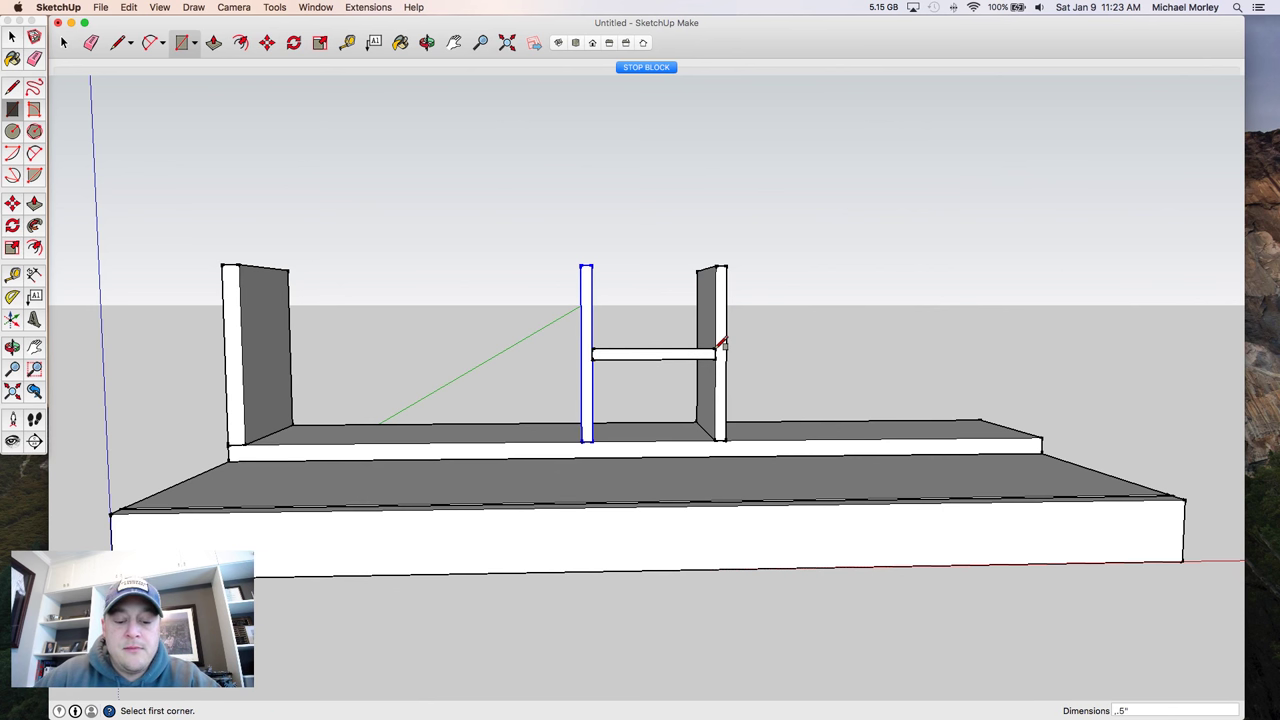
- Pull the shelf out 7 1/4" and make it a component named STOP BLOCK
{"action": "middle_click_drag", "start_coordinate": [722, 345], "coordinate": [586, 434]}
{"action": "middle_click_drag", "start_coordinate": [860, 480], "coordinate": [641, 496]}
{"action": "left_click", "coordinate": [590, 239]}
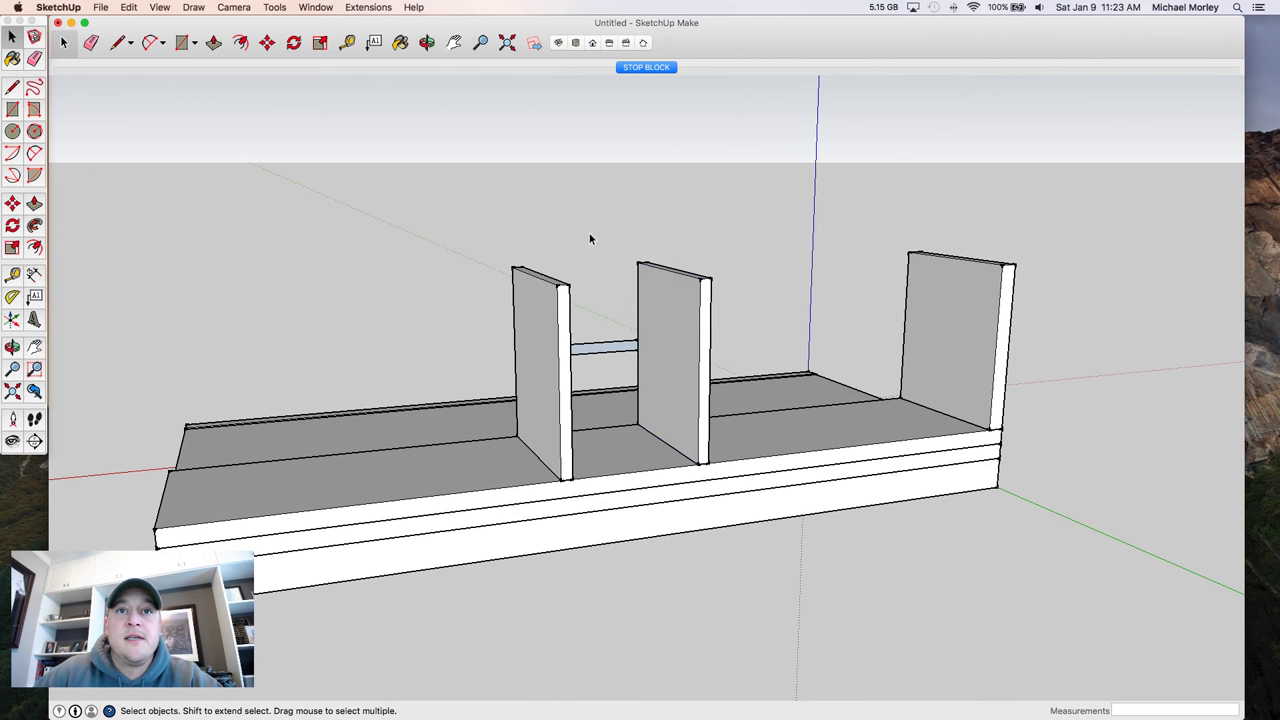
{"action": "key", "text": "p"}
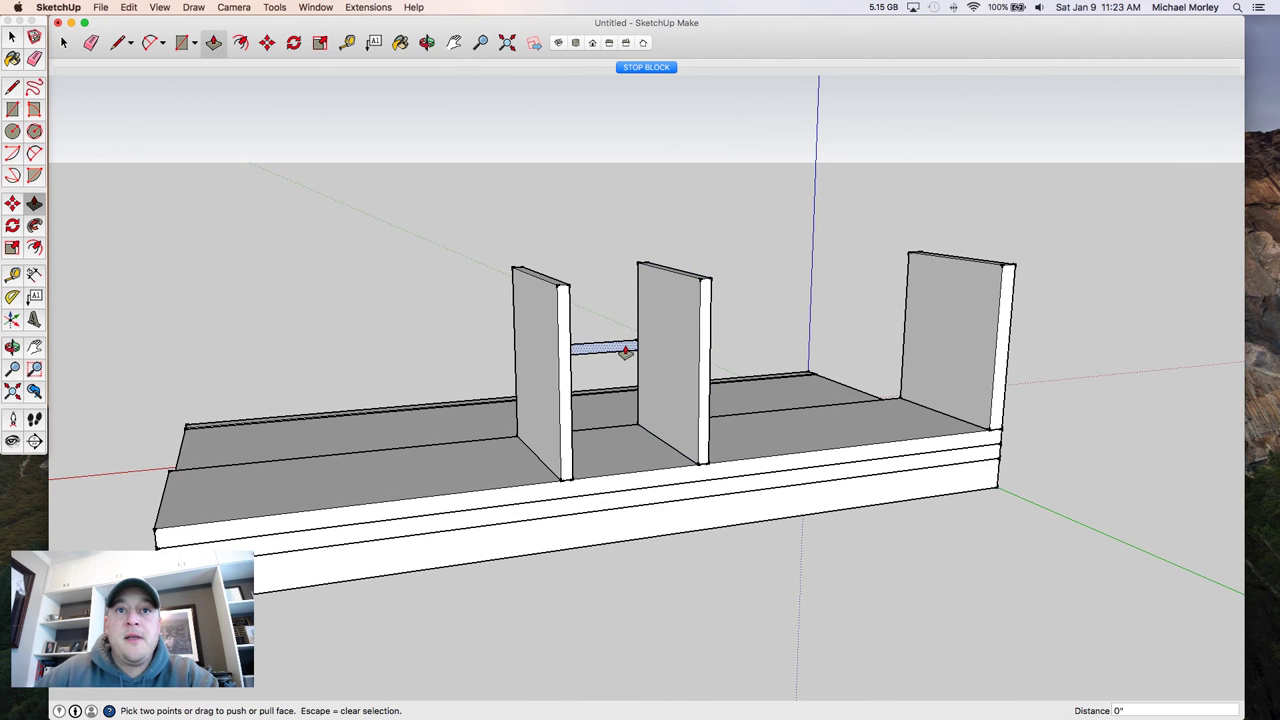
{"action": "left_click", "coordinate": [623, 349]}
{"action": "left_click", "coordinate": [666, 391]}
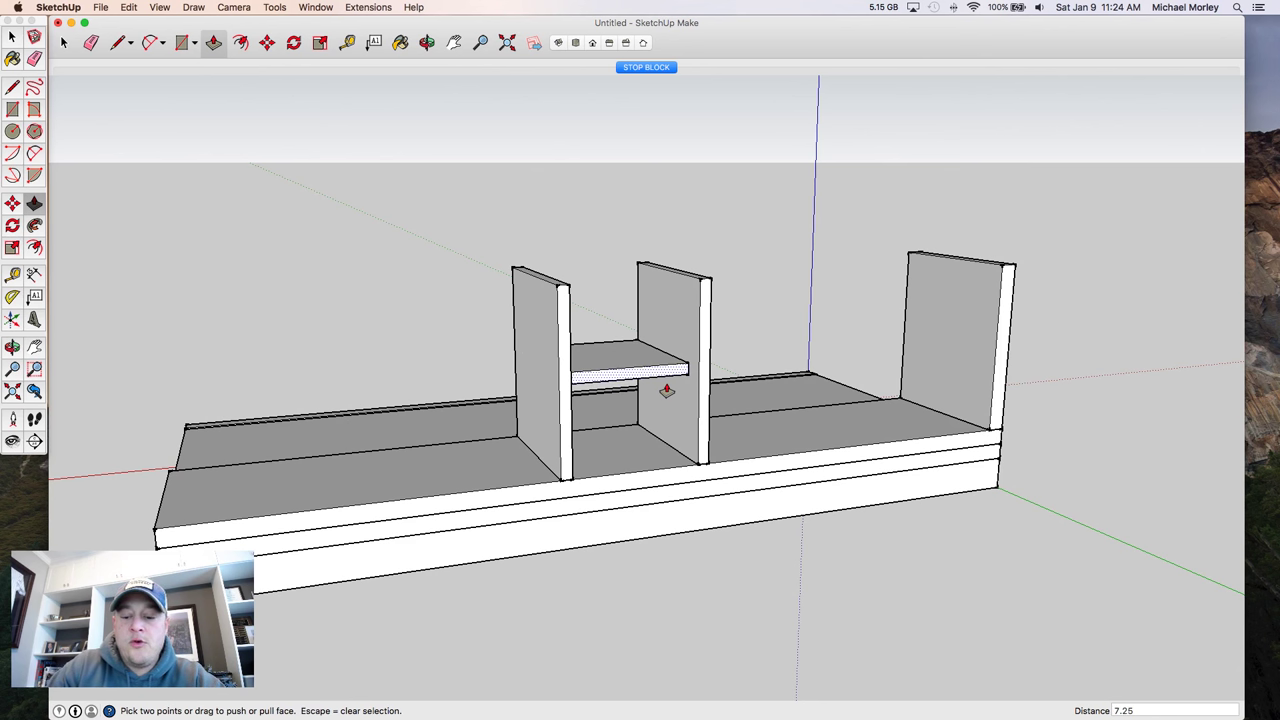
{"action": "key", "text": "Return"}
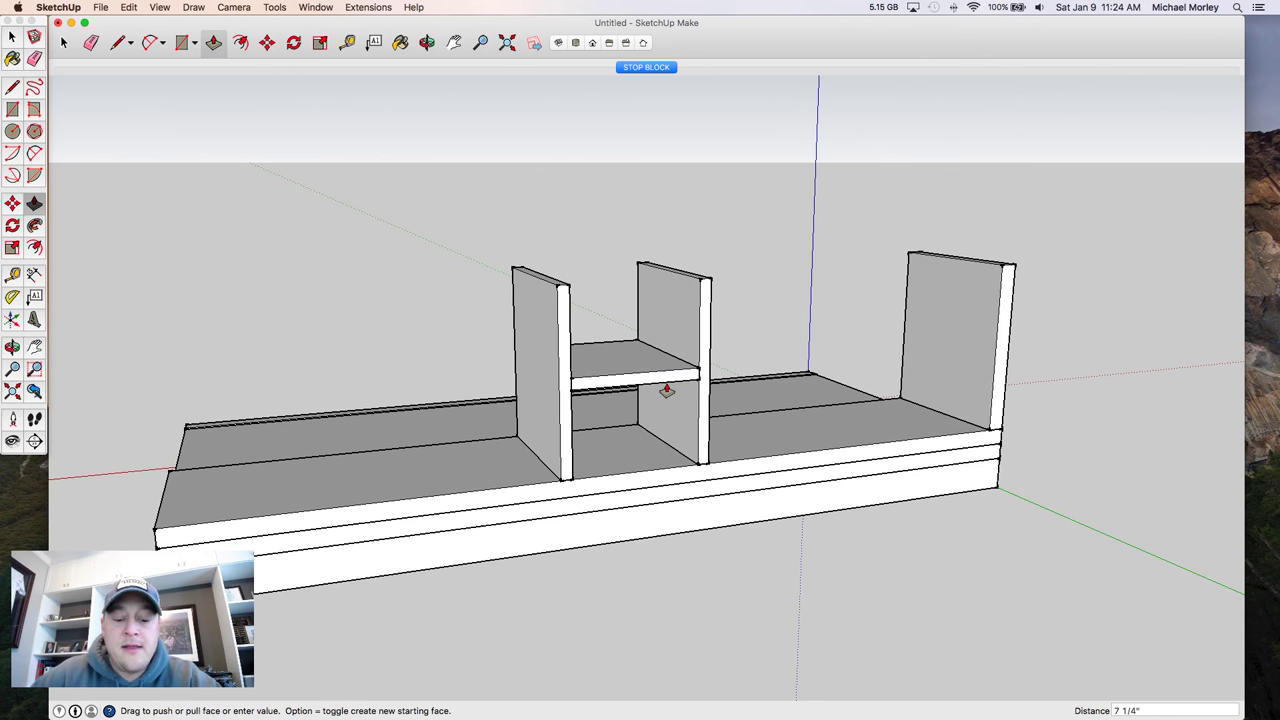
{"action": "key", "text": "space"}
{"action": "triple_click", "coordinate": [603, 366]}
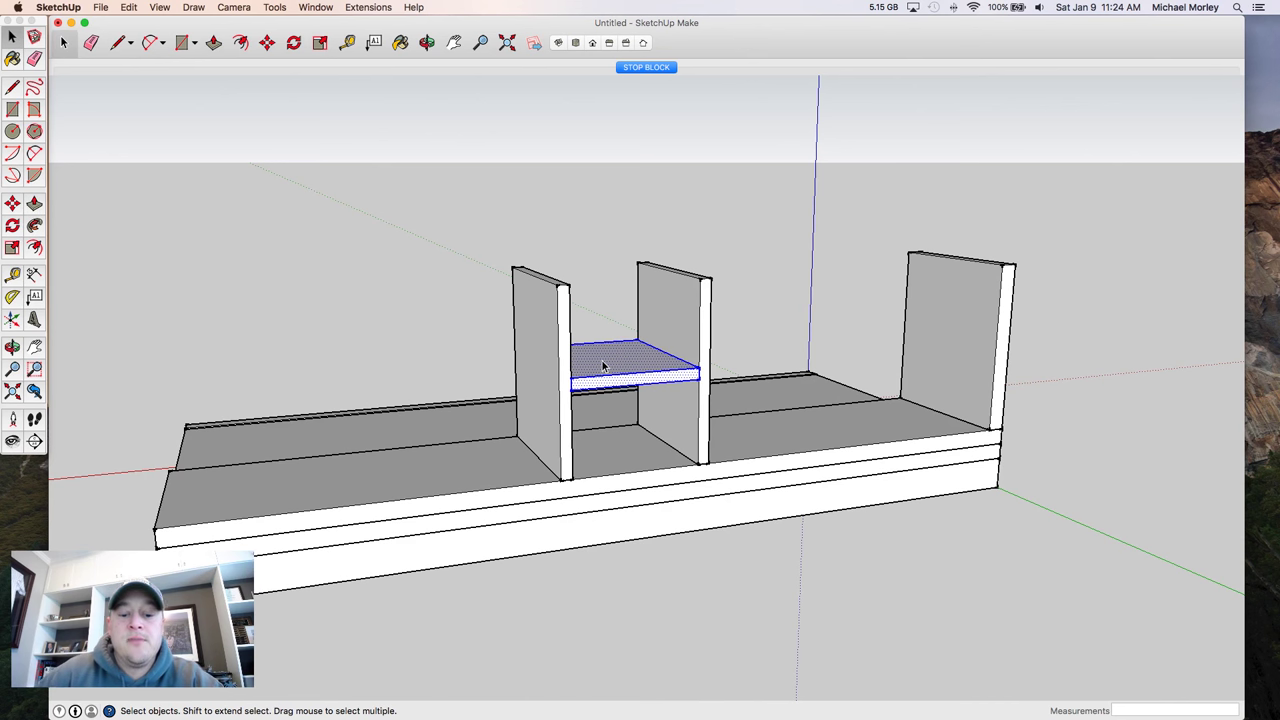
{"action": "type", "text": "gSTOP BLOCK"}
{"action": "key", "text": "Return"}
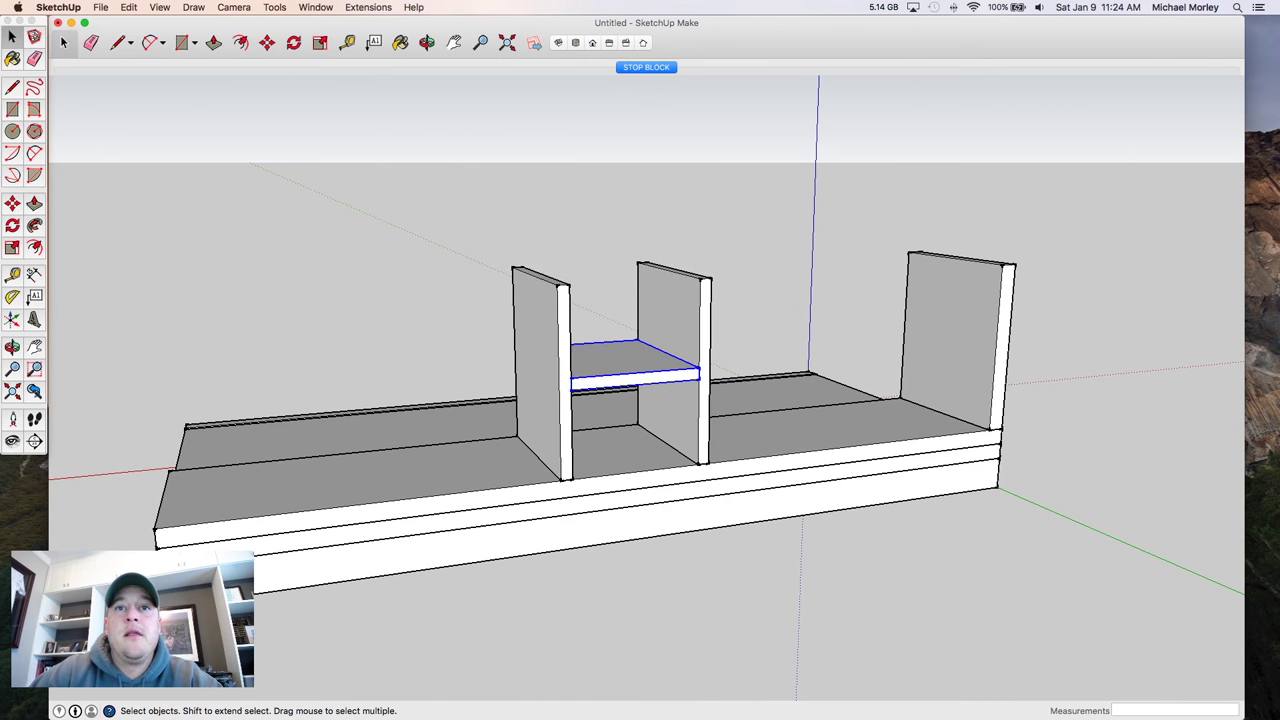
- From a side view, copy the bottom trim board up to the panel's top corner
{"action": "left_click", "coordinate": [648, 68]}
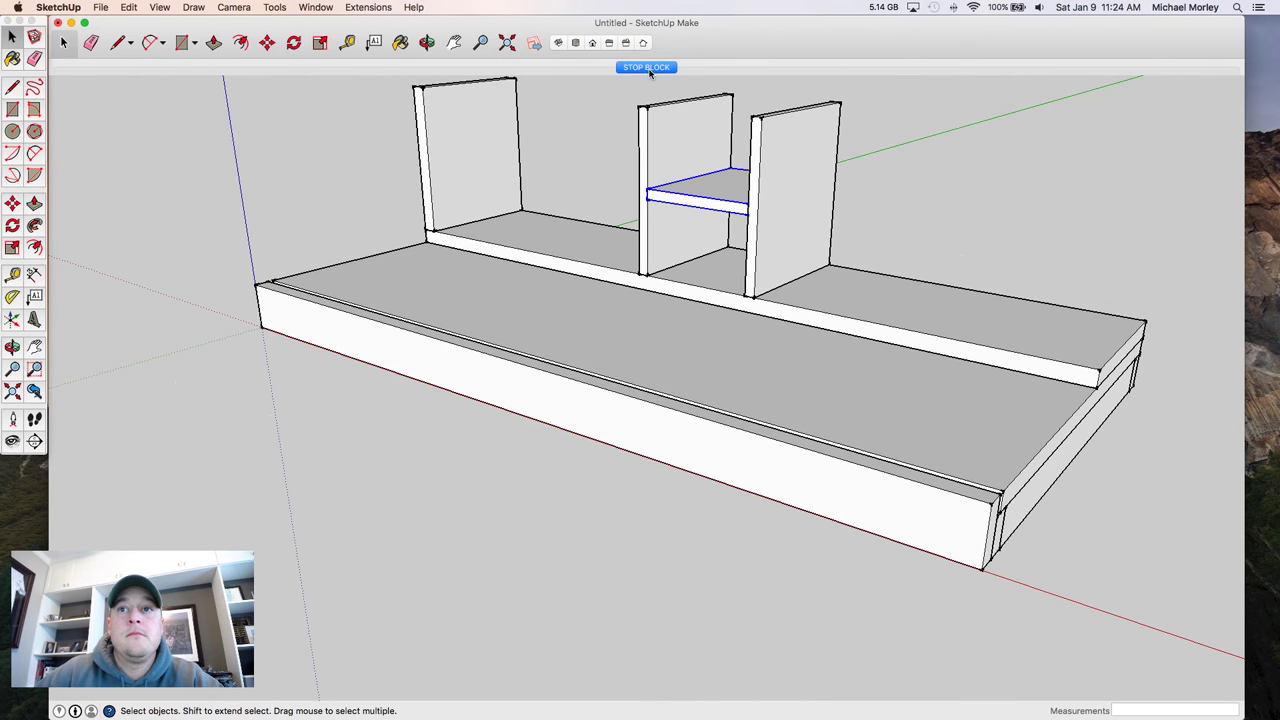
{"action": "key", "text": "h"}
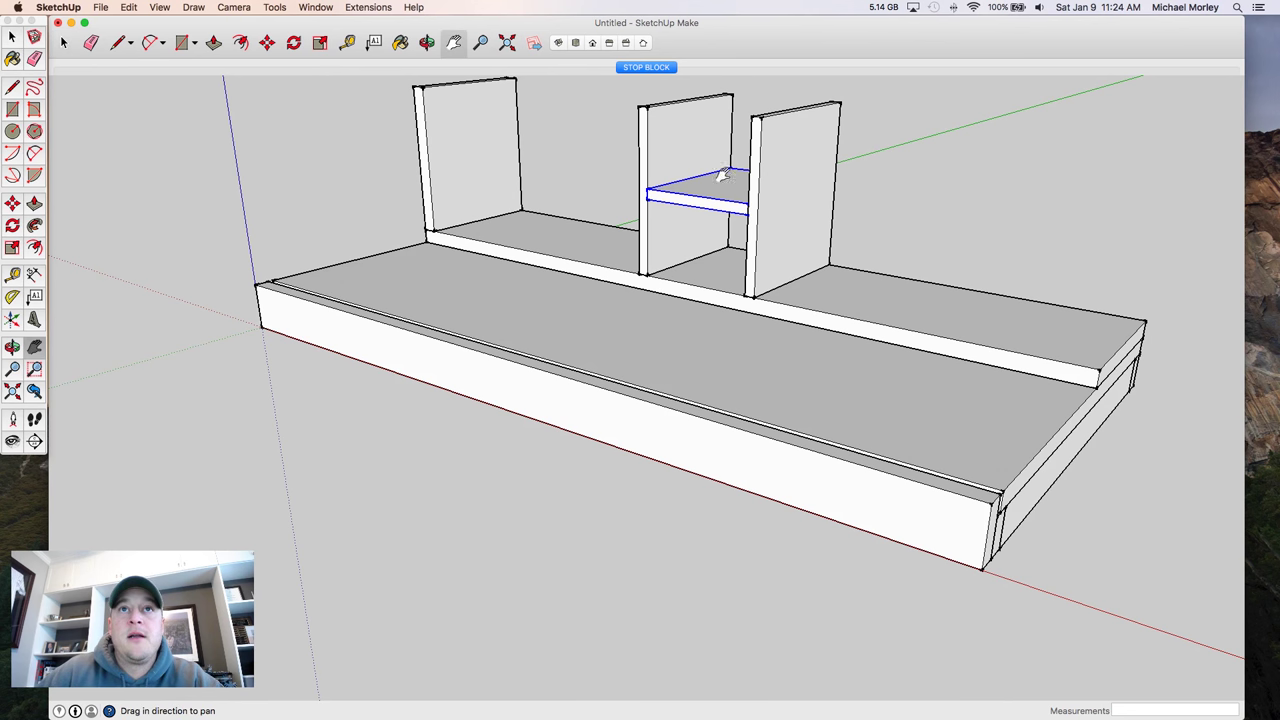
{"action": "left_click_drag", "start_coordinate": [866, 149], "coordinate": [763, 203]}
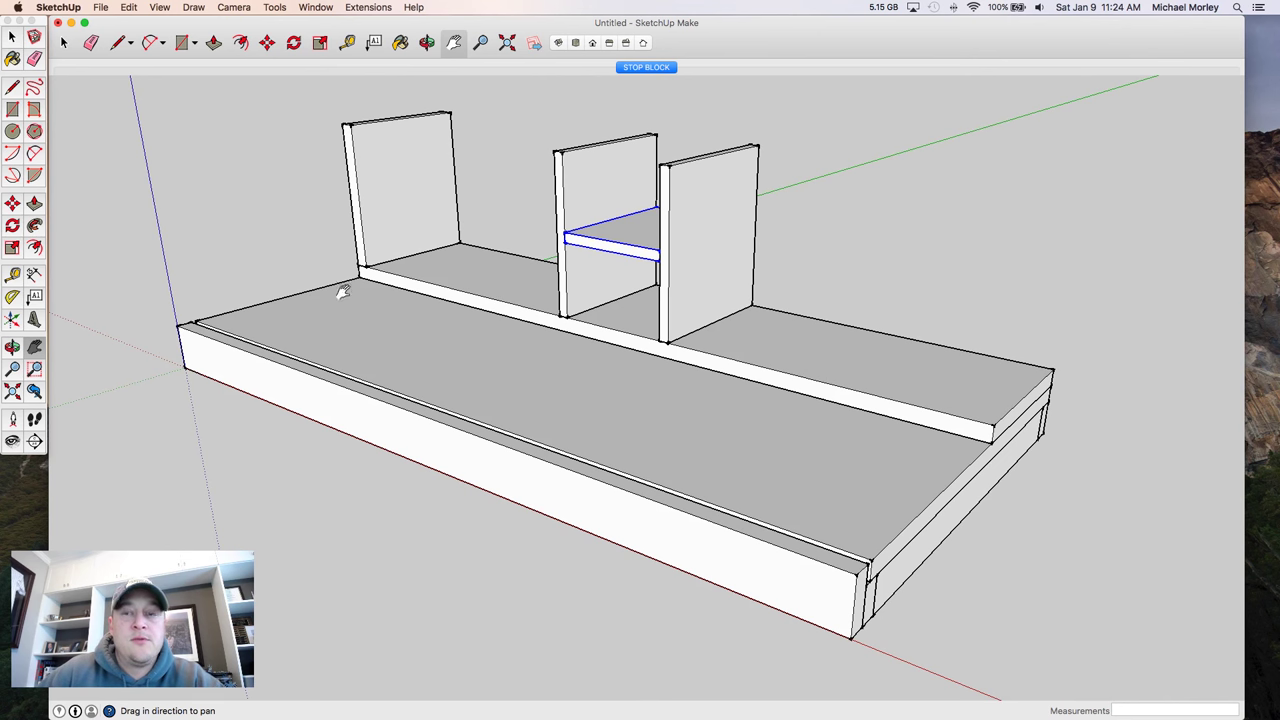
{"action": "key", "text": "o"}
{"action": "left_click_drag", "start_coordinate": [277, 289], "coordinate": [608, 369]}
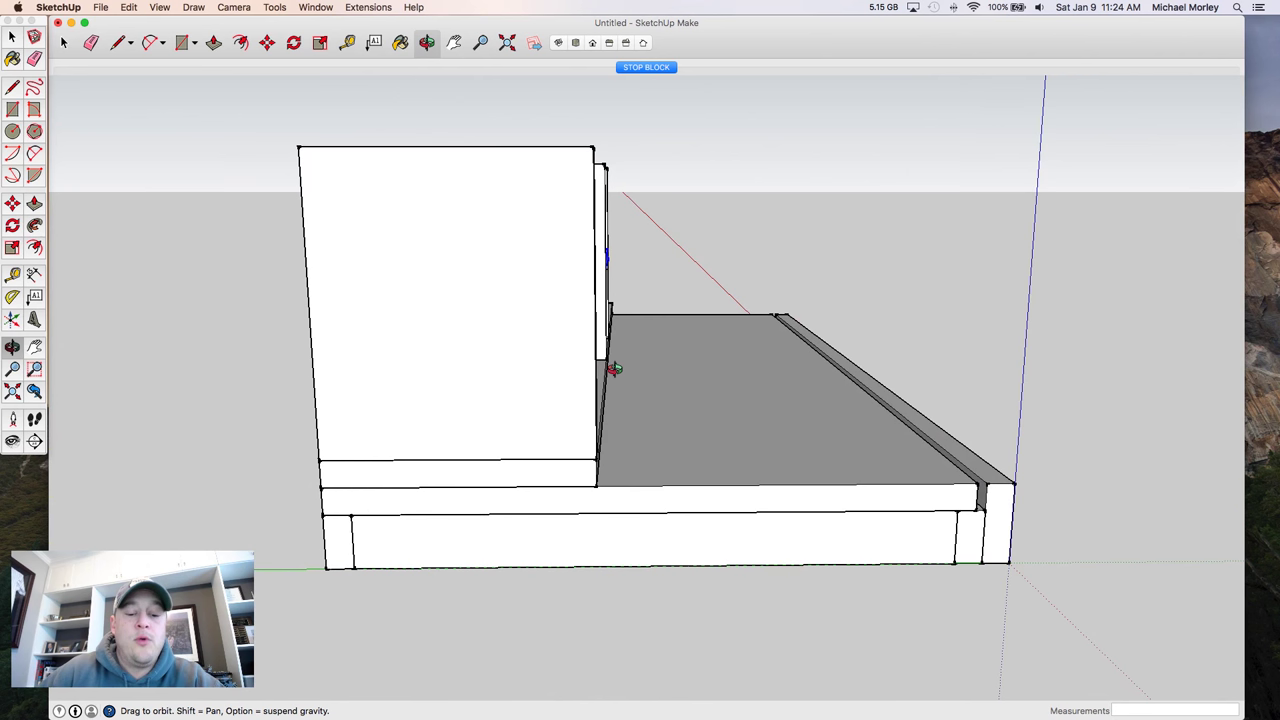
{"action": "key", "text": "space"}
{"action": "left_click", "coordinate": [578, 483]}
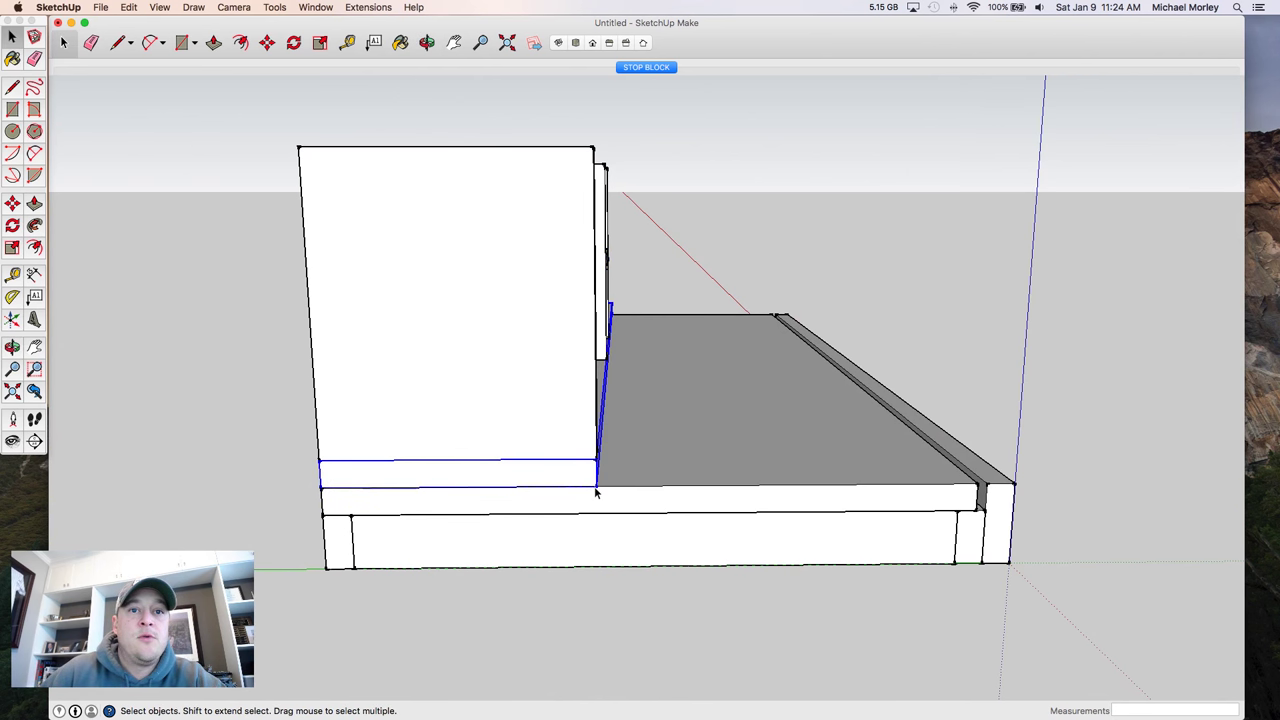
{"action": "key", "text": "m"}
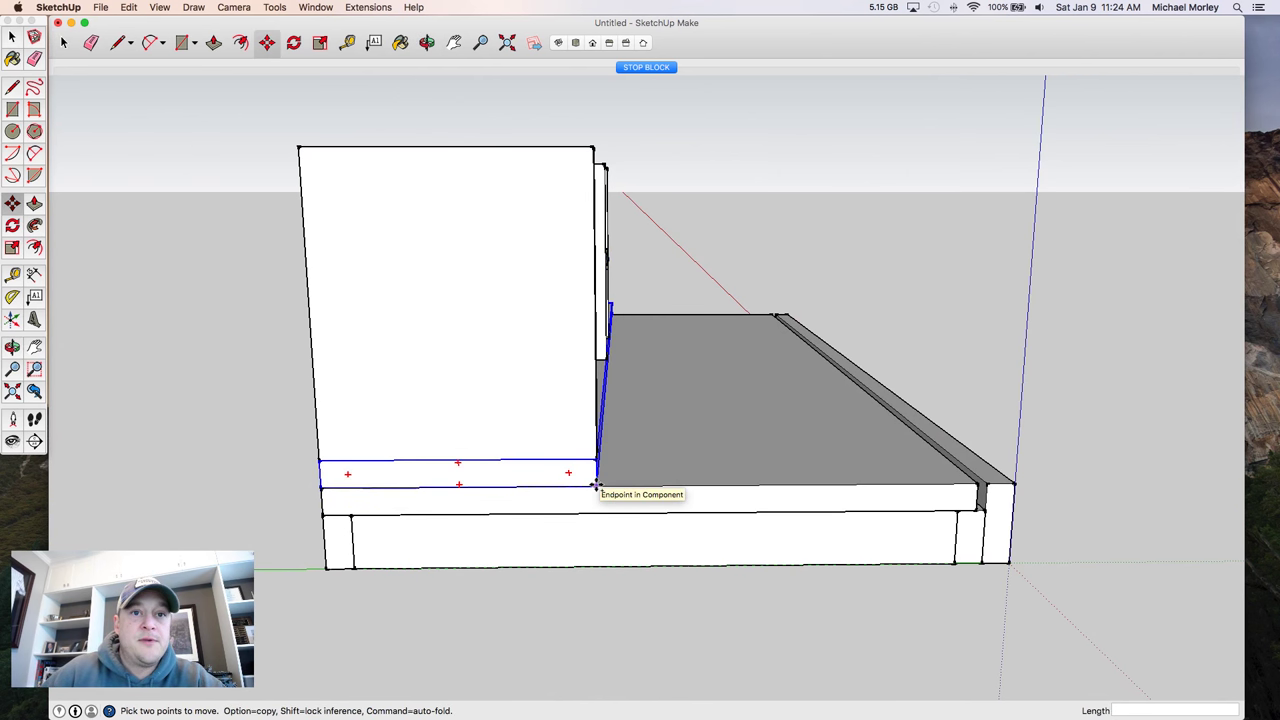
{"action": "left_click", "coordinate": [597, 485]}
{"action": "key", "text": "alt"}
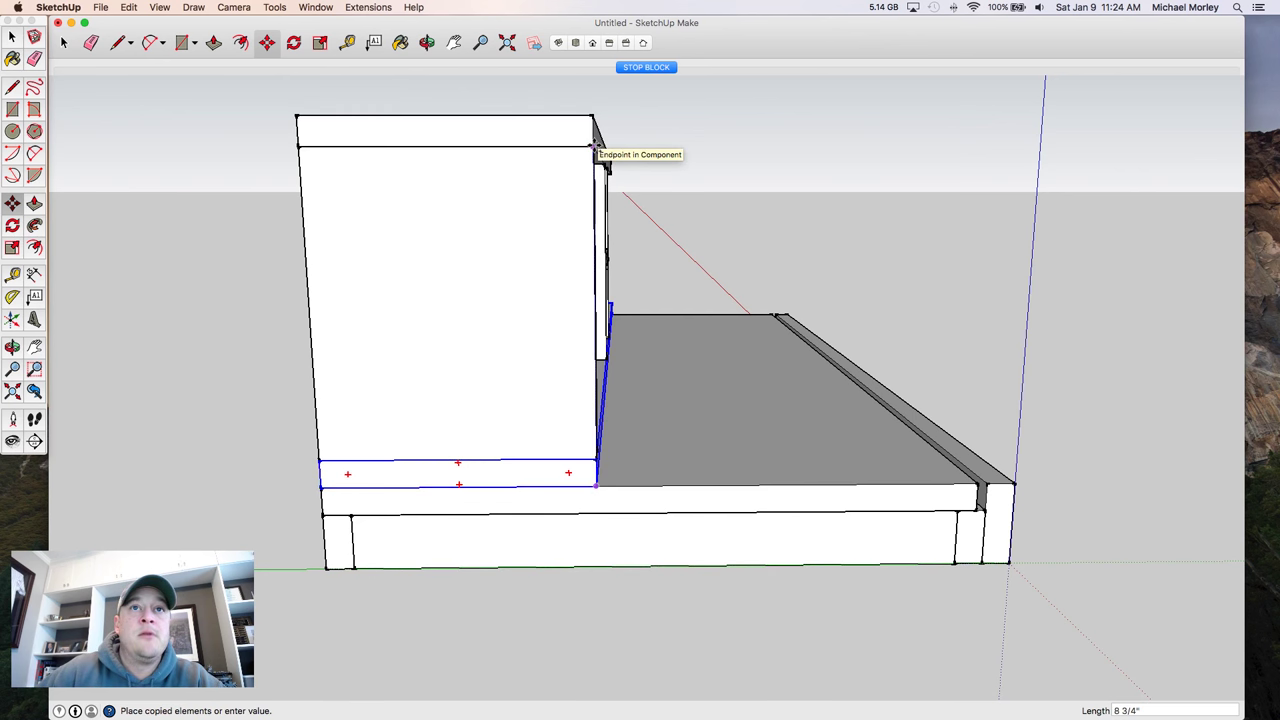
{"action": "left_click", "coordinate": [595, 147]}
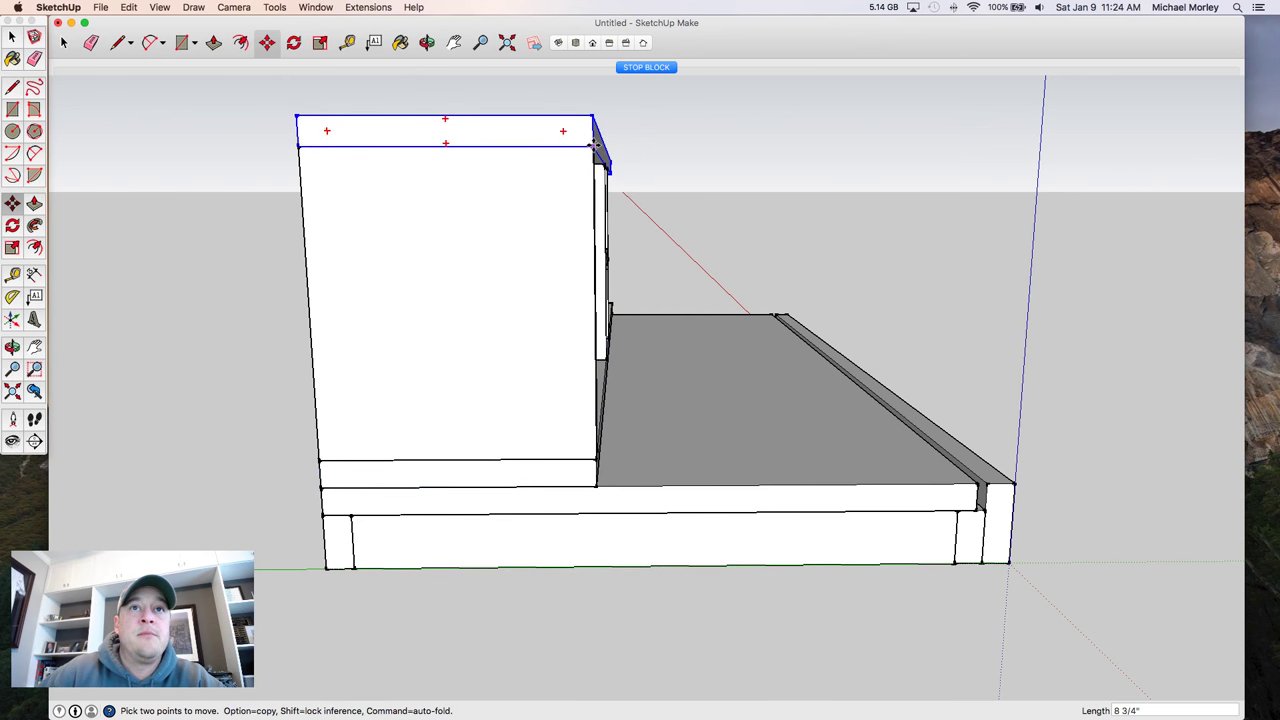
- Return to the STOP BLOCK scene and pan to recenter the cabinet
{"action": "left_click", "coordinate": [648, 66]}
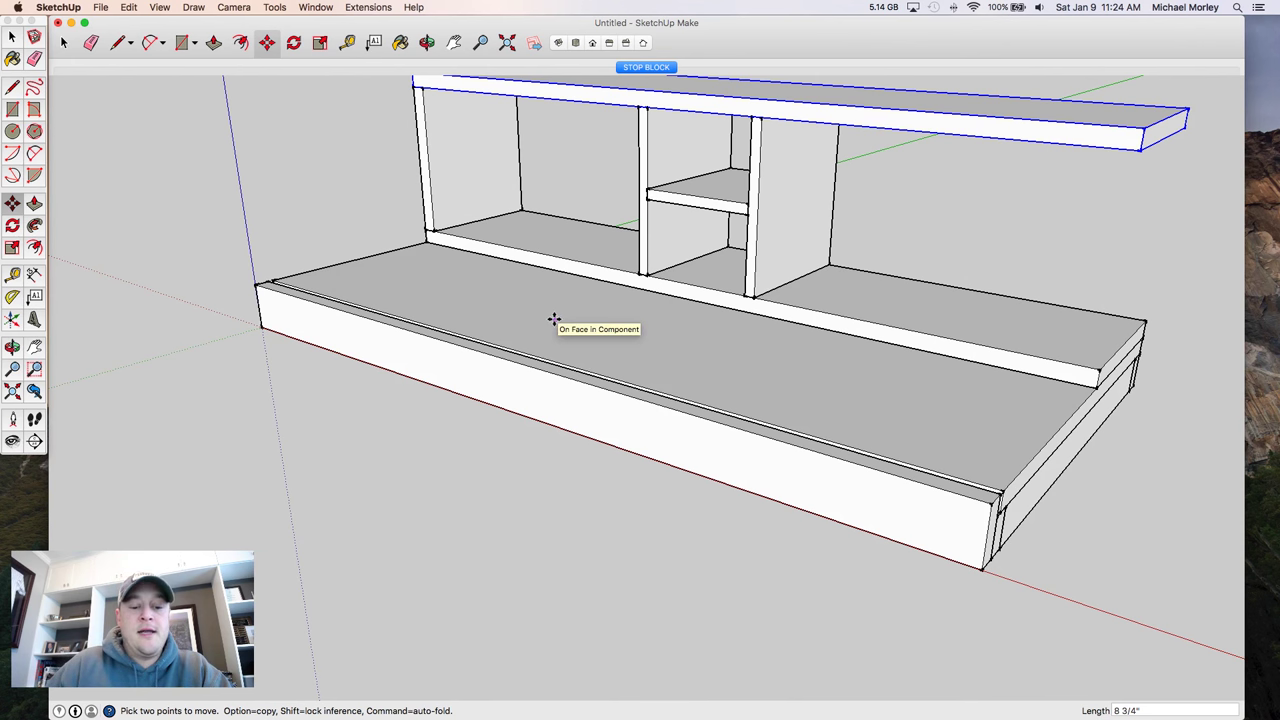
{"action": "key", "text": "h"}
{"action": "left_click_drag", "start_coordinate": [593, 302], "coordinate": [482, 332]}
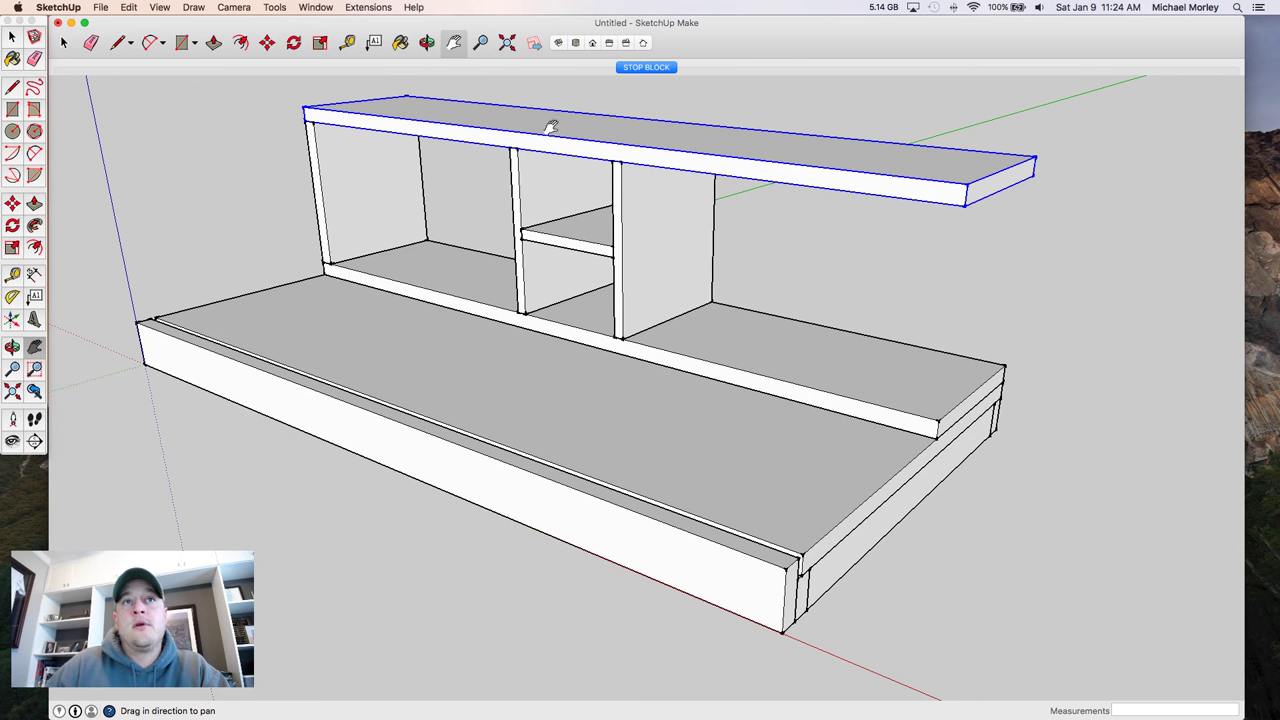
{"action": "key", "text": "space"}
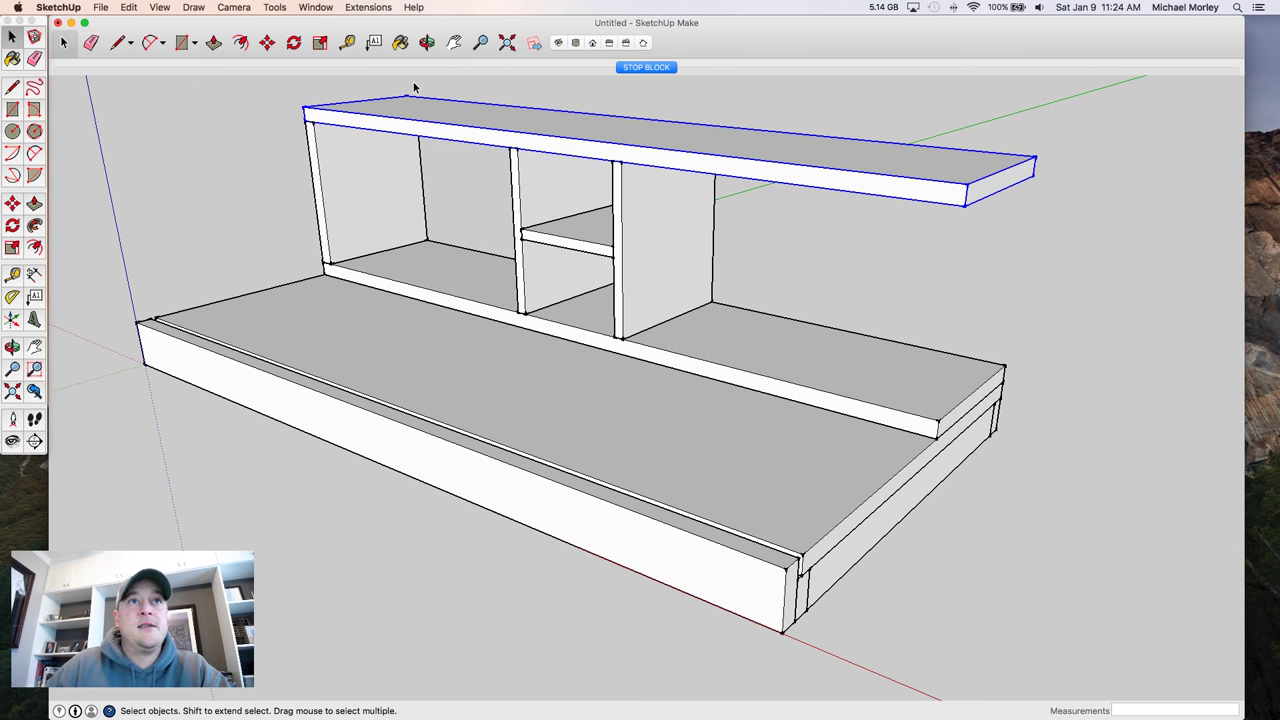
- Draw a rectangle over the top board and pull it up as a thin 0.25" layer
{"action": "left_click", "coordinate": [241, 117]}
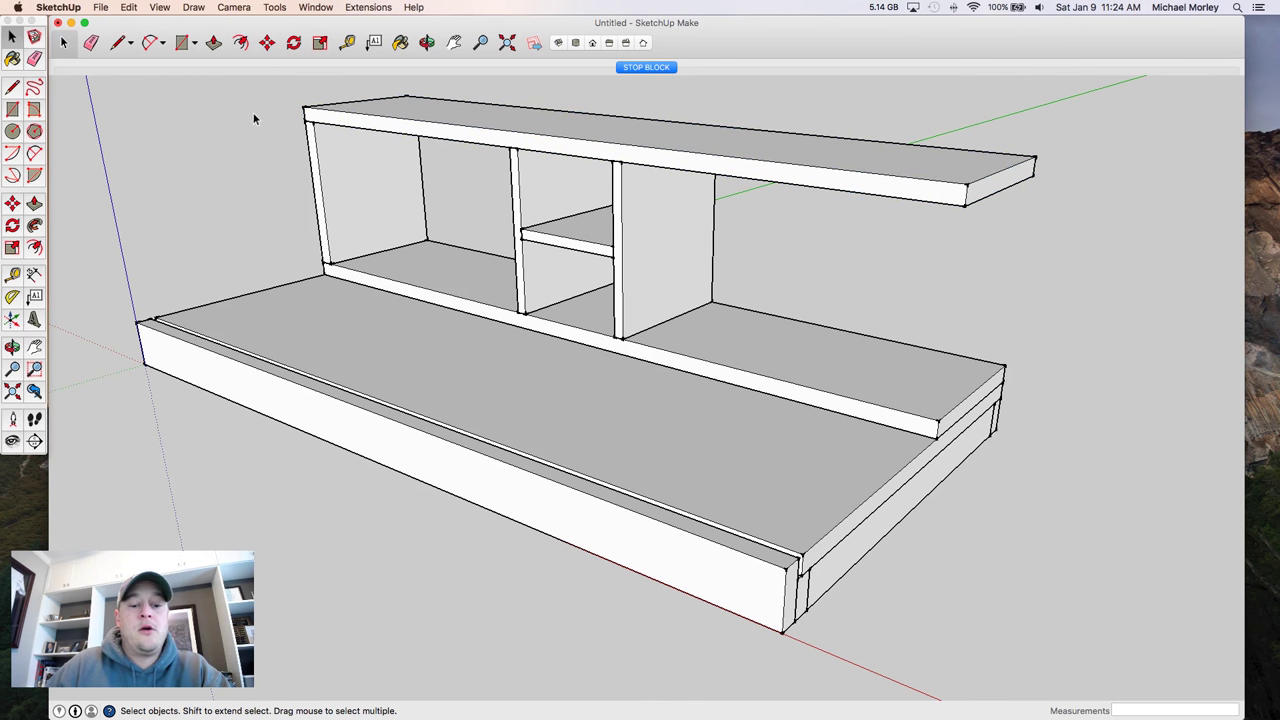
{"action": "key", "text": "r"}
{"action": "left_click", "coordinate": [406, 96]}
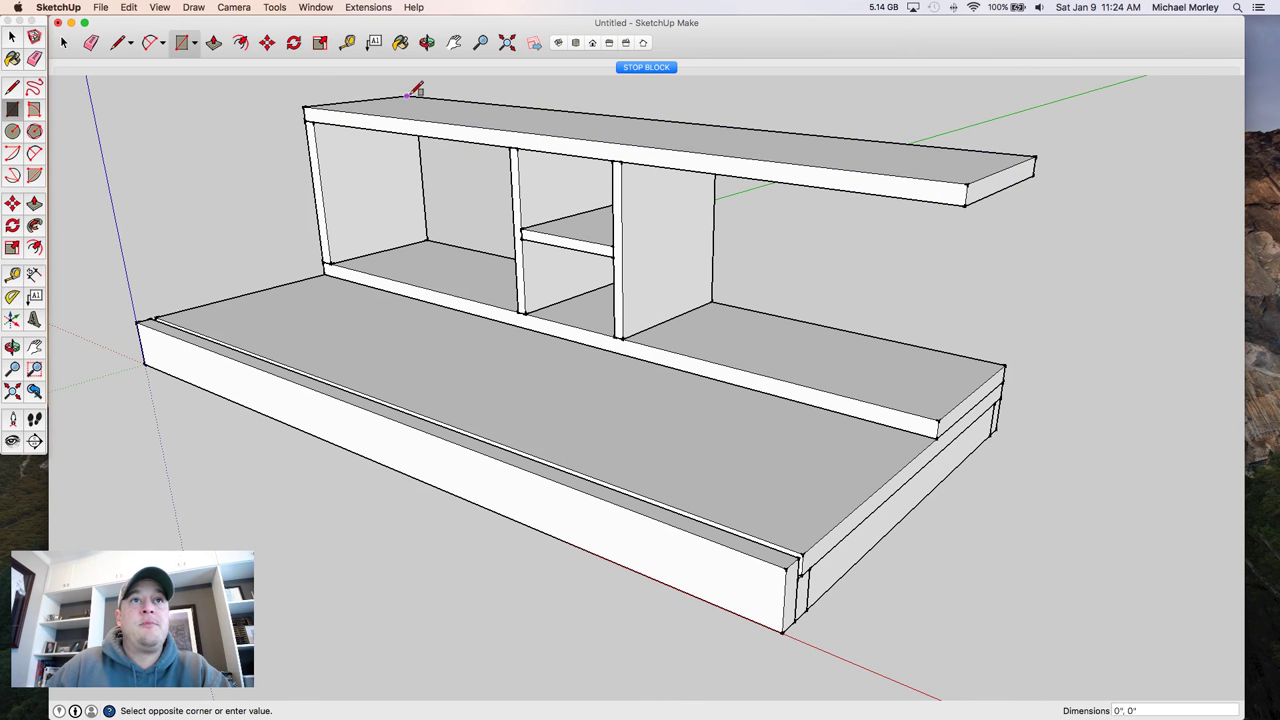
{"action": "left_click", "coordinate": [968, 181]}
{"action": "key", "text": "p"}
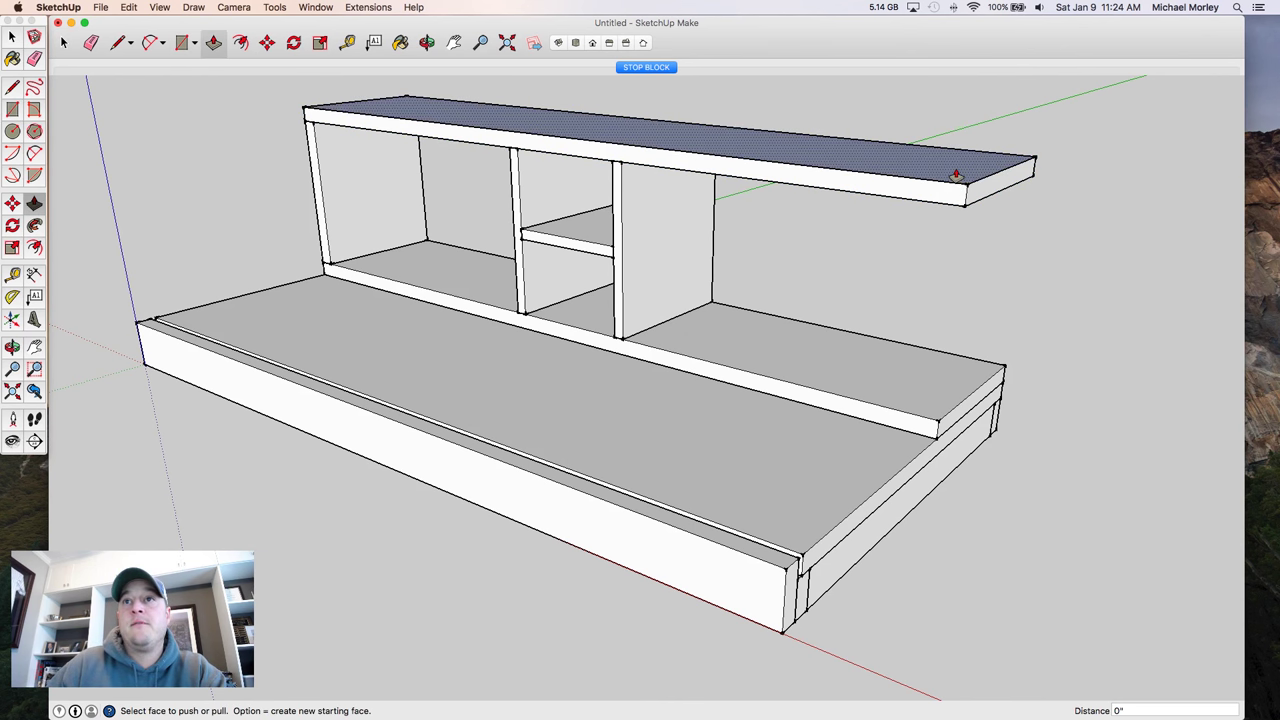
{"action": "left_click", "coordinate": [956, 175]}
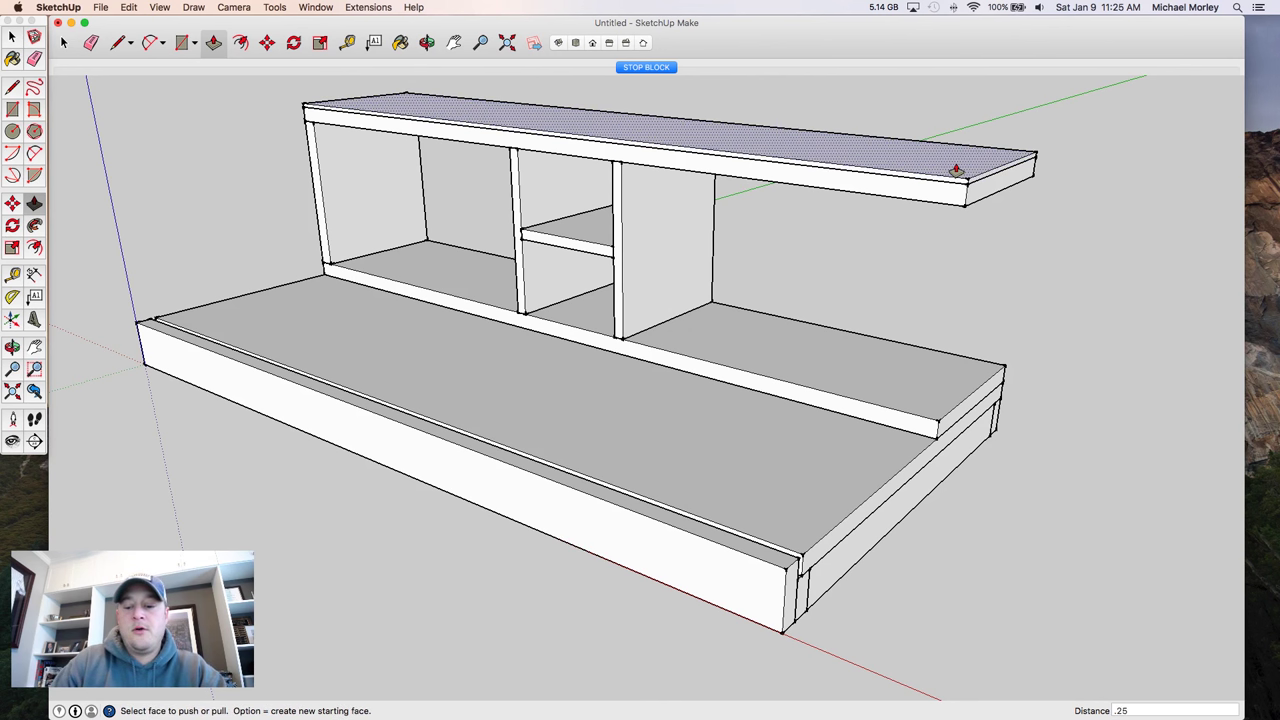
{"action": "left_click", "coordinate": [956, 170]}
- Make the new top layer a component and bring up the Colors palette
{"action": "key", "text": "space"}
{"action": "left_click", "coordinate": [958, 170]}
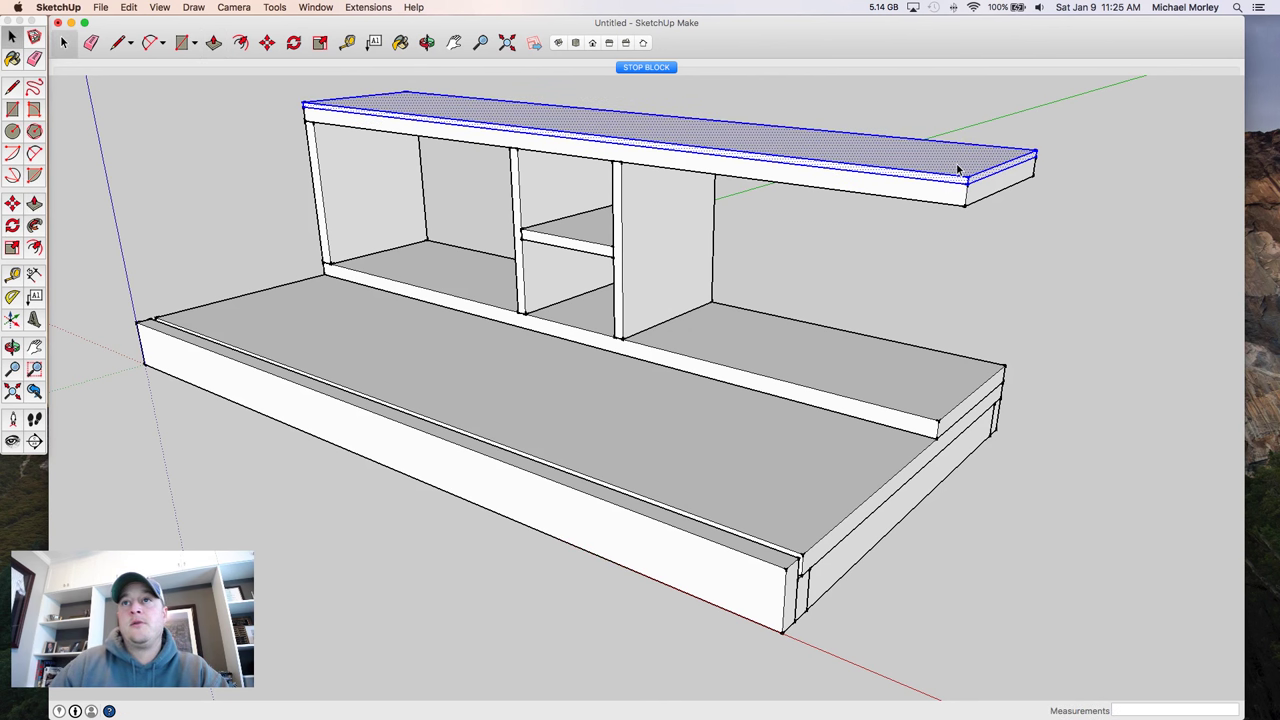
{"action": "key", "text": "g"}
{"action": "key", "text": "Return"}
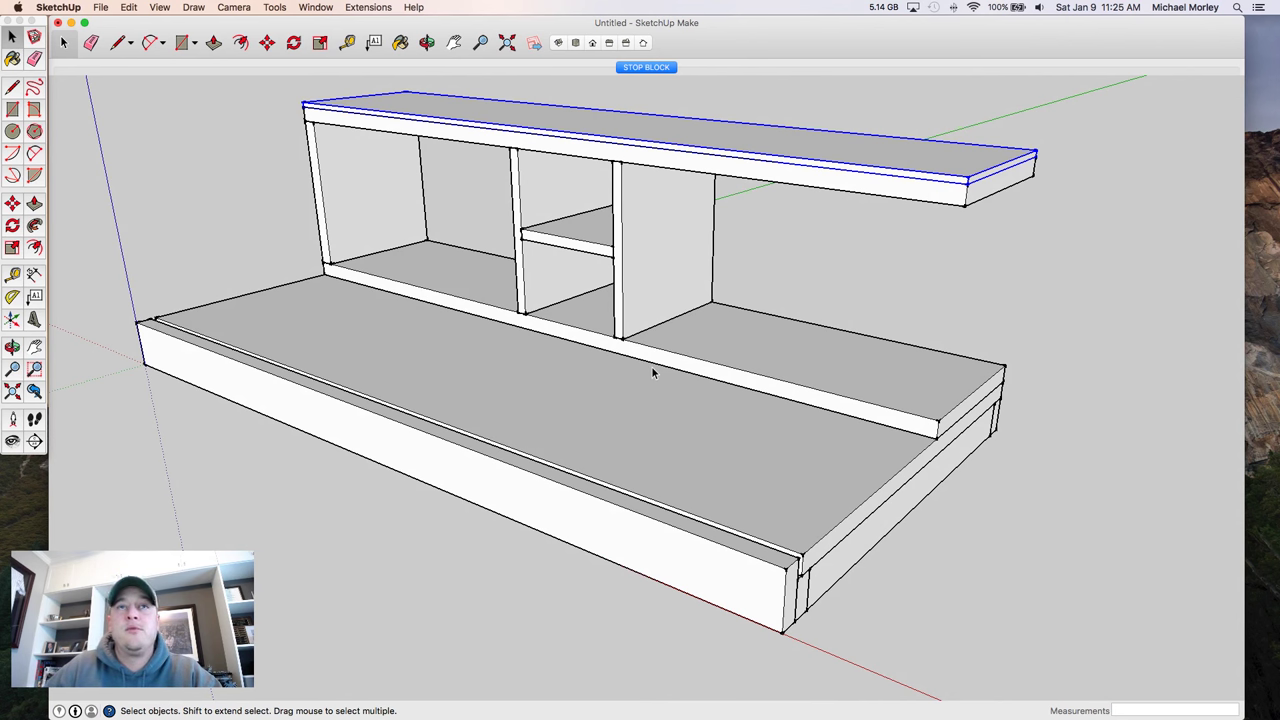
{"action": "key", "text": "super+shift+c"}
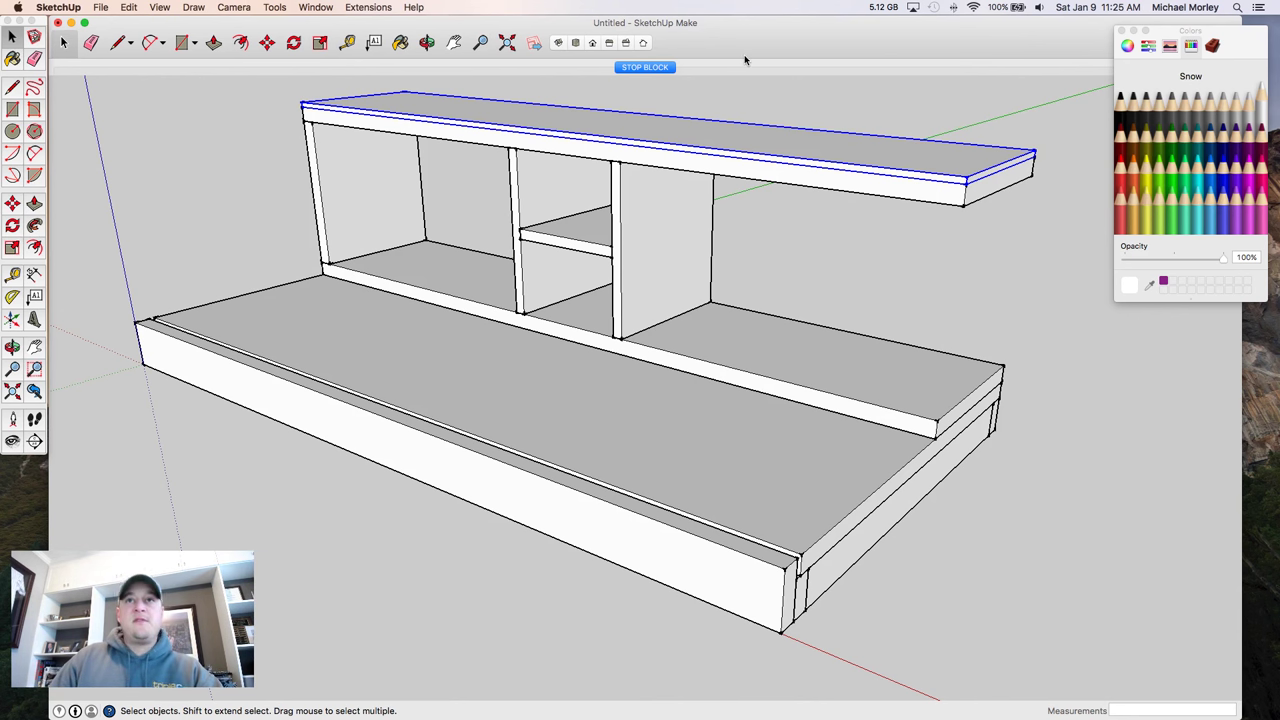
- Paint the top board Tangerine, then its front edge, lower shelf and base top Sky blue
{"action": "left_click", "coordinate": [1135, 165]}
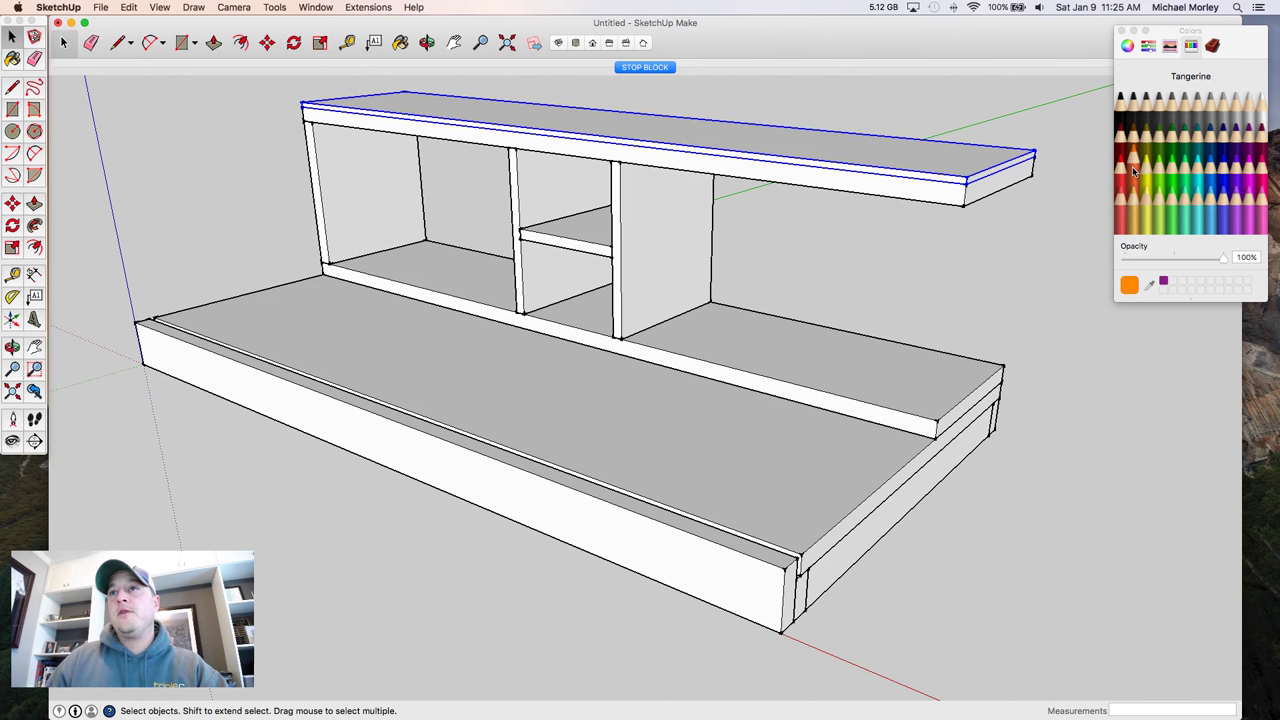
{"action": "left_click", "coordinate": [903, 147]}
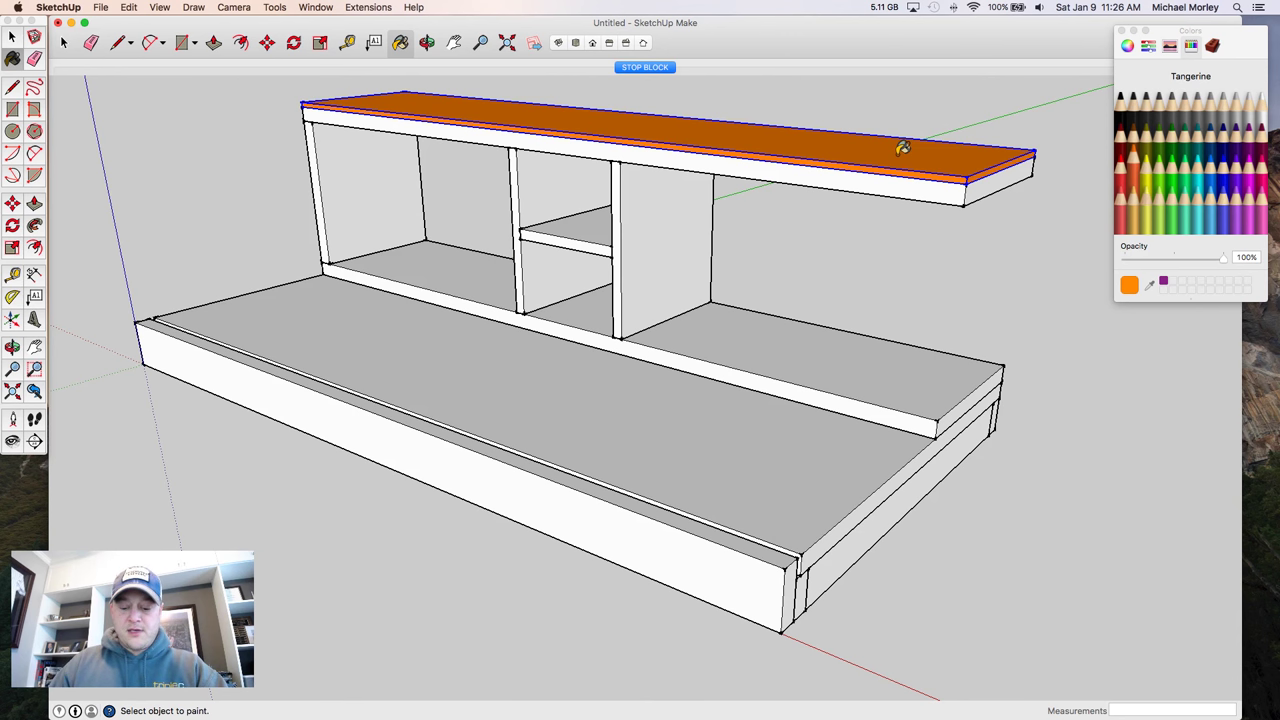
{"action": "left_click", "coordinate": [1211, 182]}
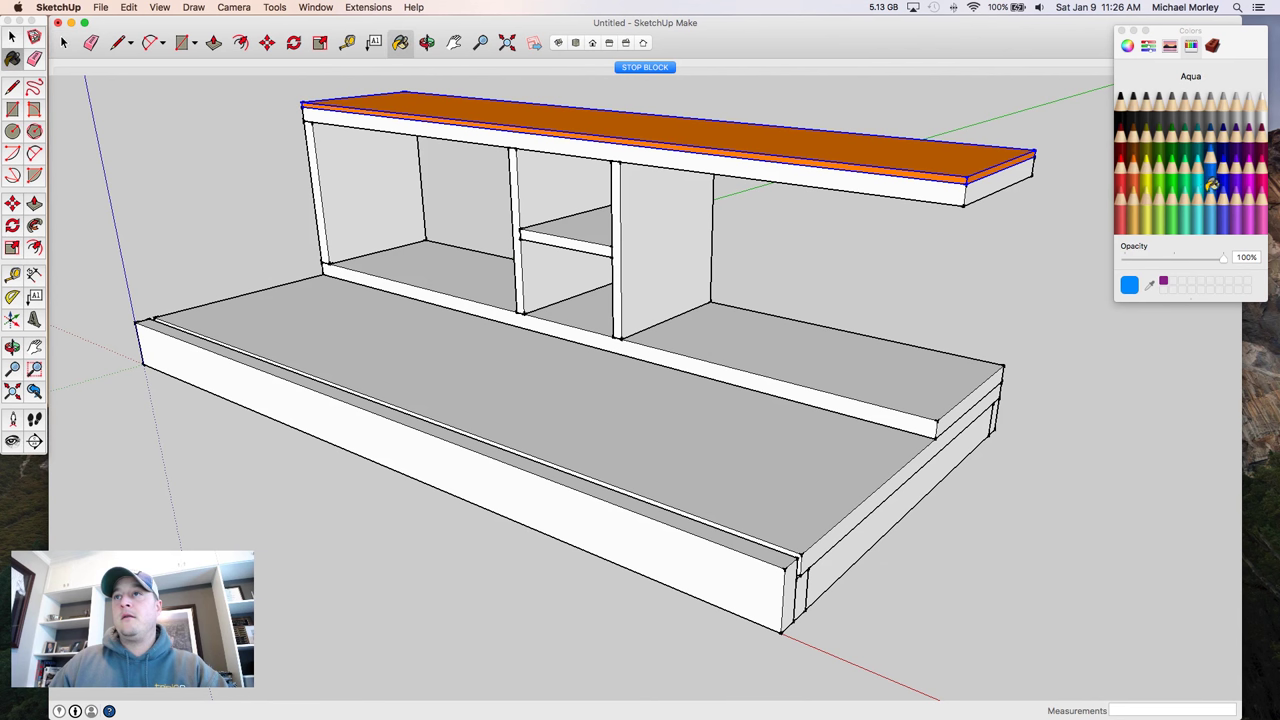
{"action": "left_click", "coordinate": [1211, 154]}
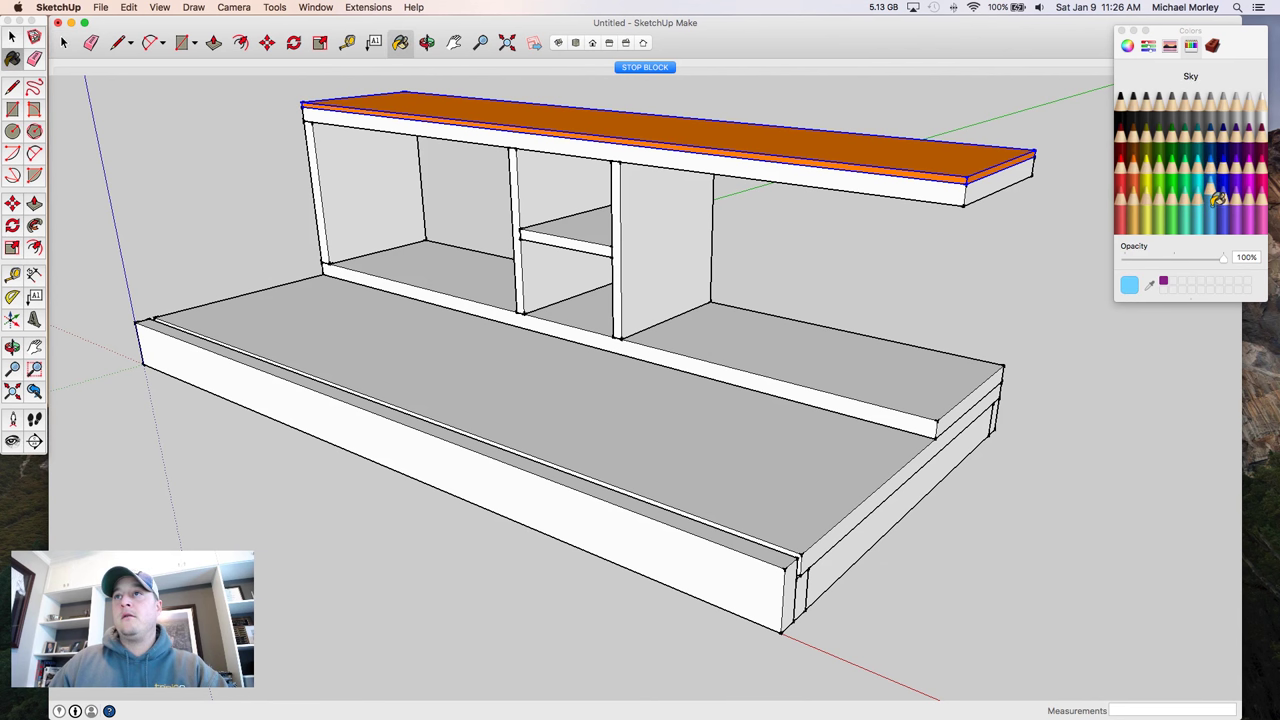
{"action": "left_click", "coordinate": [950, 191]}
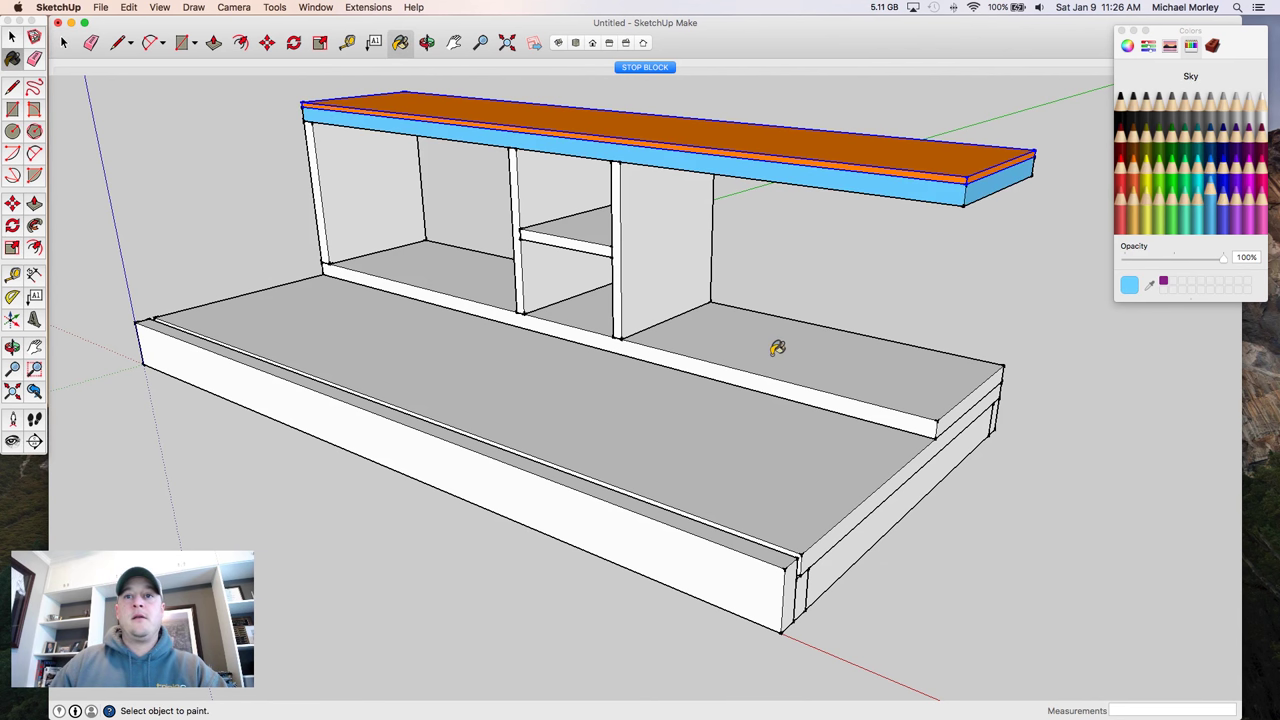
{"action": "left_click", "coordinate": [777, 348]}
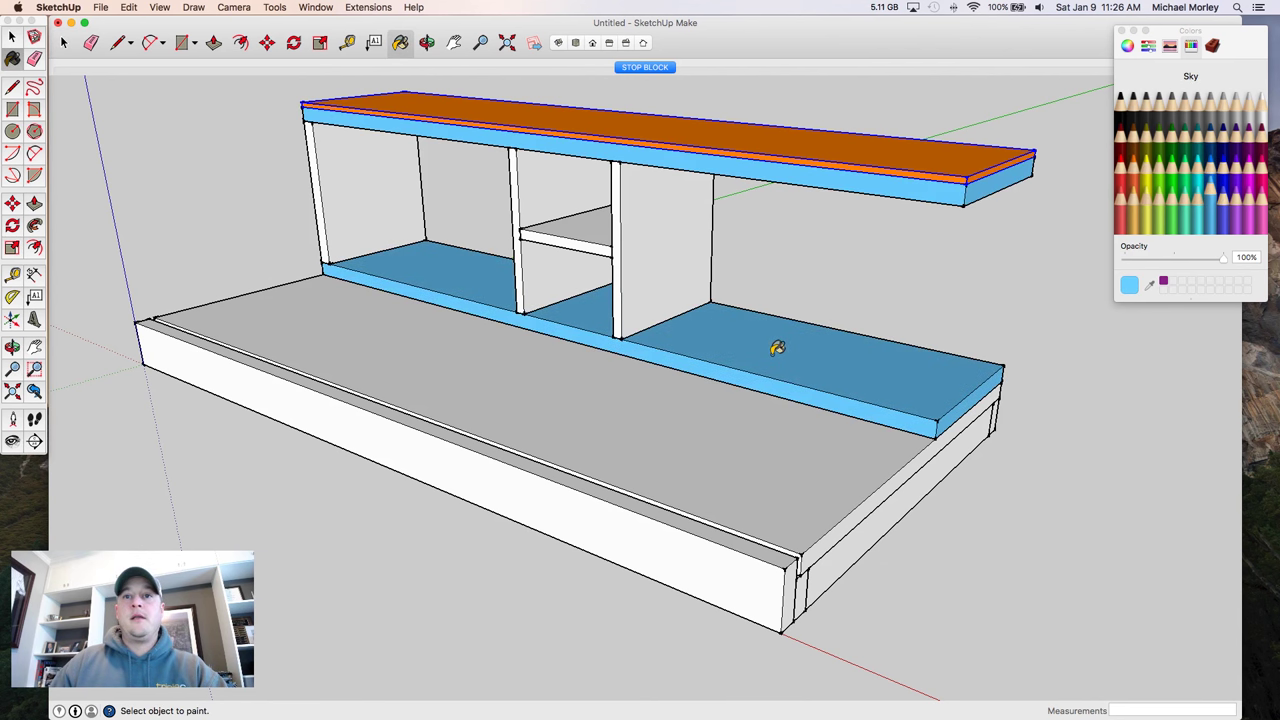
{"action": "left_click", "coordinate": [868, 503]}
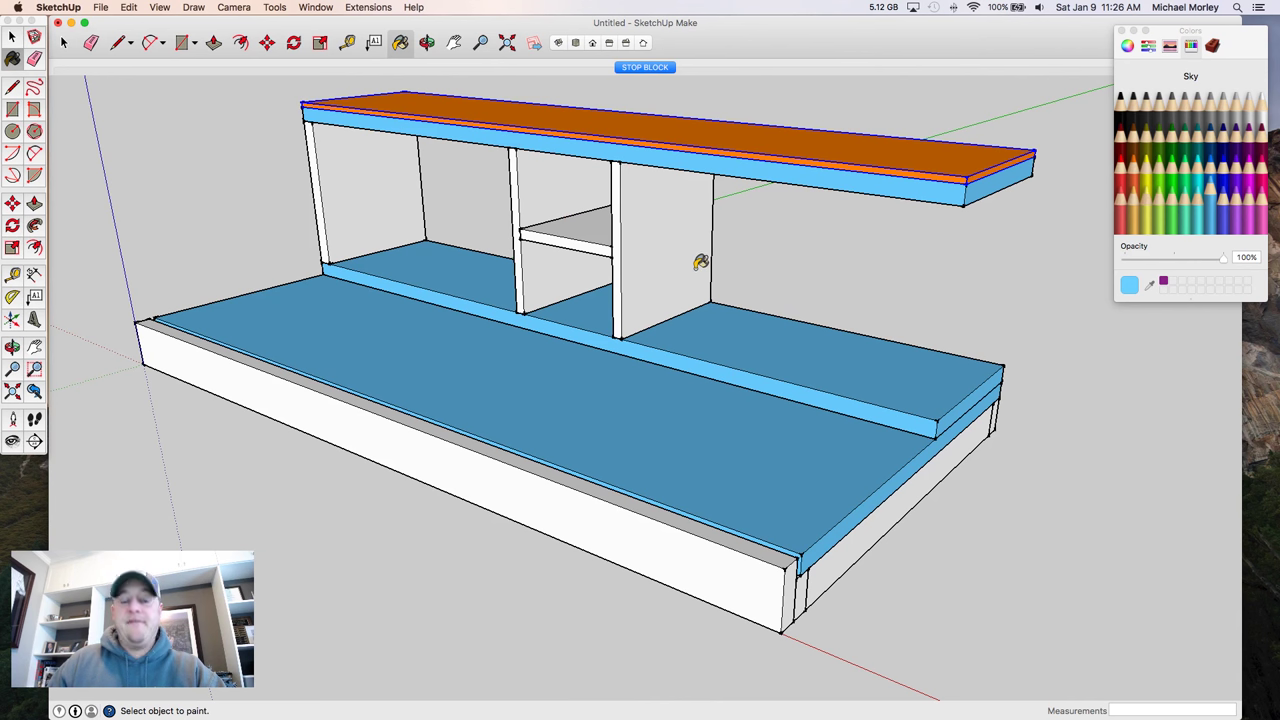
- Paint the right divider, small middle shelf and left divider Lime green
{"action": "key", "text": "space"}
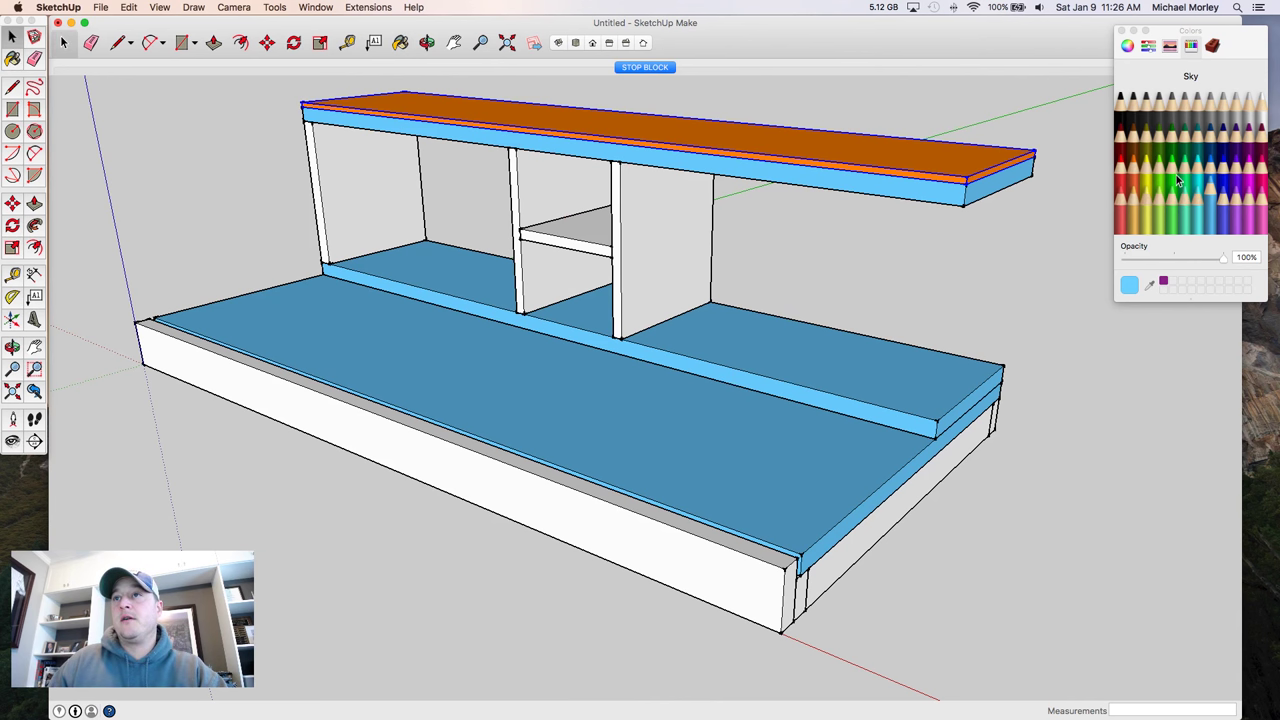
{"action": "left_click", "coordinate": [1187, 174]}
{"action": "left_click", "coordinate": [1184, 168]}
{"action": "left_click", "coordinate": [1180, 162]}
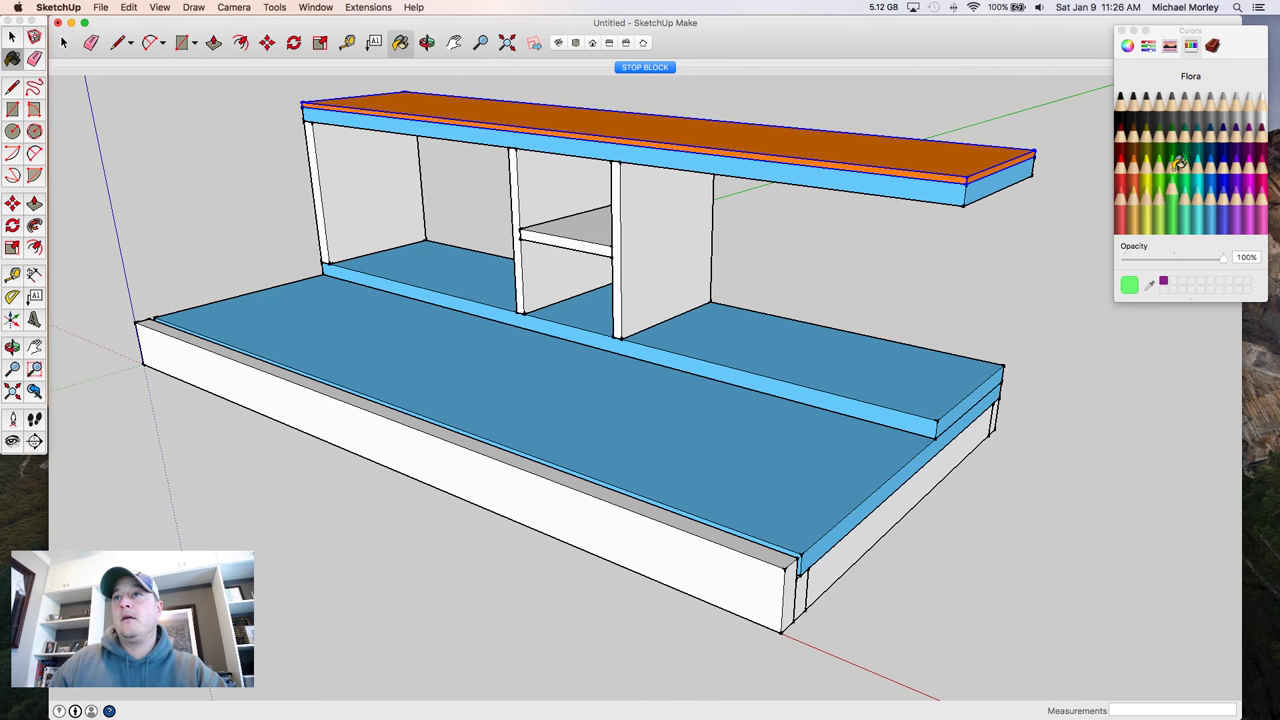
{"action": "left_click", "coordinate": [1166, 166]}
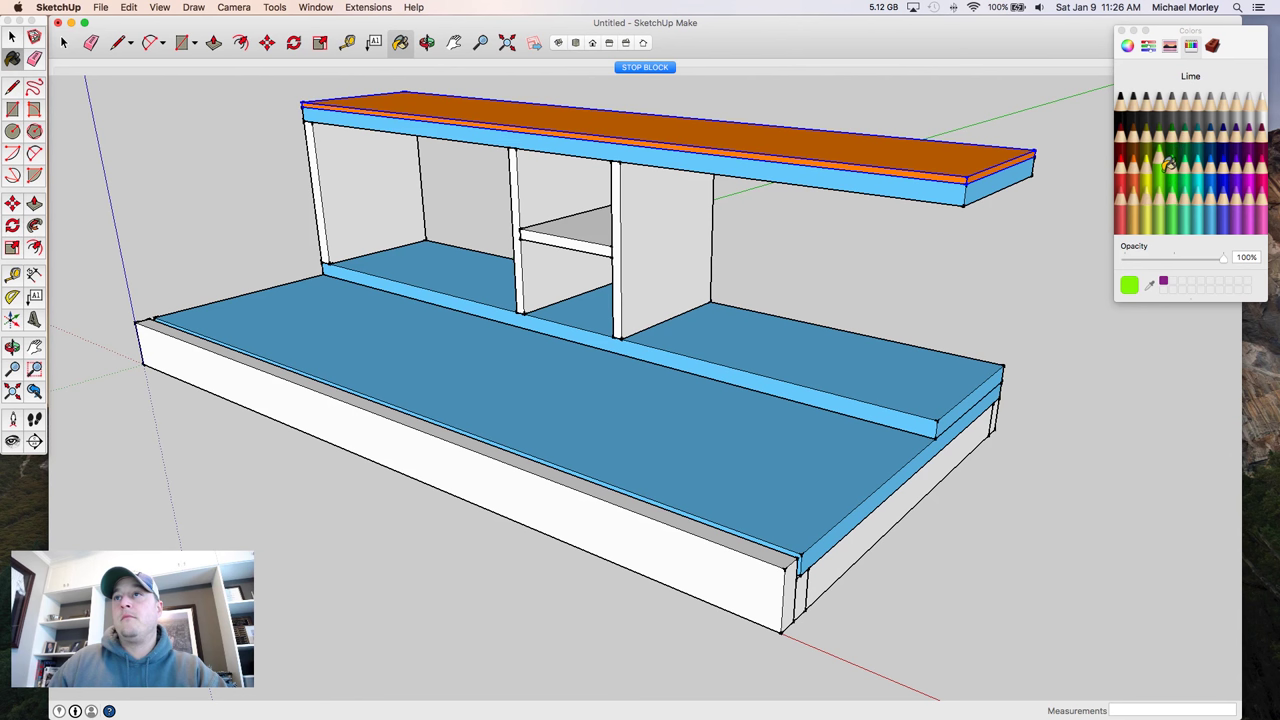
{"action": "left_click", "coordinate": [658, 238]}
{"action": "left_click", "coordinate": [578, 230]}
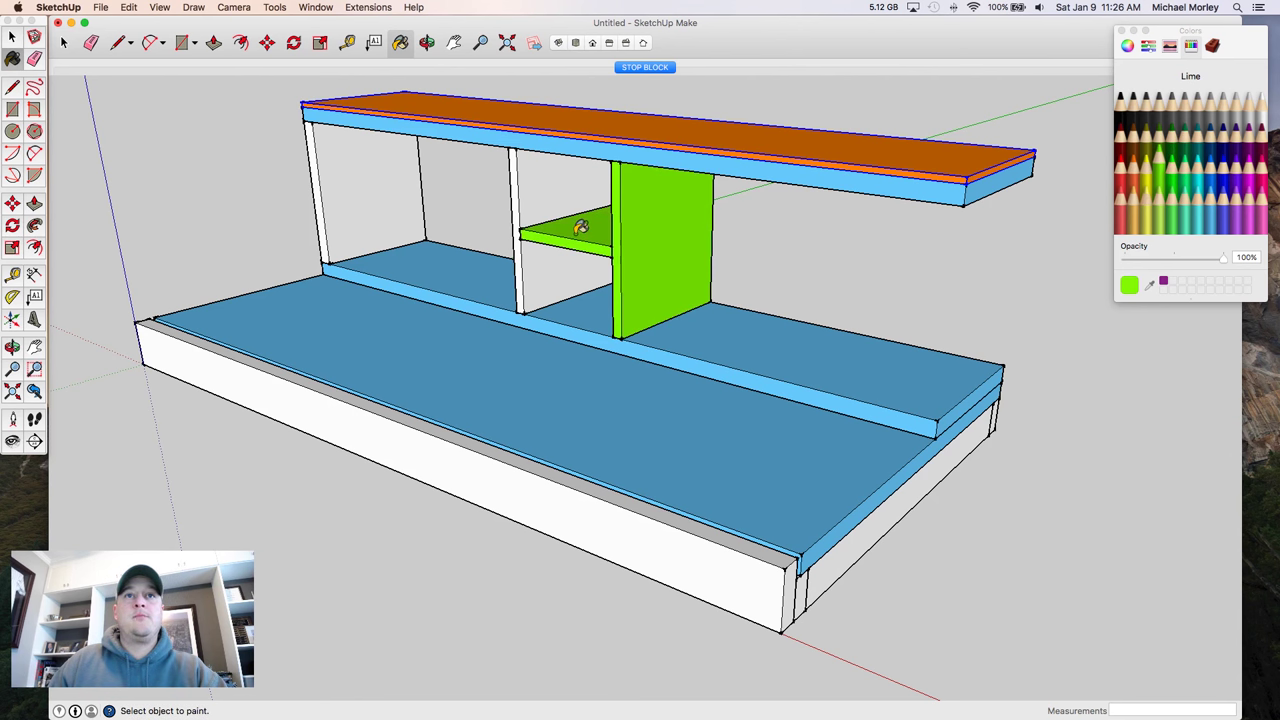
{"action": "left_click", "coordinate": [531, 194]}
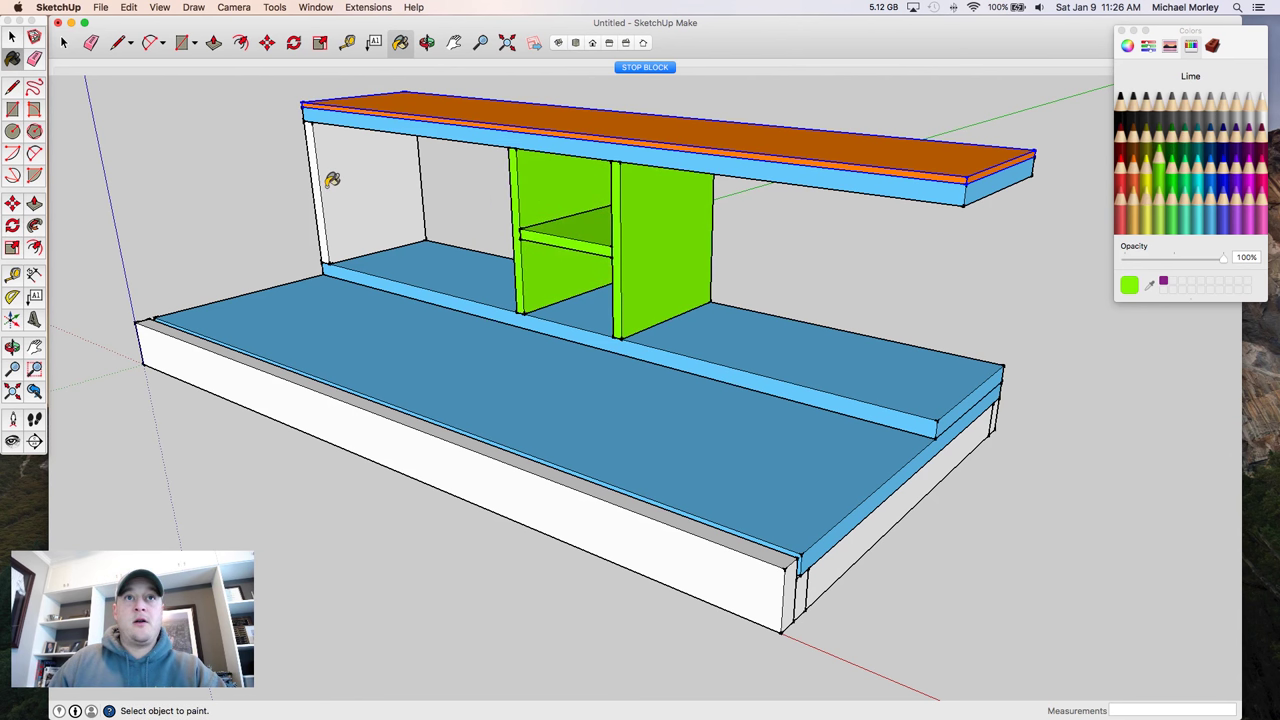
- Paint the left upright, the base's front side and its right end Banana yellow
{"action": "left_click", "coordinate": [1150, 206]}
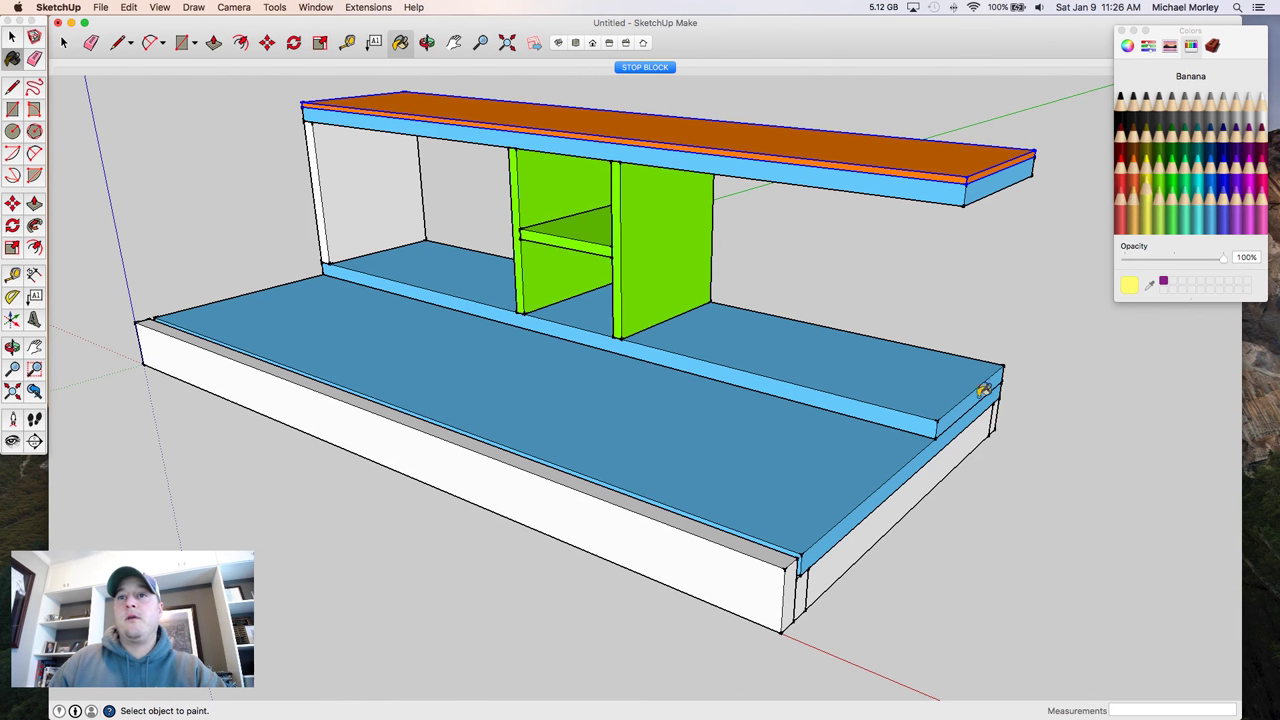
{"action": "left_click", "coordinate": [374, 215]}
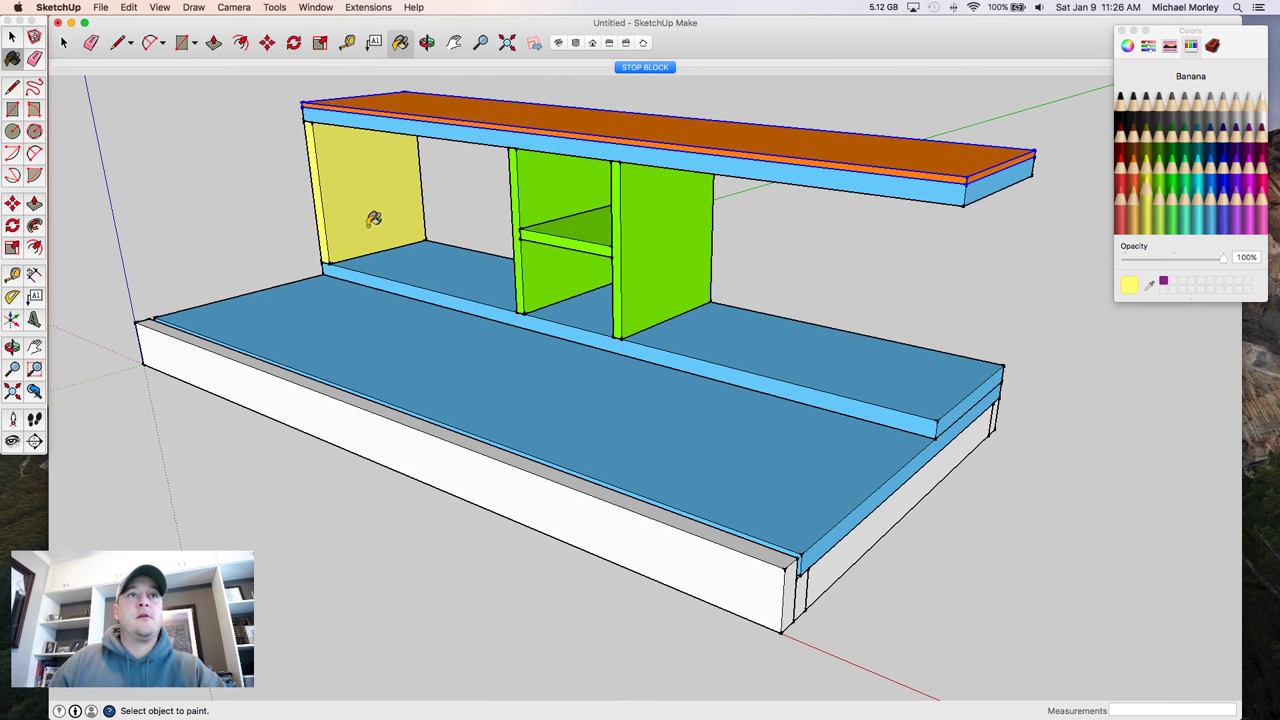
{"action": "left_click", "coordinate": [377, 433]}
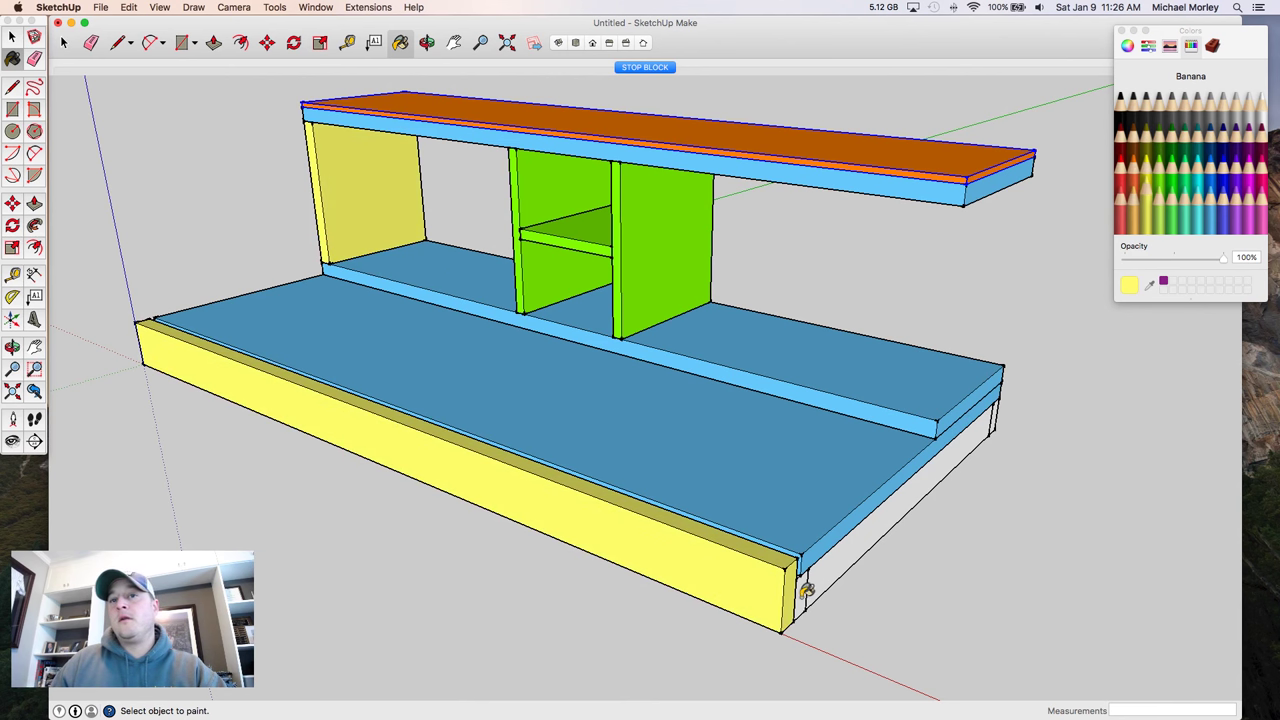
{"action": "left_click", "coordinate": [840, 566]}
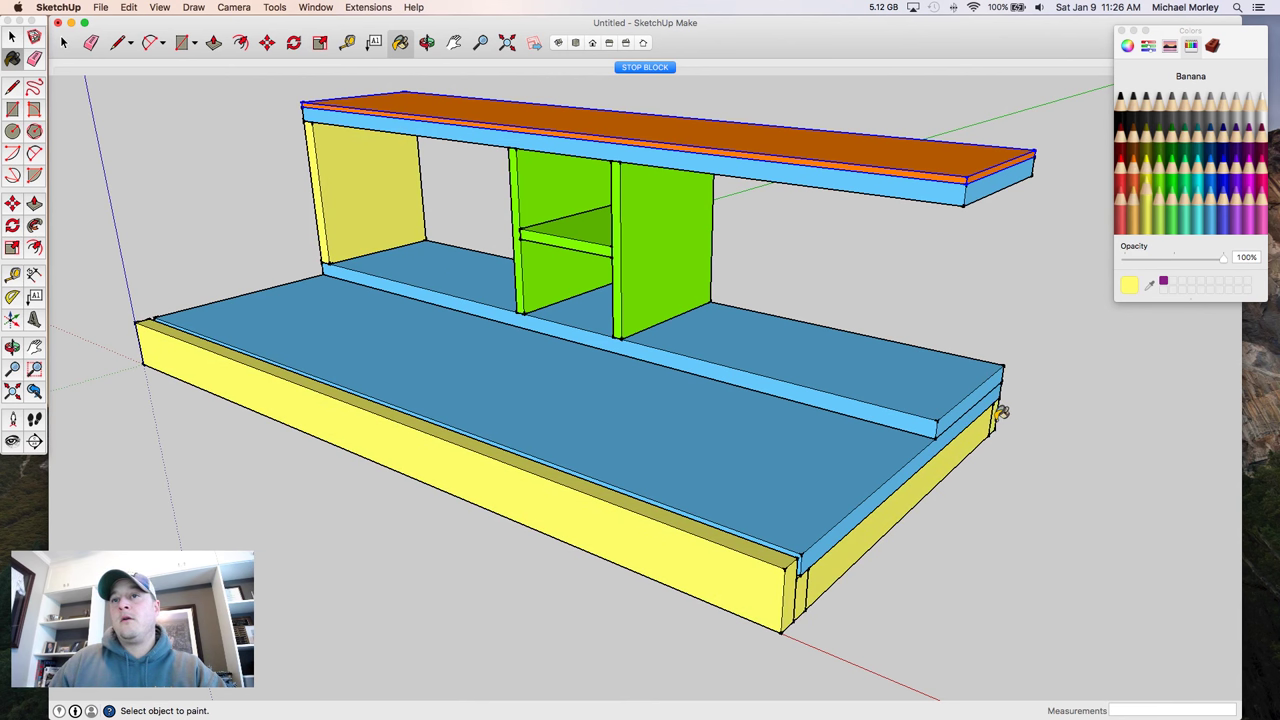
- Paint the middle and left underside rails yellow from below, then bring the station back into view
{"action": "key", "text": "o"}
{"action": "left_click_drag", "start_coordinate": [584, 574], "coordinate": [575, 245]}
{"action": "key", "text": "b"}
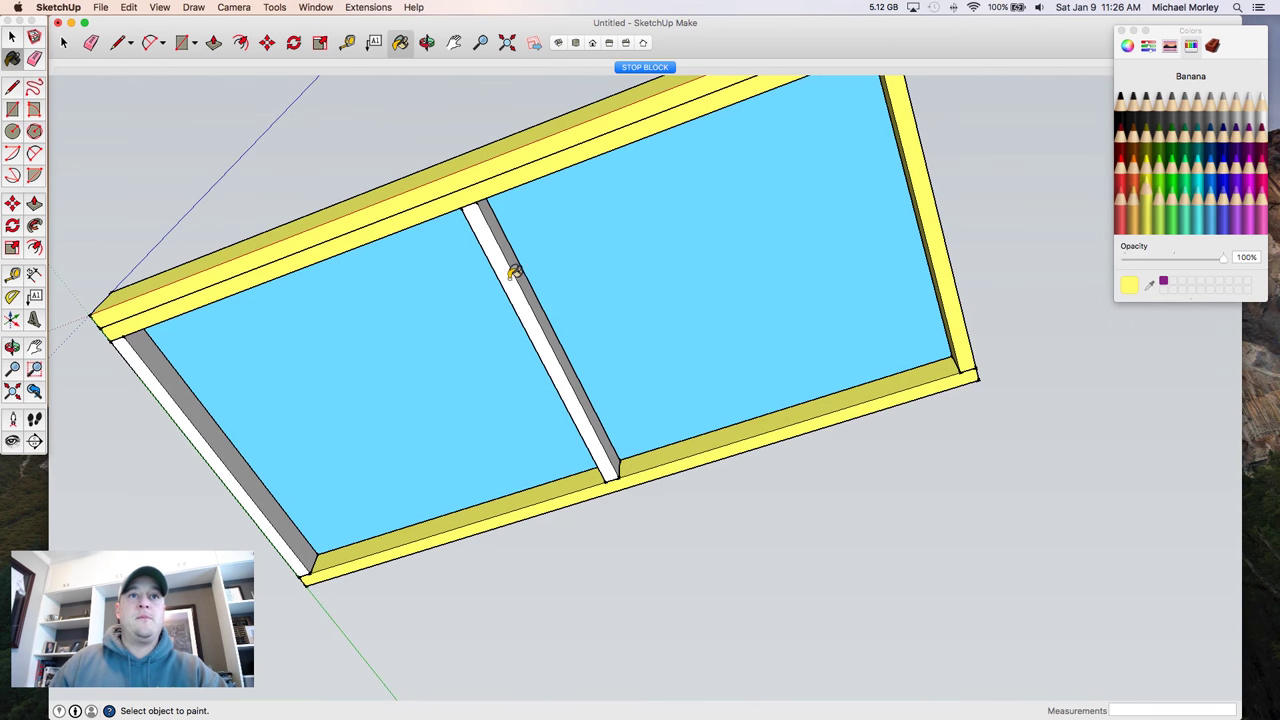
{"action": "left_click", "coordinate": [515, 272]}
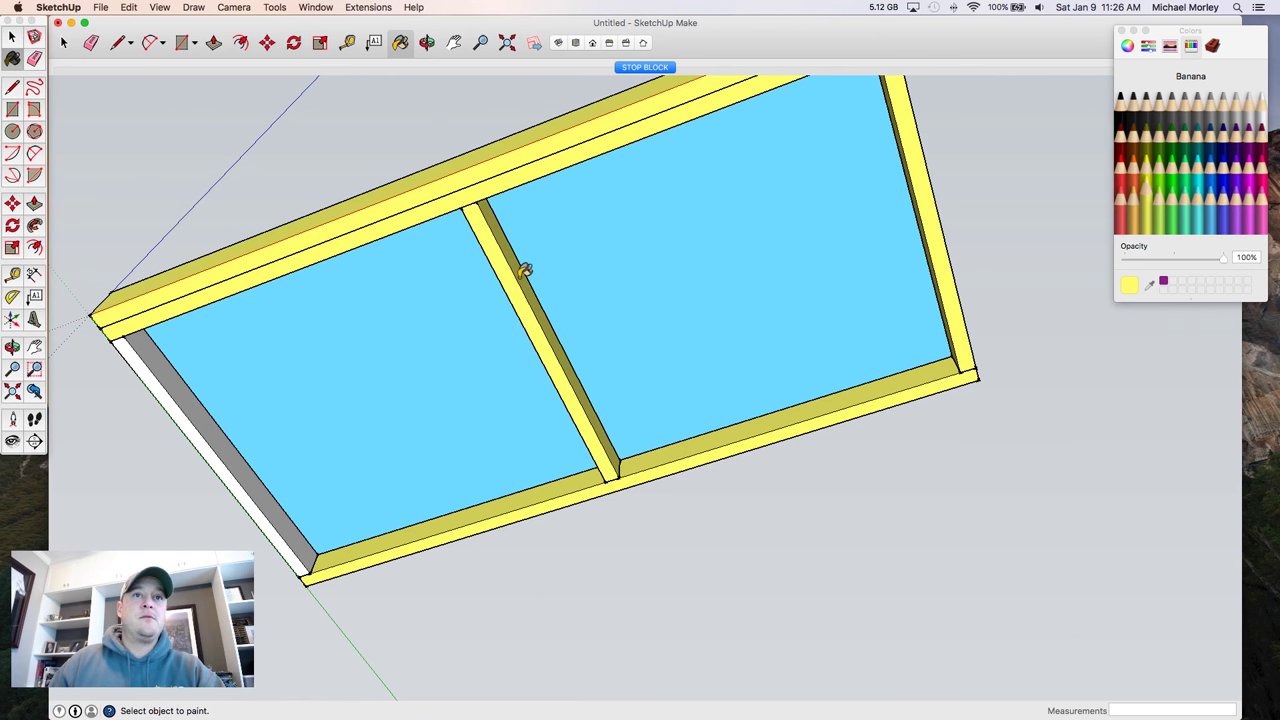
{"action": "left_click", "coordinate": [178, 402]}
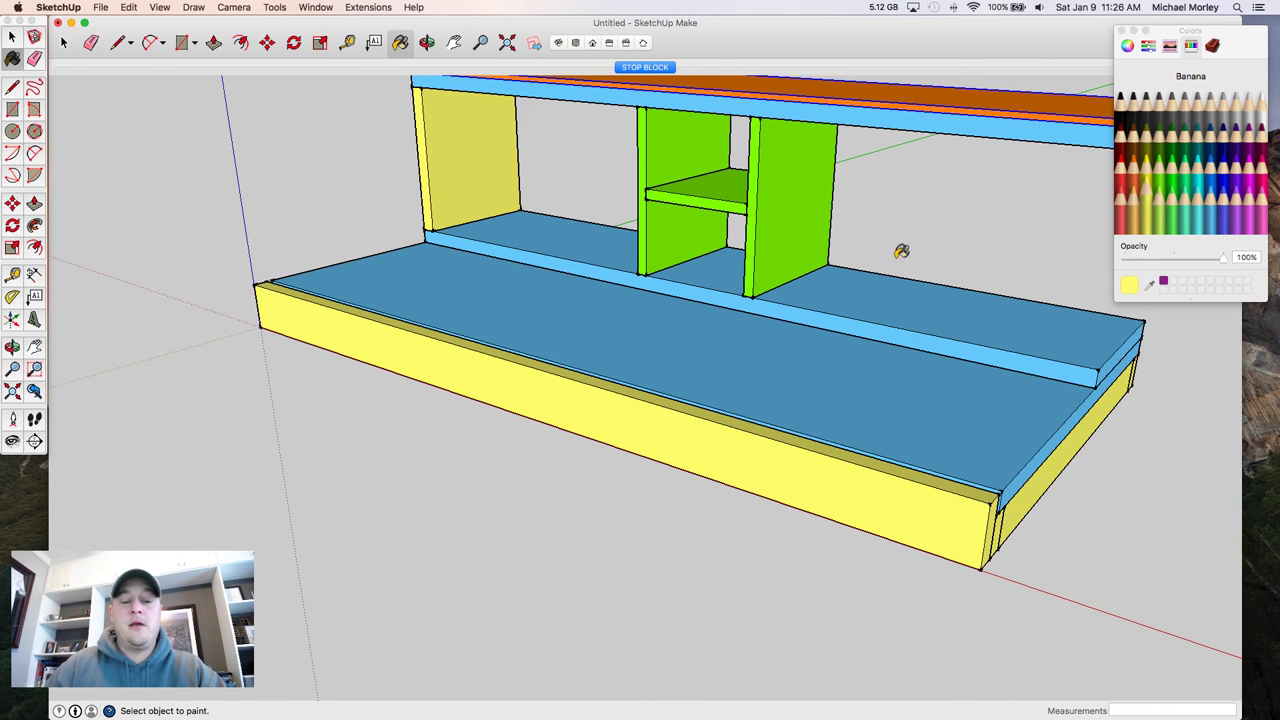
{"action": "key", "text": "h"}
{"action": "mouse_move", "coordinate": [909, 263]}
{"action": "left_mouse_down"}
{"action": "mouse_move", "coordinate": [792, 307]}
{"action": "mouse_move", "coordinate": [804, 295]}
{"action": "left_mouse_up"}
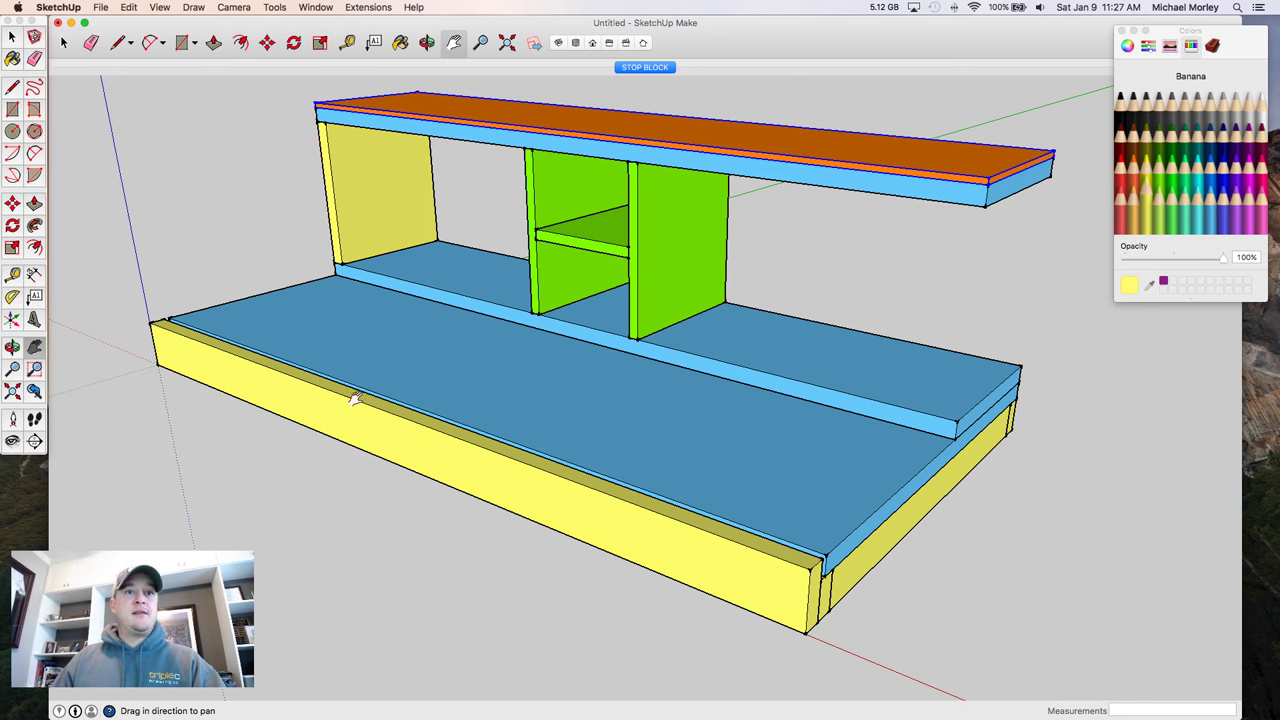
{"action": "key", "text": "space"}
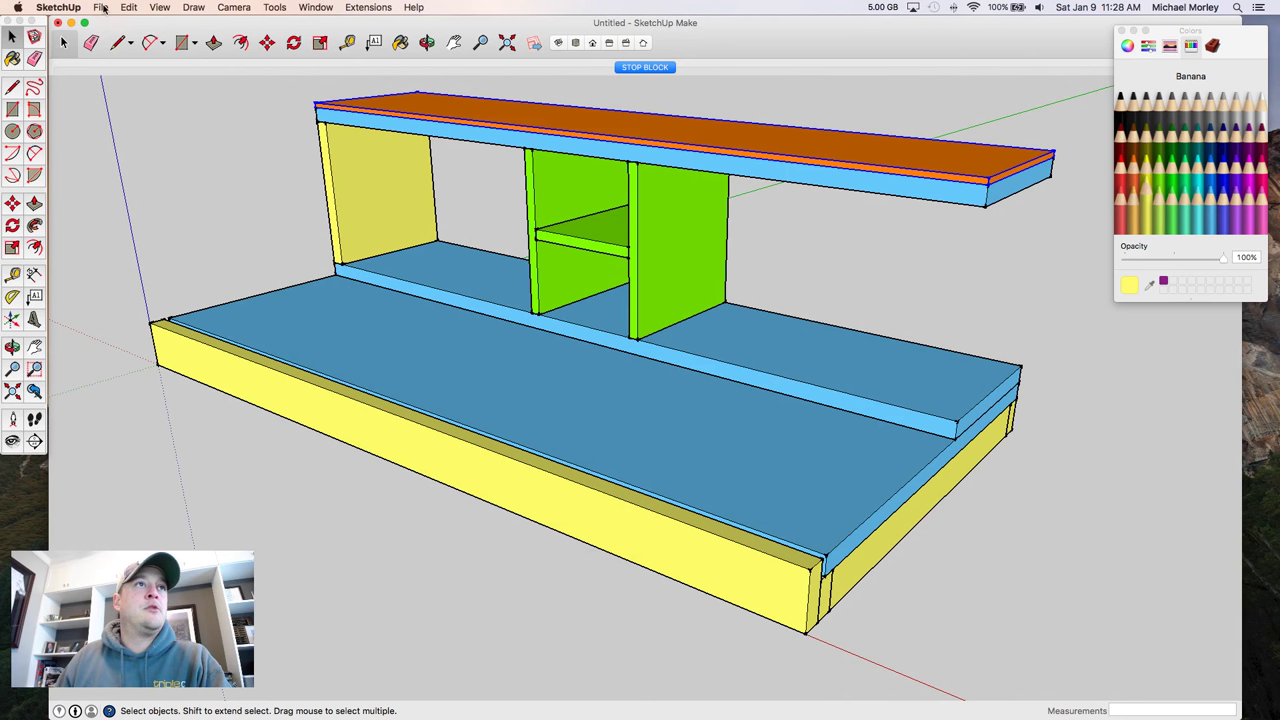
- Search the 3D Warehouse for 'KREG TRAK' models
{"action": "left_click", "coordinate": [104, 9]}
{"action": "mouse_move", "coordinate": [165, 199]}
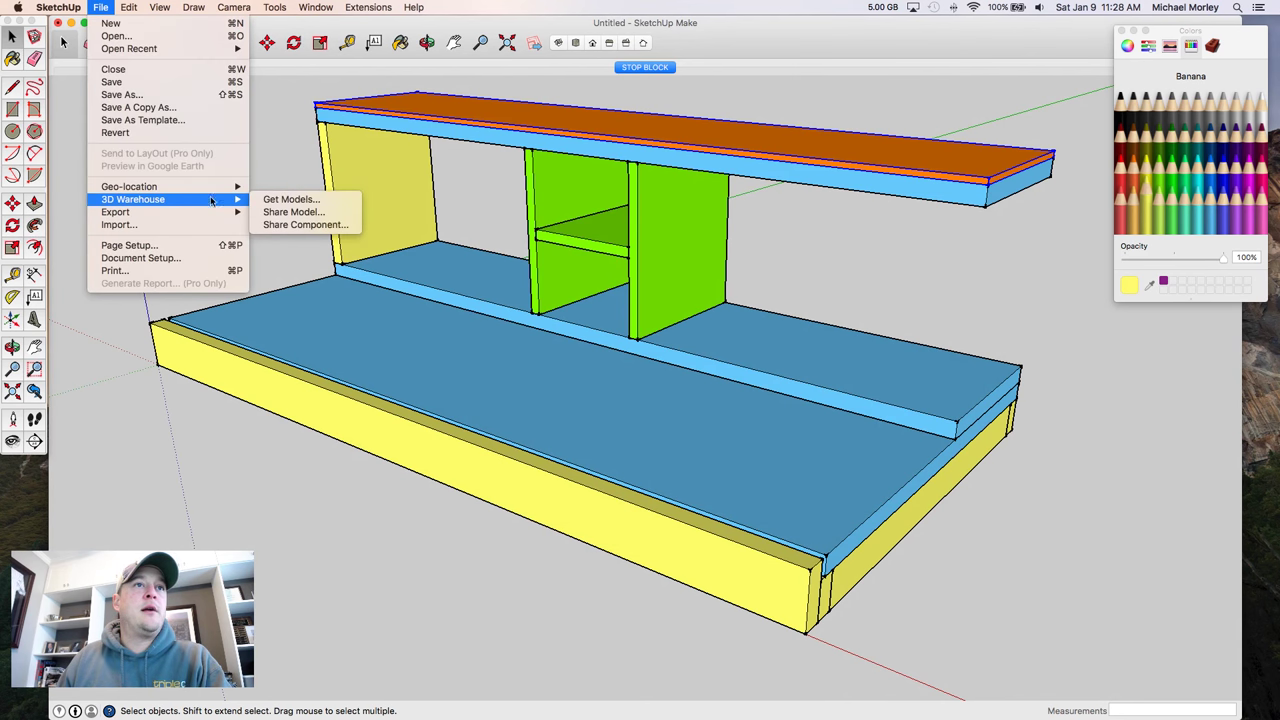
{"action": "left_click", "coordinate": [256, 204]}
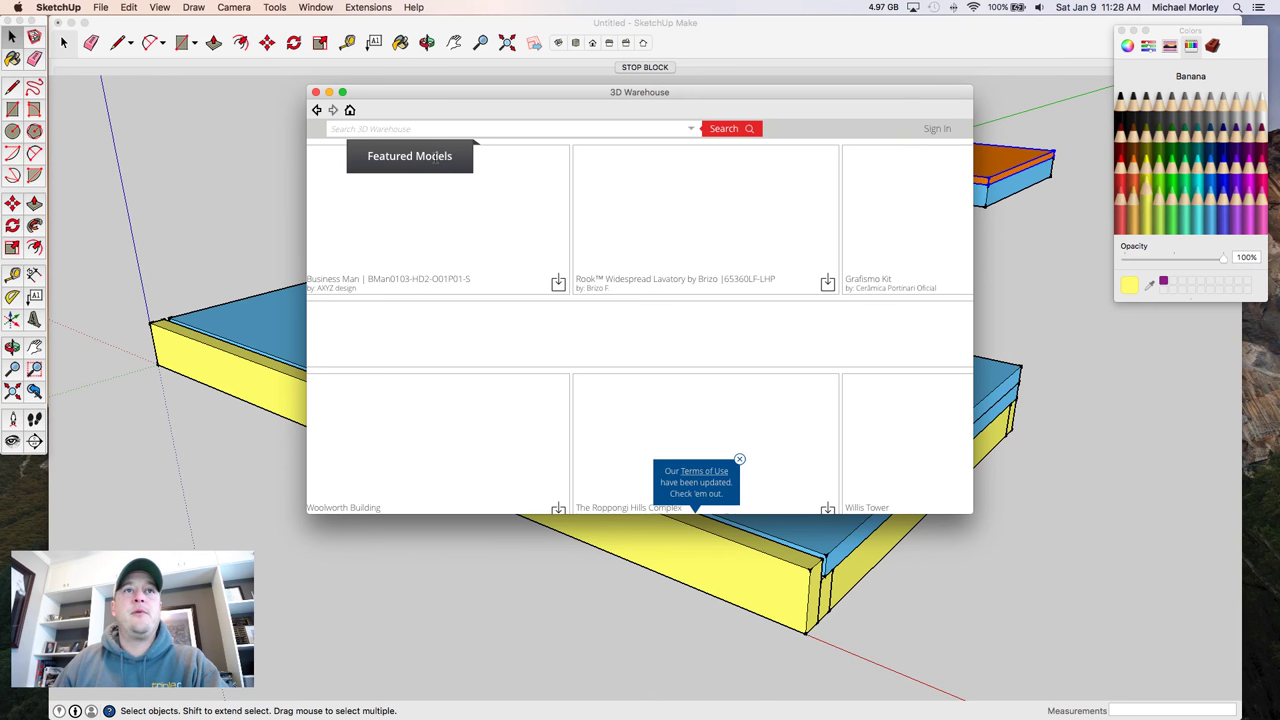
{"action": "type", "text": "KREG TRAK"}
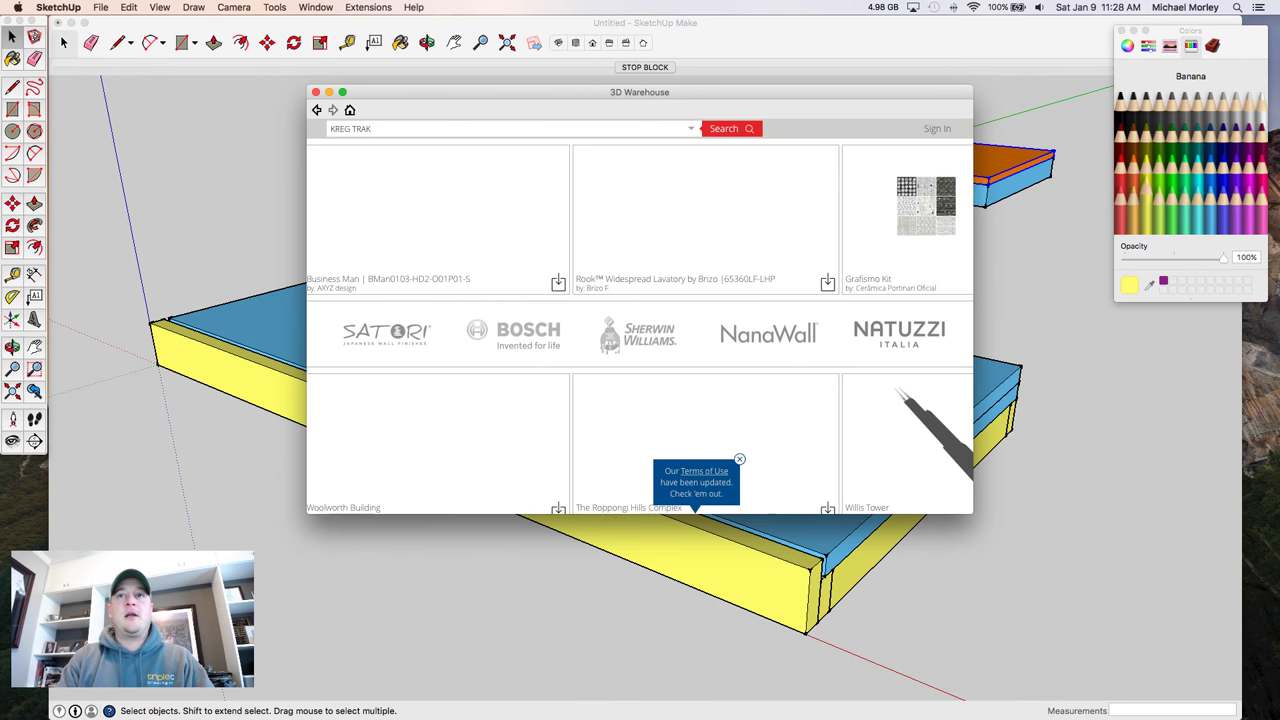
{"action": "key", "text": "Return"}
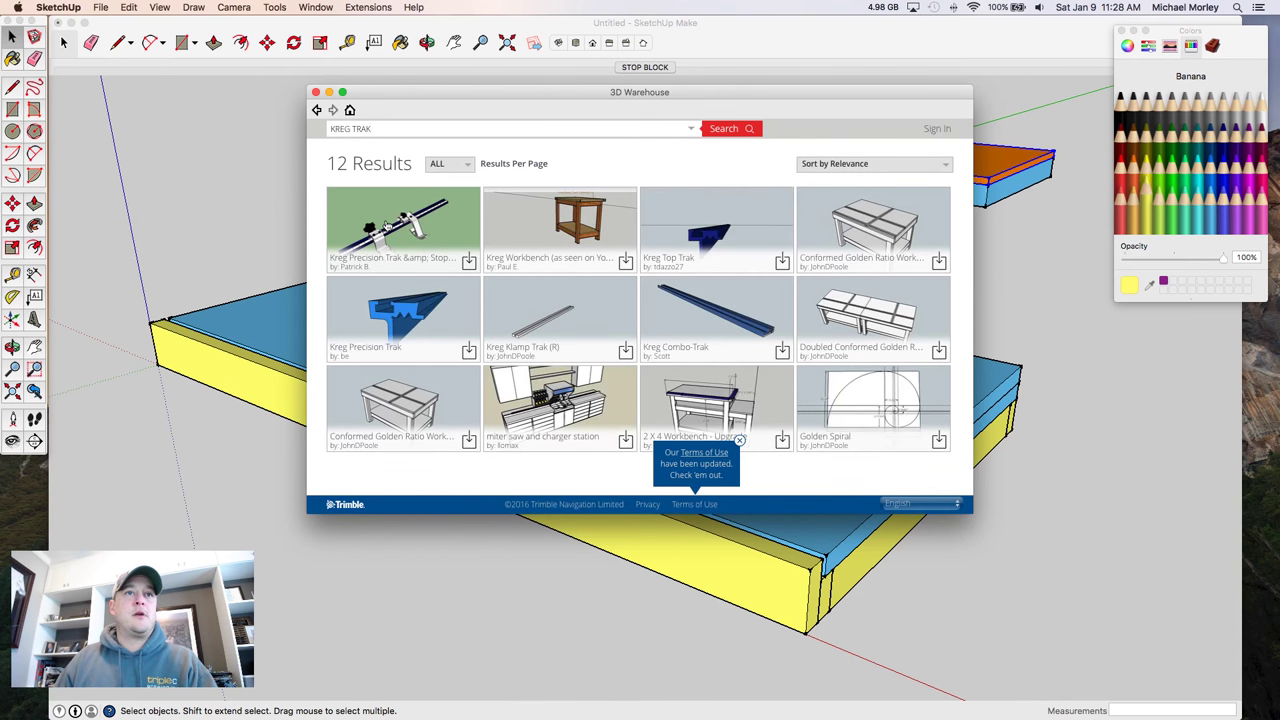
- Download the Kreg Precision Trak & Stop model and load it beside the station
{"action": "left_click", "coordinate": [386, 220]}
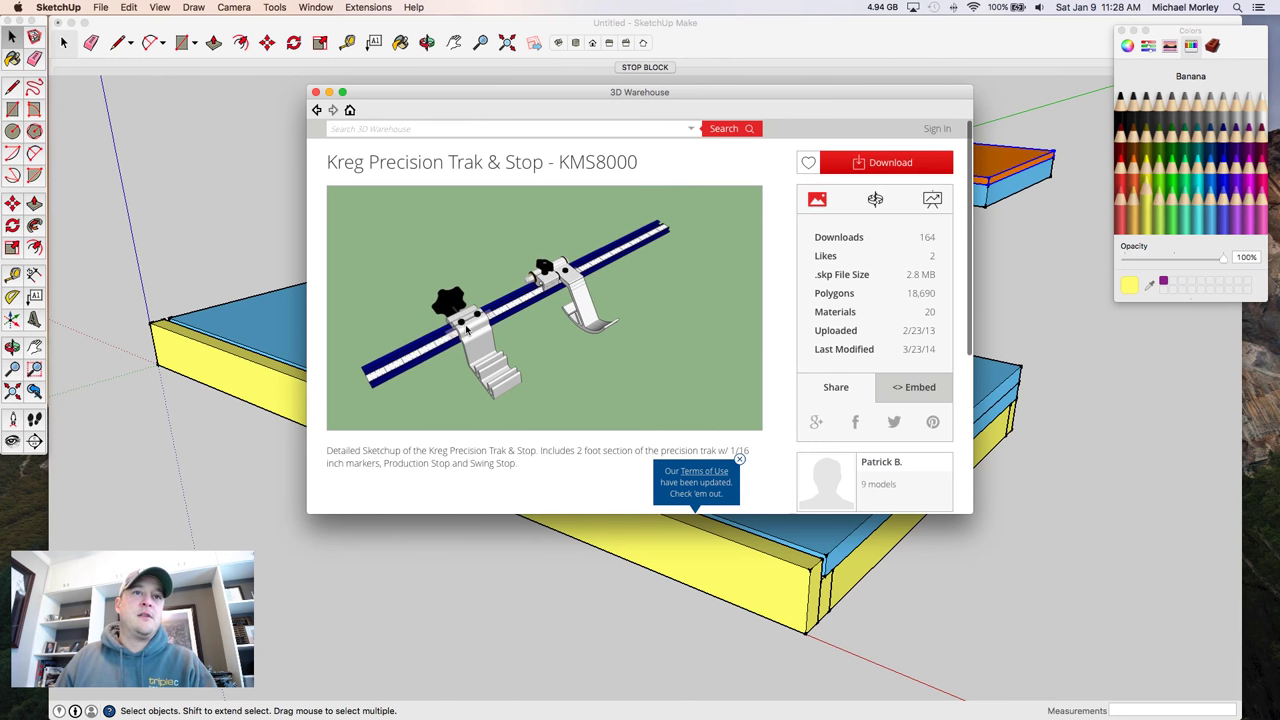
{"action": "left_click", "coordinate": [855, 163]}
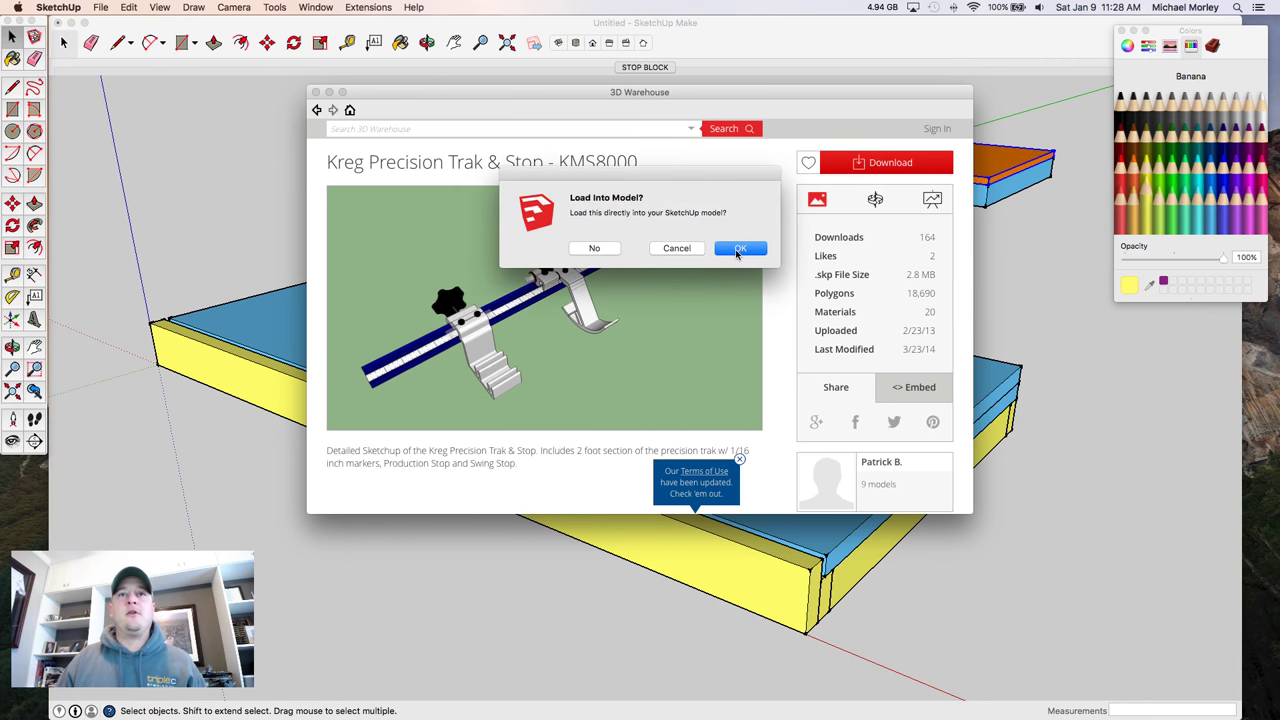
{"action": "left_click", "coordinate": [734, 251]}
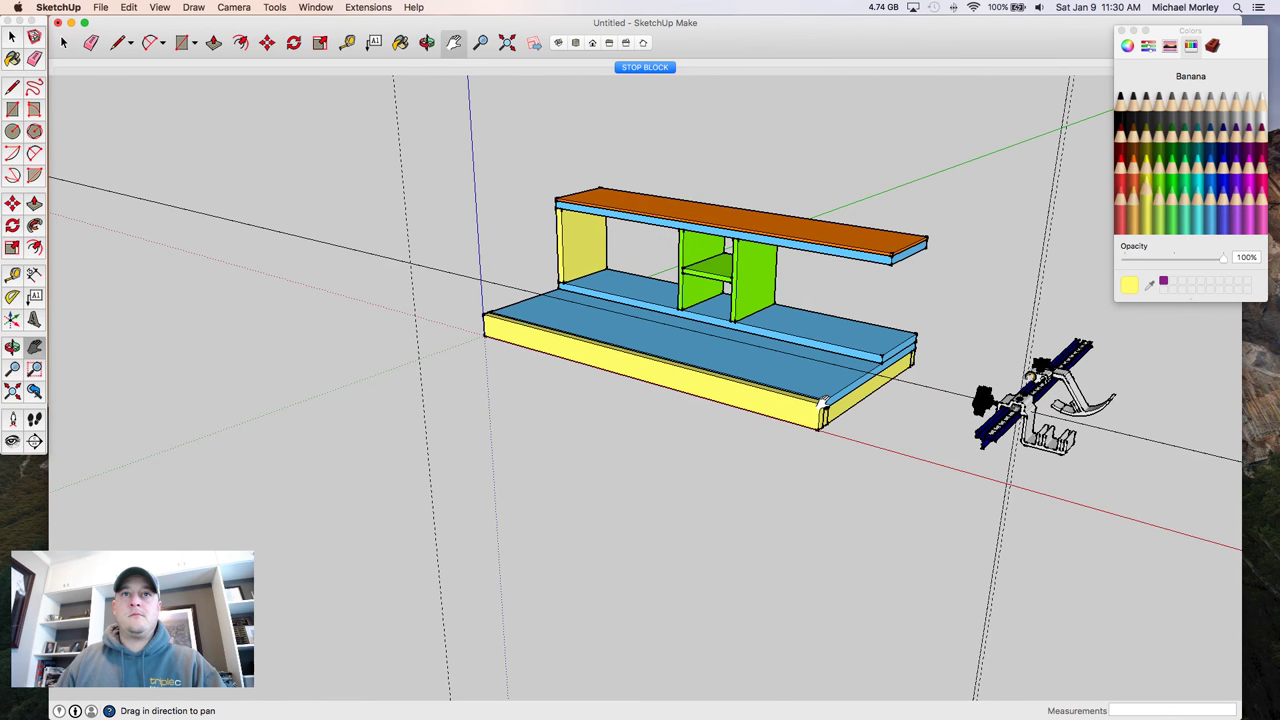
{"action": "left_click_drag", "start_coordinate": [821, 404], "coordinate": [799, 386]}
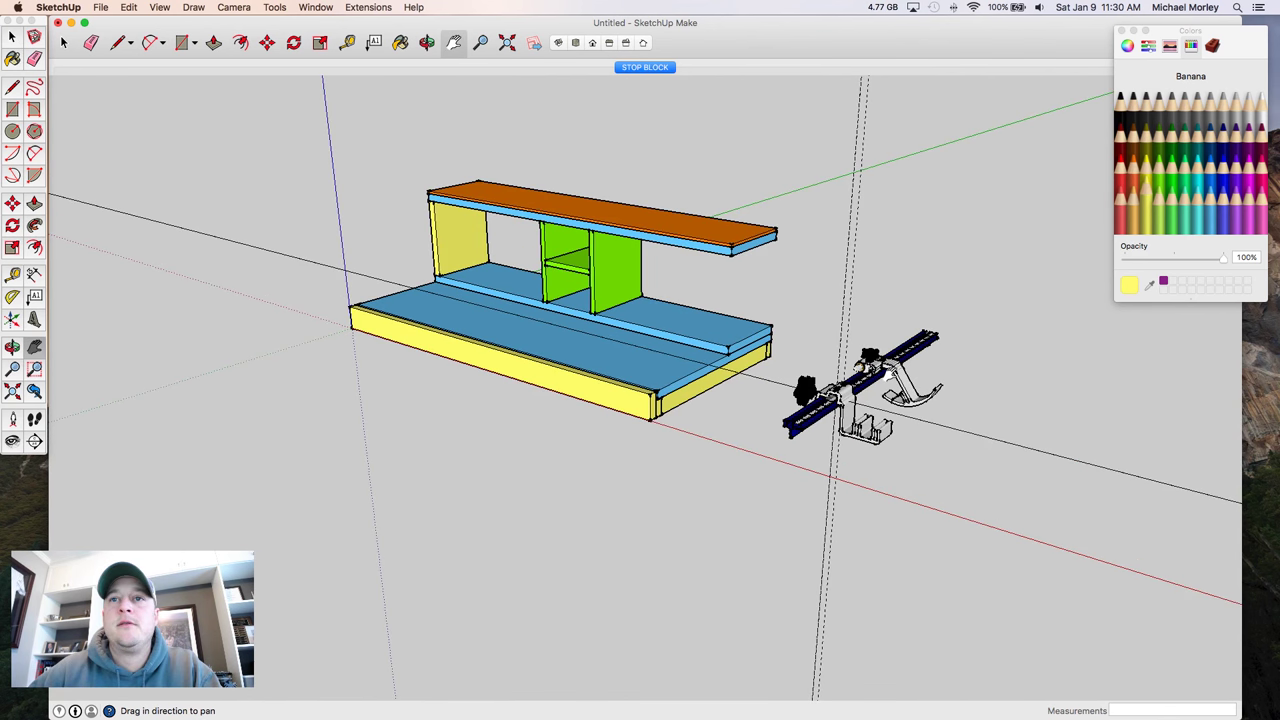
- Explode the imported Kreg trak component into its separate parts
{"action": "key", "text": "space"}
{"action": "left_click", "coordinate": [882, 380]}
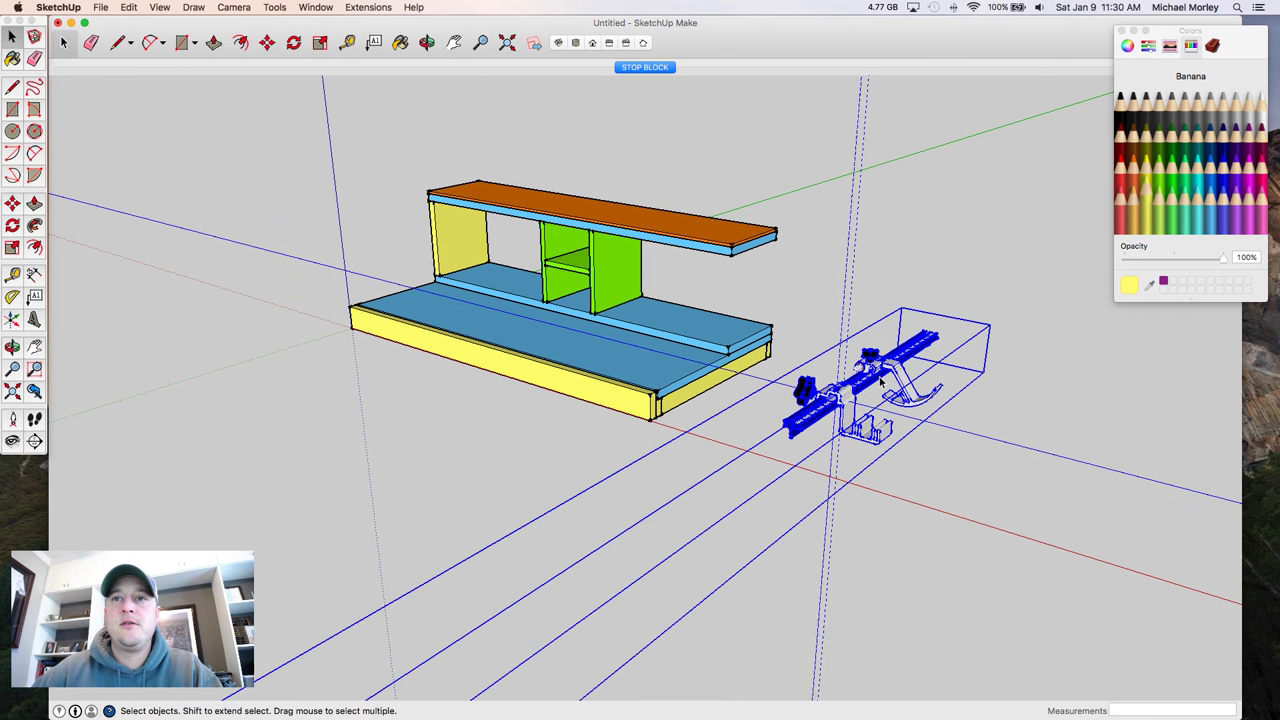
{"action": "right_click", "coordinate": [882, 380]}
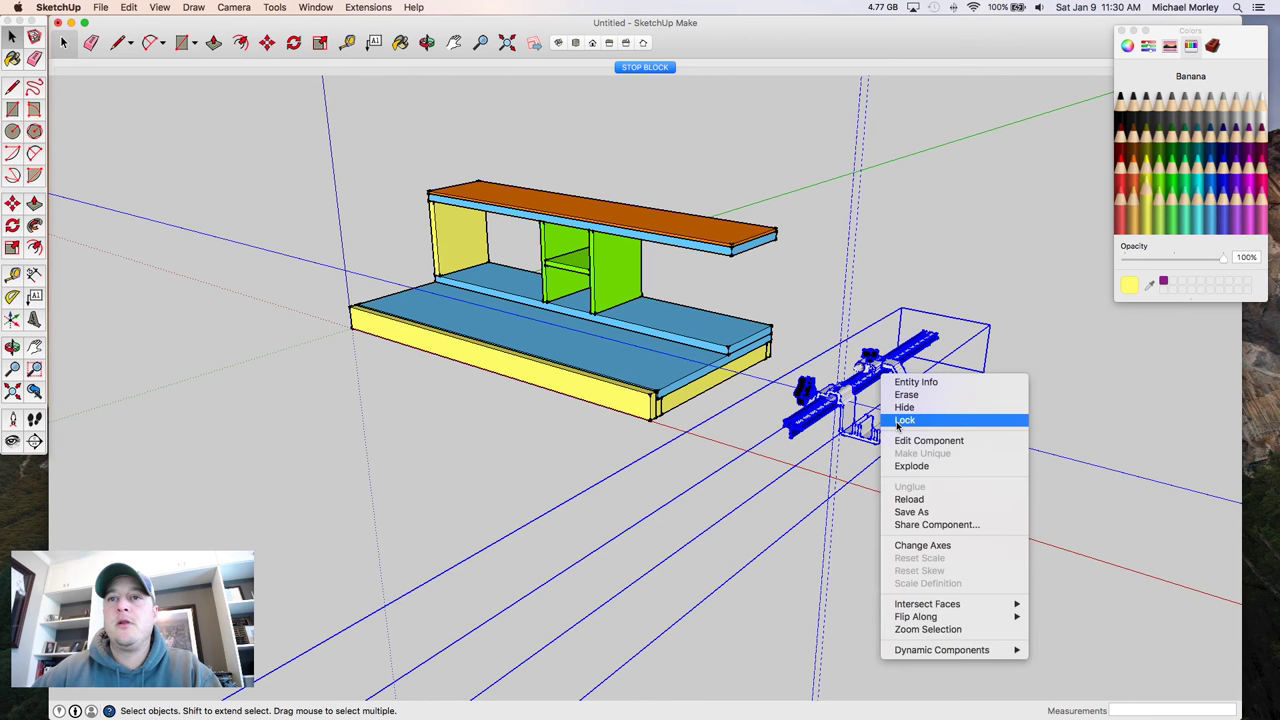
{"action": "left_click", "coordinate": [902, 421]}
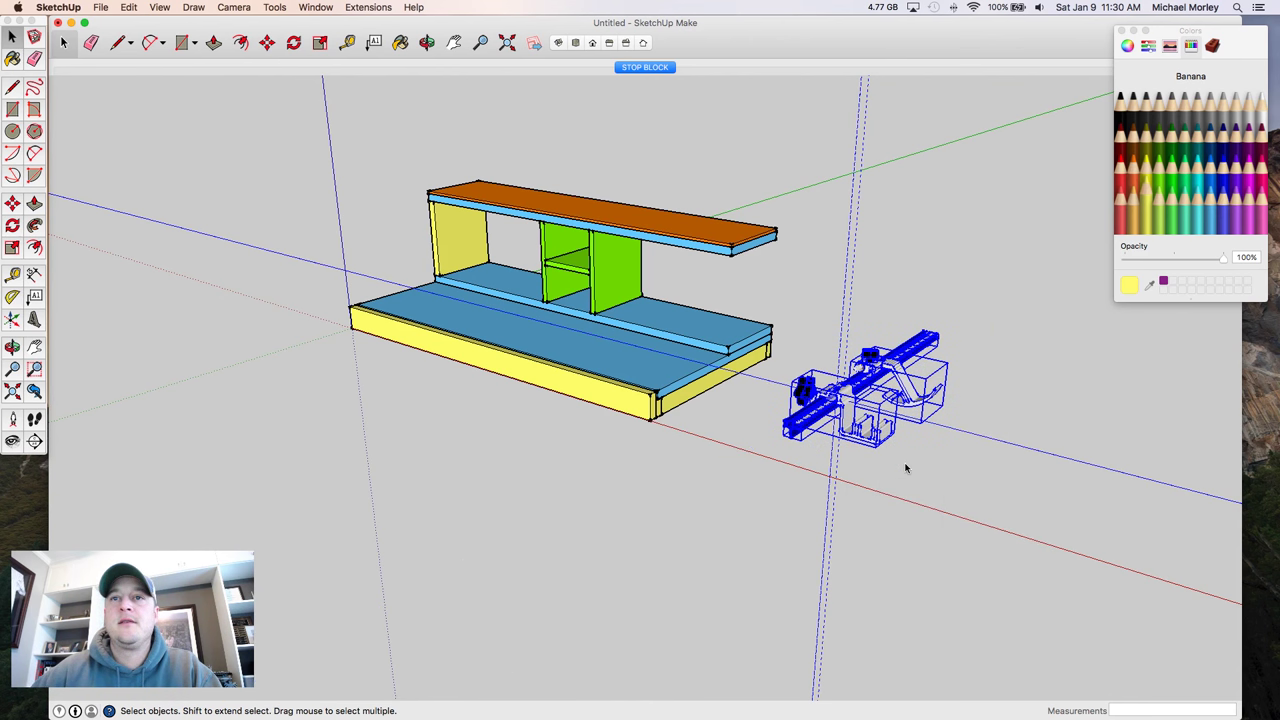
- Delete the extra stop part and make the remaining stop block and rail one component
{"action": "left_click", "coordinate": [883, 464]}
{"action": "left_click_drag", "start_coordinate": [875, 277], "coordinate": [834, 242]}
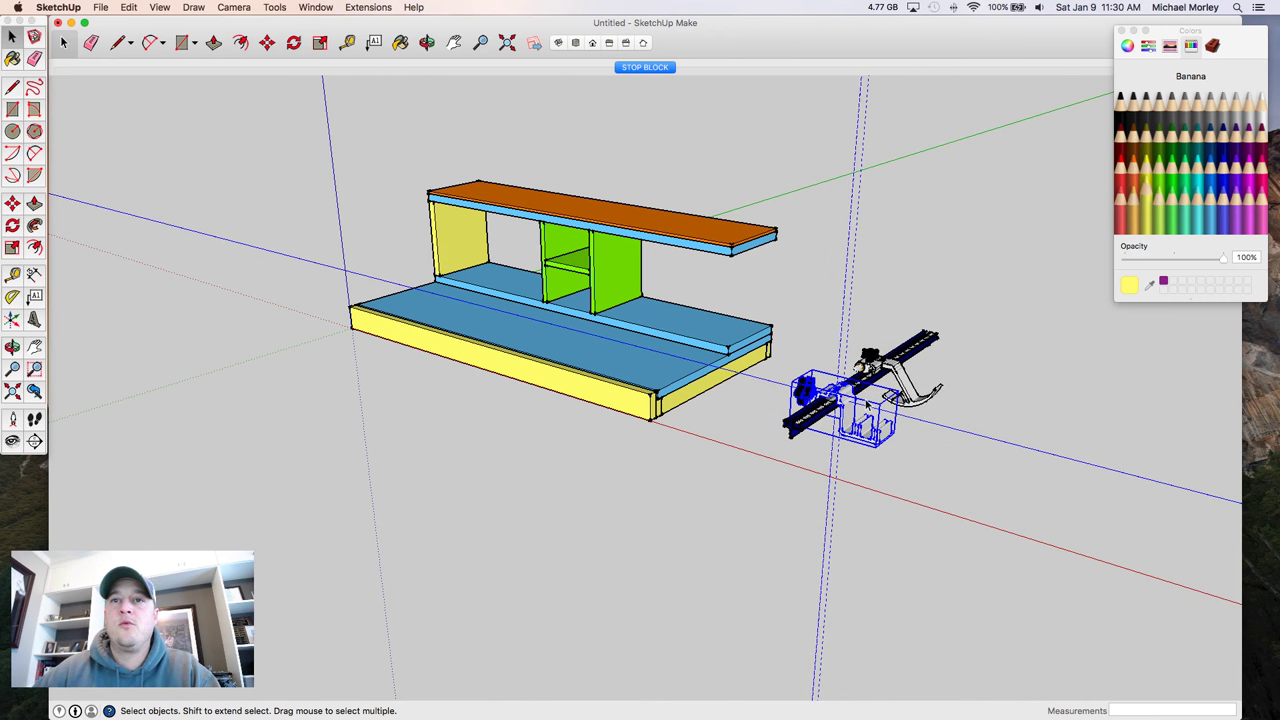
{"action": "key", "text": "Delete"}
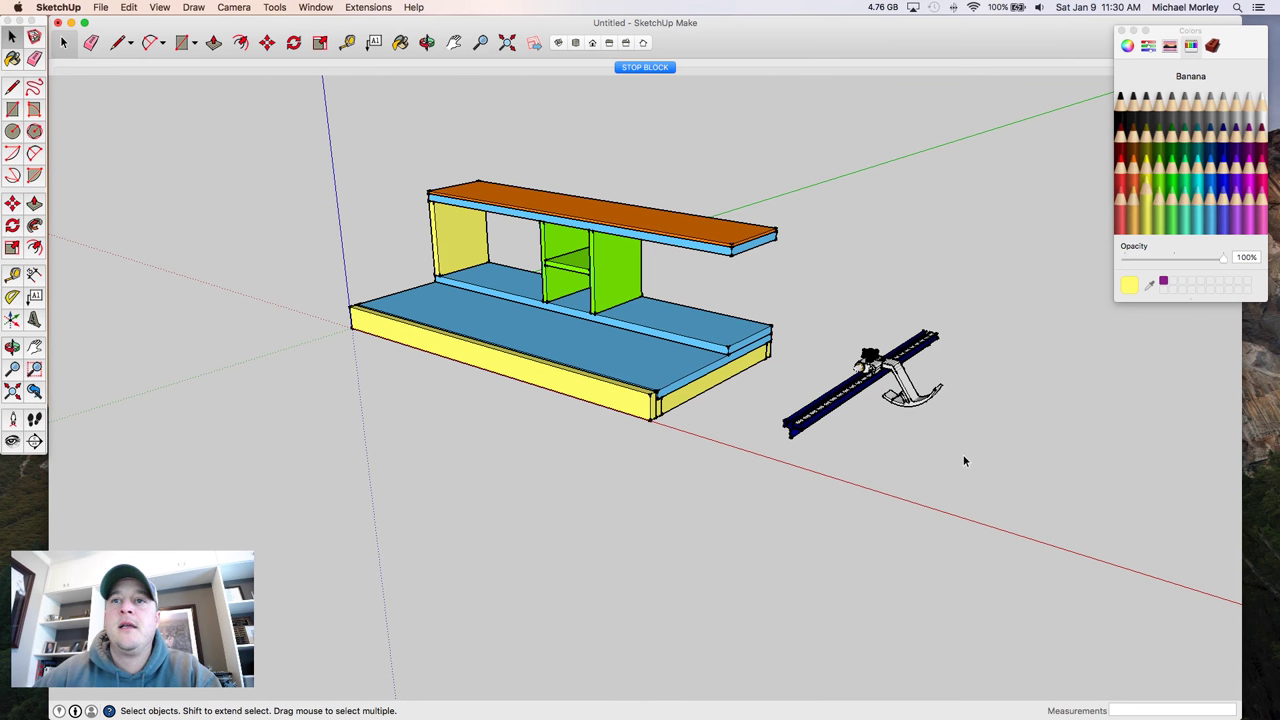
{"action": "left_click_drag", "start_coordinate": [961, 454], "coordinate": [835, 325]}
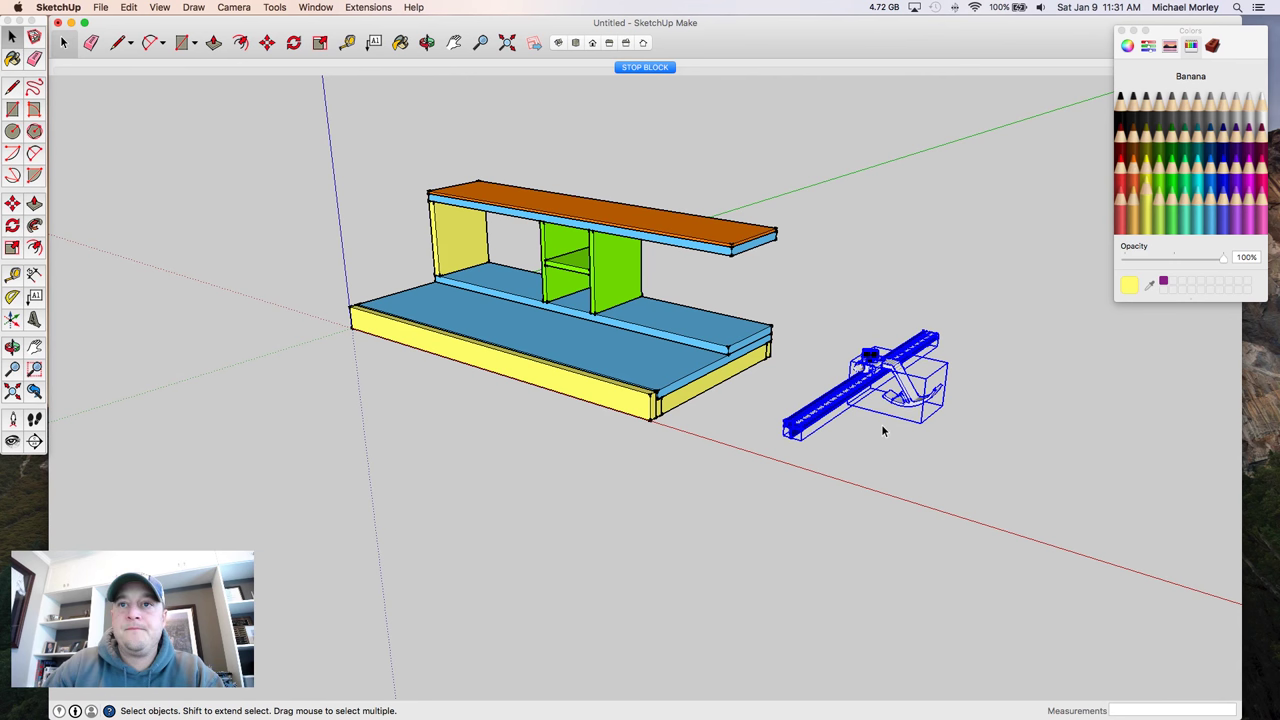
{"action": "key", "text": "g"}
{"action": "key", "text": "Return"}
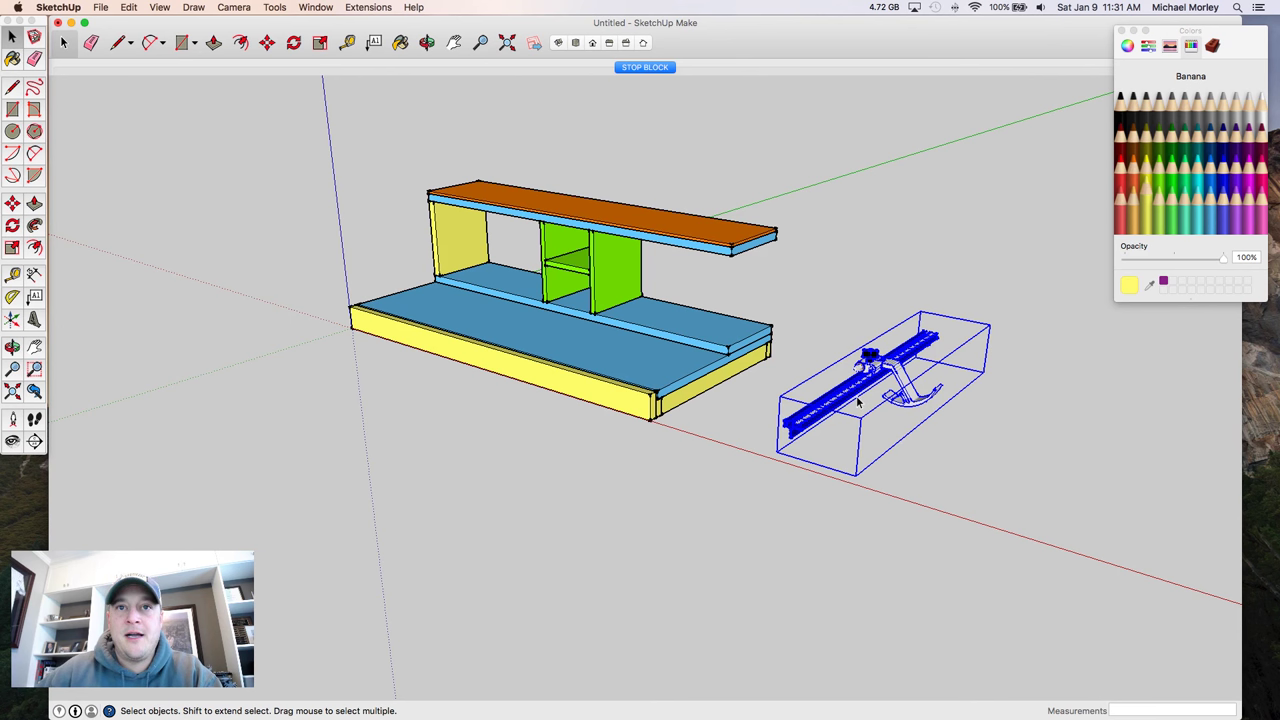
- Rotate the stop block assembly exactly 90 degrees about a pivot on the assembly
{"action": "key", "text": "q"}
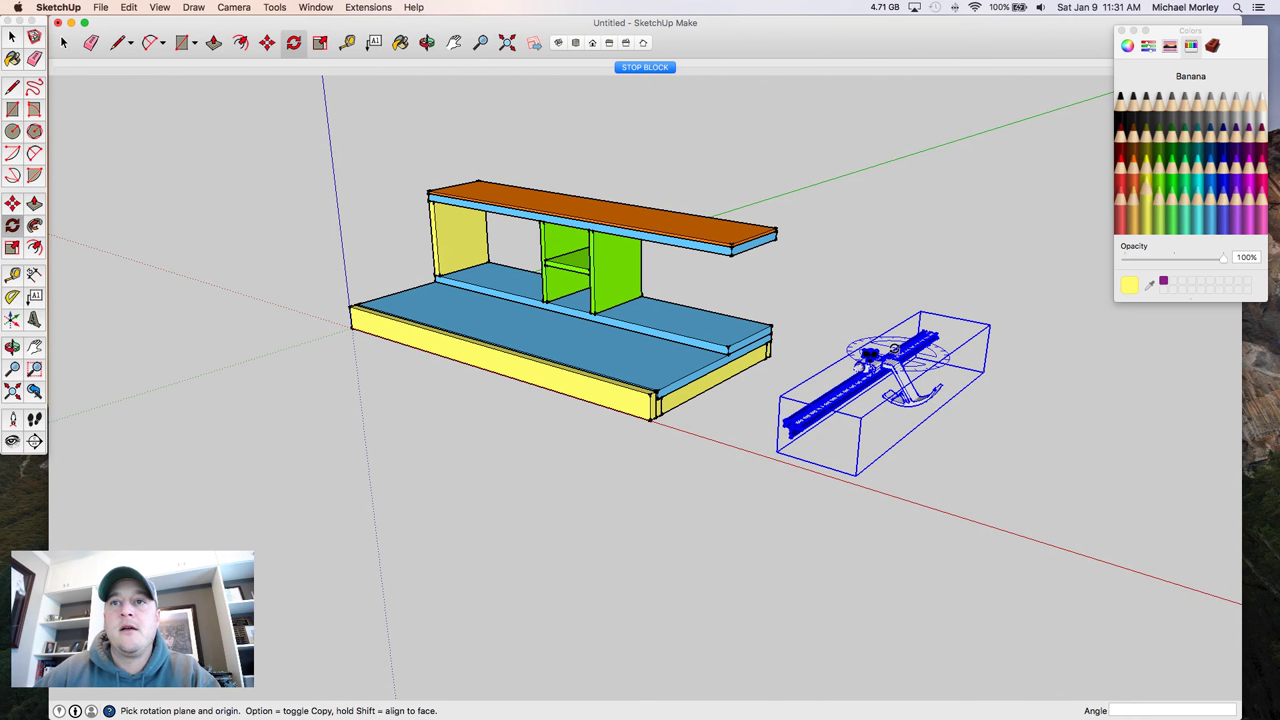
{"action": "left_click", "coordinate": [920, 362]}
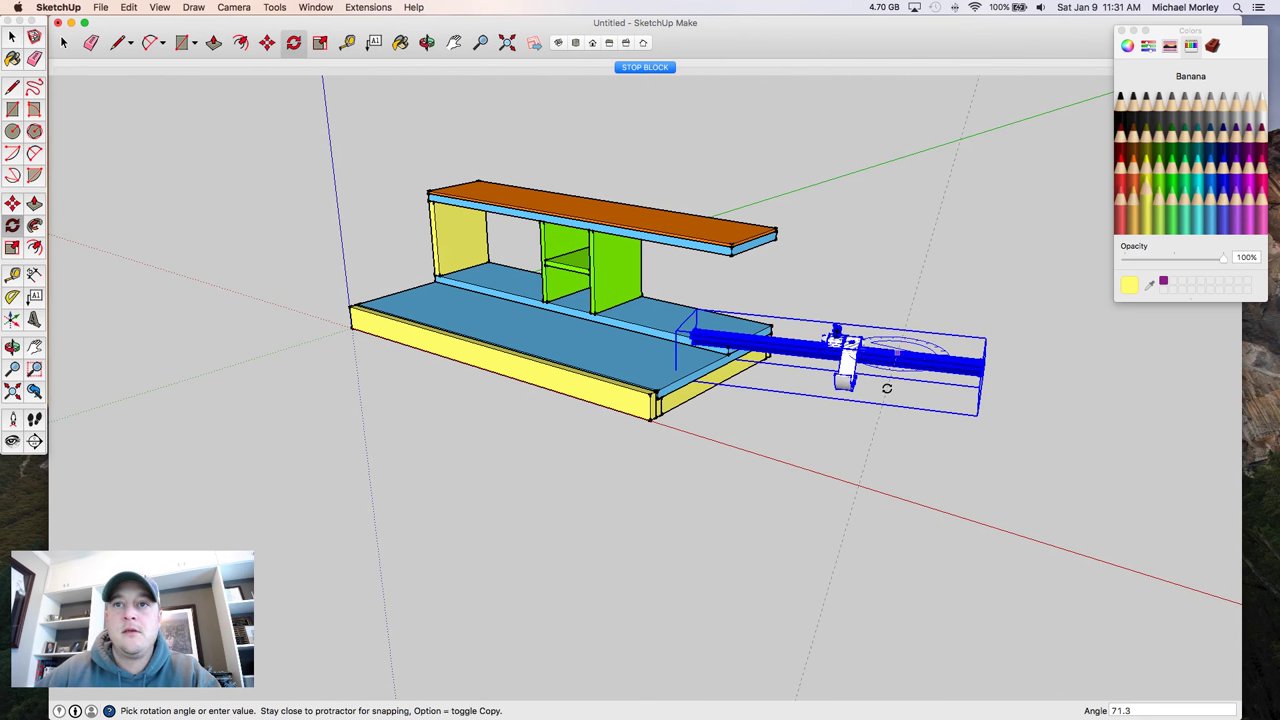
{"action": "type", "text": "90"}
{"action": "key", "text": "Return"}
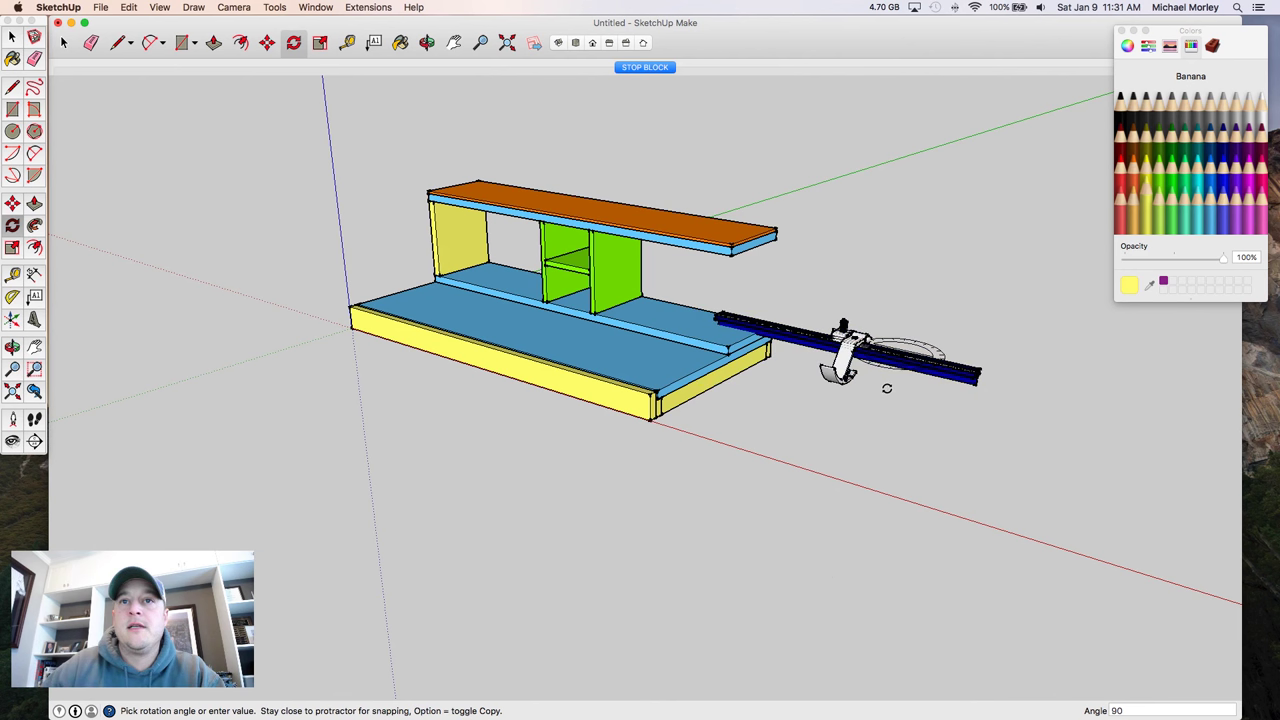
- Select the rotated assembly and zoom in to a low frontal view of the bench
{"action": "key", "text": "space"}
{"action": "left_click", "coordinate": [916, 366]}
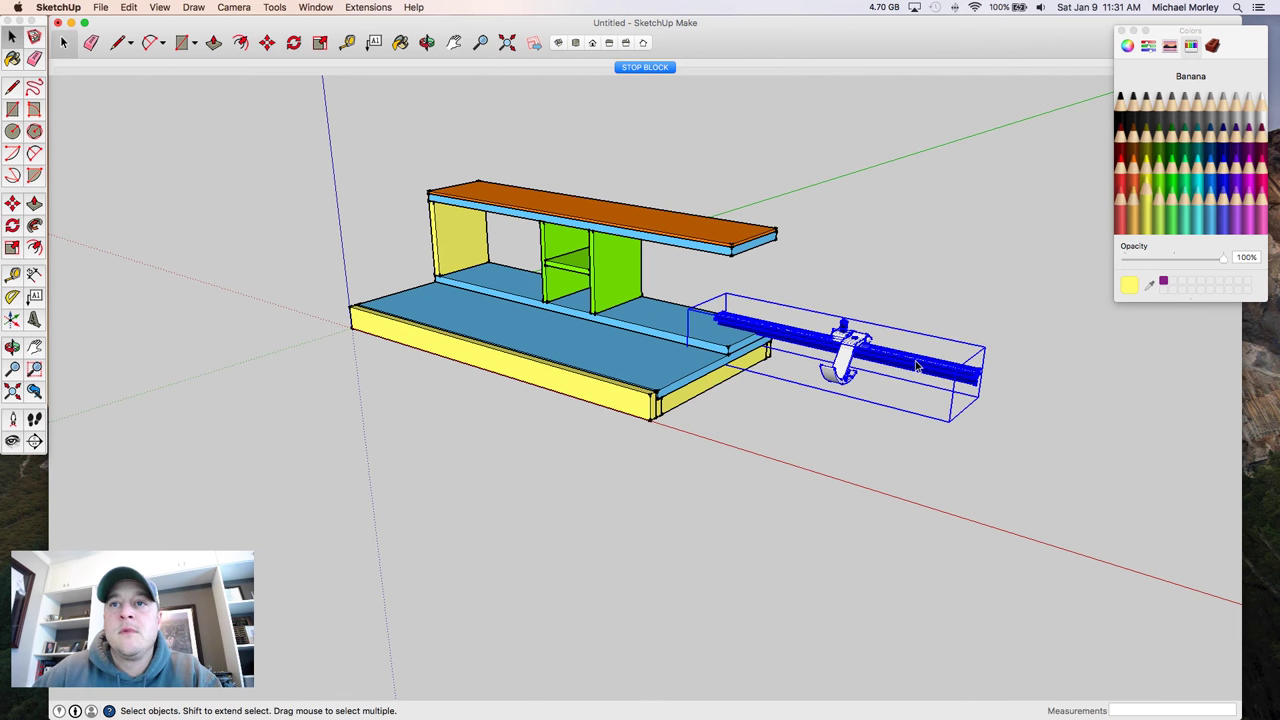
{"action": "key", "text": "super+shift+e"}
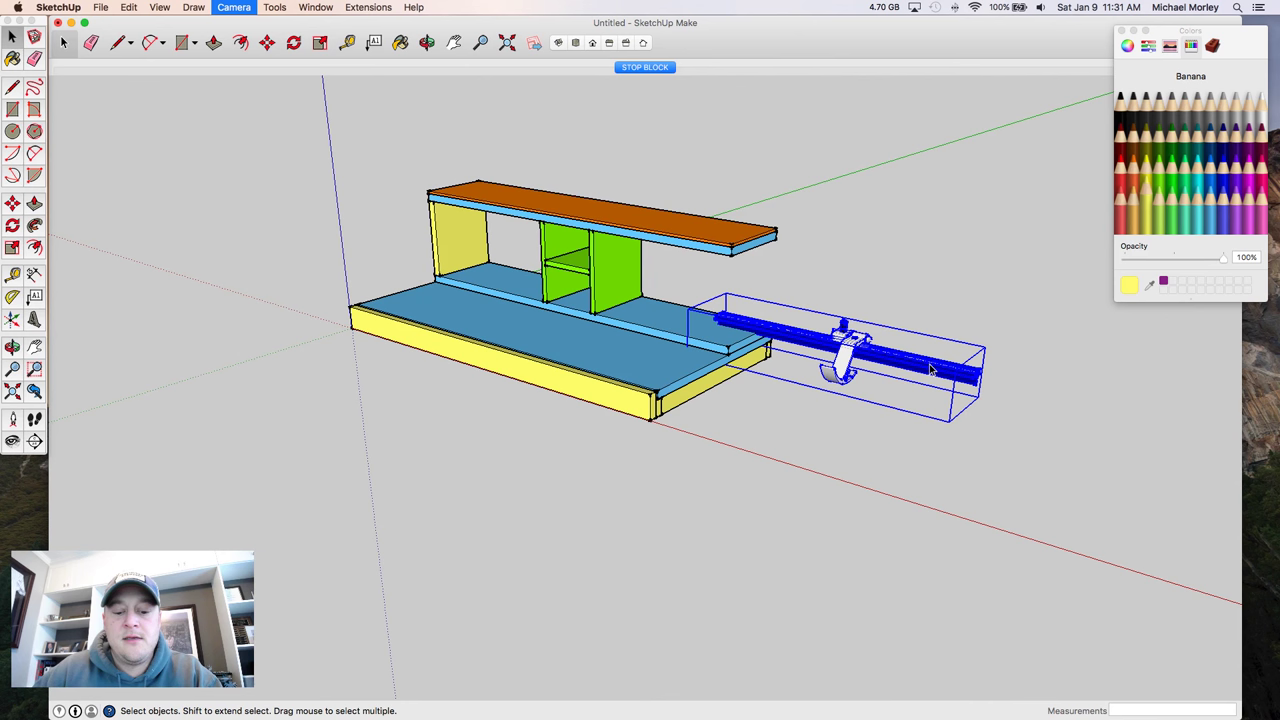
{"action": "middle_click_drag", "start_coordinate": [930, 370], "coordinate": [606, 266]}
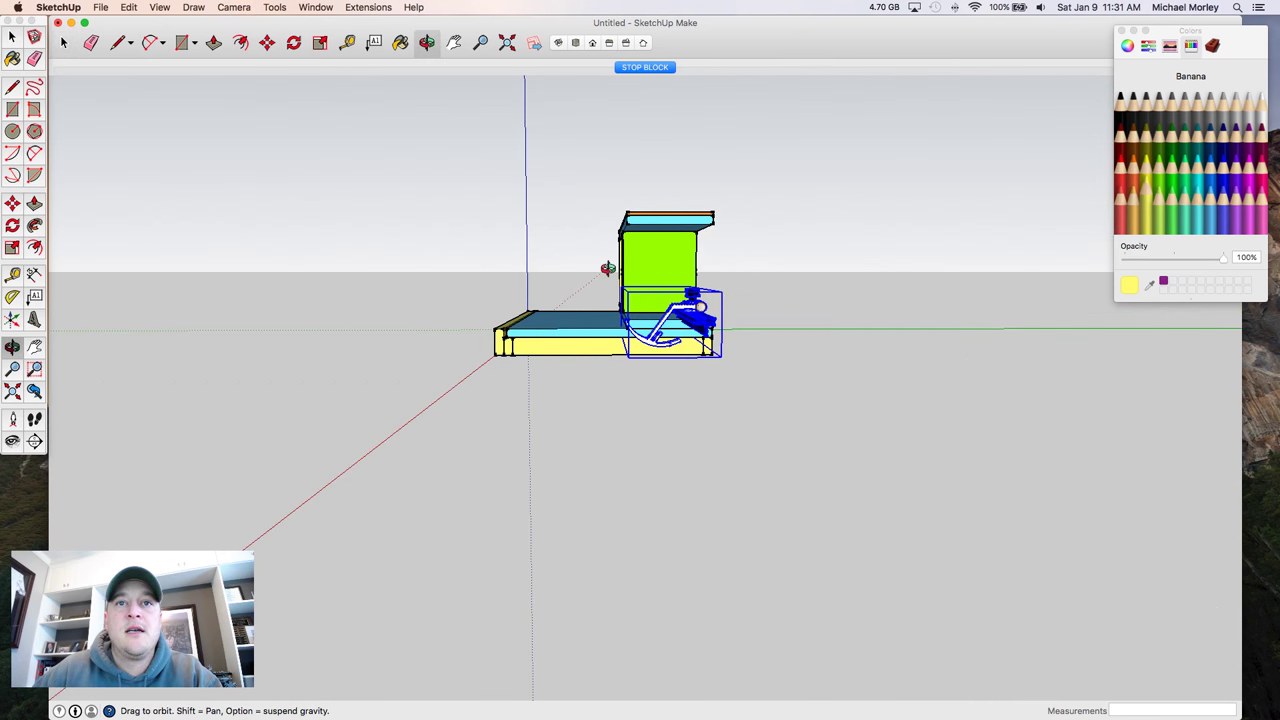
{"action": "scroll", "coordinate": [731, 332], "scroll_direction": "up", "scroll_amount": 3}
{"action": "scroll", "coordinate": [731, 332], "scroll_direction": "up", "scroll_amount": 3}
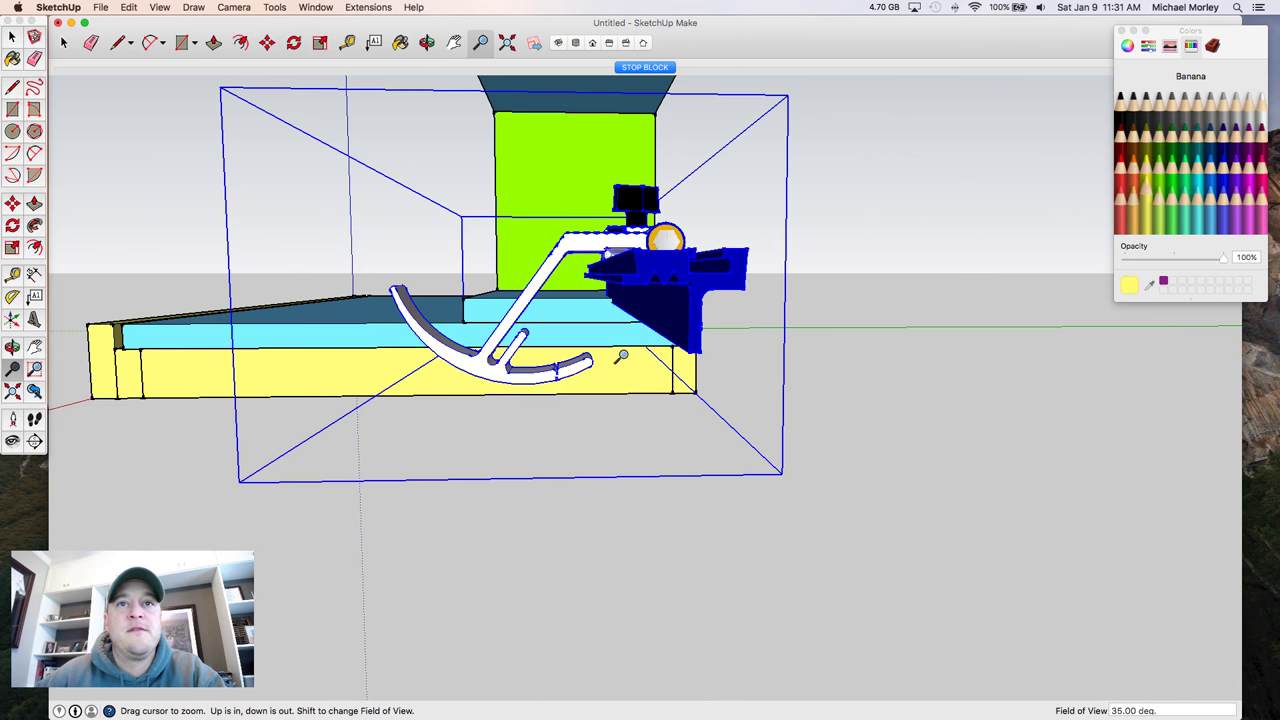
{"action": "key", "text": "space"}
{"action": "key", "text": "m"}
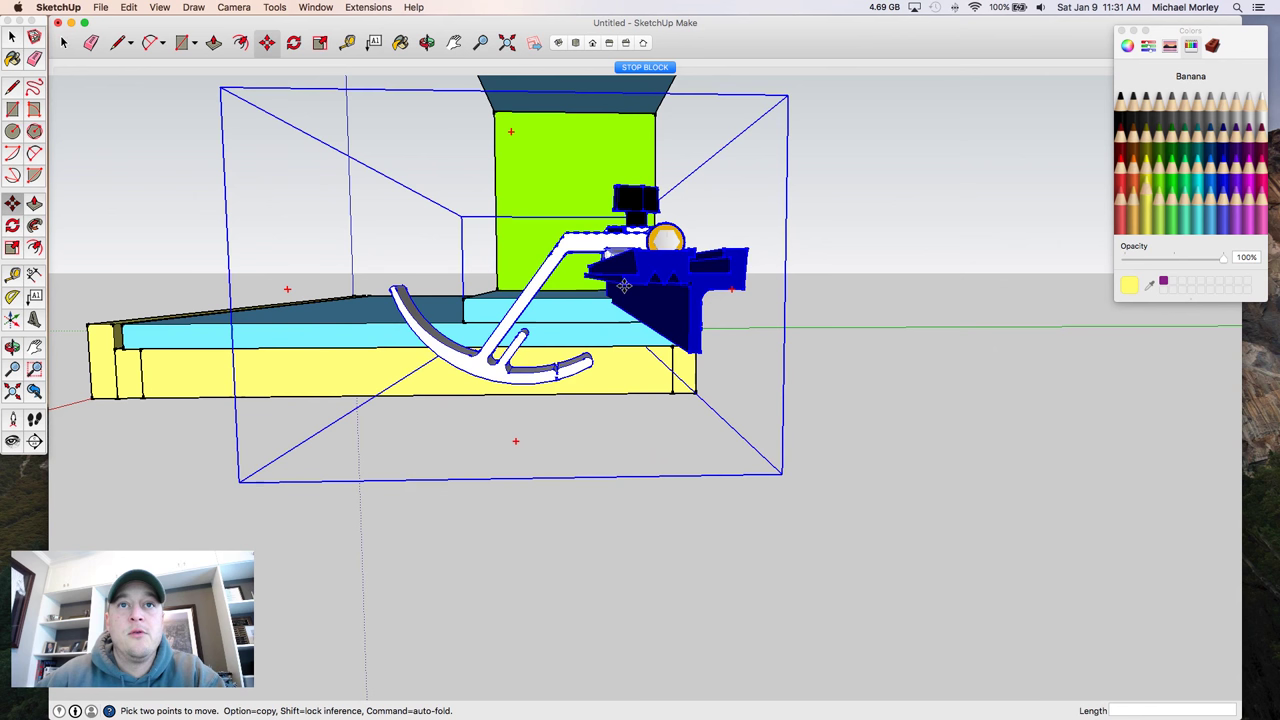
- Move the assembly by its rail corner onto the base's left end, then return to the STOP BLOCK scene
{"action": "left_click", "coordinate": [624, 286]}
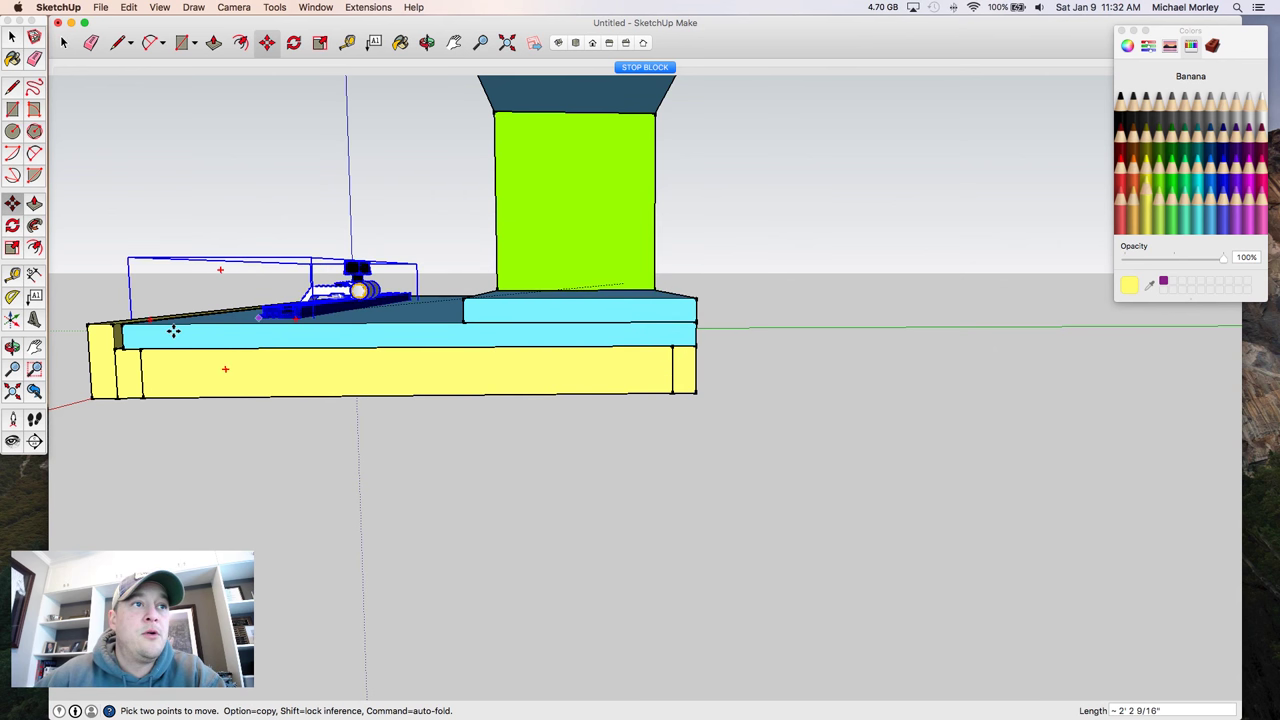
{"action": "left_click", "coordinate": [85, 325]}
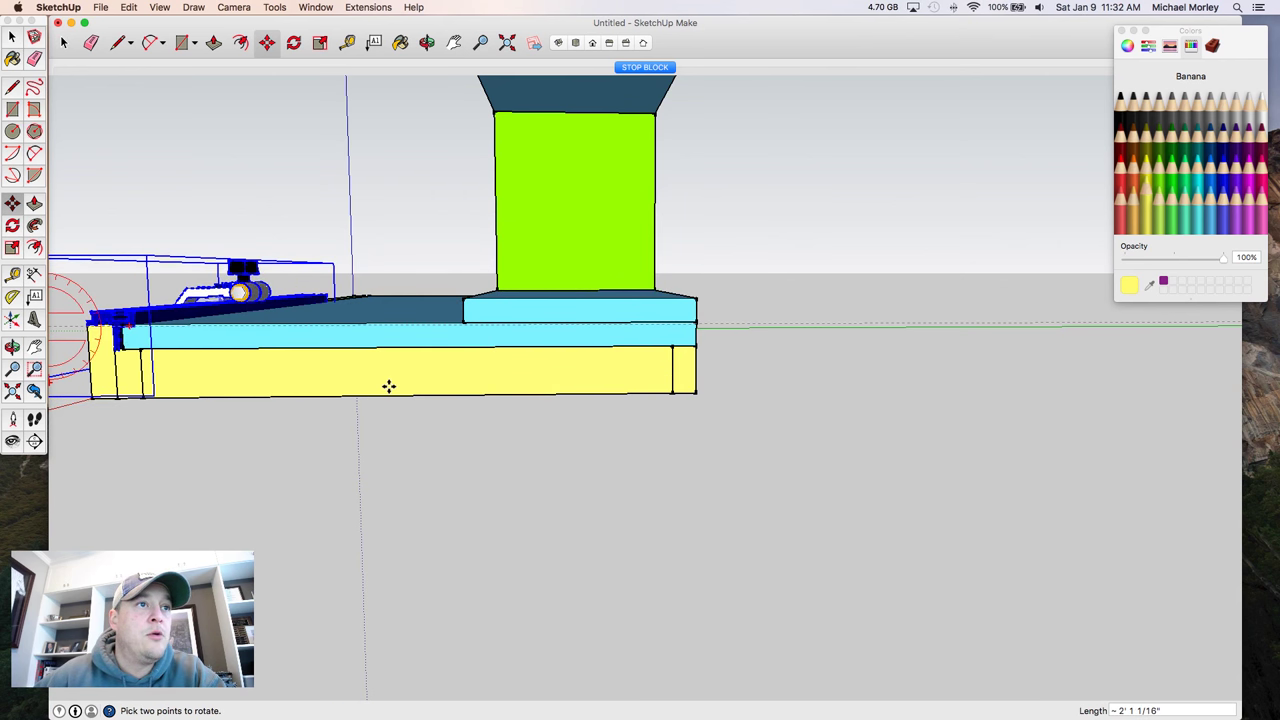
{"action": "key", "text": "o"}
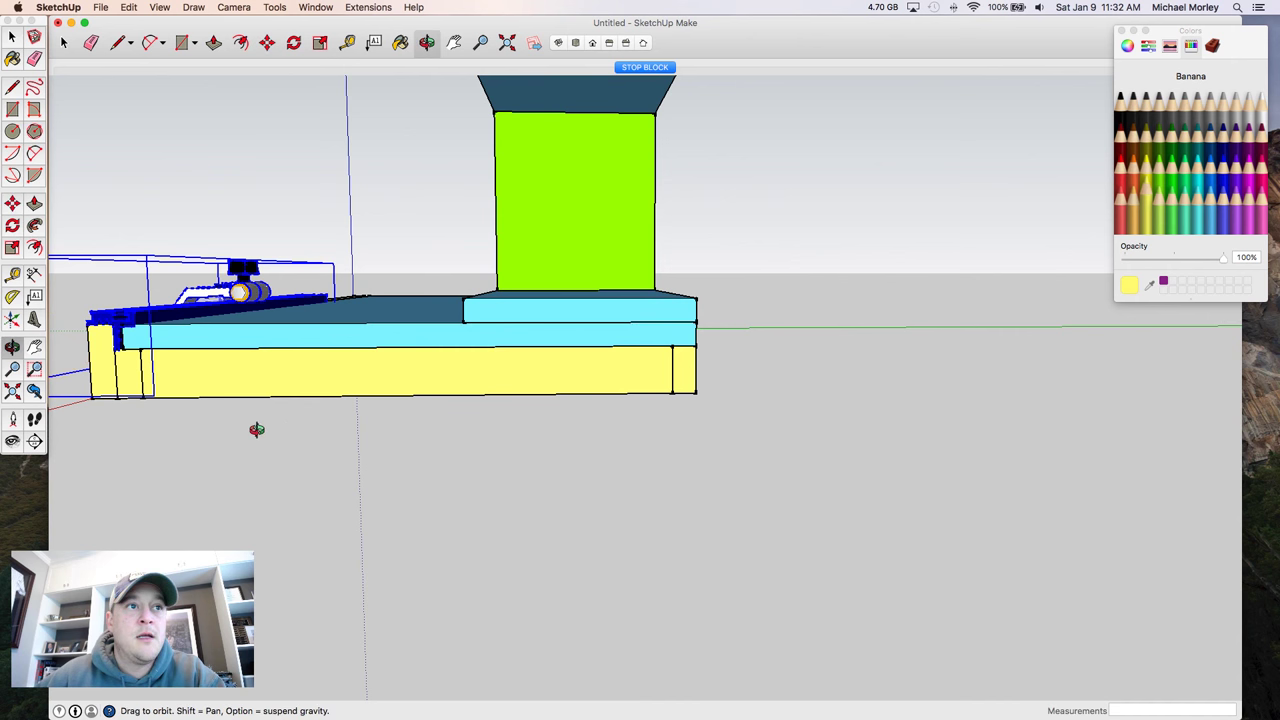
{"action": "left_click_drag", "start_coordinate": [254, 429], "coordinate": [423, 423]}
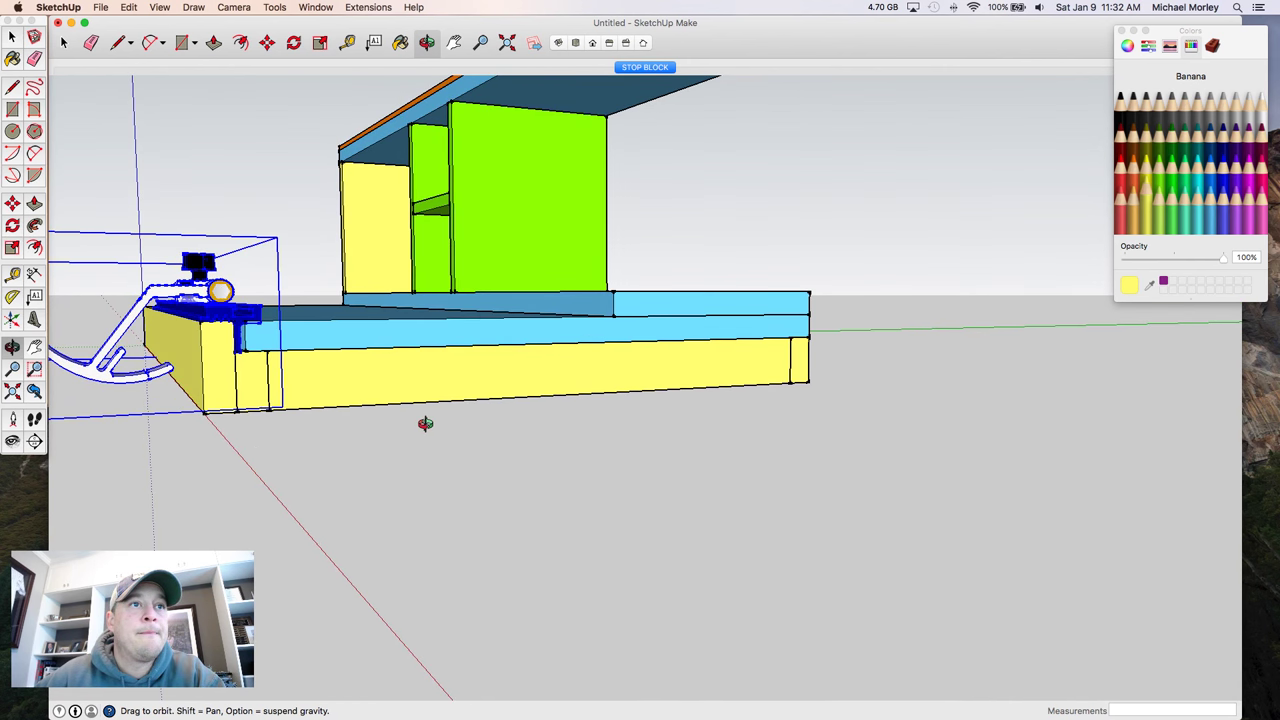
{"action": "key", "text": "z"}
{"action": "scroll", "coordinate": [195, 378], "scroll_direction": "up", "scroll_amount": 5}
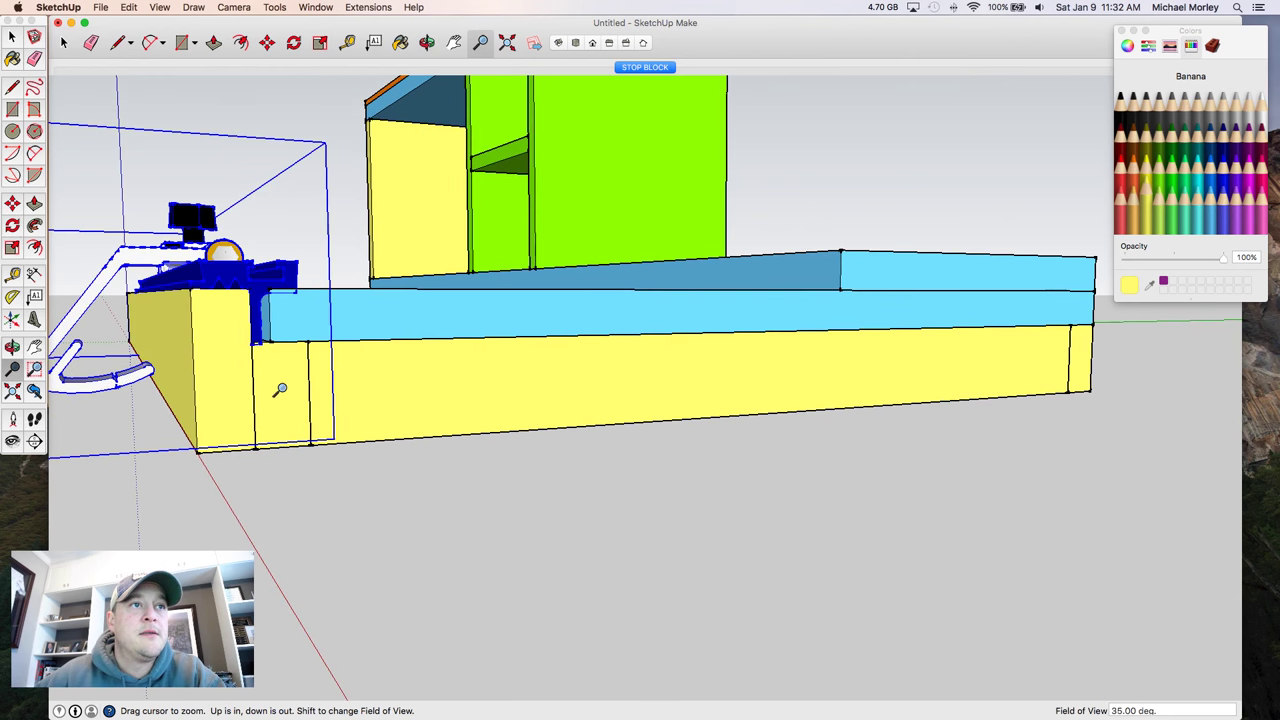
{"action": "scroll", "coordinate": [280, 386], "scroll_direction": "up", "scroll_amount": 5}
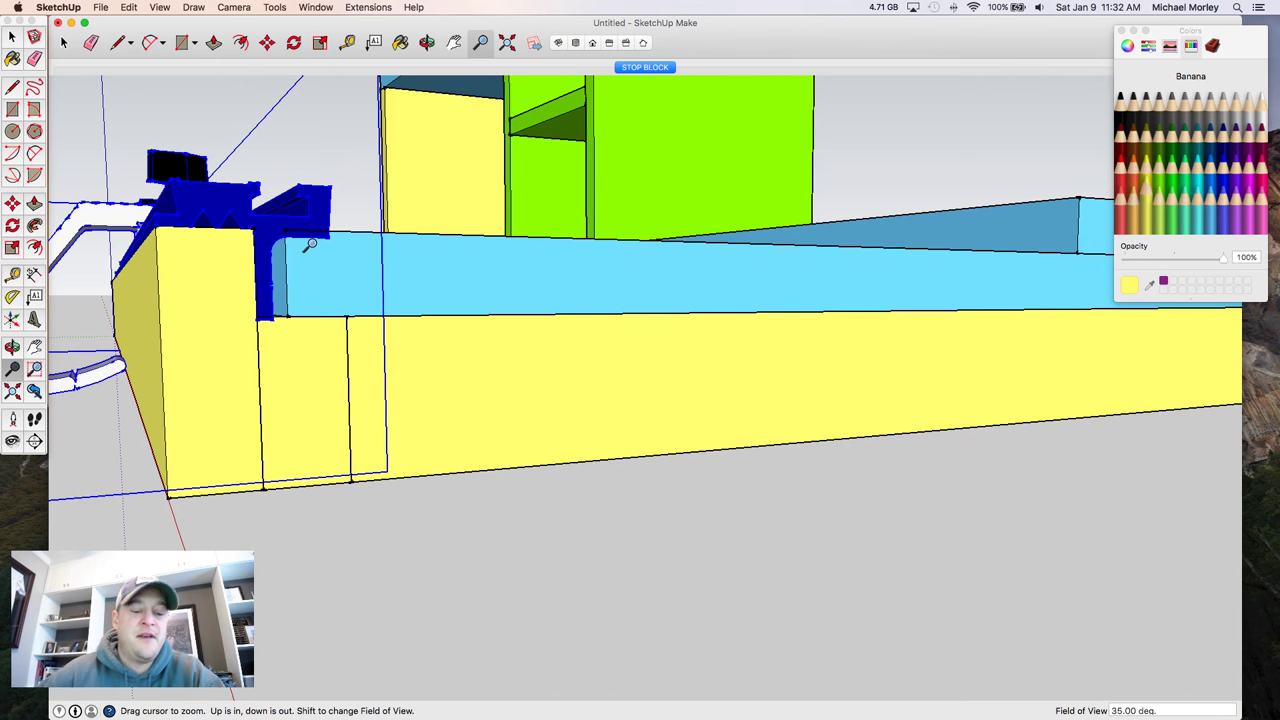
{"action": "left_click", "coordinate": [655, 68]}
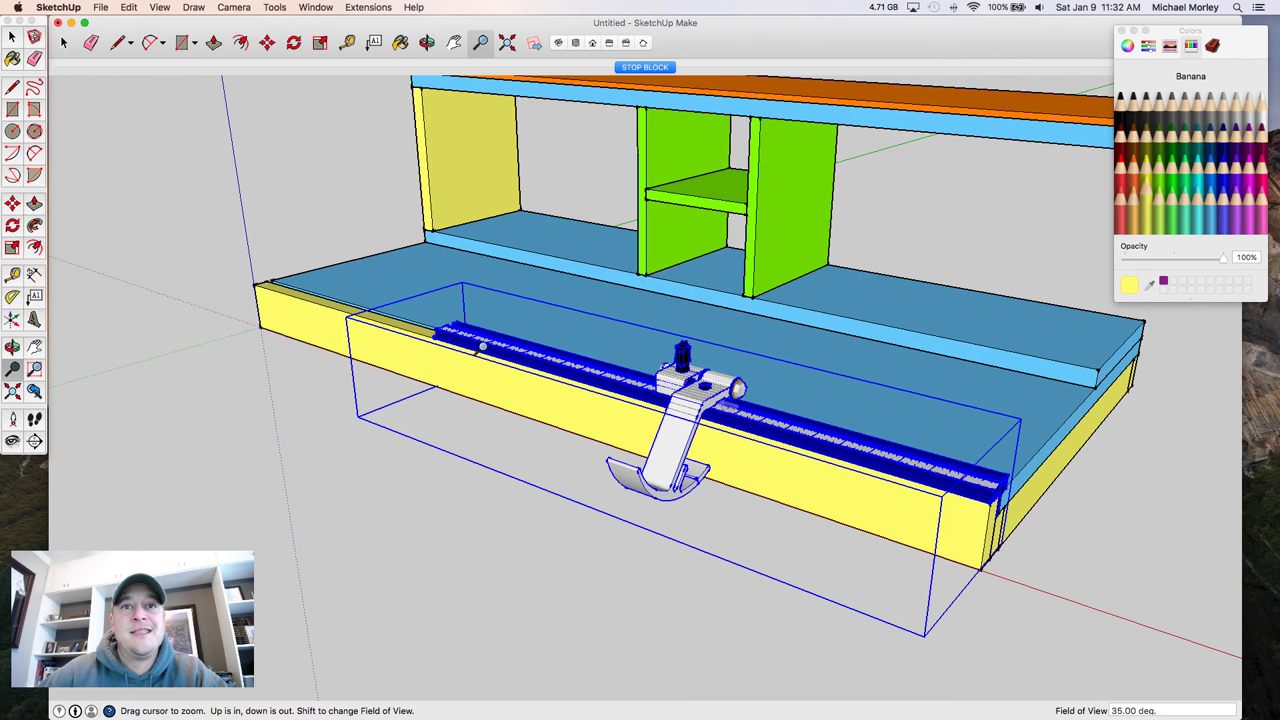
- Inside the rail's inner group, push/pull the rail end out to the base's far end
{"action": "key", "text": "o"}
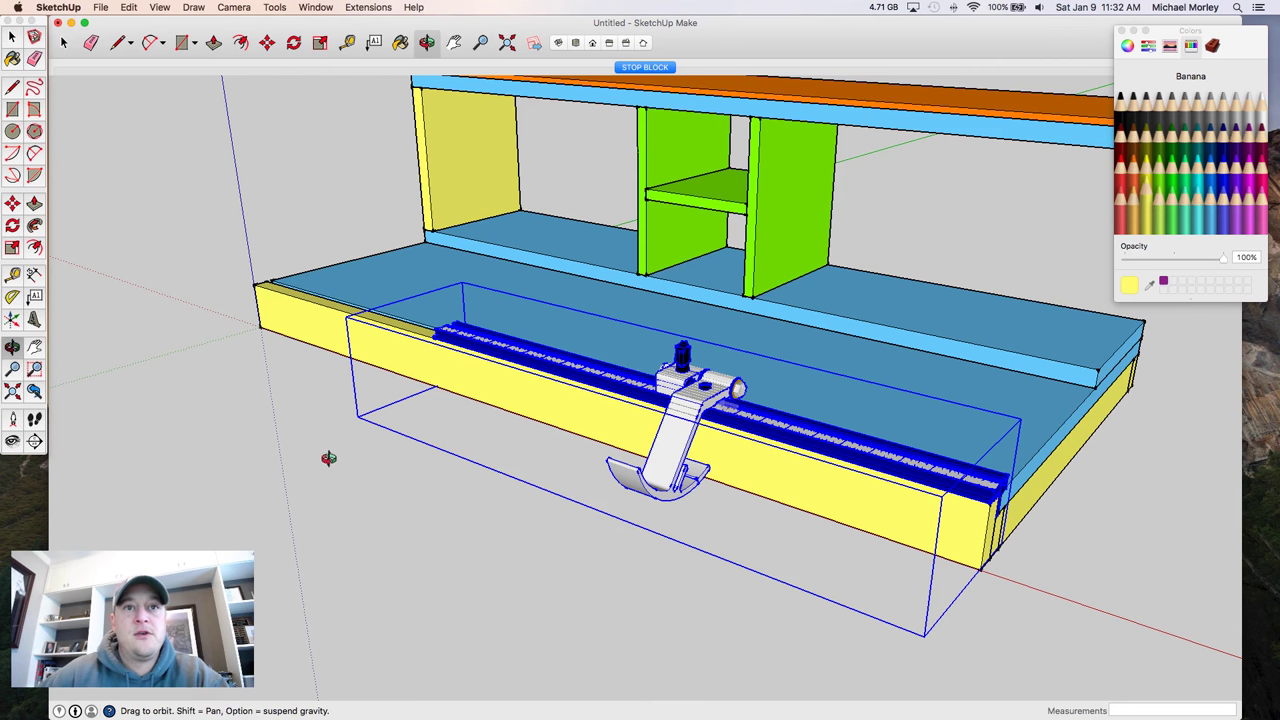
{"action": "left_click_drag", "start_coordinate": [329, 457], "coordinate": [960, 406]}
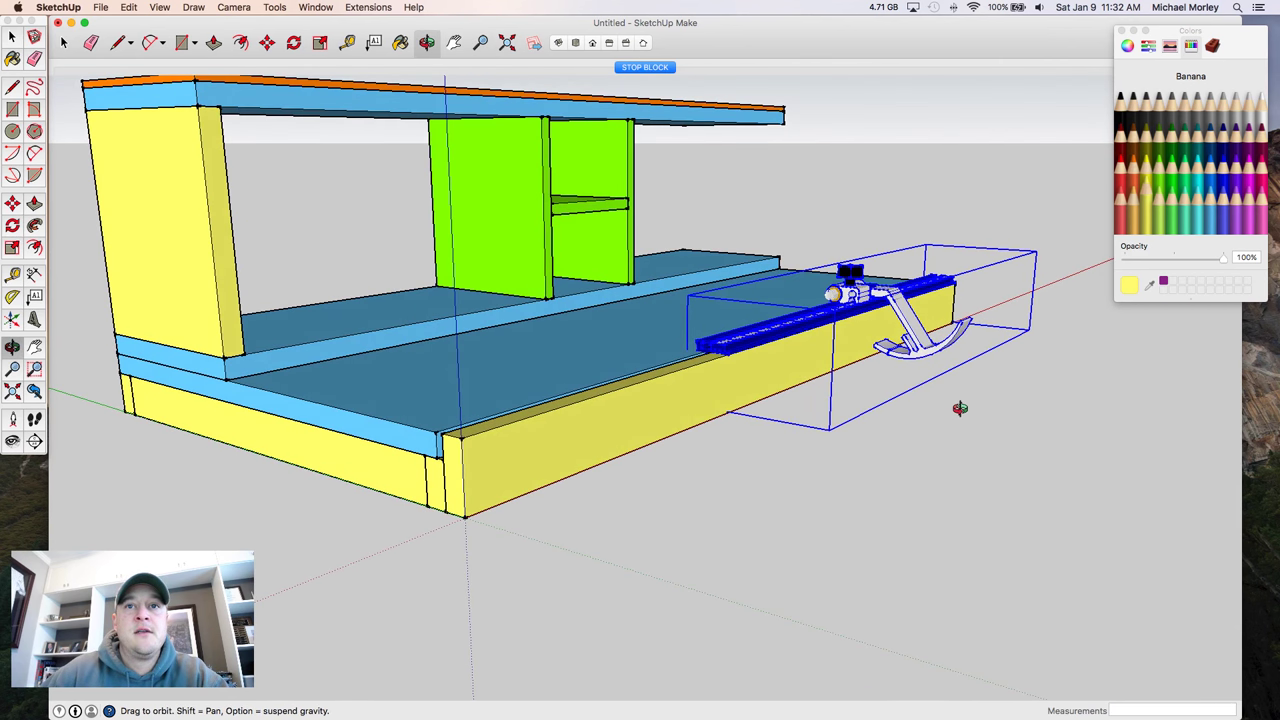
{"action": "key", "text": "space"}
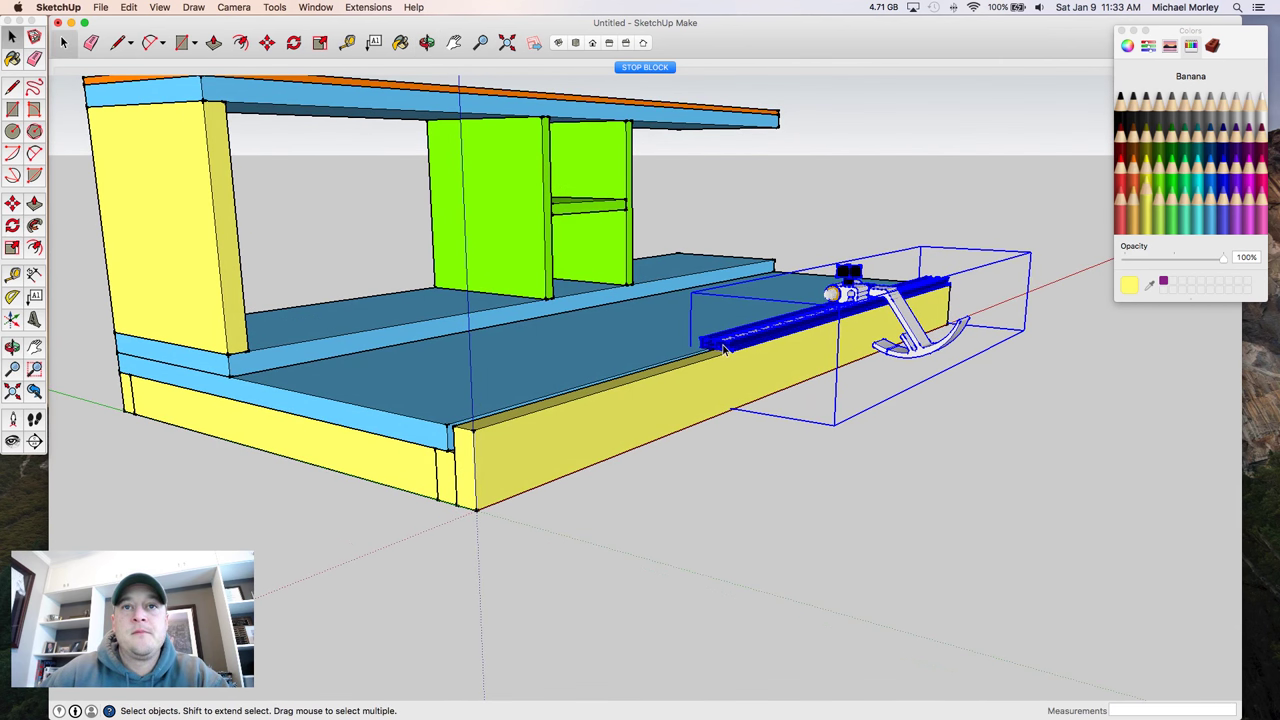
{"action": "double_click", "coordinate": [716, 342]}
{"action": "triple_click", "coordinate": [722, 347]}
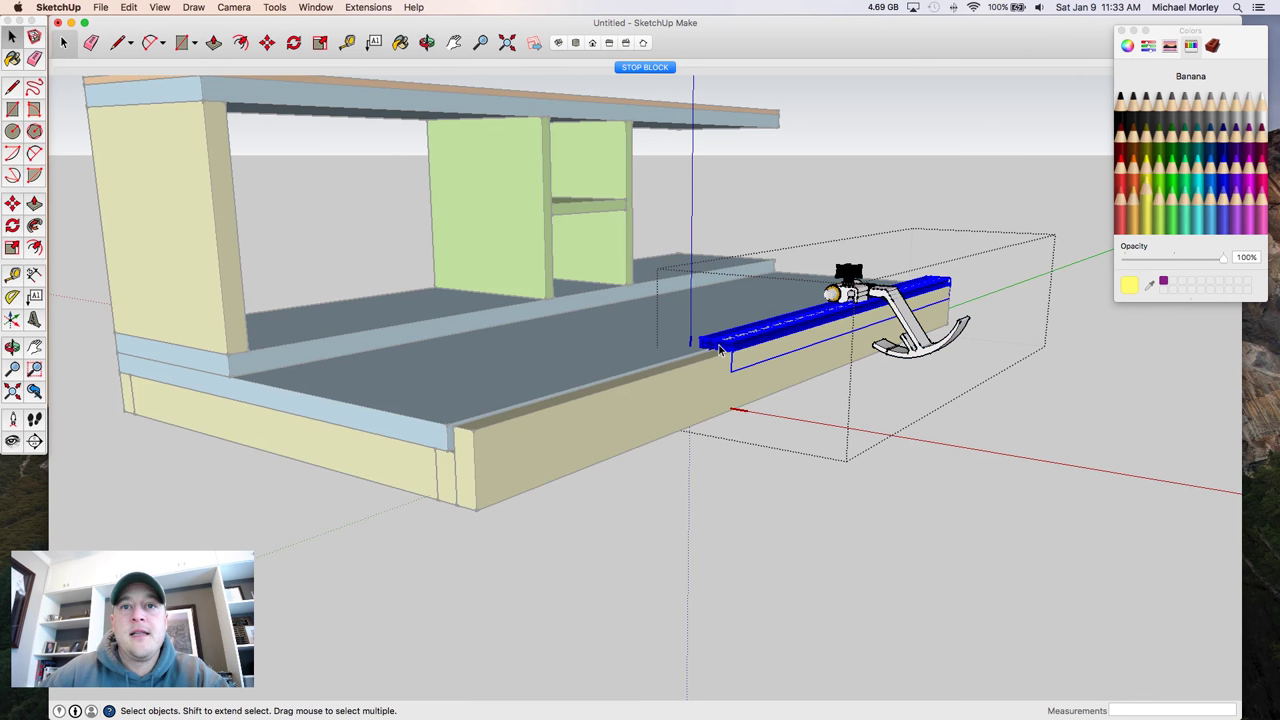
{"action": "key", "text": "p"}
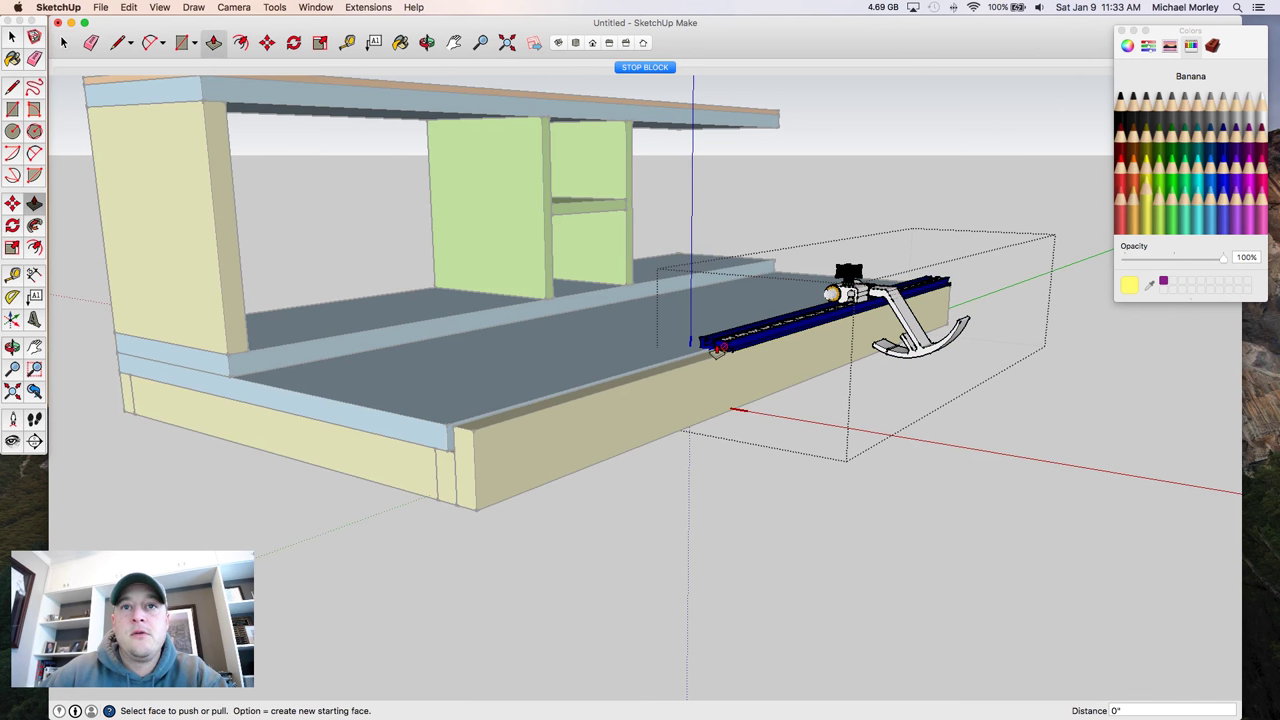
{"action": "key", "text": "space"}
{"action": "double_click", "coordinate": [722, 347]}
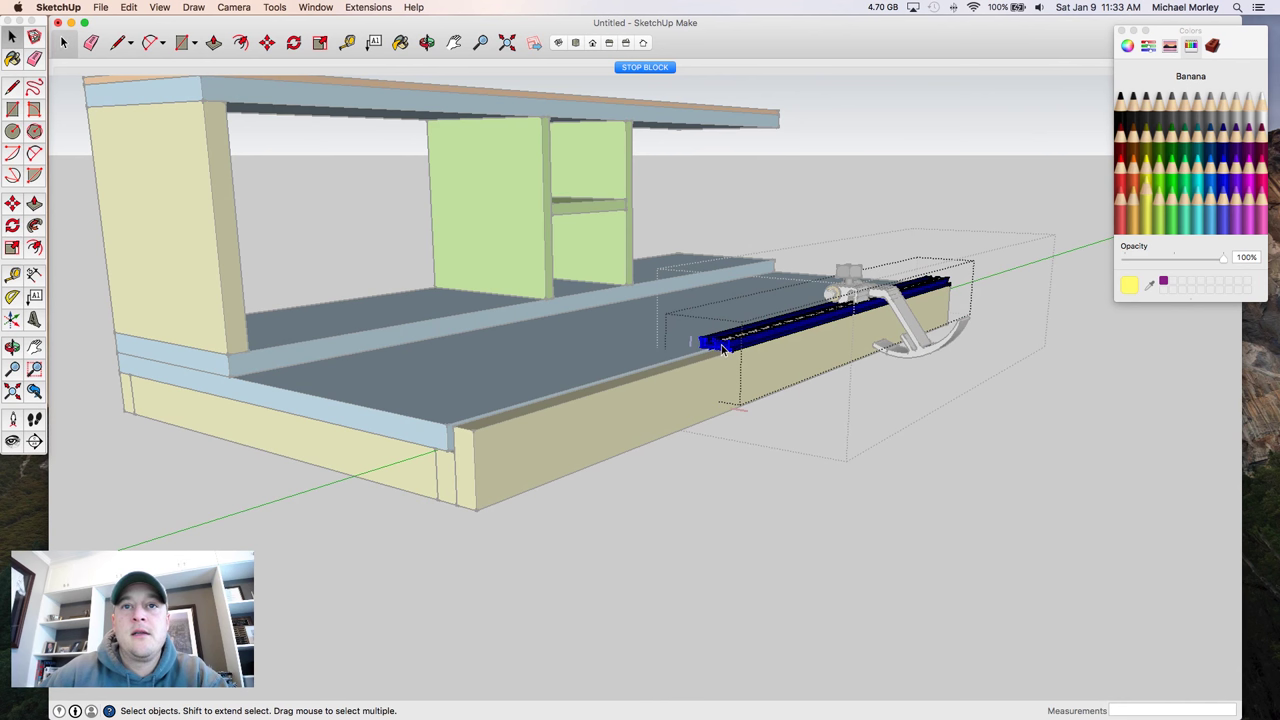
{"action": "key", "text": "p"}
{"action": "left_click_drag", "start_coordinate": [722, 347], "coordinate": [474, 447]}
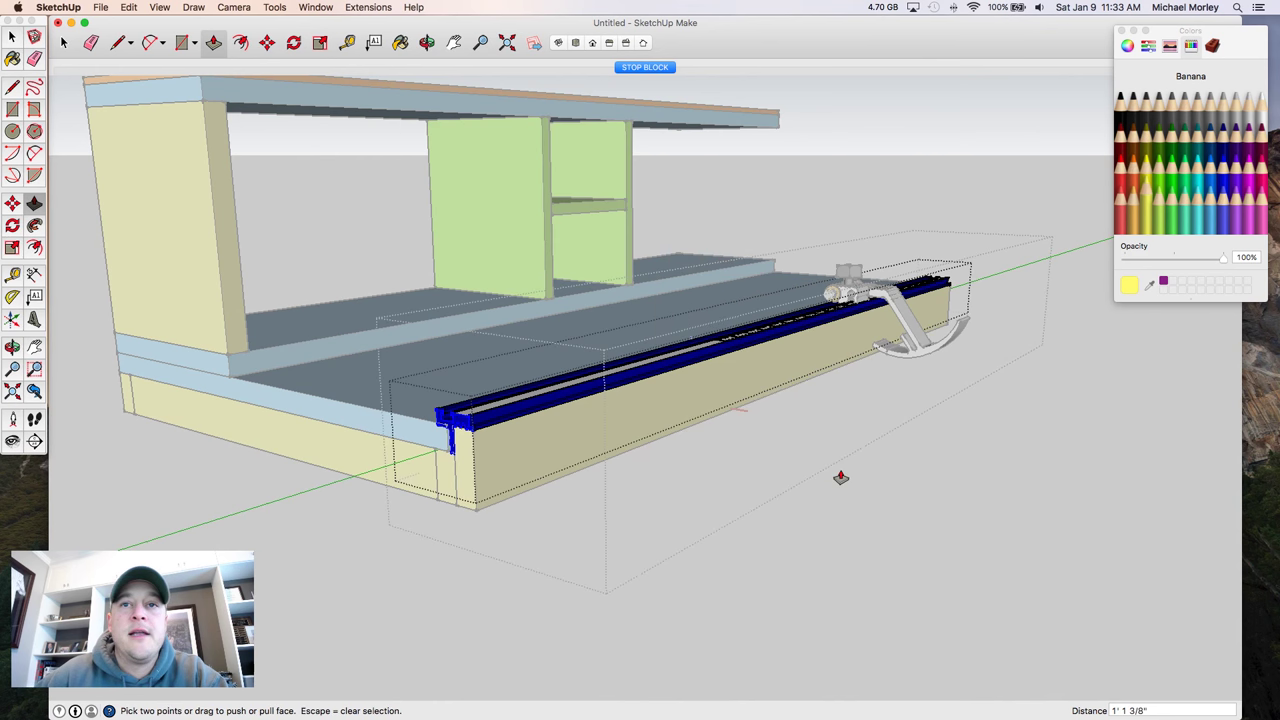
{"action": "key", "text": "space"}
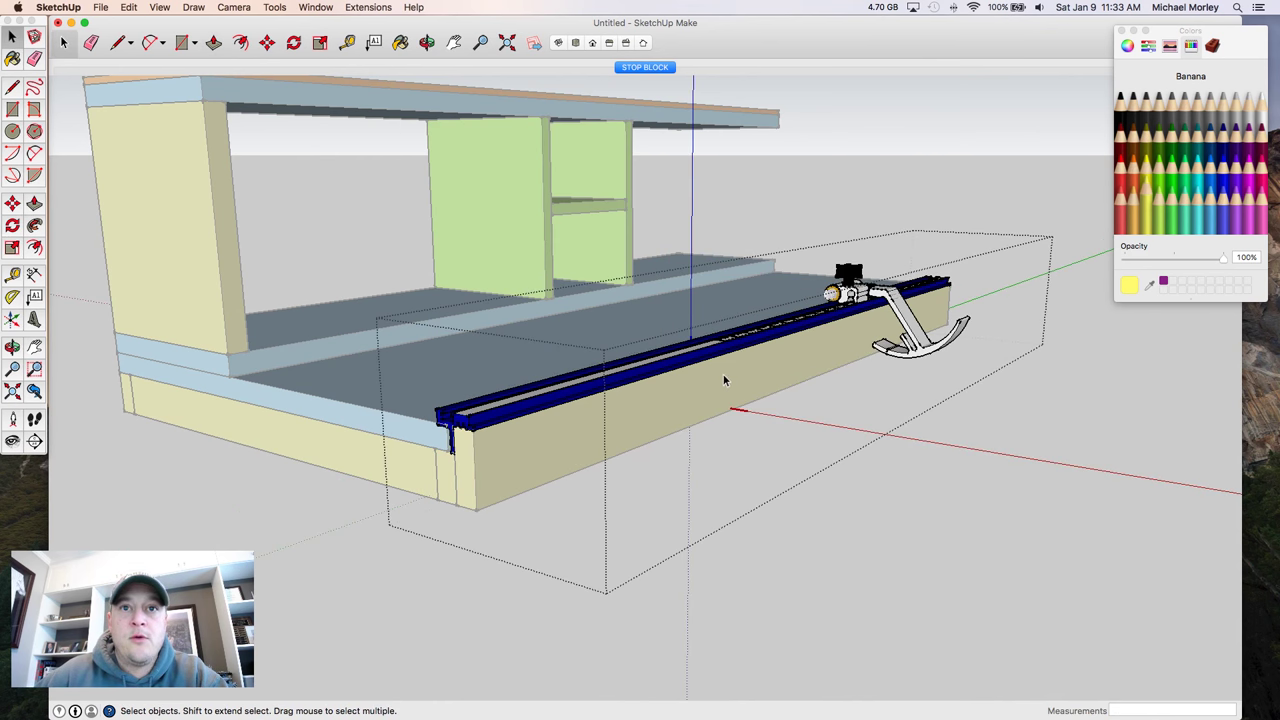
{"action": "middle_click_drag", "start_coordinate": [726, 378], "coordinate": [550, 185]}
{"action": "scroll", "coordinate": [552, 186], "scroll_direction": "down", "scroll_amount": 5}
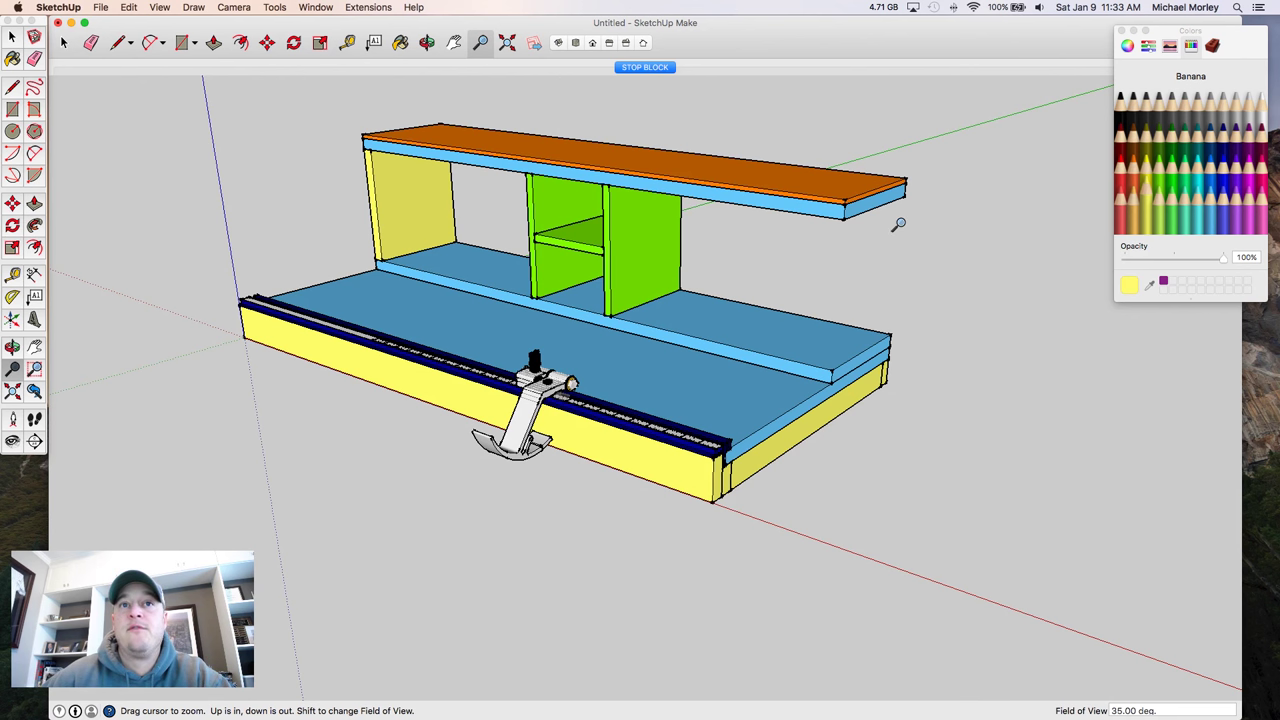
- Draw a 20' by 13 1/16" panel rectangle at the base's right end
{"action": "key", "text": "space"}
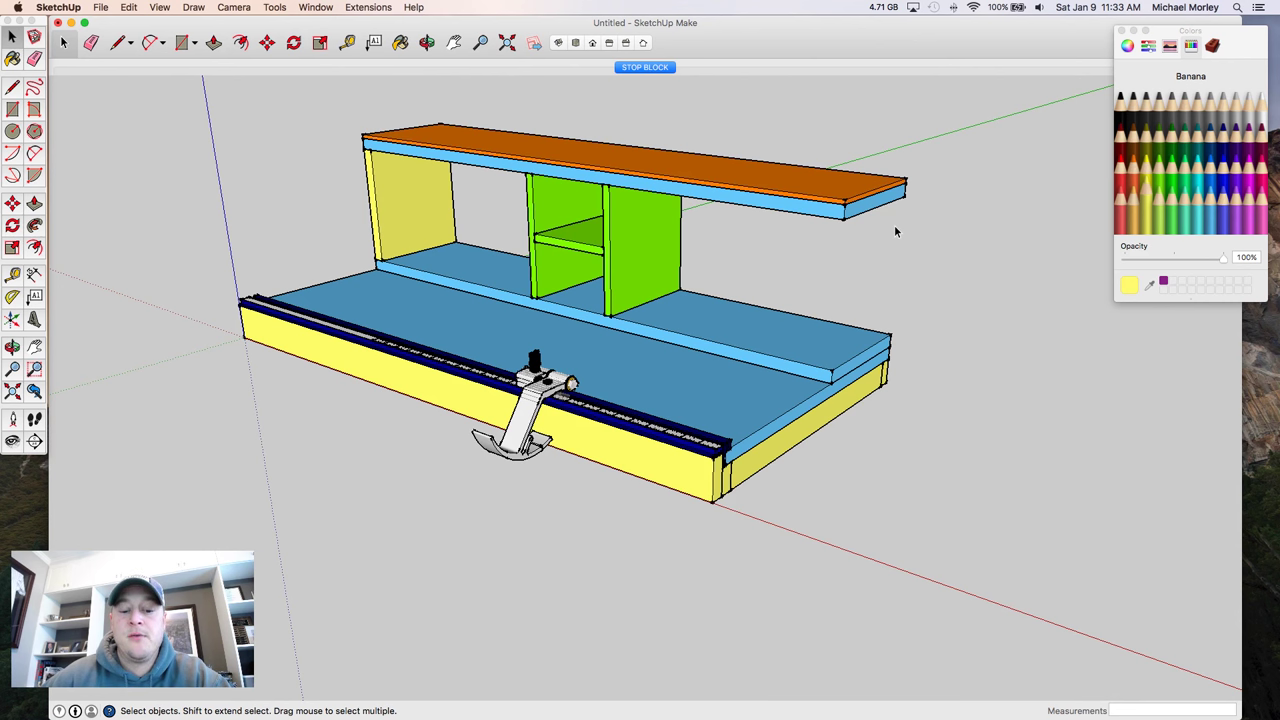
{"action": "key", "text": "r"}
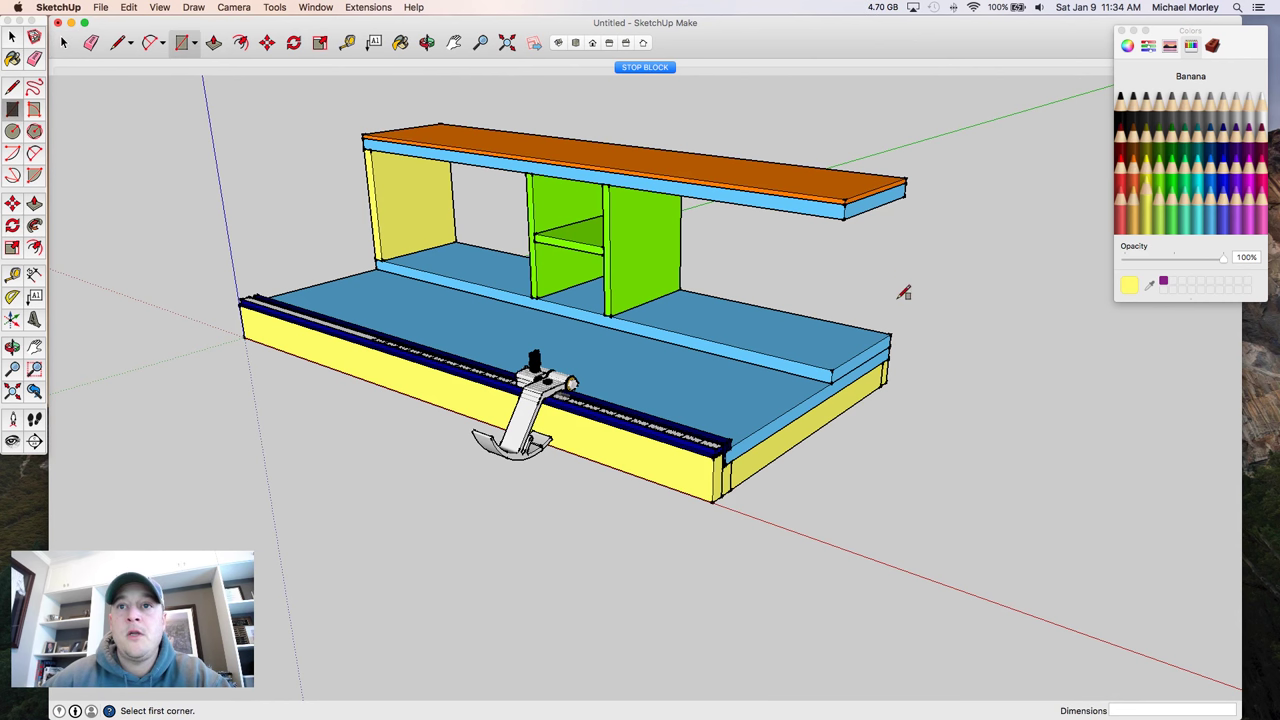
{"action": "left_click", "coordinate": [885, 383]}
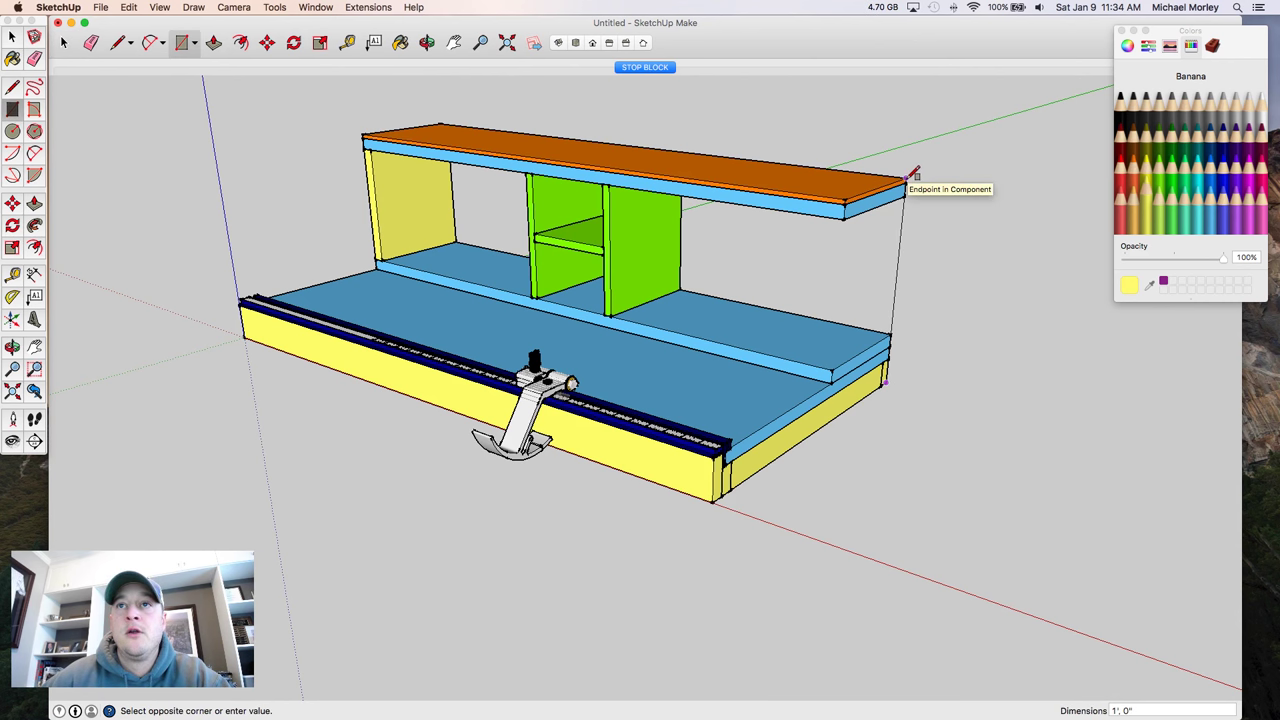
{"action": "left_click", "coordinate": [852, 192]}
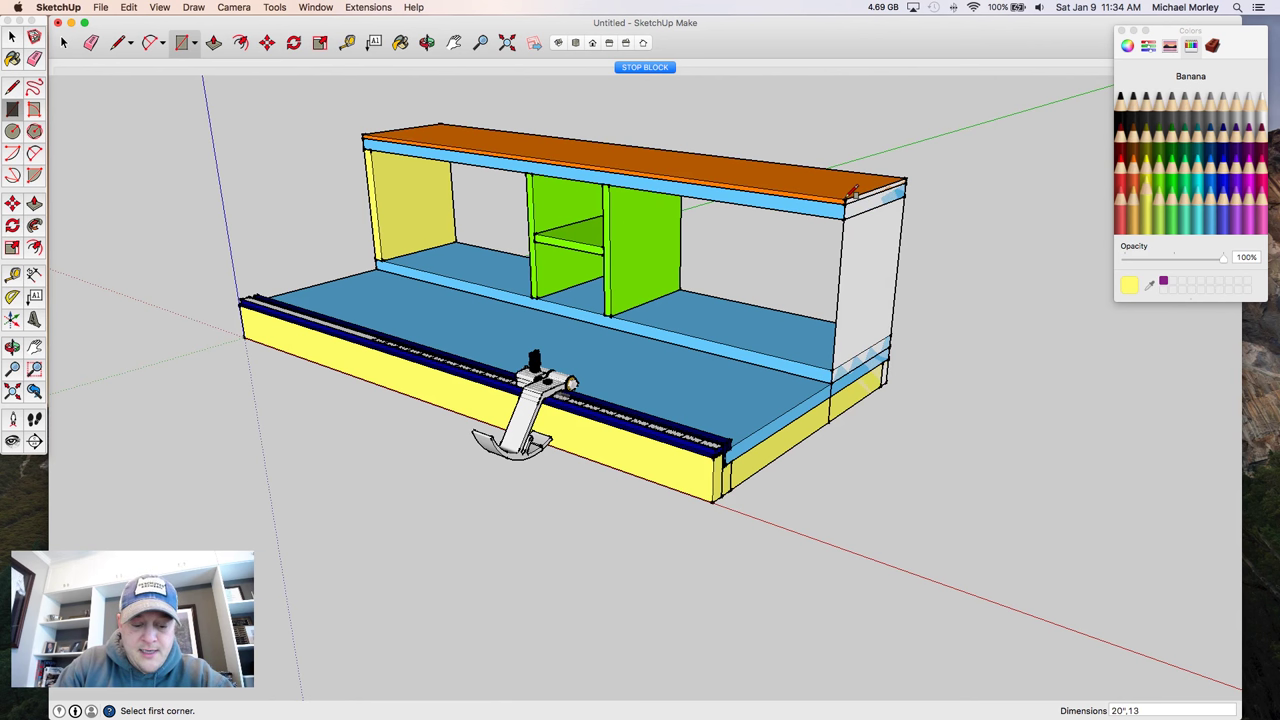
{"action": "type", "text": "20',13 1/16\""}
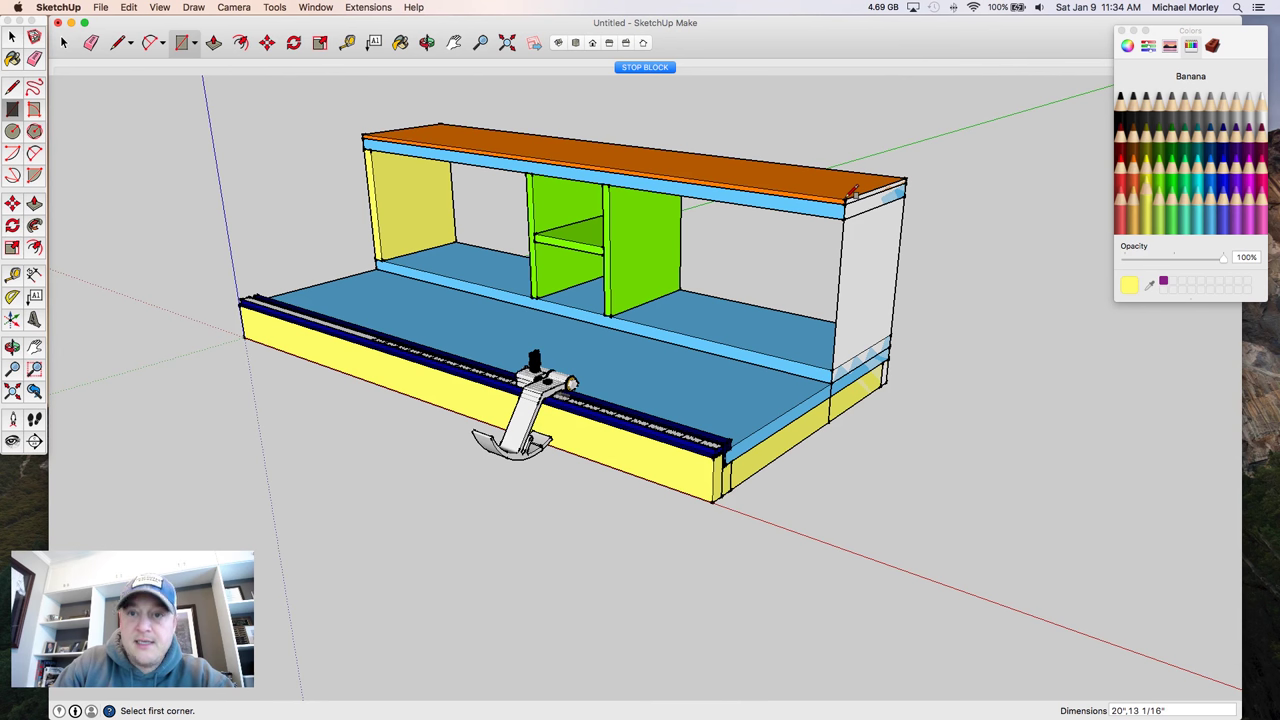
{"action": "key", "text": "Return"}
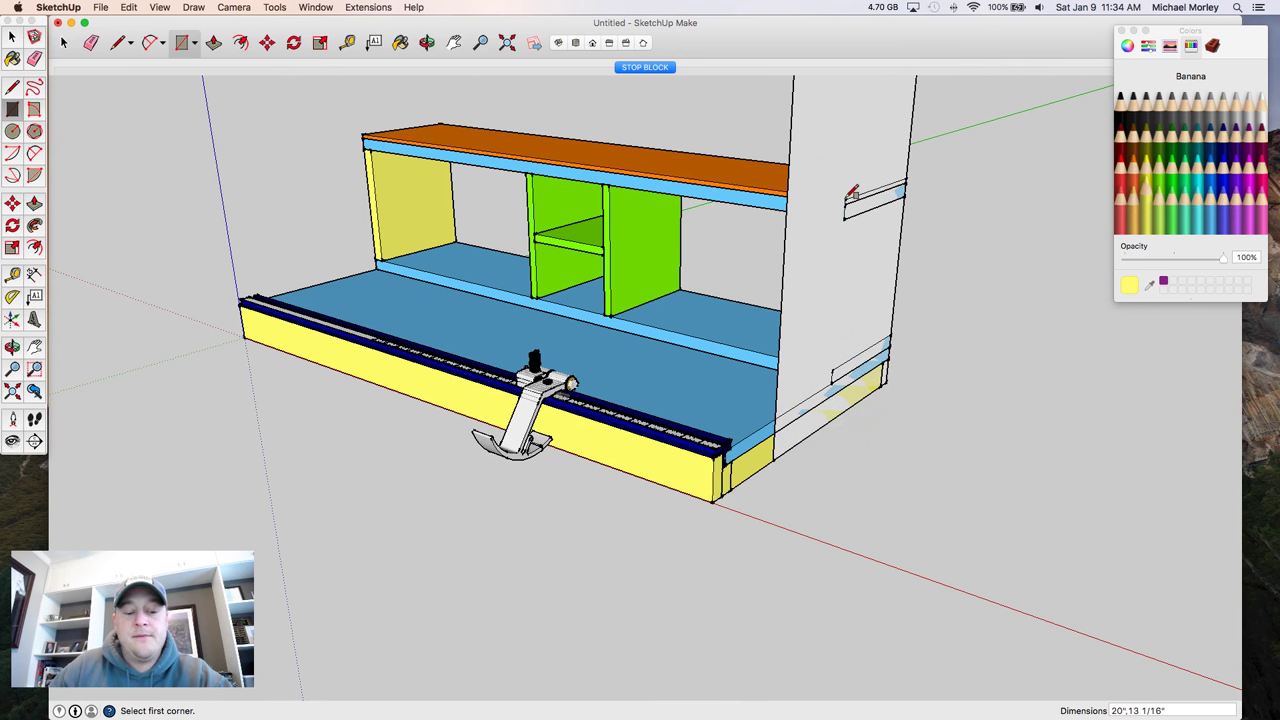
{"action": "key", "text": "z"}
{"action": "scroll", "coordinate": [848, 198], "scroll_direction": "down", "scroll_amount": 3}
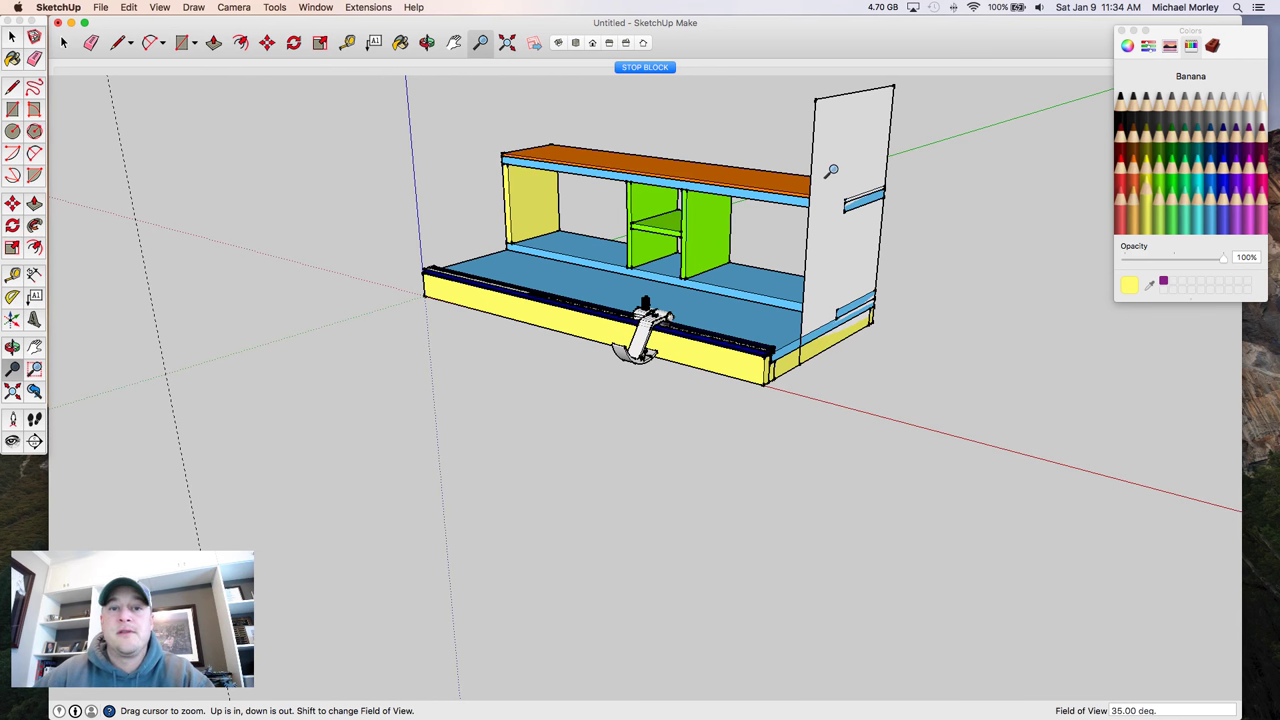
- Pull the side panel out to 0.75" thick
{"action": "key", "text": "space"}
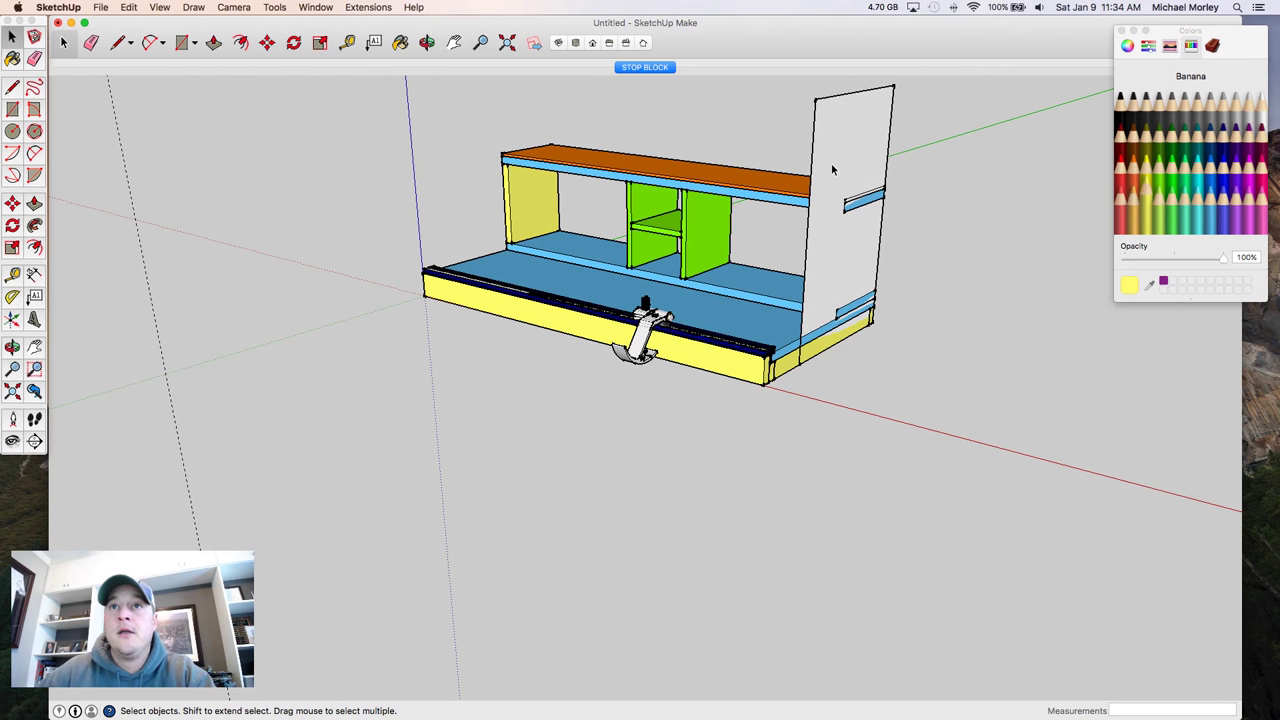
{"action": "left_click", "coordinate": [845, 152]}
{"action": "key", "text": "p"}
{"action": "left_click", "coordinate": [846, 151]}
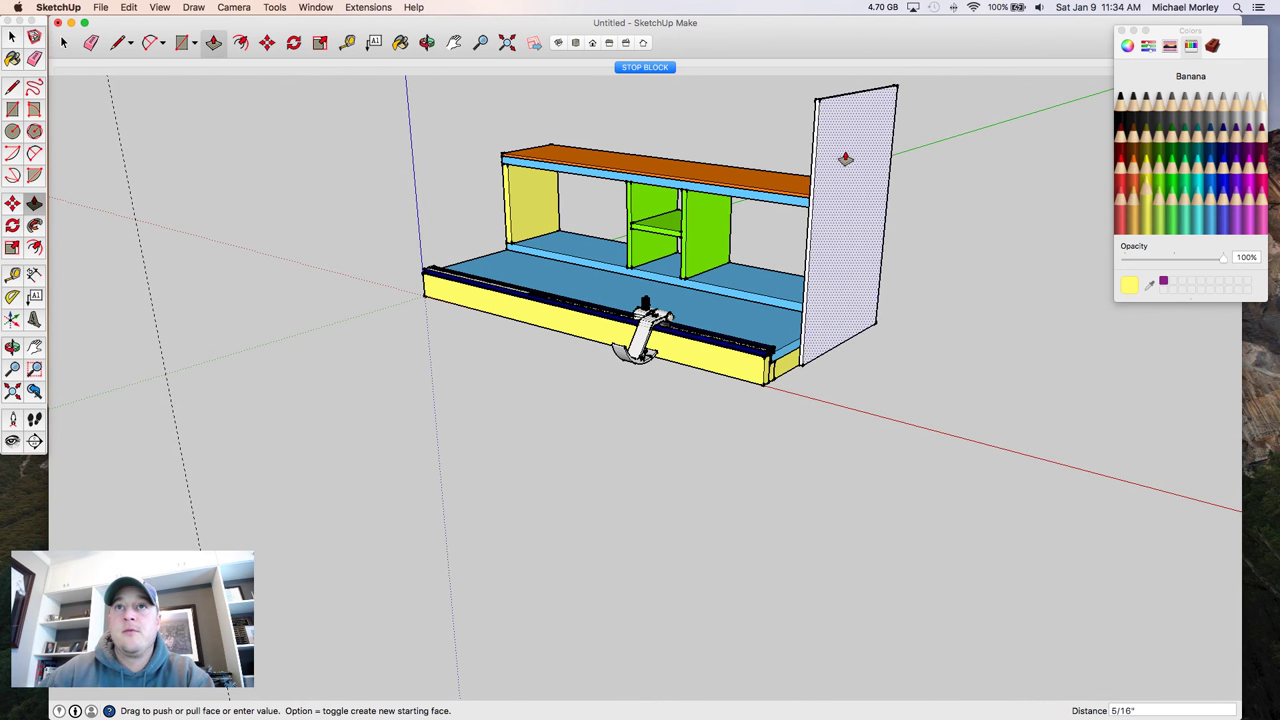
{"action": "type", "text": ".75"}
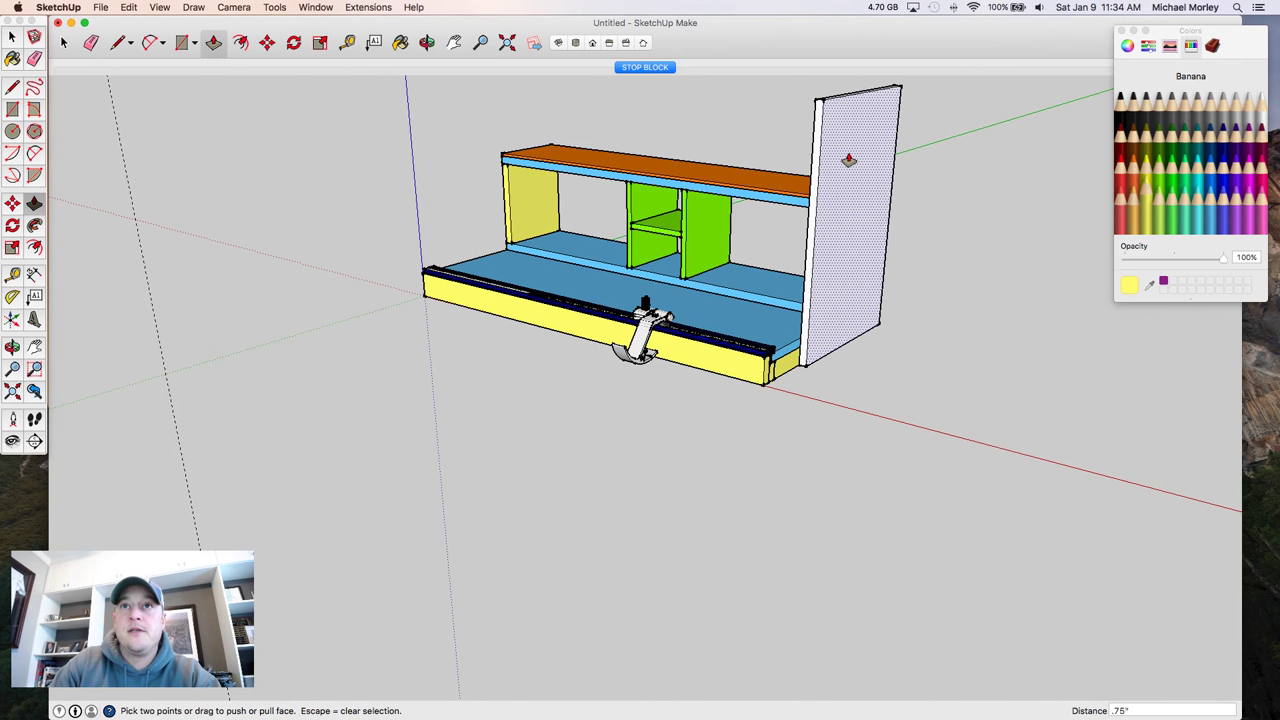
{"action": "key", "text": "Return"}
- Turn the thickened side panel into a component
{"action": "key", "text": "space"}
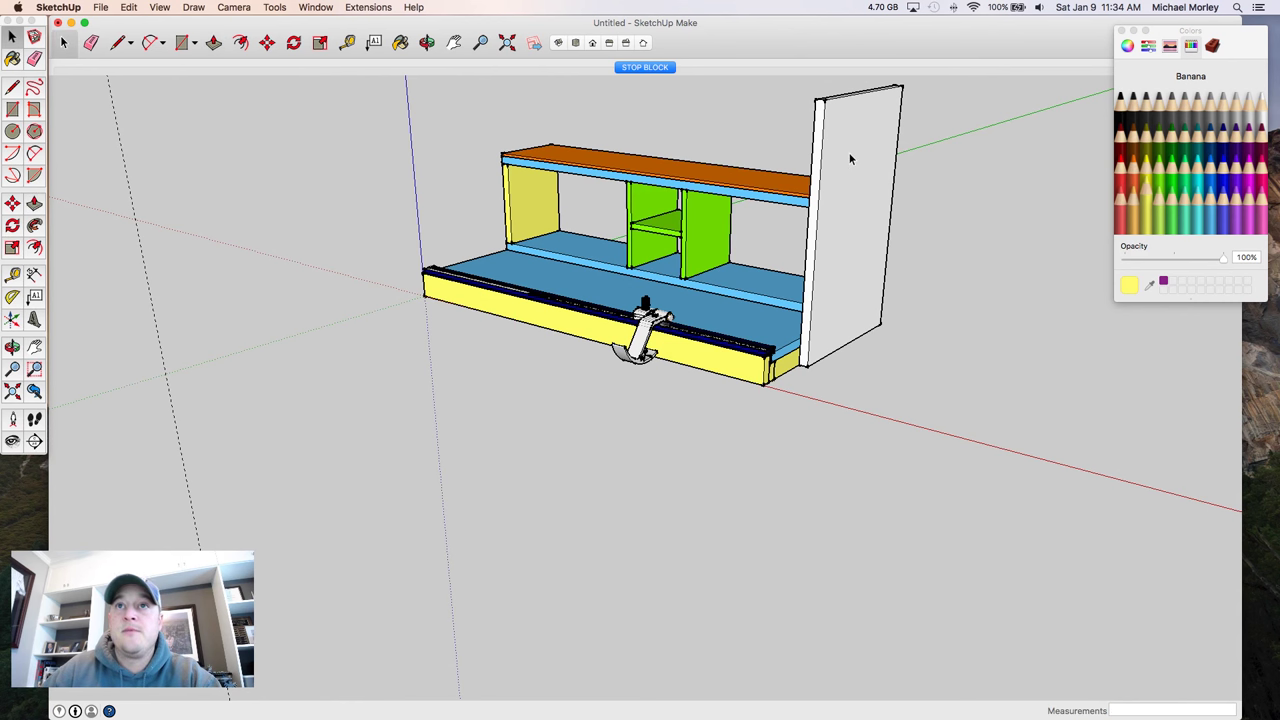
{"action": "left_click", "coordinate": [850, 158]}
{"action": "key", "text": "g"}
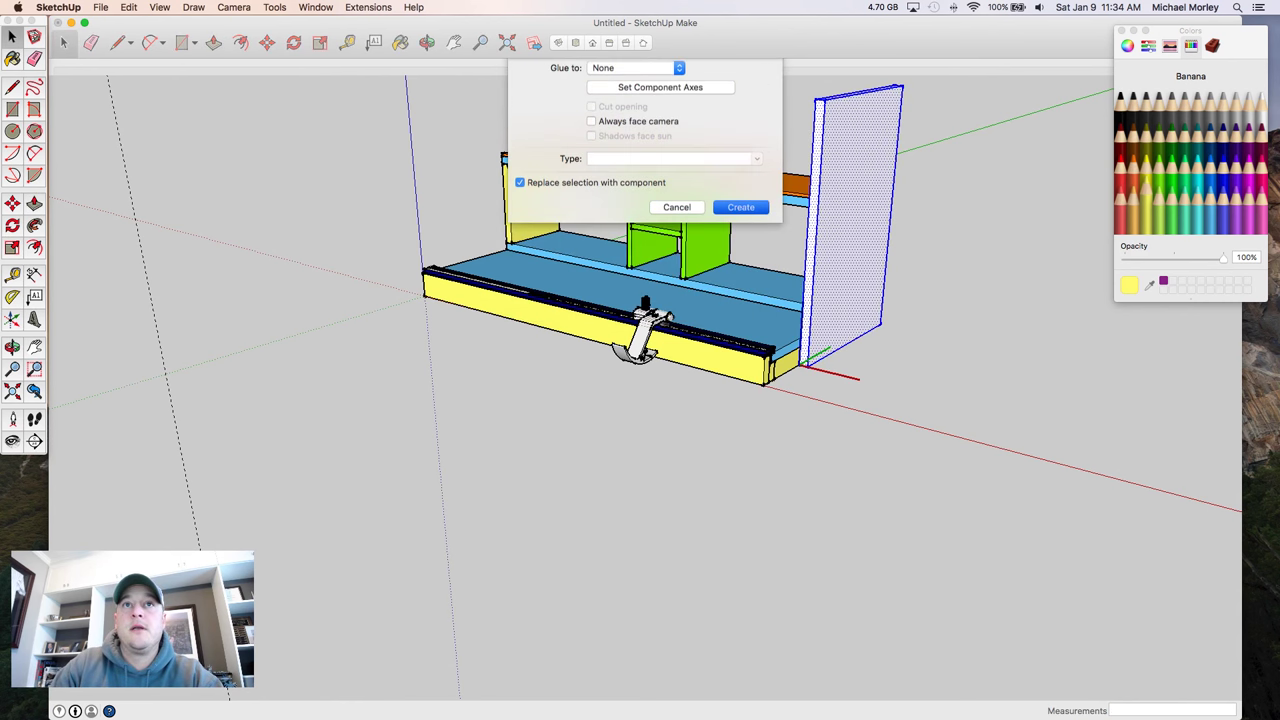
{"action": "key", "text": "Return"}
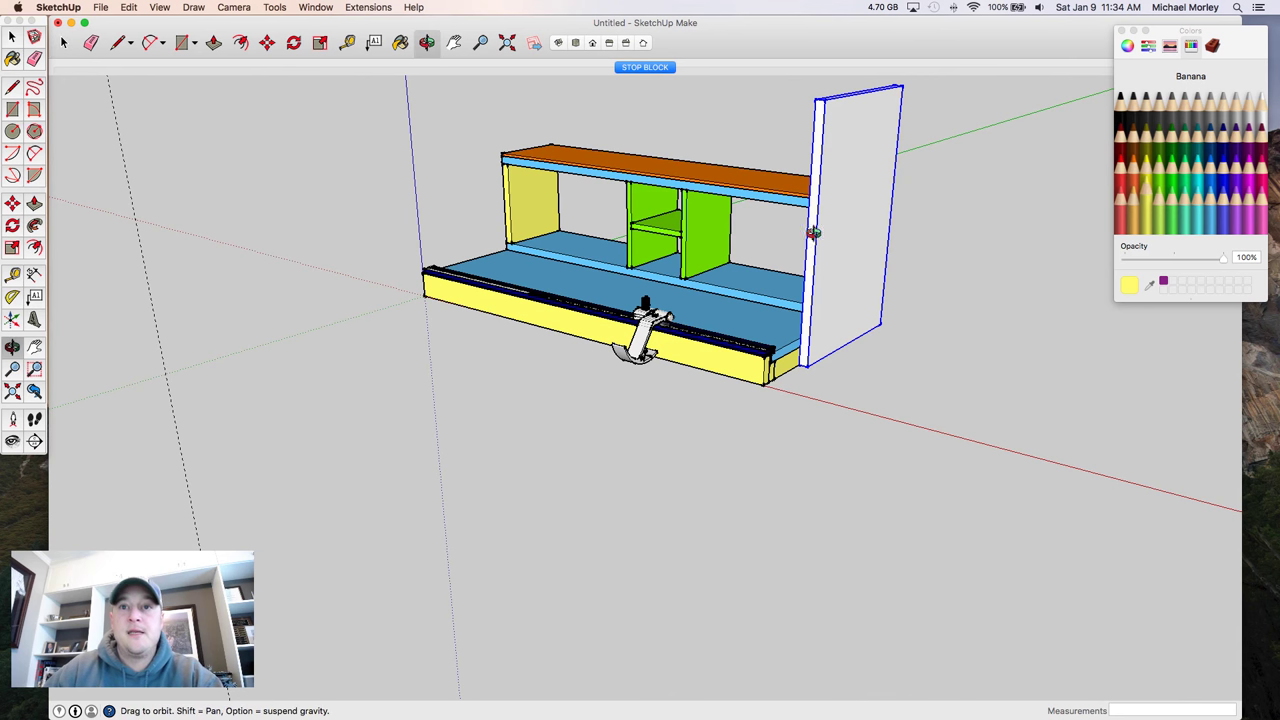
- Paint the new upright Banana yellow
{"action": "middle_click_drag", "start_coordinate": [814, 229], "coordinate": [980, 242]}
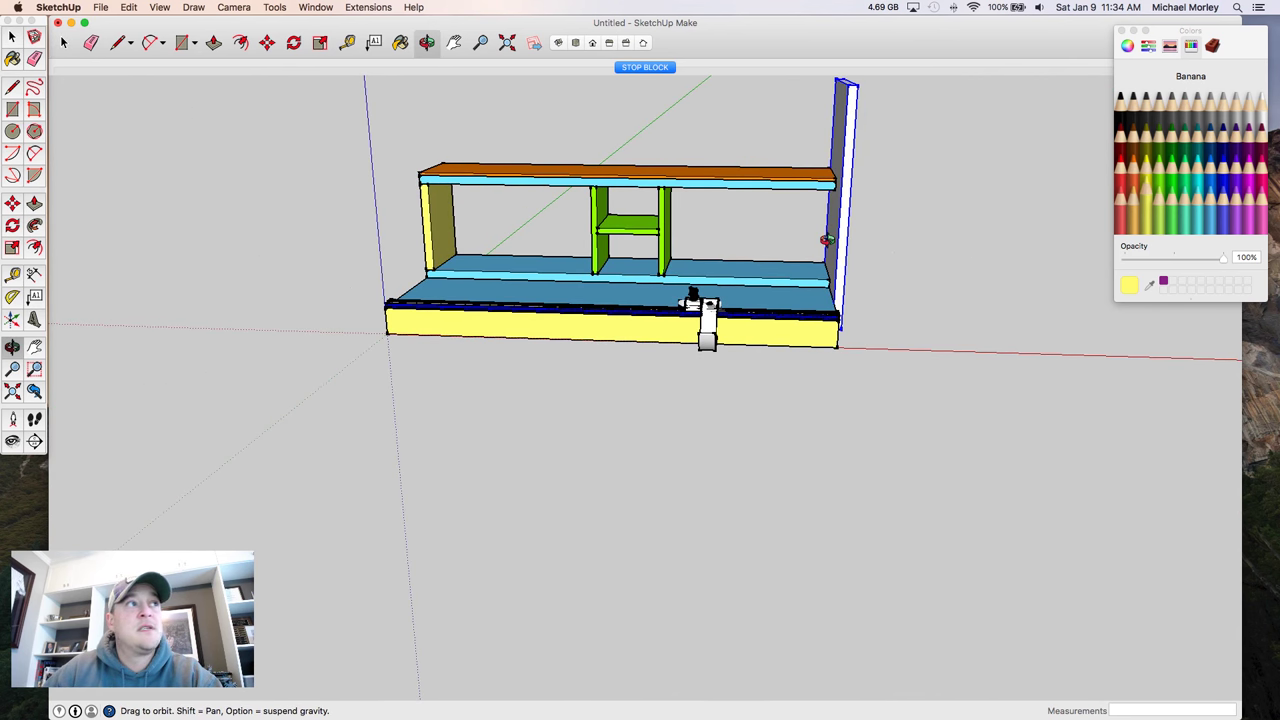
{"action": "scroll", "coordinate": [826, 239], "scroll_direction": "right", "scroll_amount": 3, "text": "shift"}
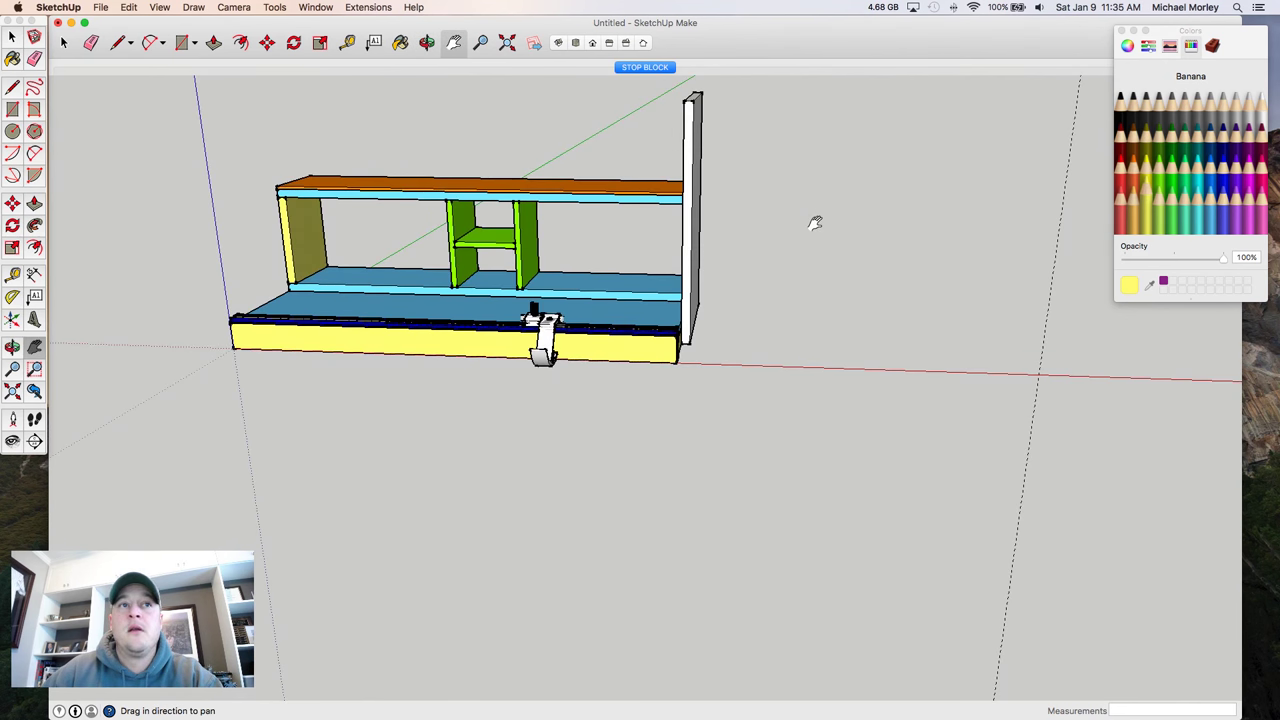
{"action": "left_click", "coordinate": [1153, 199]}
{"action": "left_click", "coordinate": [705, 132]}
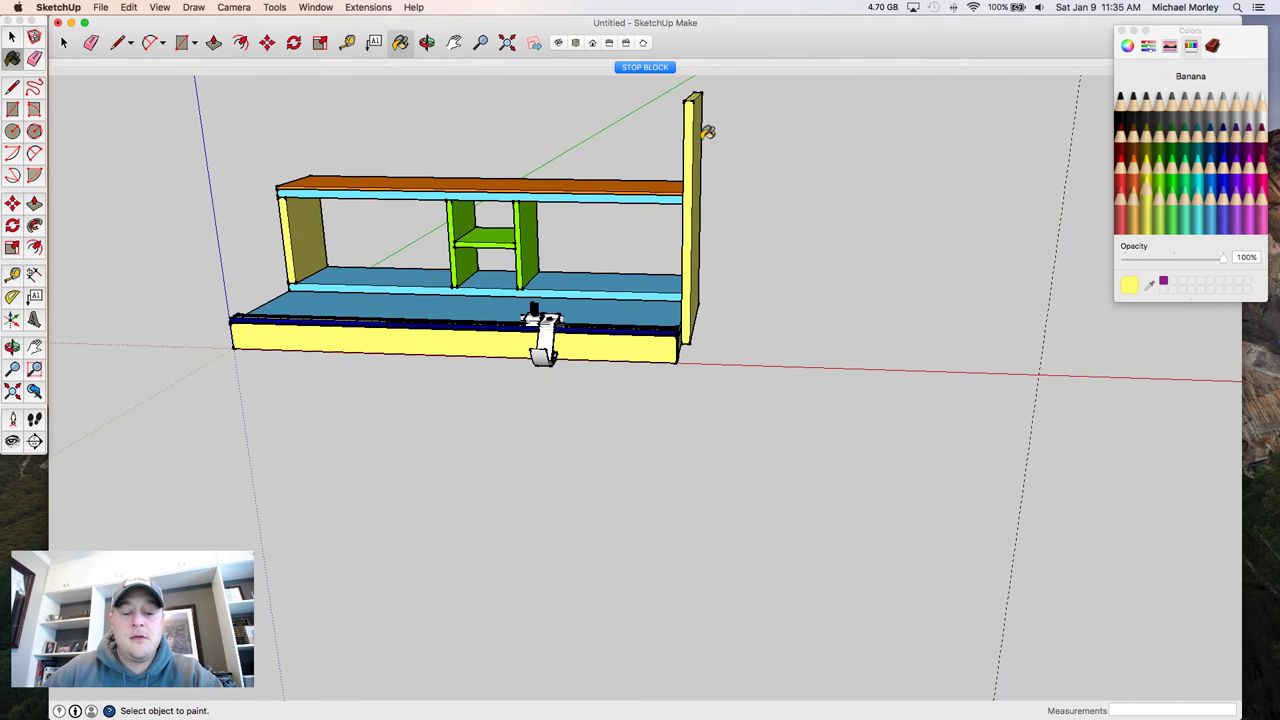
- Copy the yellow upright 30" to the right
{"action": "key", "text": "o"}
{"action": "left_click_drag", "start_coordinate": [817, 200], "coordinate": [780, 194]}
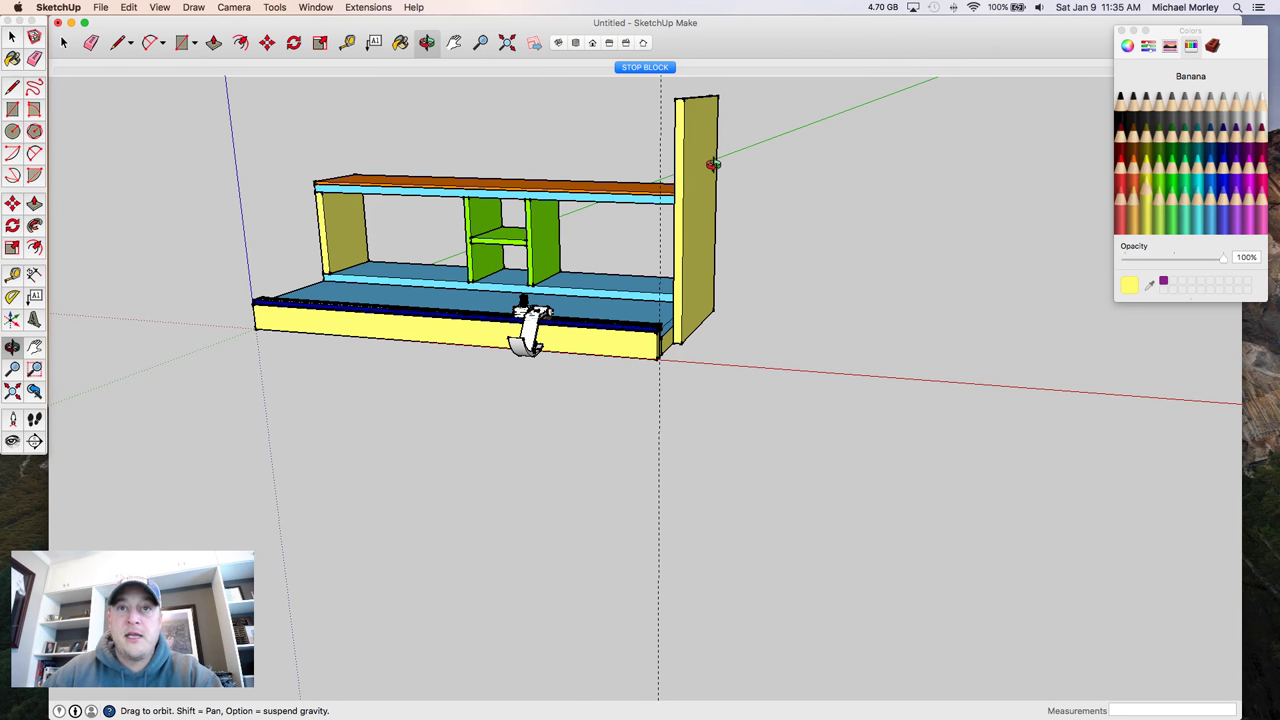
{"action": "key", "text": "space"}
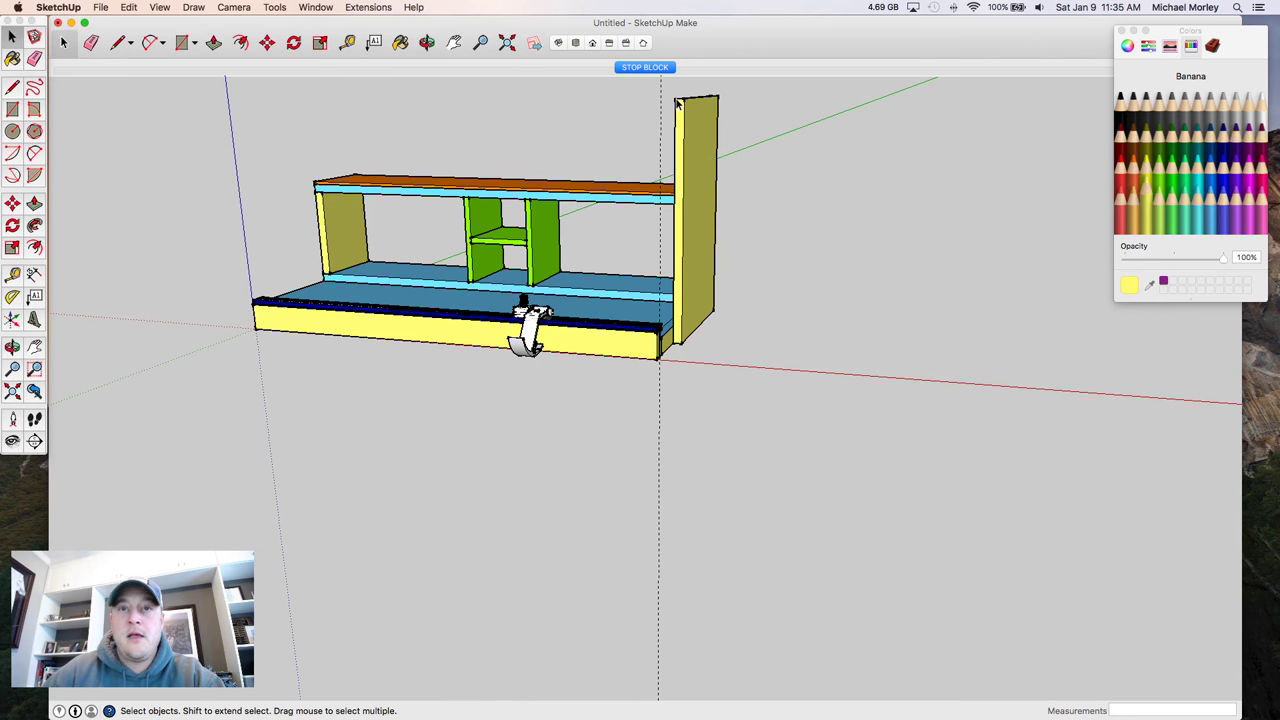
{"action": "left_click", "coordinate": [679, 106]}
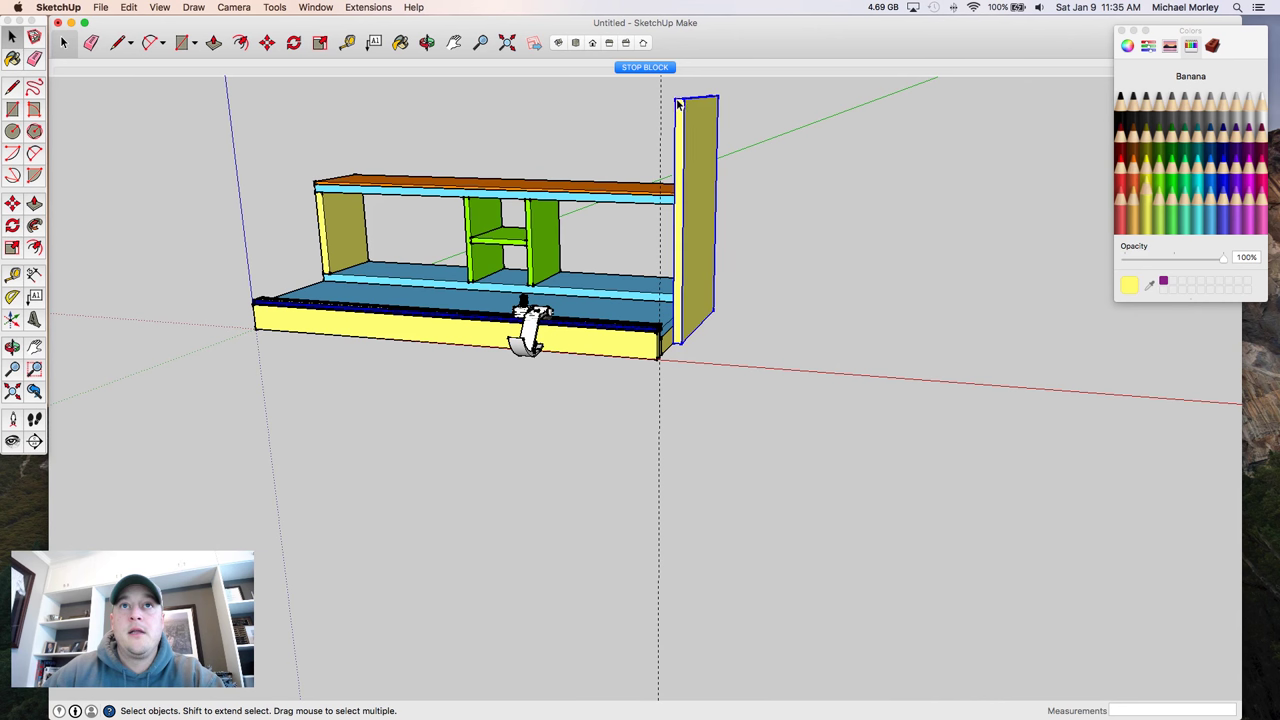
{"action": "key", "text": "m"}
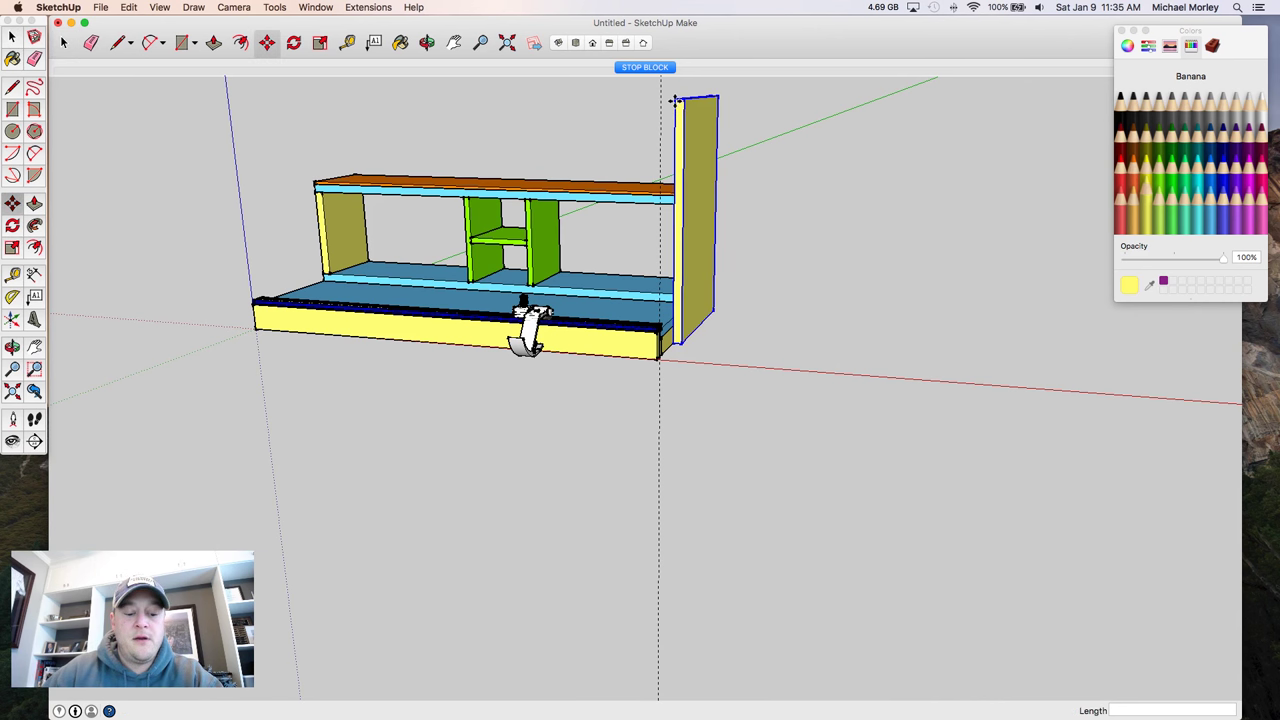
{"action": "left_click", "coordinate": [675, 101]}
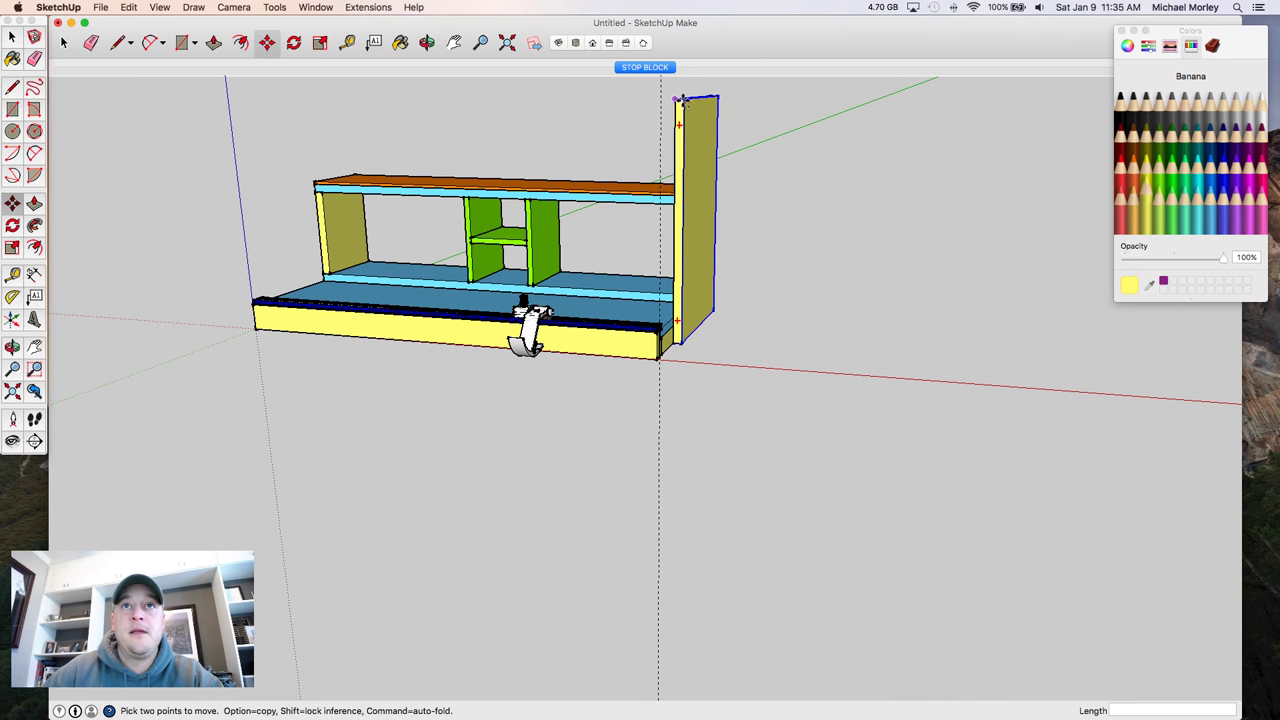
{"action": "key", "text": "alt"}
{"action": "left_click", "coordinate": [740, 101]}
{"action": "type", "text": "30"}
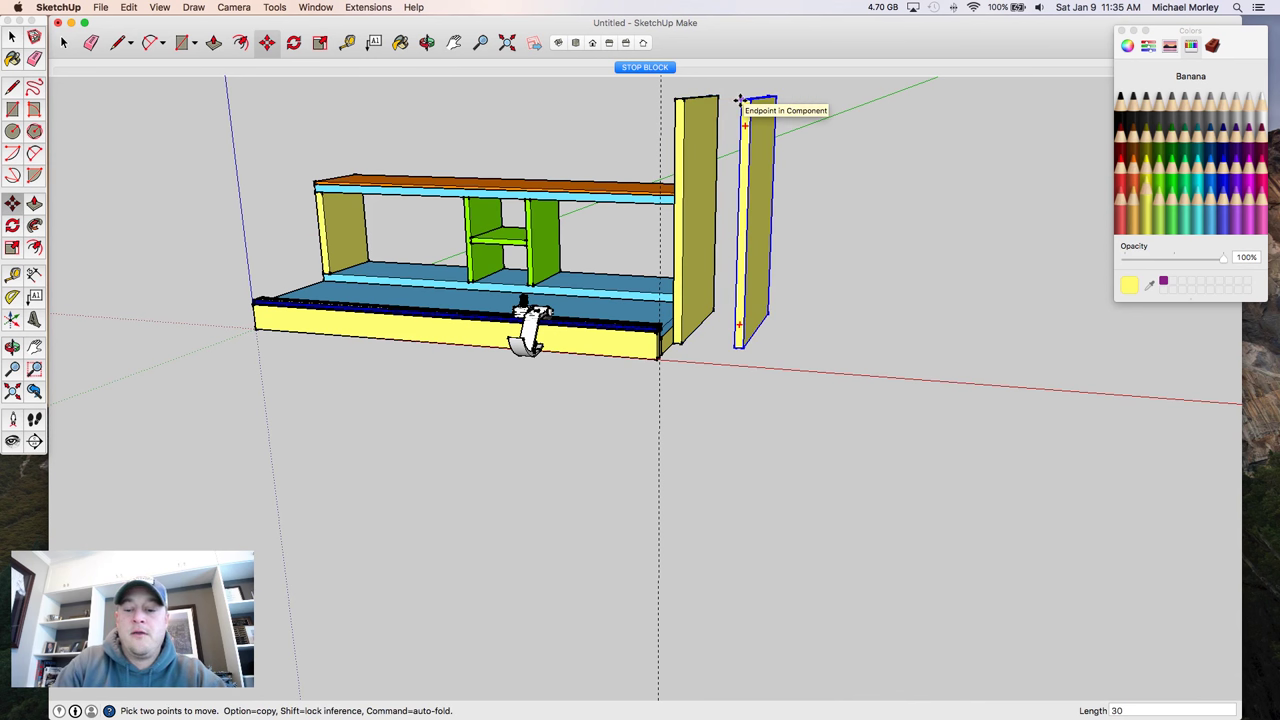
{"action": "key", "text": "Return"}
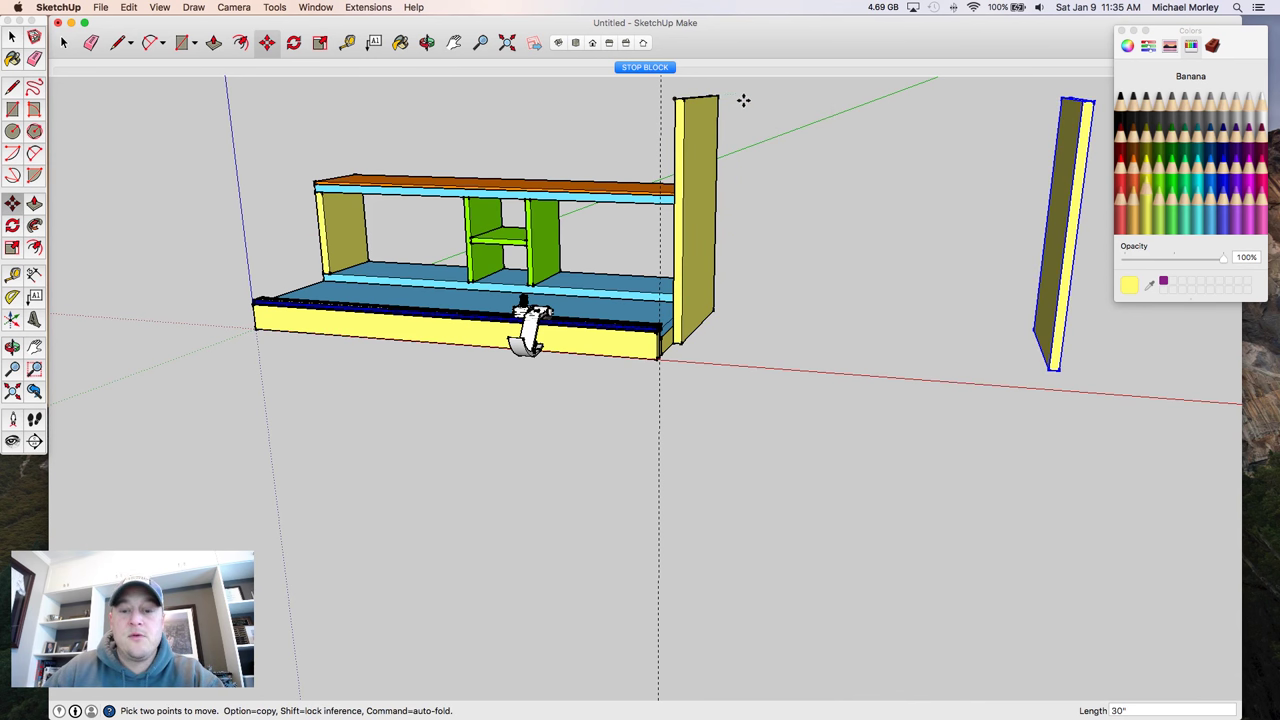
{"action": "key", "text": "h"}
{"action": "left_click_drag", "start_coordinate": [743, 100], "coordinate": [656, 211]}
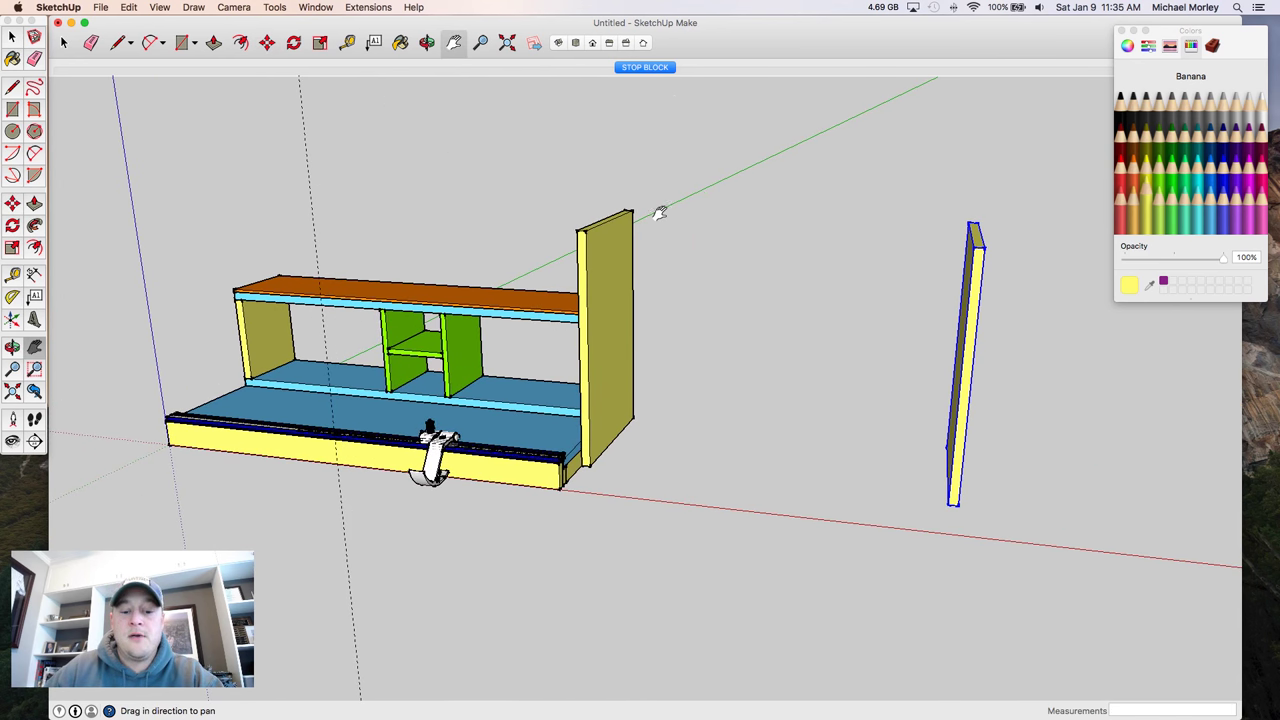
- Draw a rectangle across the two uprights' tops and pull it into a slab
{"action": "key", "text": "r"}
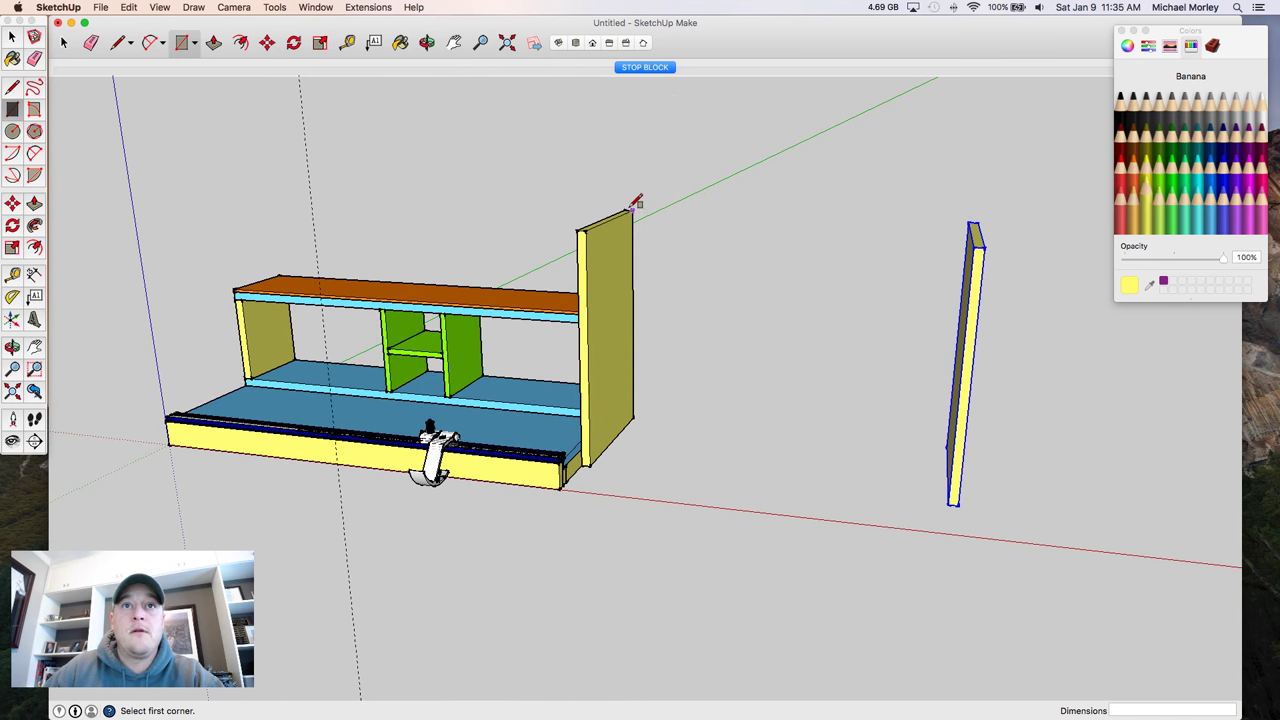
{"action": "left_click", "coordinate": [626, 212]}
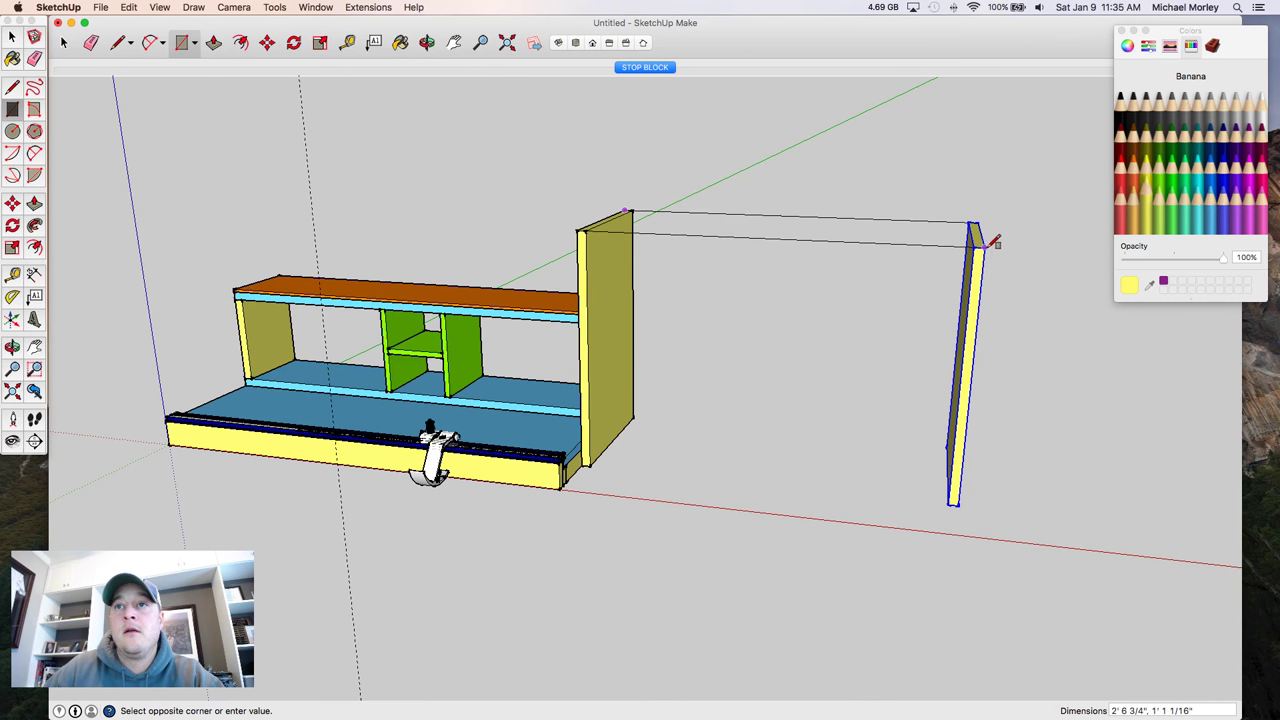
{"action": "left_click", "coordinate": [986, 246]}
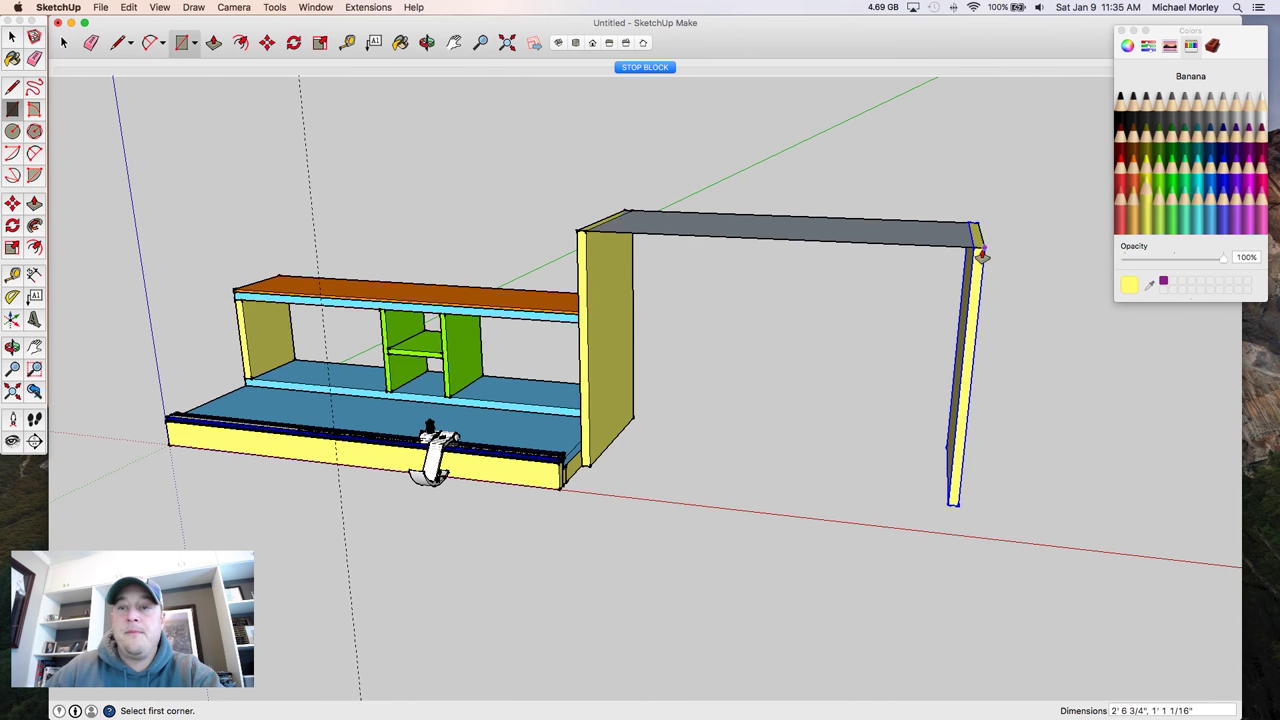
{"action": "key", "text": "p"}
{"action": "left_click", "coordinate": [943, 241]}
{"action": "left_click", "coordinate": [943, 241]}
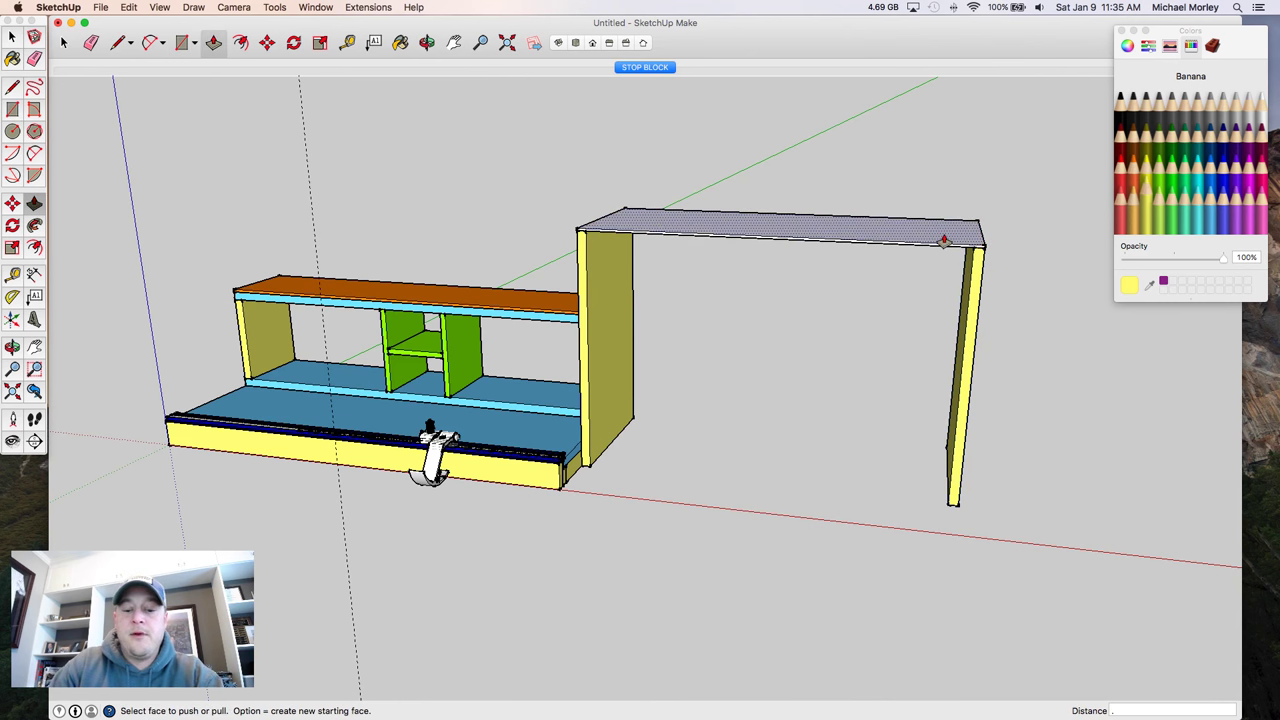
- Make the top slab a component and paint it Sky blue
{"action": "key", "text": "space"}
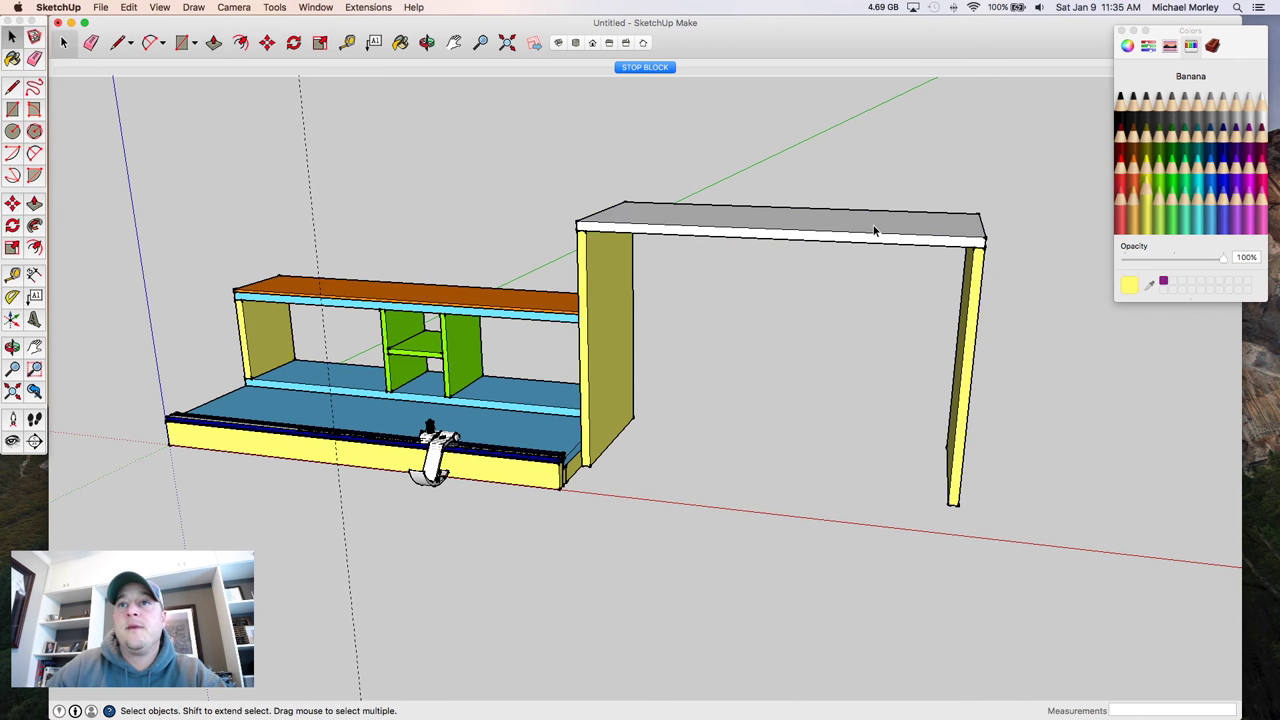
{"action": "left_click", "coordinate": [875, 231]}
{"action": "triple_click", "coordinate": [875, 231]}
{"action": "key", "text": "g"}
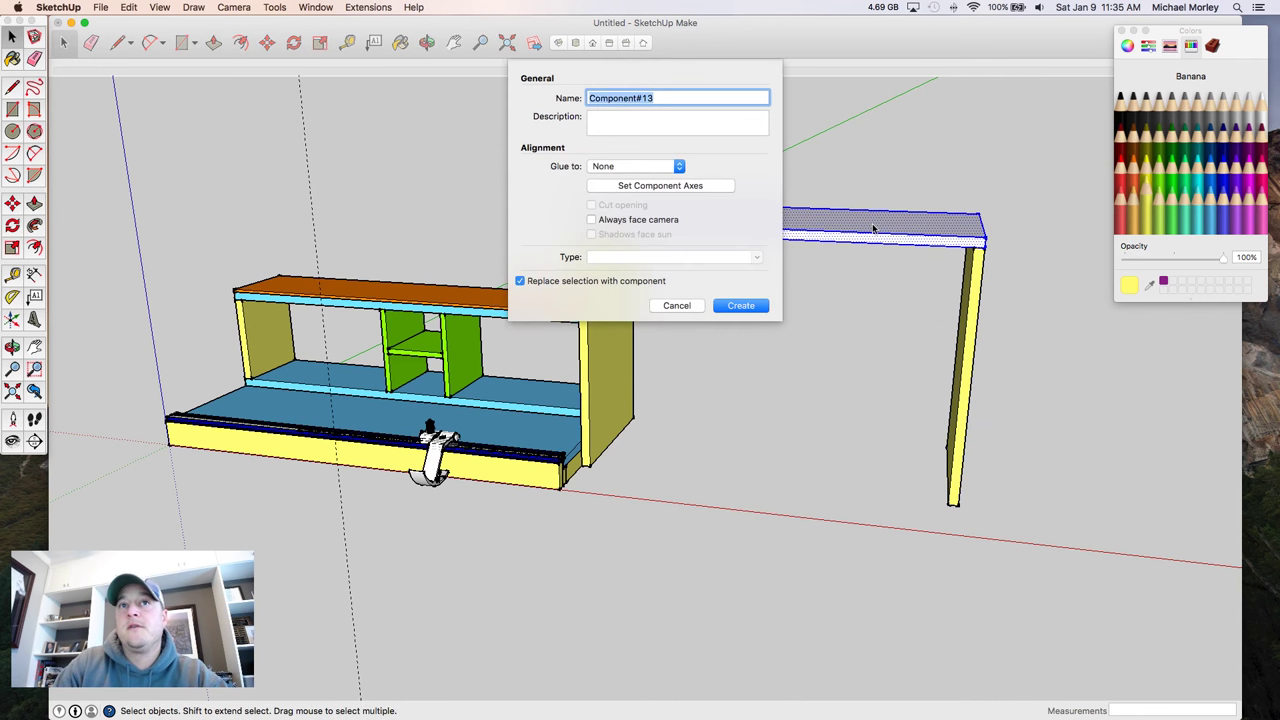
{"action": "key", "text": "Return"}
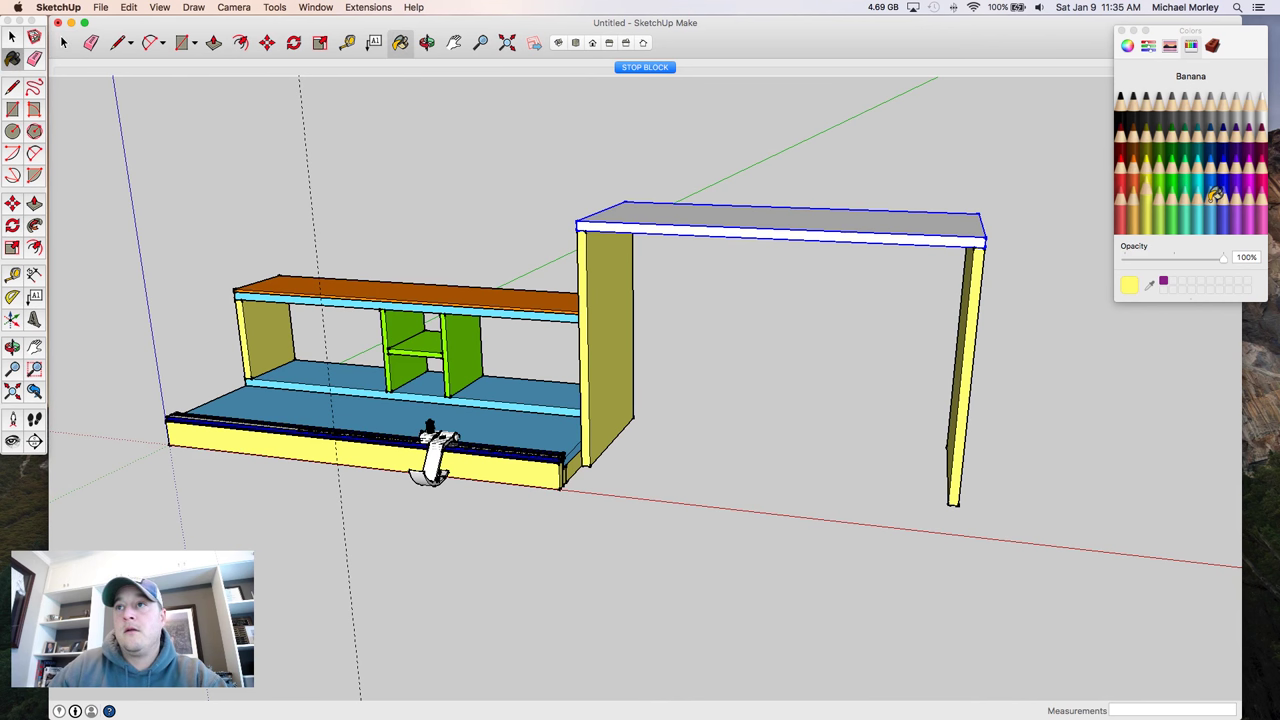
{"action": "left_click", "coordinate": [1212, 196]}
{"action": "left_click", "coordinate": [937, 221]}
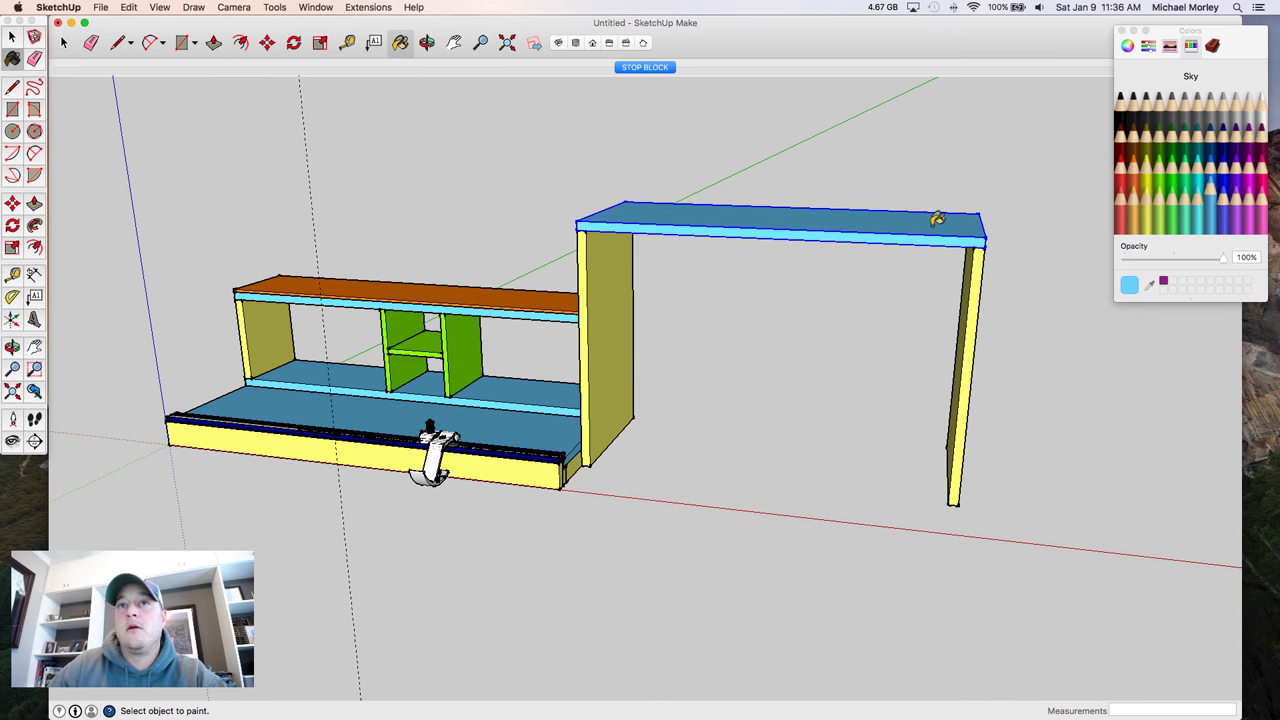
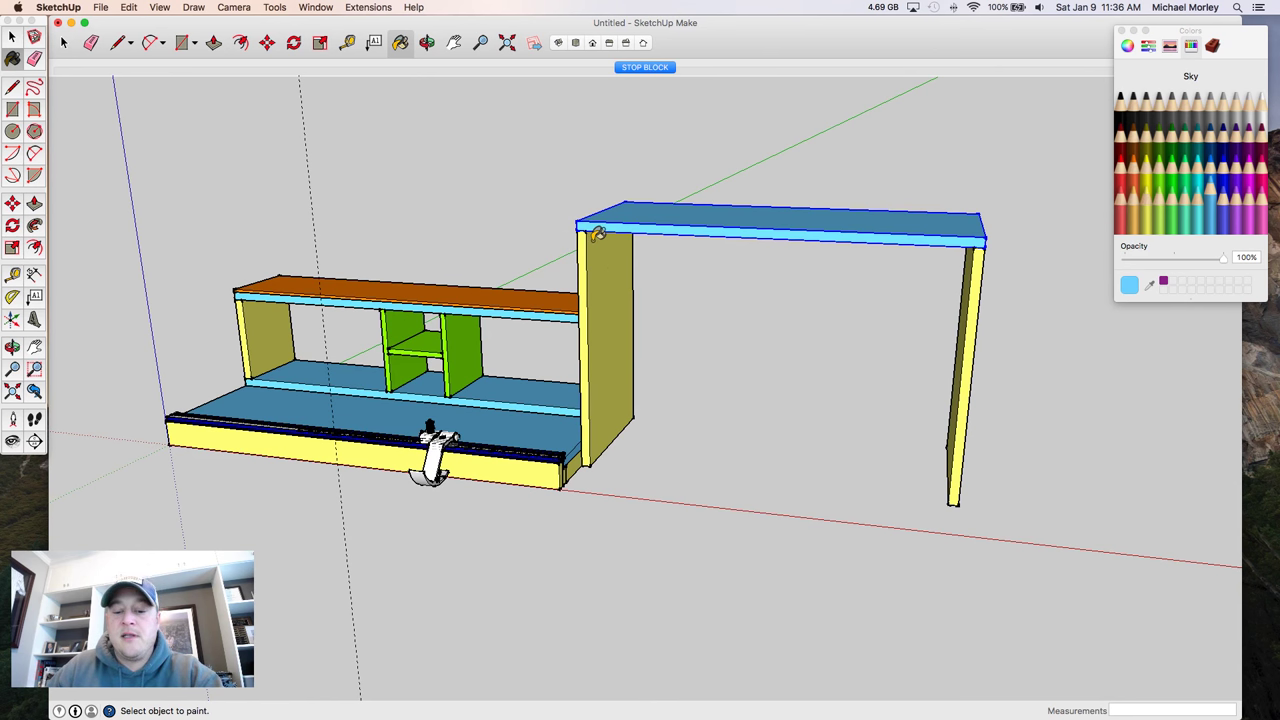
- Draw a 6-inch-tall rectangle from the upright's top corner to the right leg
{"action": "key", "text": "space"}
{"action": "left_click", "coordinate": [675, 297]}
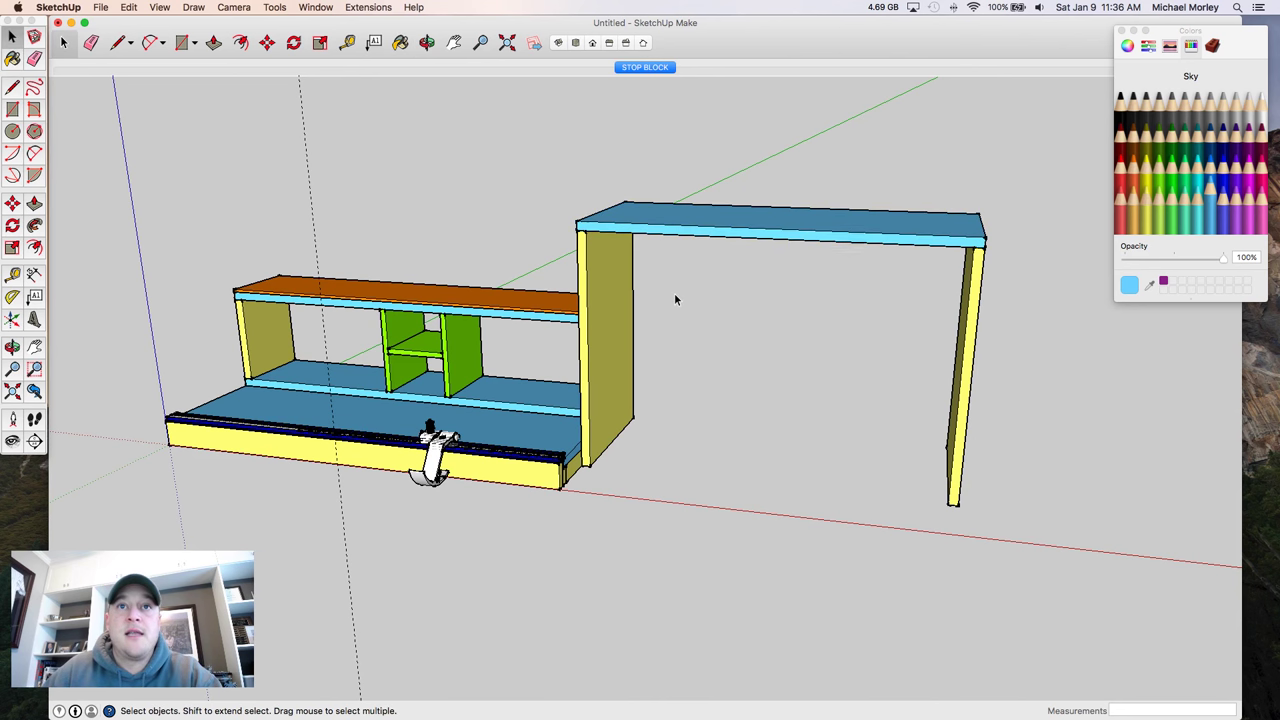
{"action": "key", "text": "r"}
{"action": "left_click", "coordinate": [585, 228]}
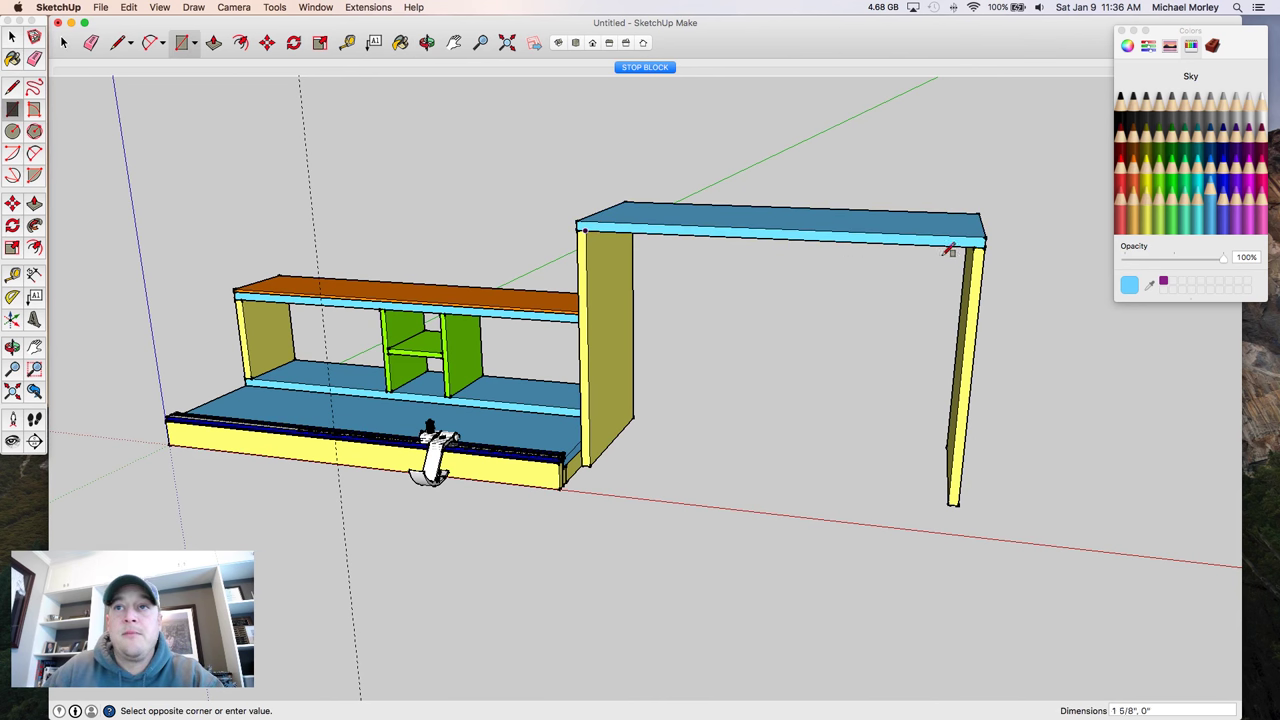
{"action": "left_click", "coordinate": [973, 289]}
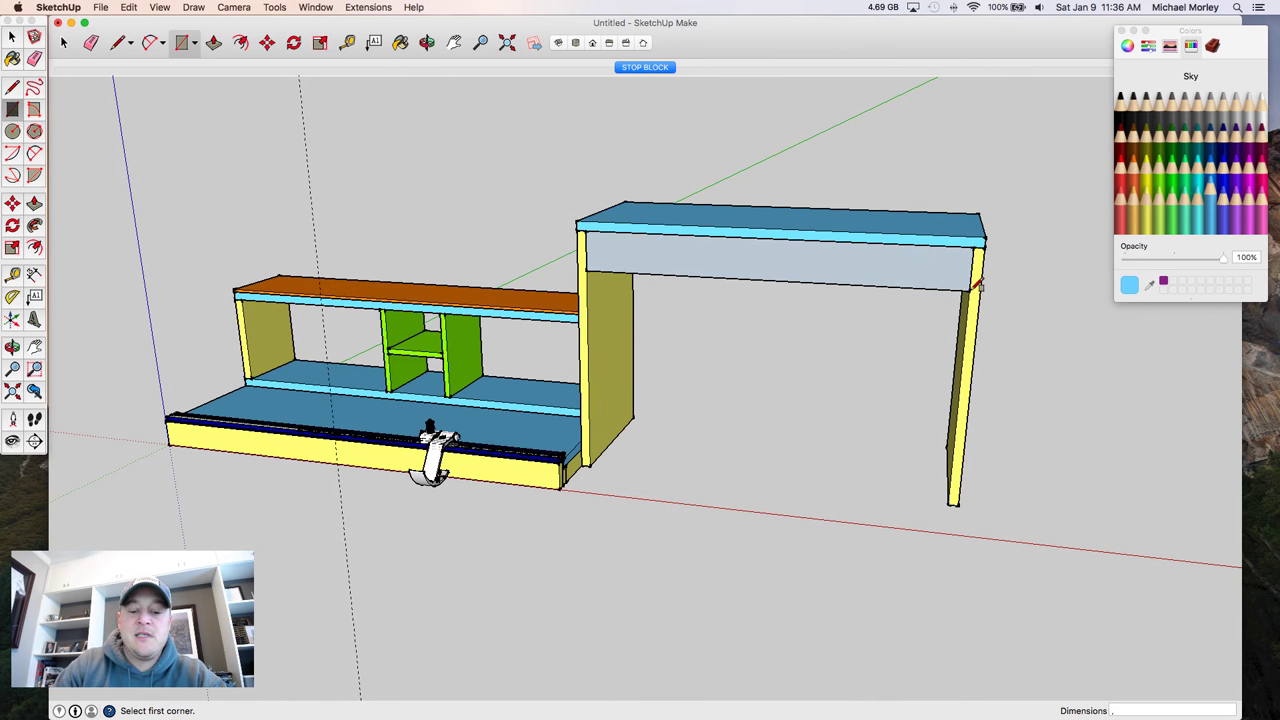
{"action": "key", "text": "Return"}
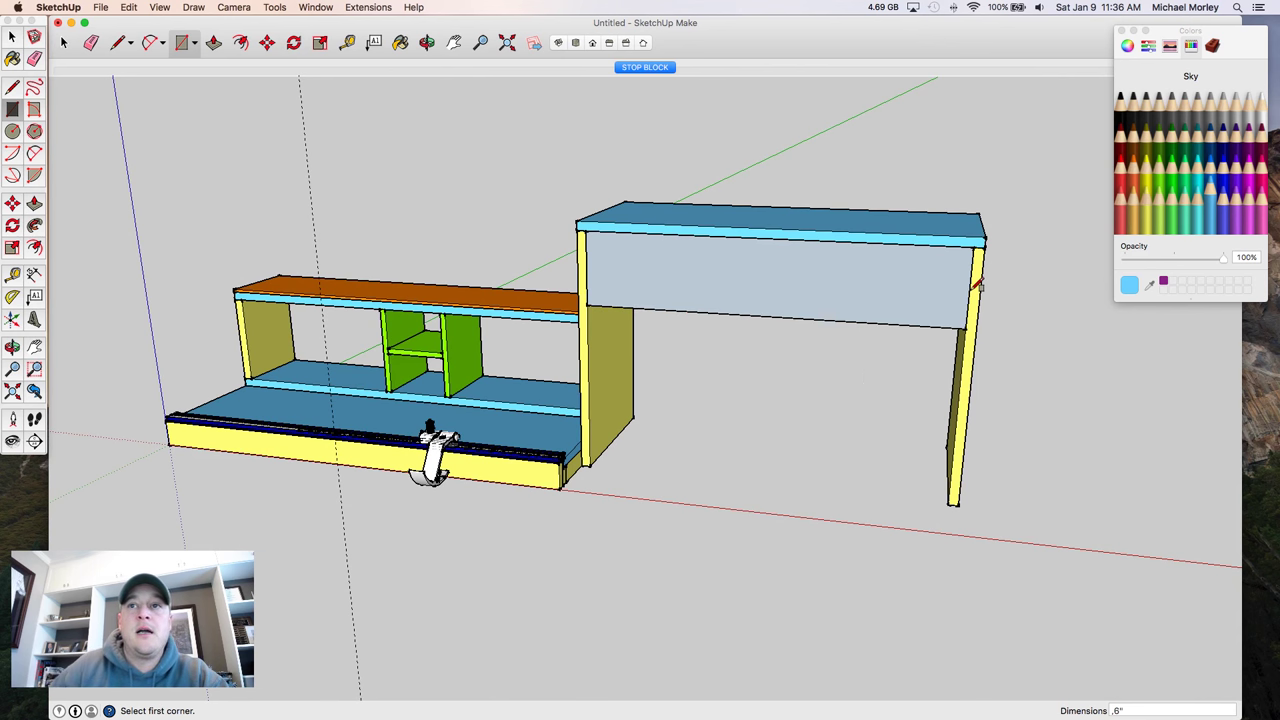
{"action": "key", "text": "o"}
{"action": "left_click_drag", "start_coordinate": [980, 286], "coordinate": [646, 334]}
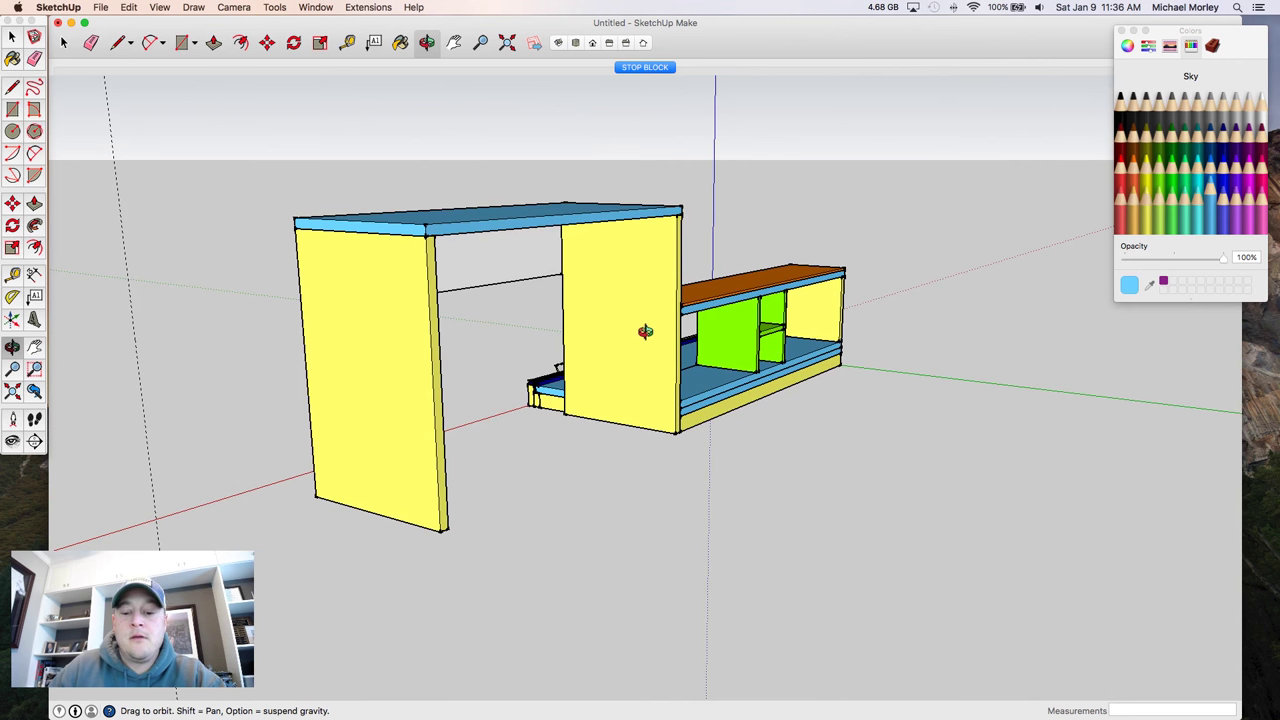
- Push/pull the new panel face to 3/4 inch thickness and make it a component
{"action": "key", "text": "space"}
{"action": "left_click", "coordinate": [513, 262]}
{"action": "key", "text": "p"}
{"action": "left_click", "coordinate": [513, 262]}
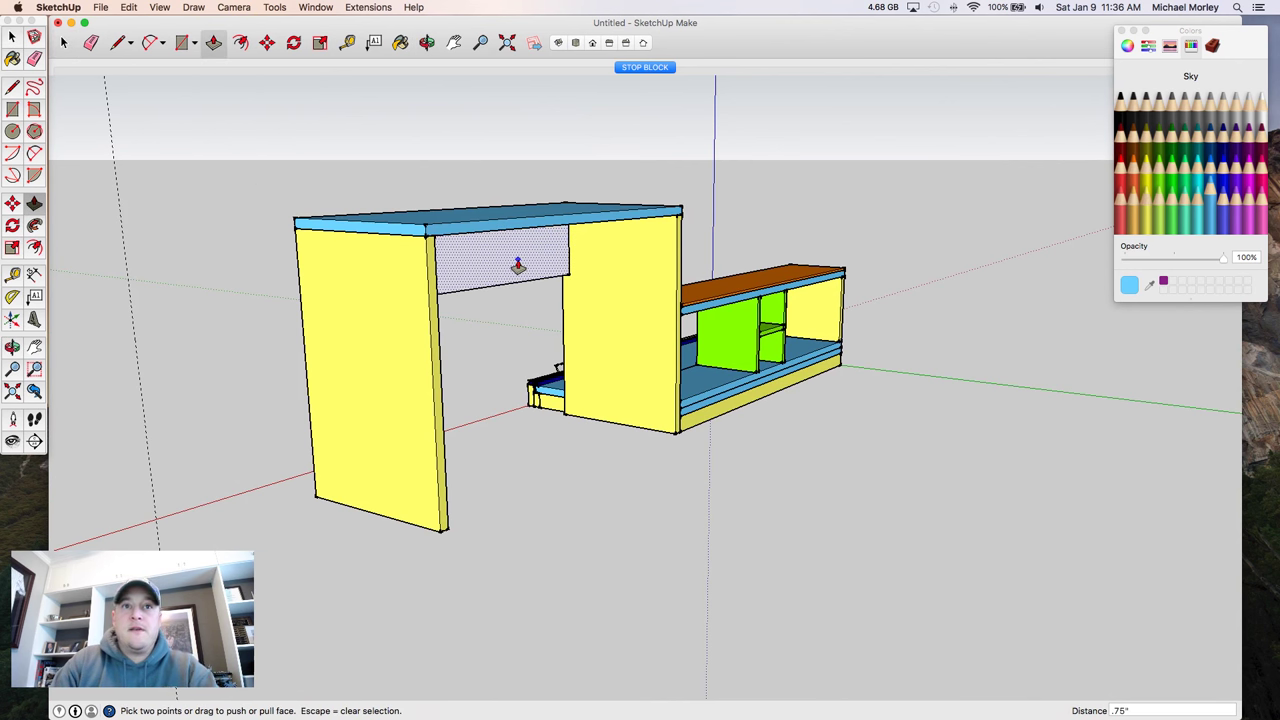
{"action": "left_click", "coordinate": [518, 265]}
{"action": "key", "text": "space"}
{"action": "left_click", "coordinate": [519, 266]}
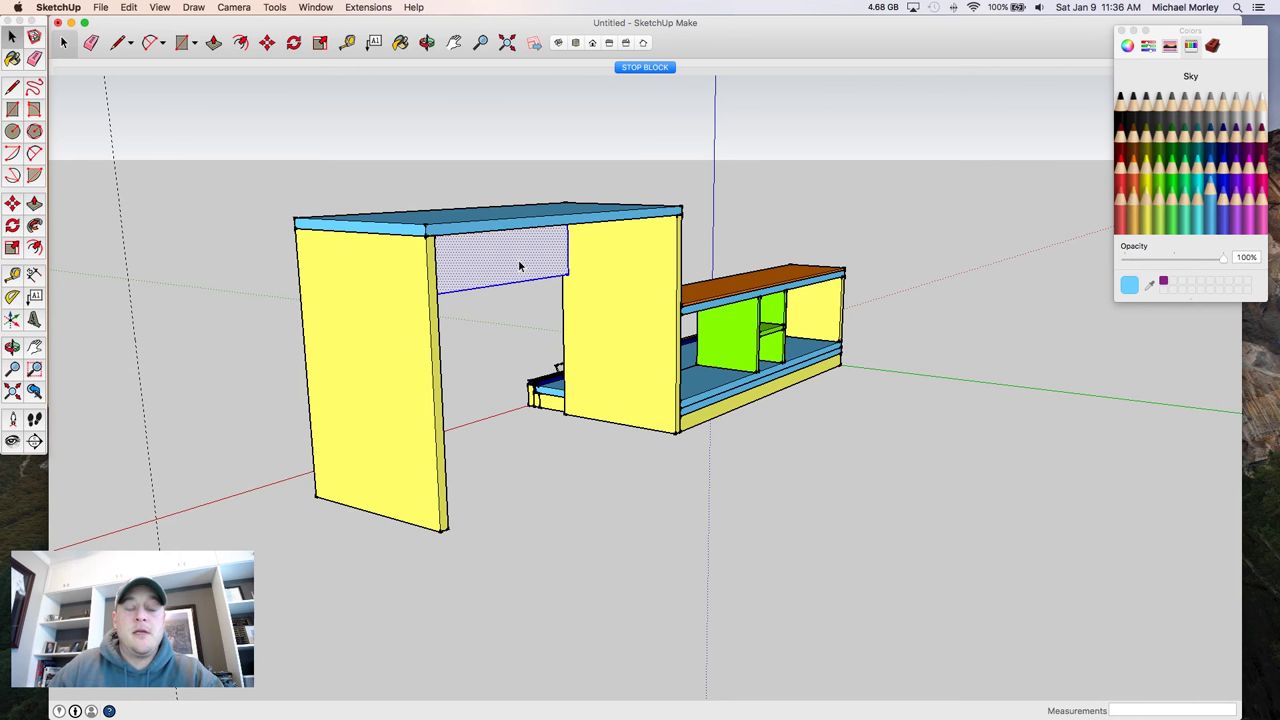
{"action": "key", "text": "g"}
{"action": "key", "text": "Return"}
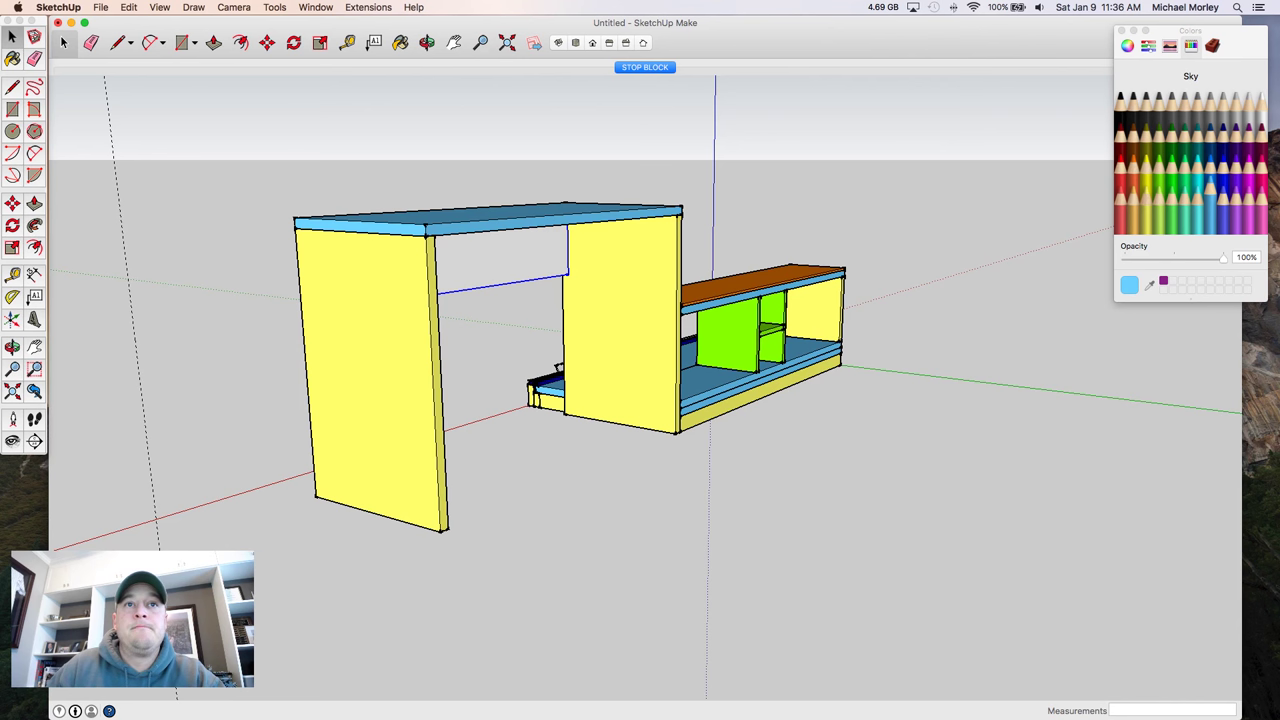
- Paint the apron panel Banana yellow
{"action": "key", "text": "b"}
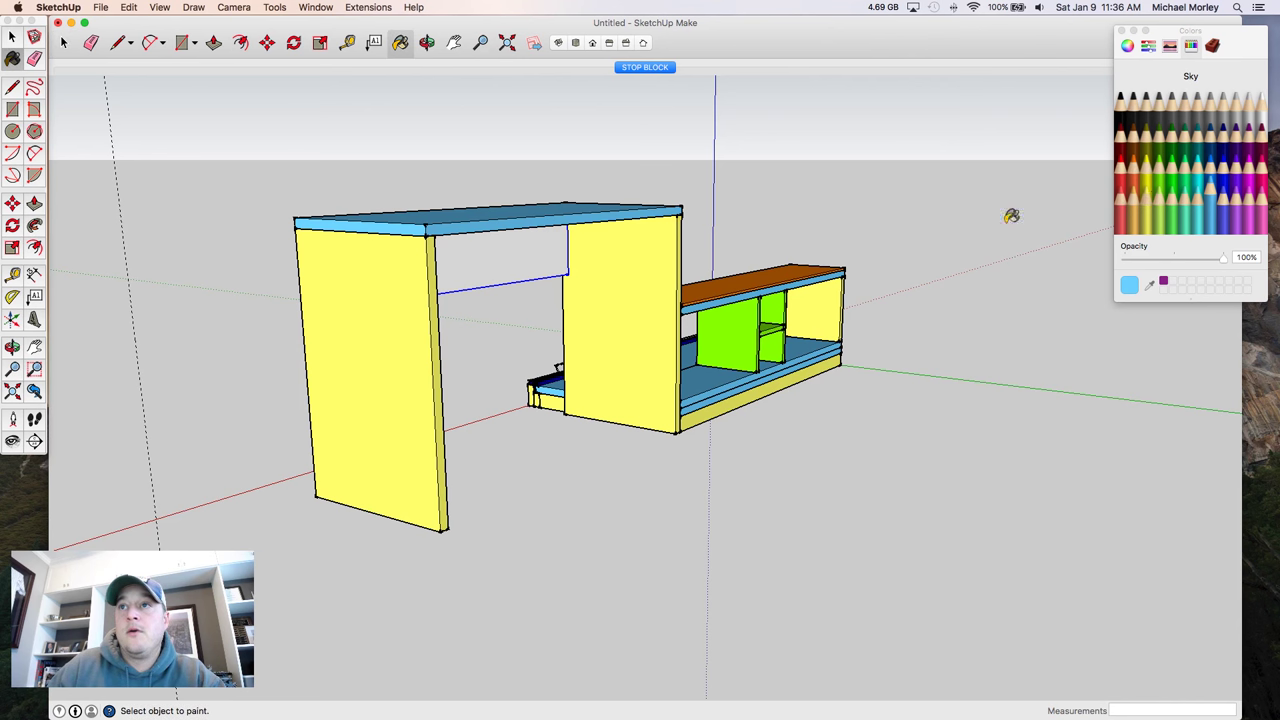
{"action": "left_click", "coordinate": [1146, 211]}
{"action": "left_click", "coordinate": [495, 255]}
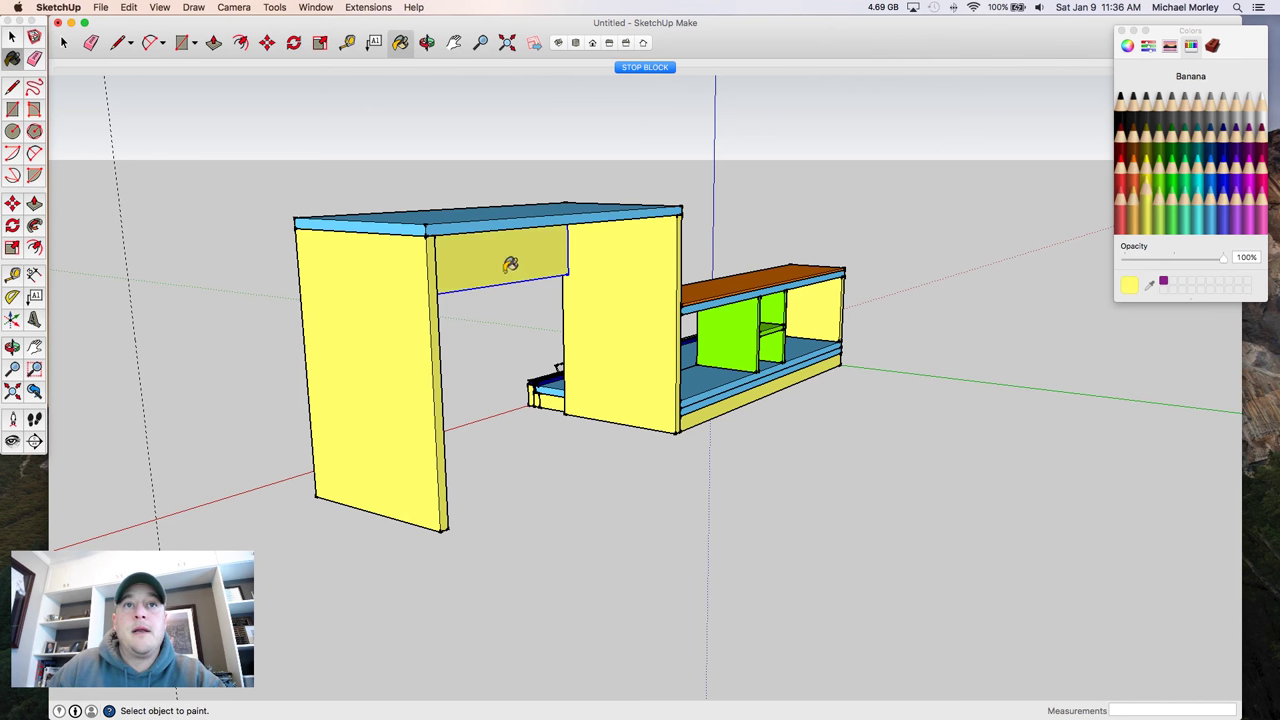
{"action": "middle_click_drag", "start_coordinate": [512, 295], "coordinate": [957, 351]}
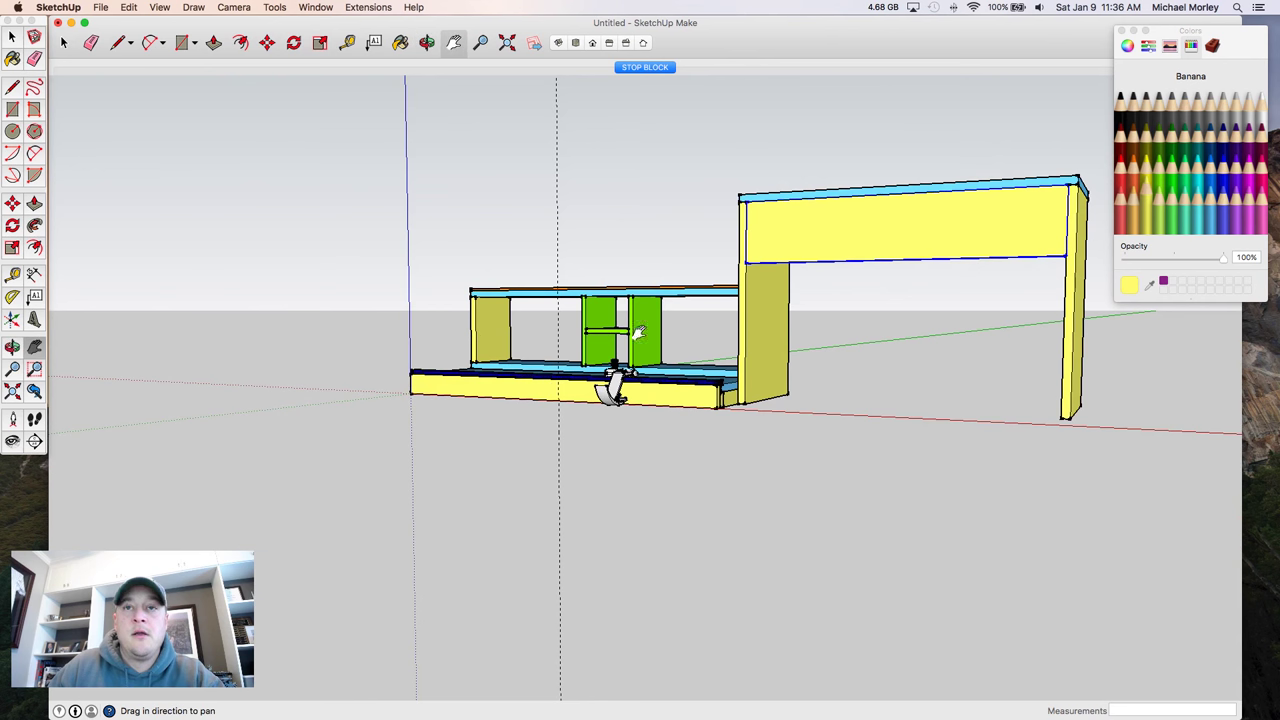
- In Front view, draw a 6" by 4" rectangle in the corner under the apron
{"action": "middle_click_drag", "start_coordinate": [640, 332], "coordinate": [680, 370], "text": "shift"}
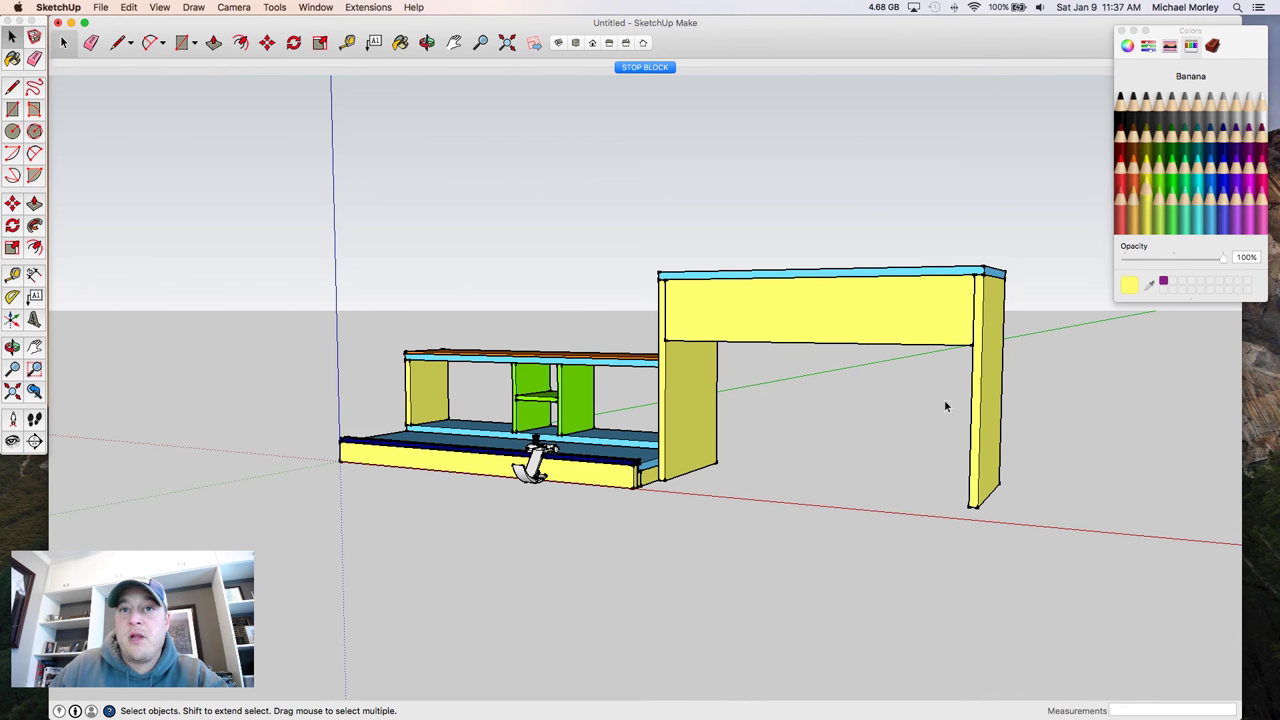
{"action": "key", "text": "super+2"}
{"action": "key", "text": "r"}
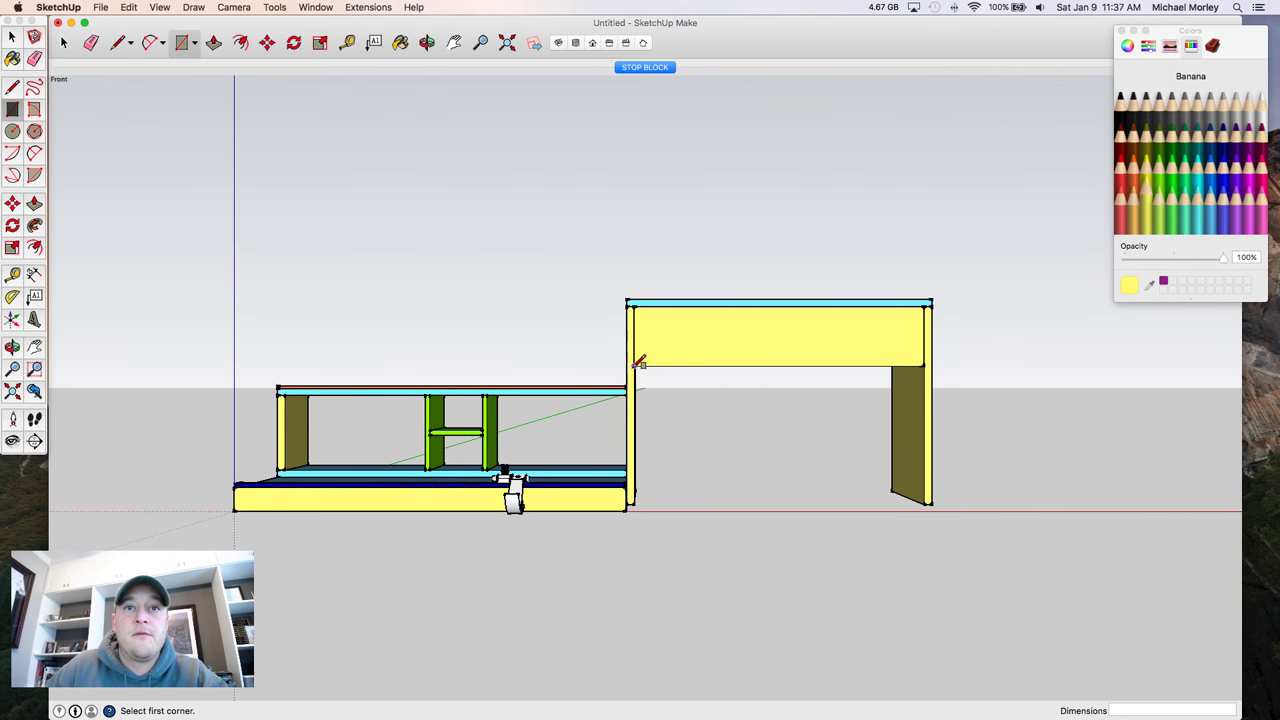
{"action": "left_click", "coordinate": [633, 365]}
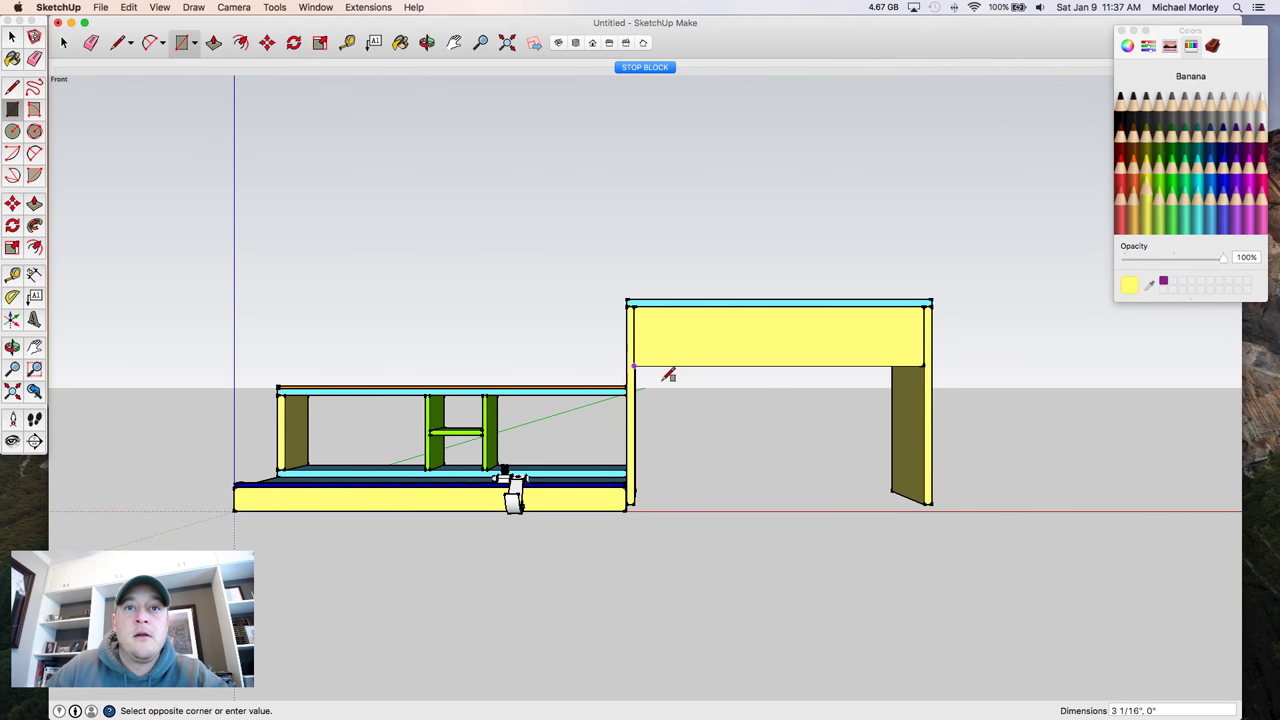
{"action": "left_click", "coordinate": [670, 393]}
{"action": "type", "text": "6"}
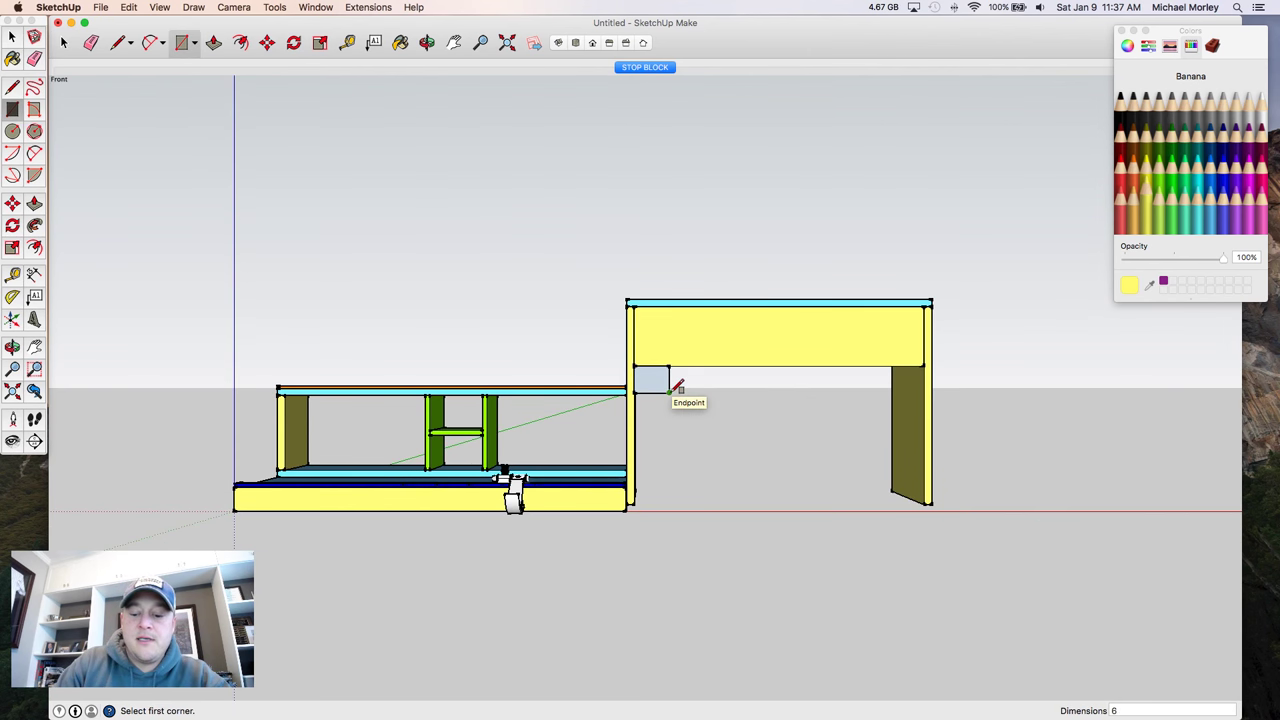
{"action": "type", "text": "\",4\""}
{"action": "key", "text": "Return"}
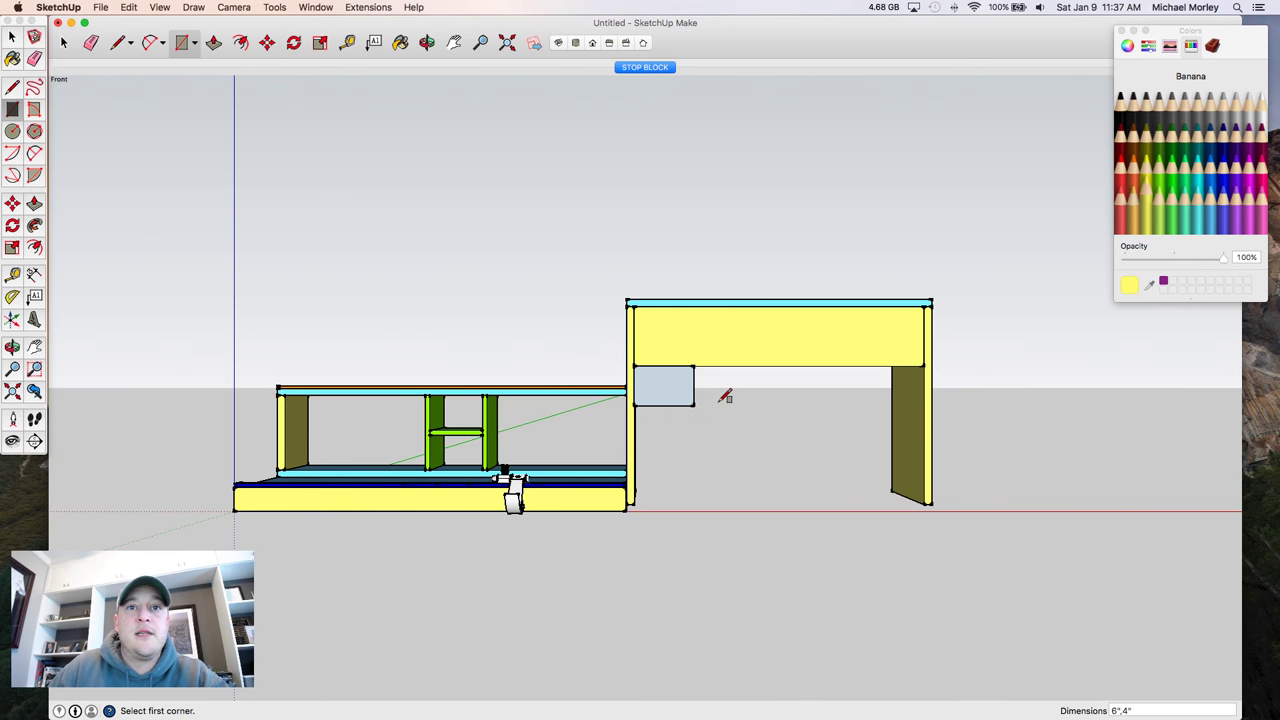
- Split the rectangle with a corner-to-corner diagonal and delete its lower triangle
{"action": "key", "text": "space"}
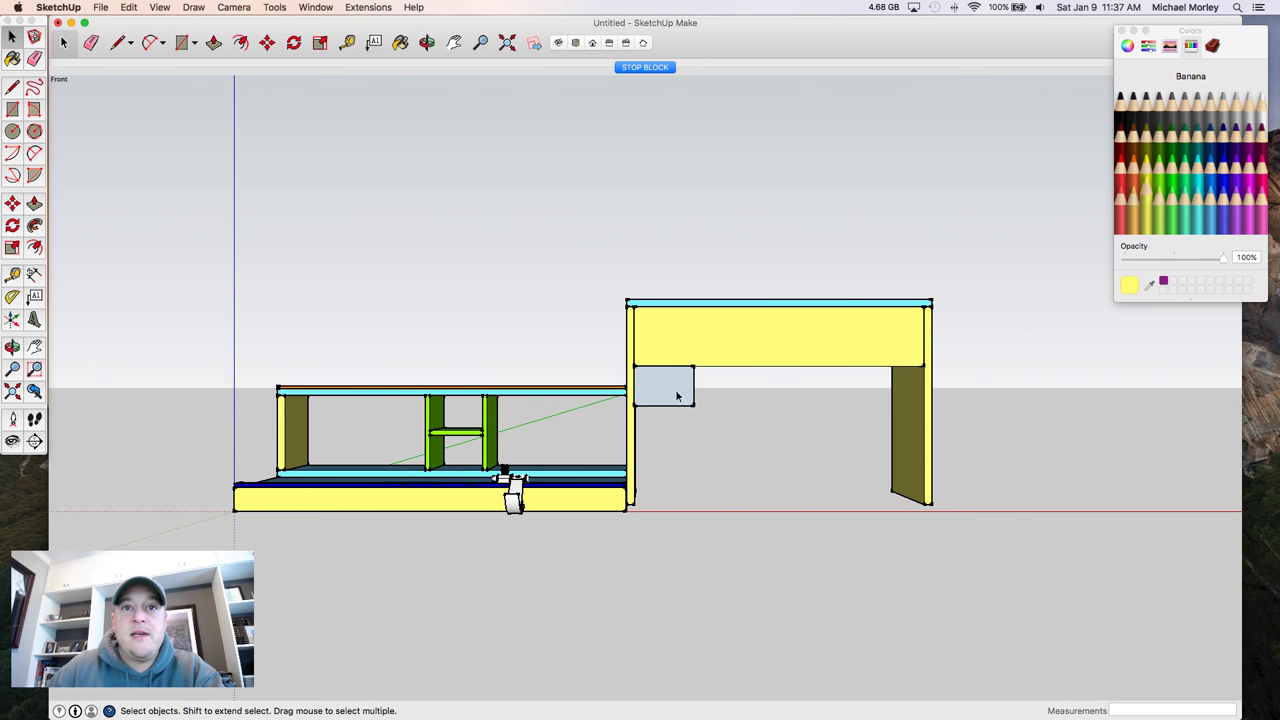
{"action": "key", "text": "l"}
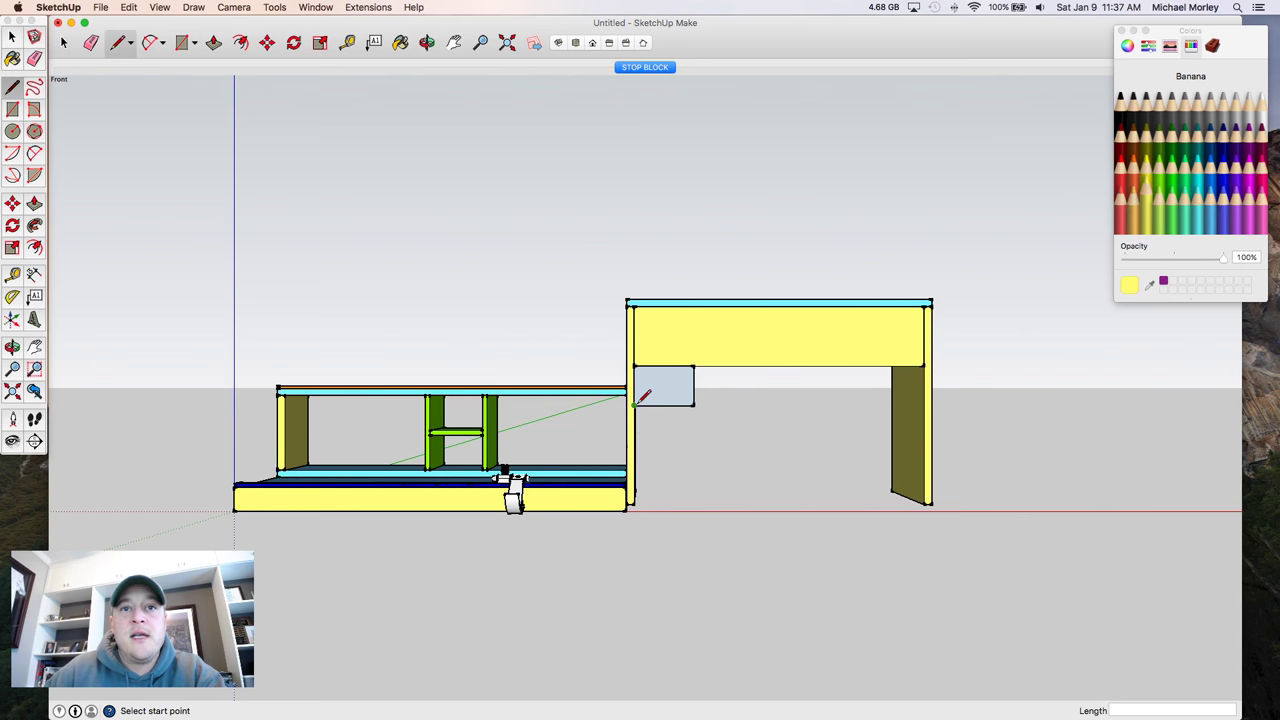
{"action": "left_click", "coordinate": [633, 403]}
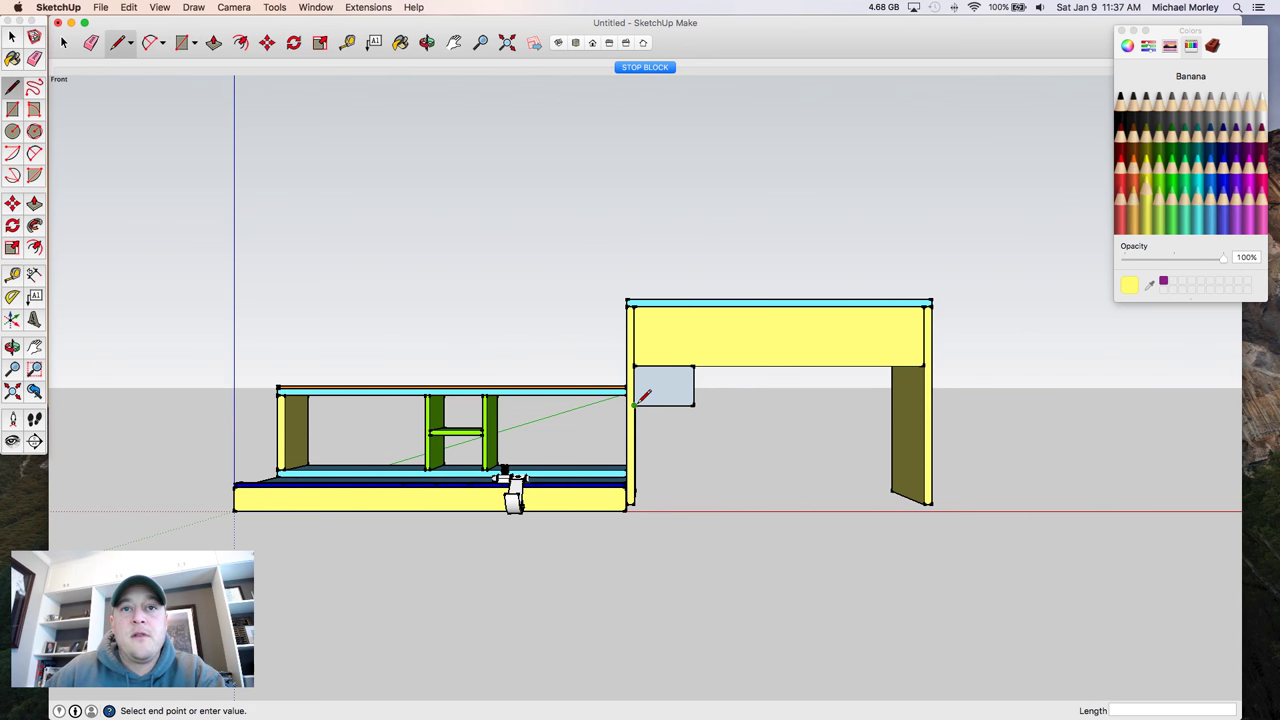
{"action": "left_click", "coordinate": [694, 367]}
{"action": "key", "text": "space"}
{"action": "left_click", "coordinate": [681, 398]}
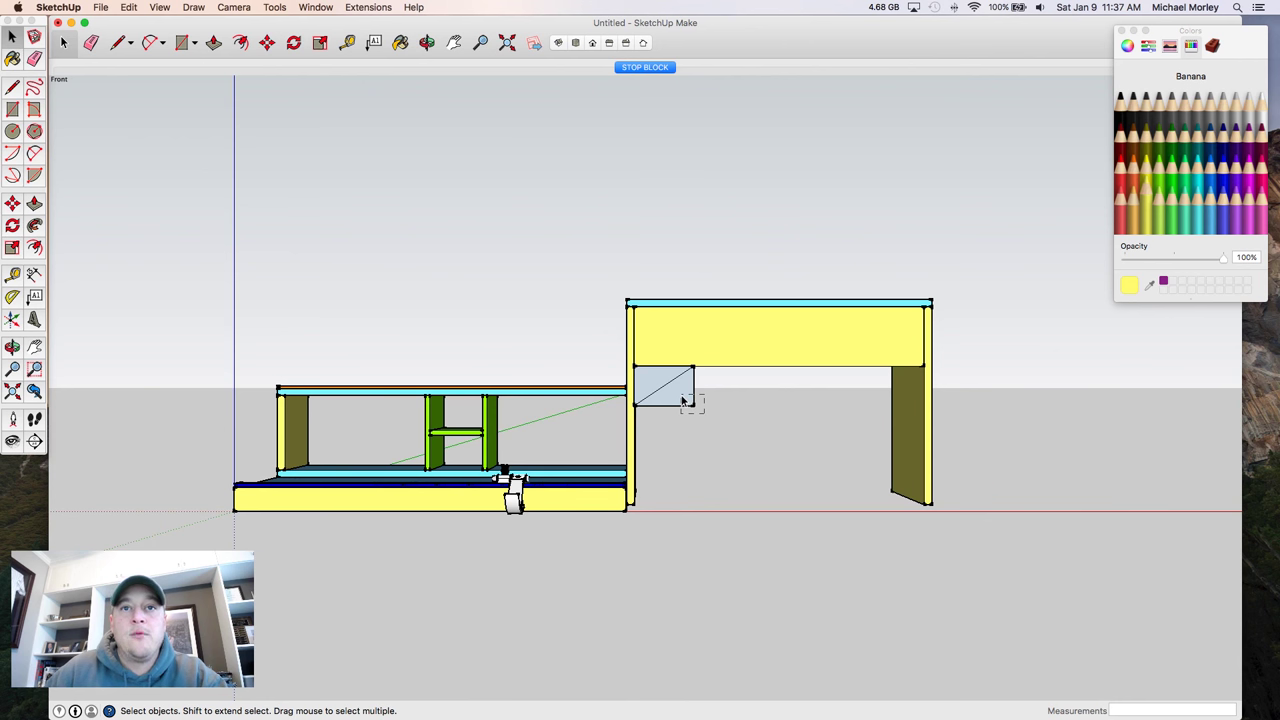
{"action": "left_click", "coordinate": [682, 399]}
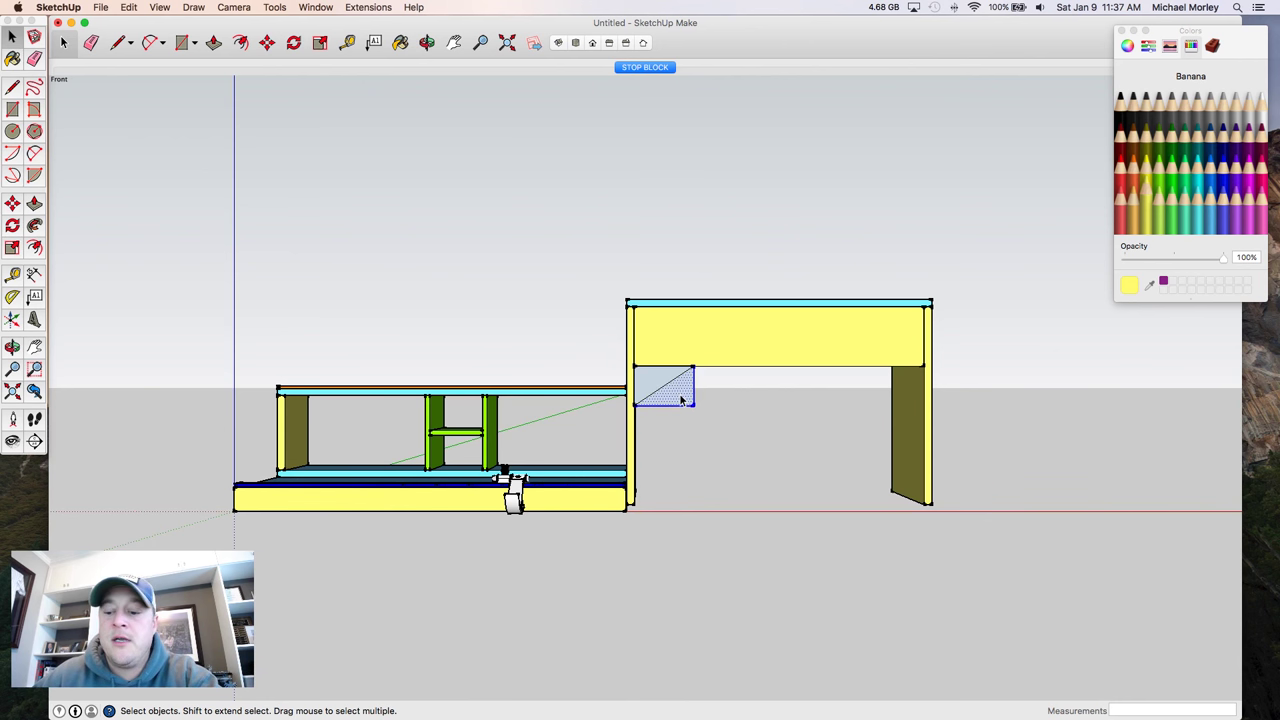
{"action": "key", "text": "Delete"}
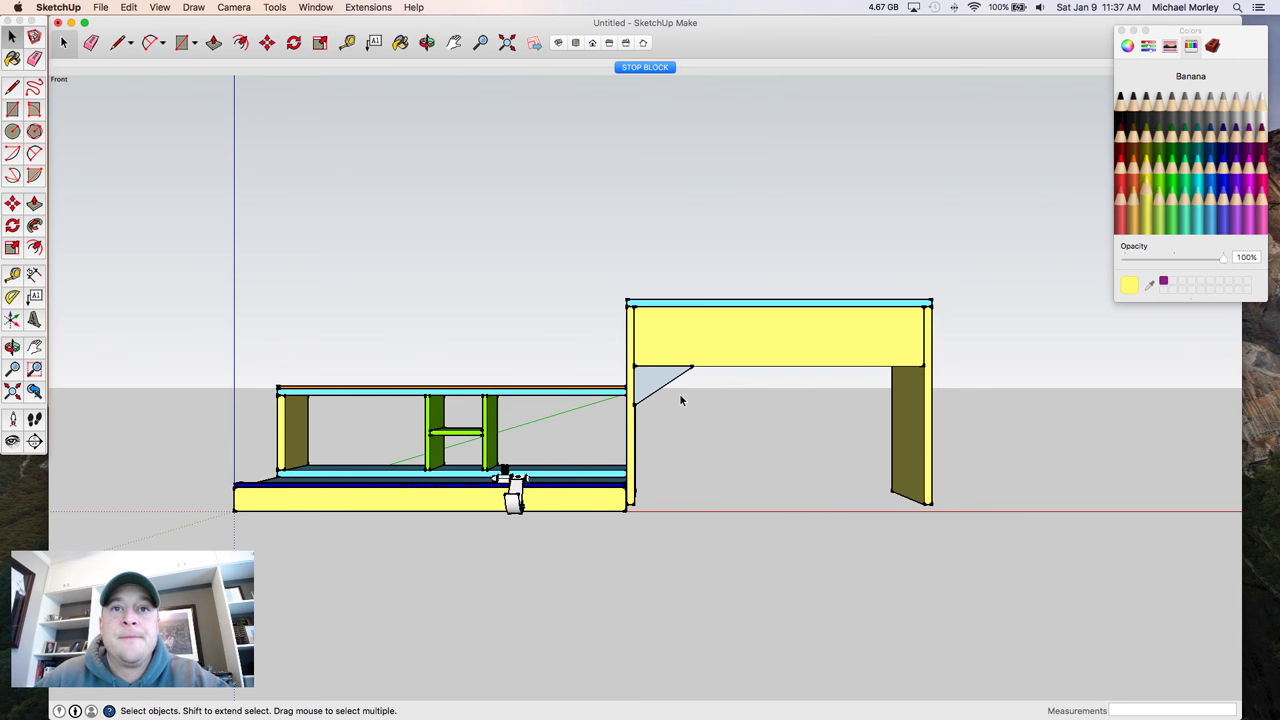
- Pull the triangle out into a solid brace and make it a component
{"action": "middle_click_drag", "start_coordinate": [681, 399], "coordinate": [516, 384]}
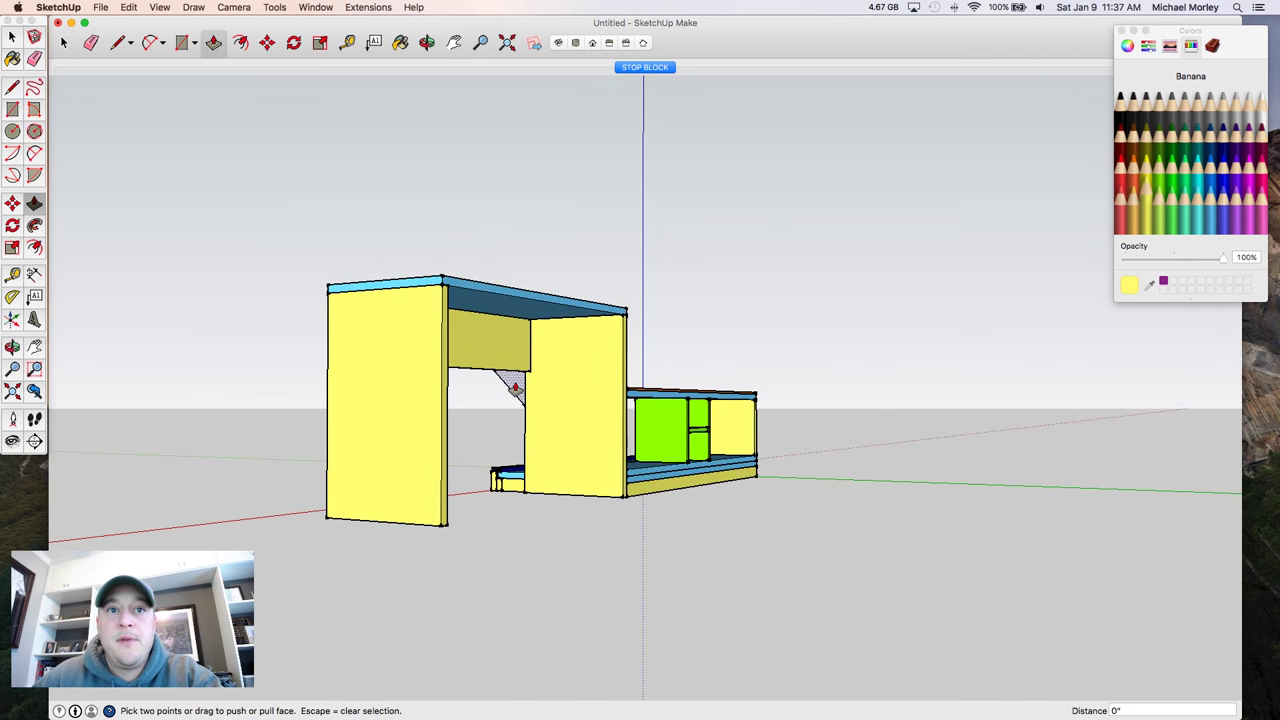
{"action": "key", "text": "p"}
{"action": "left_click", "coordinate": [516, 388]}
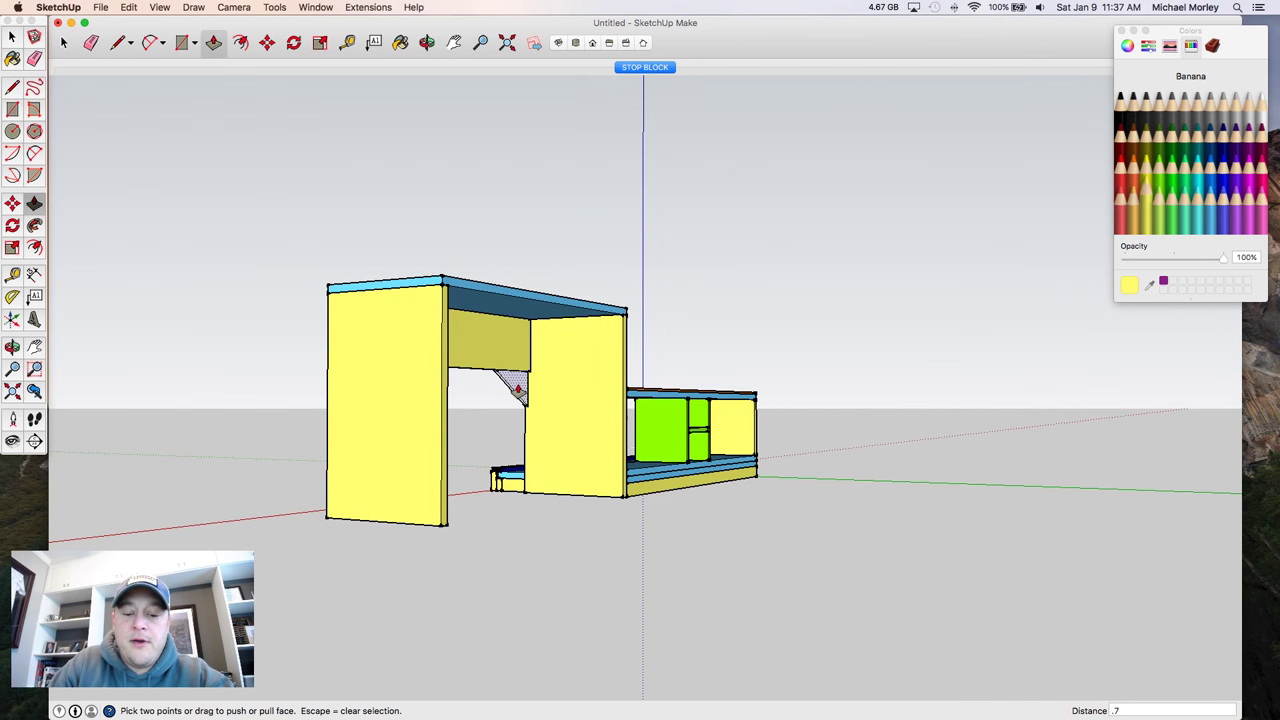
{"action": "key", "text": "space"}
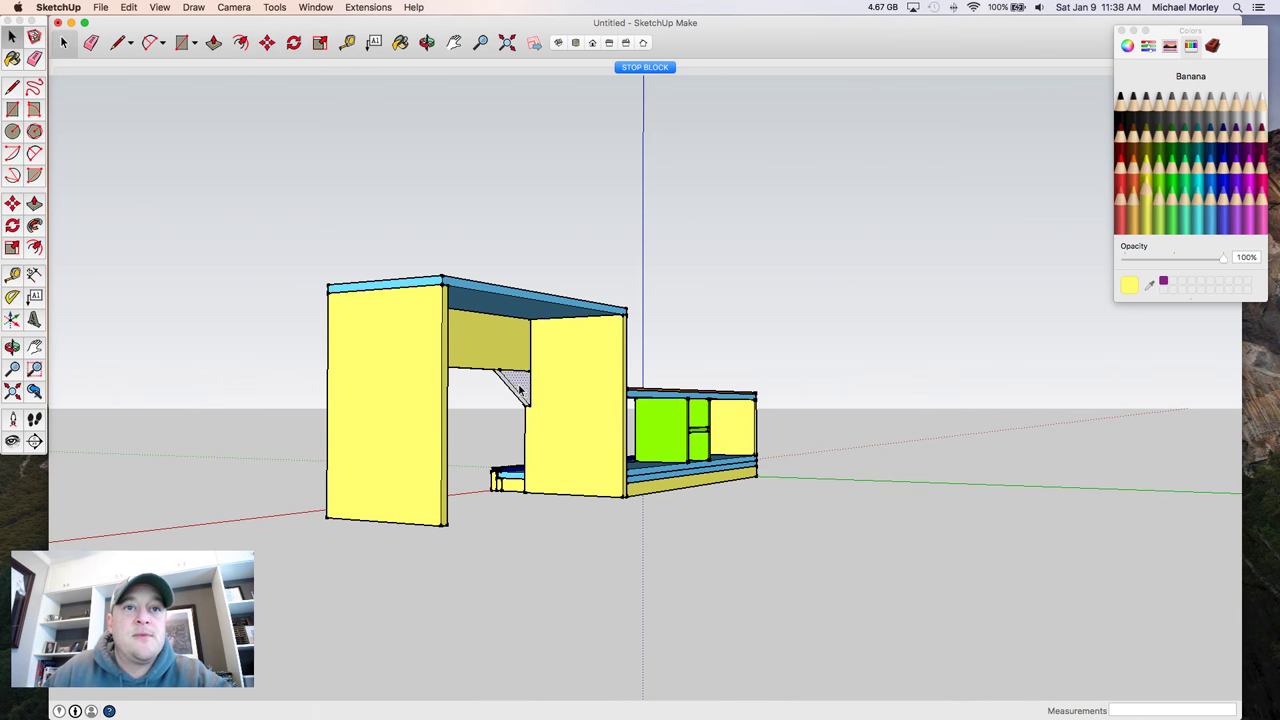
{"action": "left_click", "coordinate": [518, 388]}
{"action": "key", "text": "g"}
{"action": "key", "text": "Return"}
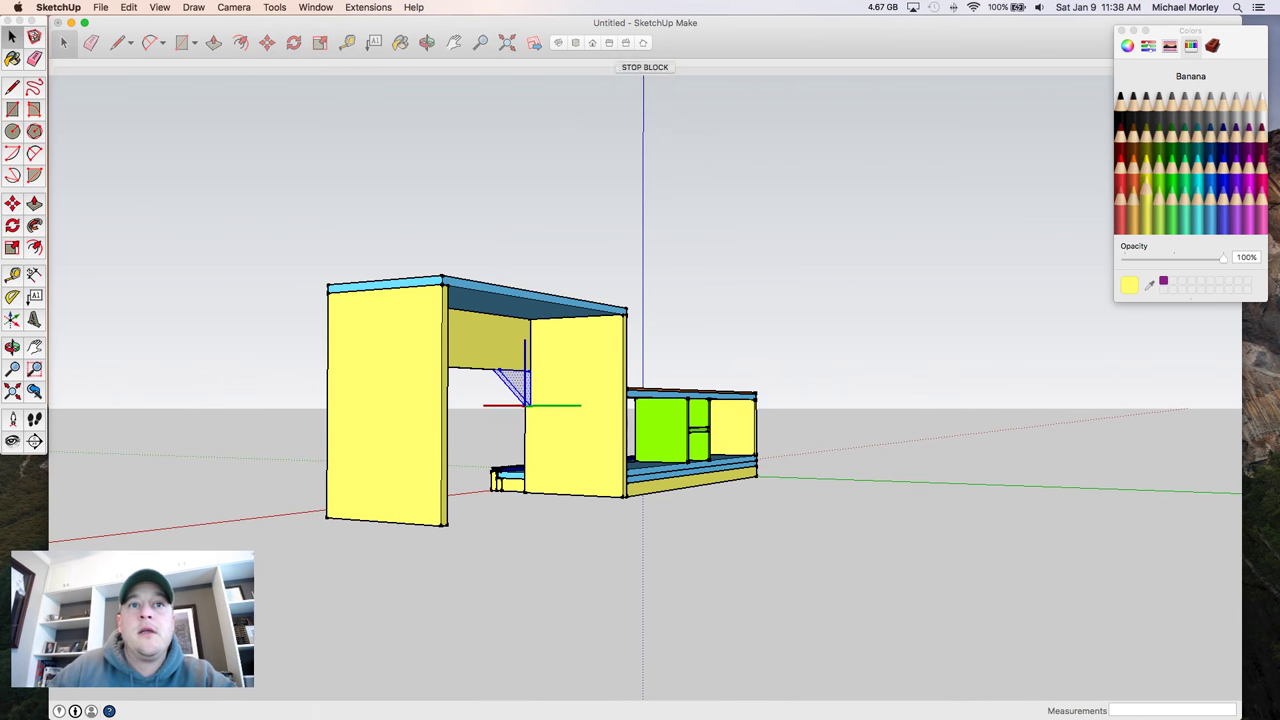
{"action": "key", "text": "b"}
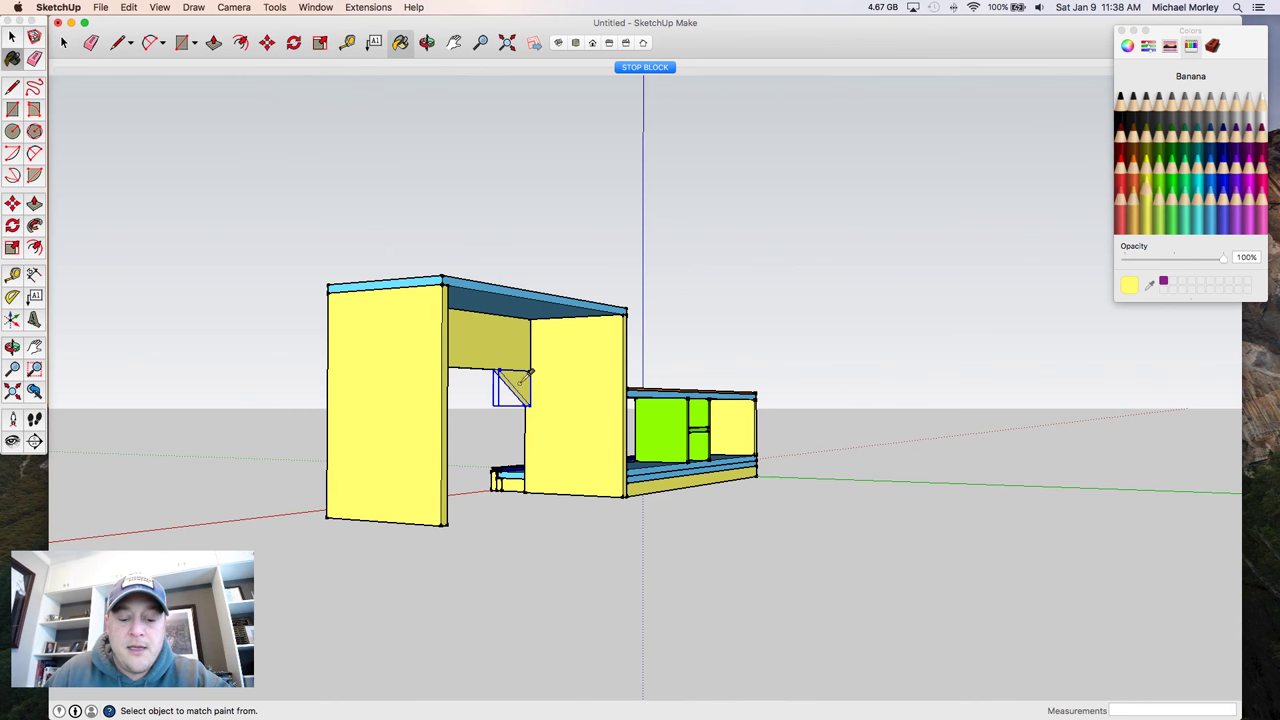
- Return to the STOP BLOCK view and pan and zoom to frame the whole model
{"action": "left_click", "coordinate": [638, 67]}
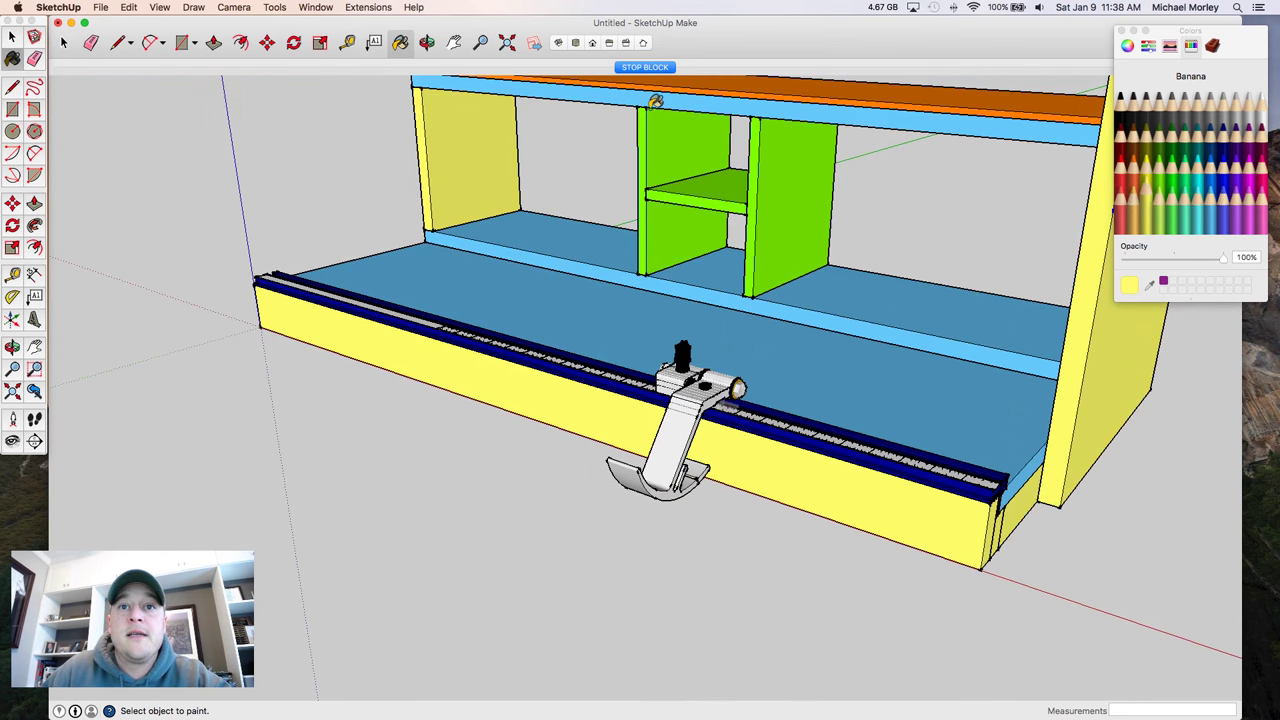
{"action": "key", "text": "h"}
{"action": "mouse_move", "coordinate": [920, 285]}
{"action": "left_mouse_down"}
{"action": "mouse_move", "coordinate": [773, 307]}
{"action": "mouse_move", "coordinate": [589, 297]}
{"action": "mouse_move", "coordinate": [640, 320]}
{"action": "left_mouse_up"}
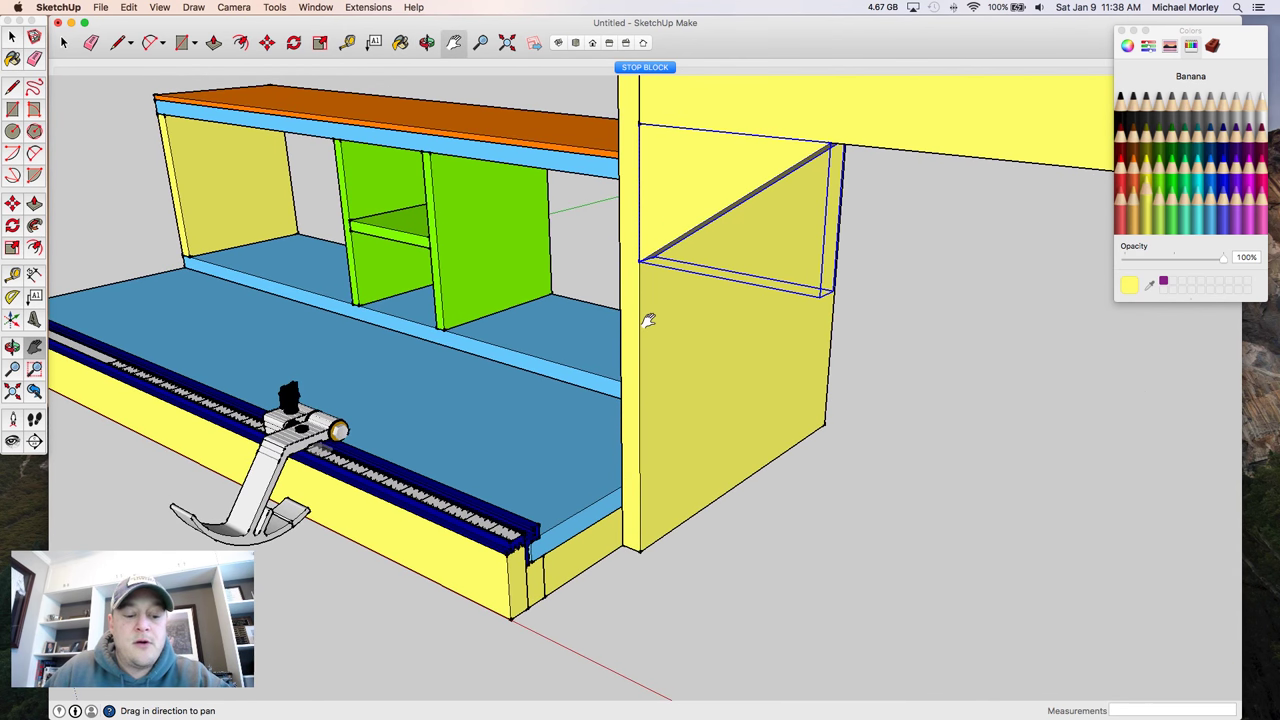
{"action": "key", "text": "z"}
{"action": "scroll", "coordinate": [652, 322], "scroll_direction": "down", "scroll_amount": 5}
{"action": "scroll", "coordinate": [655, 322], "scroll_direction": "down", "scroll_amount": 3}
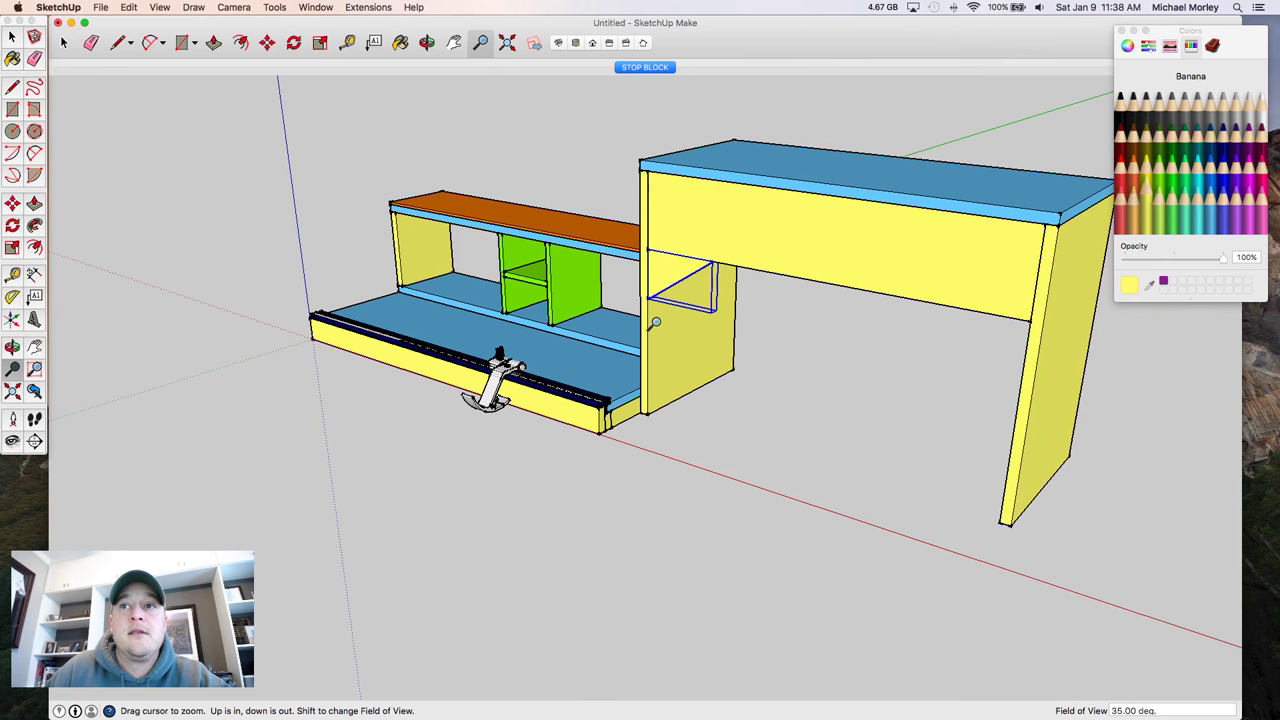
{"action": "key", "text": "h"}
{"action": "left_click_drag", "start_coordinate": [752, 292], "coordinate": [536, 311]}
- Update the STOP BLOCK scene to this view, then switch to the Front view
{"action": "left_click", "coordinate": [160, 7]}
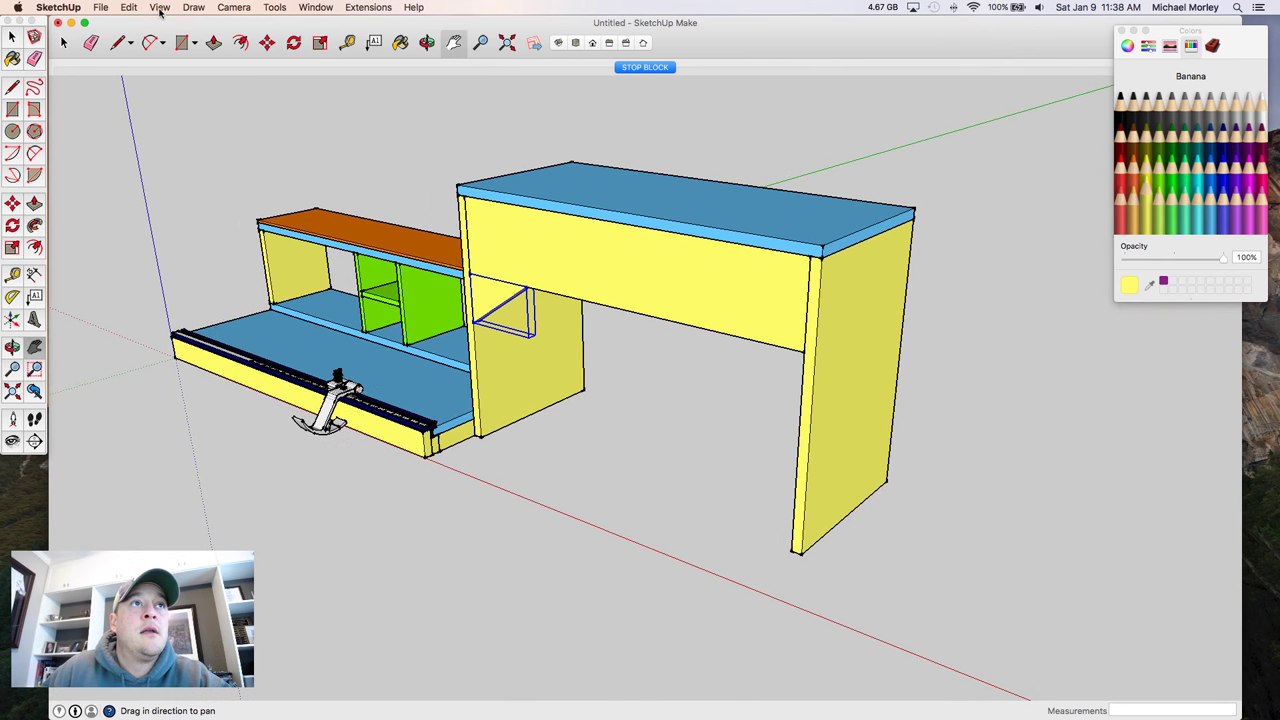
{"action": "mouse_move", "coordinate": [235, 210]}
{"action": "left_click", "coordinate": [326, 220]}
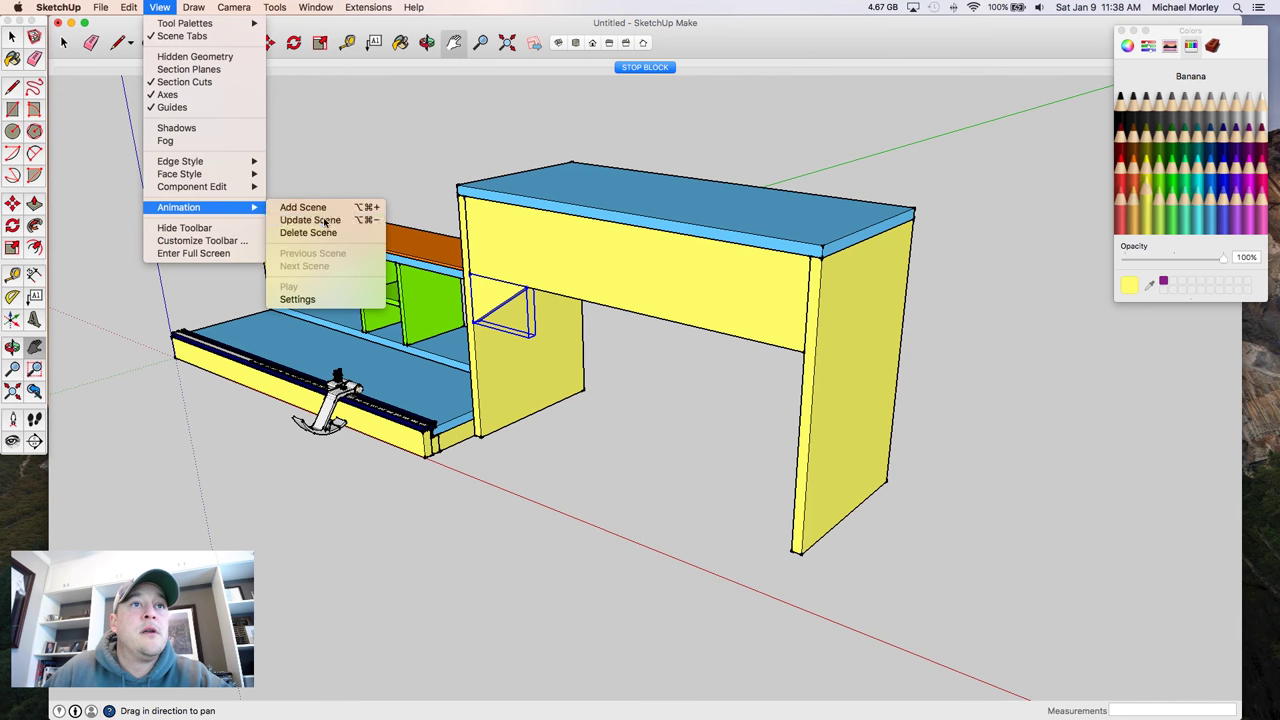
{"action": "key", "text": "super+3"}
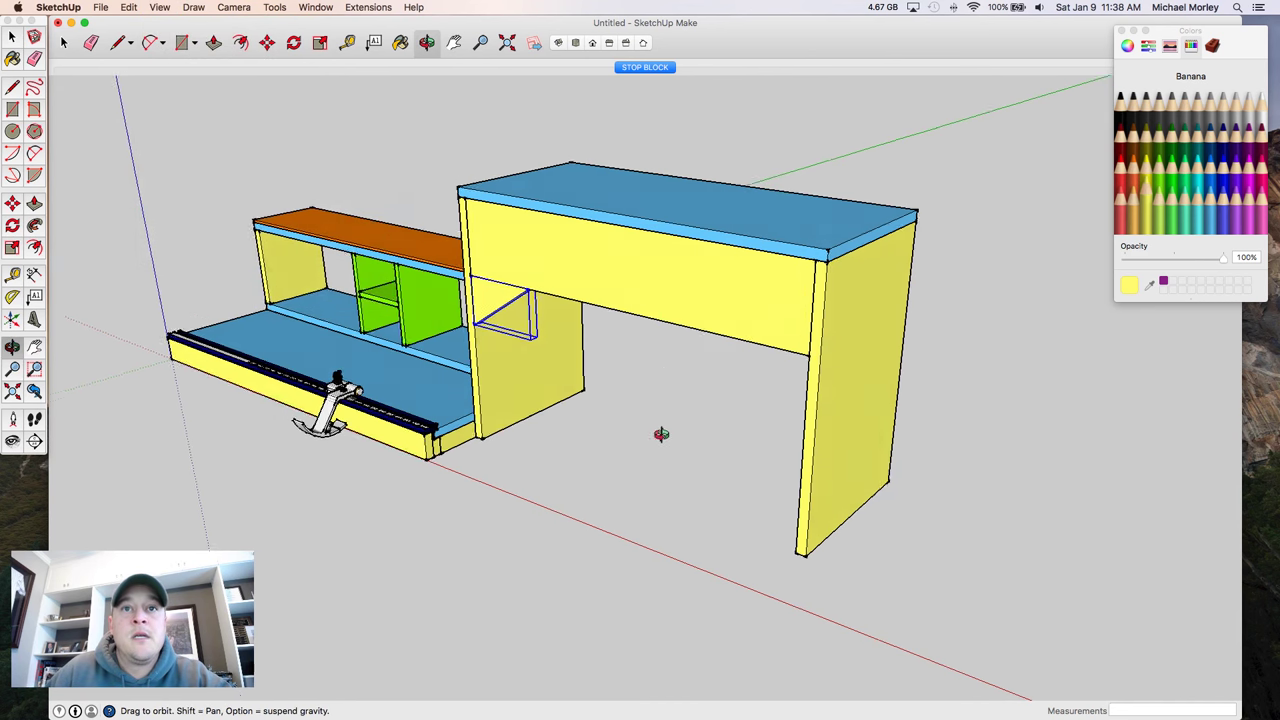
{"action": "key", "text": "space"}
- Copy the brace to the right leg's inner corner and flip it along the component's red axis
{"action": "left_click", "coordinate": [598, 372]}
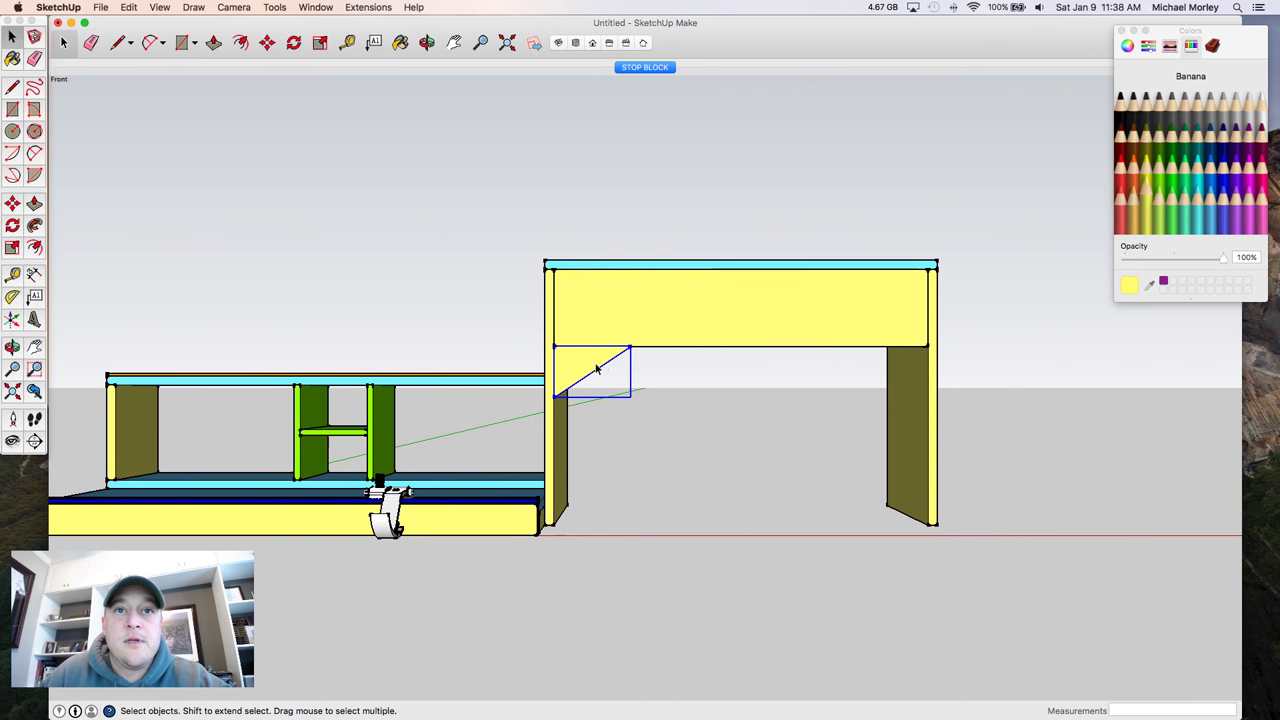
{"action": "key", "text": "m"}
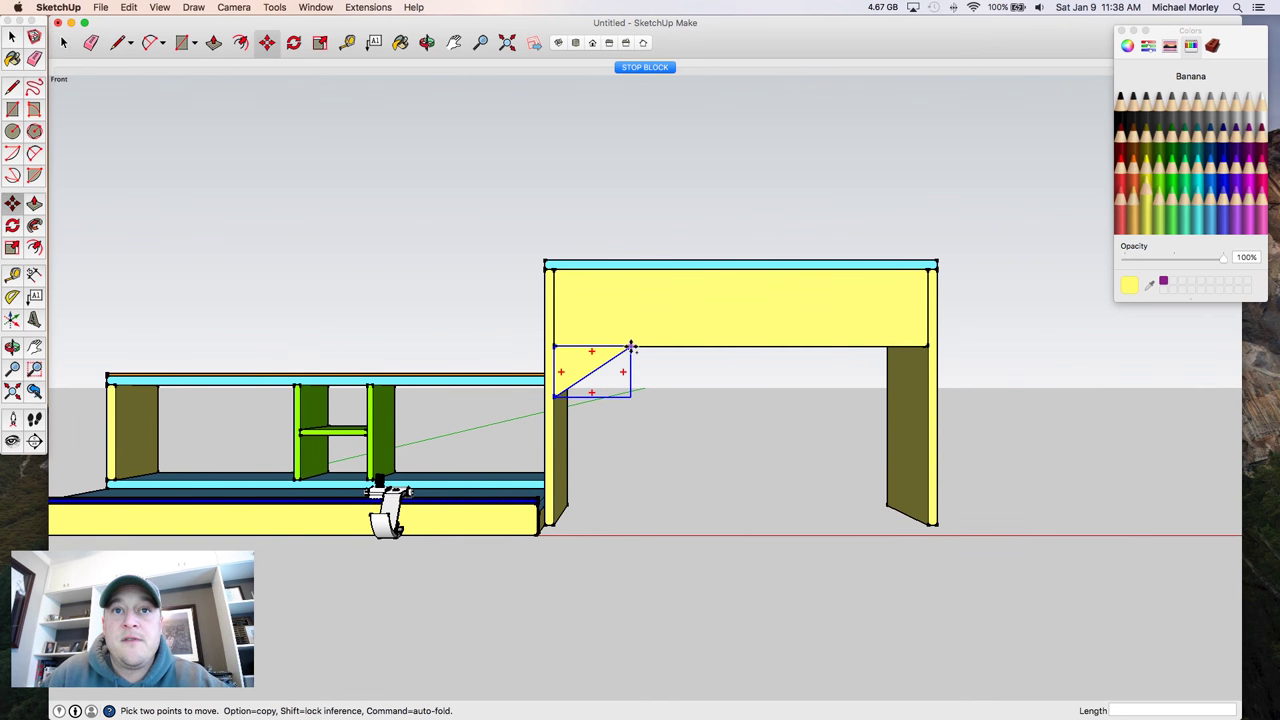
{"action": "left_click", "coordinate": [628, 347]}
{"action": "key", "text": "alt"}
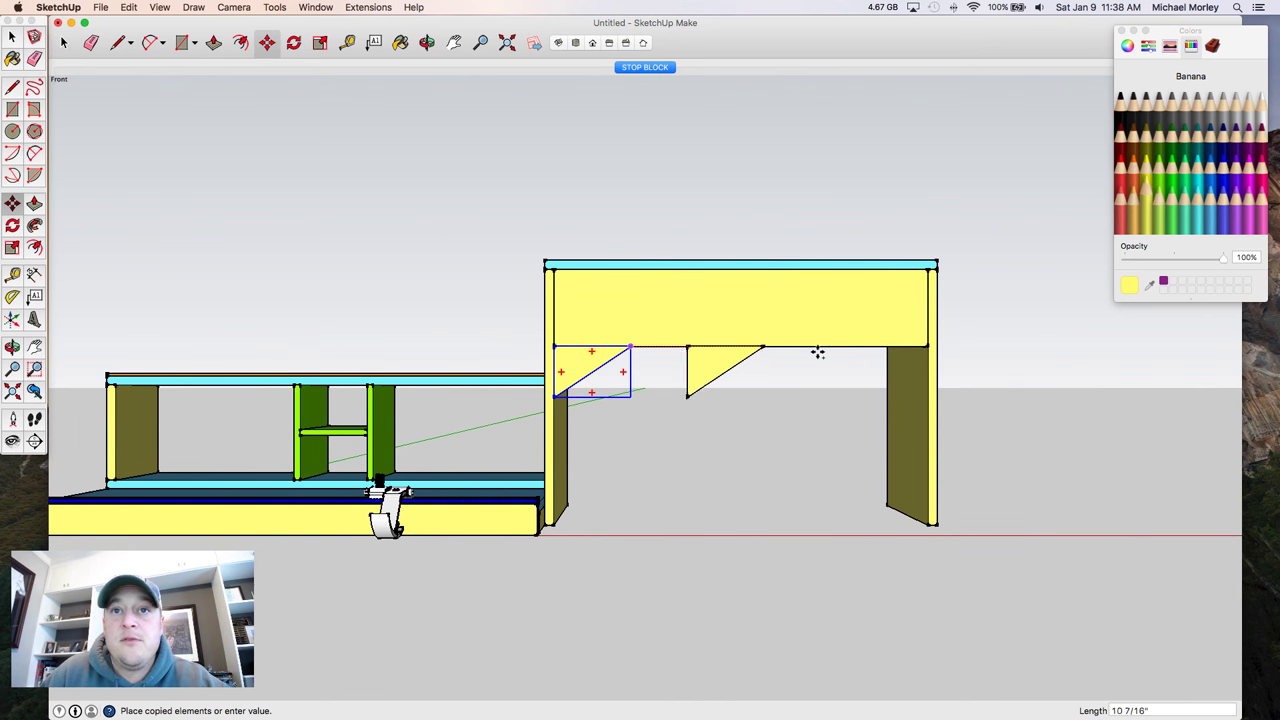
{"action": "left_click", "coordinate": [924, 350]}
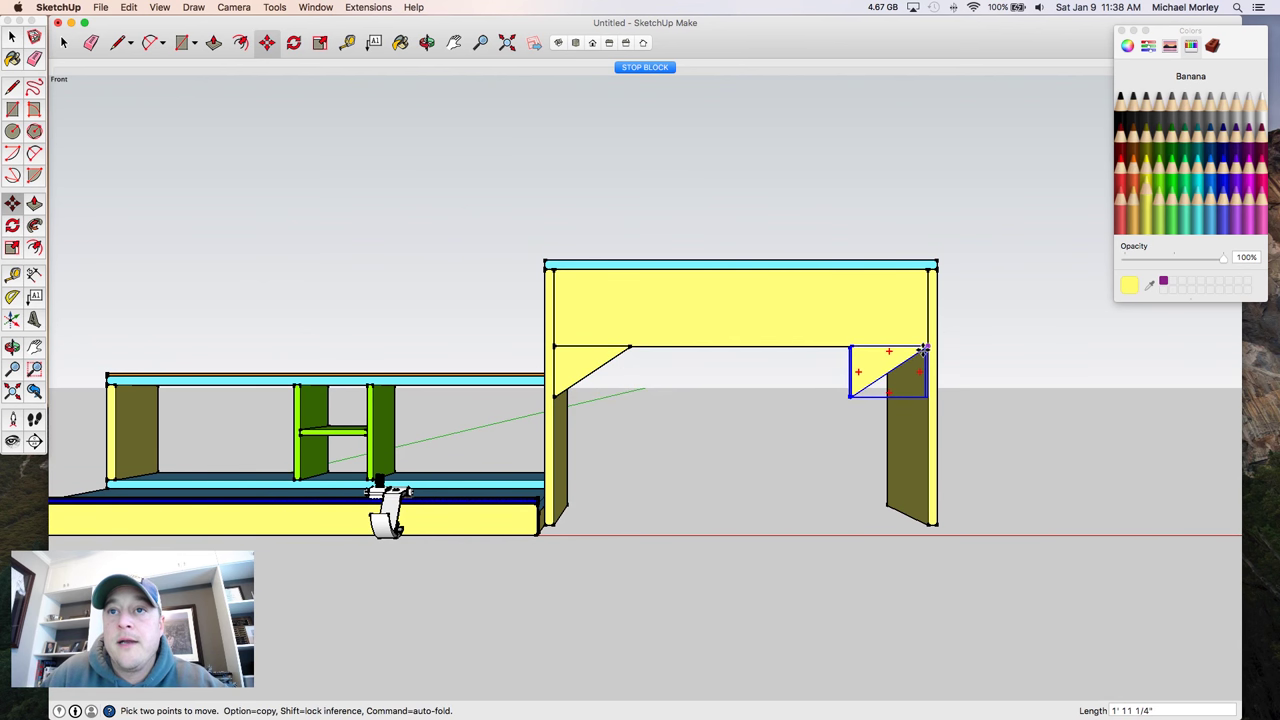
{"action": "right_click", "coordinate": [864, 364]}
{"action": "mouse_move", "coordinate": [938, 608]}
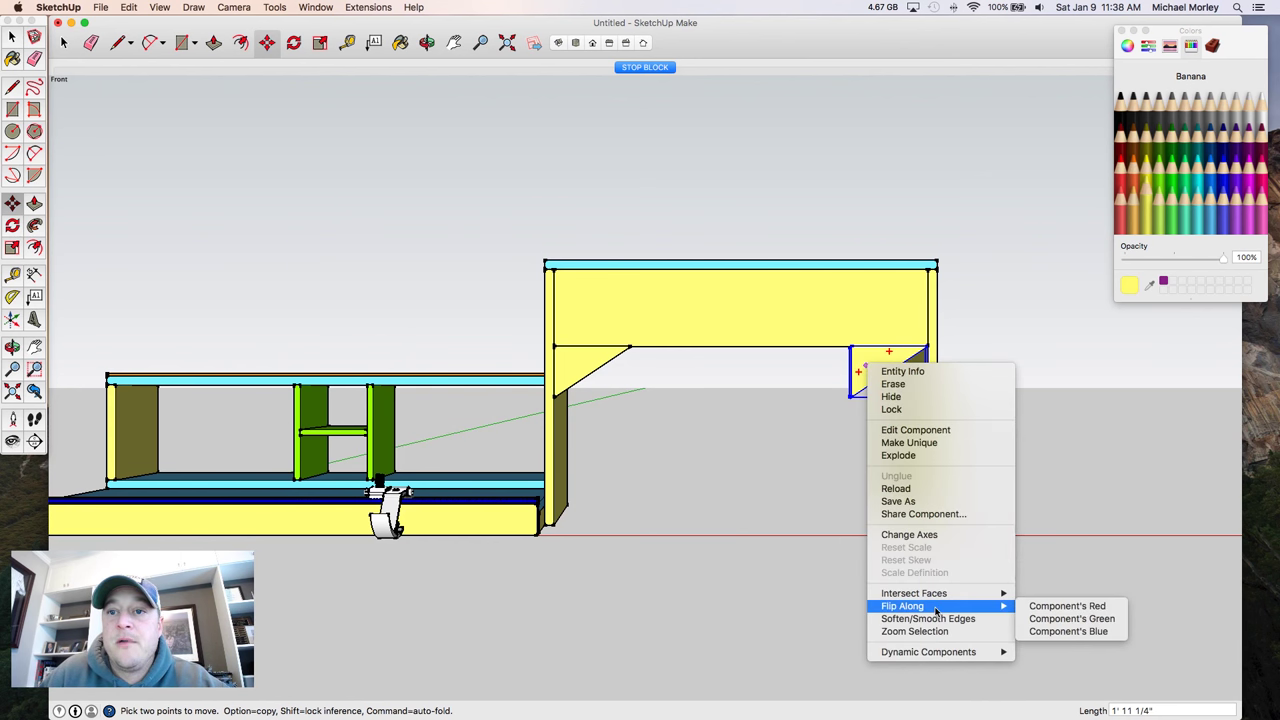
{"action": "left_click", "coordinate": [1066, 606]}
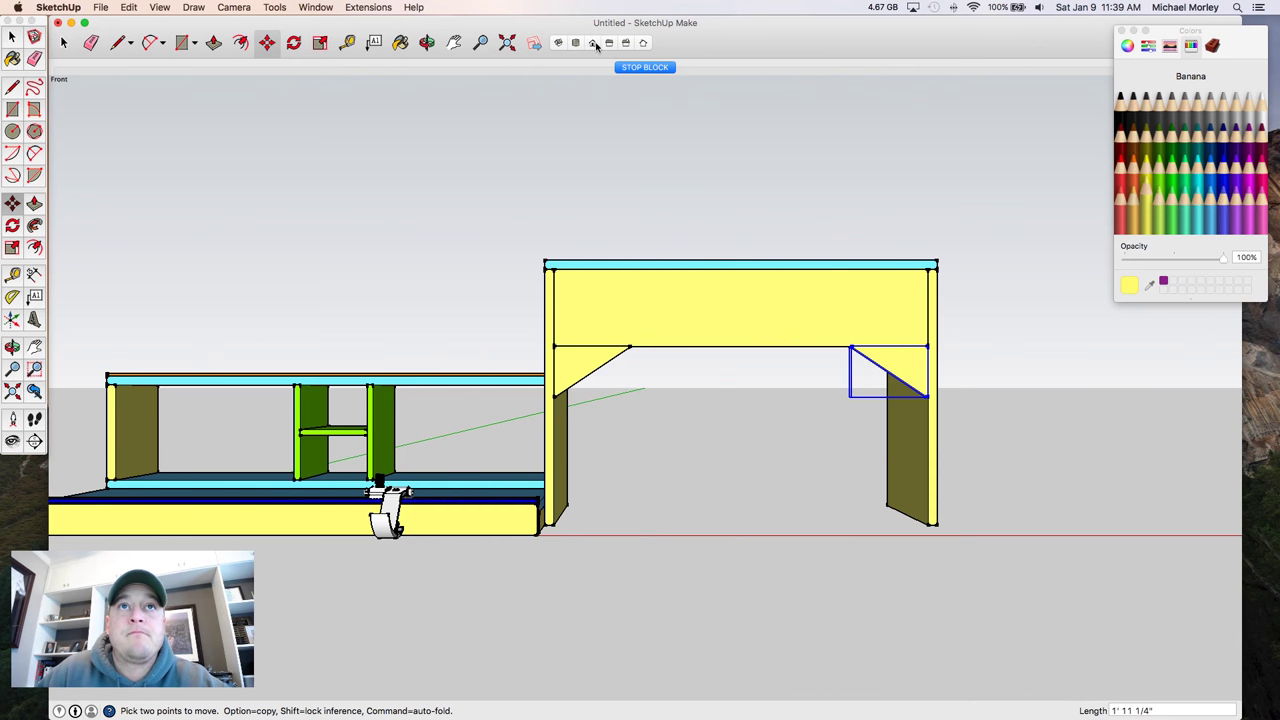
- Return to the STOP BLOCK scene and select the desk top, apron and brace
{"action": "left_click", "coordinate": [645, 68]}
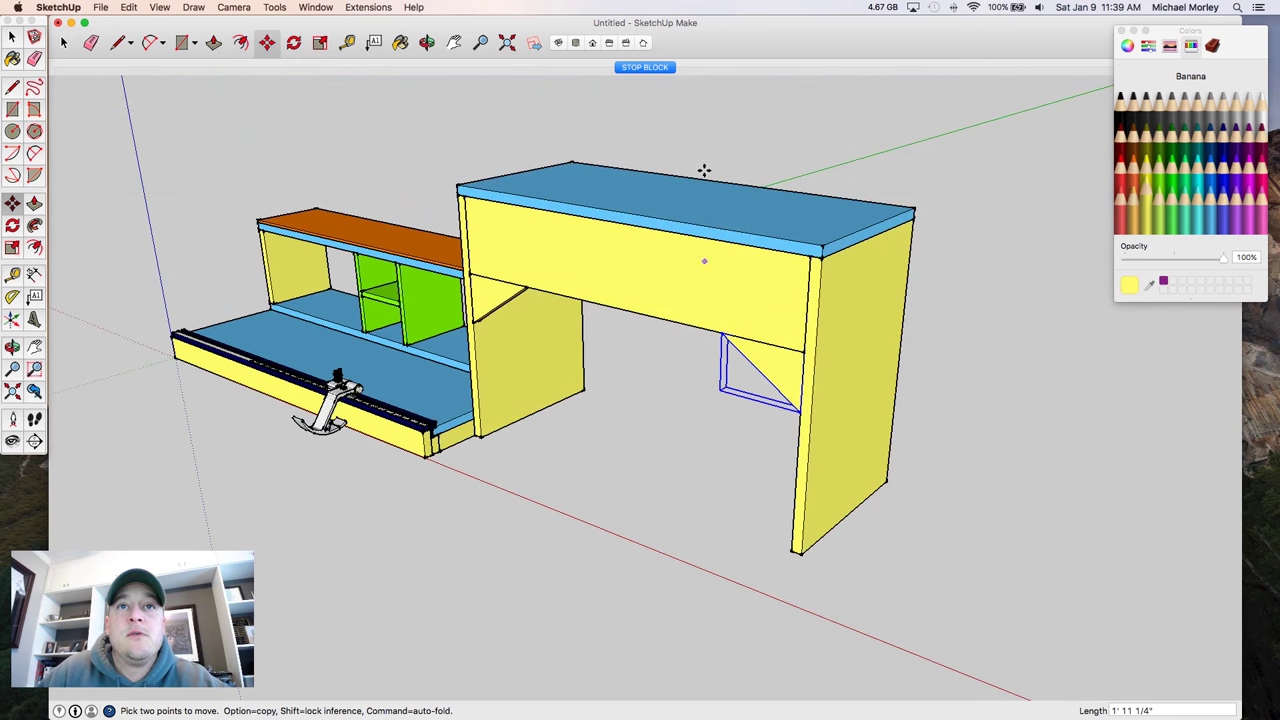
{"action": "key", "text": "space"}
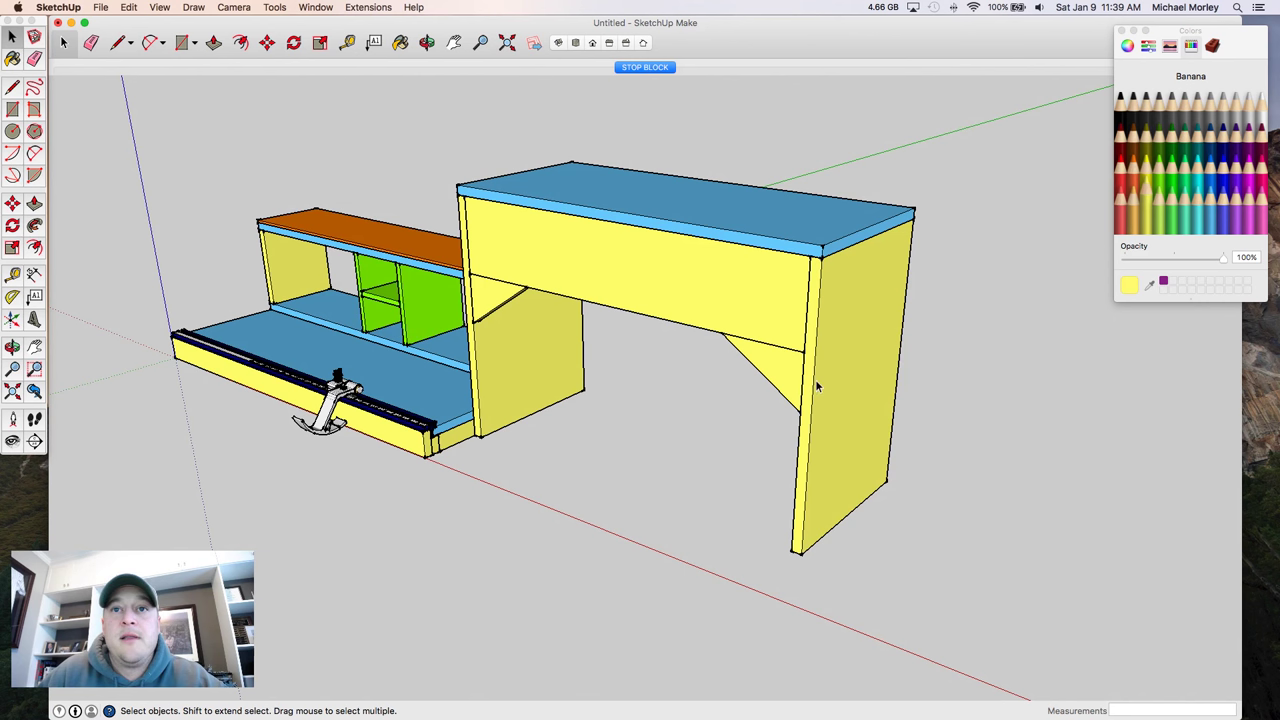
{"action": "left_click_drag", "start_coordinate": [757, 401], "coordinate": [613, 171]}
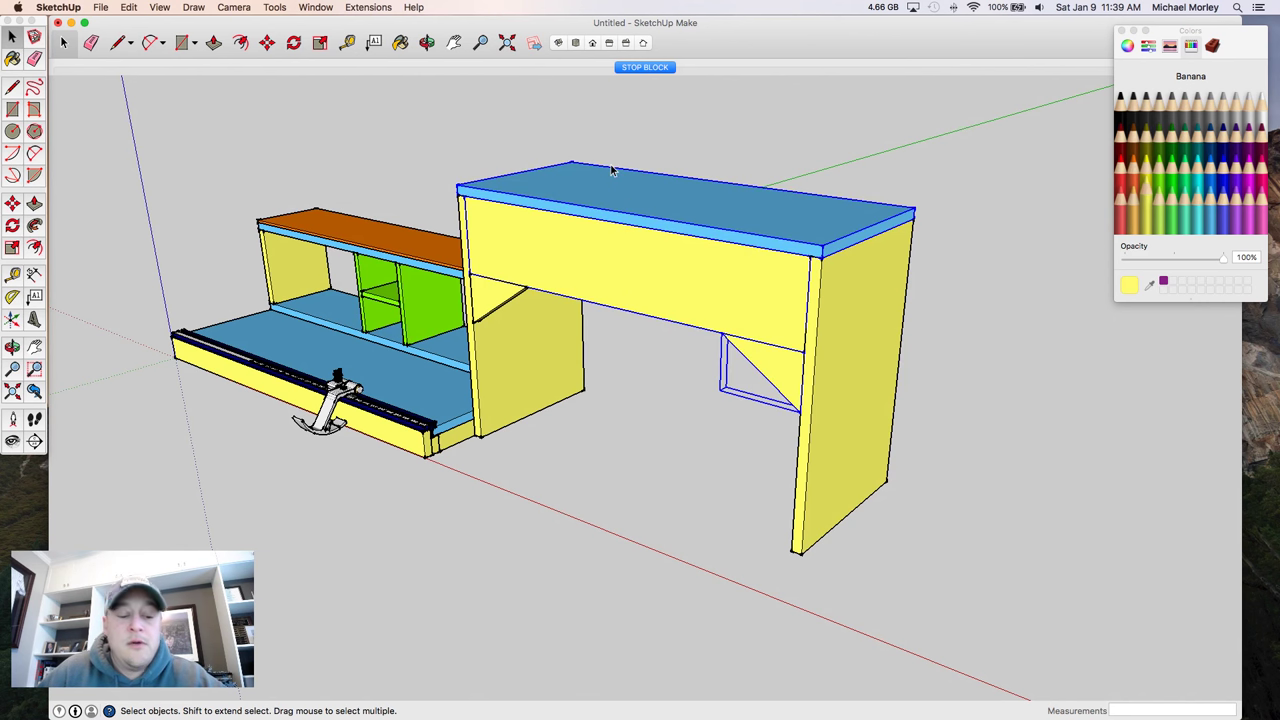
- Delete the desk top, apron, brace and the side panel beside the shelf unit
{"action": "key", "text": "Delete"}
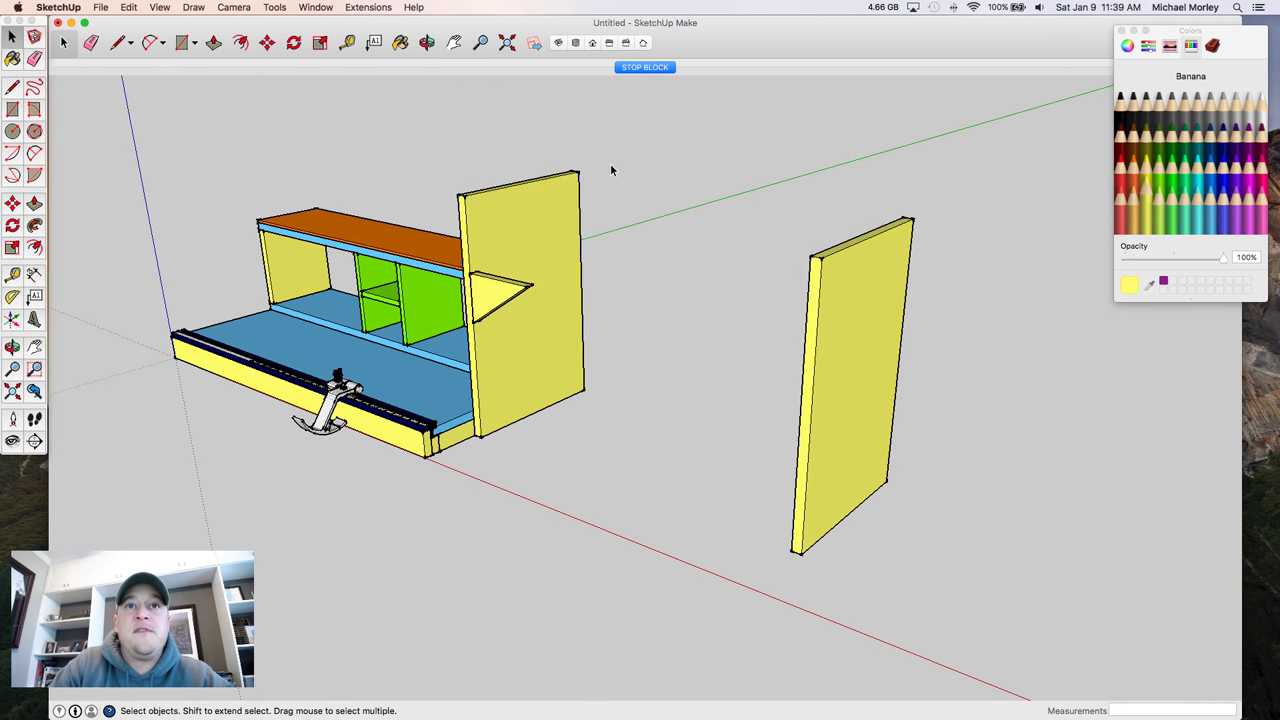
{"action": "left_click", "coordinate": [558, 190]}
{"action": "key", "text": "Delete"}
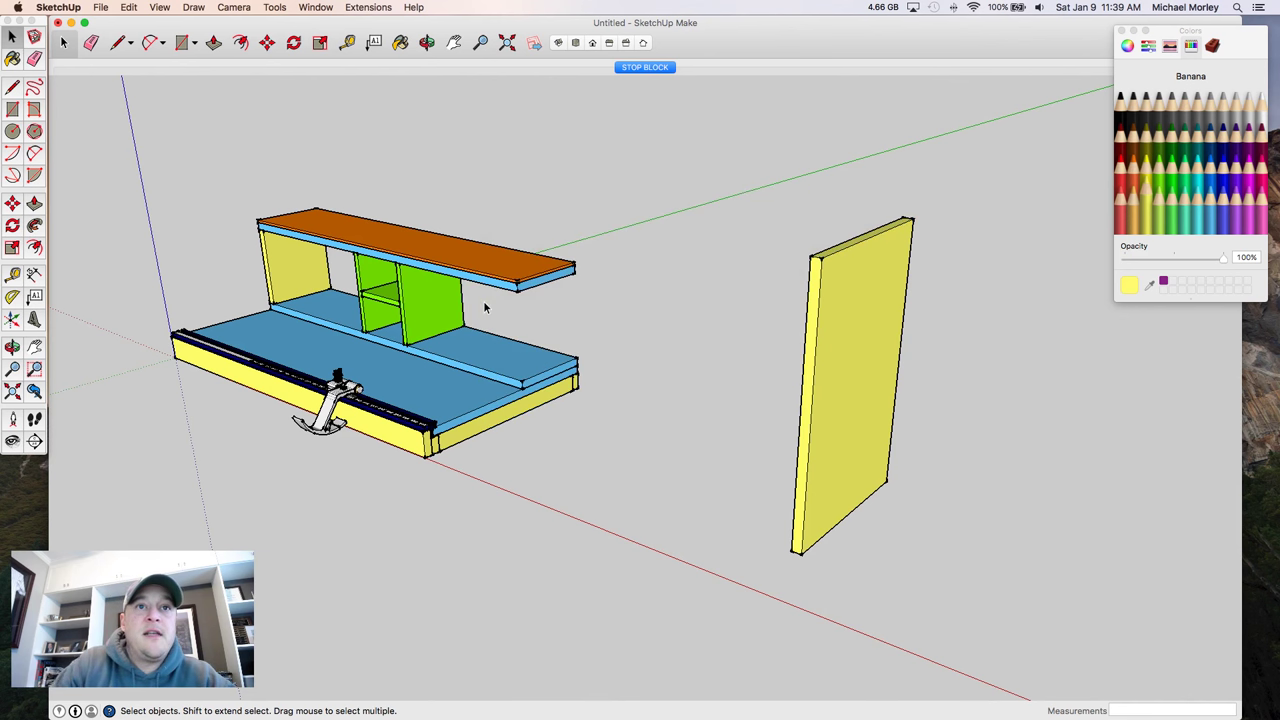
- Copy the whole bench and shelf unit to the base of the yellow board
{"action": "middle_click_drag", "start_coordinate": [498, 316], "coordinate": [603, 400]}
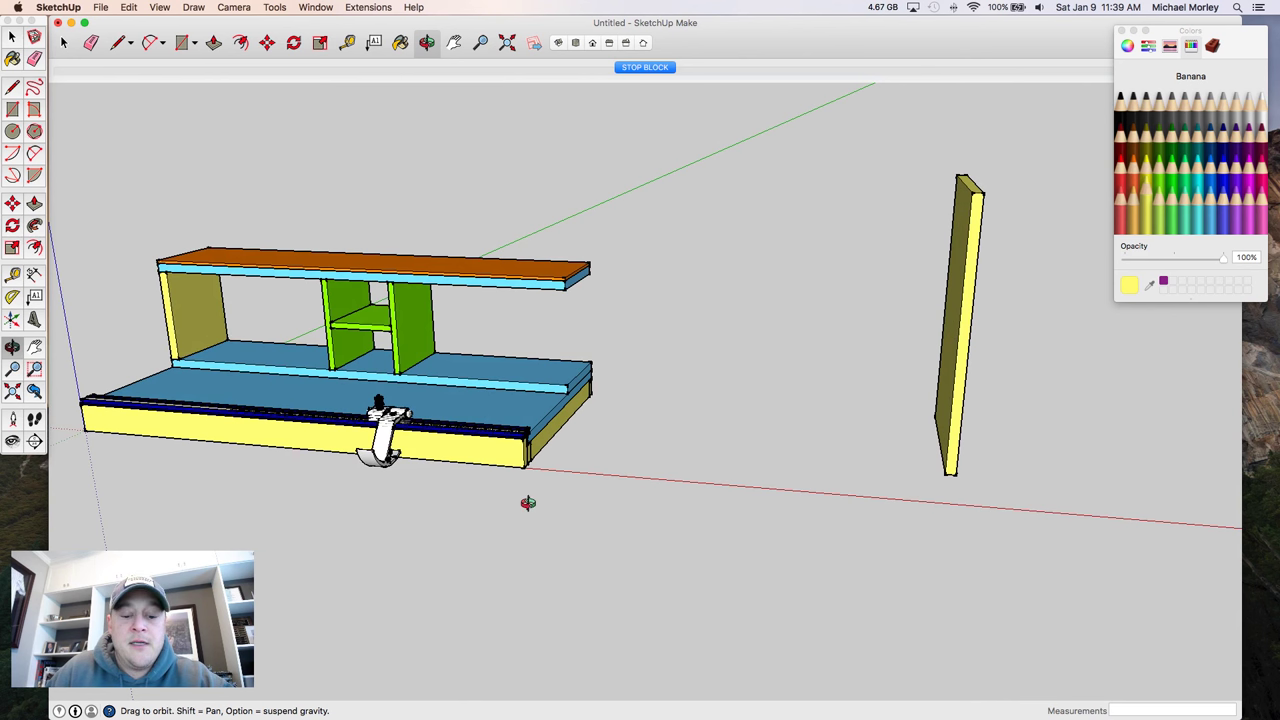
{"action": "key", "text": "space"}
{"action": "left_click_drag", "start_coordinate": [647, 475], "coordinate": [433, 376]}
{"action": "key", "text": "o"}
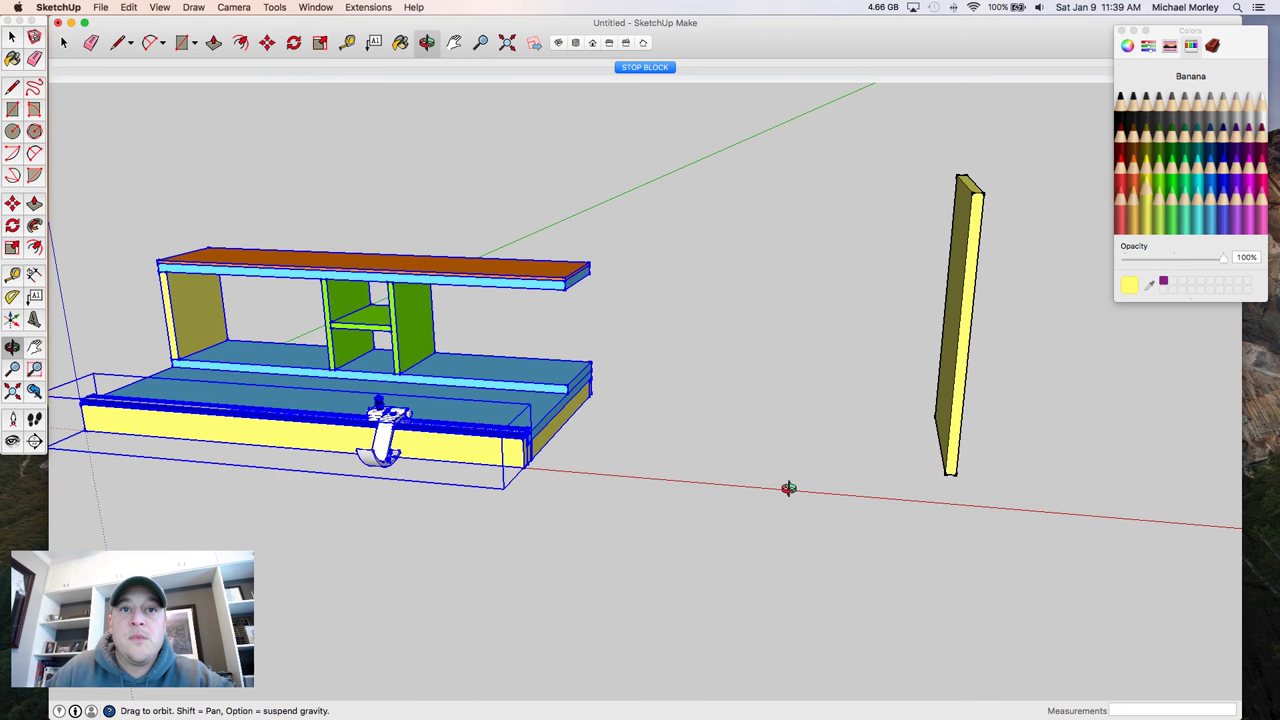
{"action": "left_click_drag", "start_coordinate": [789, 486], "coordinate": [451, 486]}
{"action": "left_click_drag", "start_coordinate": [616, 457], "coordinate": [520, 497]}
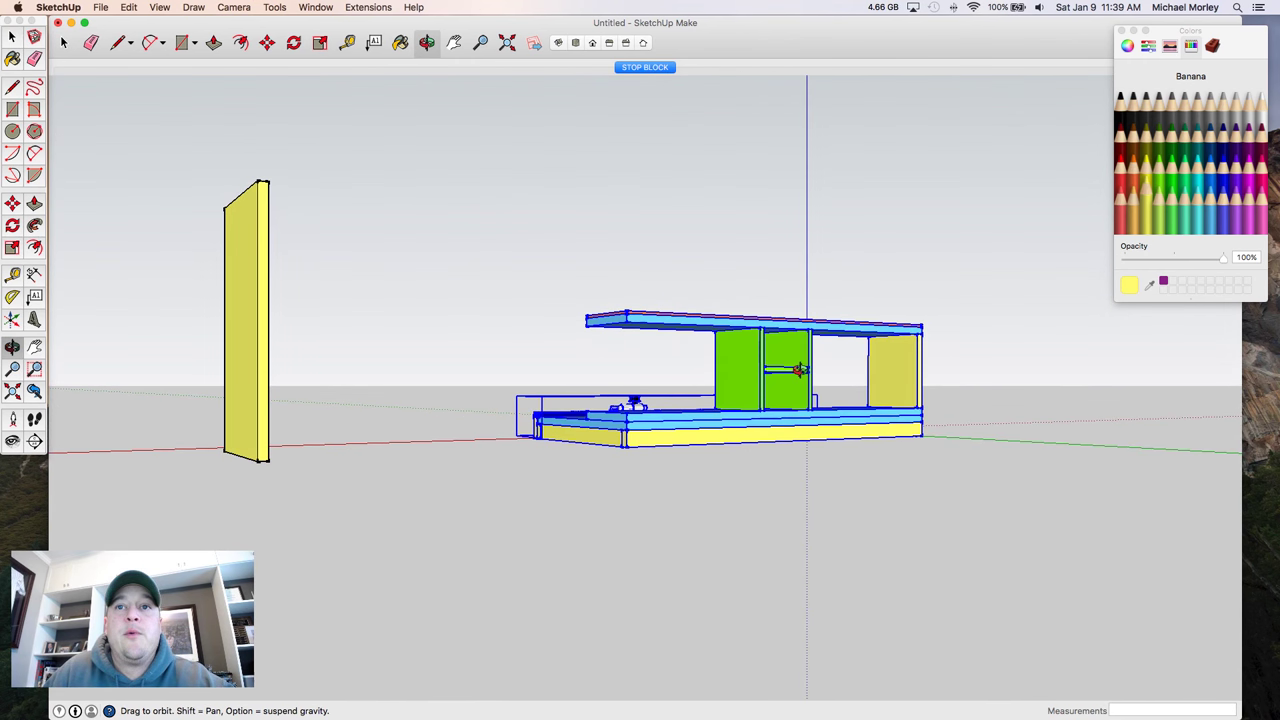
{"action": "left_click_drag", "start_coordinate": [800, 370], "coordinate": [437, 380]}
{"action": "scroll", "coordinate": [250, 473], "scroll_direction": "down", "scroll_amount": 10}
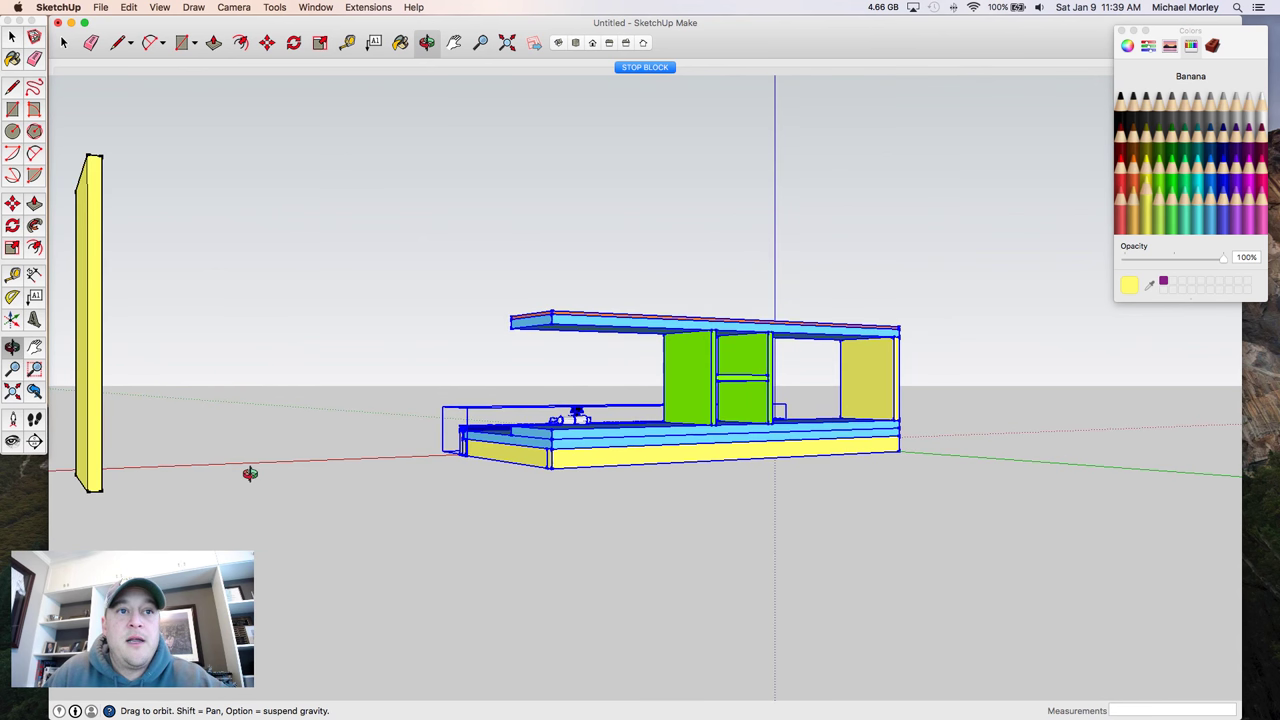
{"action": "key", "text": "h"}
{"action": "left_click_drag", "start_coordinate": [210, 486], "coordinate": [389, 477]}
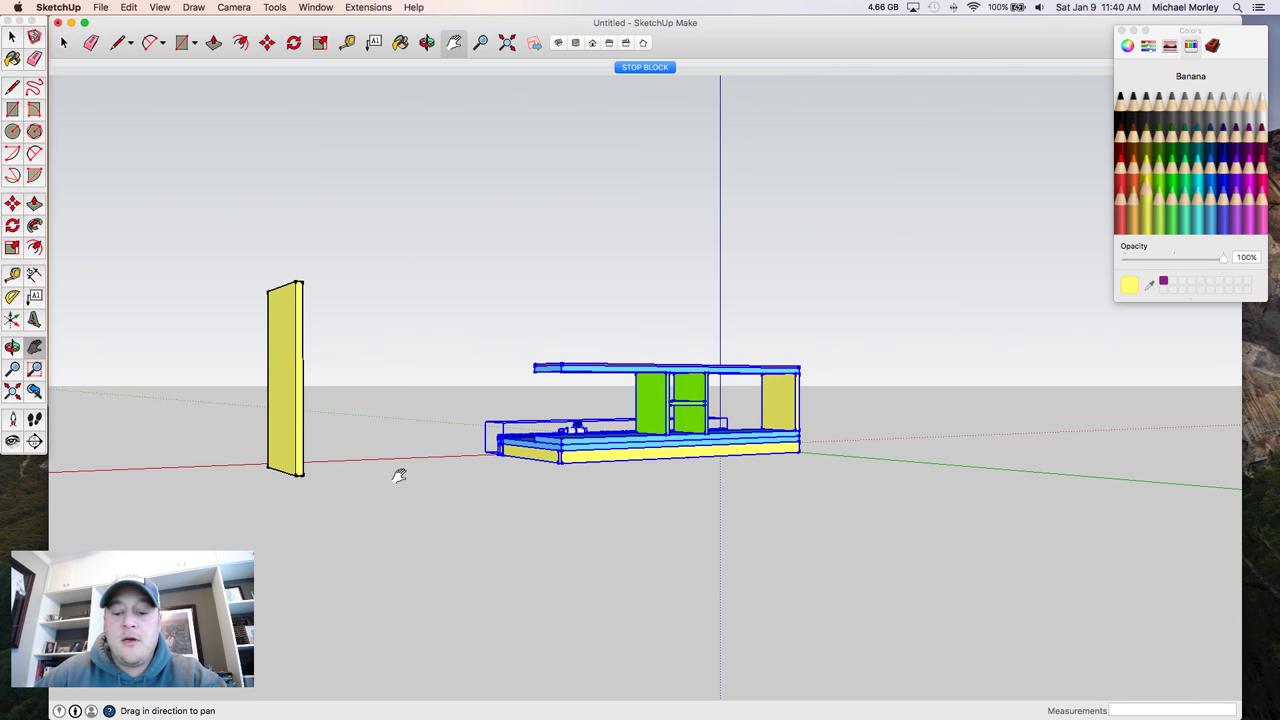
{"action": "key", "text": "m"}
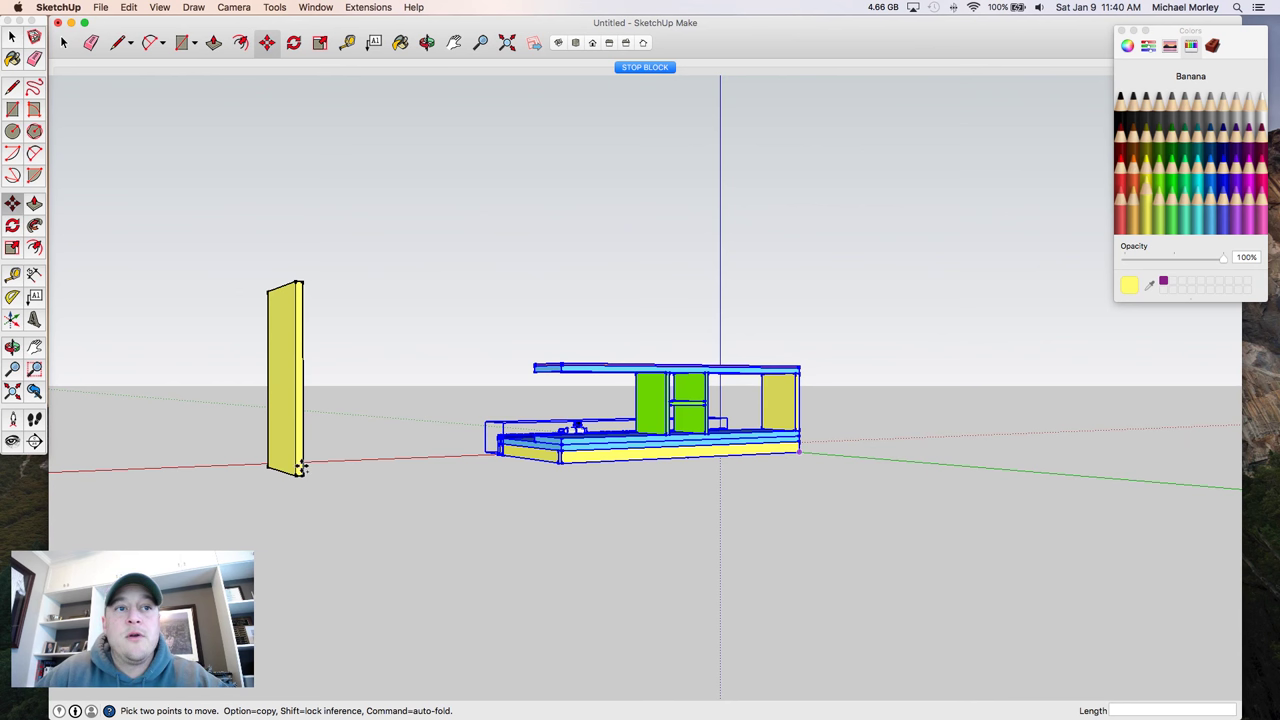
{"action": "key", "text": "alt"}
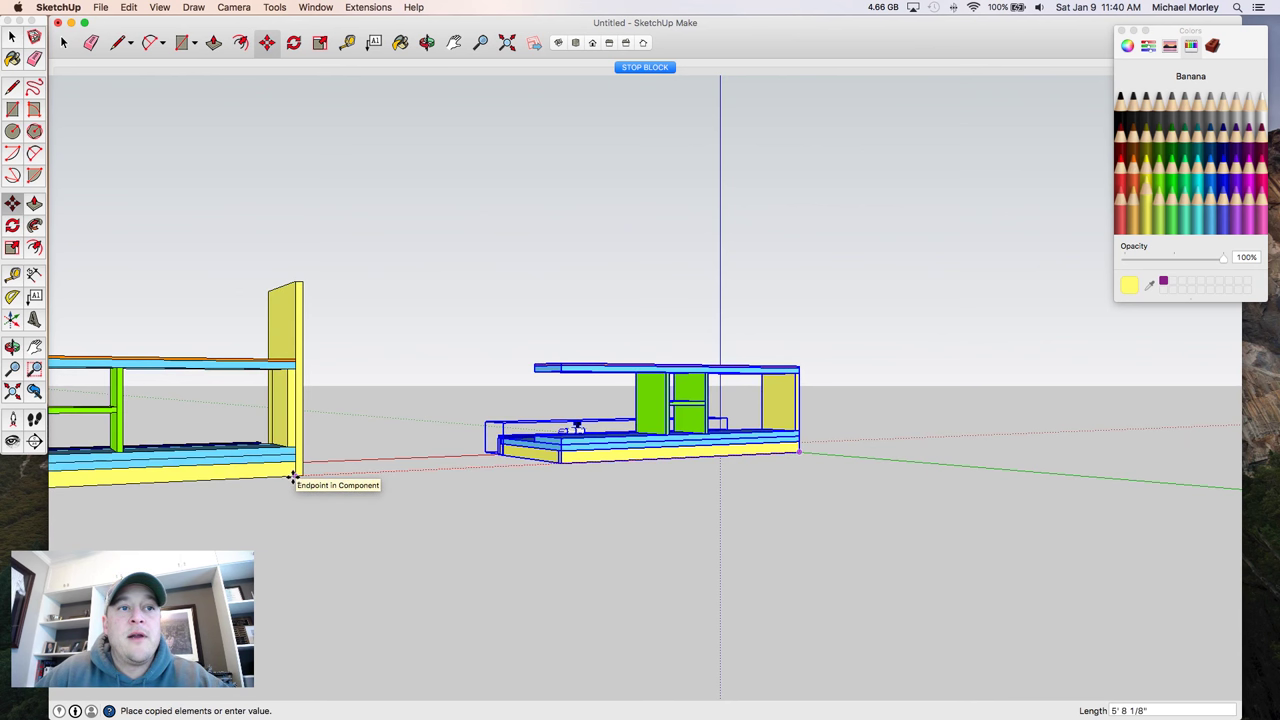
{"action": "left_click", "coordinate": [293, 477]}
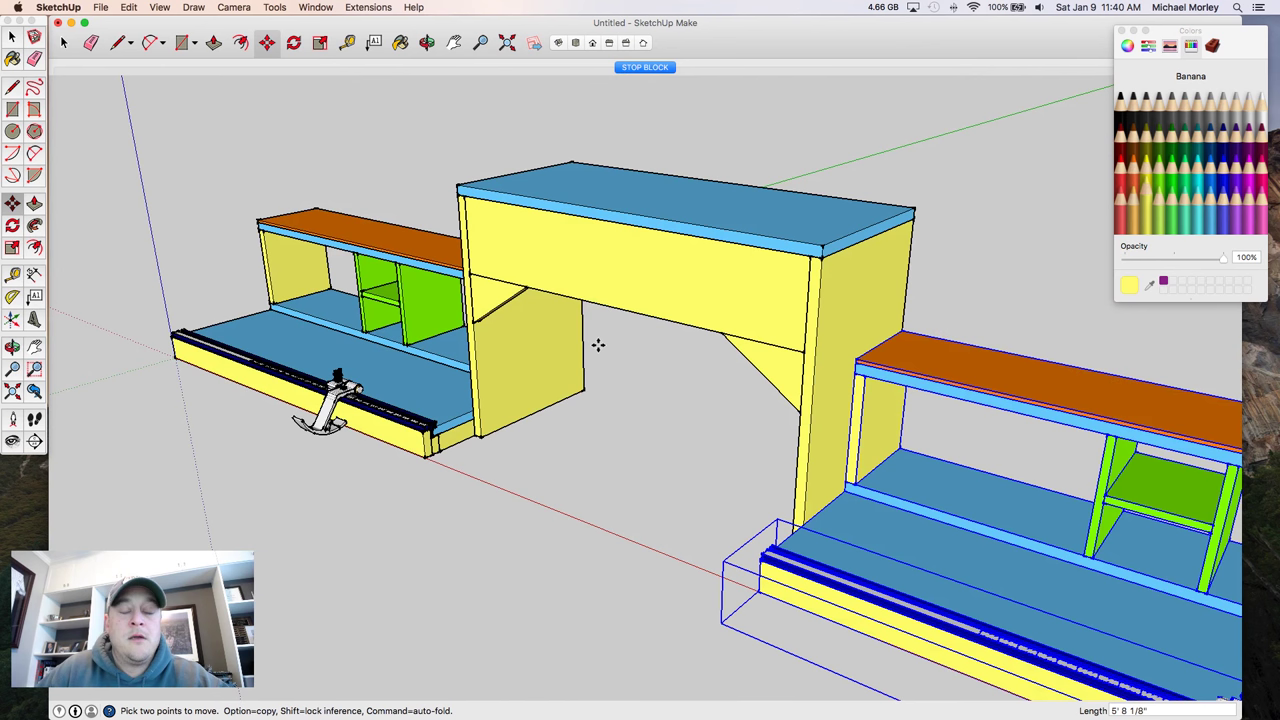
- Move the right shelf's yellow end panel from its inner end to the shelf's far end
{"action": "key", "text": "z"}
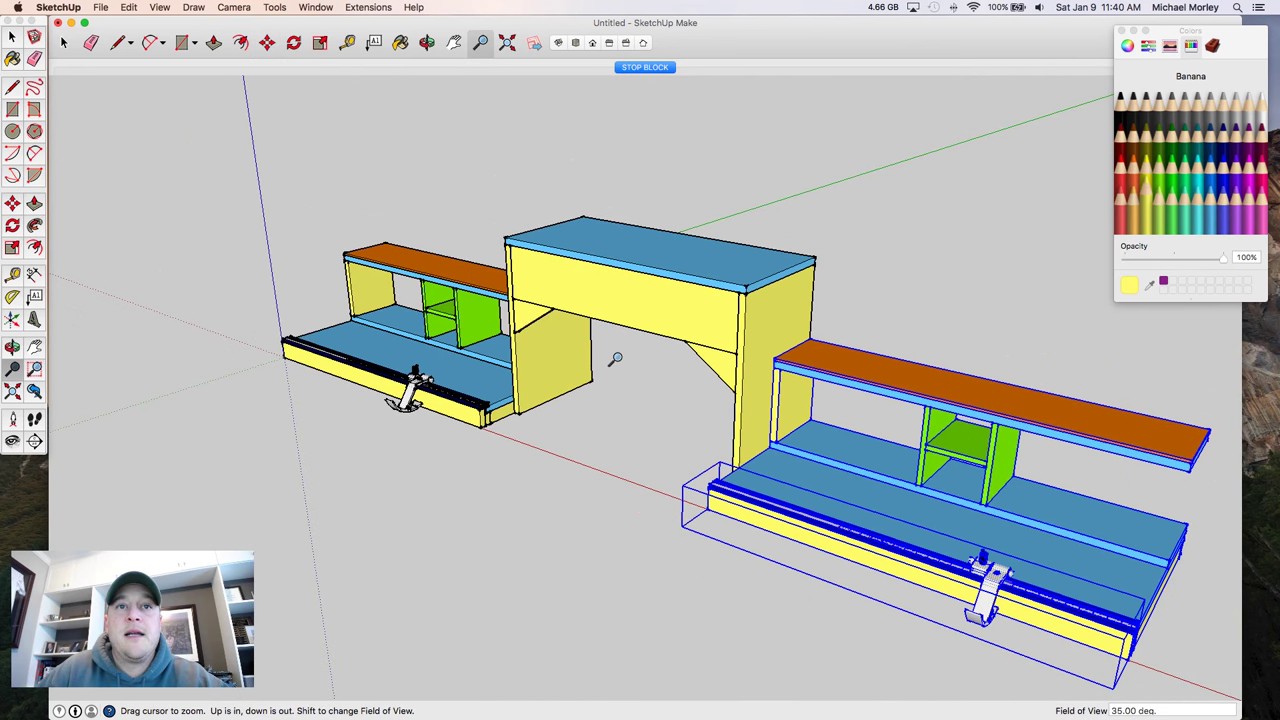
{"action": "scroll", "coordinate": [616, 358], "scroll_direction": "down", "scroll_amount": 2}
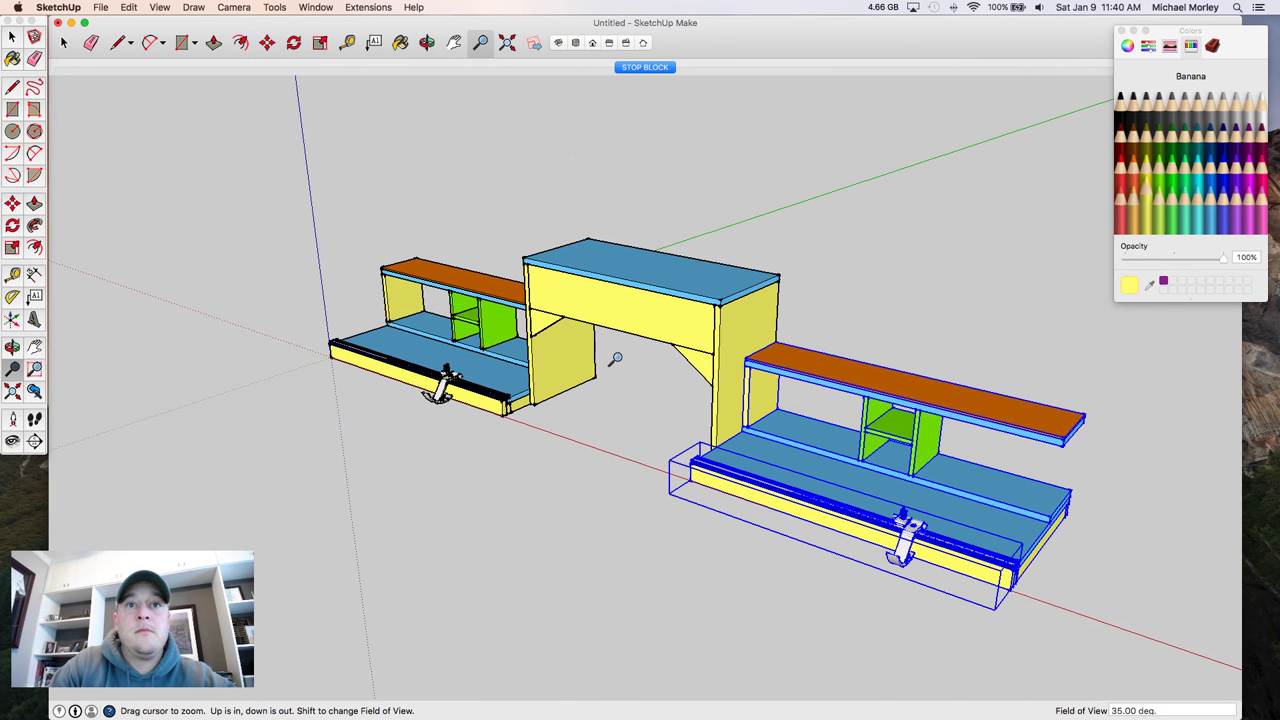
{"action": "key", "text": "space"}
{"action": "left_click", "coordinate": [842, 252]}
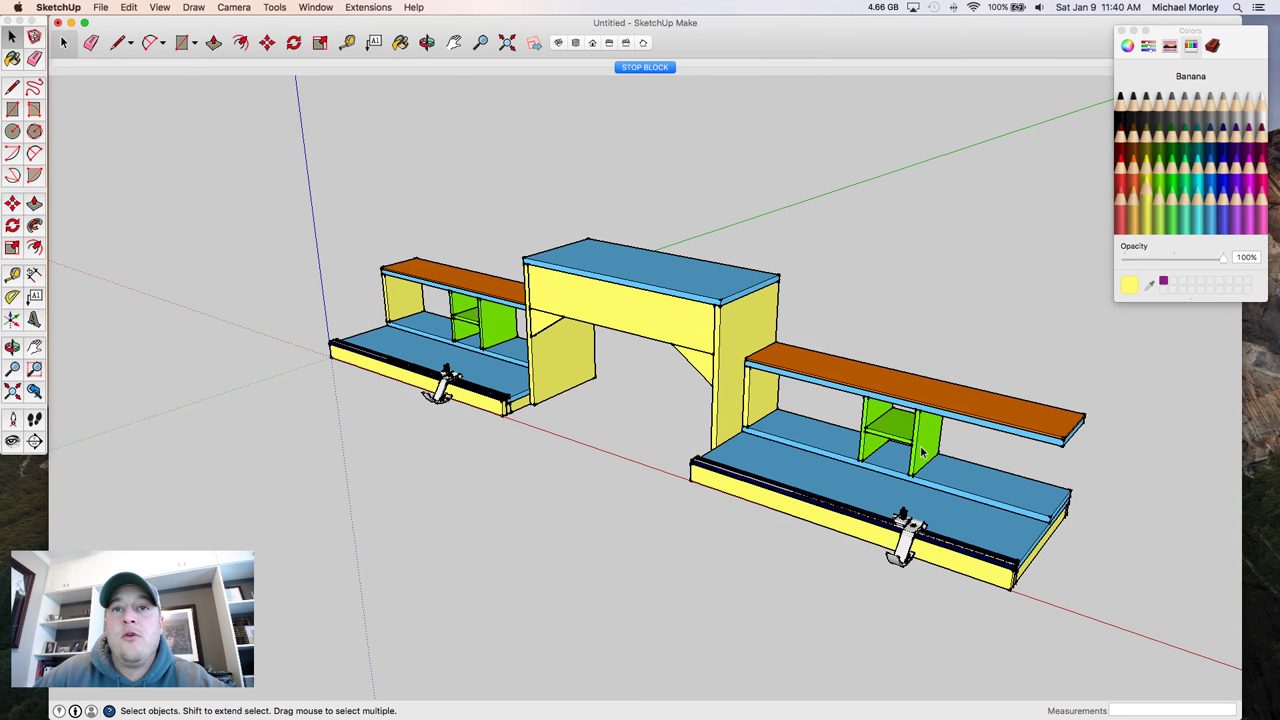
{"action": "left_click", "coordinate": [750, 388]}
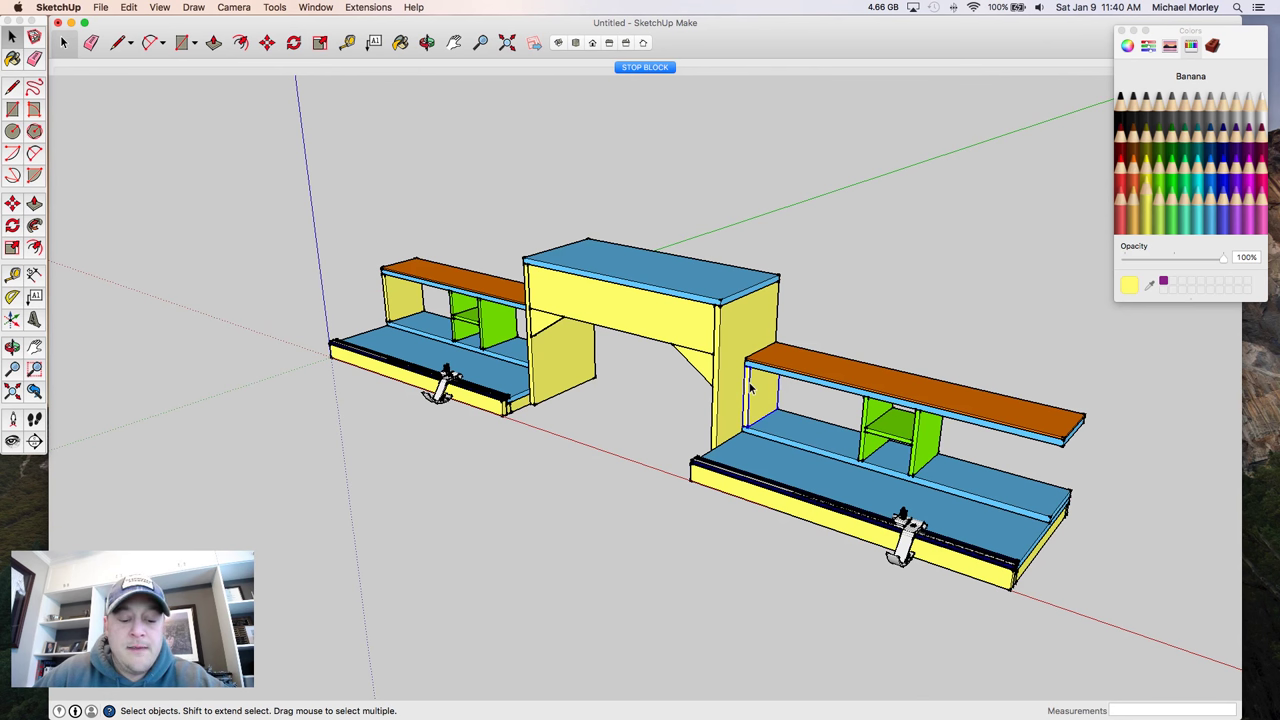
{"action": "key", "text": "m"}
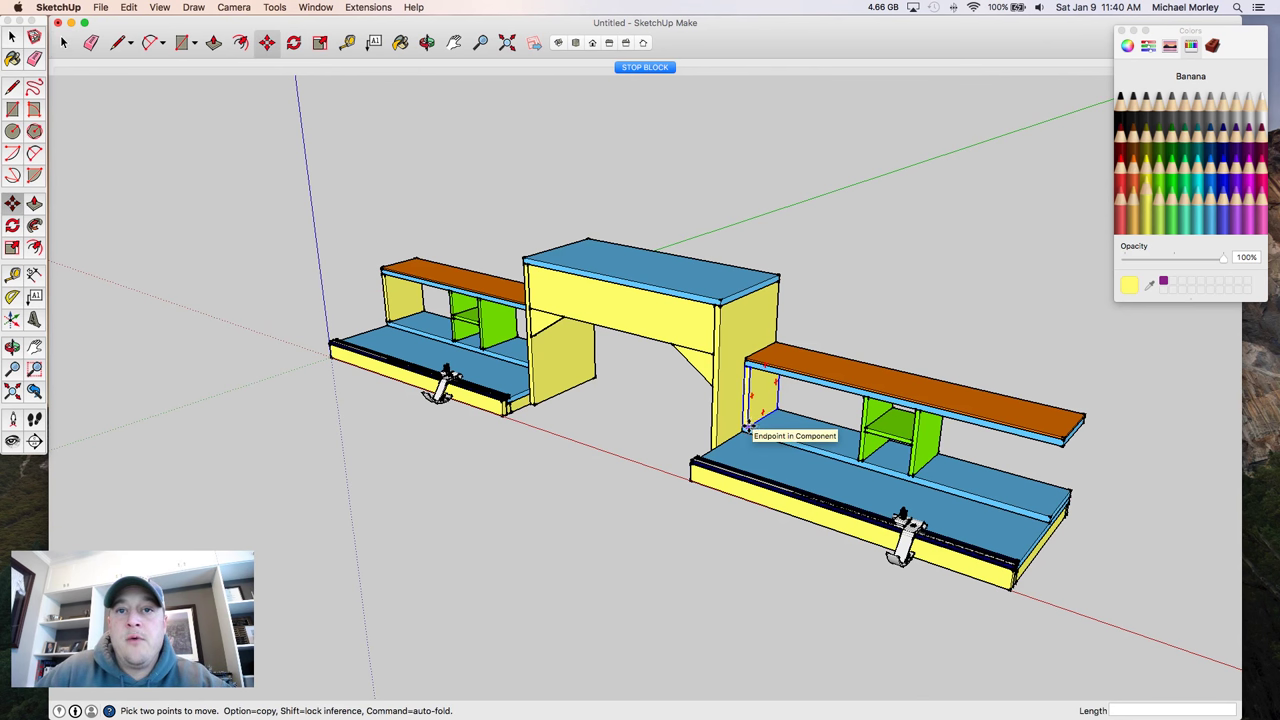
{"action": "left_click", "coordinate": [748, 428]}
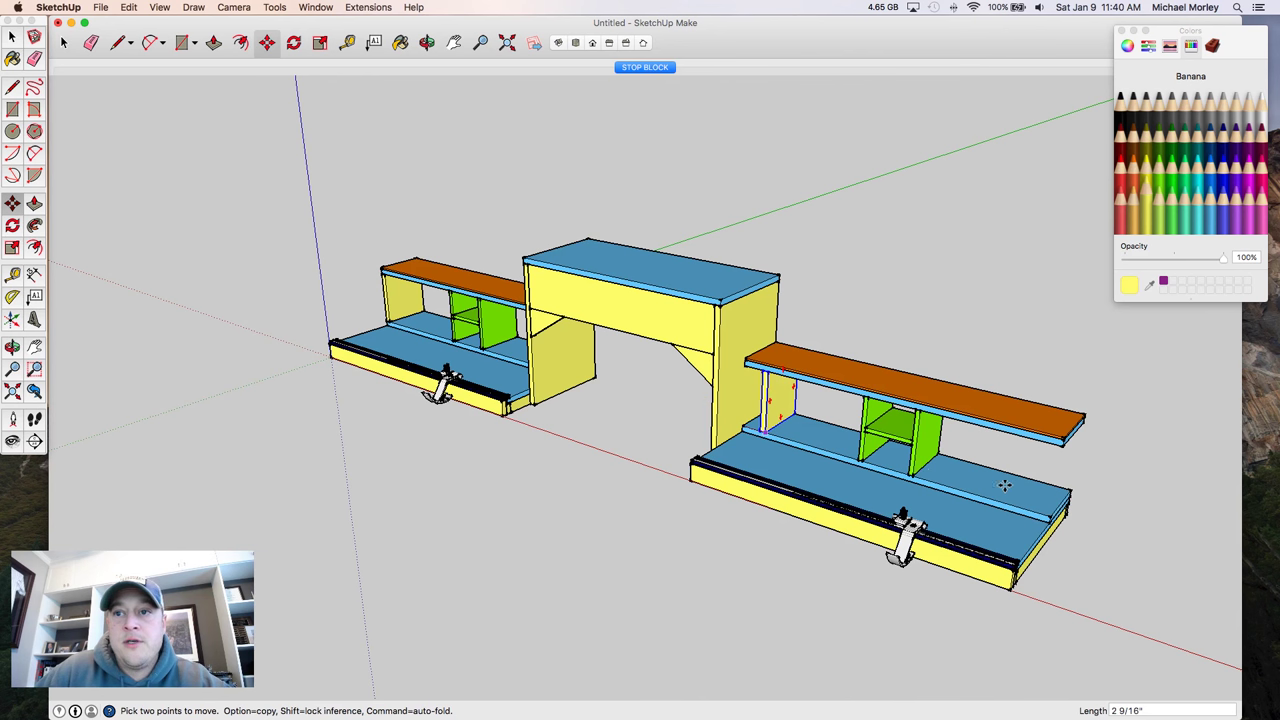
{"action": "left_click", "coordinate": [1048, 510]}
- Cancel the panel rotation and abandon a trial dimension along the shelf edge
{"action": "key", "text": "q"}
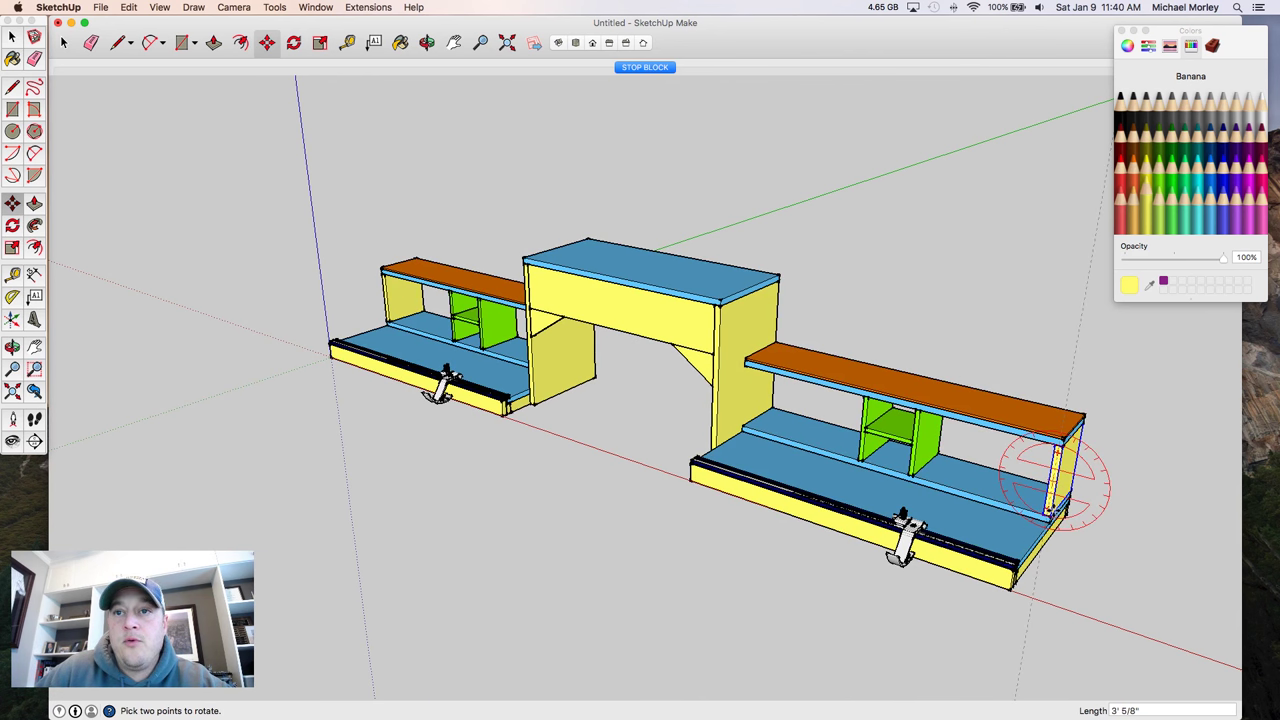
{"action": "key", "text": "m"}
{"action": "key", "text": "d"}
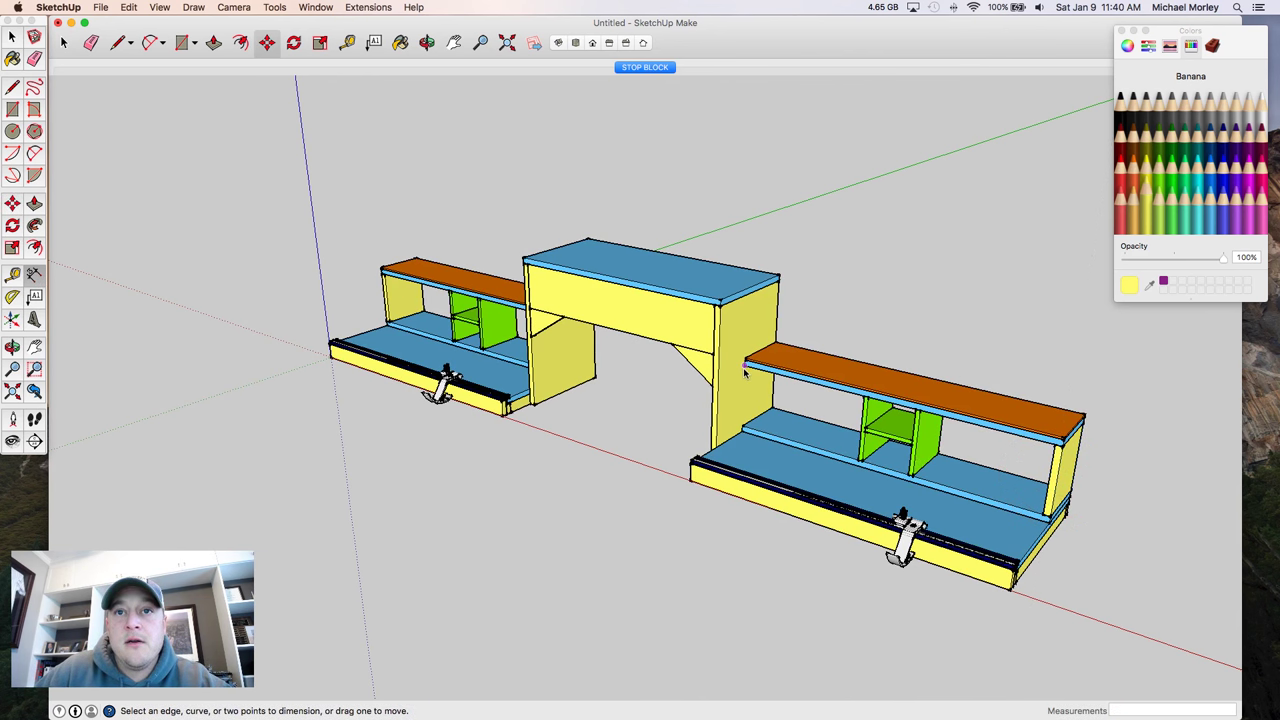
{"action": "left_click", "coordinate": [744, 366]}
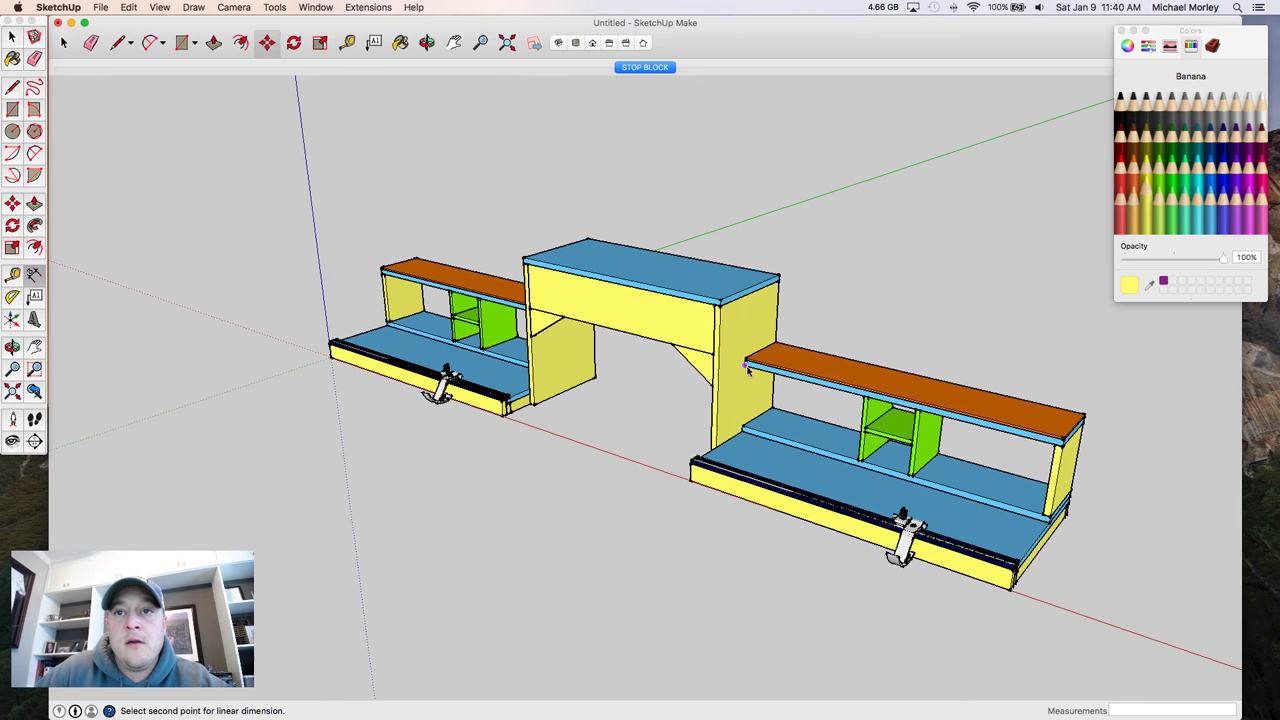
{"action": "left_click", "coordinate": [861, 398]}
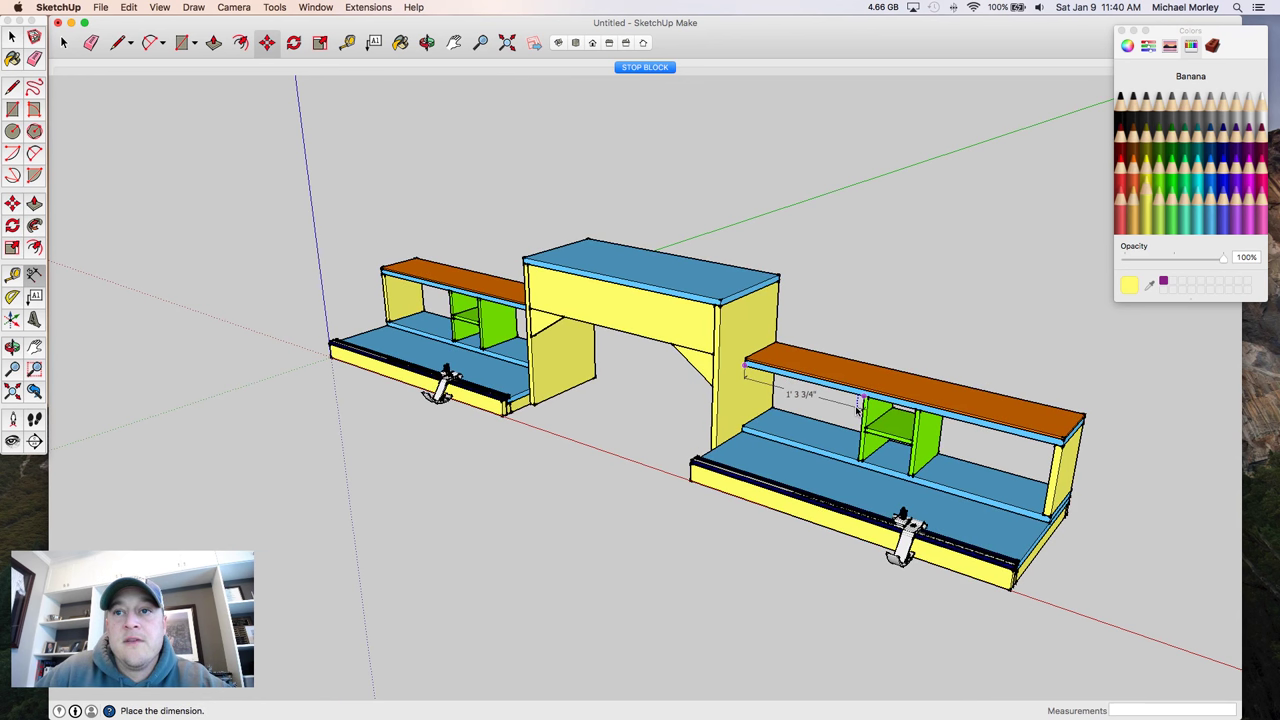
{"action": "key", "text": "Escape"}
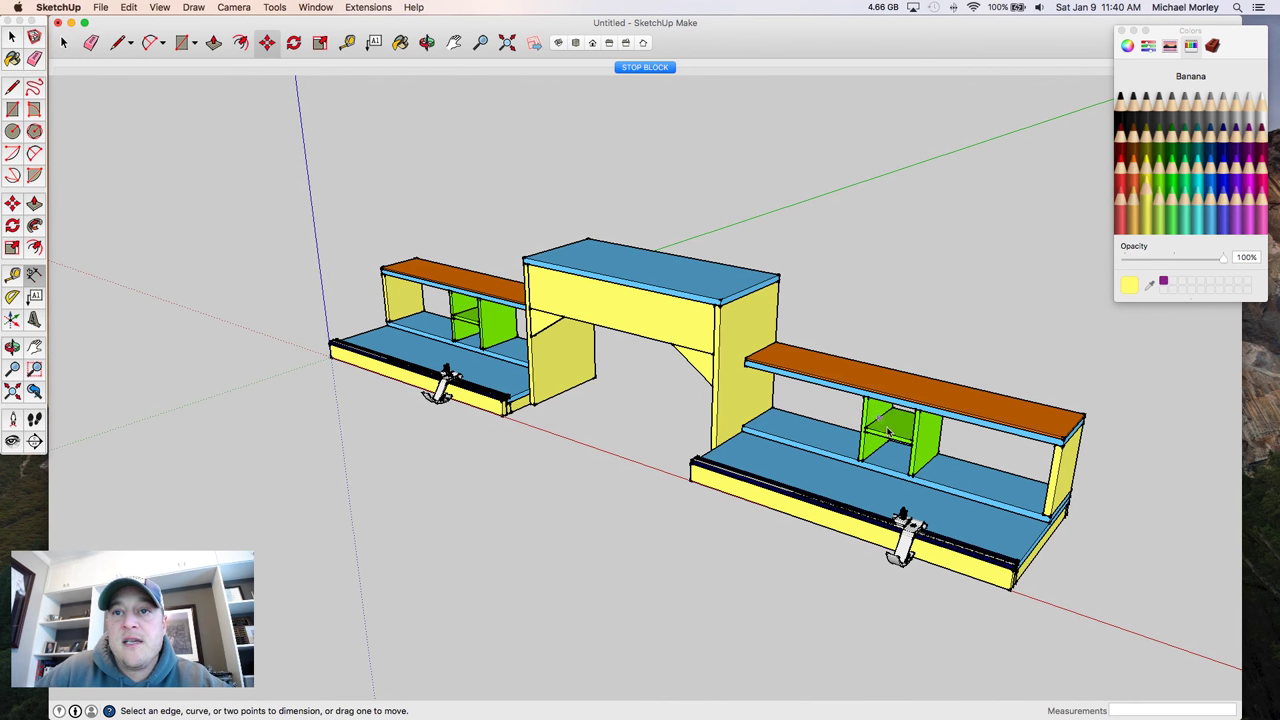
- Shift the green divider 3/4 inch to the right
{"action": "key", "text": "space"}
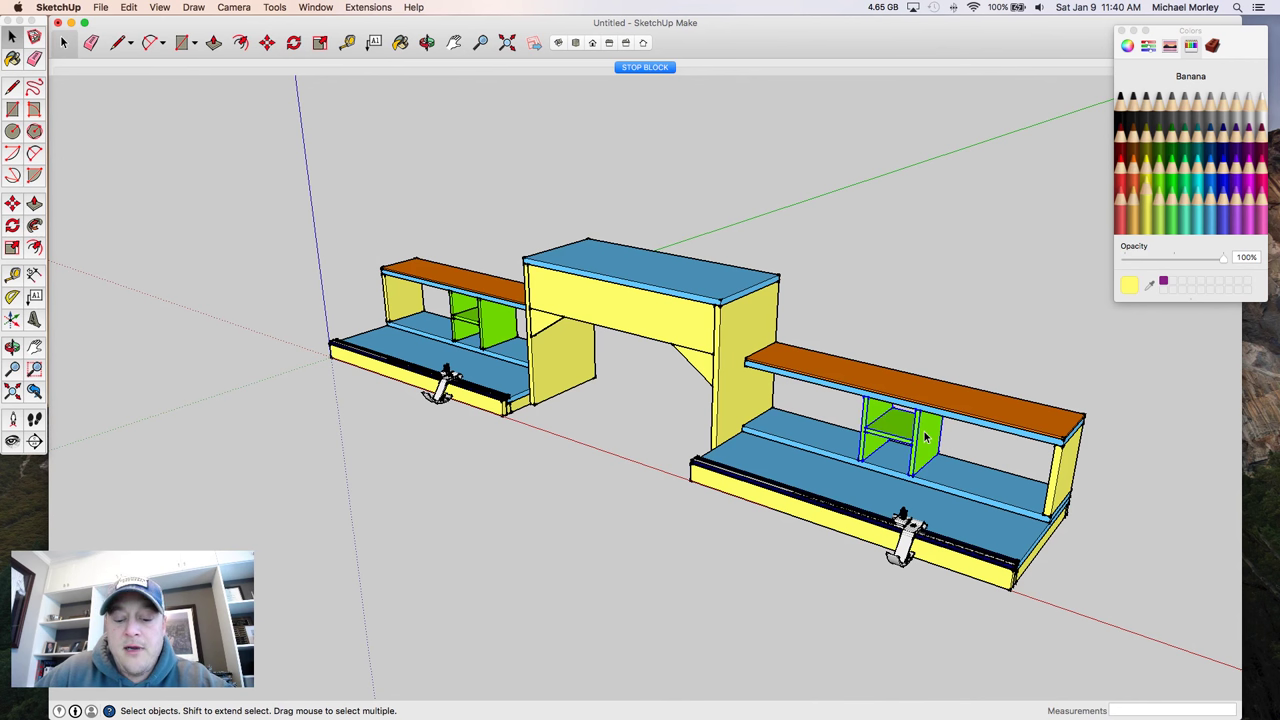
{"action": "key", "text": "m"}
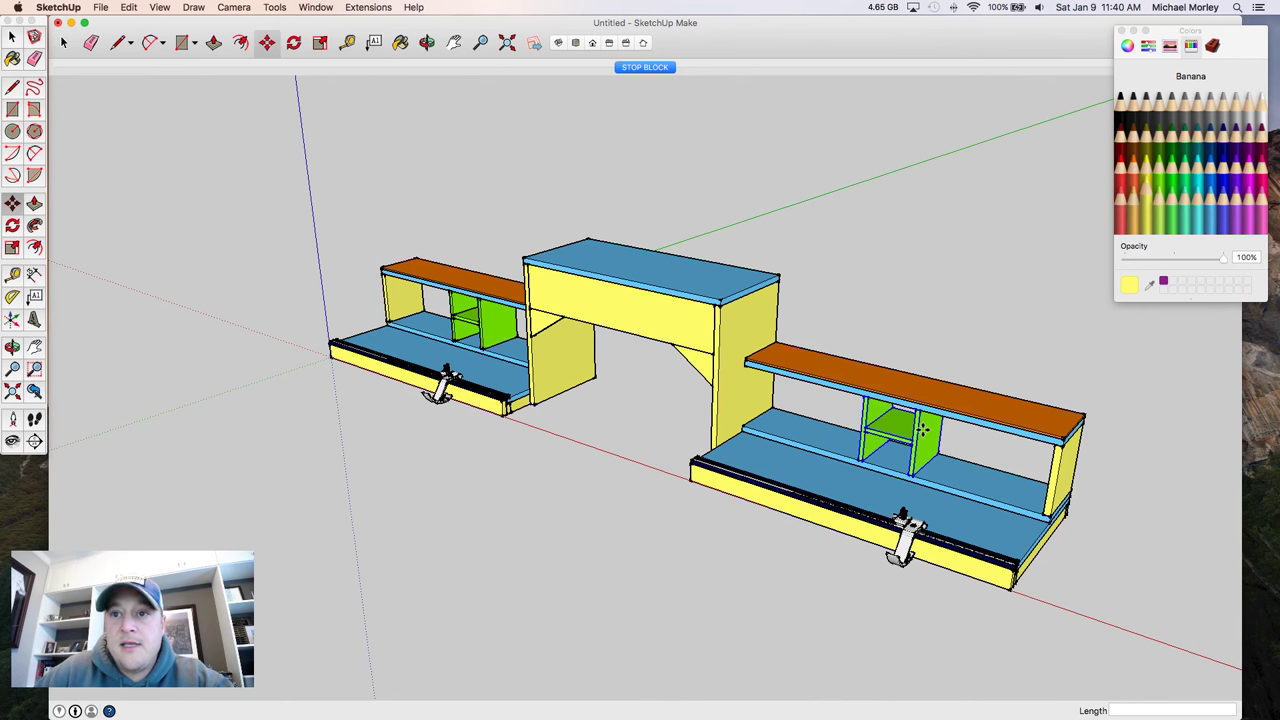
{"action": "left_click", "coordinate": [852, 459]}
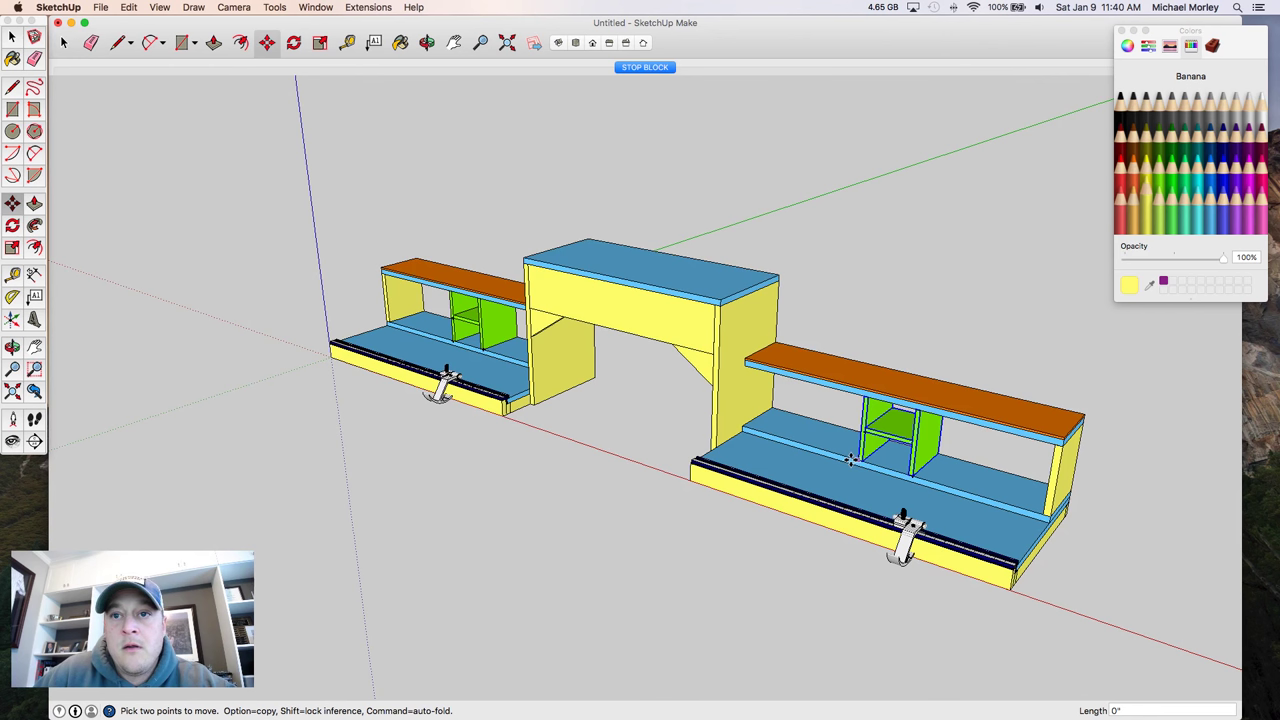
{"action": "left_click", "coordinate": [843, 456]}
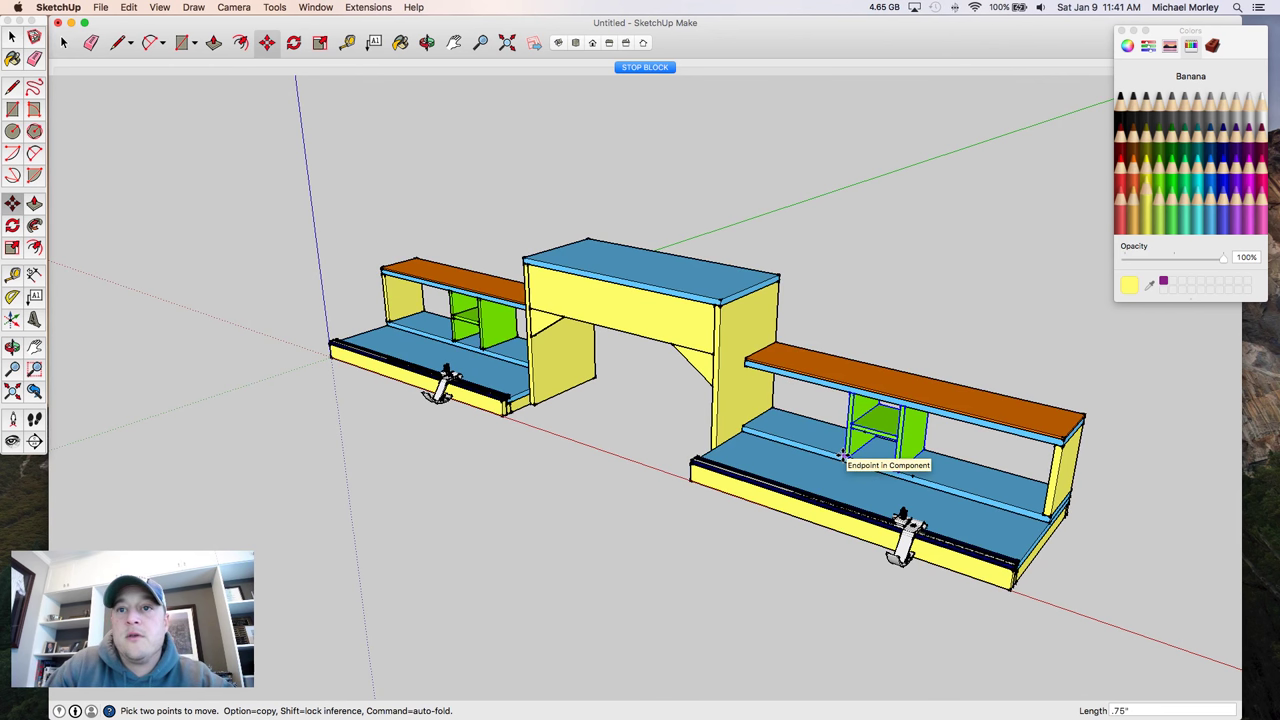
{"action": "key", "text": "Return"}
{"action": "key", "text": "space"}
- Dimension the 1'3" spacings from shelf corner to divider and divider to shelf end, then undo the second
{"action": "key", "text": "d"}
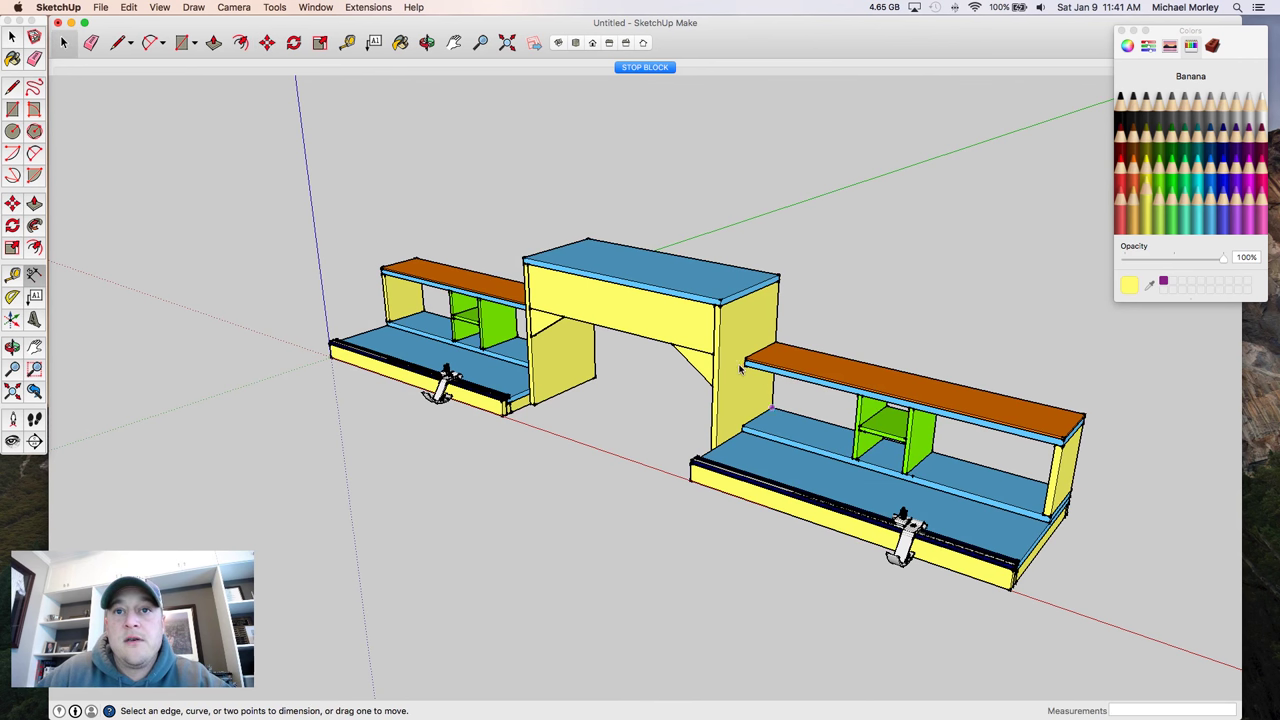
{"action": "left_click", "coordinate": [744, 366]}
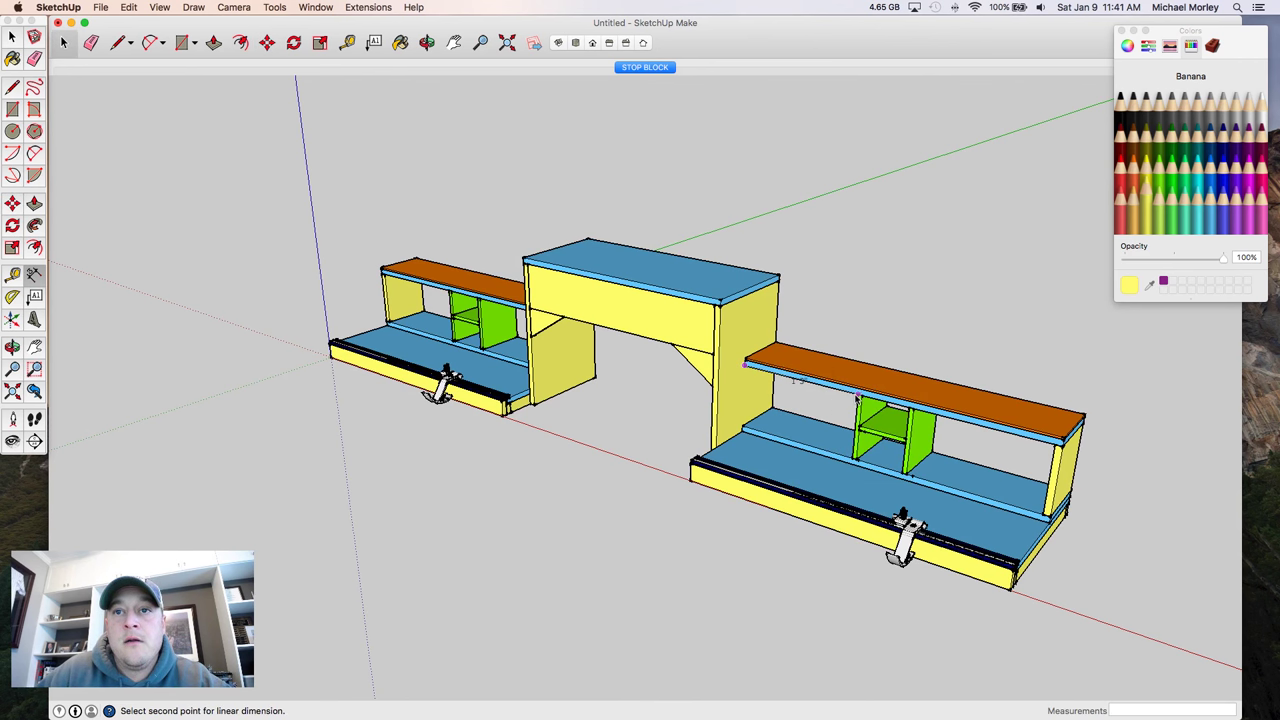
{"action": "left_click", "coordinate": [855, 395]}
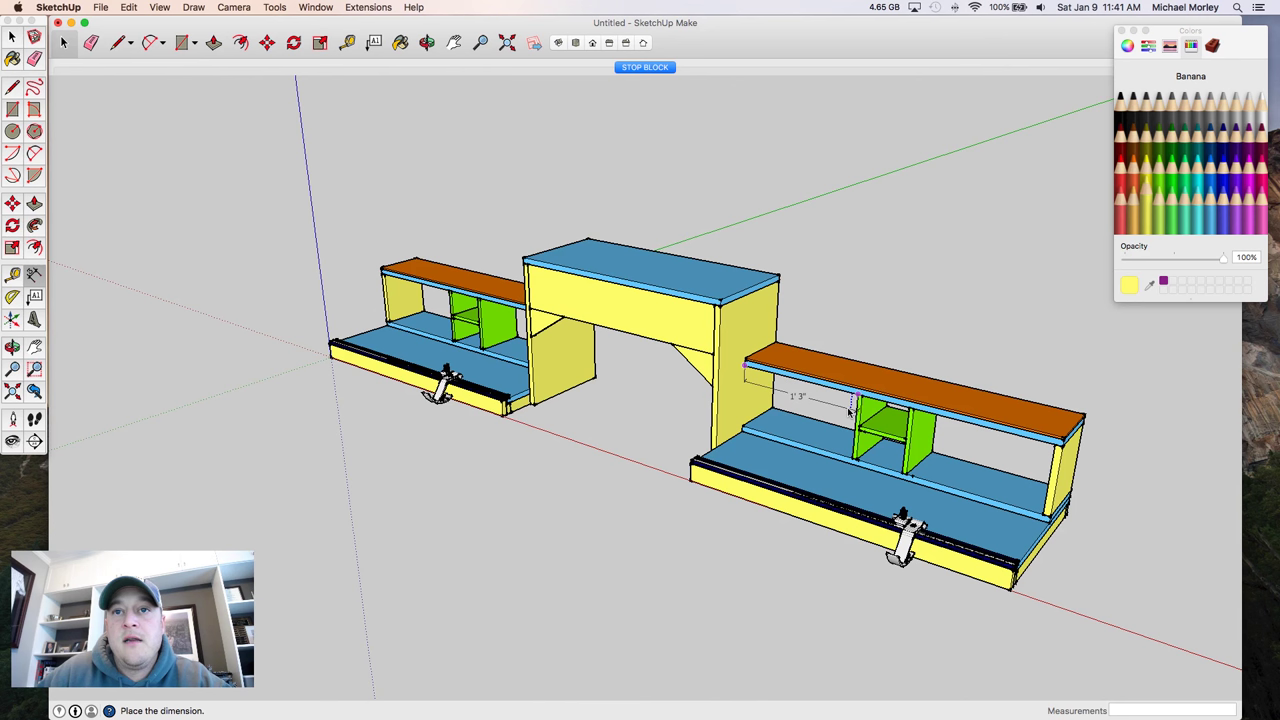
{"action": "left_click", "coordinate": [850, 410]}
{"action": "left_click", "coordinate": [912, 410]}
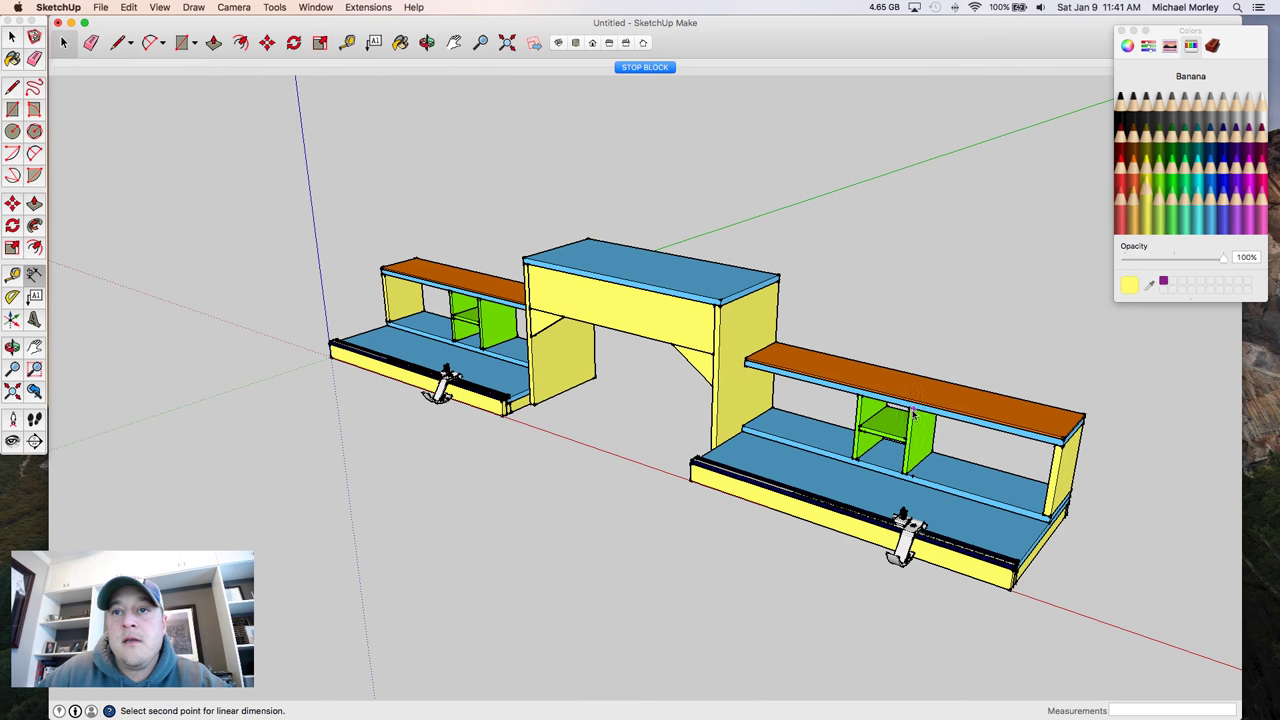
{"action": "left_click", "coordinate": [1055, 448]}
{"action": "left_click", "coordinate": [1047, 440]}
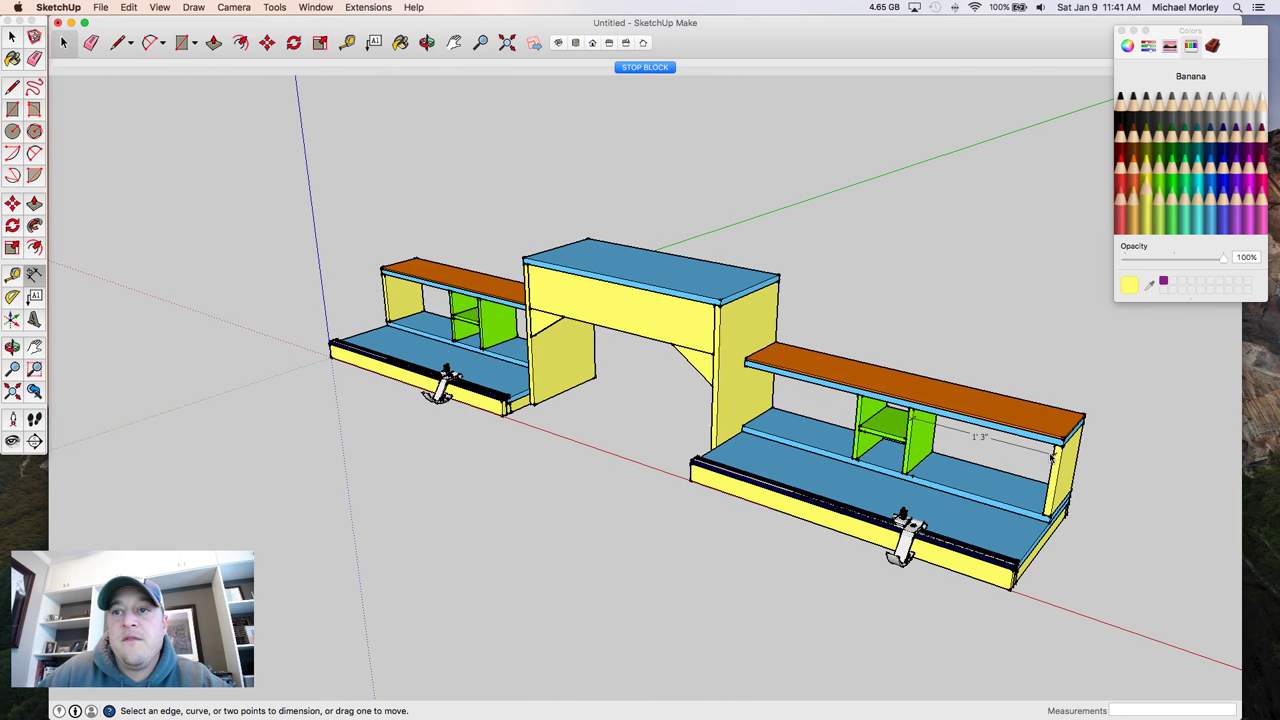
{"action": "key", "text": "super+z"}
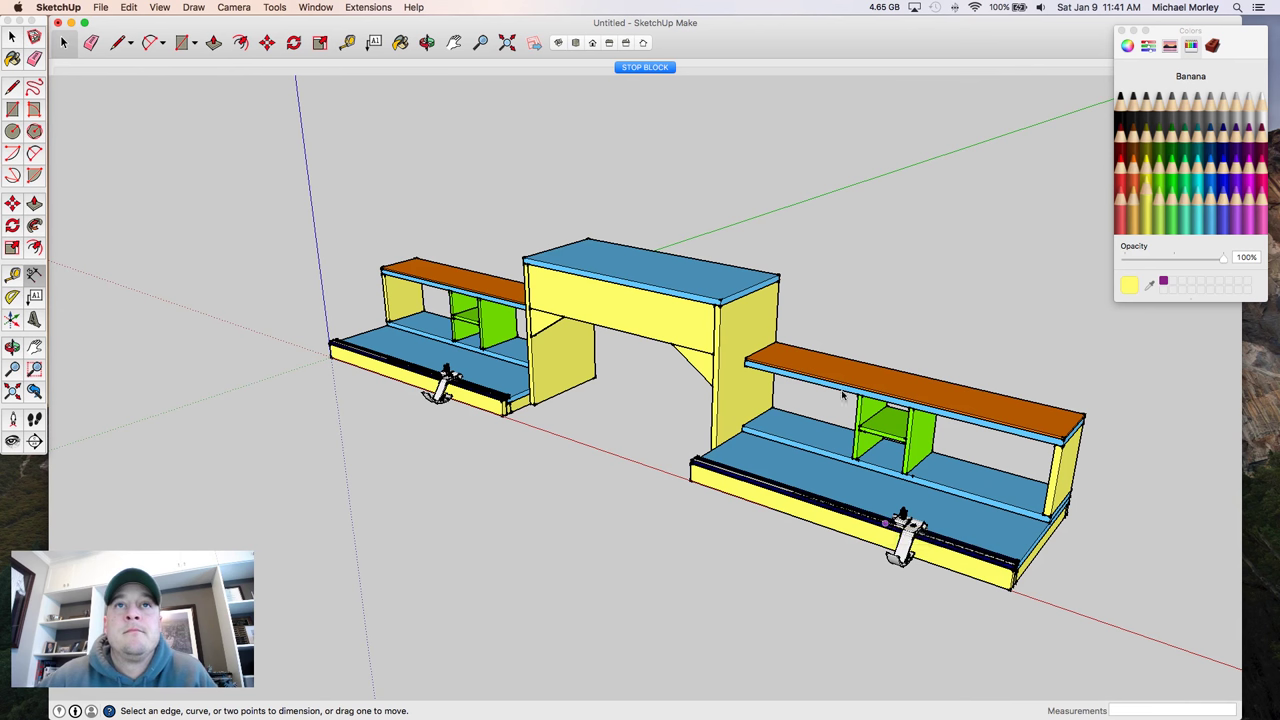
- Pan and orbit the model to a new angle on the side benches
{"action": "key", "text": "h"}
{"action": "left_click_drag", "start_coordinate": [800, 362], "coordinate": [722, 333]}
{"action": "key", "text": "o"}
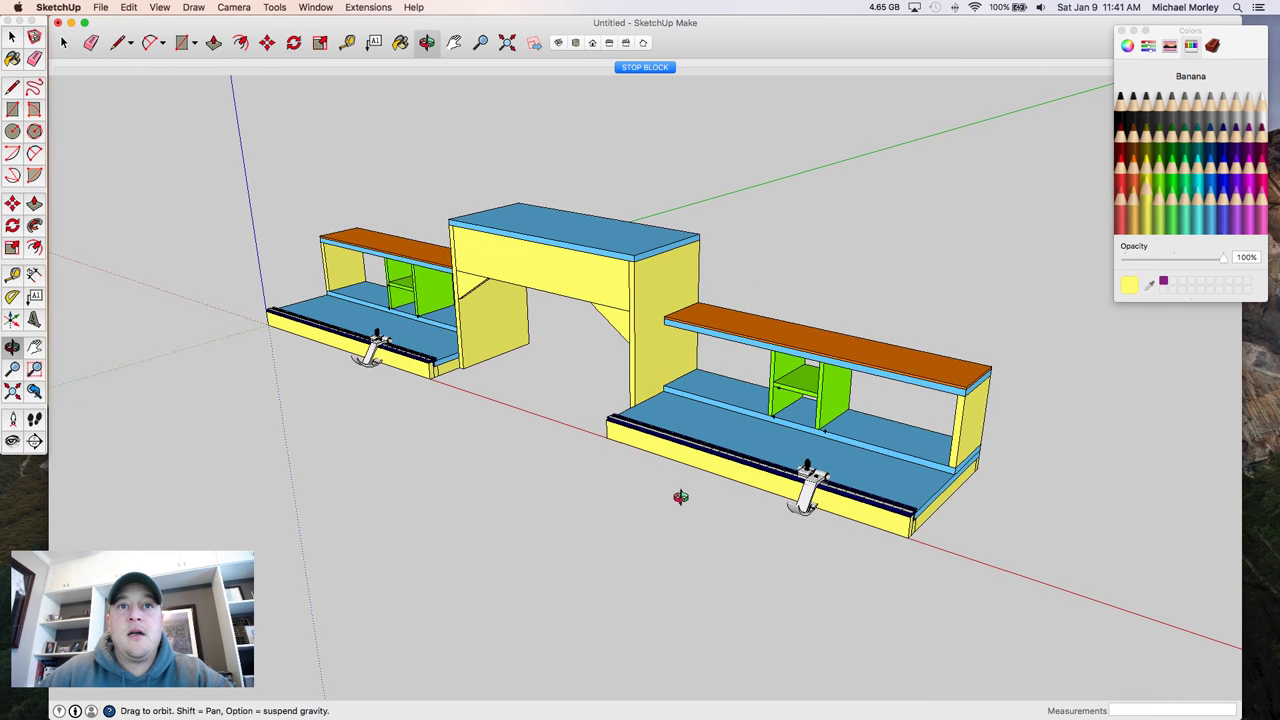
{"action": "left_click_drag", "start_coordinate": [680, 494], "coordinate": [774, 470]}
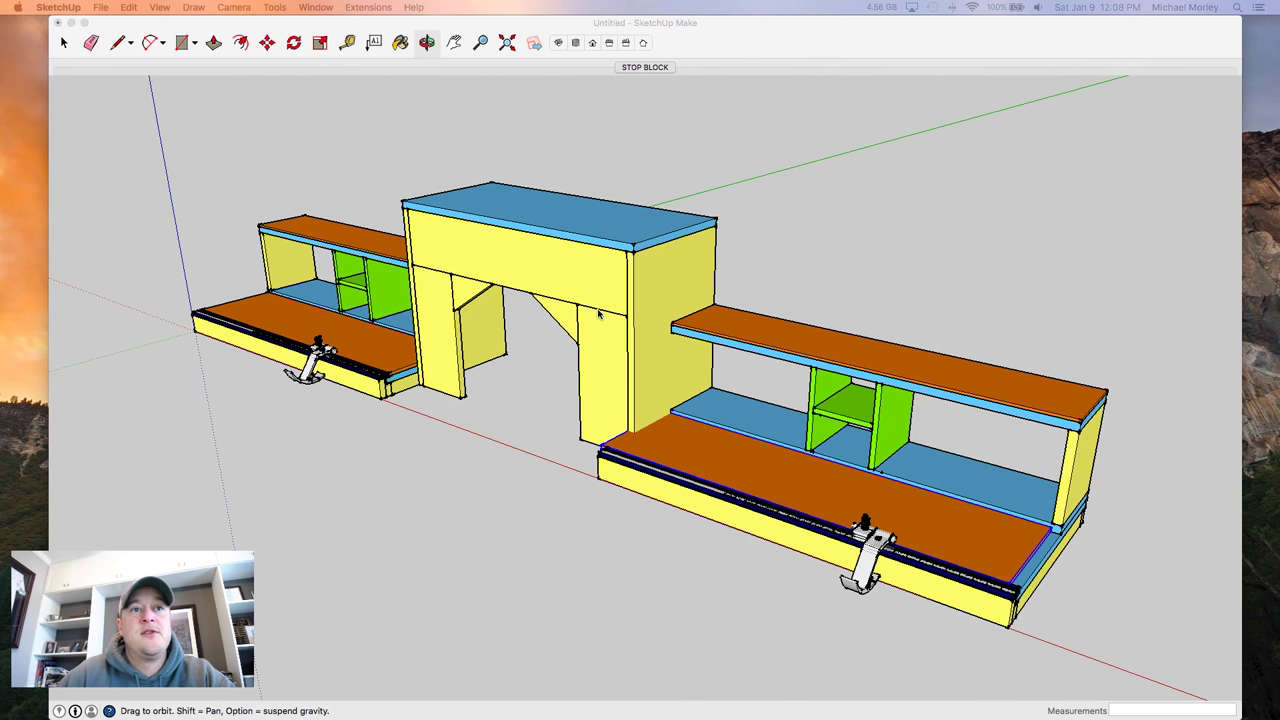
- Select the bench's bottom board and orbit the view to a new angle
{"action": "left_click", "coordinate": [379, 346]}
{"action": "key", "text": "space"}
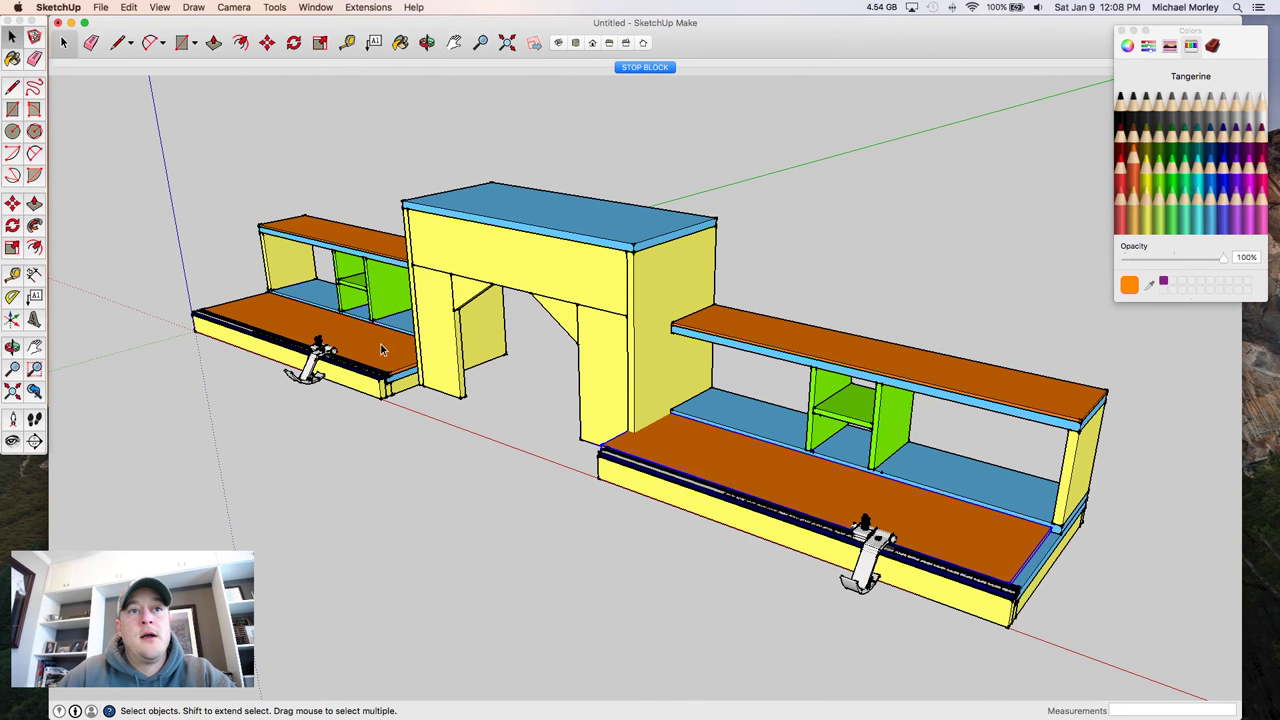
{"action": "left_click", "coordinate": [380, 346]}
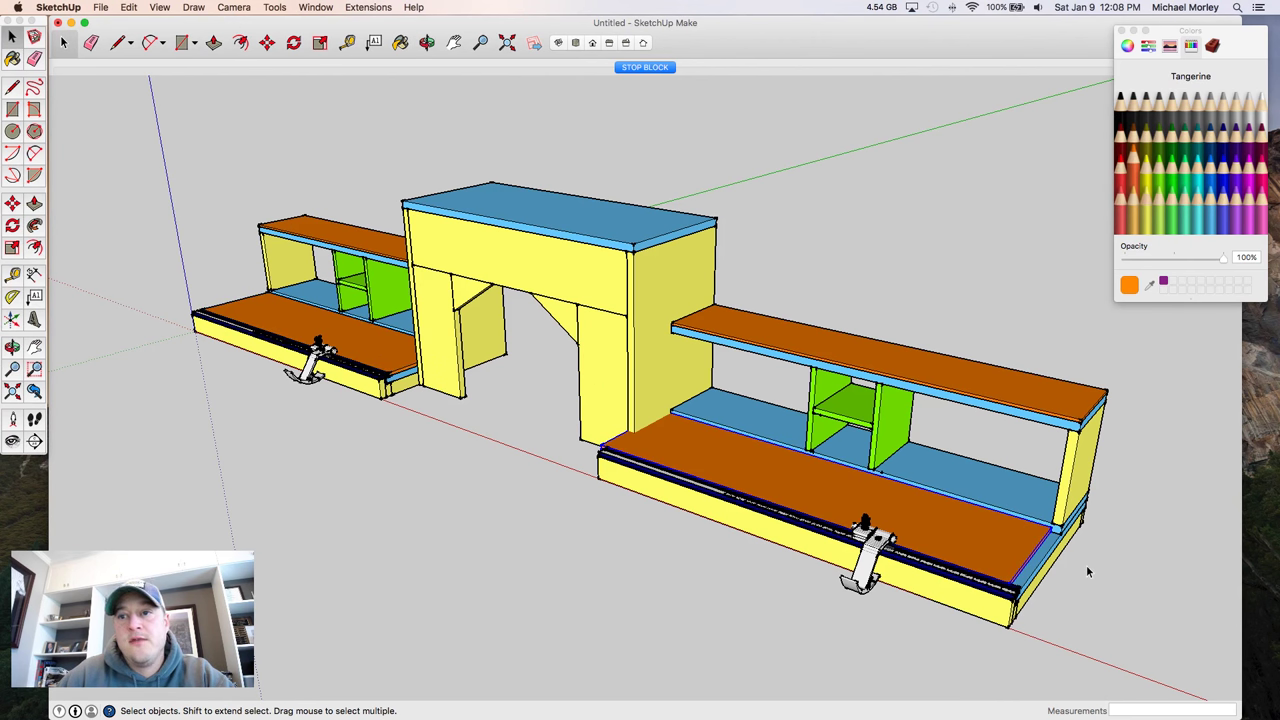
{"action": "key", "text": "o"}
{"action": "left_click_drag", "start_coordinate": [1086, 566], "coordinate": [1019, 505]}
- Move the orange bottom board of the right bench 3/4" and fit the whole model in view
{"action": "key", "text": "m"}
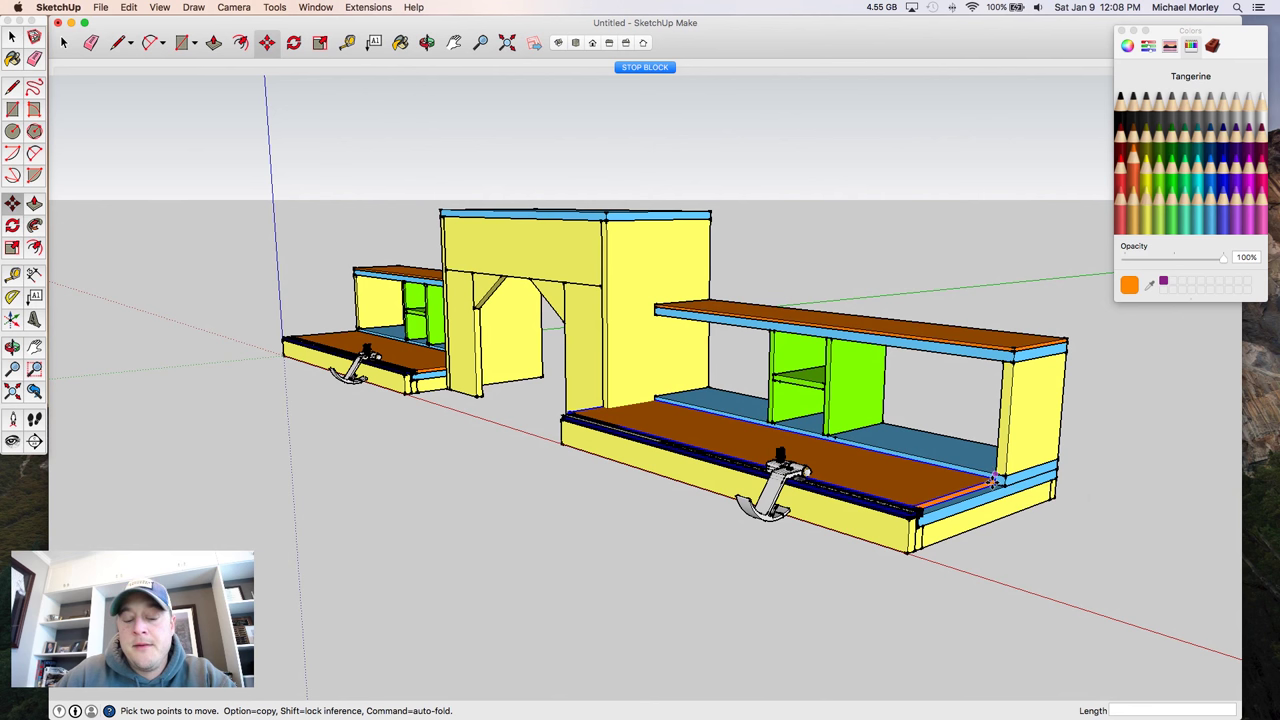
{"action": "key", "text": "z"}
{"action": "left_click_drag", "start_coordinate": [996, 485], "coordinate": [996, 478]}
{"action": "scroll", "coordinate": [996, 483], "scroll_direction": "up", "scroll_amount": 6}
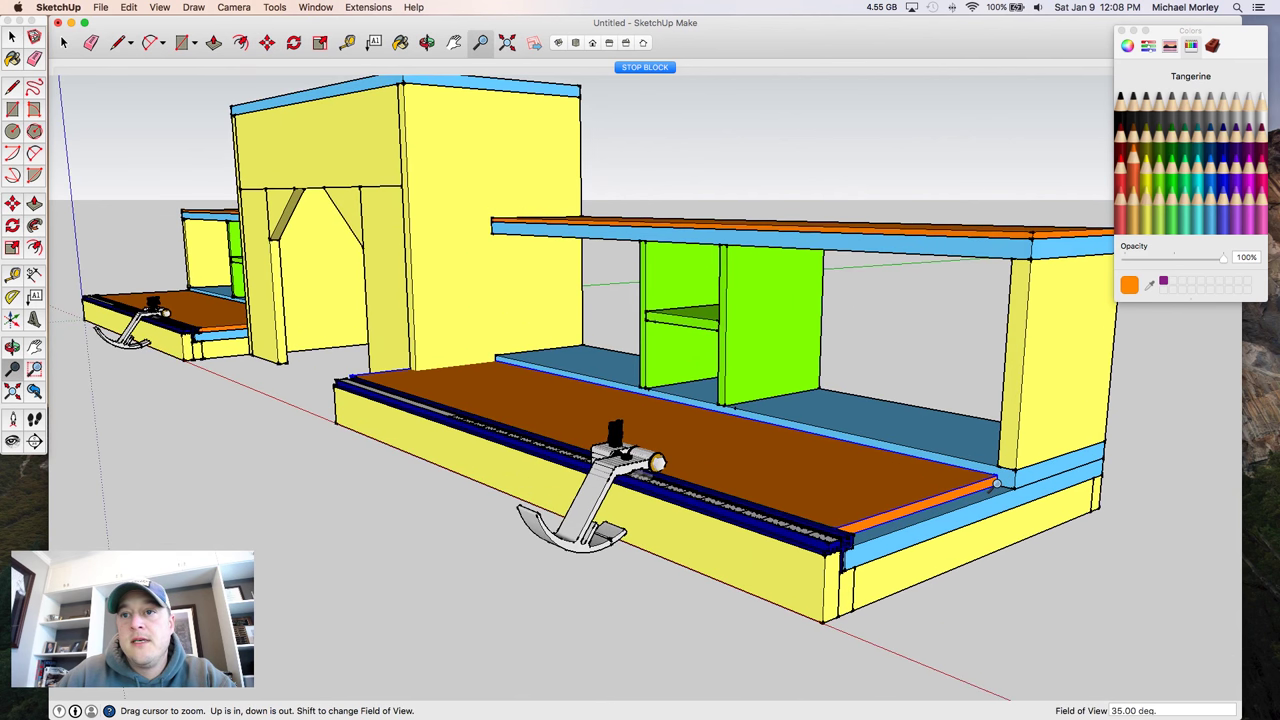
{"action": "key", "text": "m"}
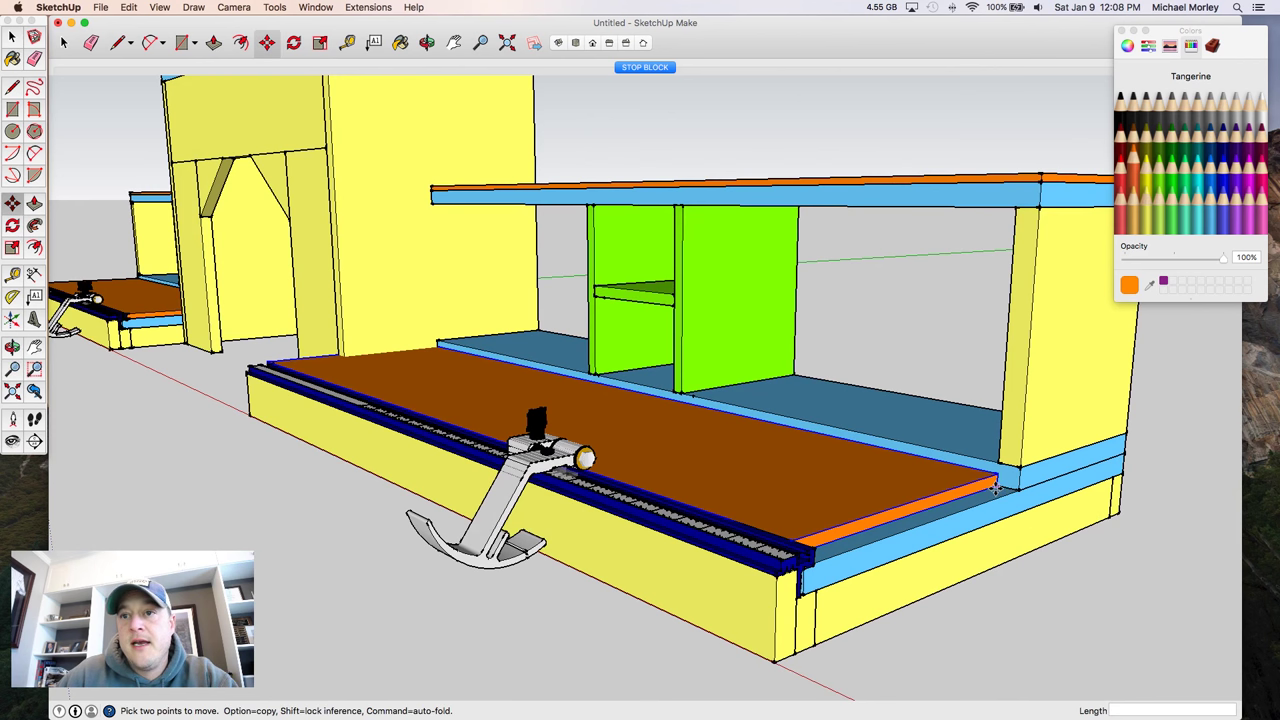
{"action": "left_click", "coordinate": [1013, 487]}
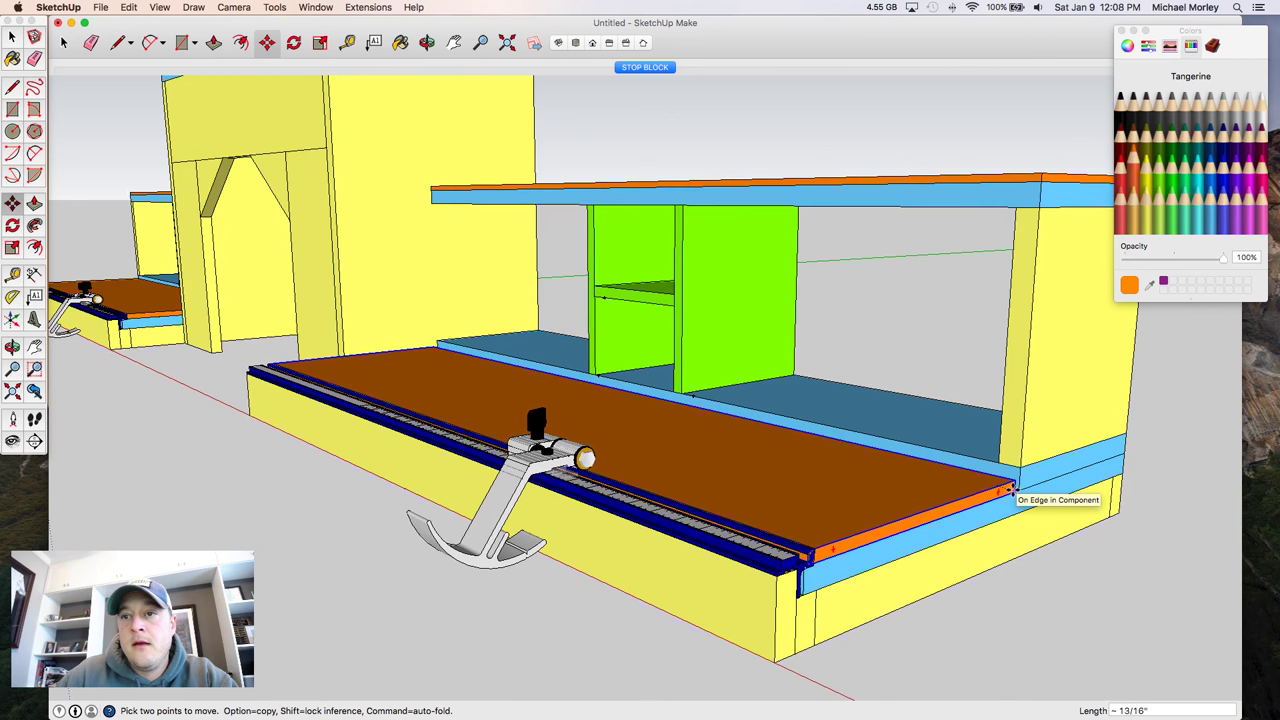
{"action": "type", "text": "3/4"}
{"action": "key", "text": "Return"}
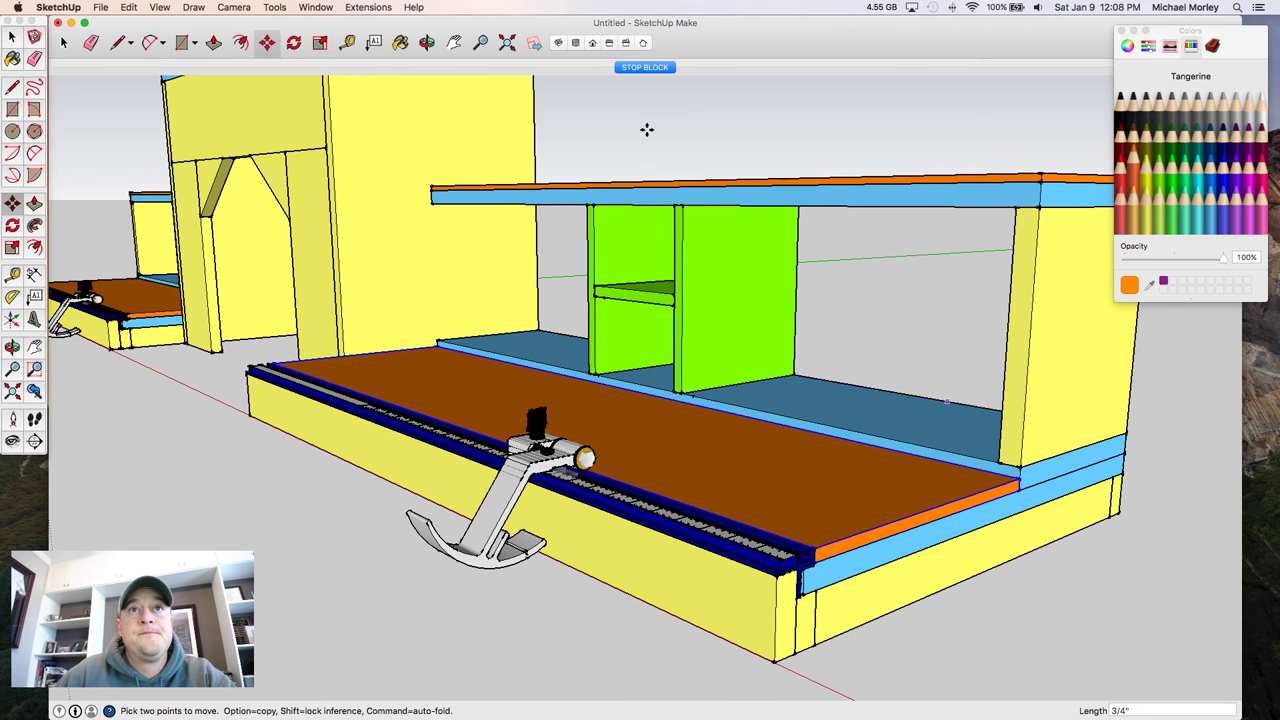
{"action": "key", "text": "super+shift+e"}
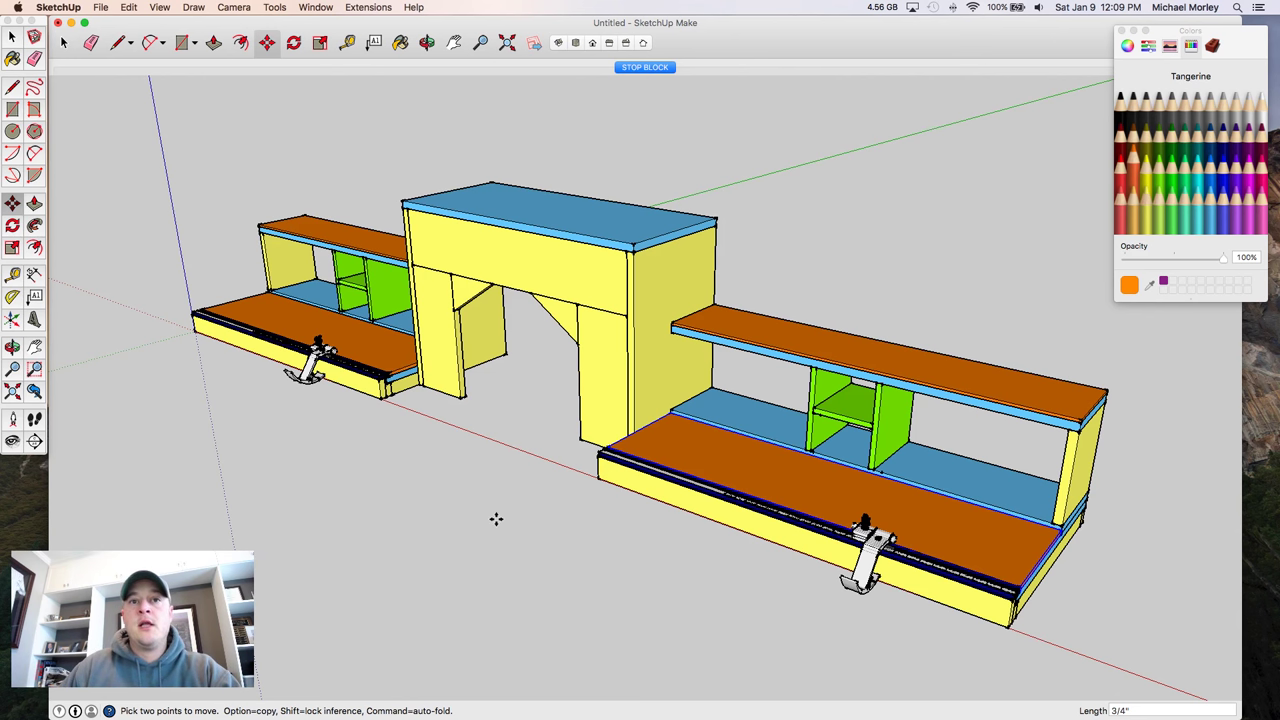
- Delete the right side bench and the thin board at the leg's foot
{"action": "key", "text": "space"}
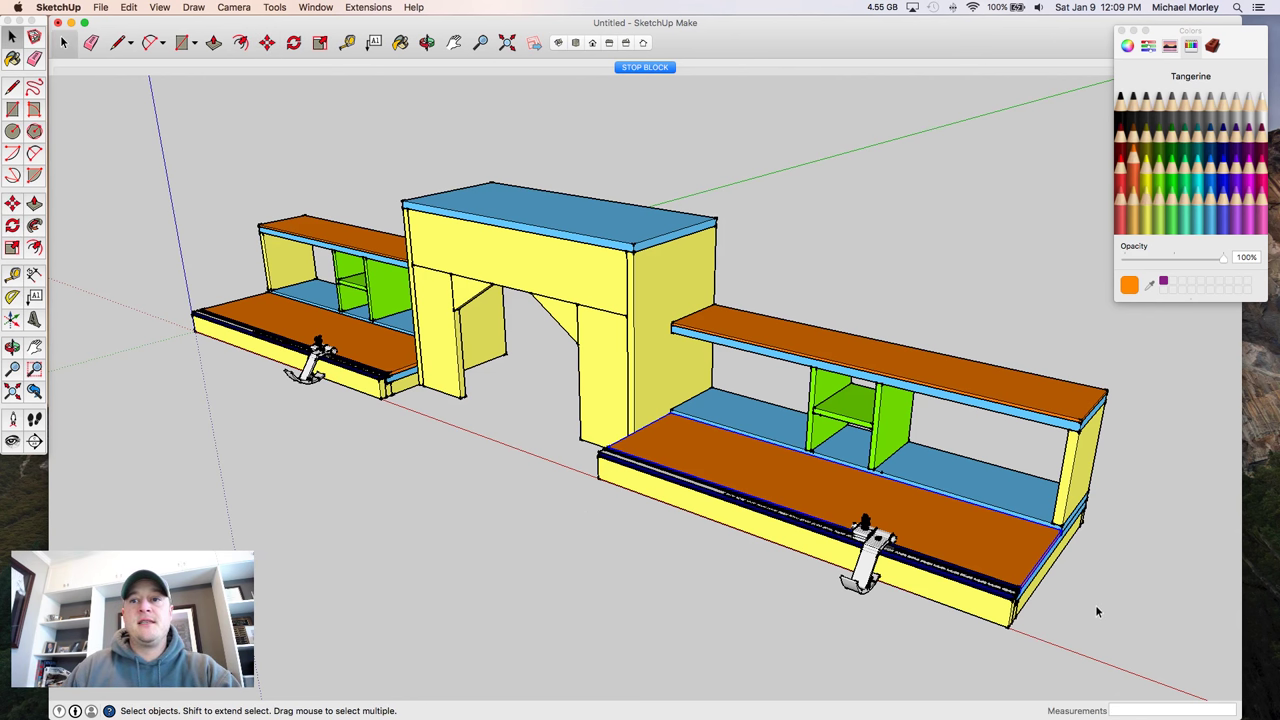
{"action": "left_click_drag", "start_coordinate": [1117, 650], "coordinate": [736, 274]}
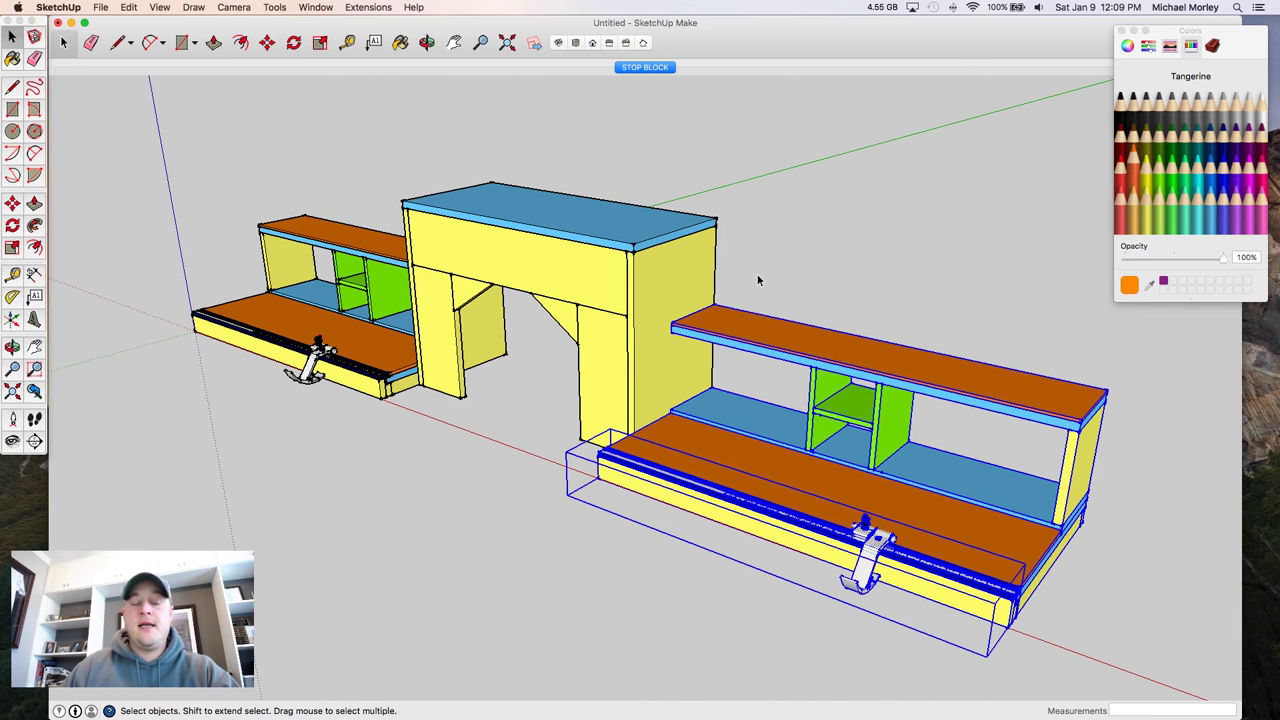
{"action": "key", "text": "Delete"}
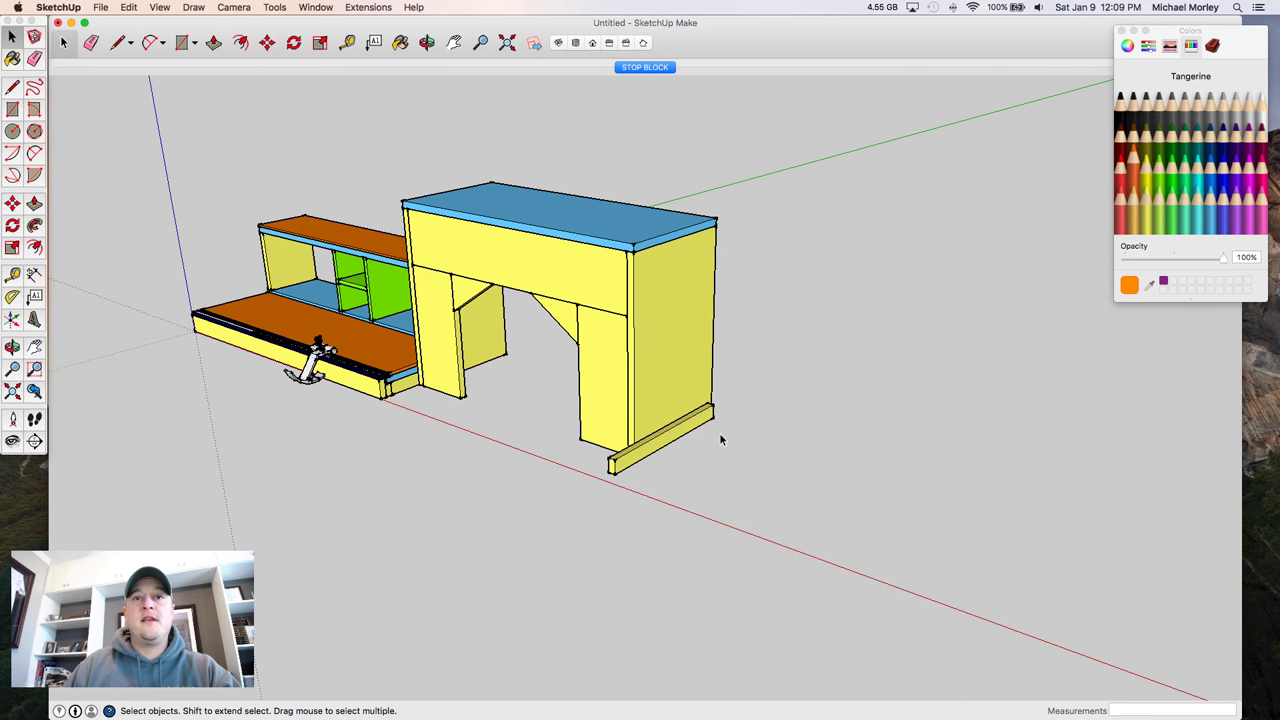
{"action": "left_click", "coordinate": [686, 426]}
{"action": "key", "text": "Delete"}
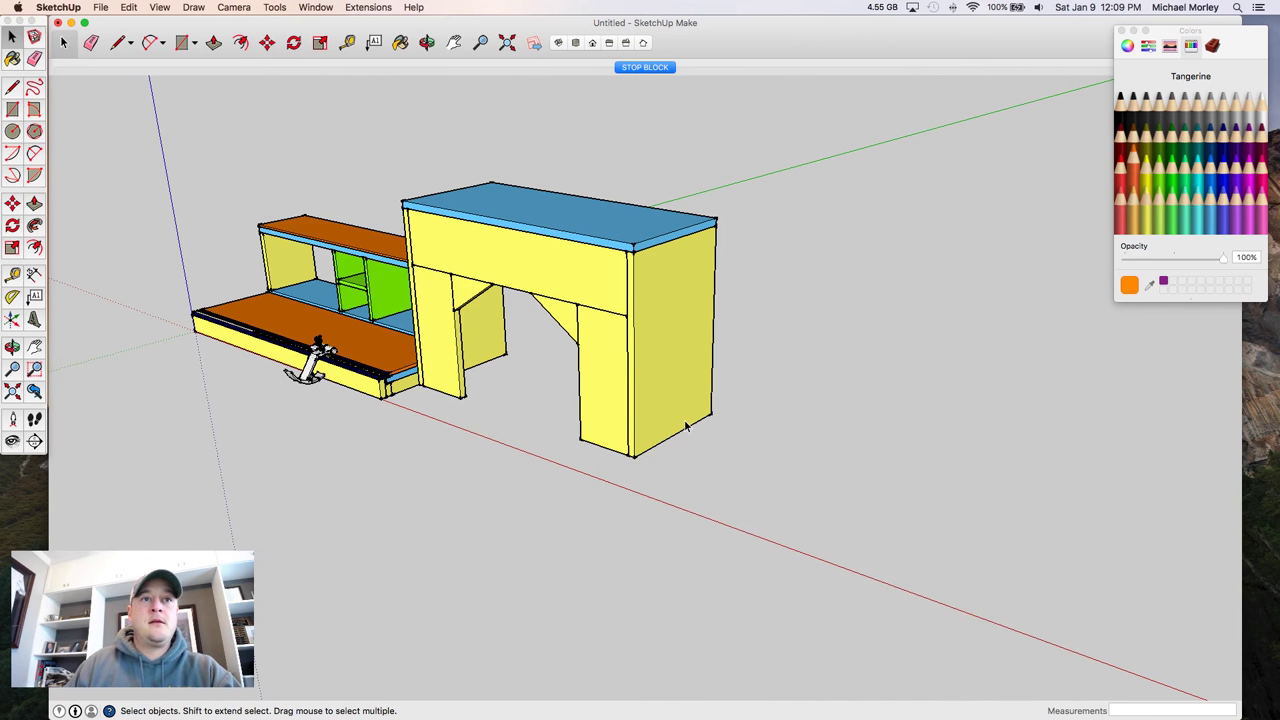
- Delete the left side bench, then select the whole remaining desk
{"action": "left_click_drag", "start_coordinate": [402, 408], "coordinate": [185, 198]}
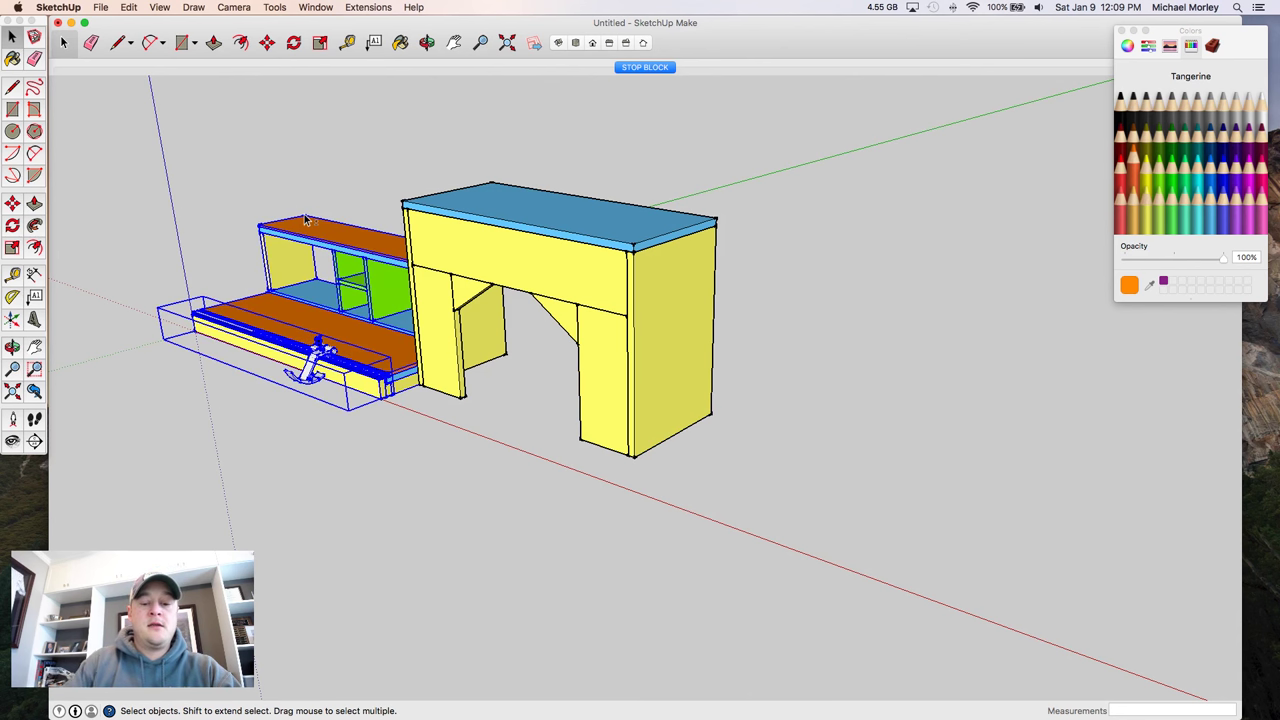
{"action": "key", "text": "Delete"}
{"action": "key", "text": "o"}
{"action": "left_click_drag", "start_coordinate": [508, 306], "coordinate": [596, 334]}
{"action": "key", "text": "space"}
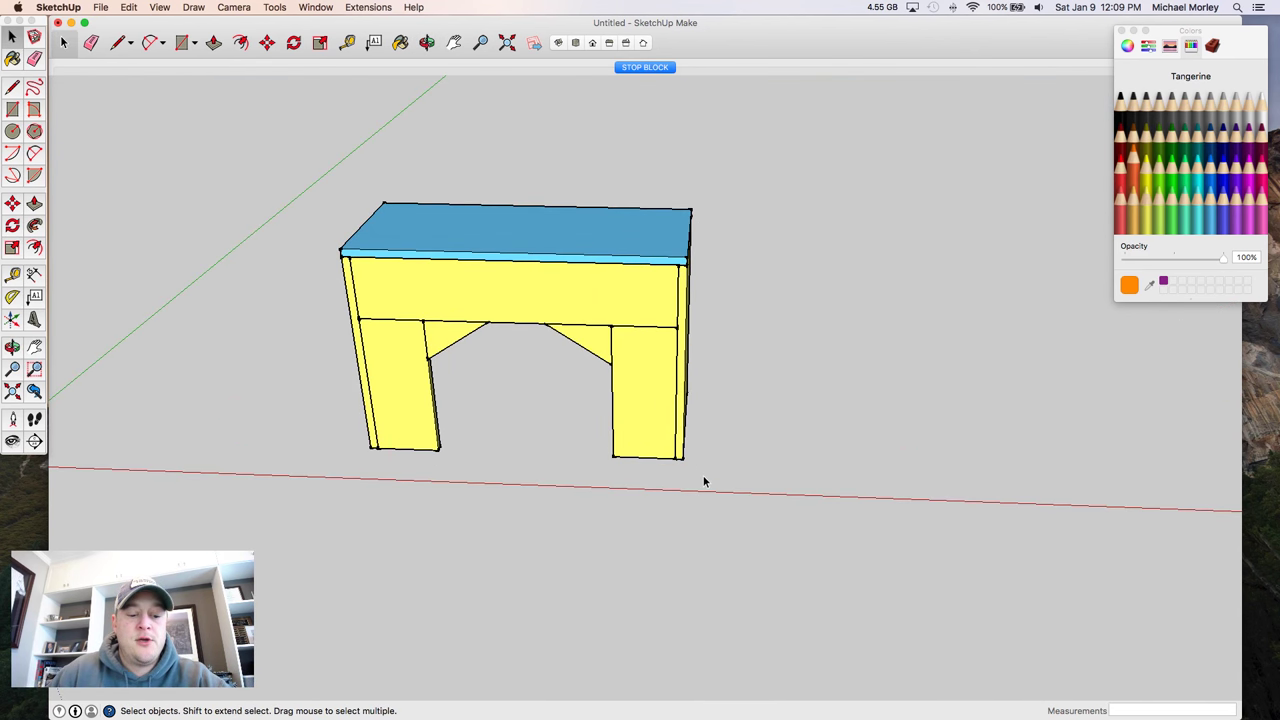
{"action": "key", "text": "super+a"}
{"action": "key", "text": "m"}
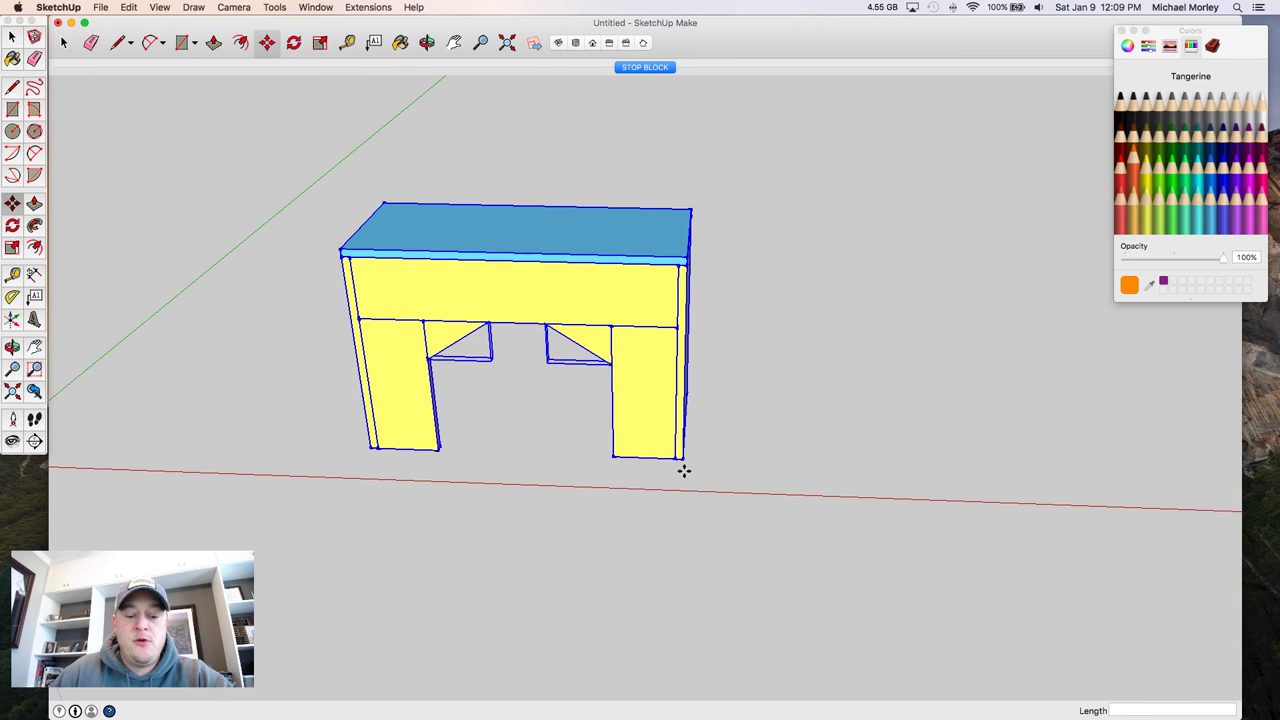
{"action": "left_click", "coordinate": [683, 459]}
{"action": "key", "text": "alt"}
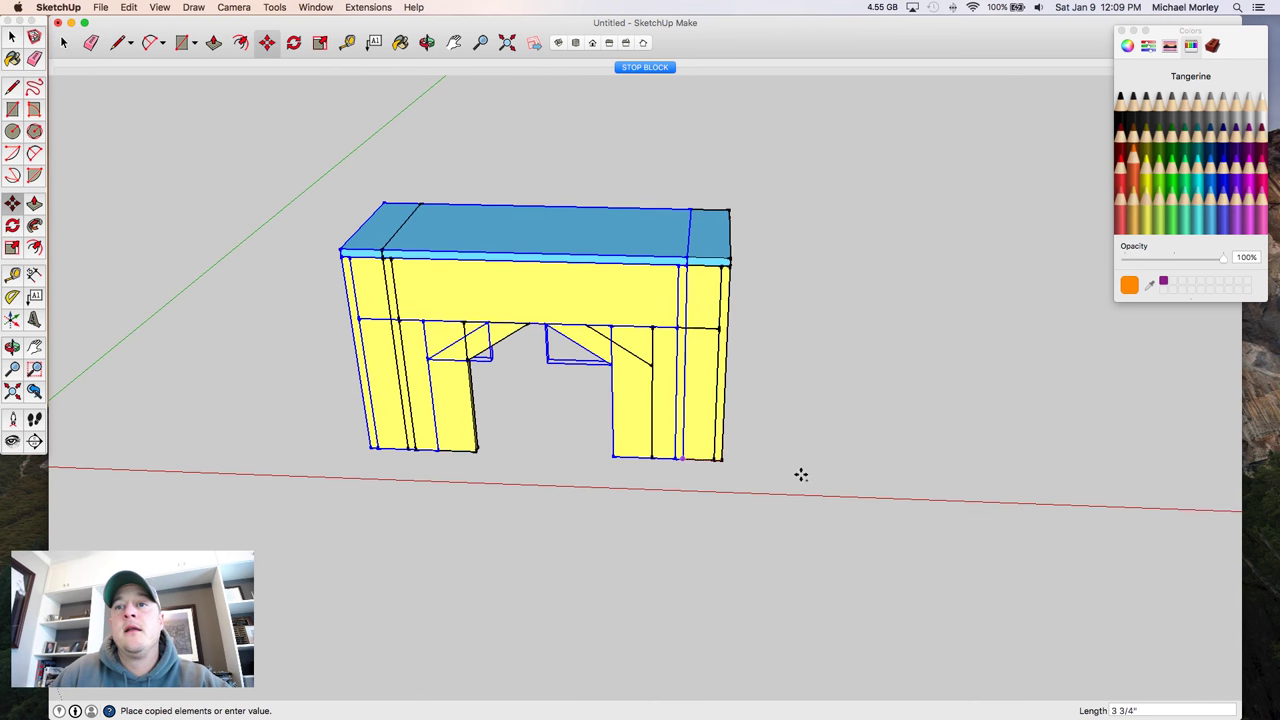
{"action": "left_click", "coordinate": [1190, 512]}
{"action": "middle_click_drag", "start_coordinate": [1190, 512], "coordinate": [311, 331], "text": "shift"}
{"action": "scroll", "coordinate": [311, 331], "scroll_direction": "up", "scroll_amount": 1}
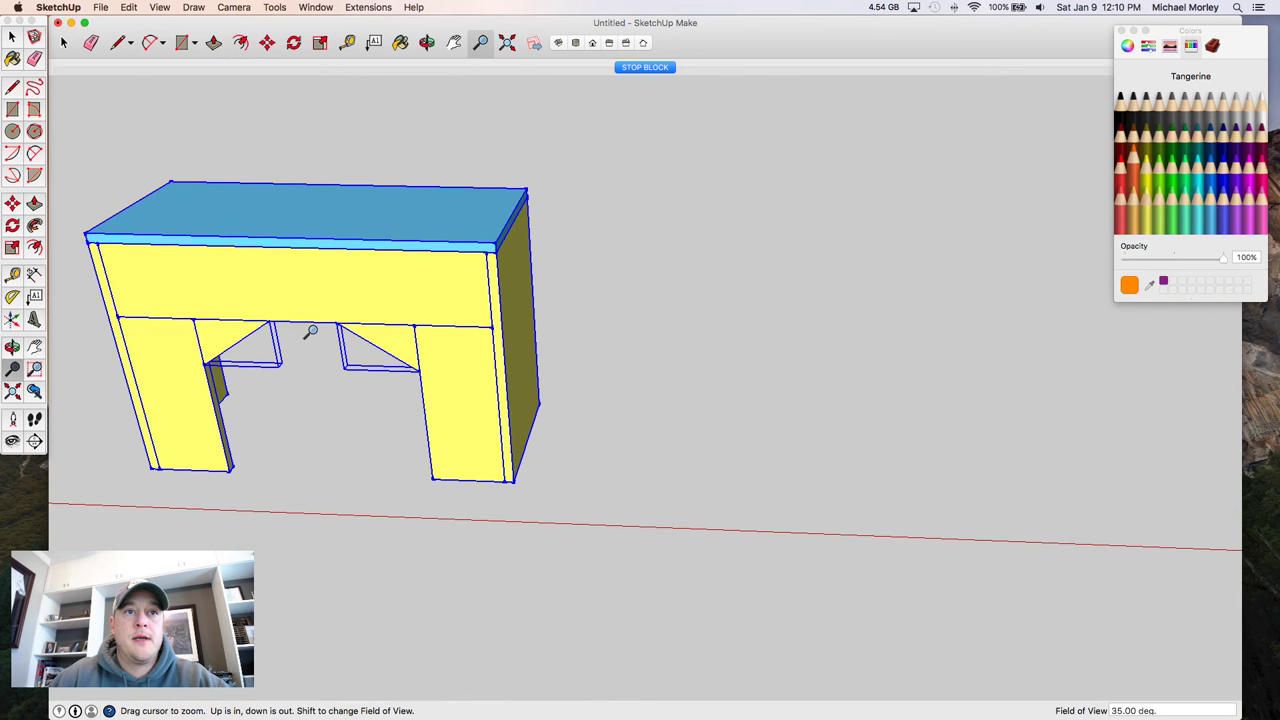
{"action": "scroll", "coordinate": [311, 331], "scroll_direction": "down", "scroll_amount": 3}
{"action": "key", "text": "space"}
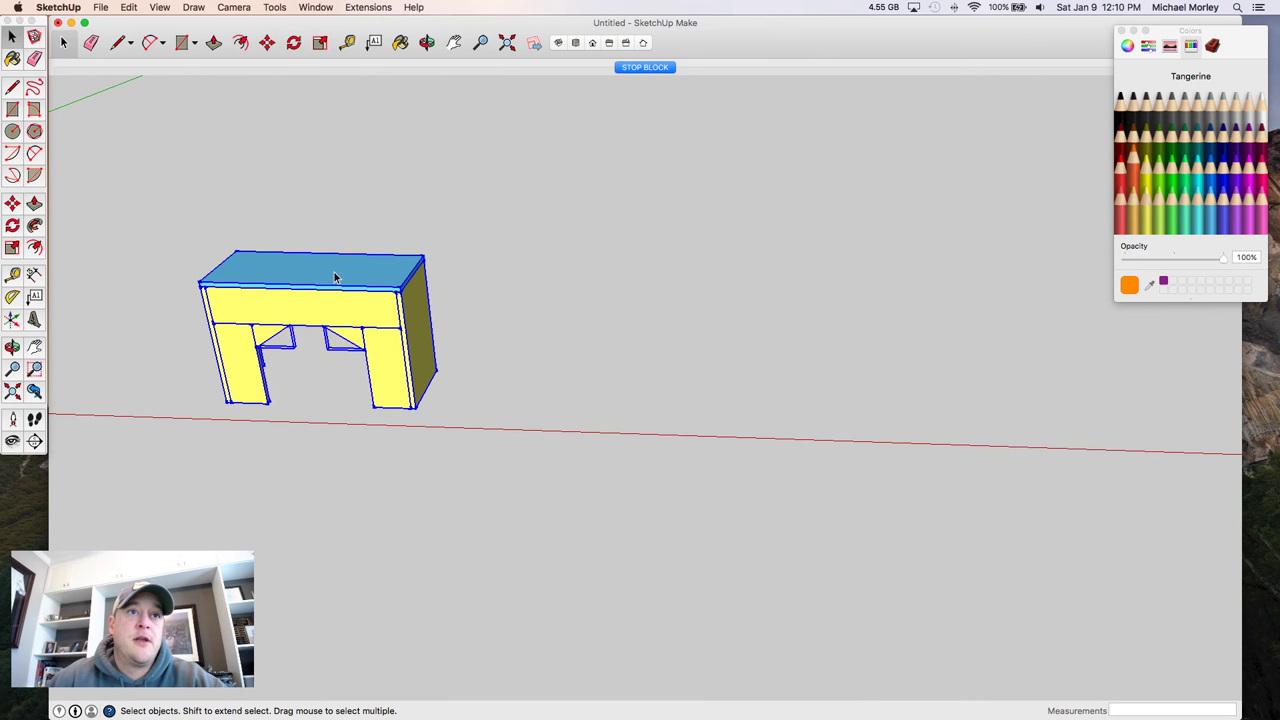
{"action": "middle_click_drag", "start_coordinate": [335, 277], "coordinate": [711, 480]}
{"action": "key", "text": "r"}
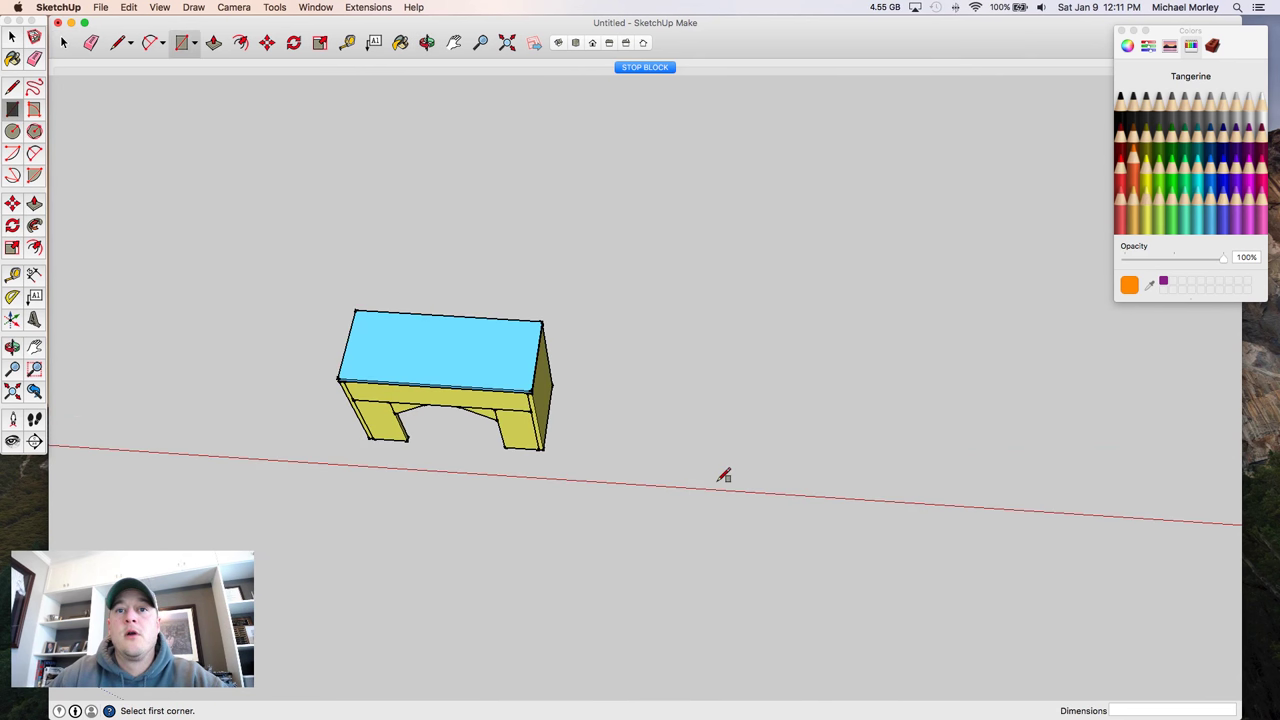
- Draw a 4' by 4' rectangle for the sheet beside the desk
{"action": "left_click", "coordinate": [543, 450]}
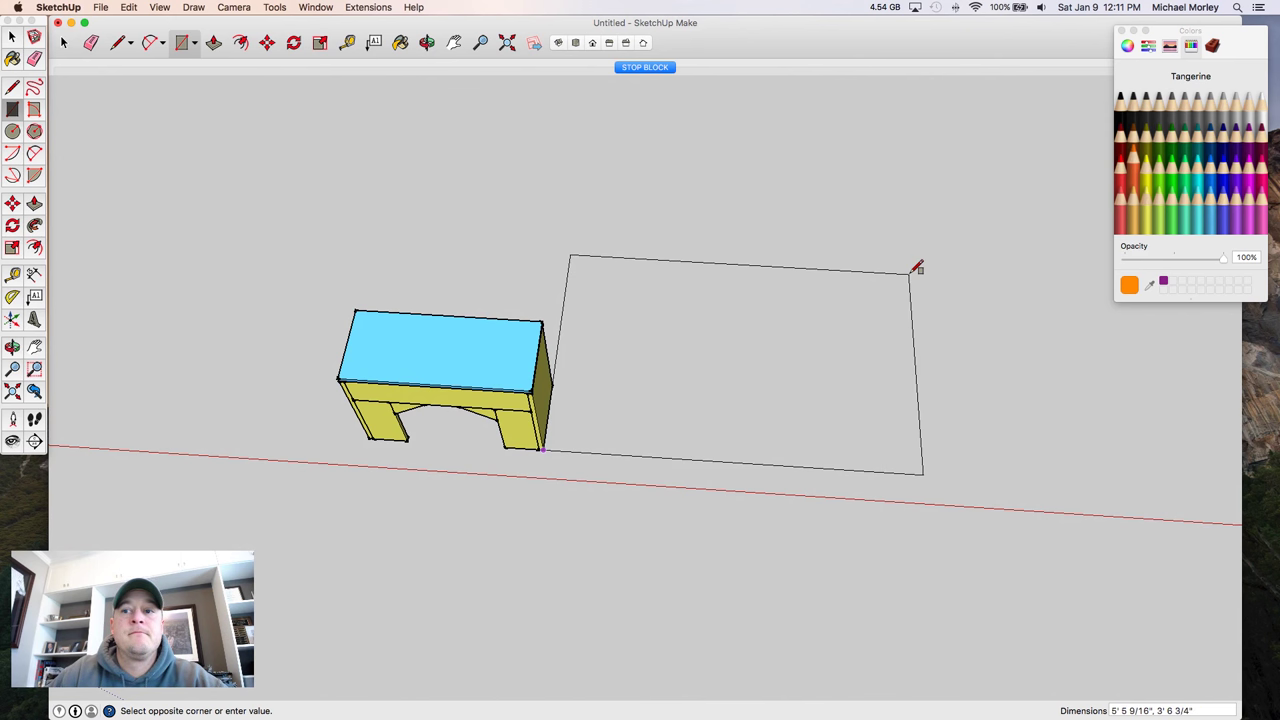
{"action": "left_click", "coordinate": [916, 267]}
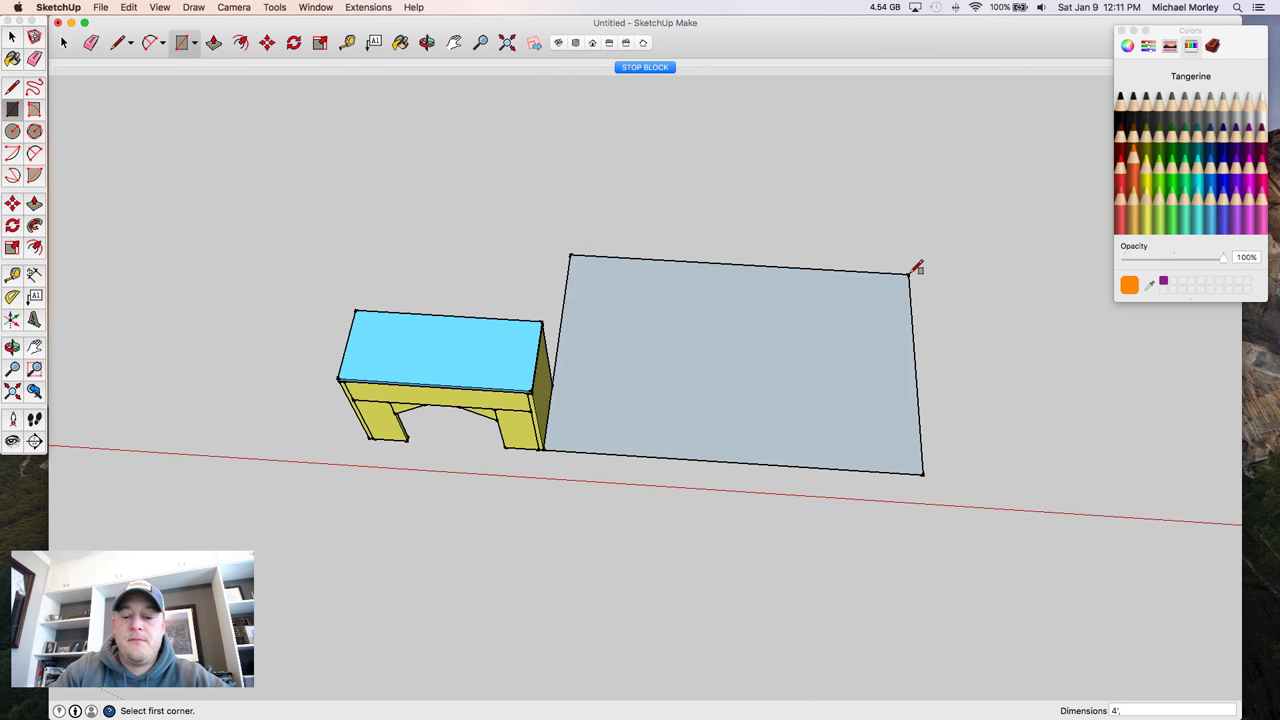
{"action": "key", "text": "Return"}
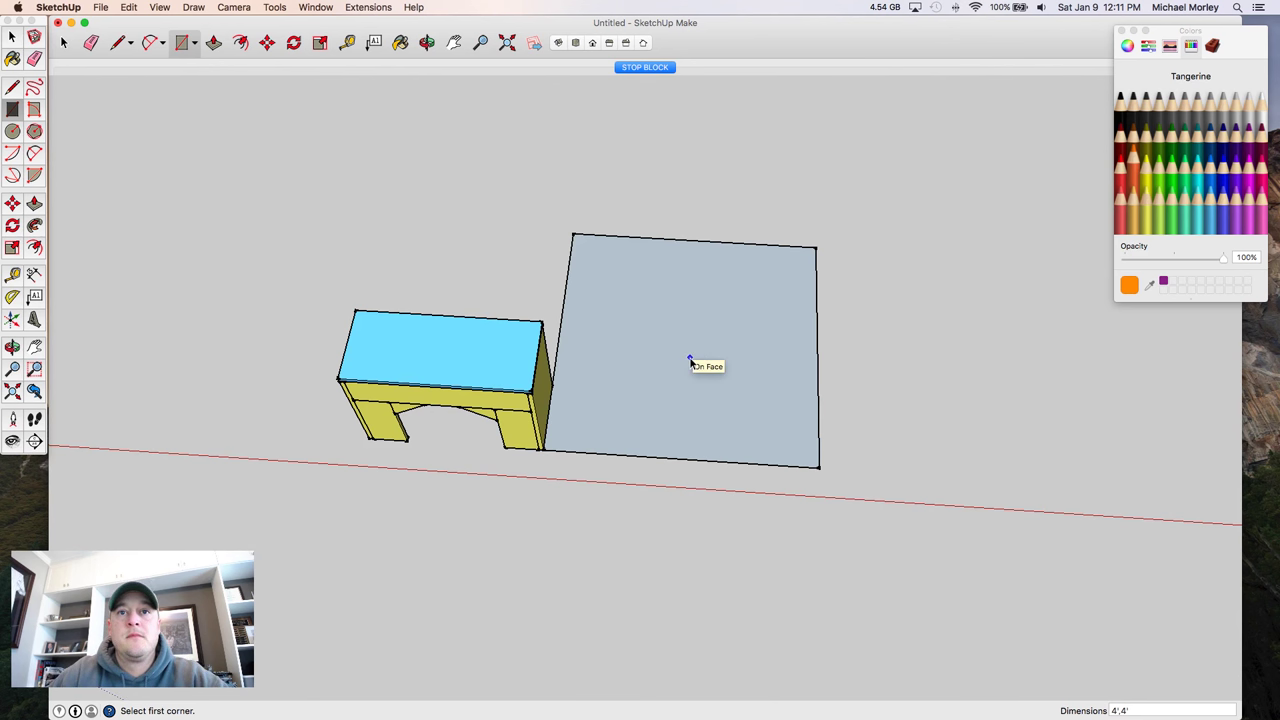
- Delete the square's face to leave only its outline, then switch to Top view
{"action": "key", "text": "space"}
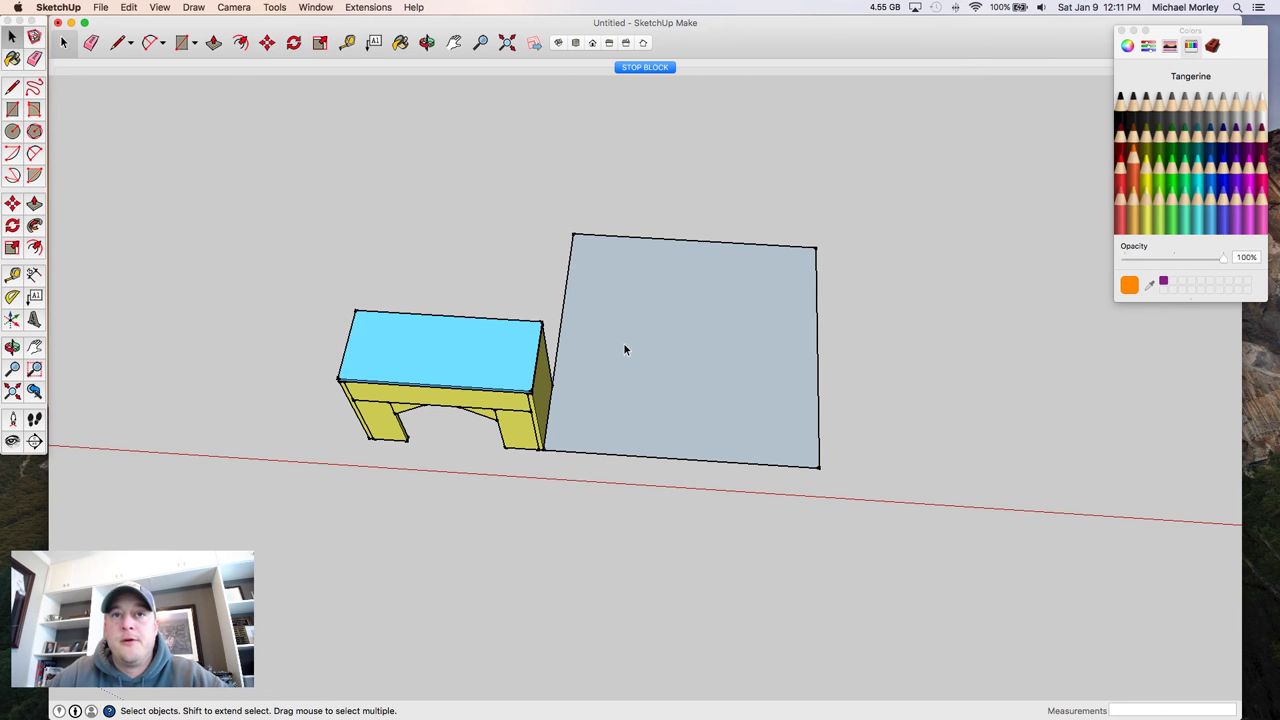
{"action": "left_click", "coordinate": [691, 346]}
{"action": "key", "text": "Delete"}
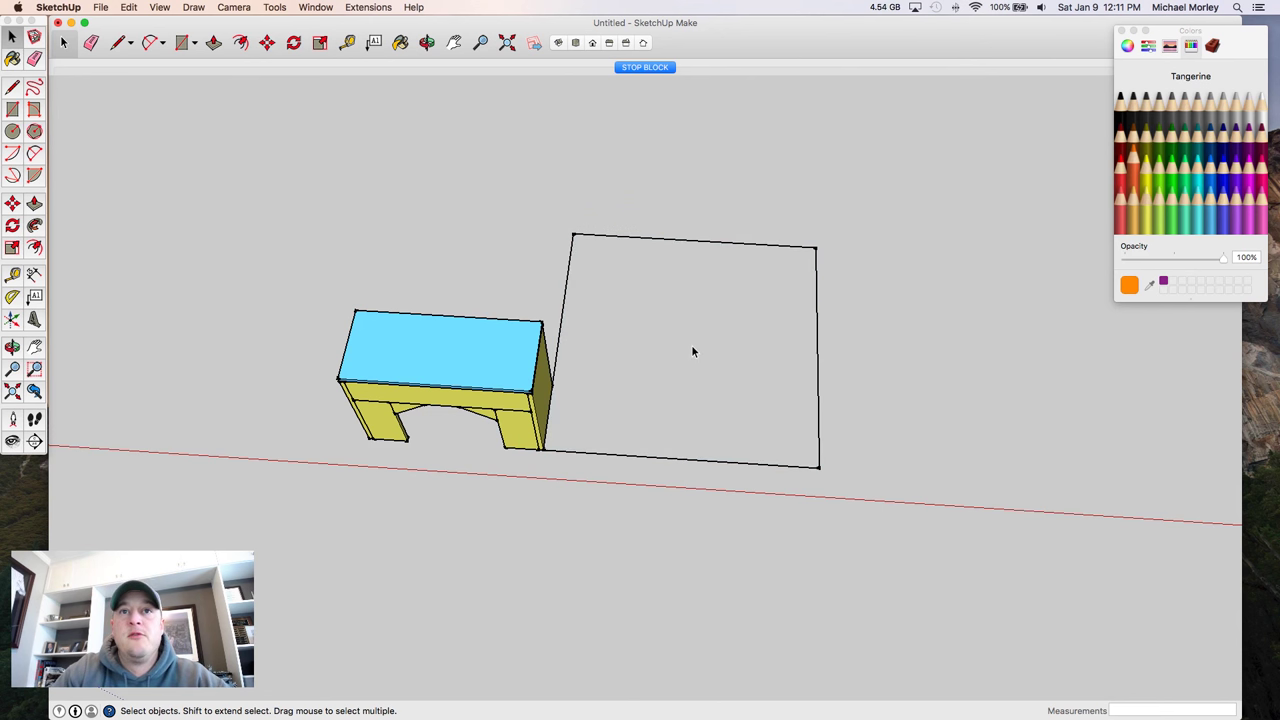
{"action": "triple_click", "coordinate": [818, 314]}
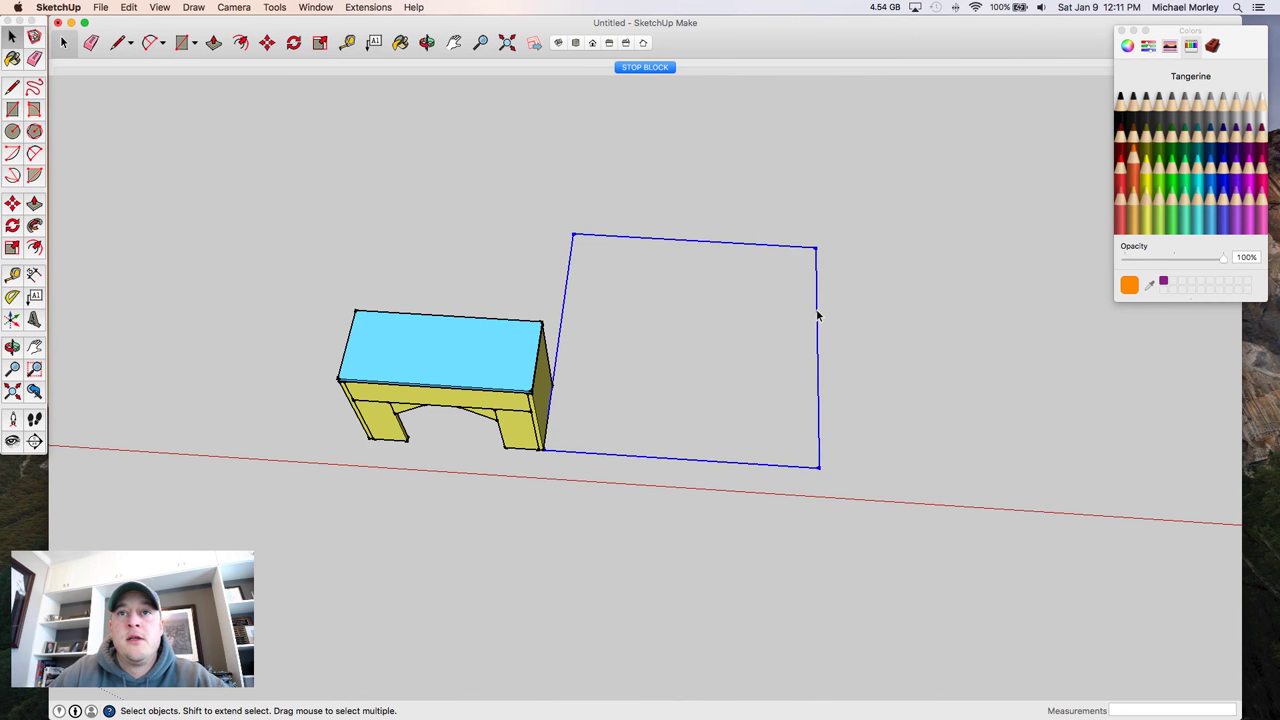
{"action": "key", "text": "g"}
{"action": "key", "text": "Escape"}
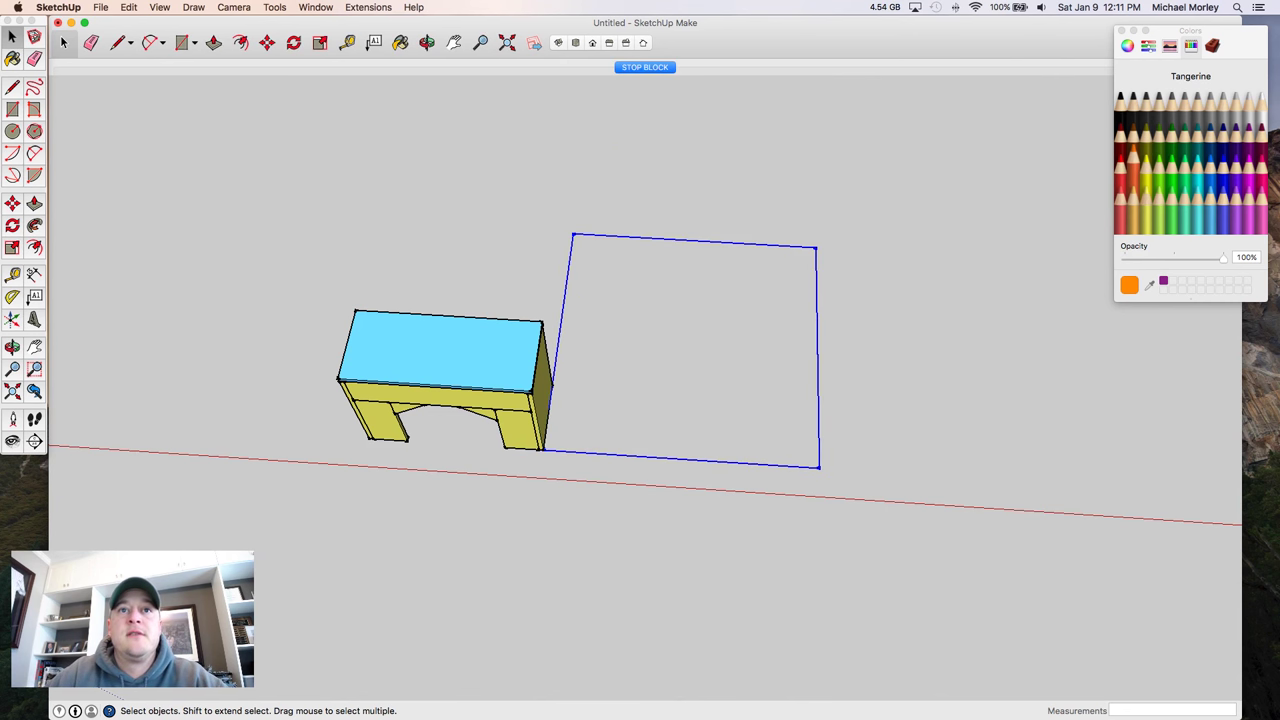
{"action": "left_click", "coordinate": [877, 326]}
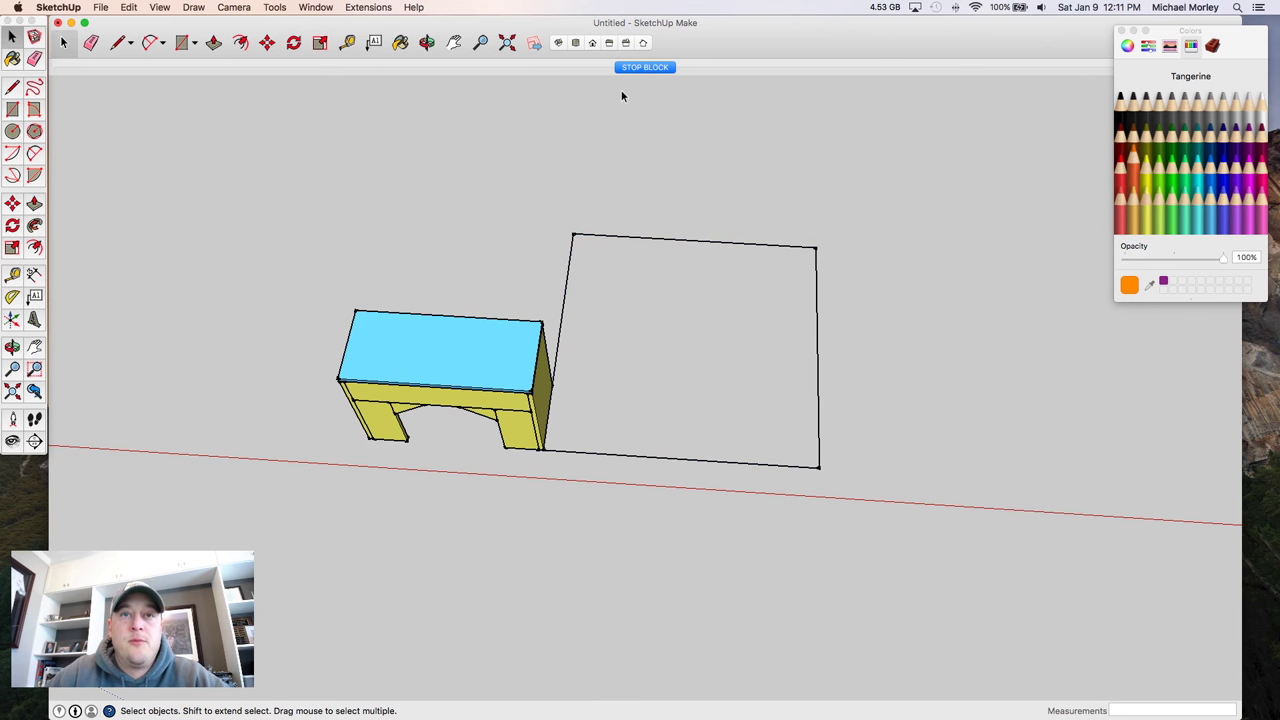
{"action": "left_click", "coordinate": [575, 43]}
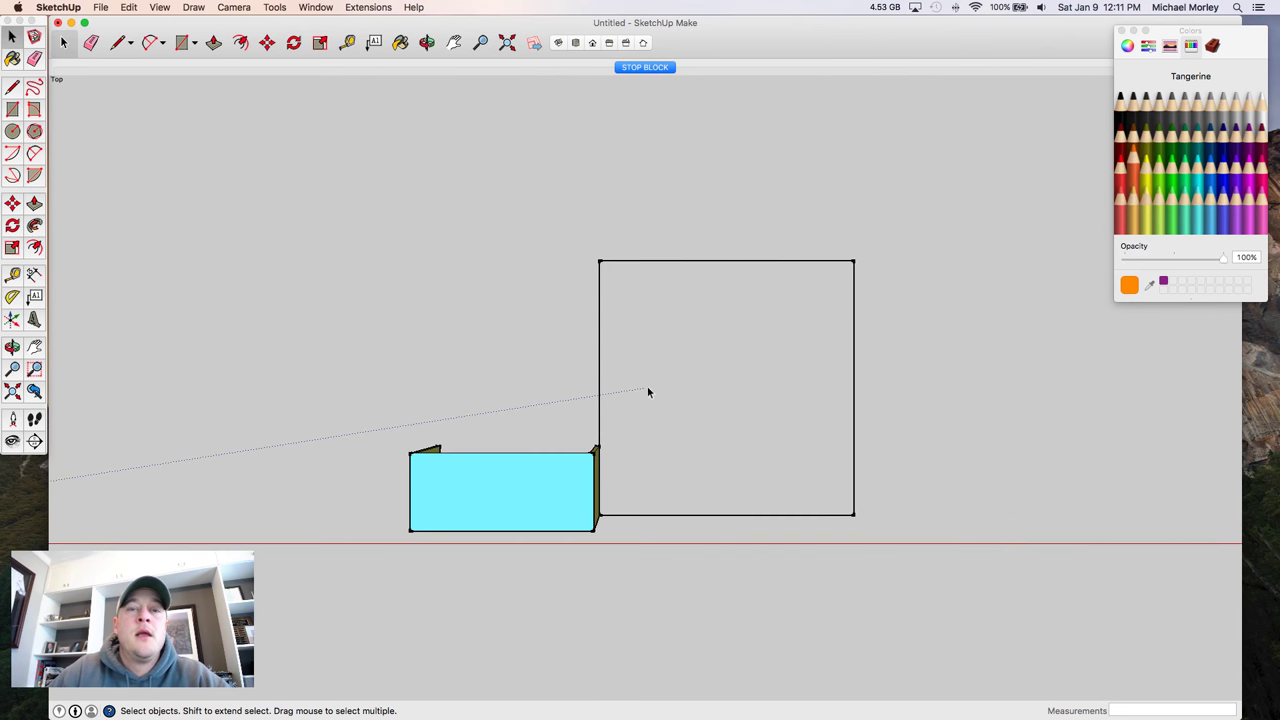
- Move the cyan hardboard piece into the square's top-left corner
{"action": "left_click", "coordinate": [513, 480]}
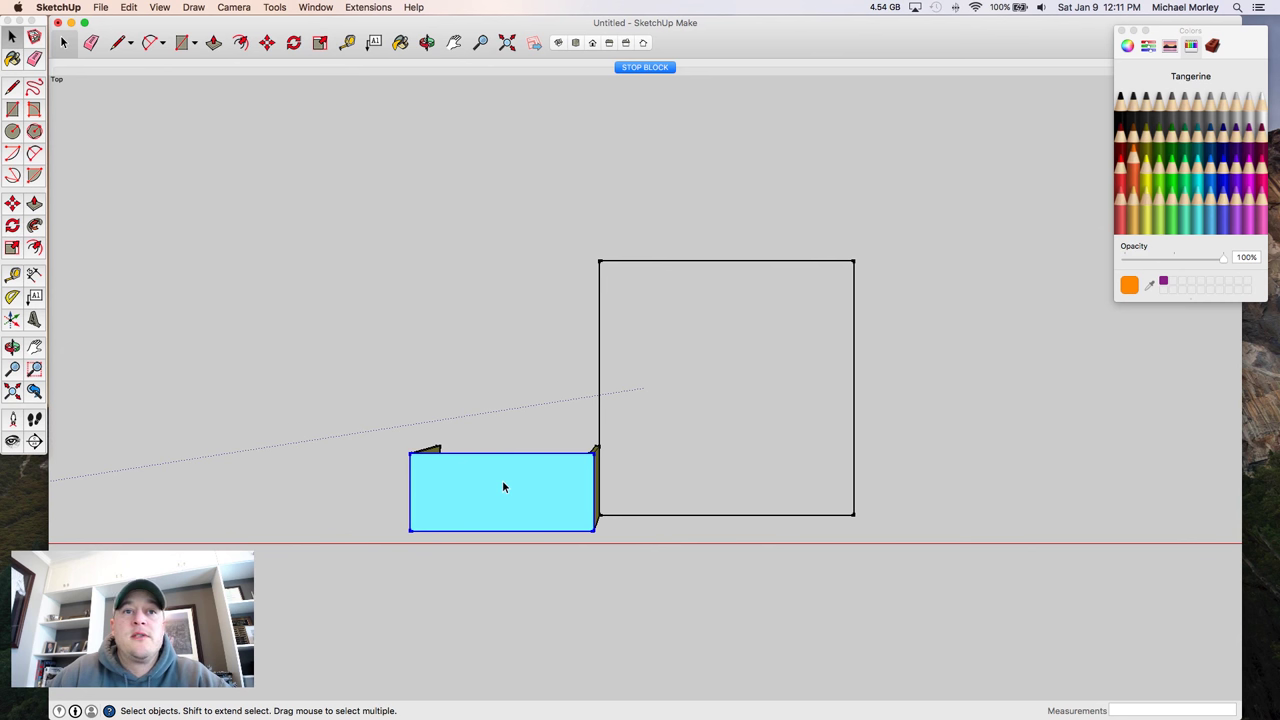
{"action": "key", "text": "m"}
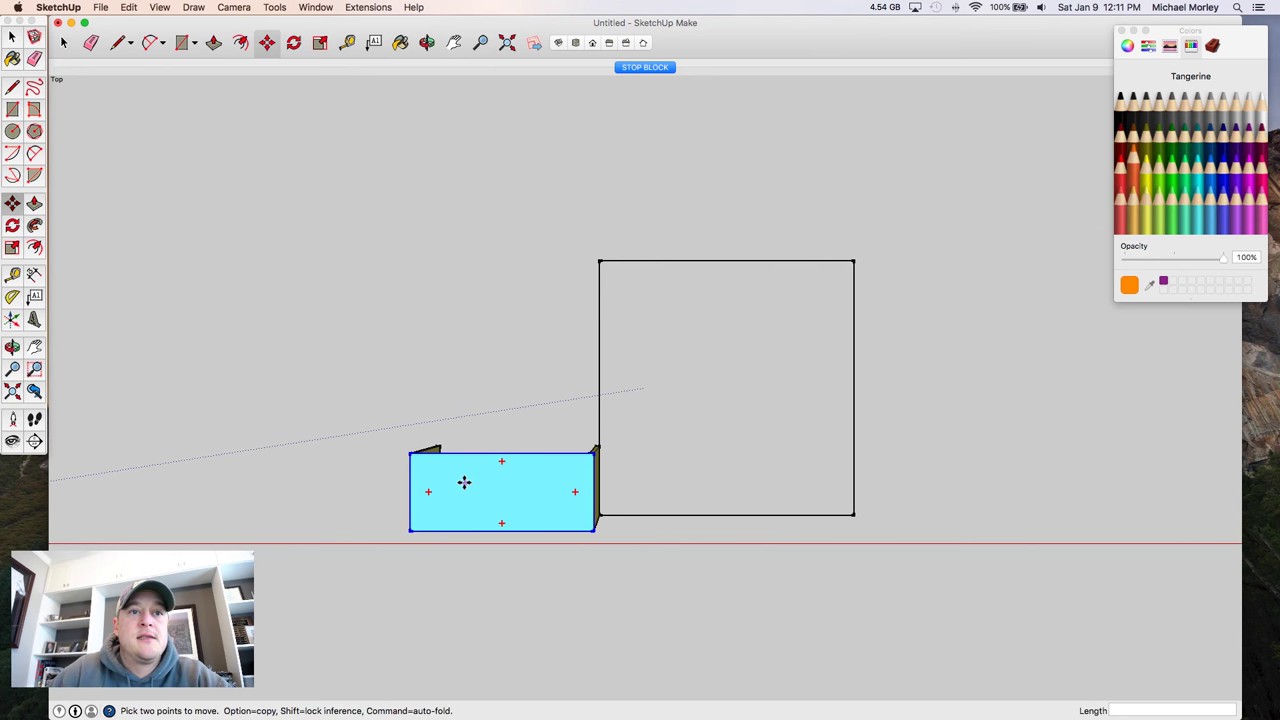
{"action": "left_click", "coordinate": [411, 453]}
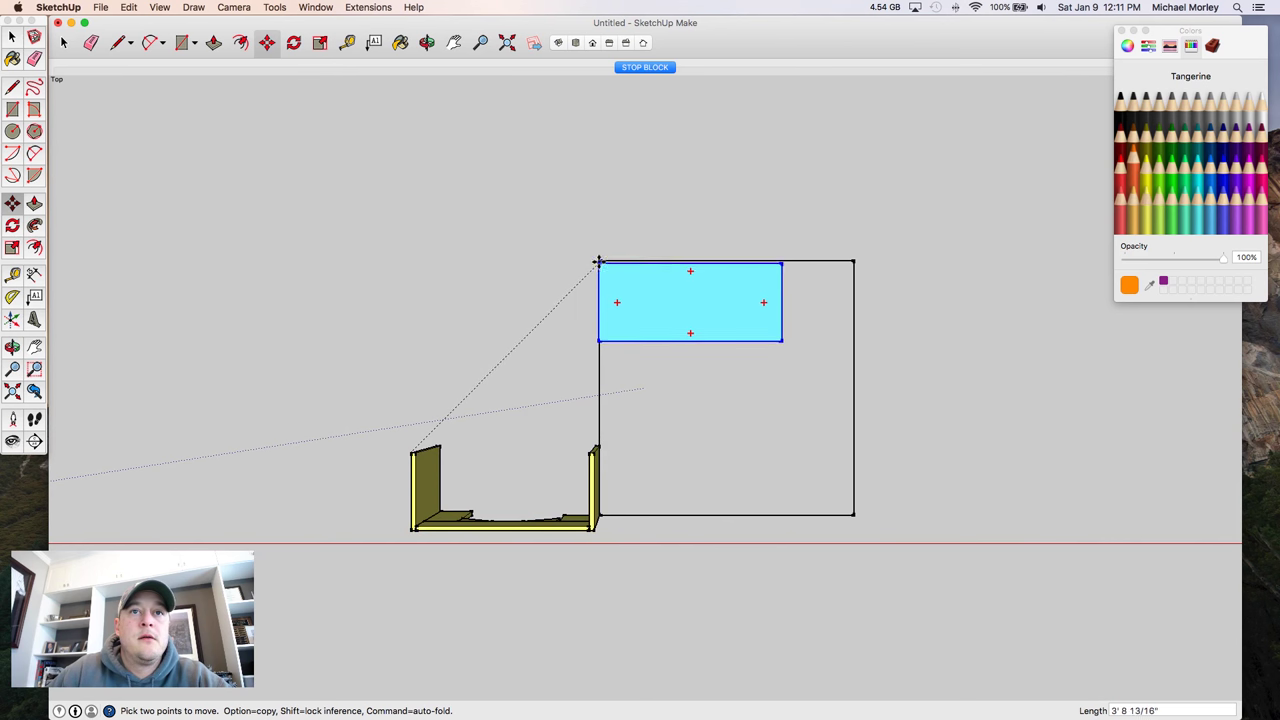
{"action": "left_click", "coordinate": [600, 261]}
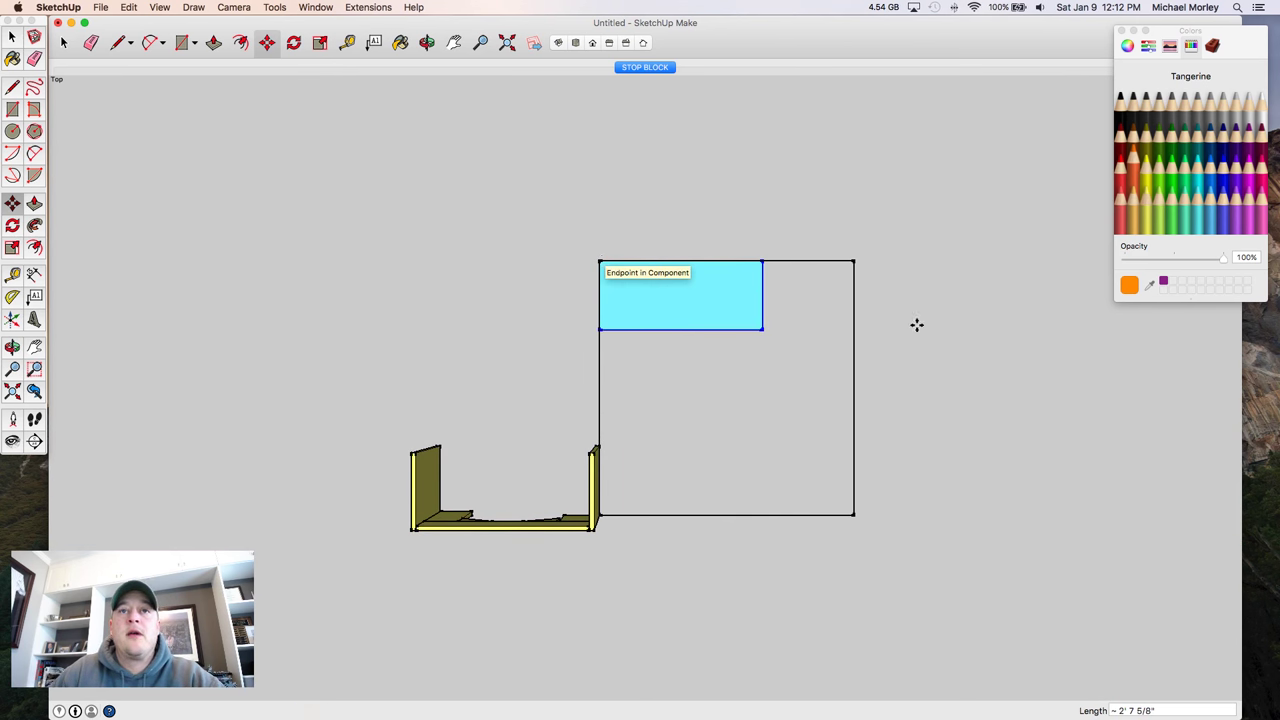
- Check the placement in perspective, return to Top view, and select the left yellow wall
{"action": "key", "text": "o"}
{"action": "left_click_drag", "start_coordinate": [806, 314], "coordinate": [674, 226]}
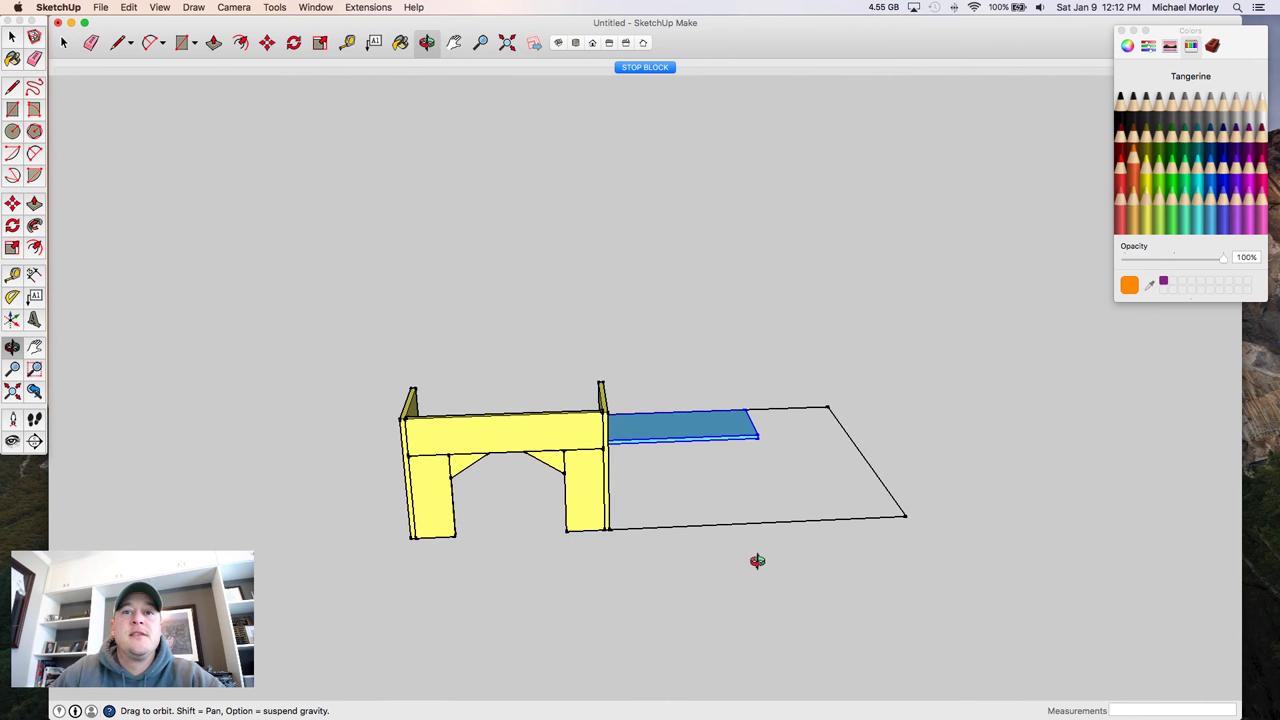
{"action": "left_click_drag", "start_coordinate": [757, 560], "coordinate": [714, 634]}
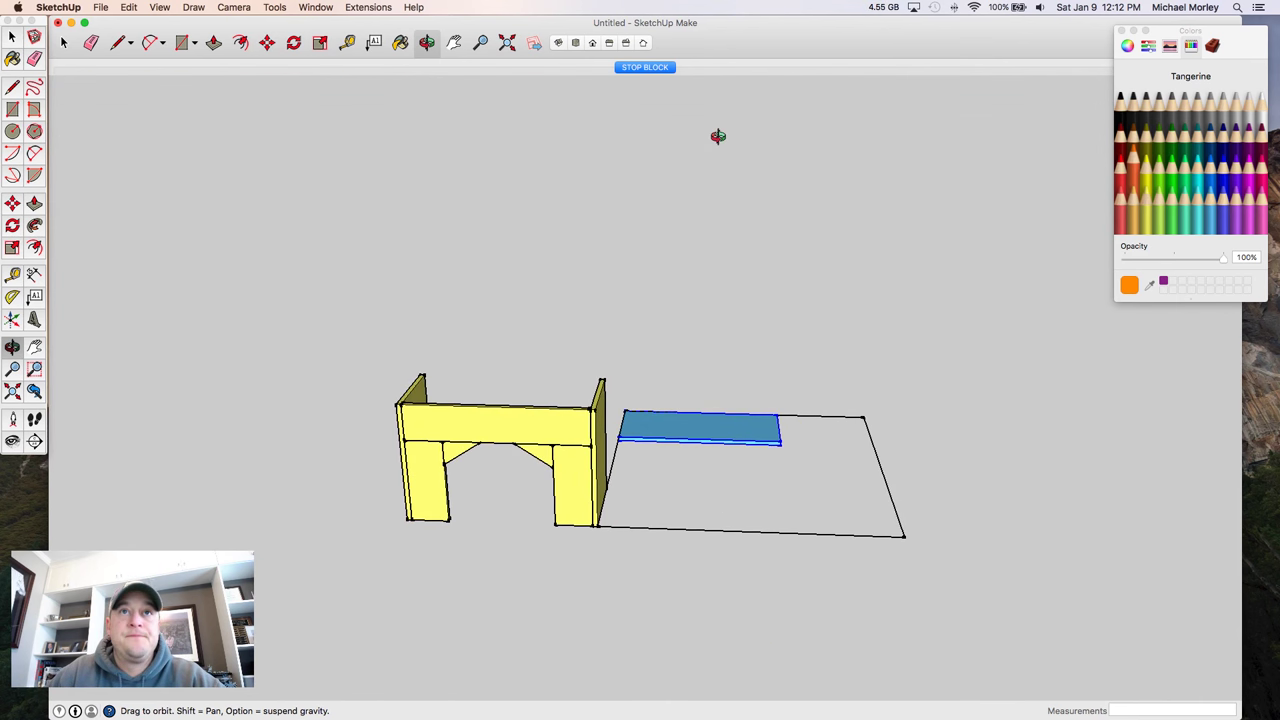
{"action": "left_click", "coordinate": [575, 42]}
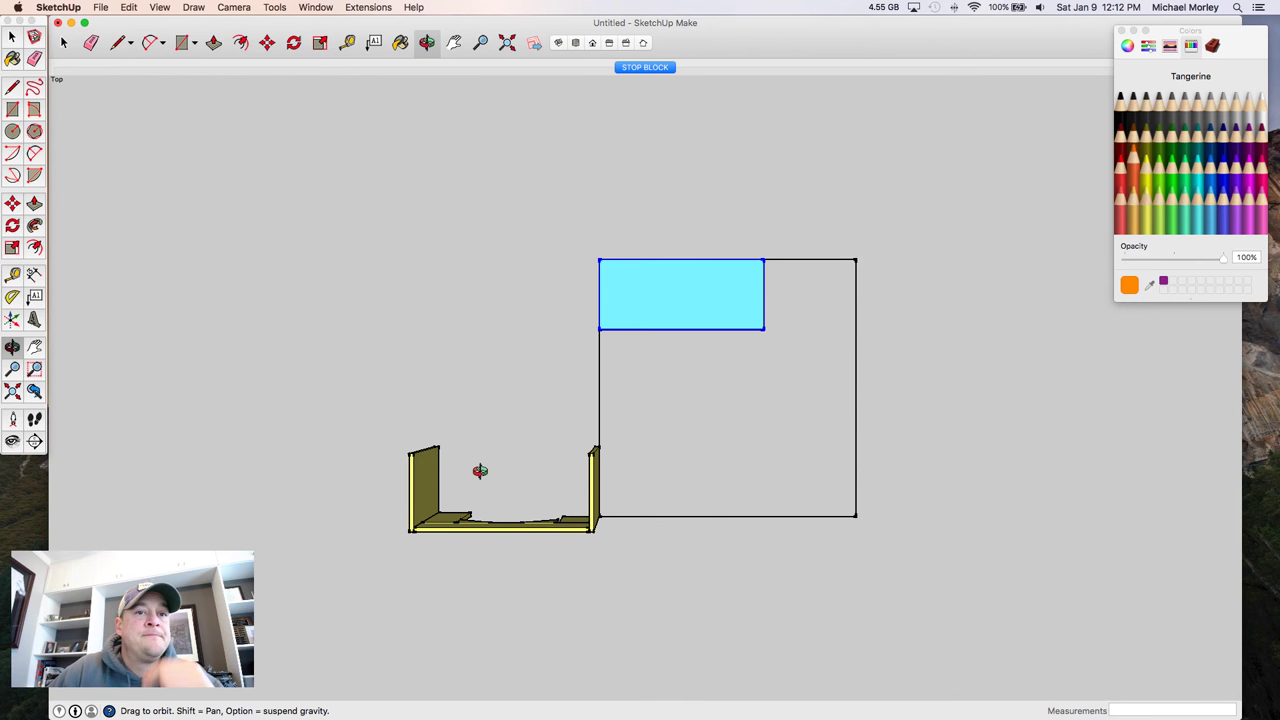
{"action": "key", "text": "space"}
{"action": "left_click", "coordinate": [424, 475]}
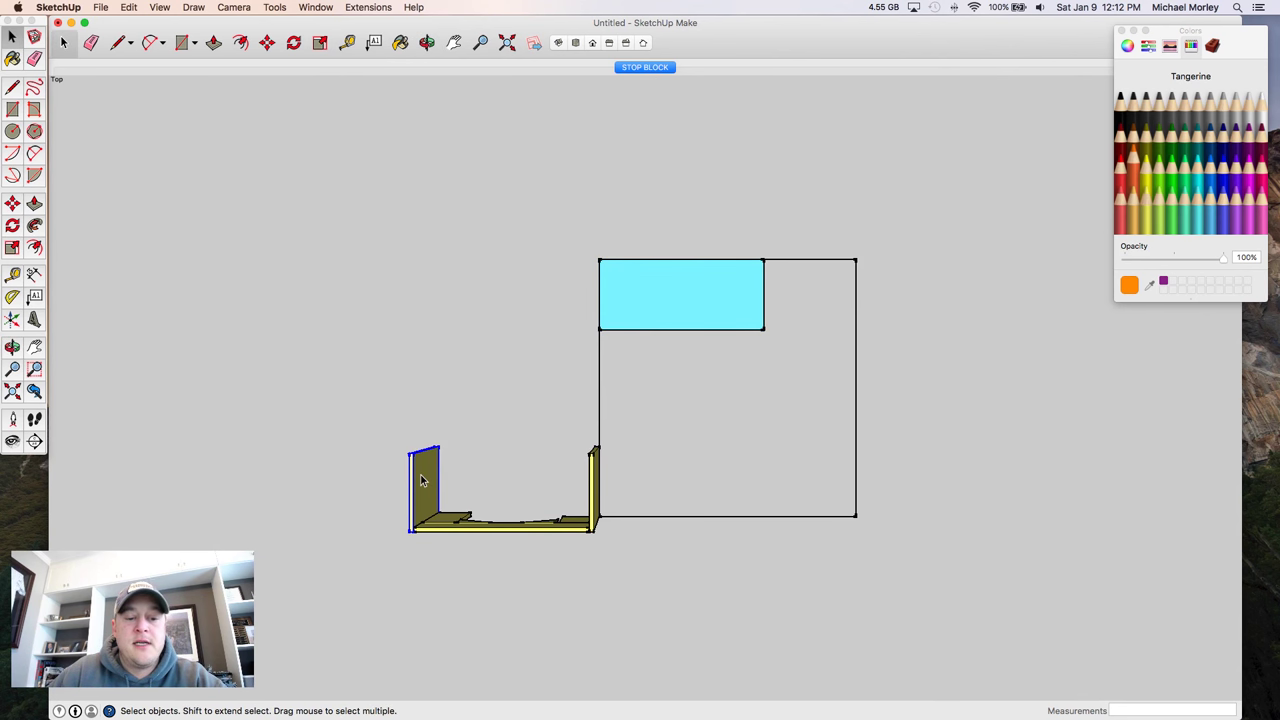
- Rotate the left yellow wall 90° twice so it lies flat
{"action": "key", "text": "q"}
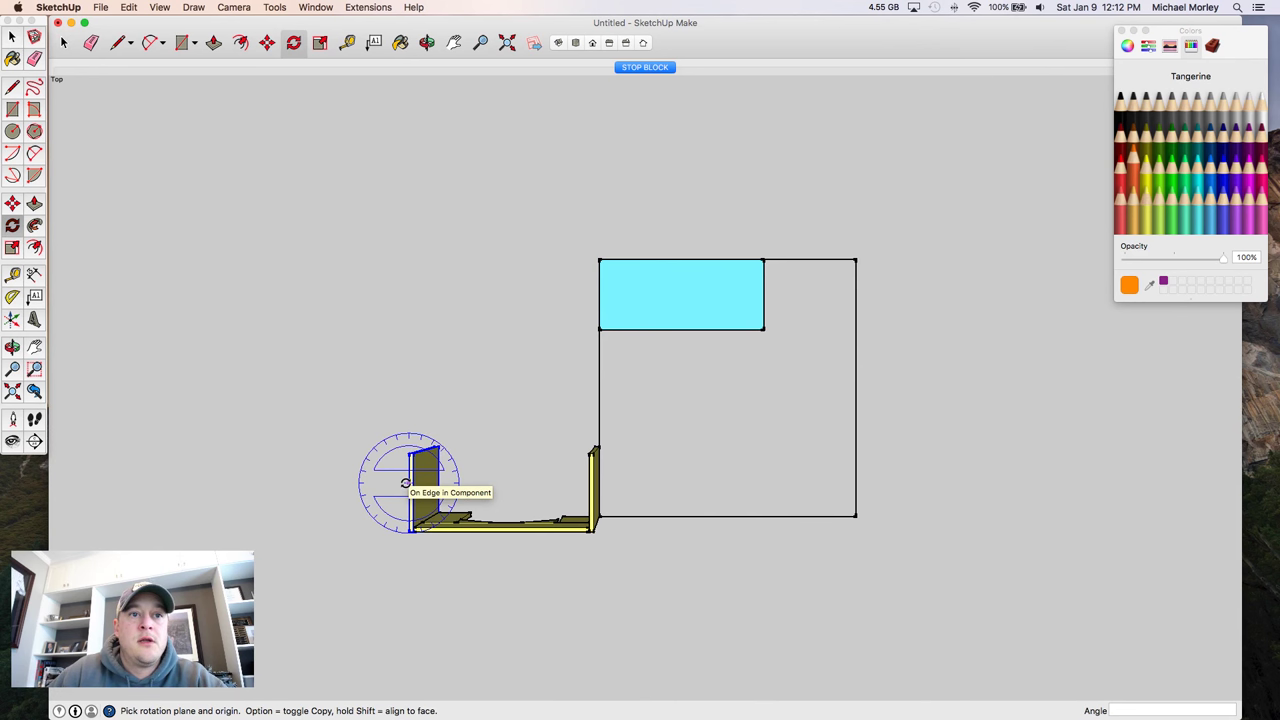
{"action": "left_click", "coordinate": [407, 483]}
{"action": "left_click", "coordinate": [372, 483]}
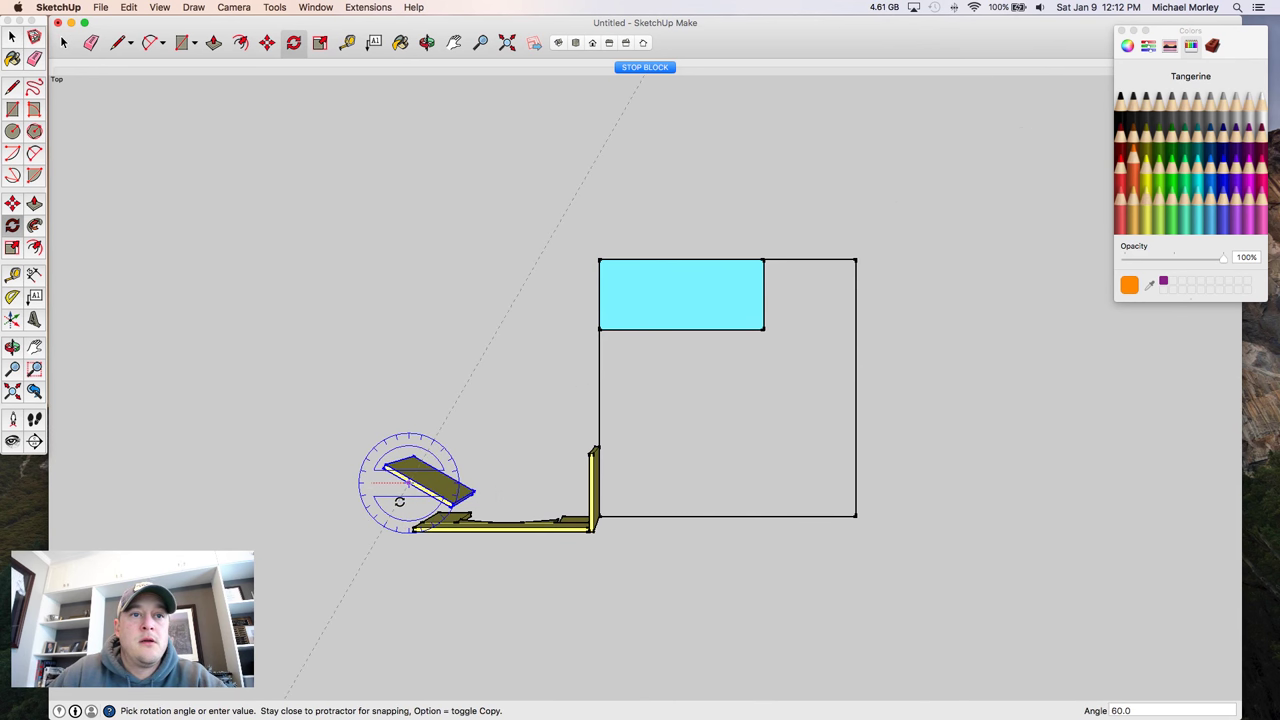
{"action": "left_click", "coordinate": [404, 503]}
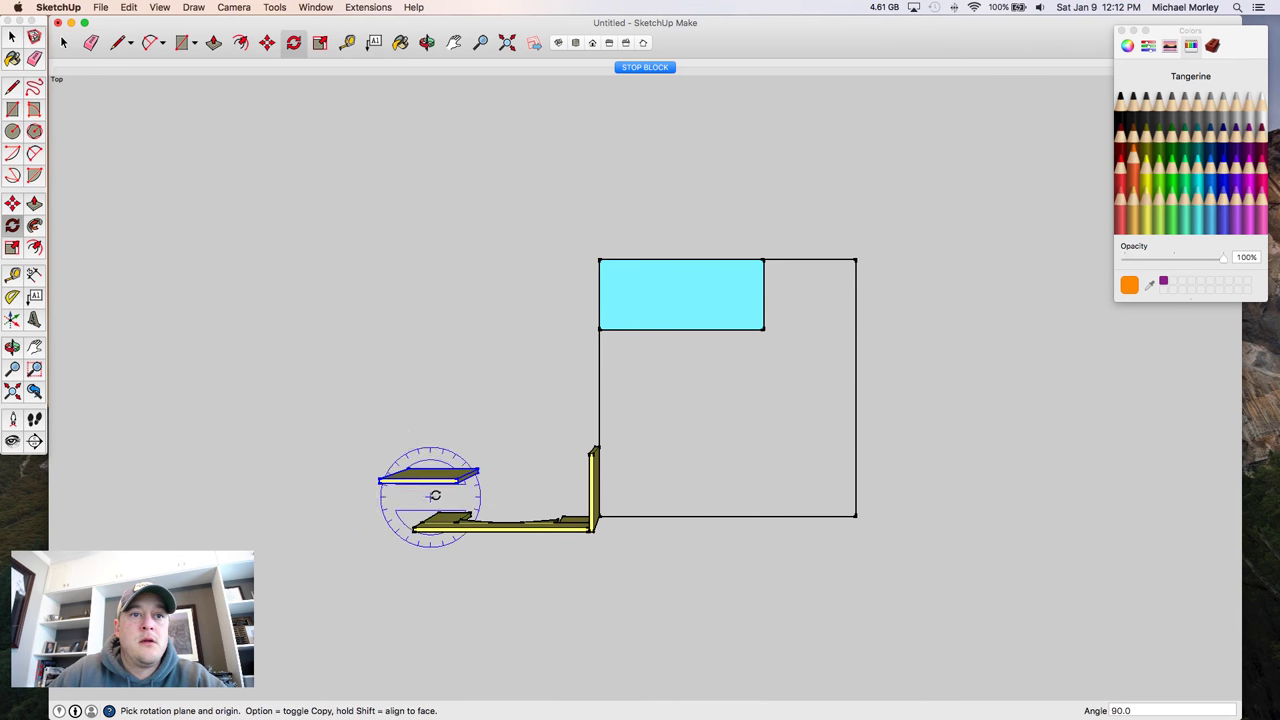
{"action": "left_click", "coordinate": [468, 472]}
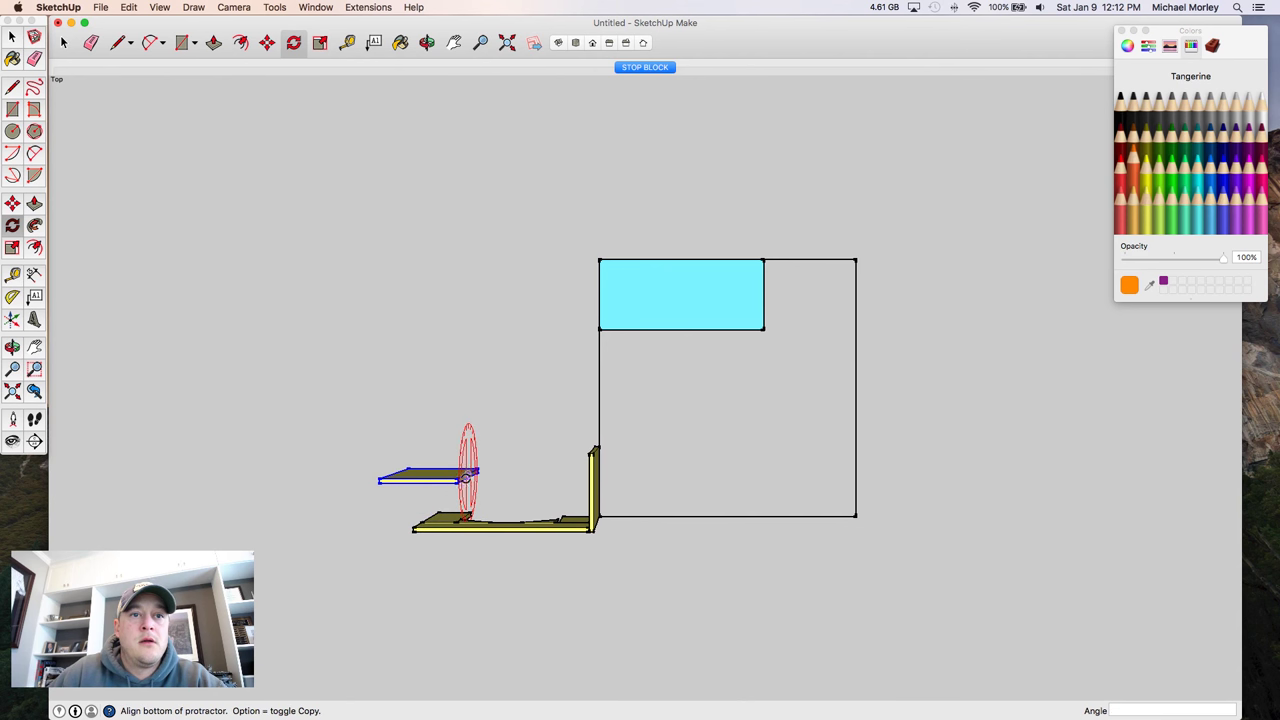
{"action": "left_click", "coordinate": [463, 493]}
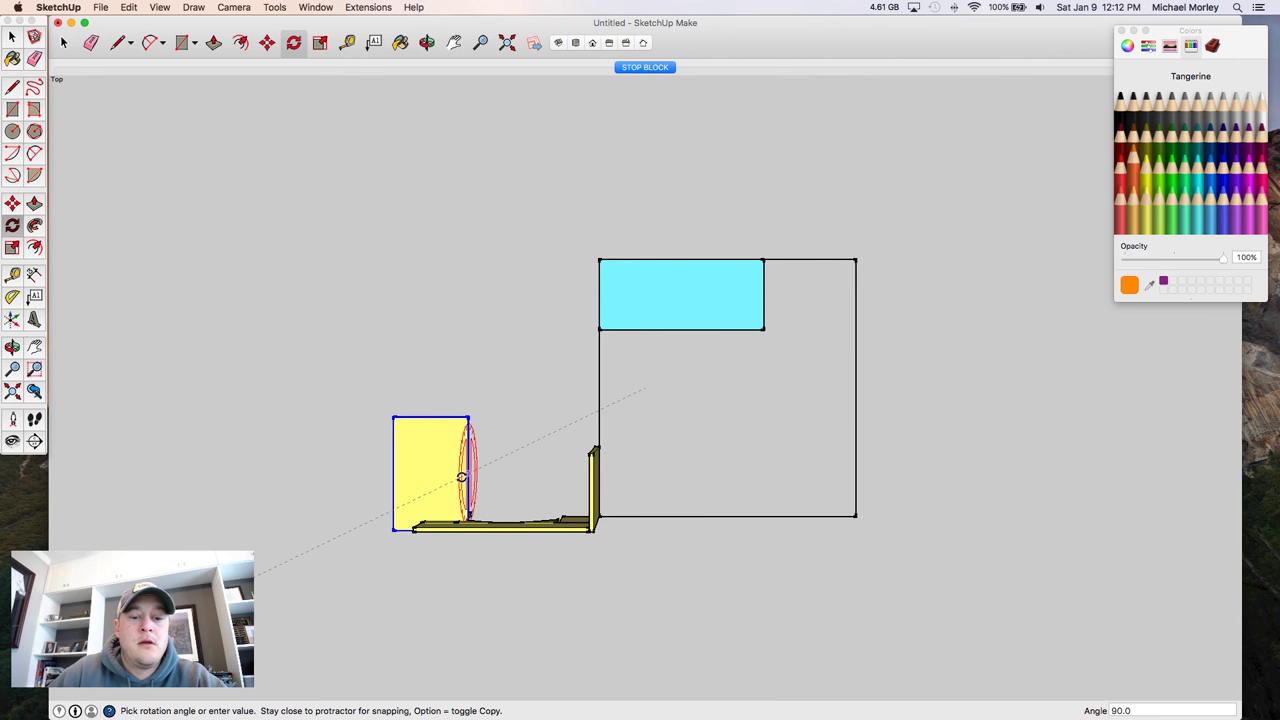
{"action": "type", "text": "90"}
{"action": "key", "text": "Return"}
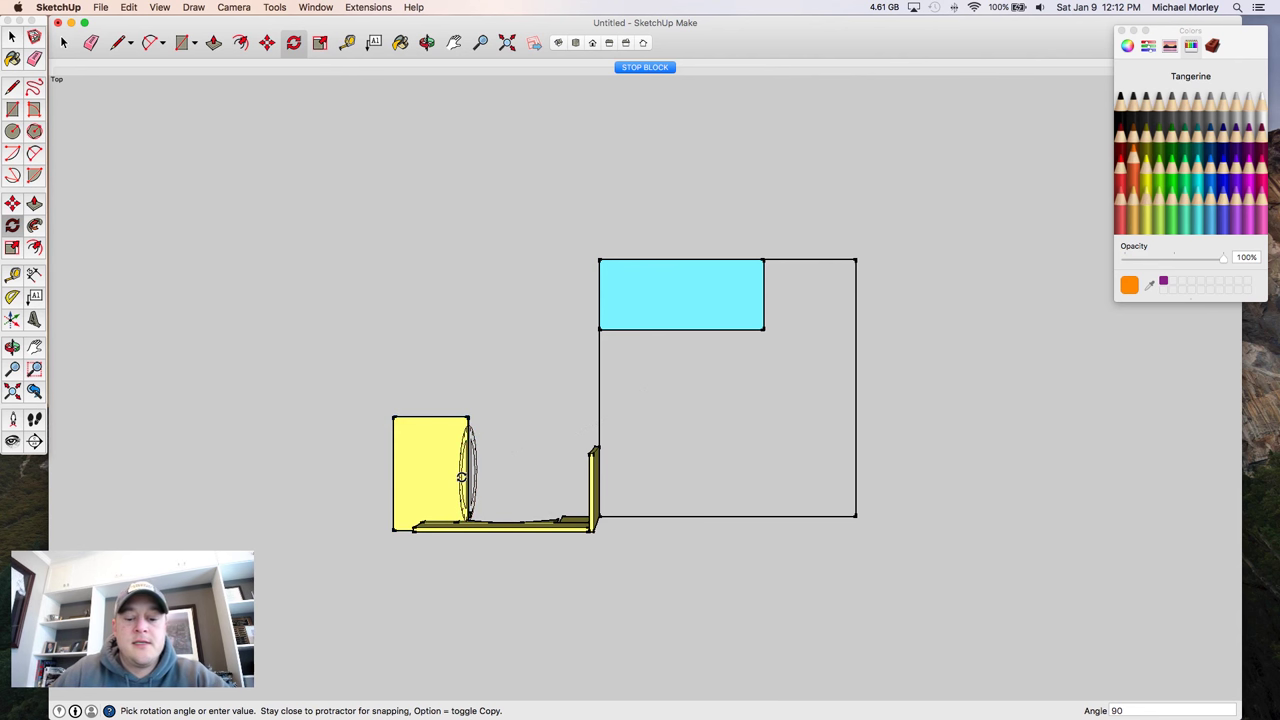
- Move the flat yellow panel directly below the cyan piece inside the sheet
{"action": "key", "text": "m"}
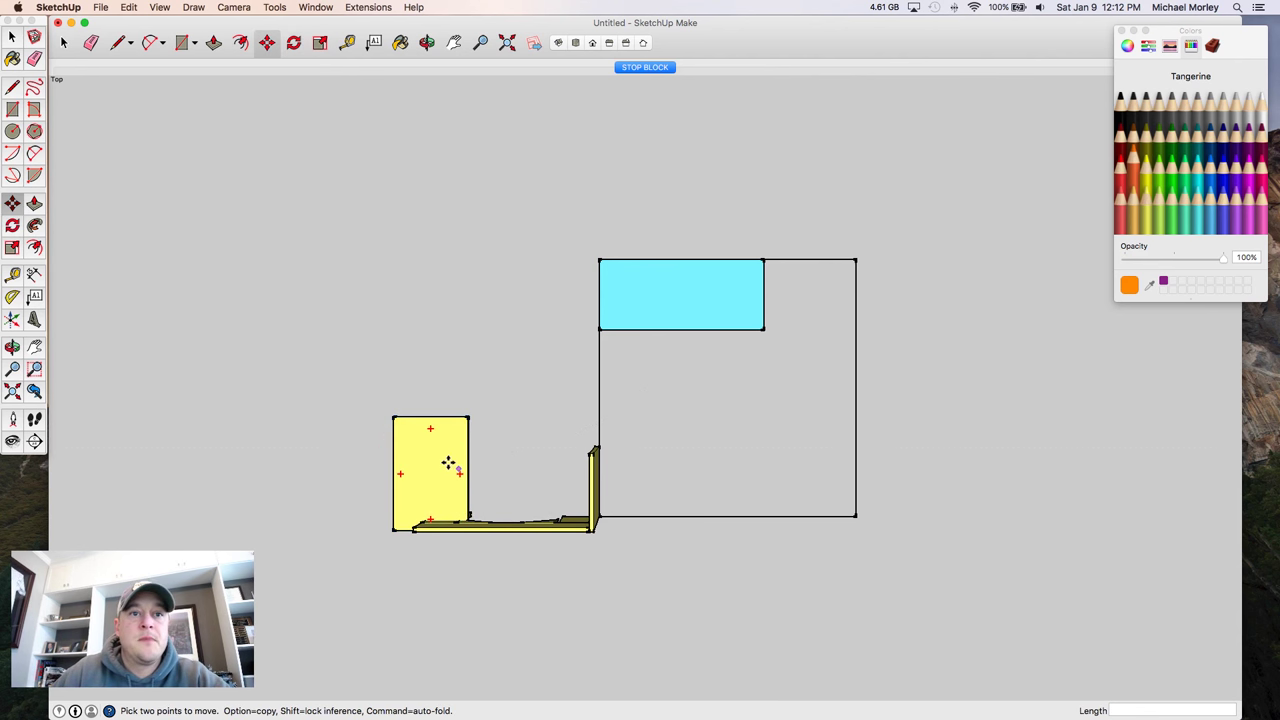
{"action": "left_click", "coordinate": [393, 416]}
{"action": "left_click", "coordinate": [604, 337]}
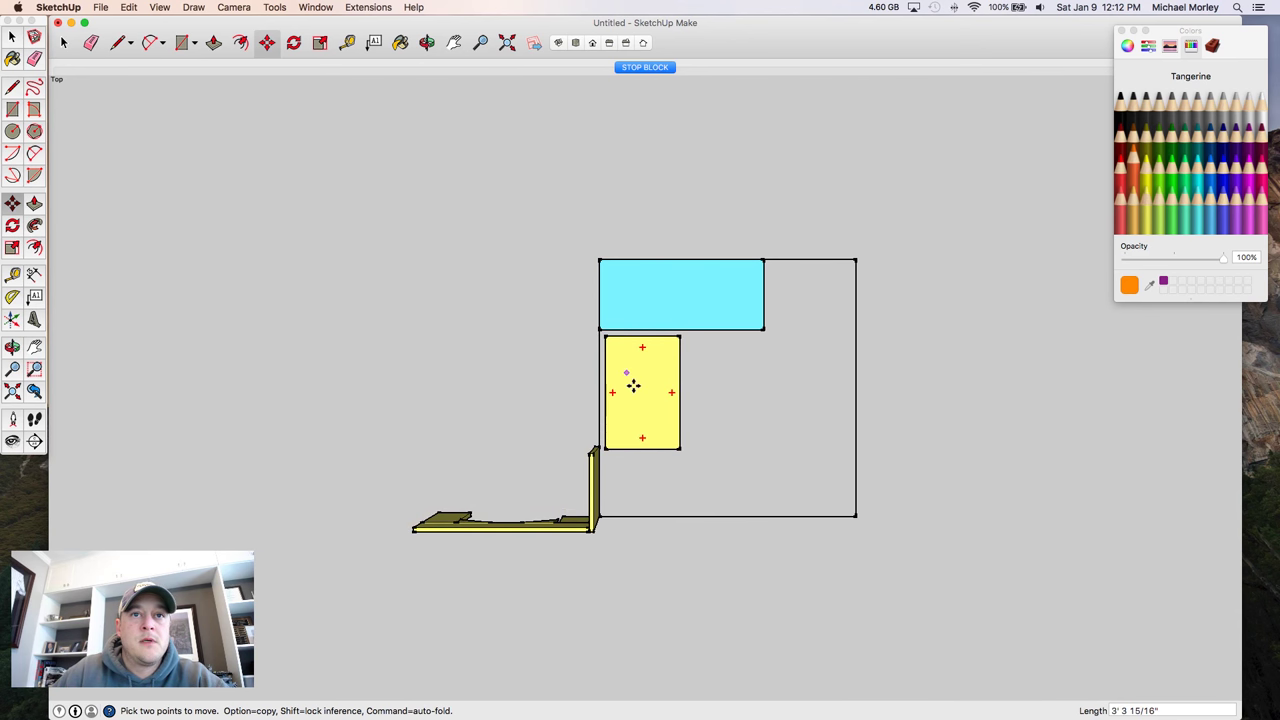
{"action": "key", "text": "o"}
{"action": "left_click_drag", "start_coordinate": [606, 480], "coordinate": [691, 260]}
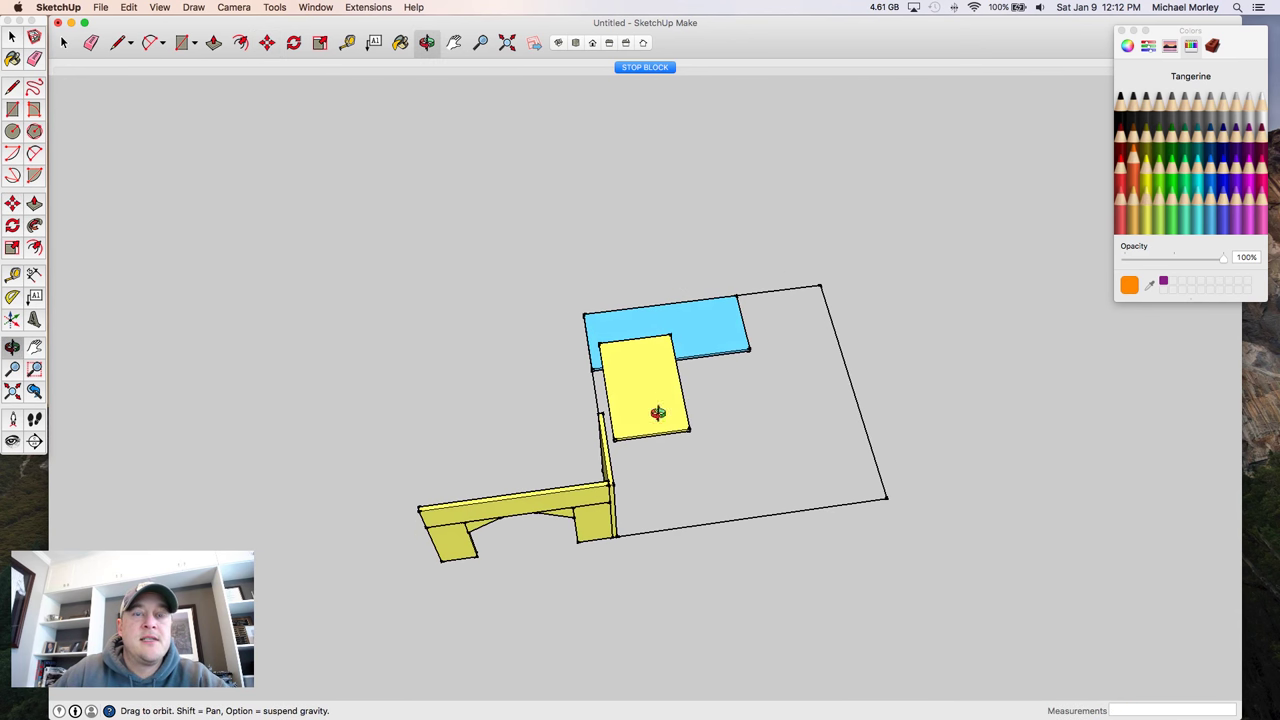
{"action": "left_click_drag", "start_coordinate": [486, 449], "coordinate": [683, 297]}
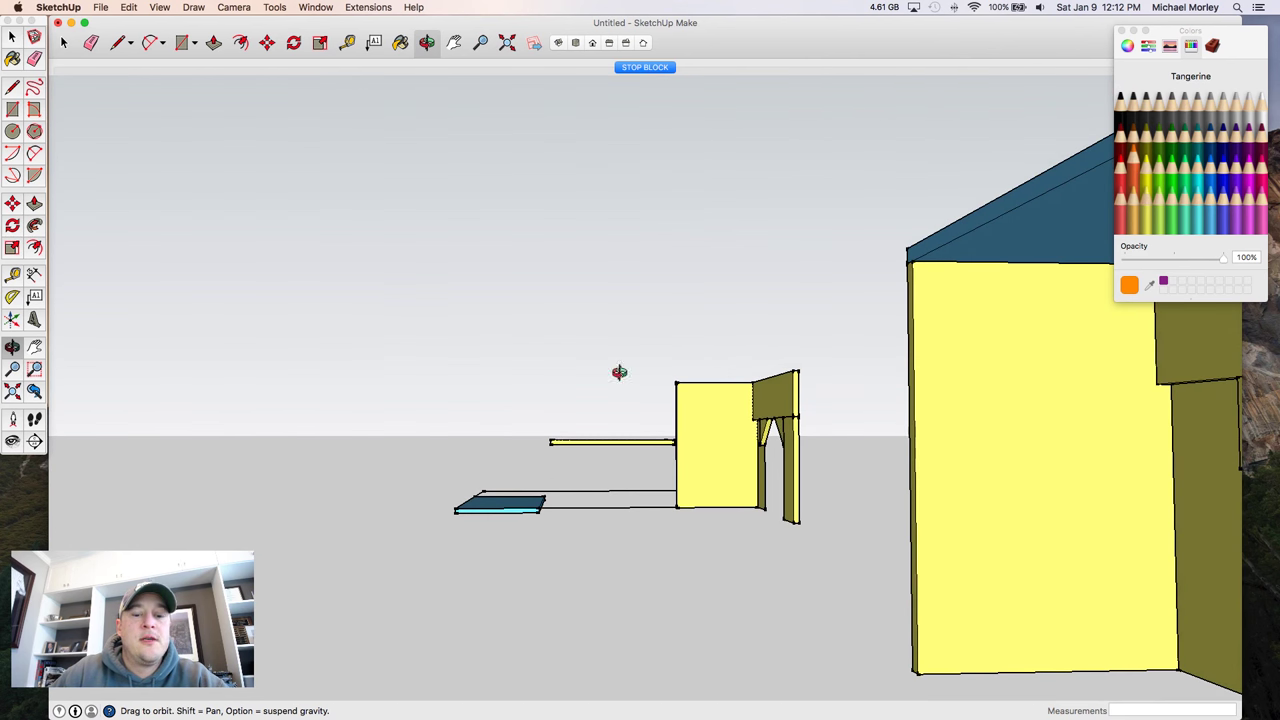
- Lower the yellow beam onto the ground, then view the layout centred from above
{"action": "key", "text": "m"}
{"action": "left_click", "coordinate": [550, 442]}
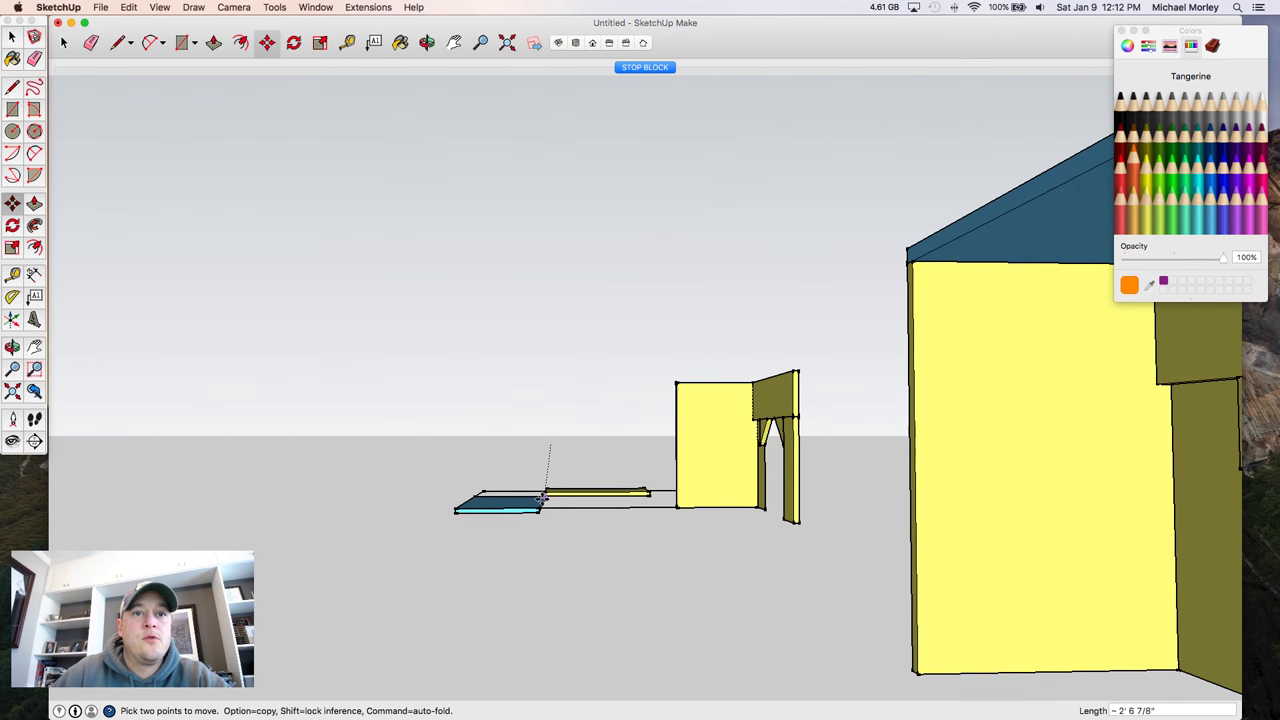
{"action": "left_click", "coordinate": [540, 511]}
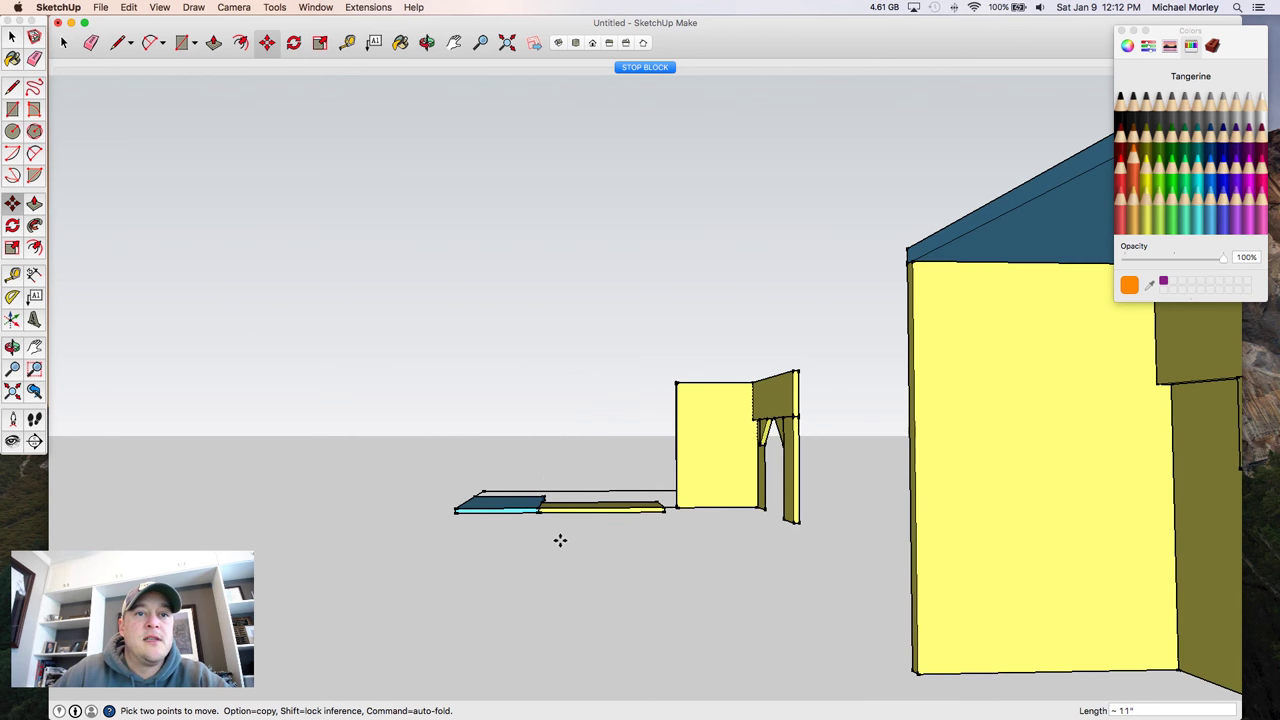
{"action": "left_click", "coordinate": [575, 43]}
{"action": "key", "text": "h"}
{"action": "mouse_move", "coordinate": [827, 320]}
{"action": "left_mouse_down"}
{"action": "mouse_move", "coordinate": [258, 295]}
{"action": "mouse_move", "coordinate": [408, 310]}
{"action": "left_mouse_up"}
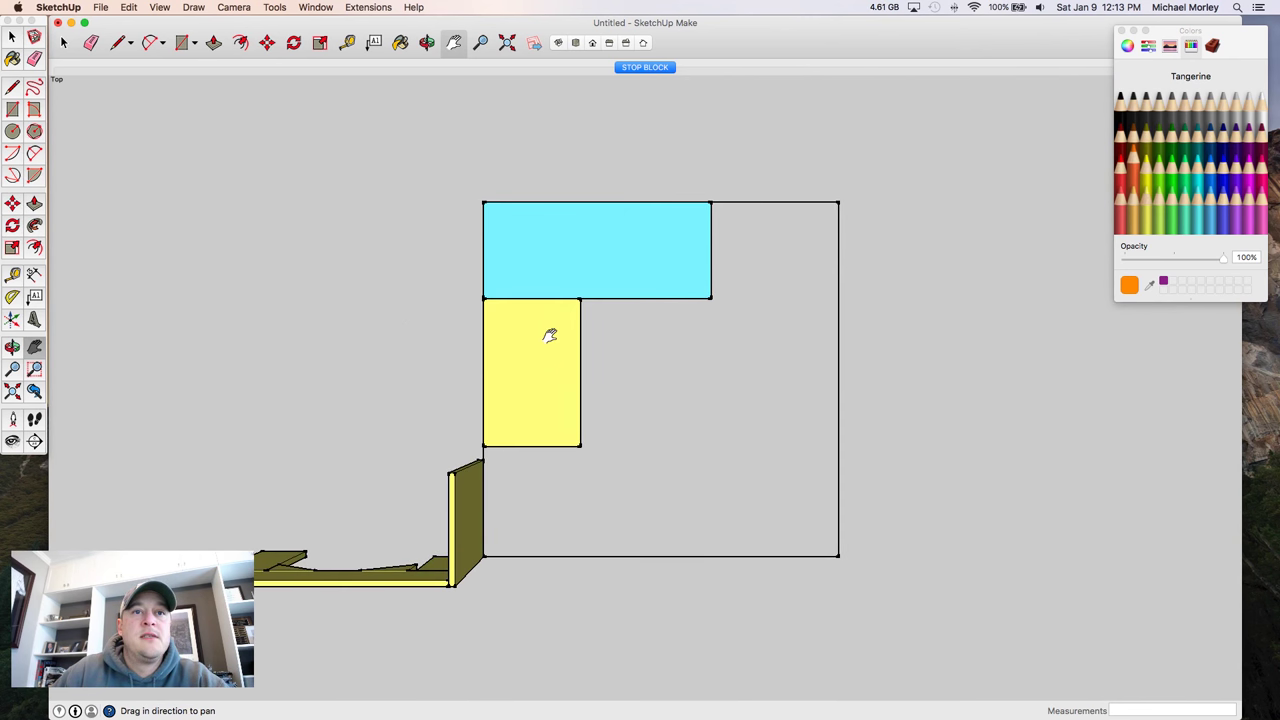
- Copy the yellow panel and place the copy right beside the original
{"action": "key", "text": "space"}
{"action": "left_click", "coordinate": [494, 330]}
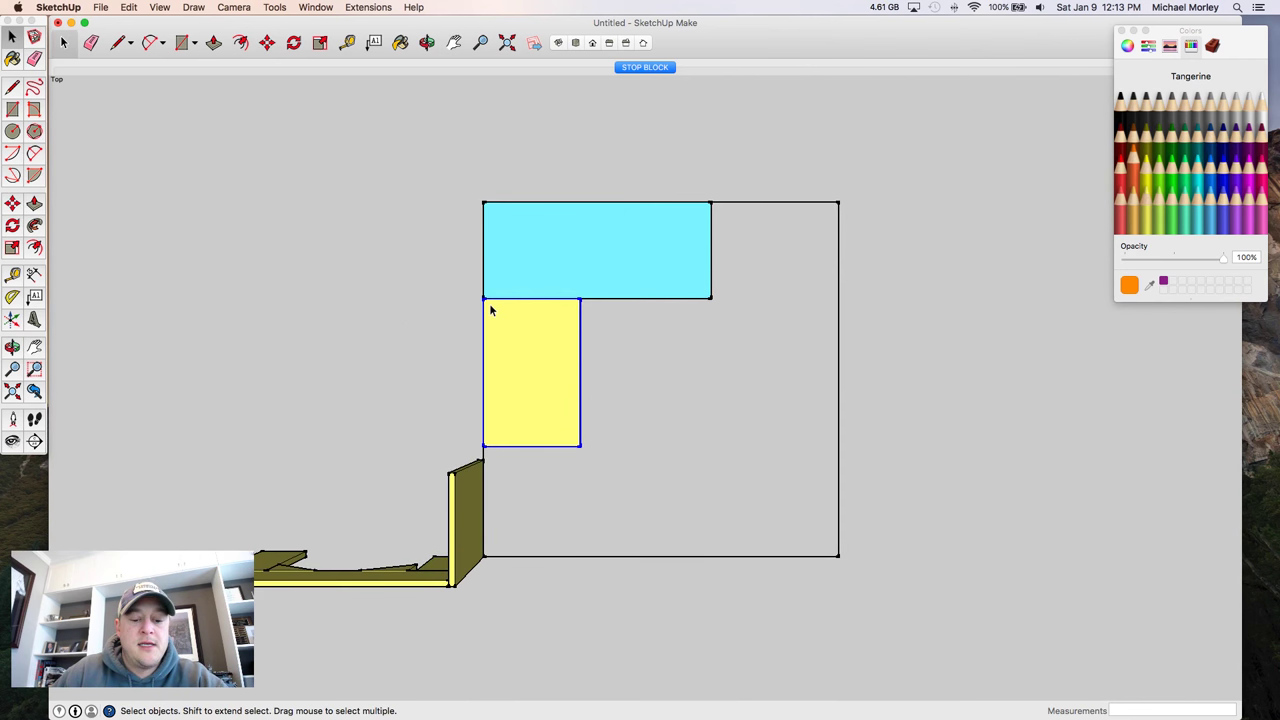
{"action": "key", "text": "m"}
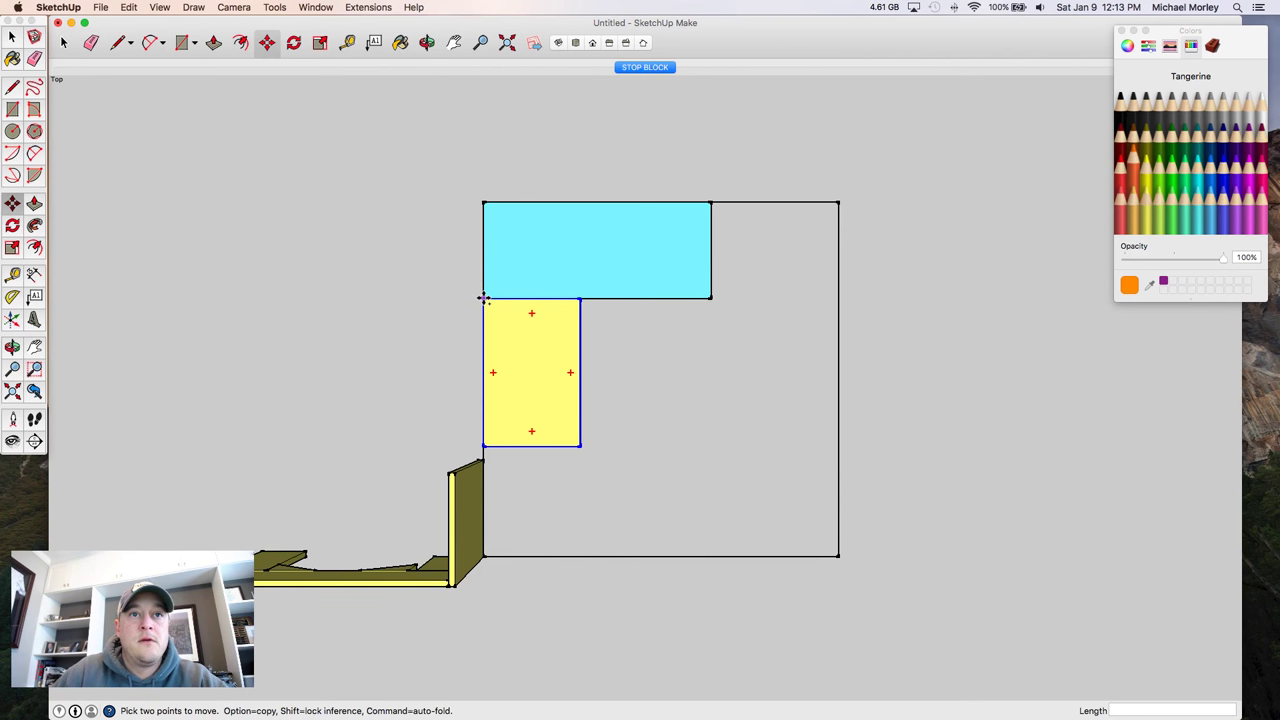
{"action": "left_click", "coordinate": [483, 298]}
{"action": "key", "text": "alt"}
{"action": "left_click", "coordinate": [580, 298]}
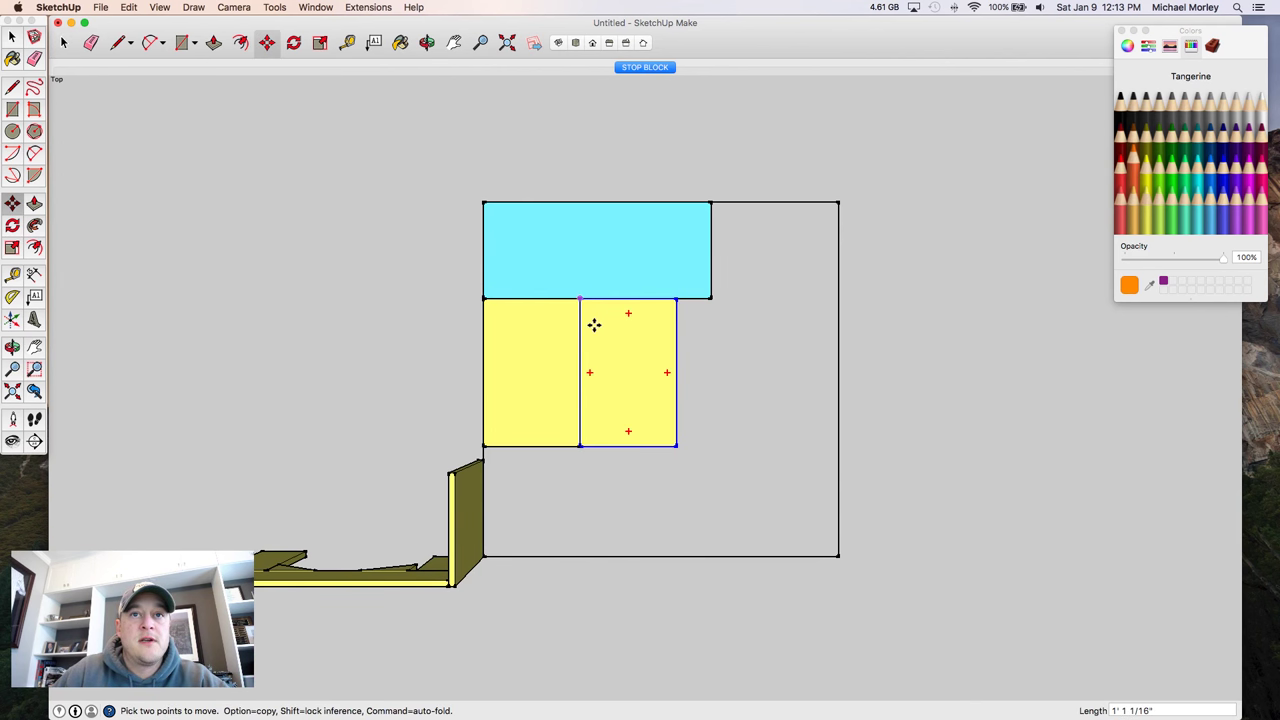
{"action": "key", "text": "c"}
{"action": "key", "text": "space"}
- Delete the upright olive board and the slanted piece at the long board's right end
{"action": "left_click", "coordinate": [455, 487]}
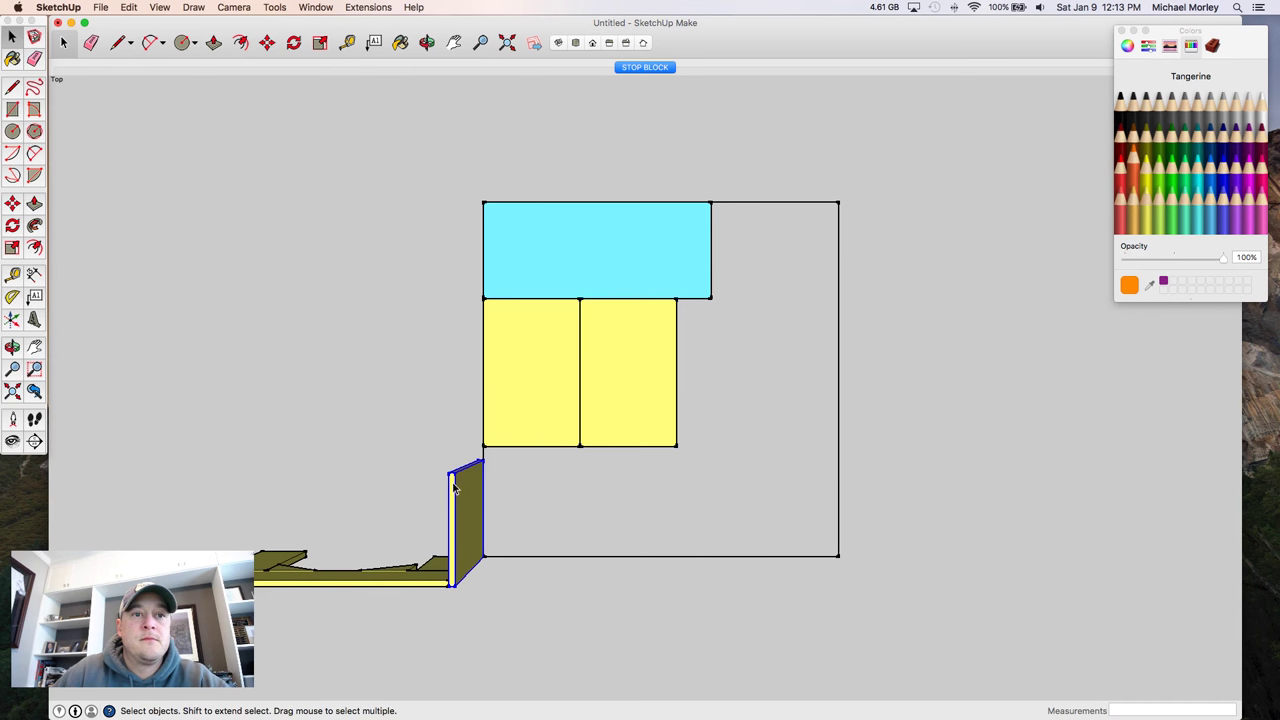
{"action": "key", "text": "Delete"}
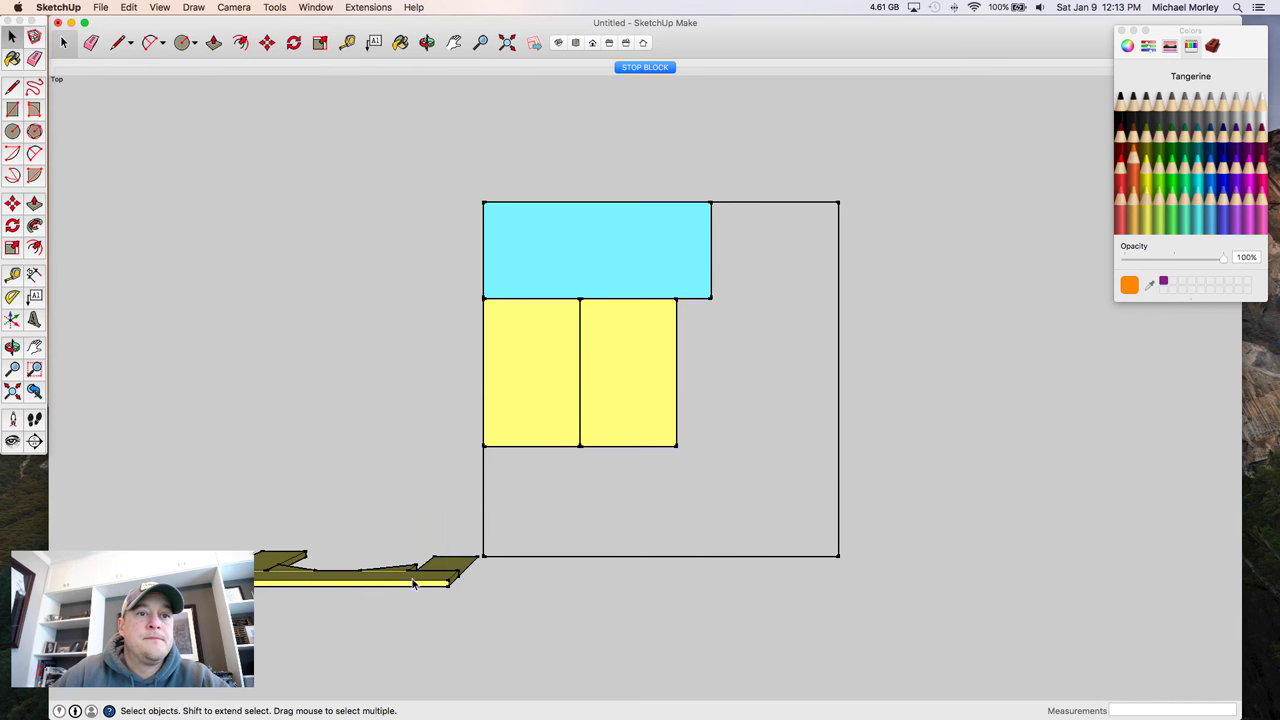
{"action": "left_click", "coordinate": [413, 583]}
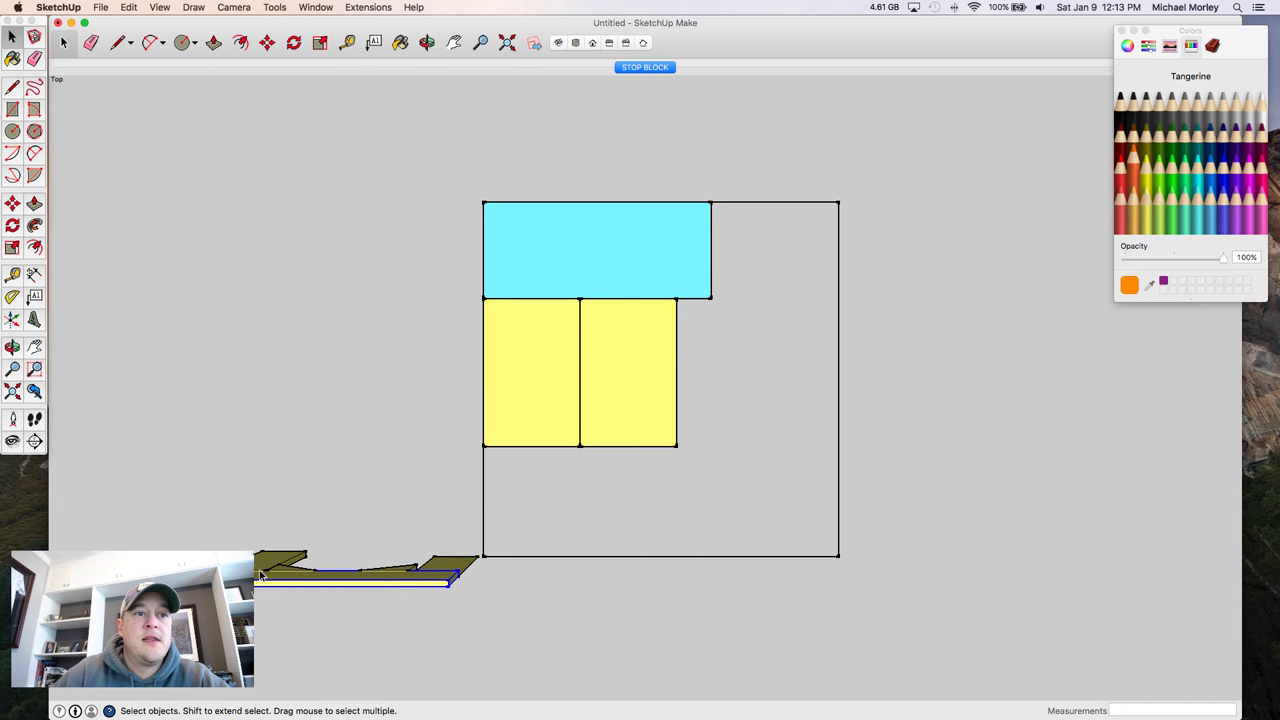
{"action": "left_click", "coordinate": [451, 567]}
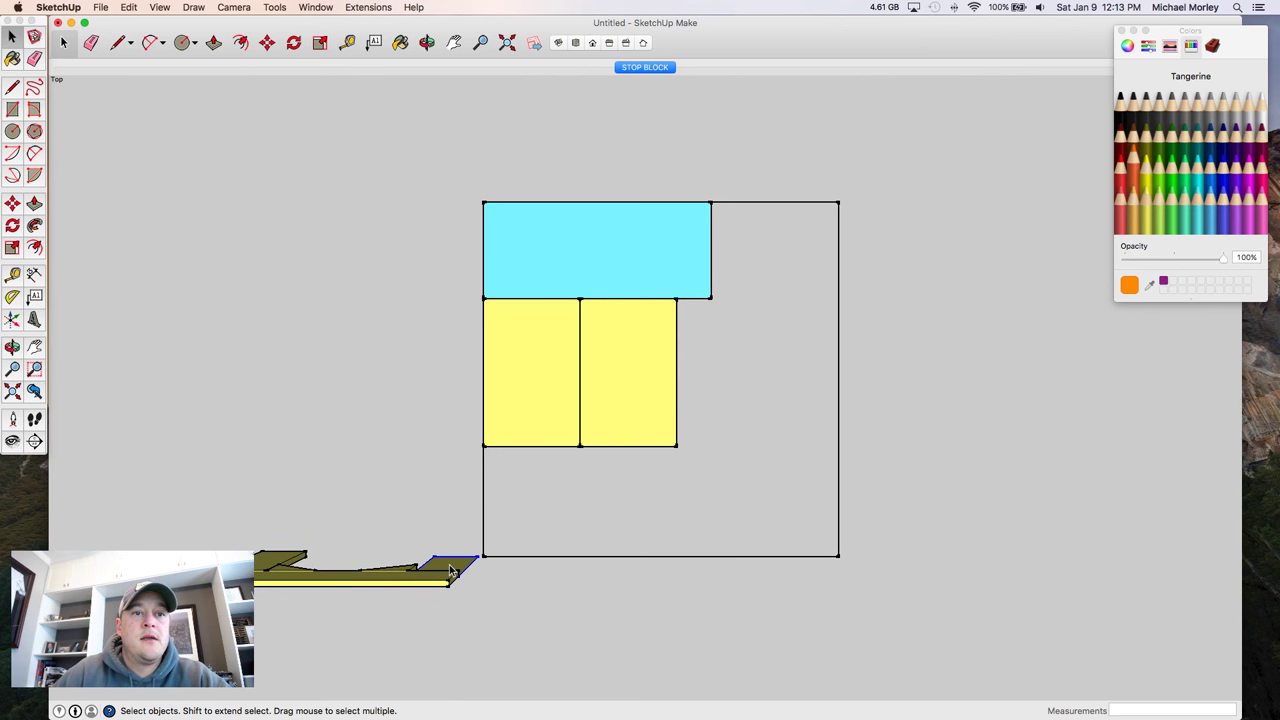
{"action": "key", "text": "Delete"}
{"action": "left_click", "coordinate": [290, 555]}
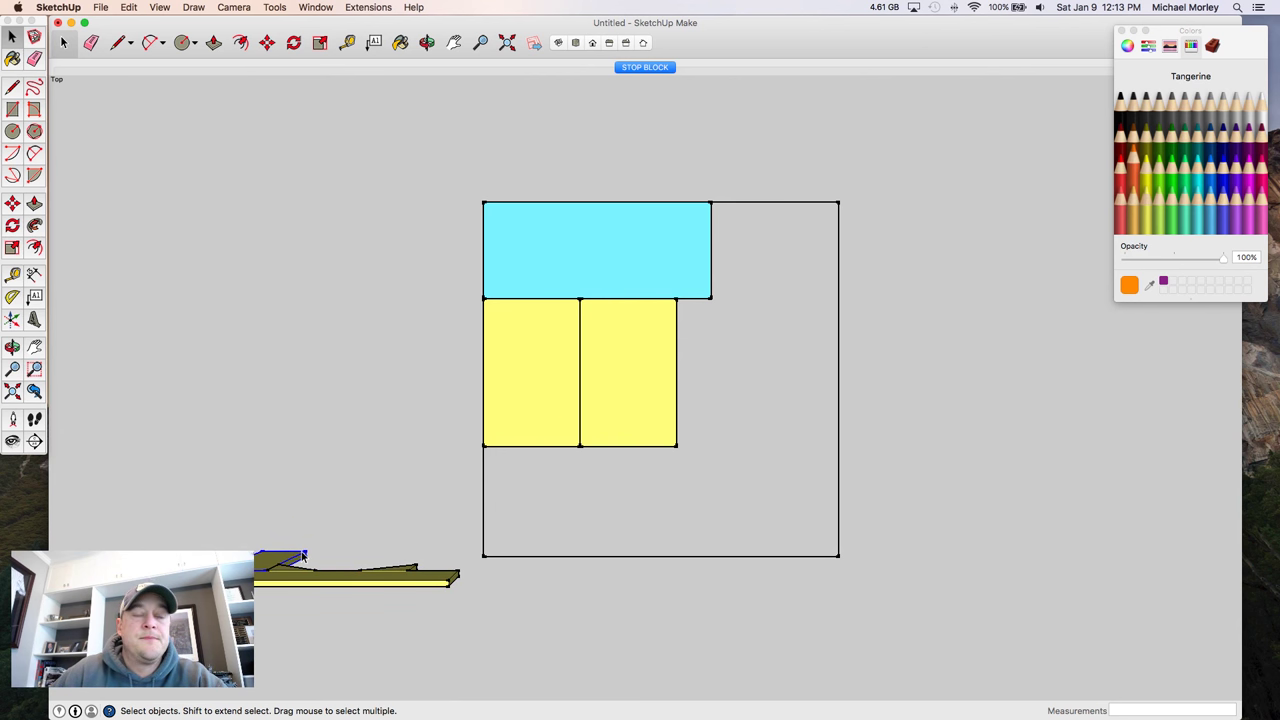
{"action": "key", "text": "q"}
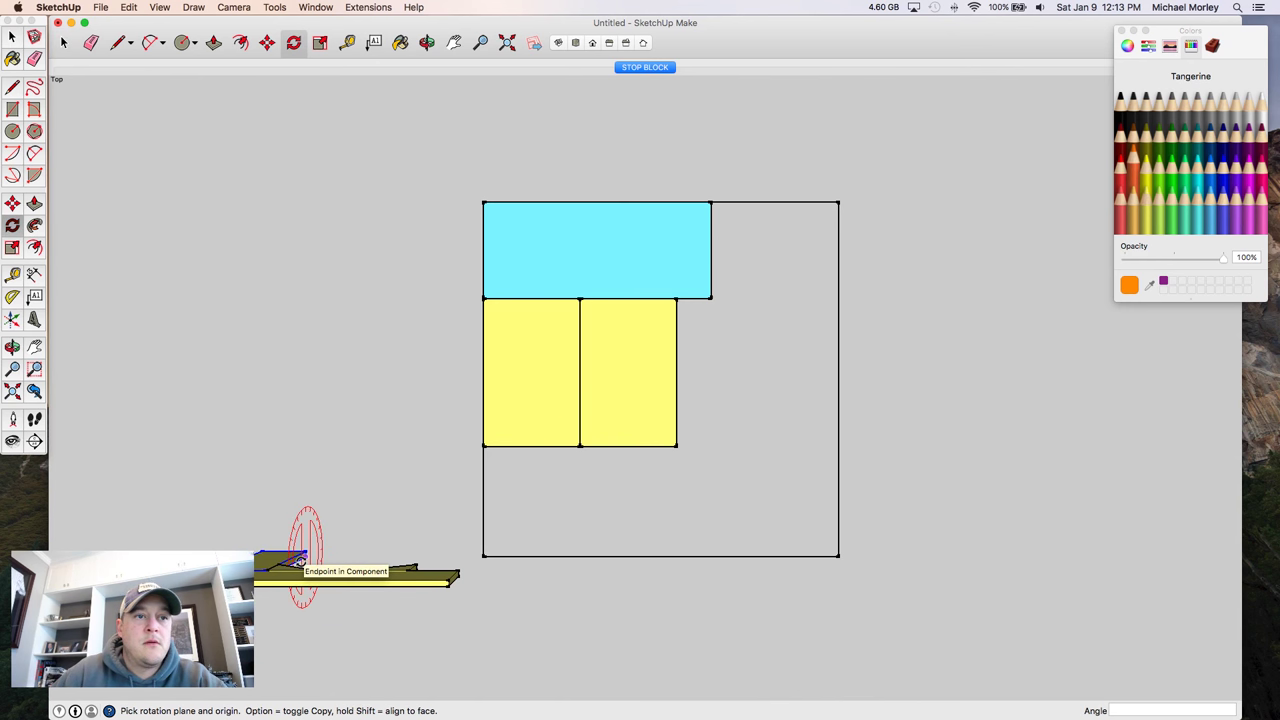
- Rotate the small olive piece 90° flat and move it beside the cyan block
{"action": "left_click", "coordinate": [304, 556]}
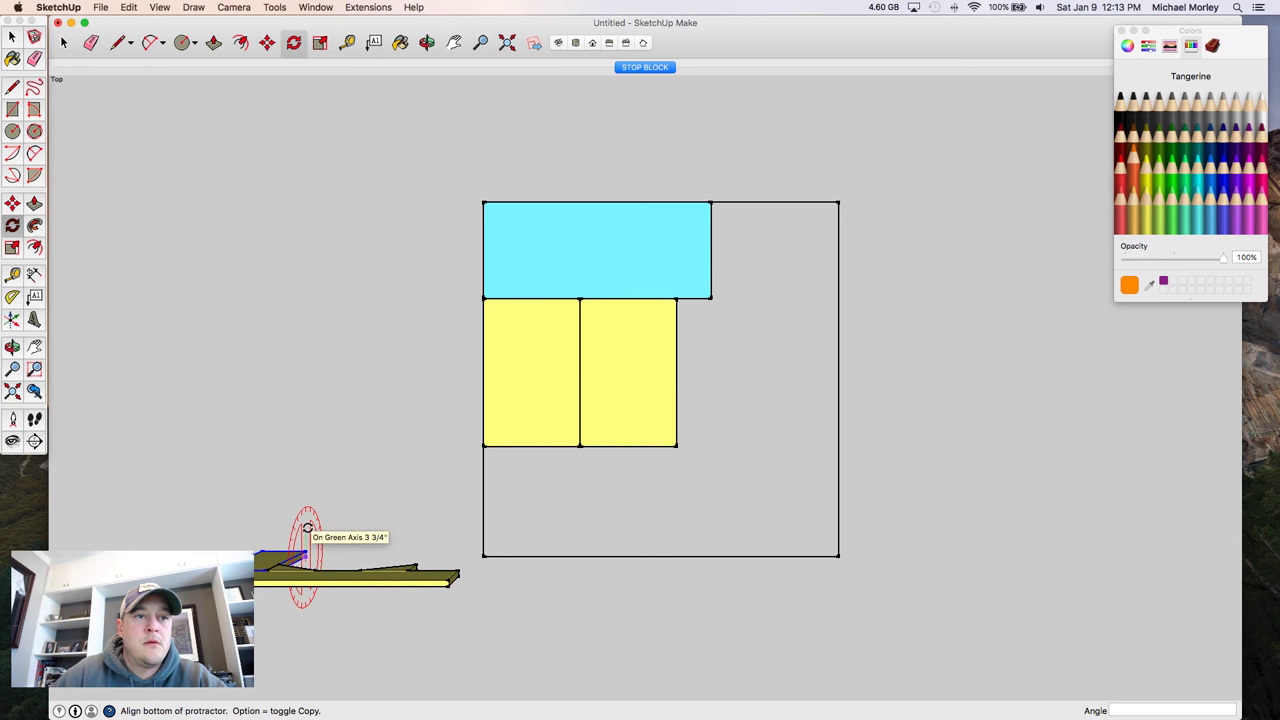
{"action": "left_click", "coordinate": [307, 528]}
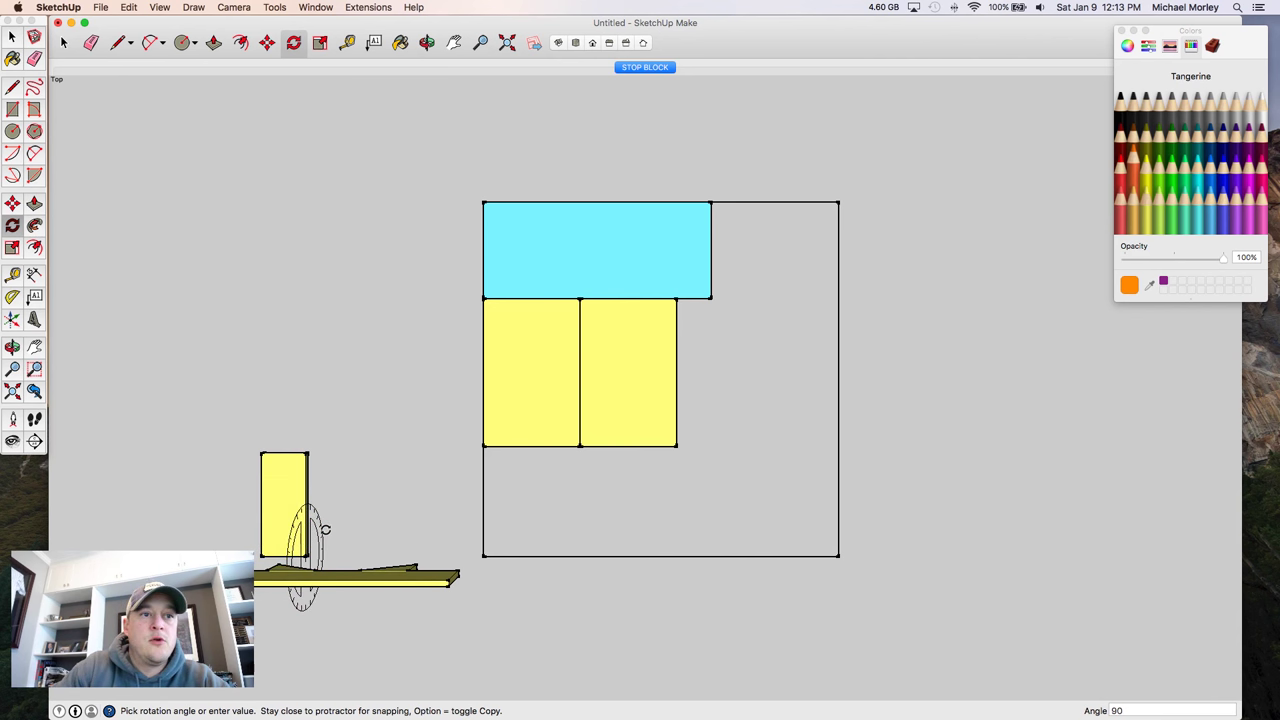
{"action": "left_click", "coordinate": [325, 528]}
{"action": "key", "text": "space"}
{"action": "left_click", "coordinate": [276, 517]}
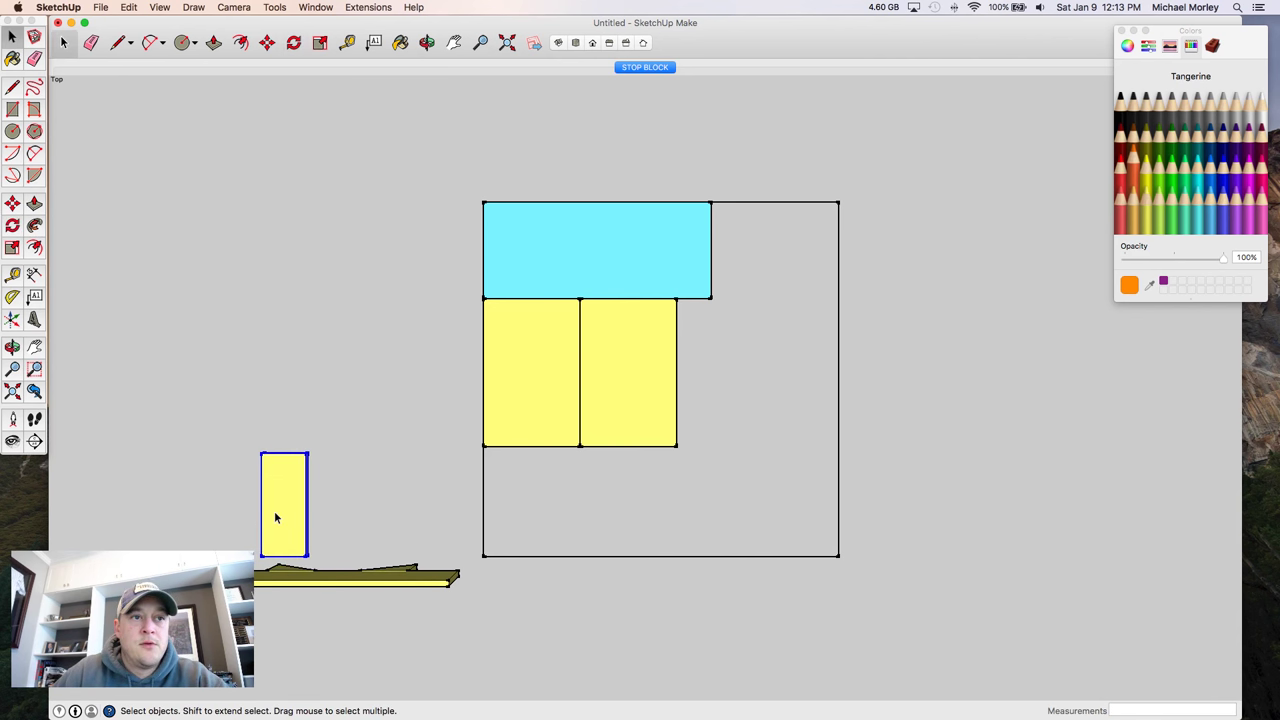
{"action": "key", "text": "m"}
{"action": "left_click", "coordinate": [281, 512]}
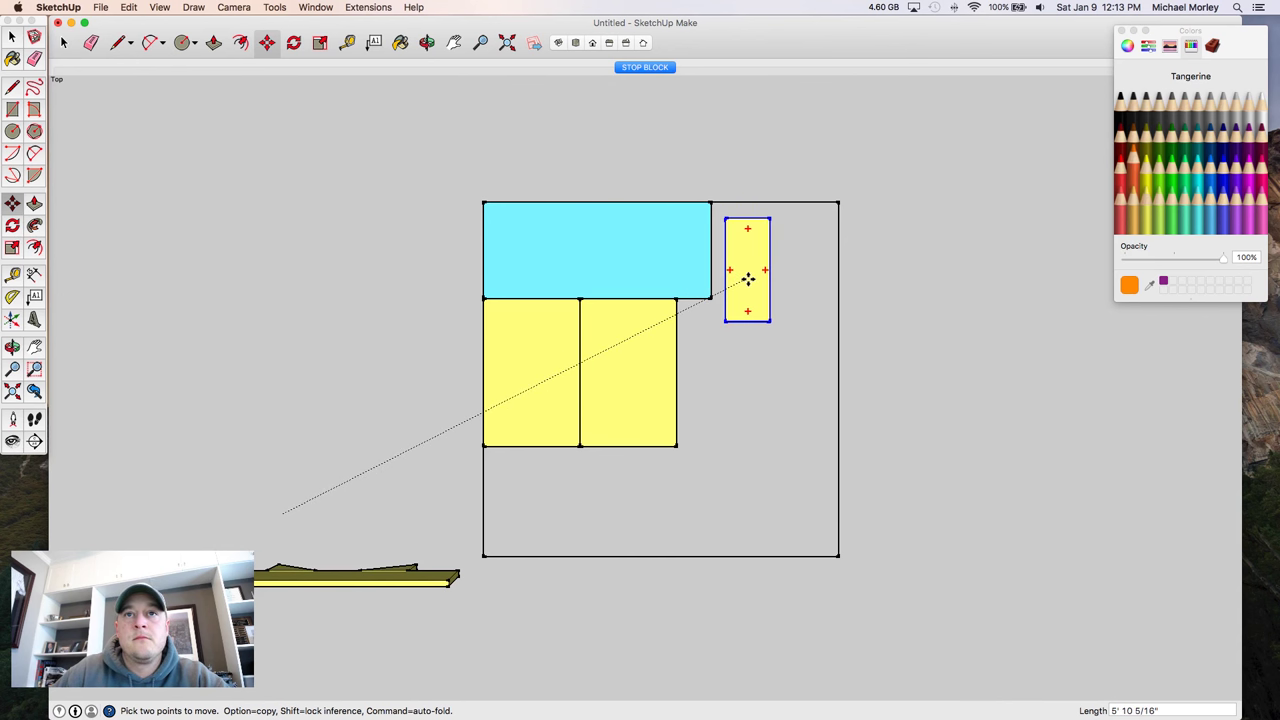
{"action": "left_click", "coordinate": [767, 278]}
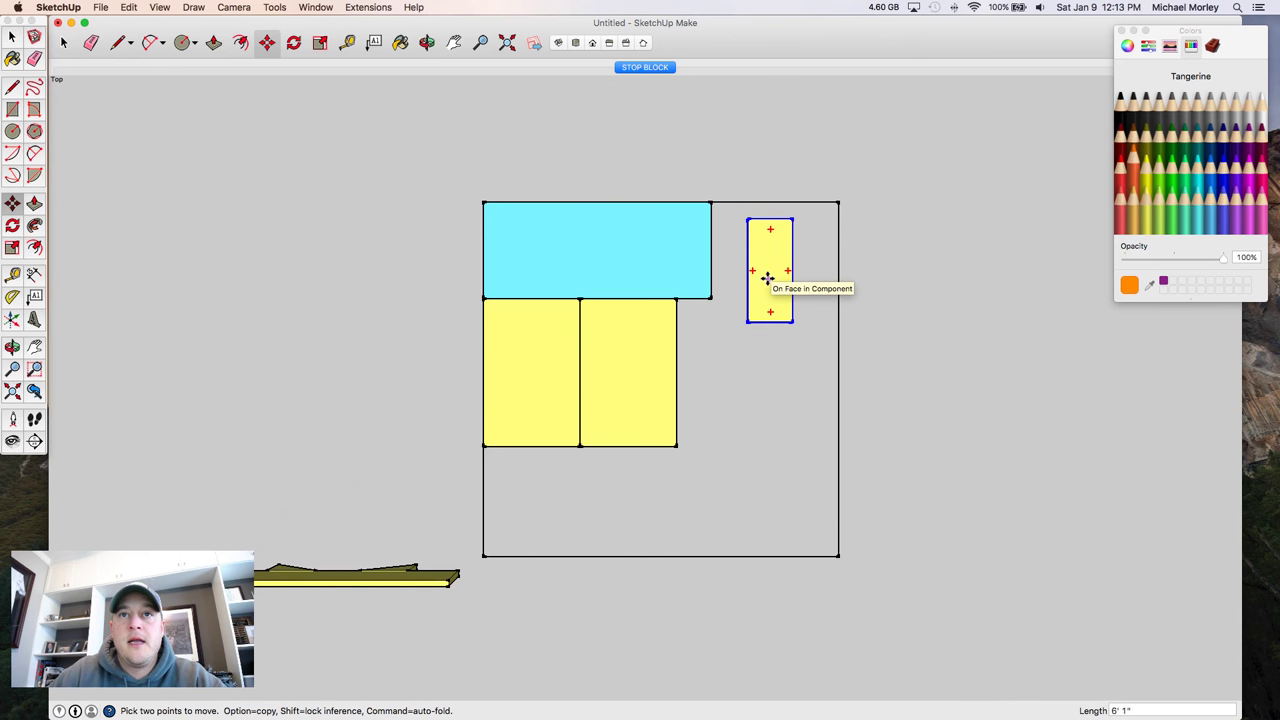
- Turn the piece 90° to lie horizontally and orbit to check it
{"action": "key", "text": "space"}
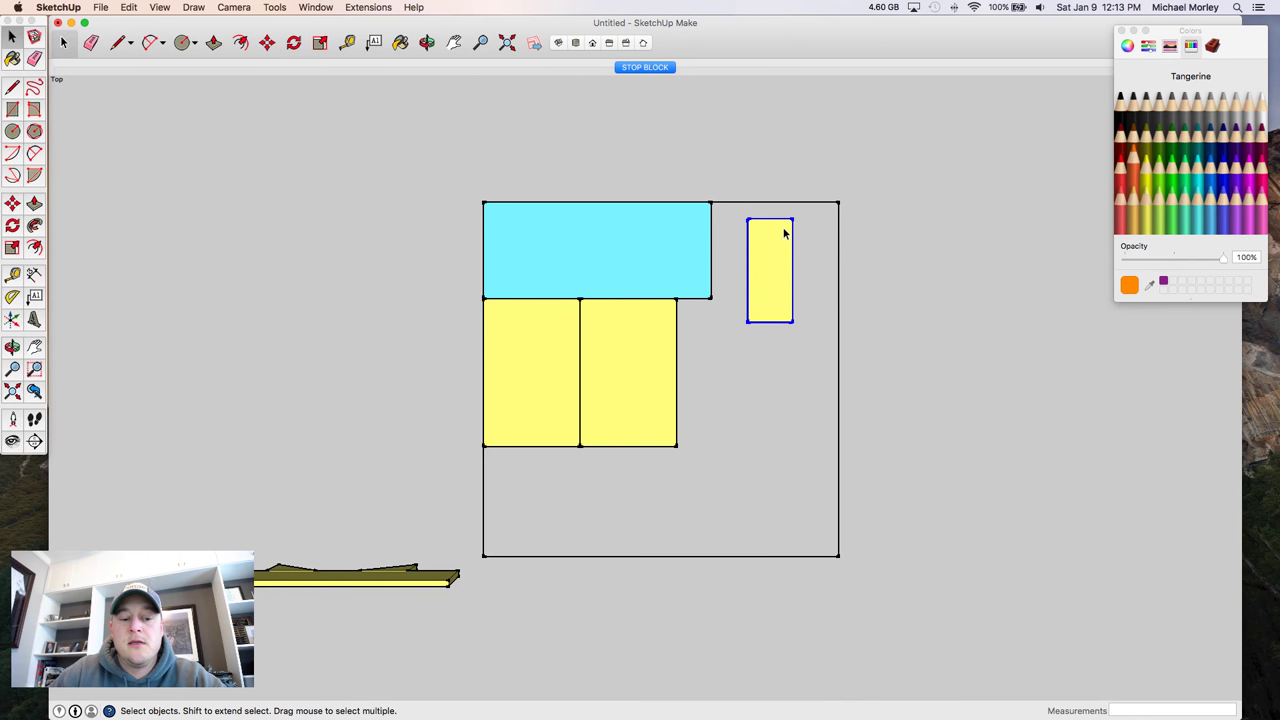
{"action": "key", "text": "q"}
{"action": "left_click", "coordinate": [770, 282]}
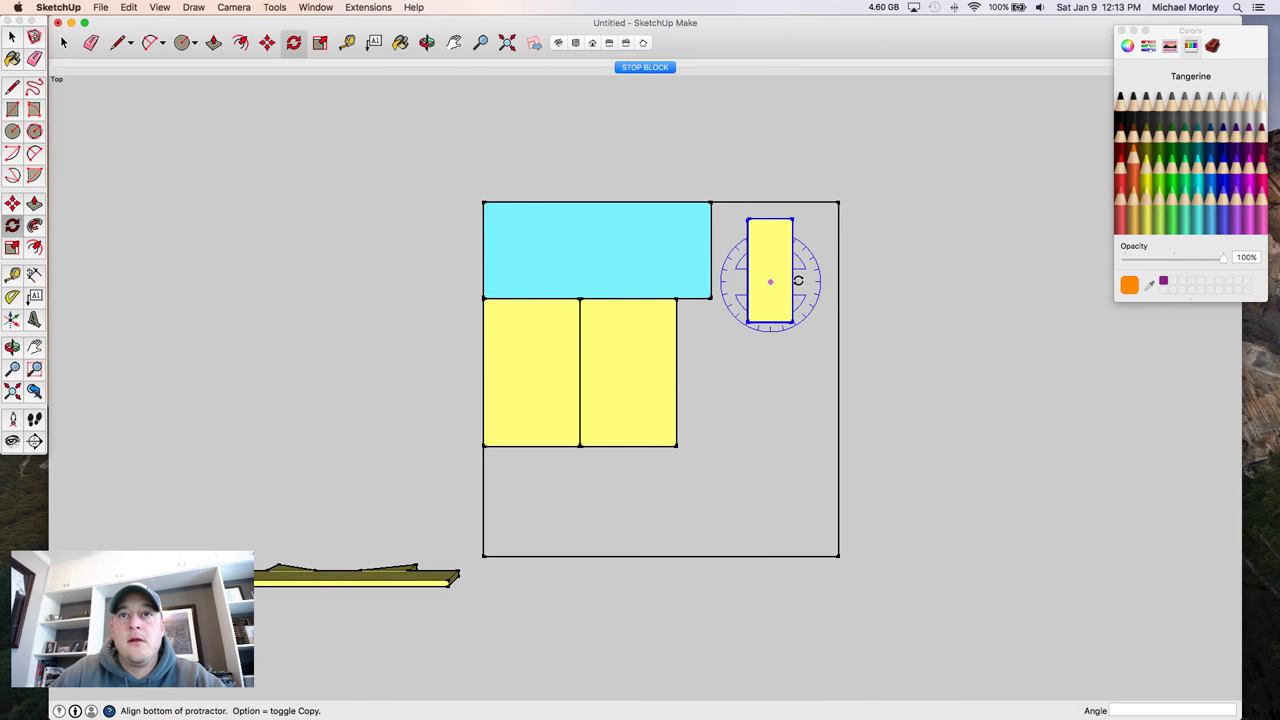
{"action": "left_click", "coordinate": [780, 238]}
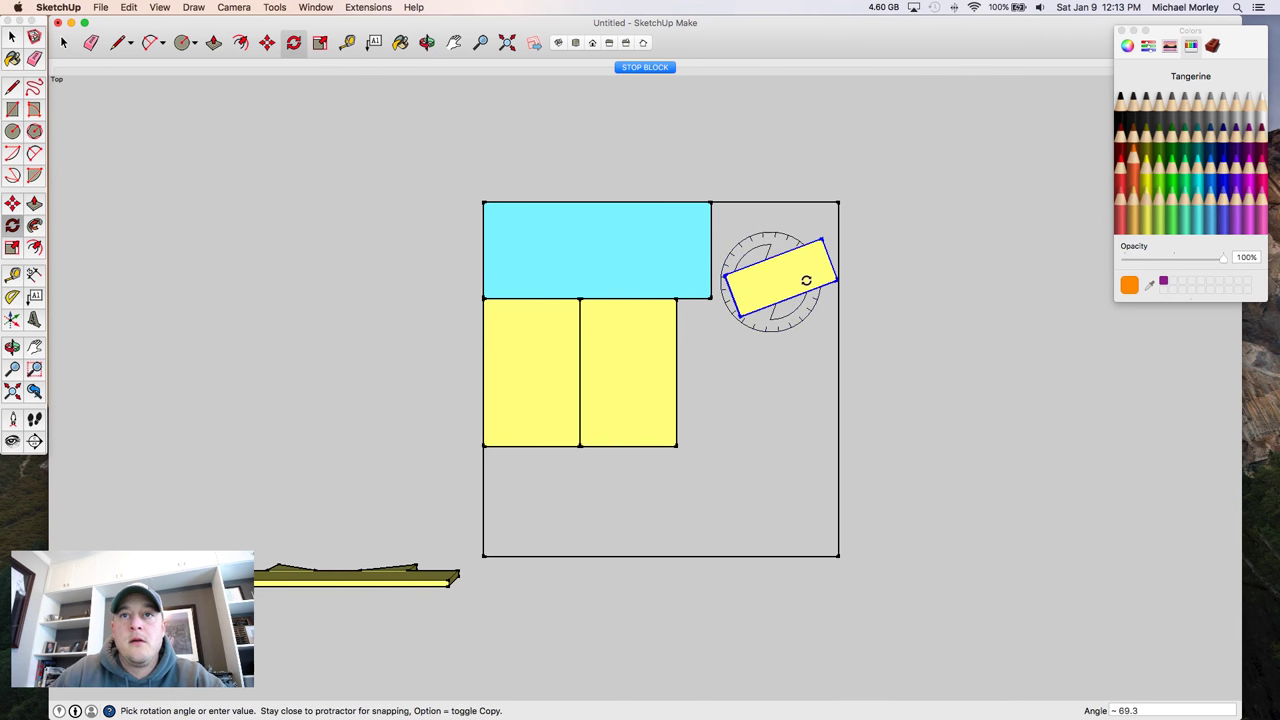
{"action": "left_click", "coordinate": [806, 278]}
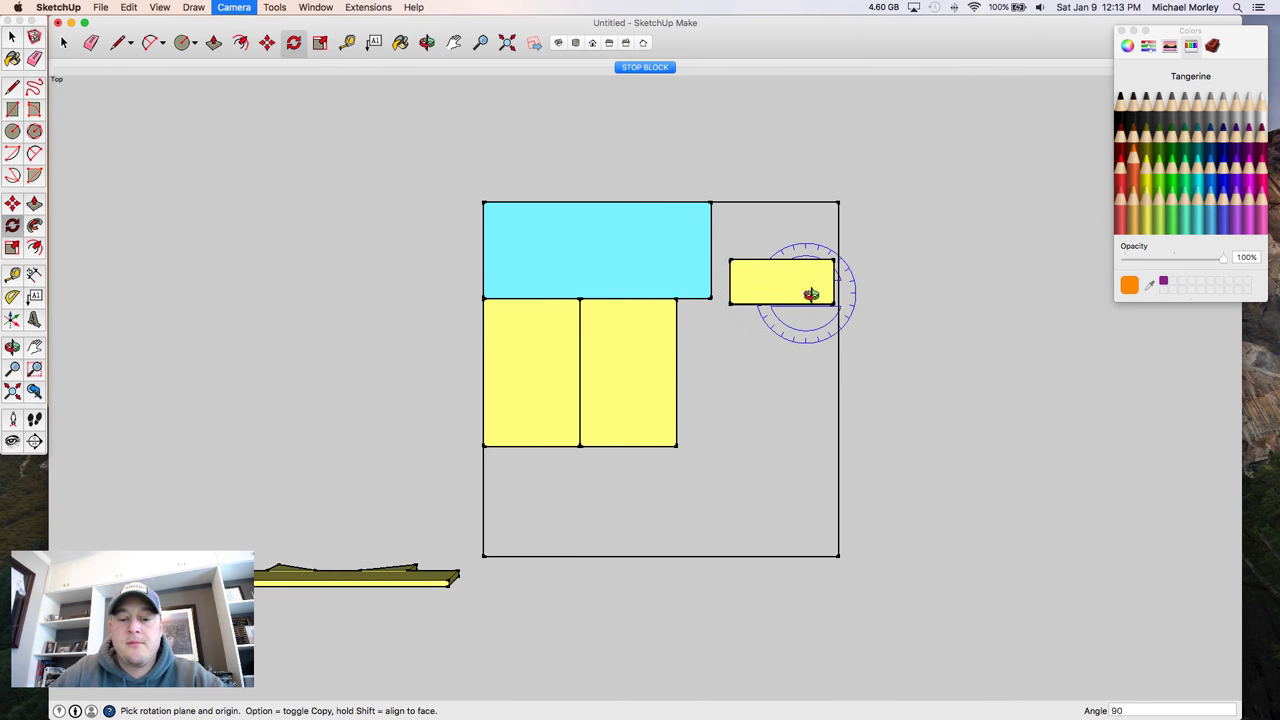
{"action": "middle_click_drag", "start_coordinate": [820, 309], "coordinate": [608, 444]}
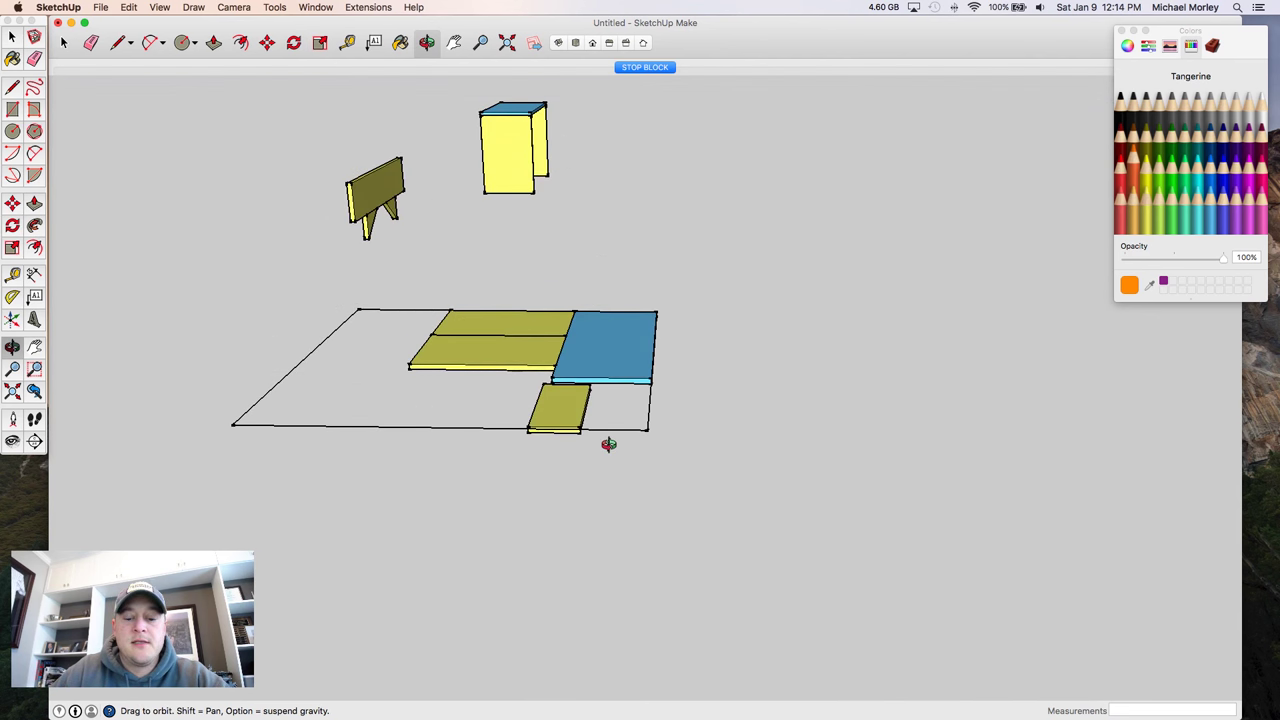
- Move the small yellow block next to the blue board
{"action": "key", "text": "space"}
{"action": "left_click", "coordinate": [588, 400]}
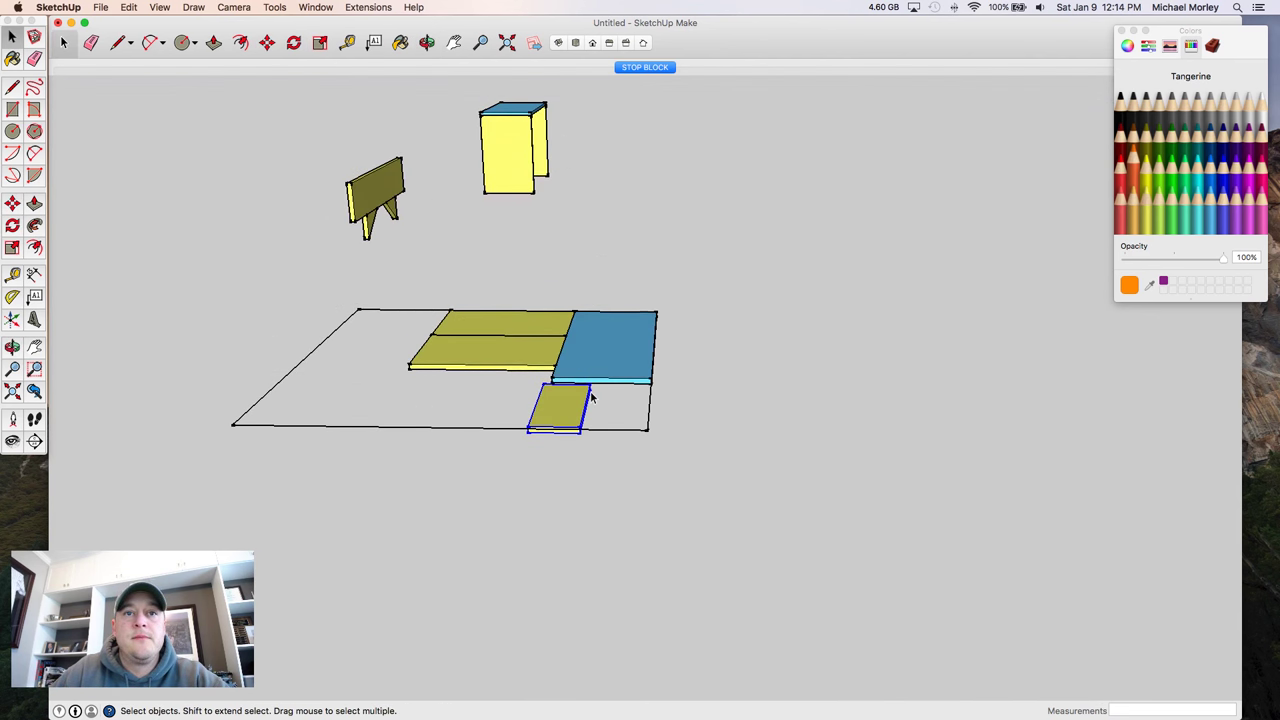
{"action": "scroll", "coordinate": [591, 398], "scroll_direction": "up", "scroll_amount": 1}
{"action": "key", "text": "m"}
{"action": "left_click", "coordinate": [589, 384]}
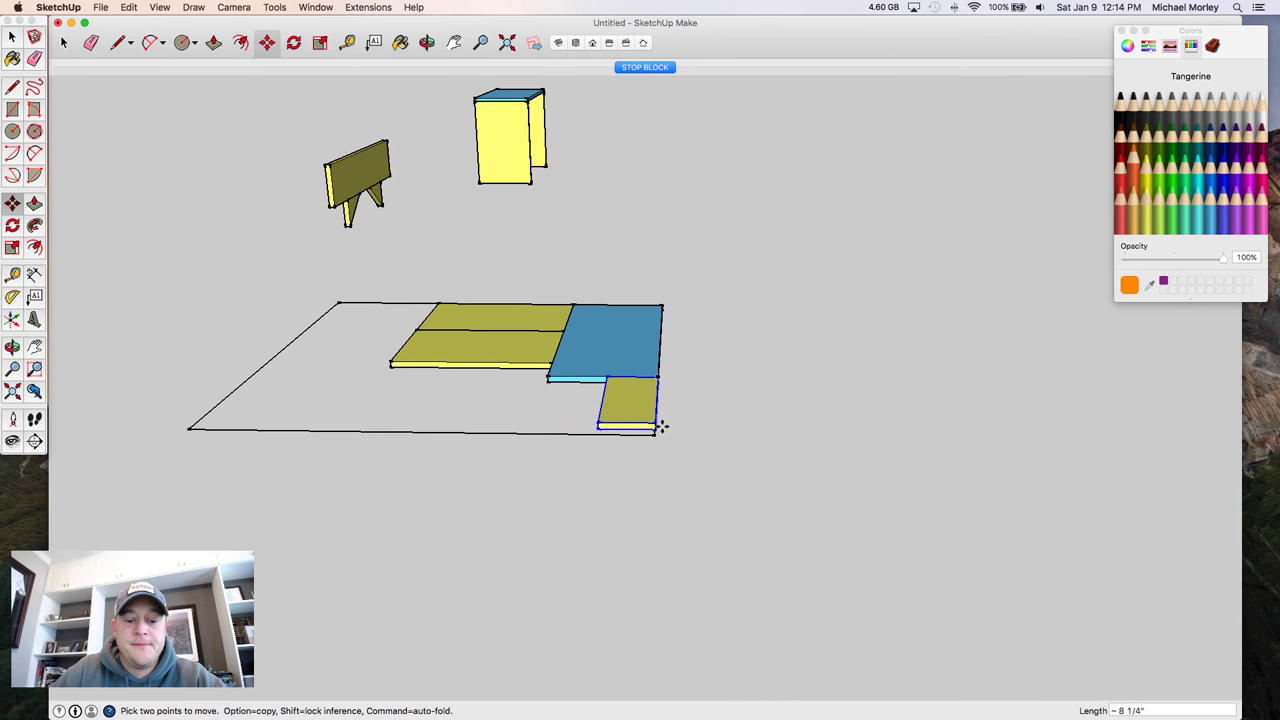
{"action": "left_click", "coordinate": [628, 398]}
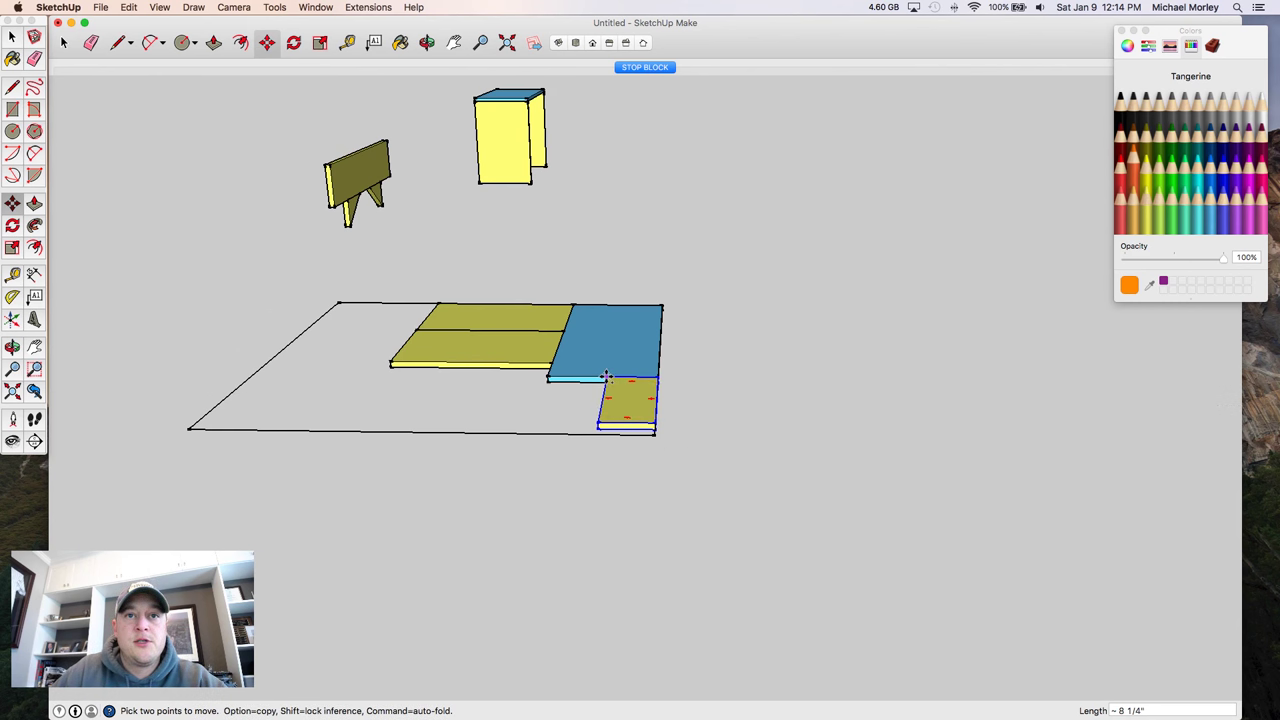
- Place a copy of the block beside the lower one, then review the layout from above
{"action": "key", "text": "alt"}
{"action": "left_click", "coordinate": [606, 375]}
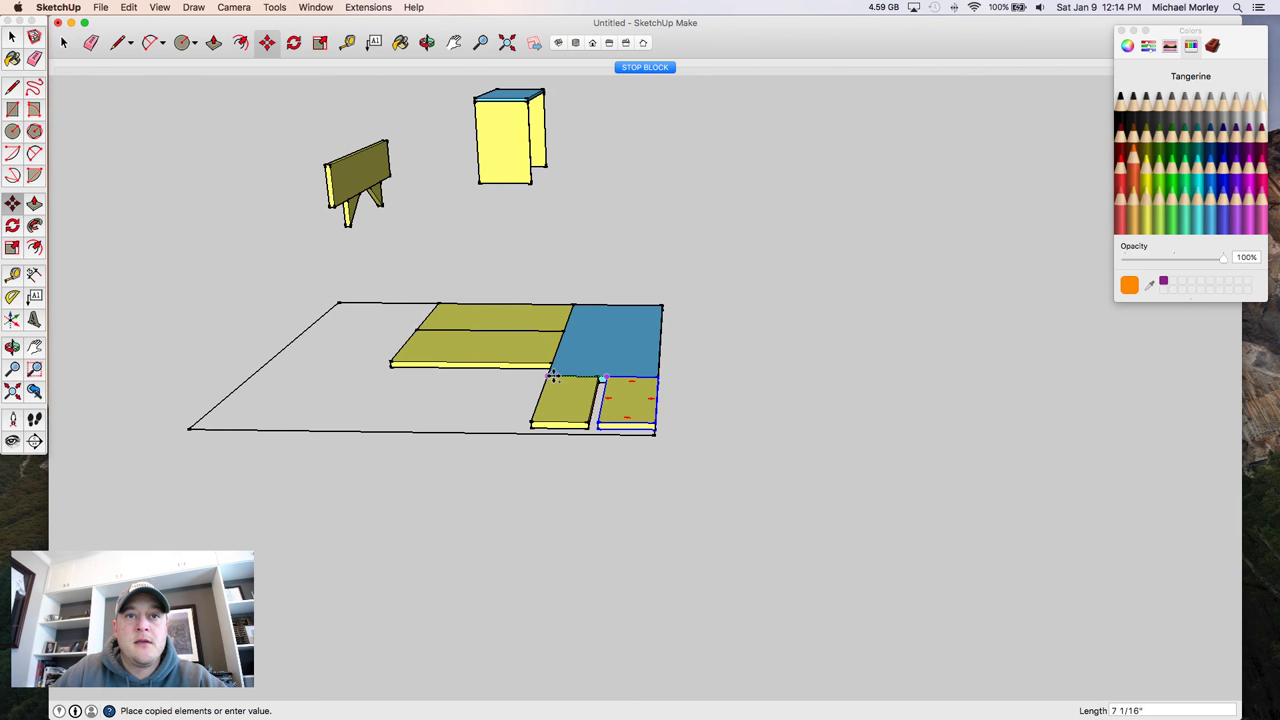
{"action": "left_click", "coordinate": [549, 376]}
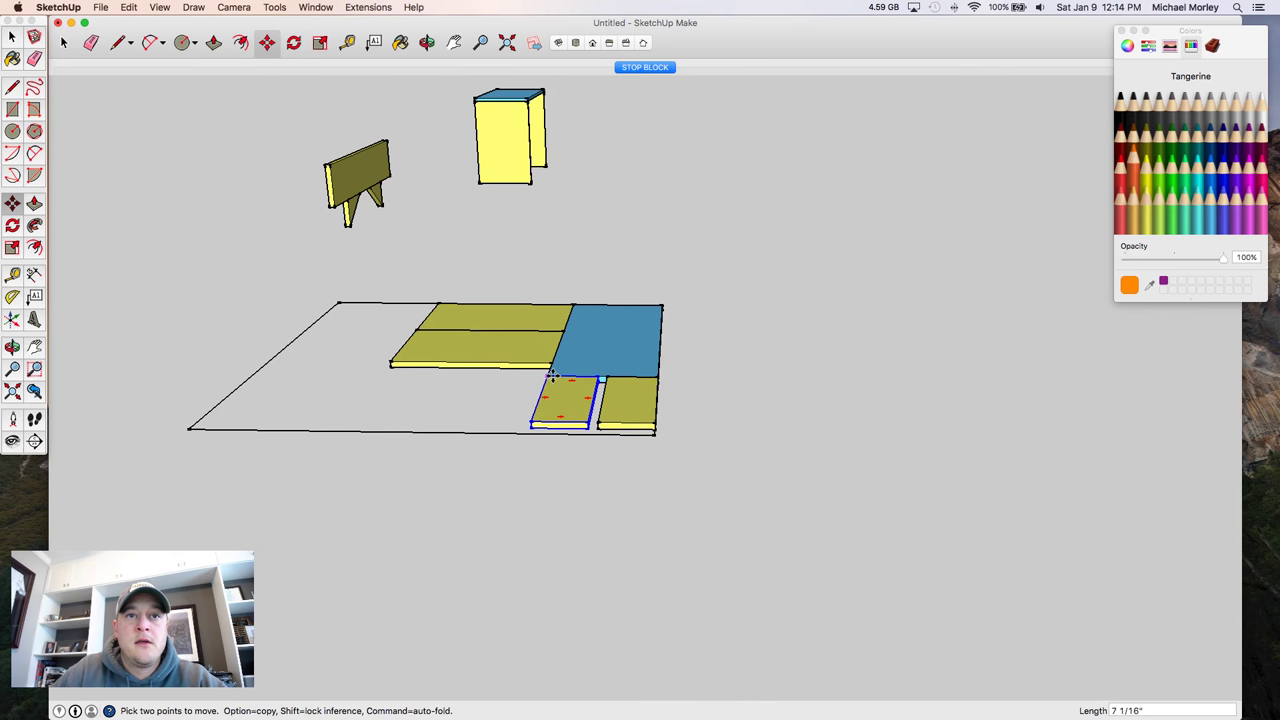
{"action": "left_click", "coordinate": [686, 401]}
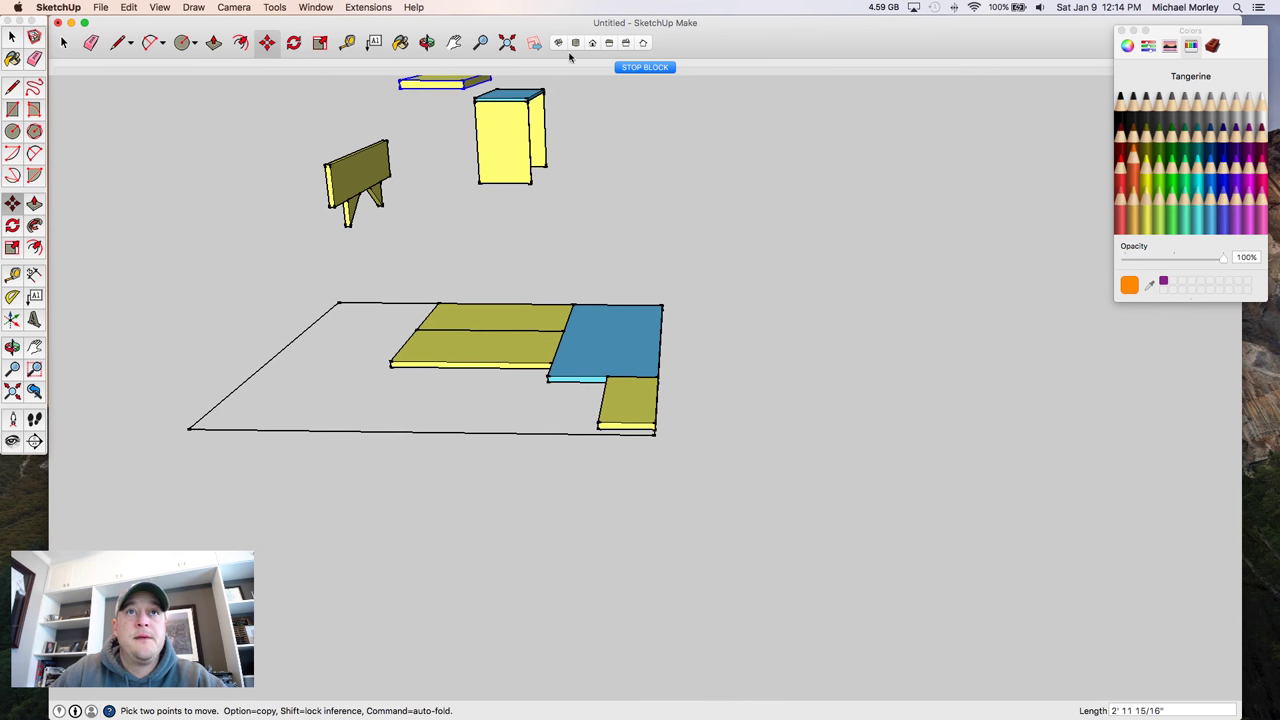
{"action": "left_click", "coordinate": [600, 376]}
{"action": "left_click", "coordinate": [575, 42]}
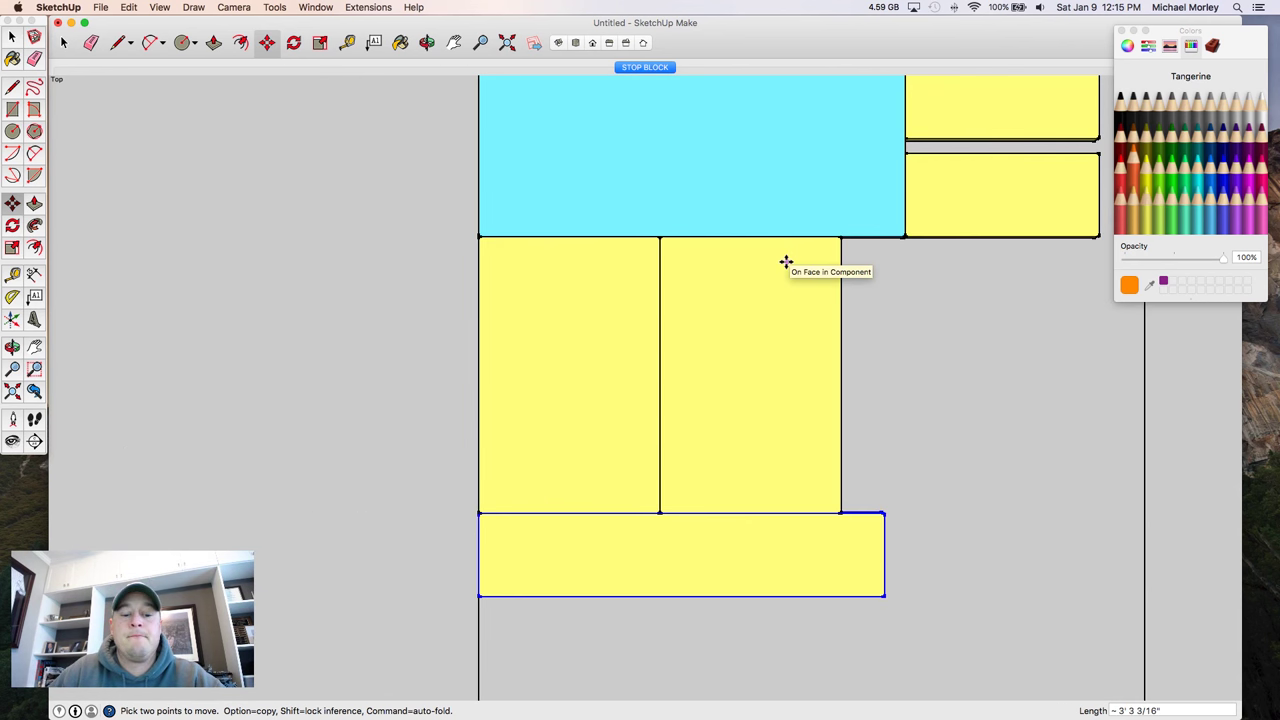
{"action": "key", "text": "z"}
{"action": "scroll", "coordinate": [786, 264], "scroll_direction": "down", "scroll_amount": 4}
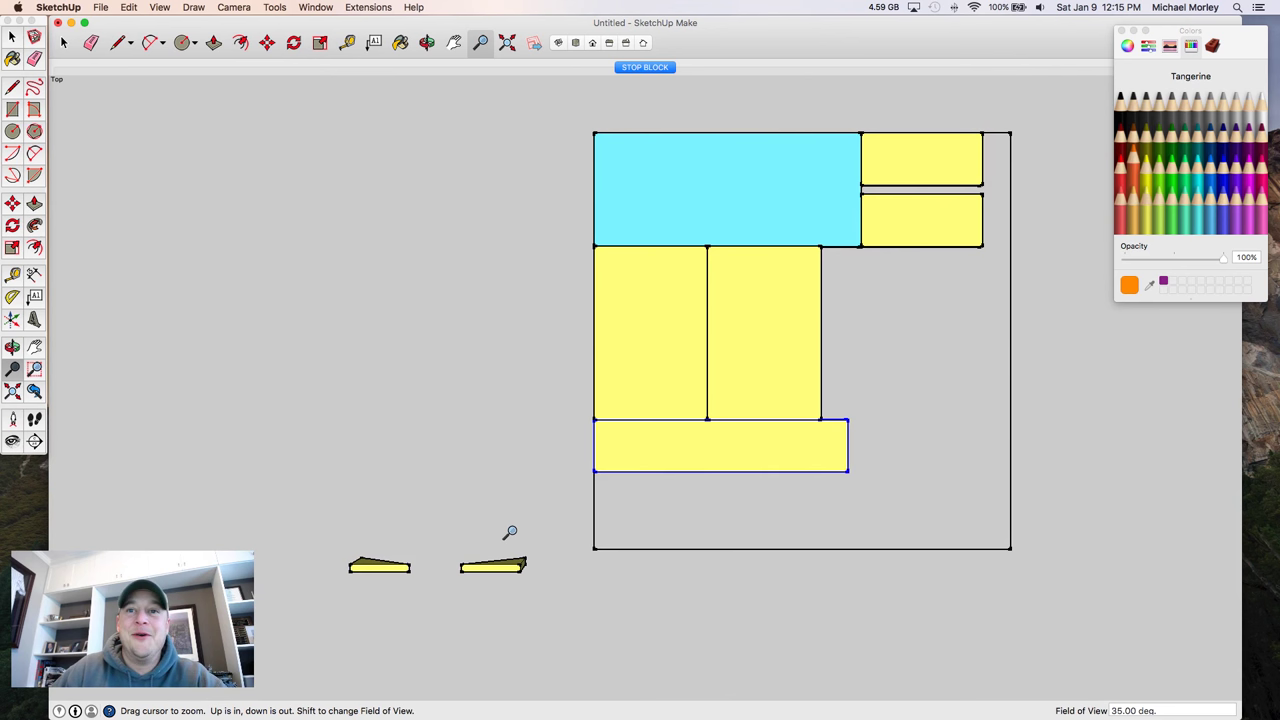
{"action": "key", "text": "o"}
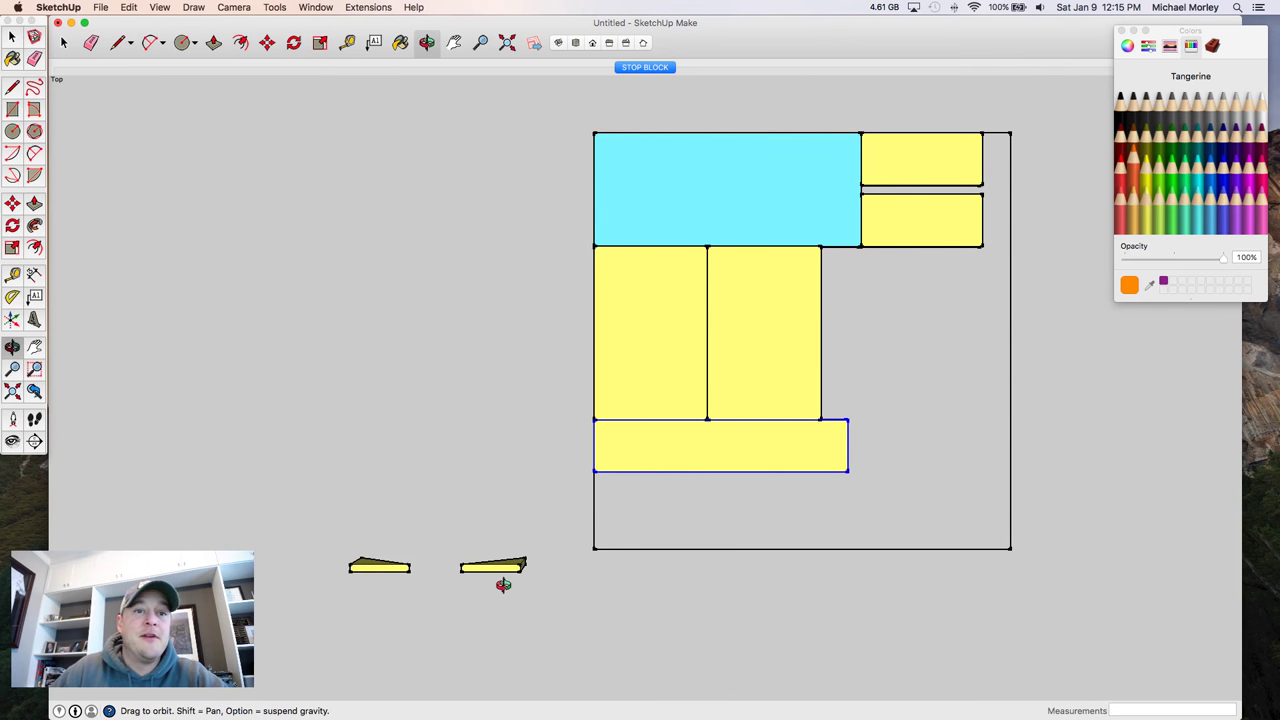
{"action": "left_click_drag", "start_coordinate": [503, 583], "coordinate": [496, 389]}
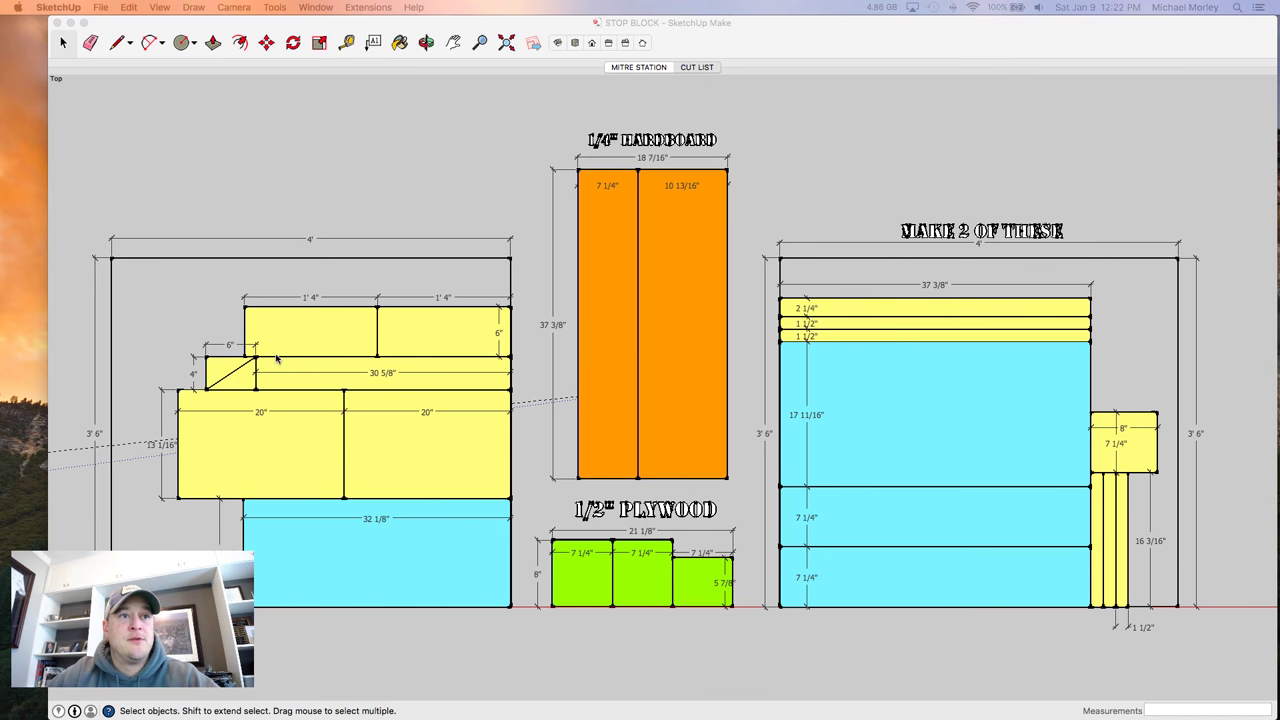
- In the CUT LIST scene, add a 6" height dimension to the upper yellow panel
{"action": "left_click", "coordinate": [388, 357]}
{"action": "key", "text": "d"}
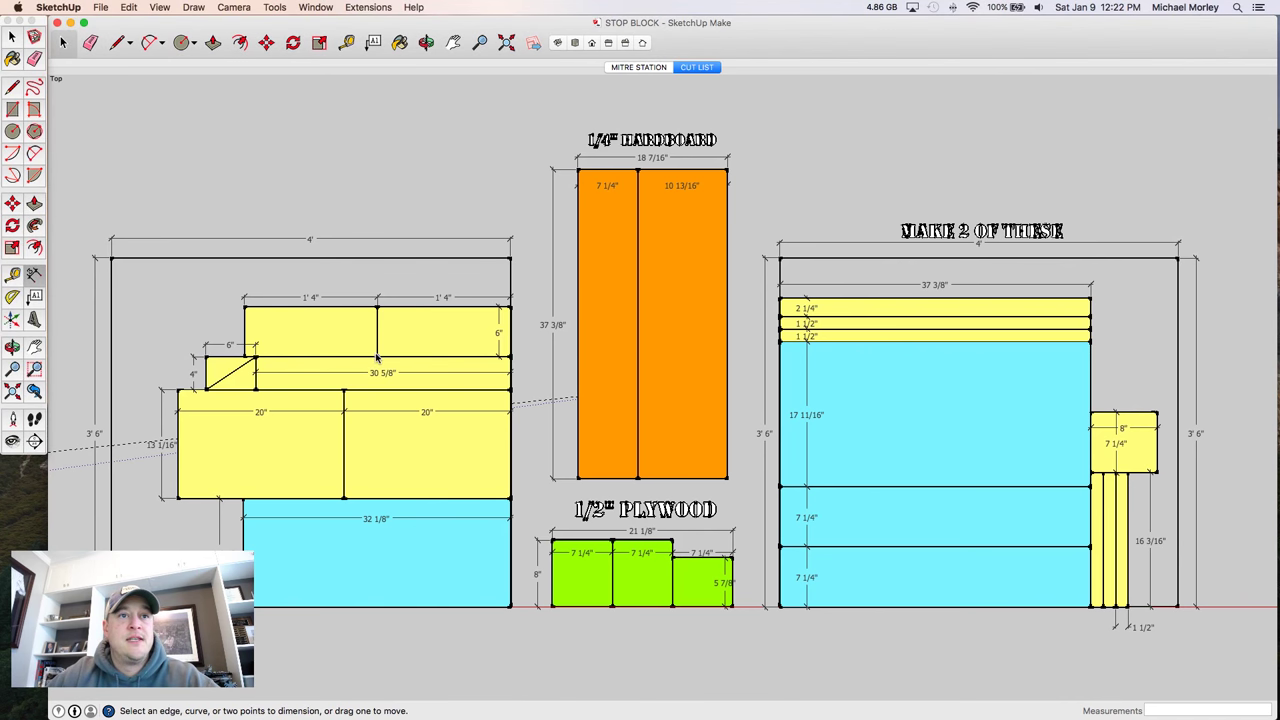
{"action": "left_click", "coordinate": [377, 357]}
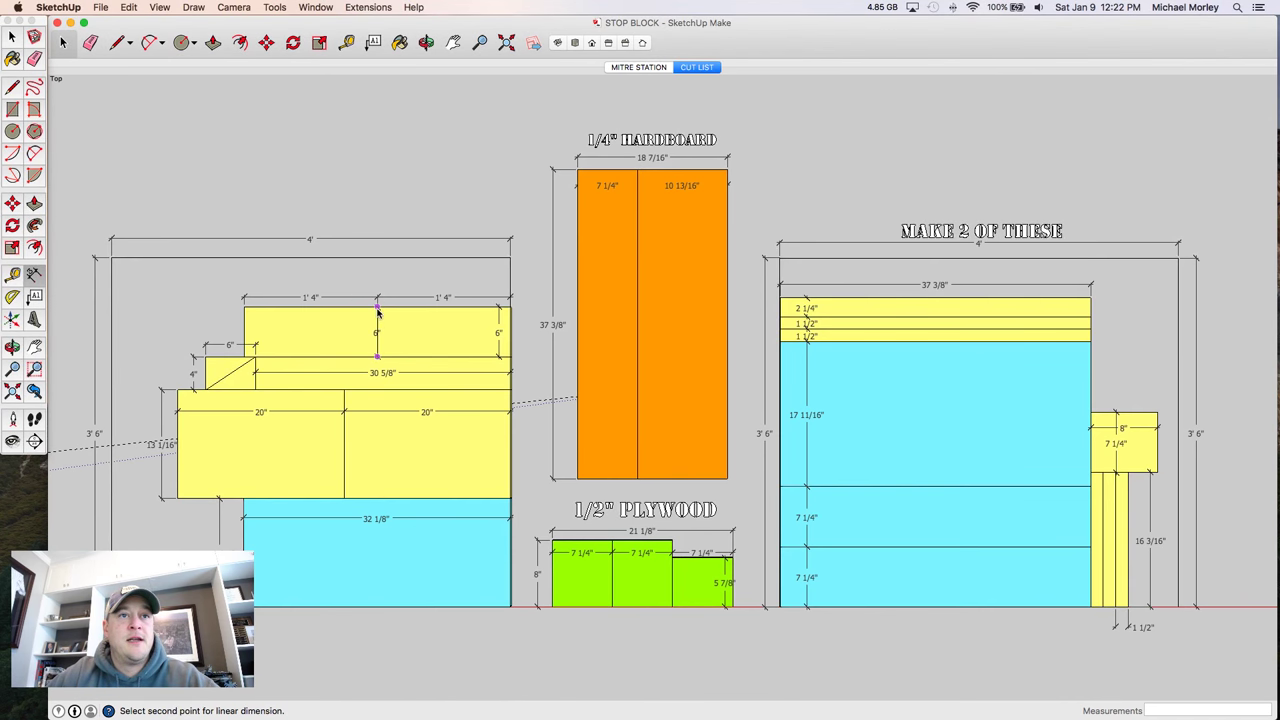
{"action": "left_click", "coordinate": [377, 308]}
{"action": "left_click", "coordinate": [351, 320]}
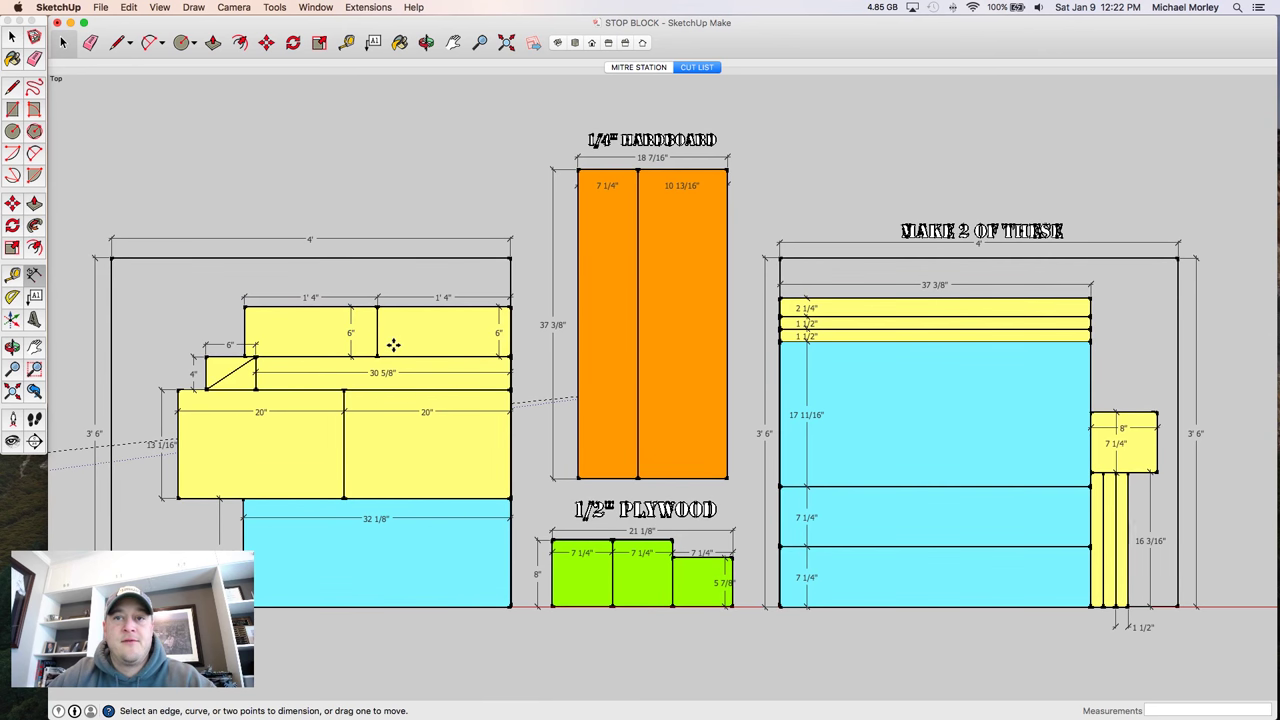